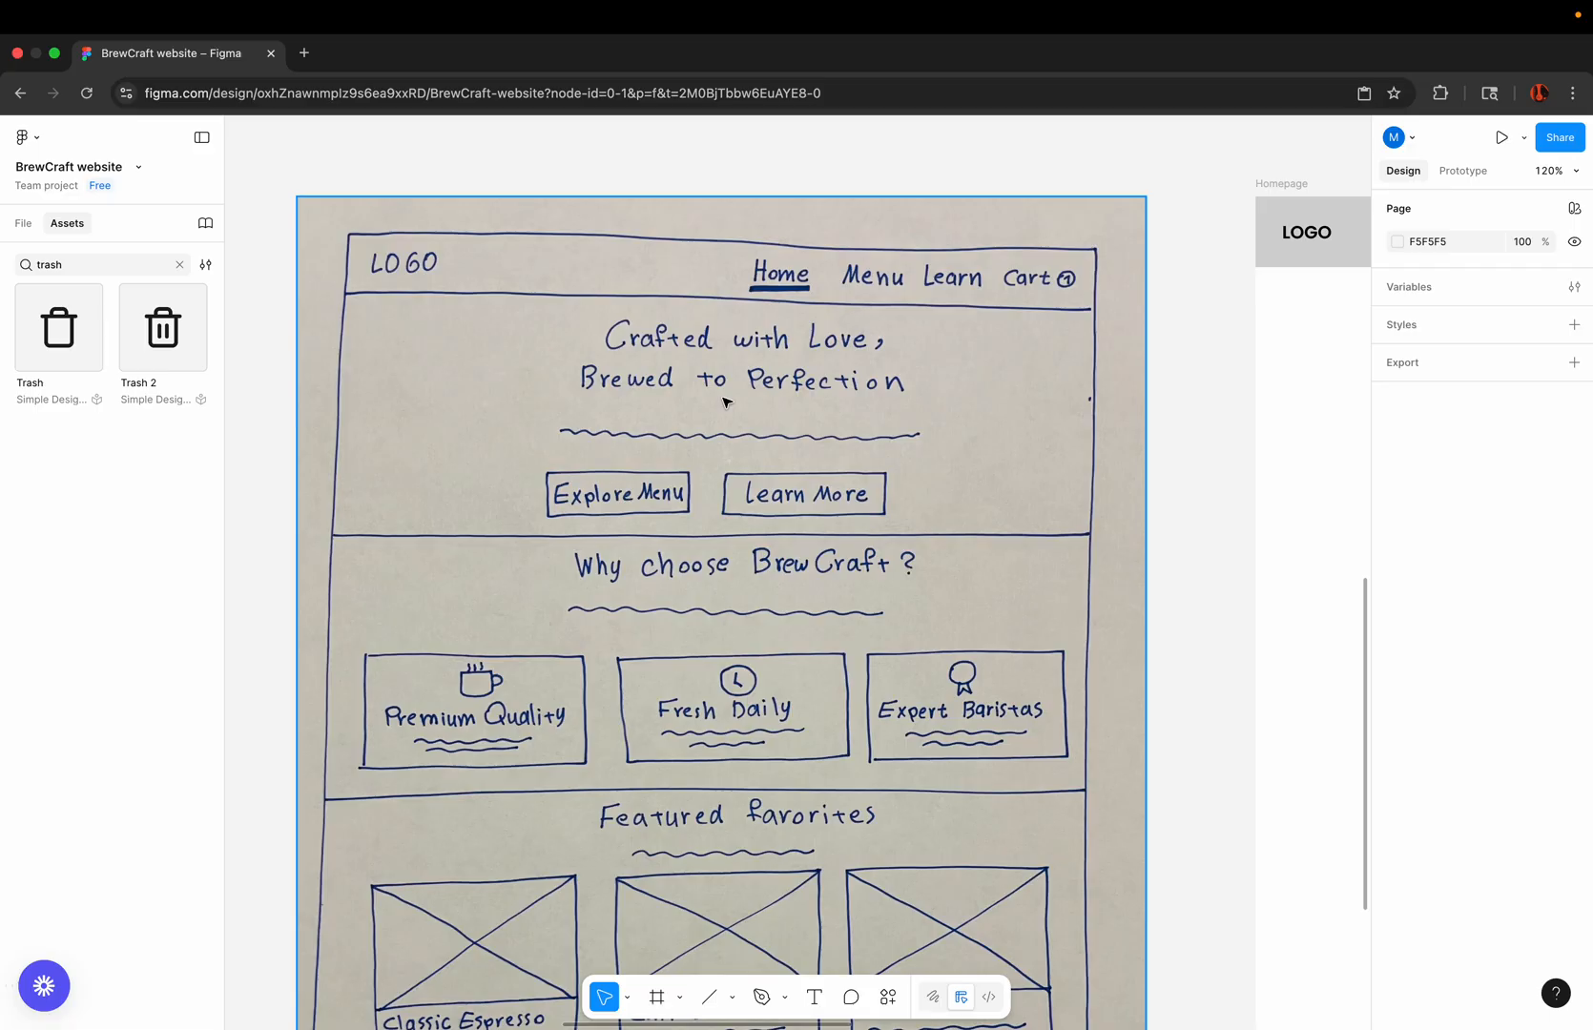
Step: Examine the hand-drawn homepage wireframe section by section, from its header and hero down to the footer
{"action": "scroll", "coordinate": [675, 340], "scroll_direction": "up", "scroll_amount": 3}
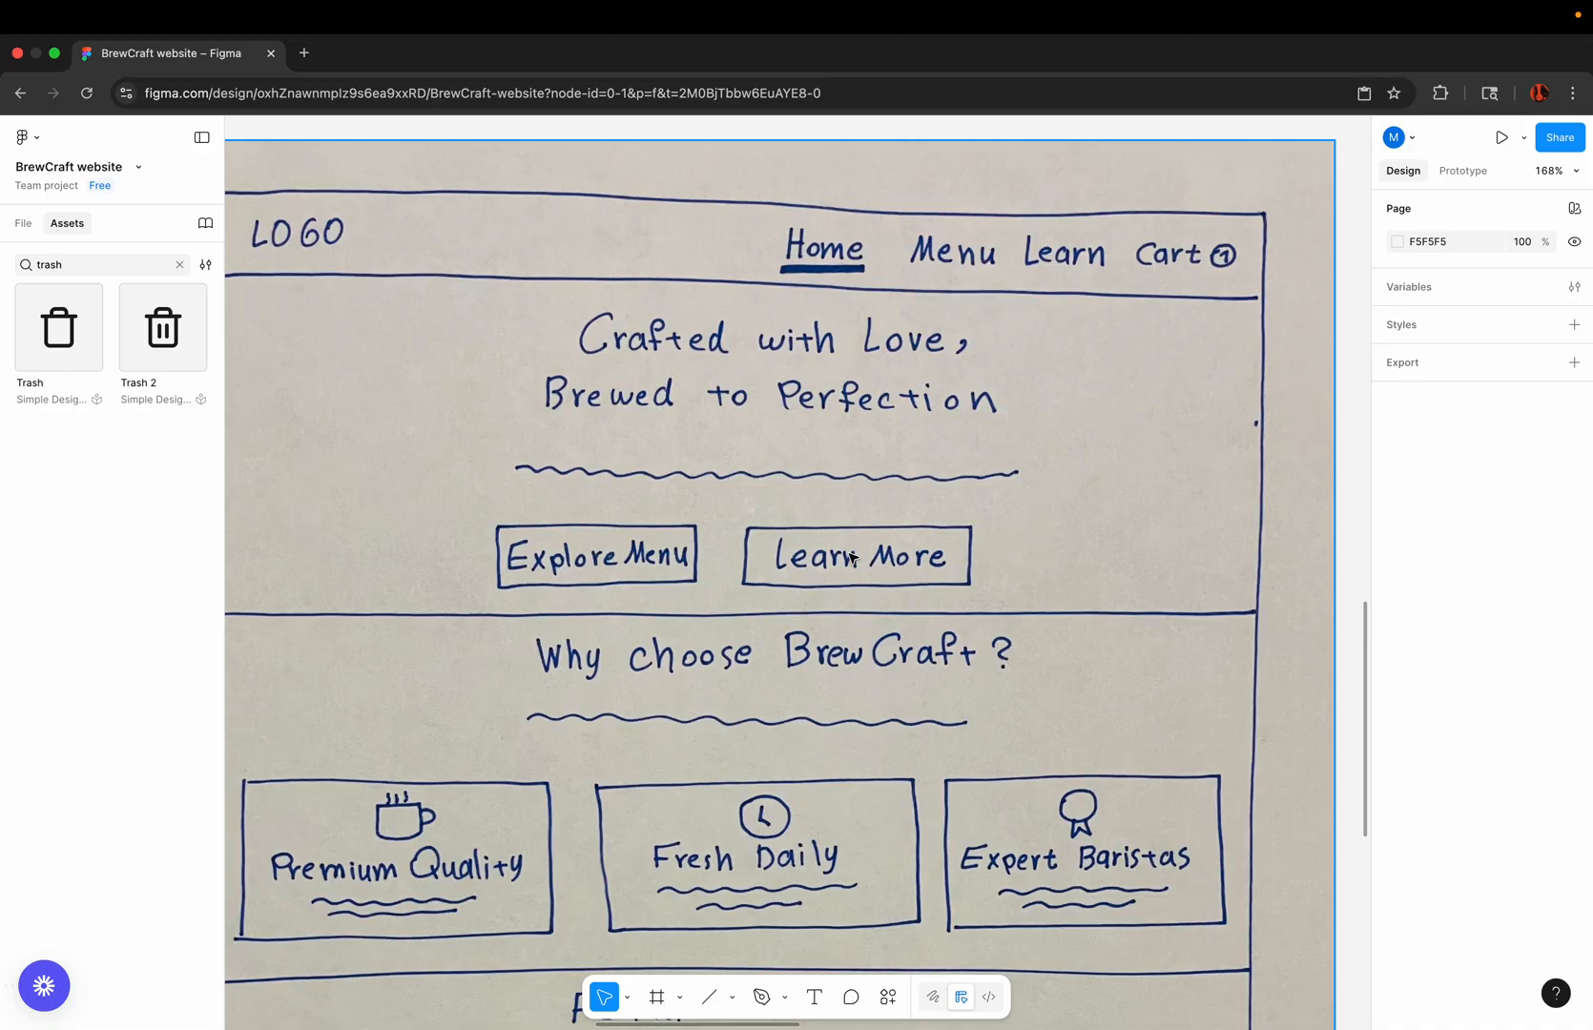
{"action": "scroll", "coordinate": [851, 557], "scroll_direction": "down", "scroll_amount": 5}
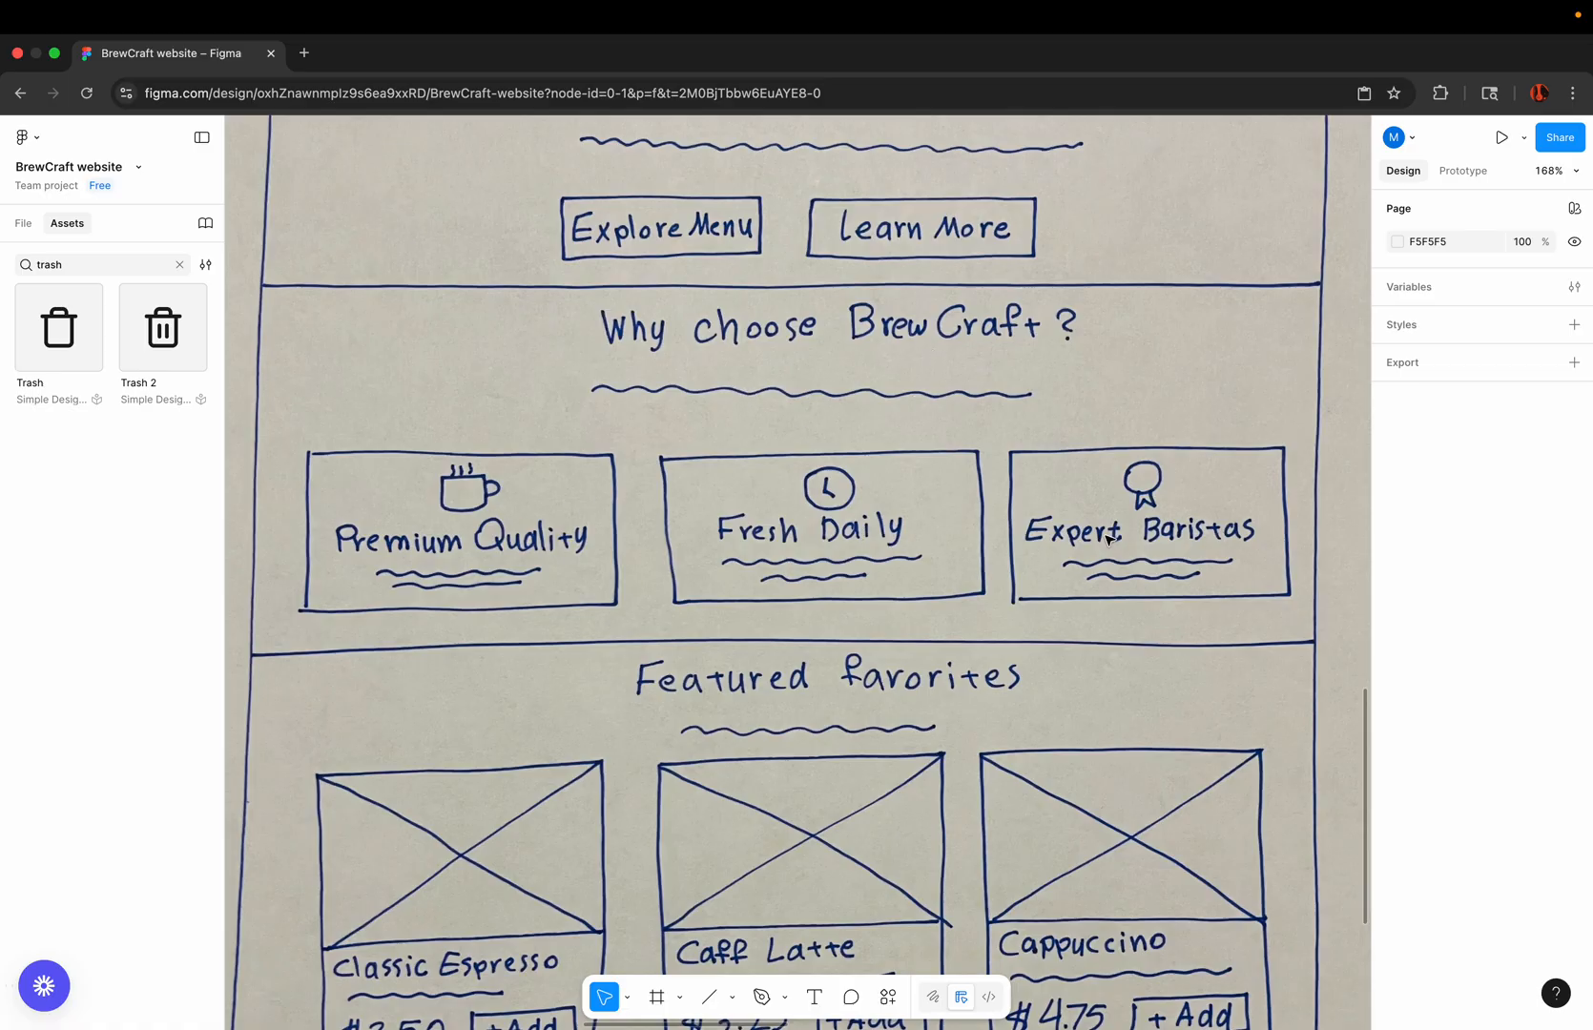
{"action": "scroll", "coordinate": [1107, 537], "scroll_direction": "down", "scroll_amount": 5}
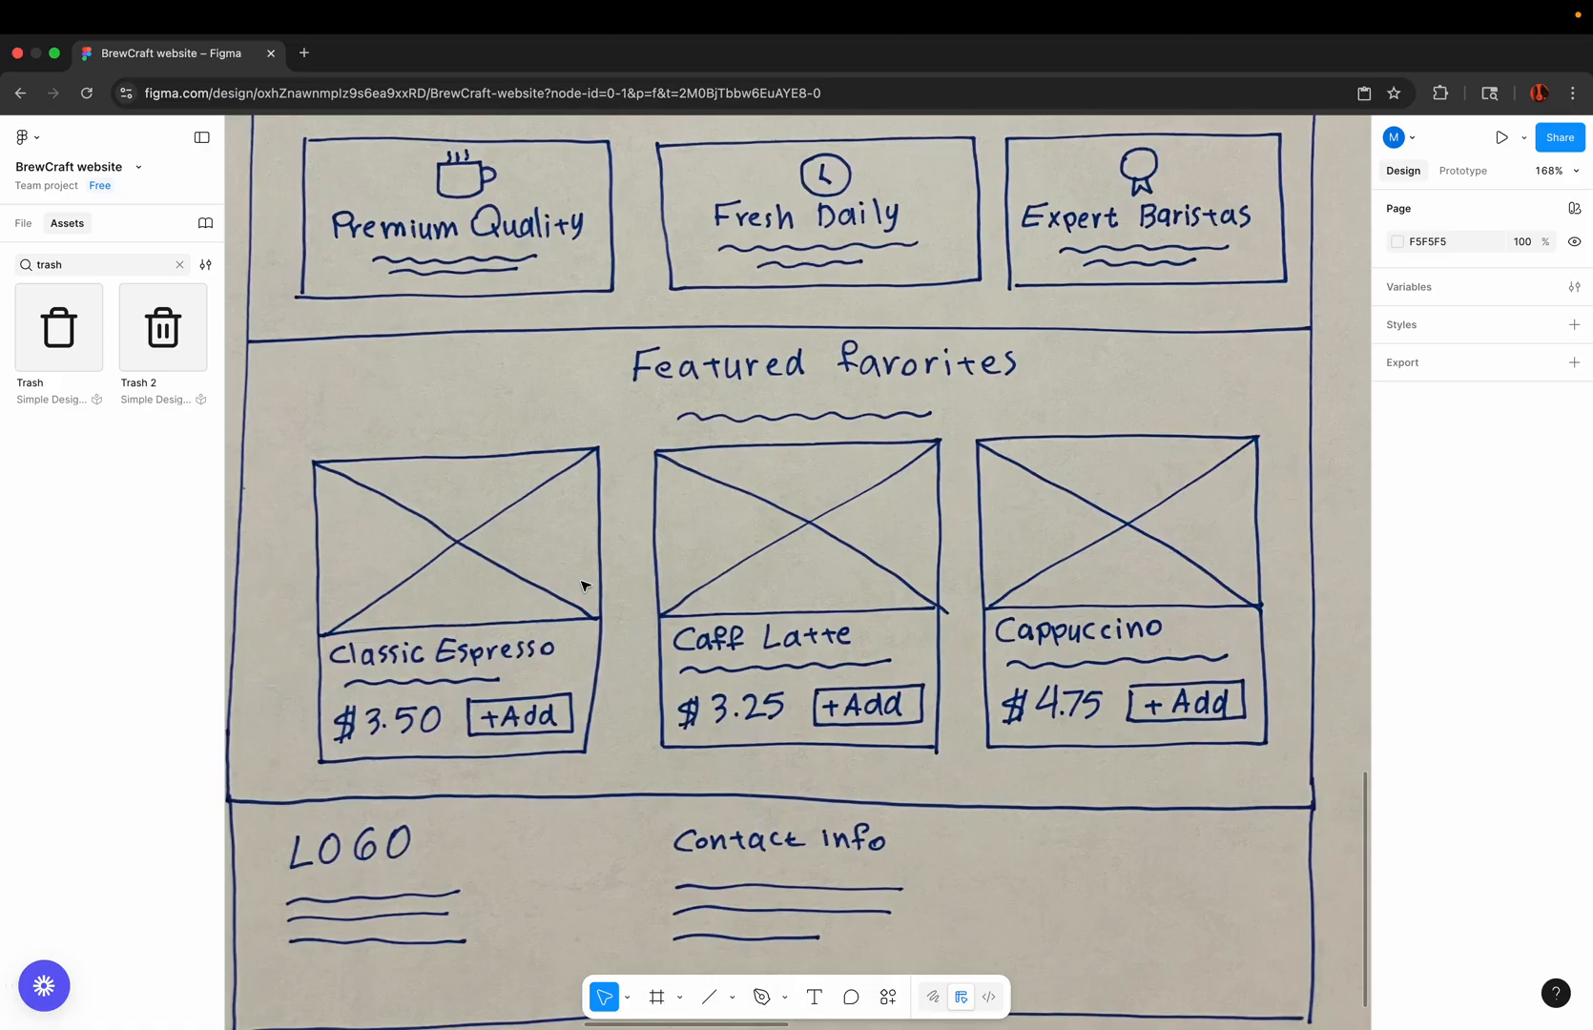
{"action": "scroll", "coordinate": [585, 586], "scroll_direction": "down", "scroll_amount": 3}
{"action": "scroll", "coordinate": [585, 586], "scroll_direction": "left", "scroll_amount": 1}
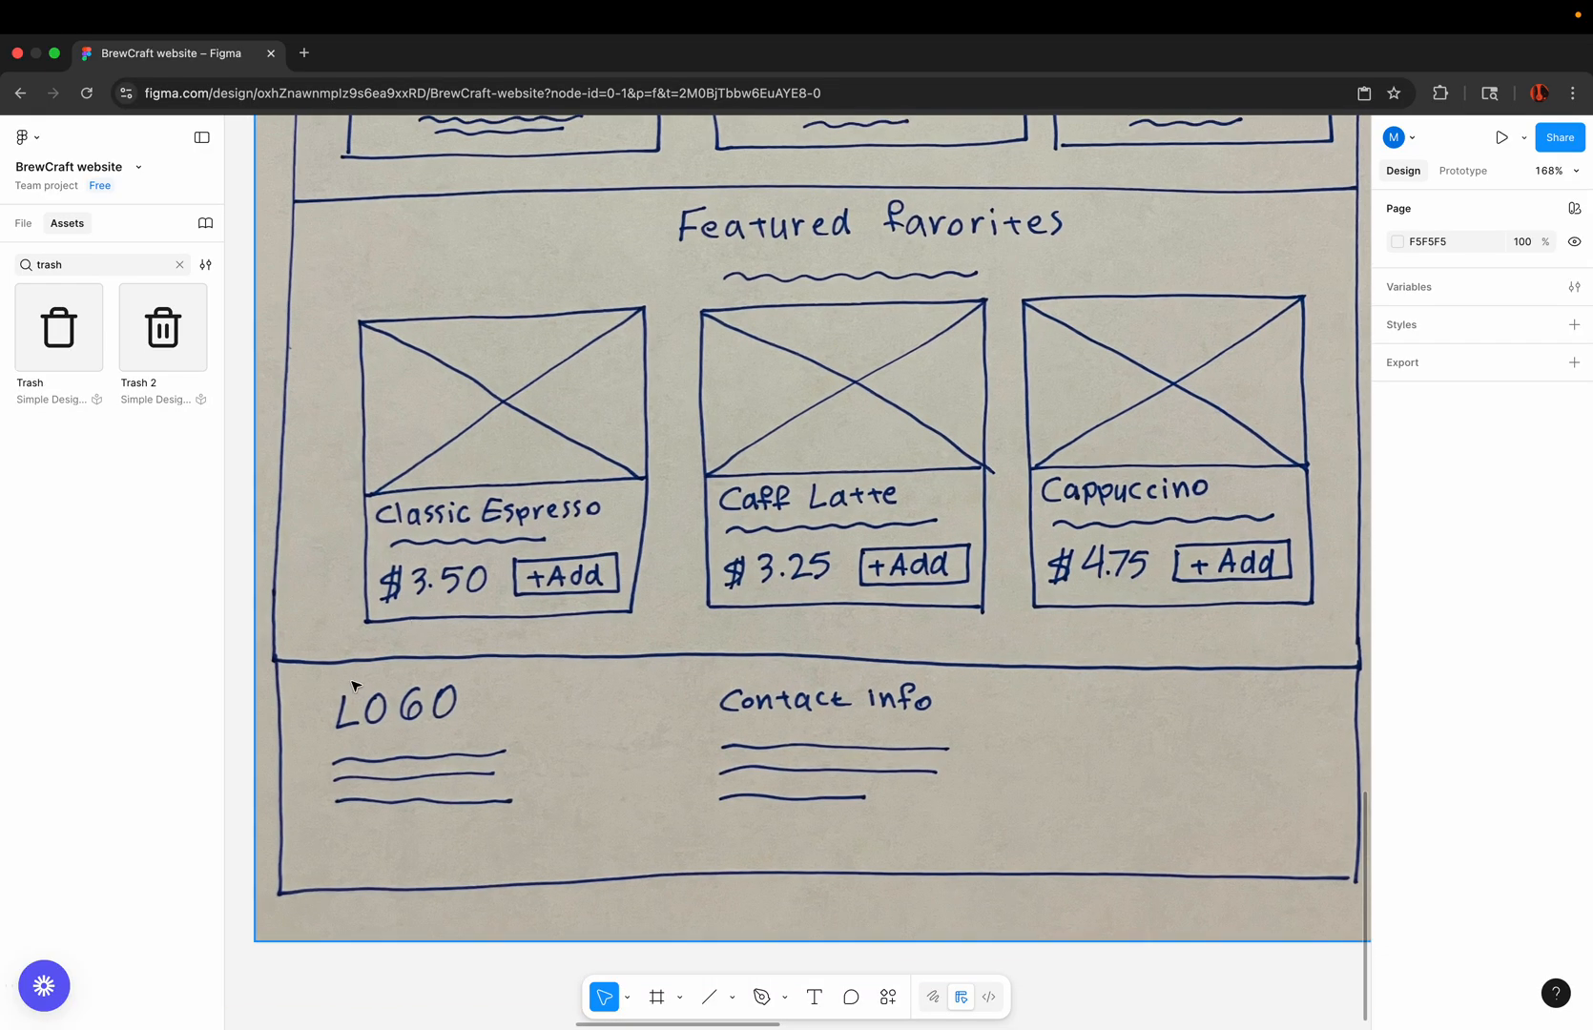
{"action": "scroll", "coordinate": [615, 765], "scroll_direction": "down", "scroll_amount": 10}
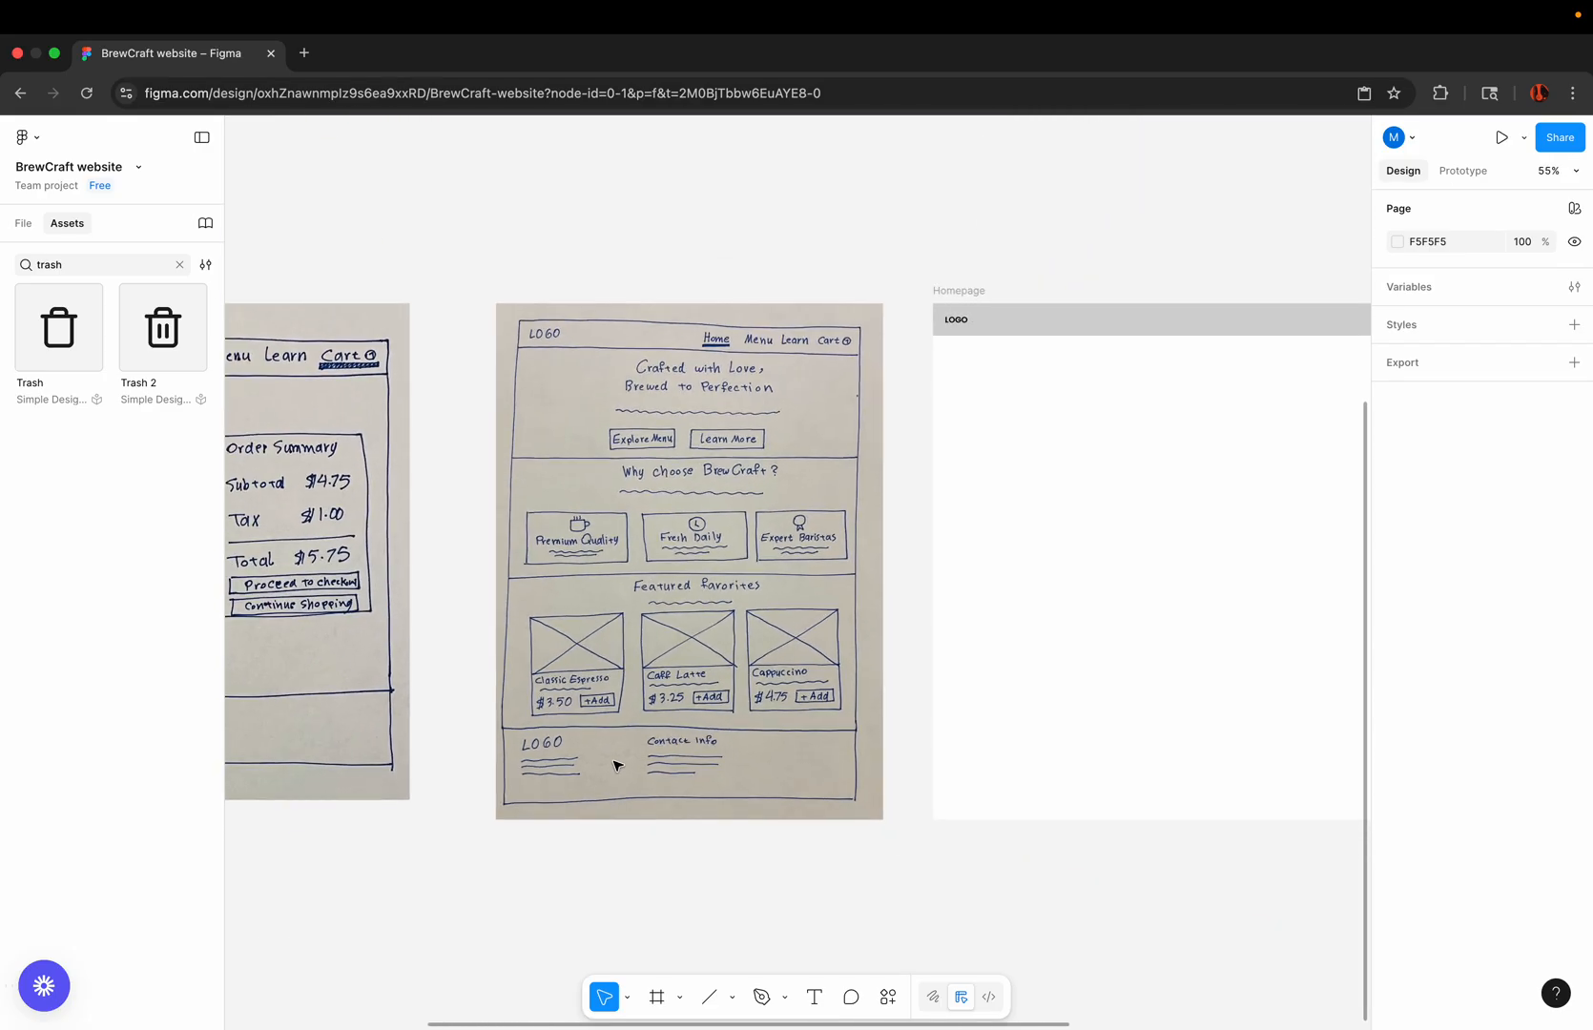
{"action": "scroll", "coordinate": [644, 679], "scroll_direction": "right", "scroll_amount": 5}
{"action": "scroll", "coordinate": [644, 679], "scroll_direction": "up", "scroll_amount": 2}
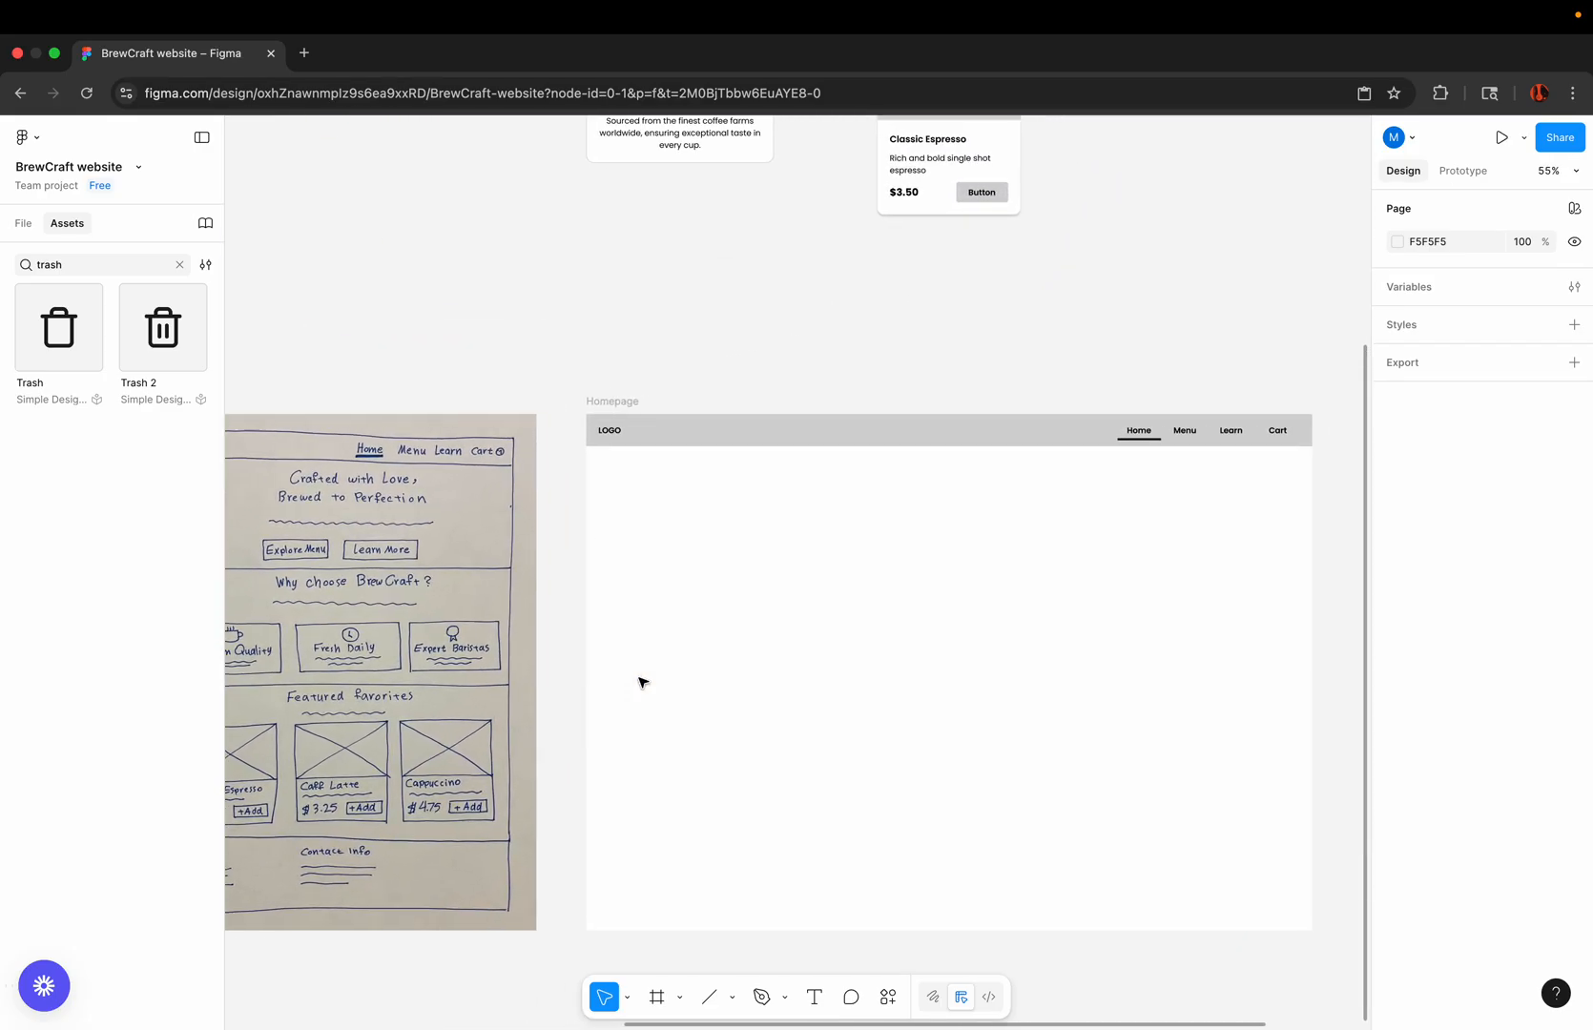
Step: Delete the existing navigation bar from the Homepage frame
{"action": "scroll", "coordinate": [778, 427], "scroll_direction": "down", "scroll_amount": 2}
{"action": "left_click", "coordinate": [775, 428]}
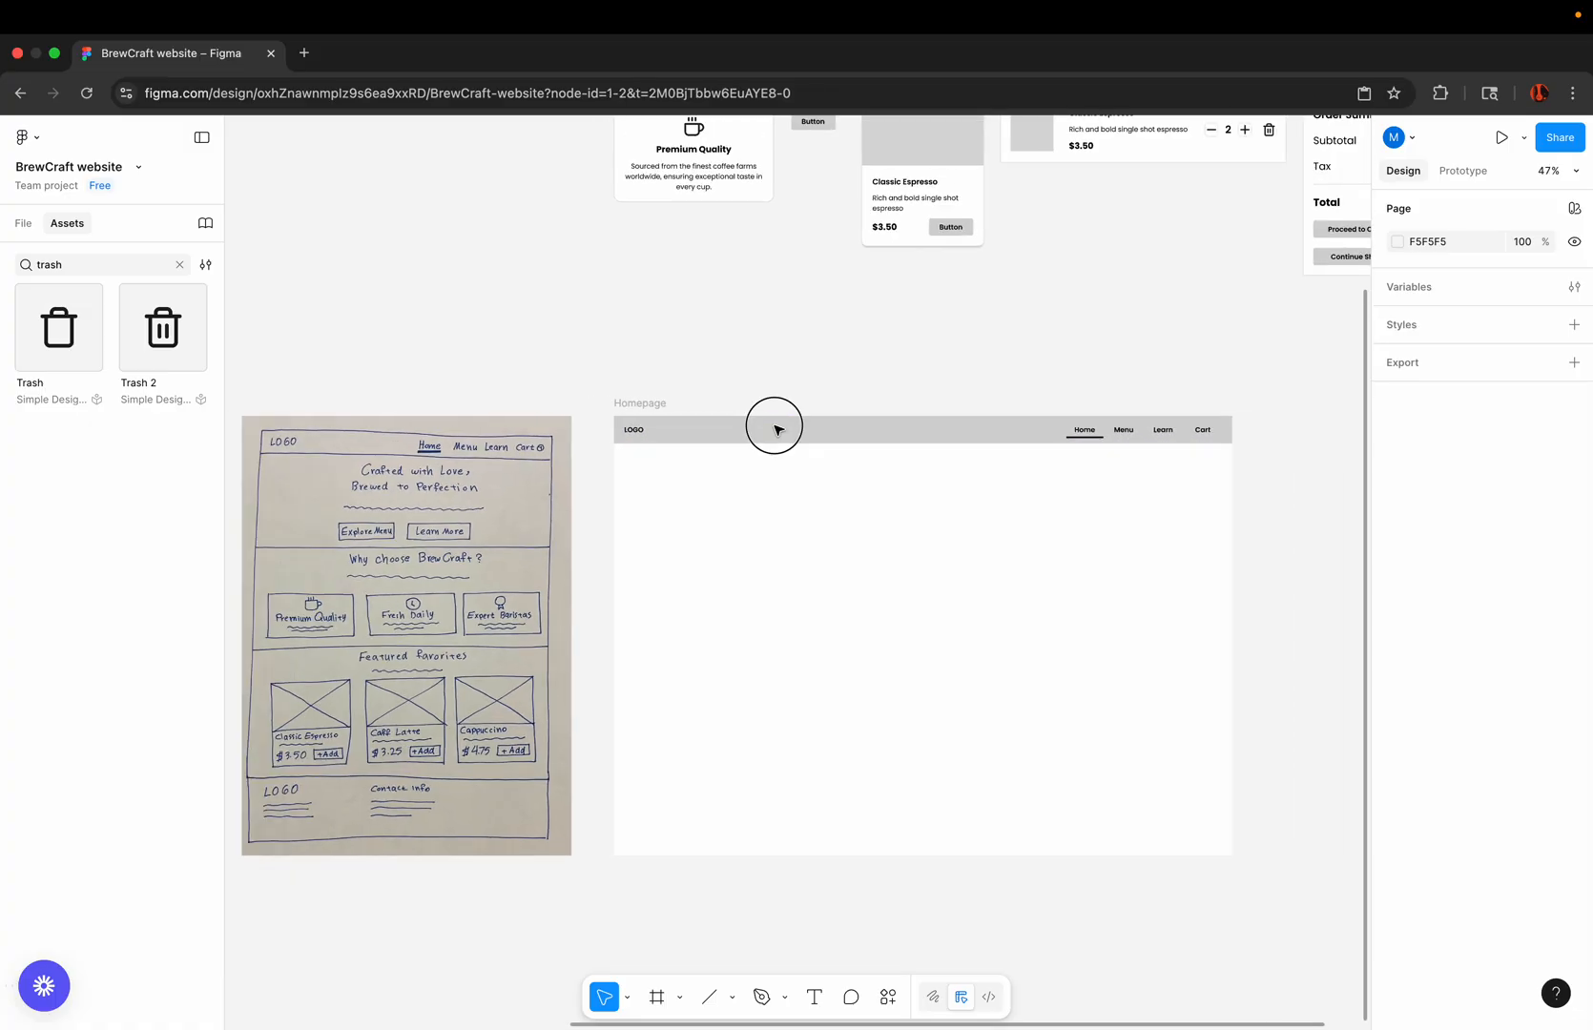
{"action": "key", "text": "Delete"}
Step: Place a copy of the Nav bar component in the Homepage frame, flush with the frame's upper edge
{"action": "scroll", "coordinate": [778, 429], "scroll_direction": "up", "scroll_amount": 3}
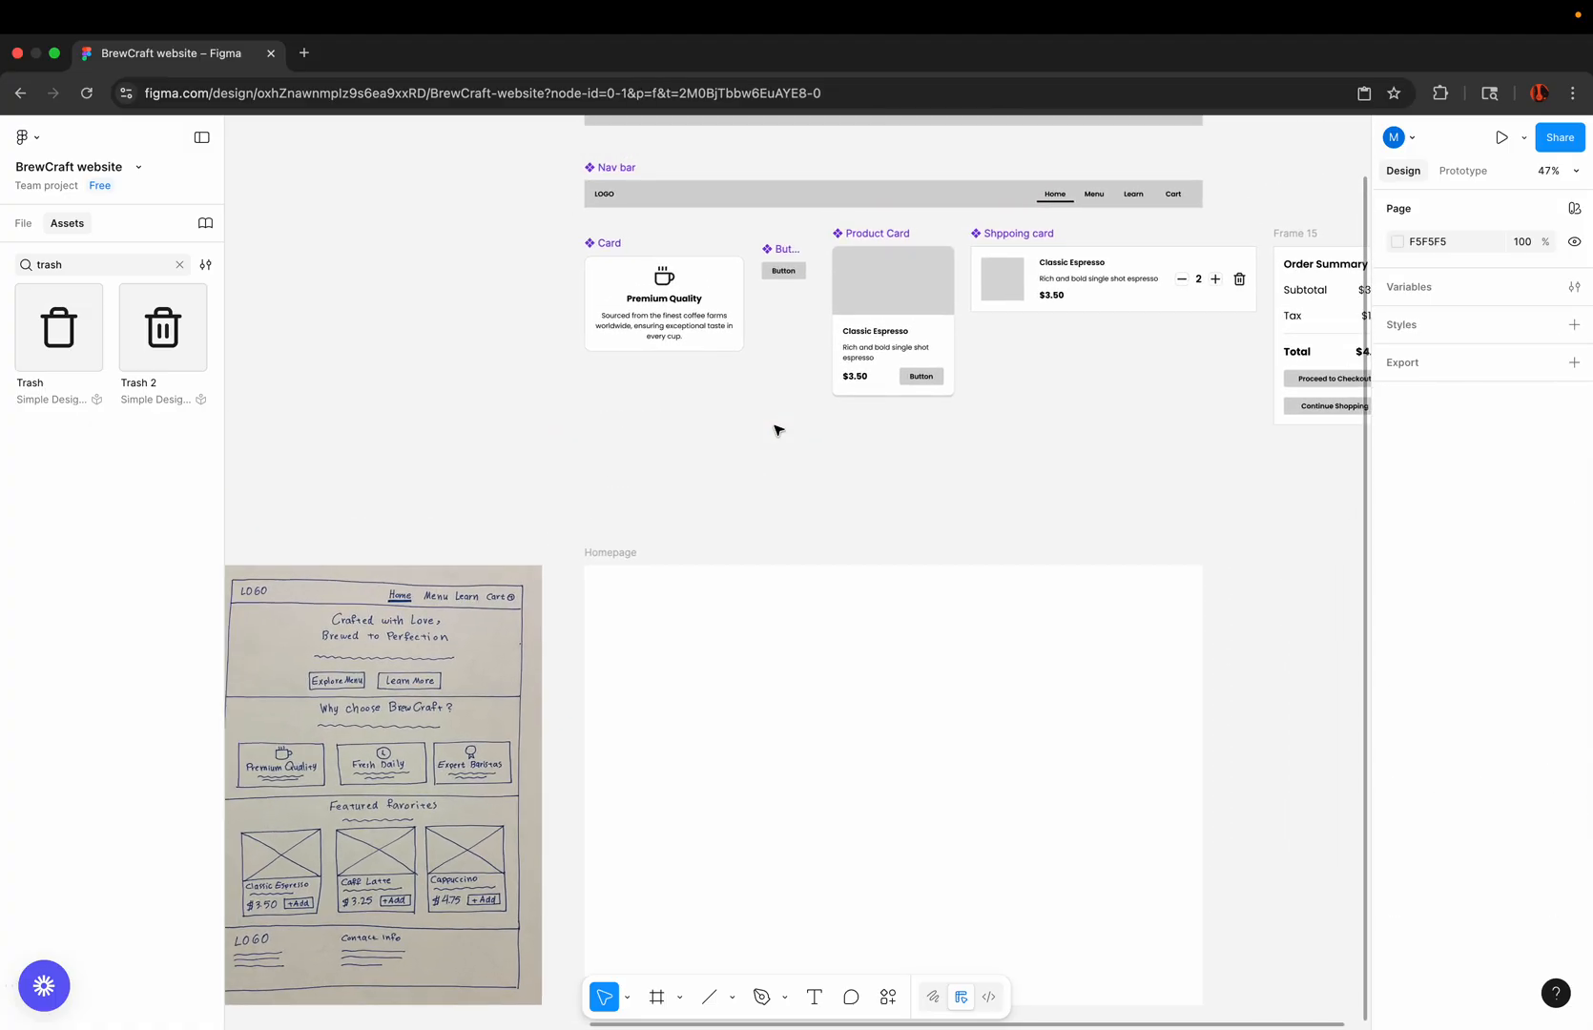
{"action": "scroll", "coordinate": [864, 245], "scroll_direction": "up", "scroll_amount": 2}
{"action": "scroll", "coordinate": [866, 247], "scroll_direction": "up", "scroll_amount": 3}
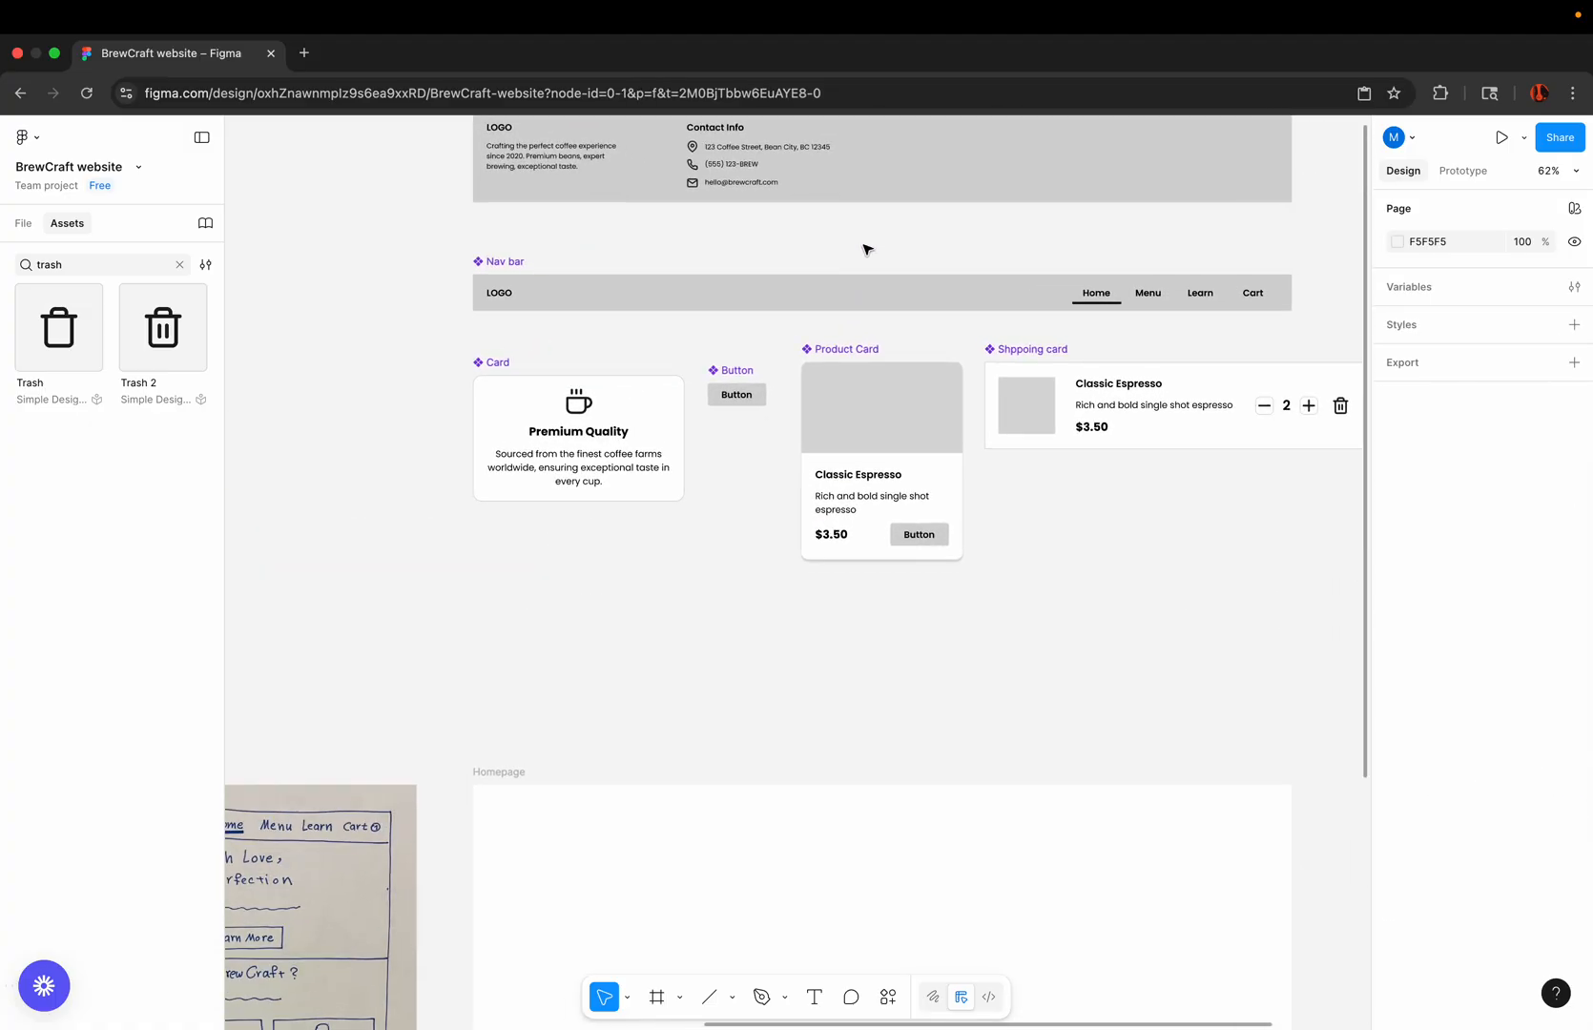
{"action": "left_click", "coordinate": [727, 294]}
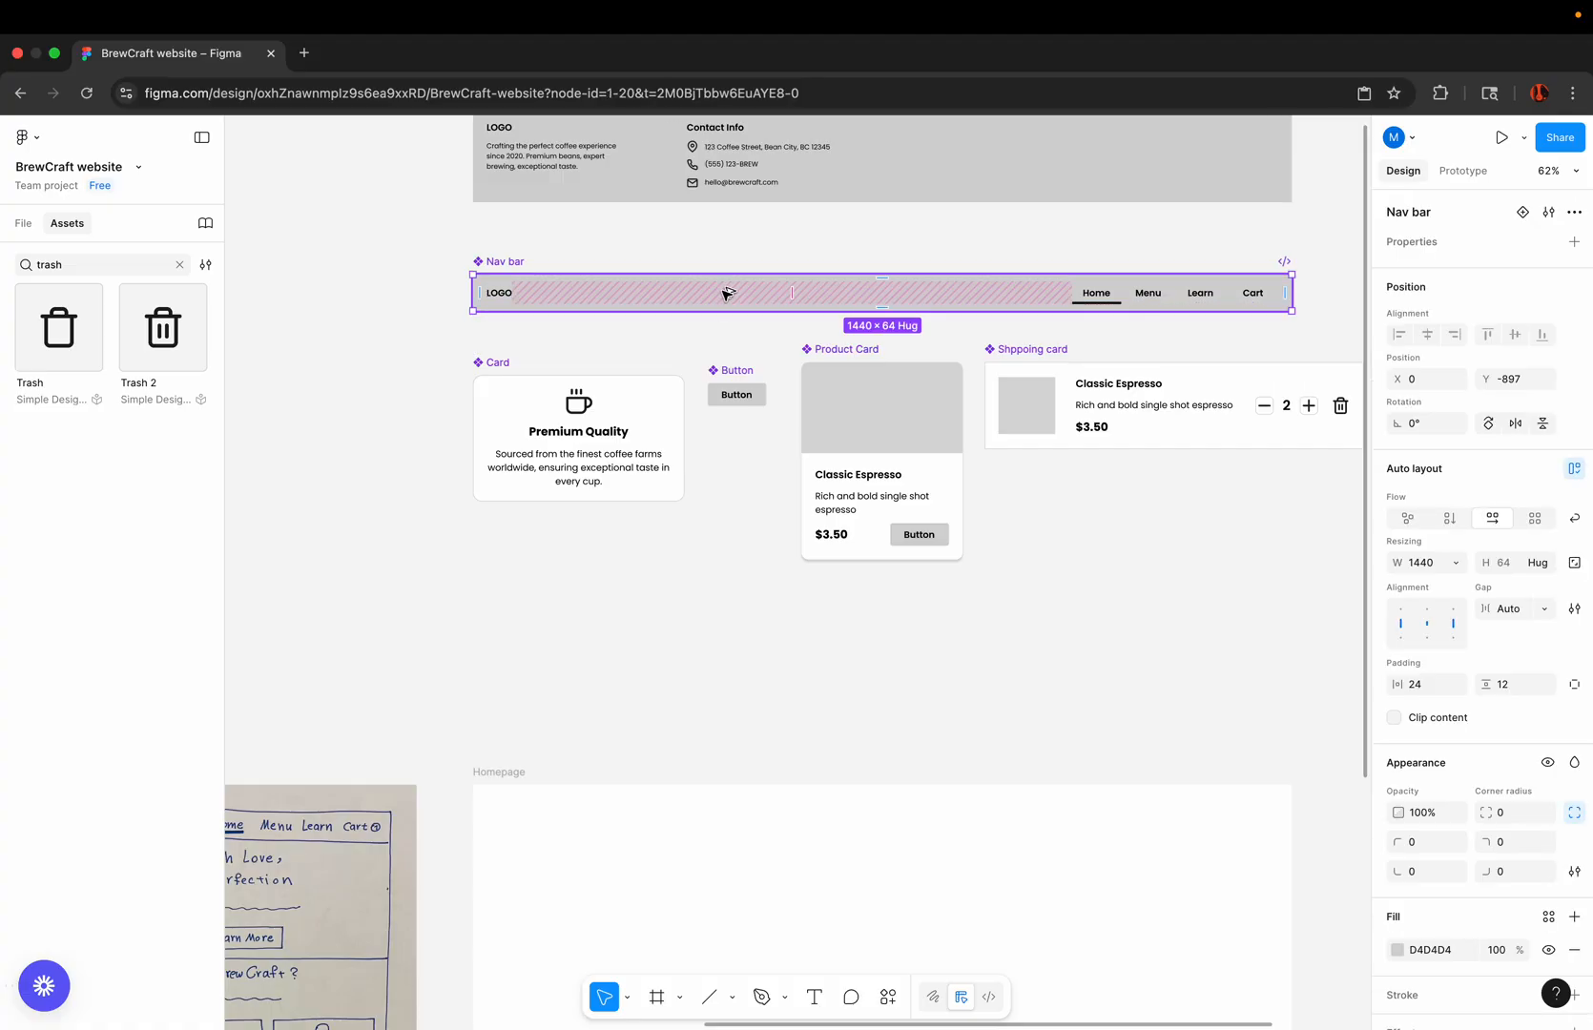
{"action": "left_click_drag", "start_coordinate": [726, 293], "coordinate": [727, 826]}
{"action": "scroll", "coordinate": [455, 810], "scroll_direction": "up", "scroll_amount": 5}
{"action": "left_click", "coordinate": [698, 769]}
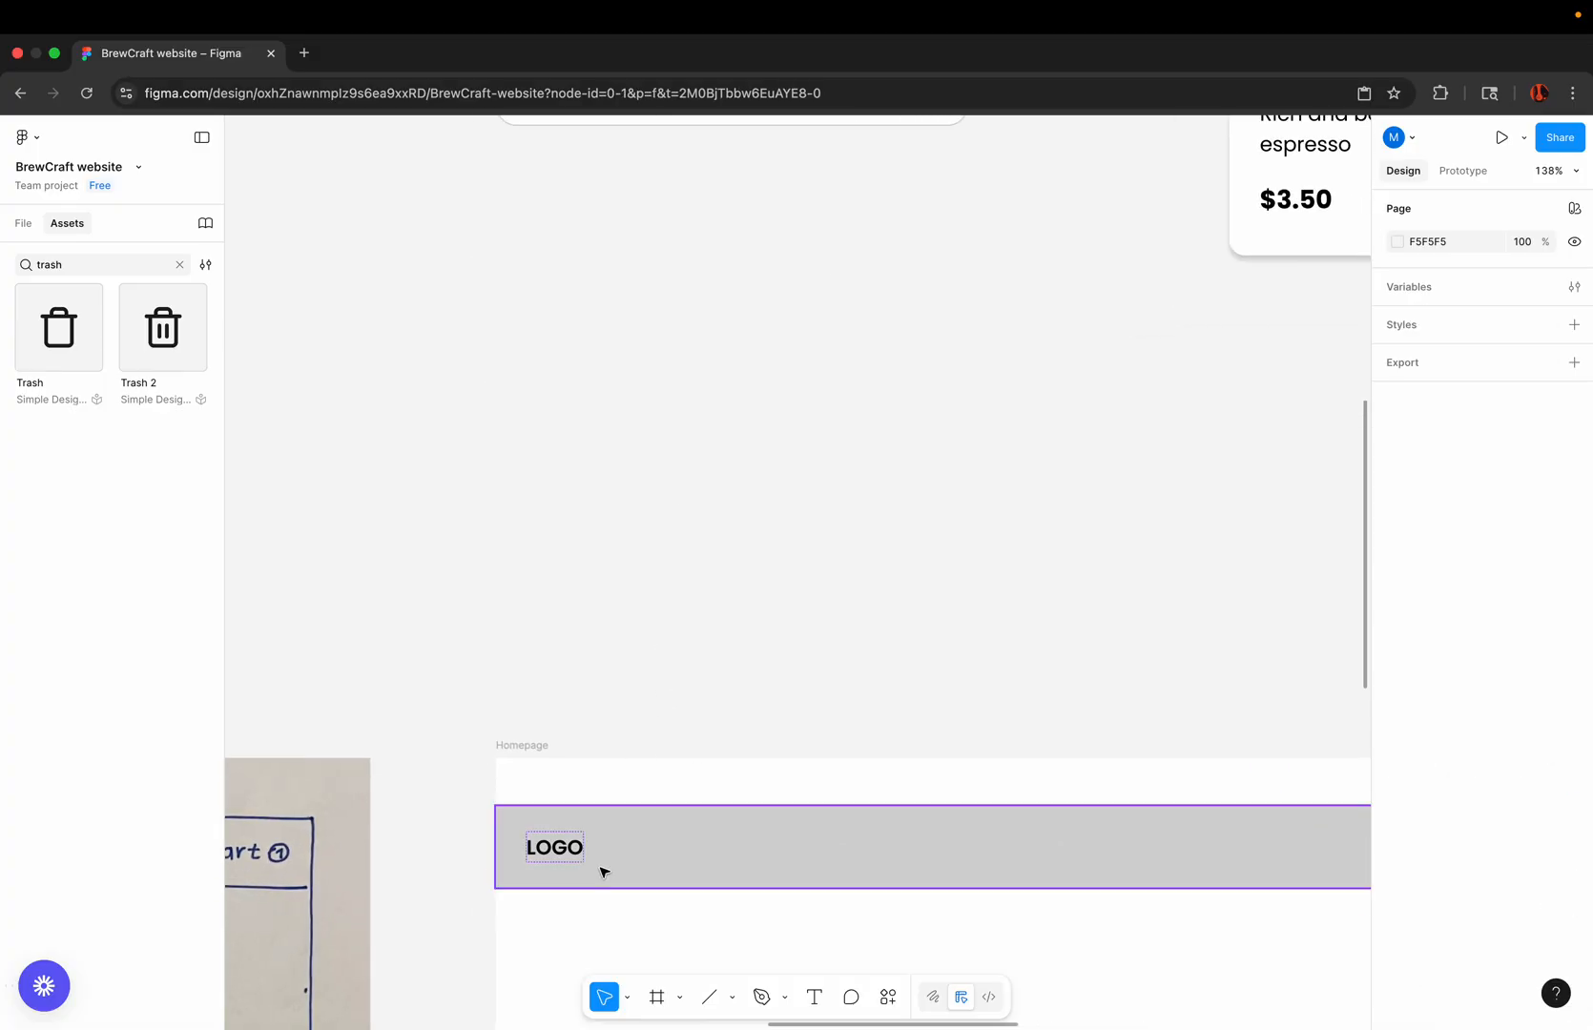
{"action": "left_click", "coordinate": [633, 849]}
{"action": "left_click_drag", "start_coordinate": [632, 849], "coordinate": [633, 810]}
{"action": "left_click", "coordinate": [658, 618]}
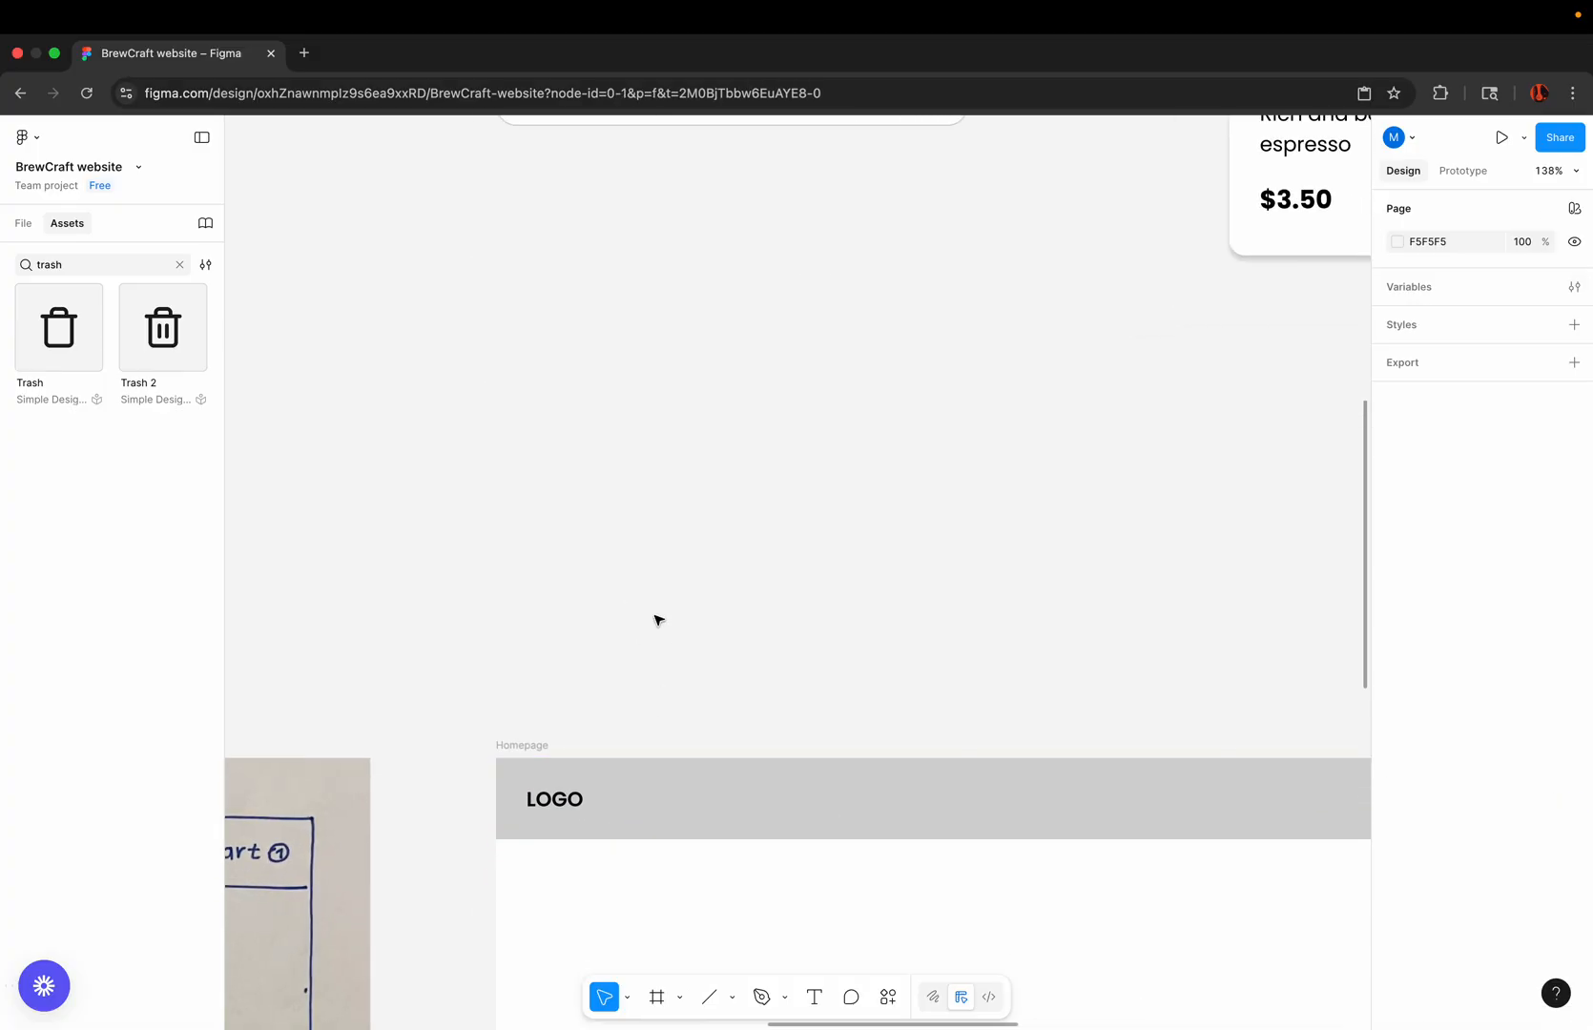
Step: Examine the hero section of the homepage sketch, including its heading, subtext line and two buttons
{"action": "scroll", "coordinate": [659, 620], "scroll_direction": "down", "scroll_amount": 5}
{"action": "scroll", "coordinate": [657, 620], "scroll_direction": "down", "scroll_amount": 3}
{"action": "scroll", "coordinate": [658, 620], "scroll_direction": "down", "scroll_amount": 3}
{"action": "scroll", "coordinate": [657, 620], "scroll_direction": "left", "scroll_amount": 3}
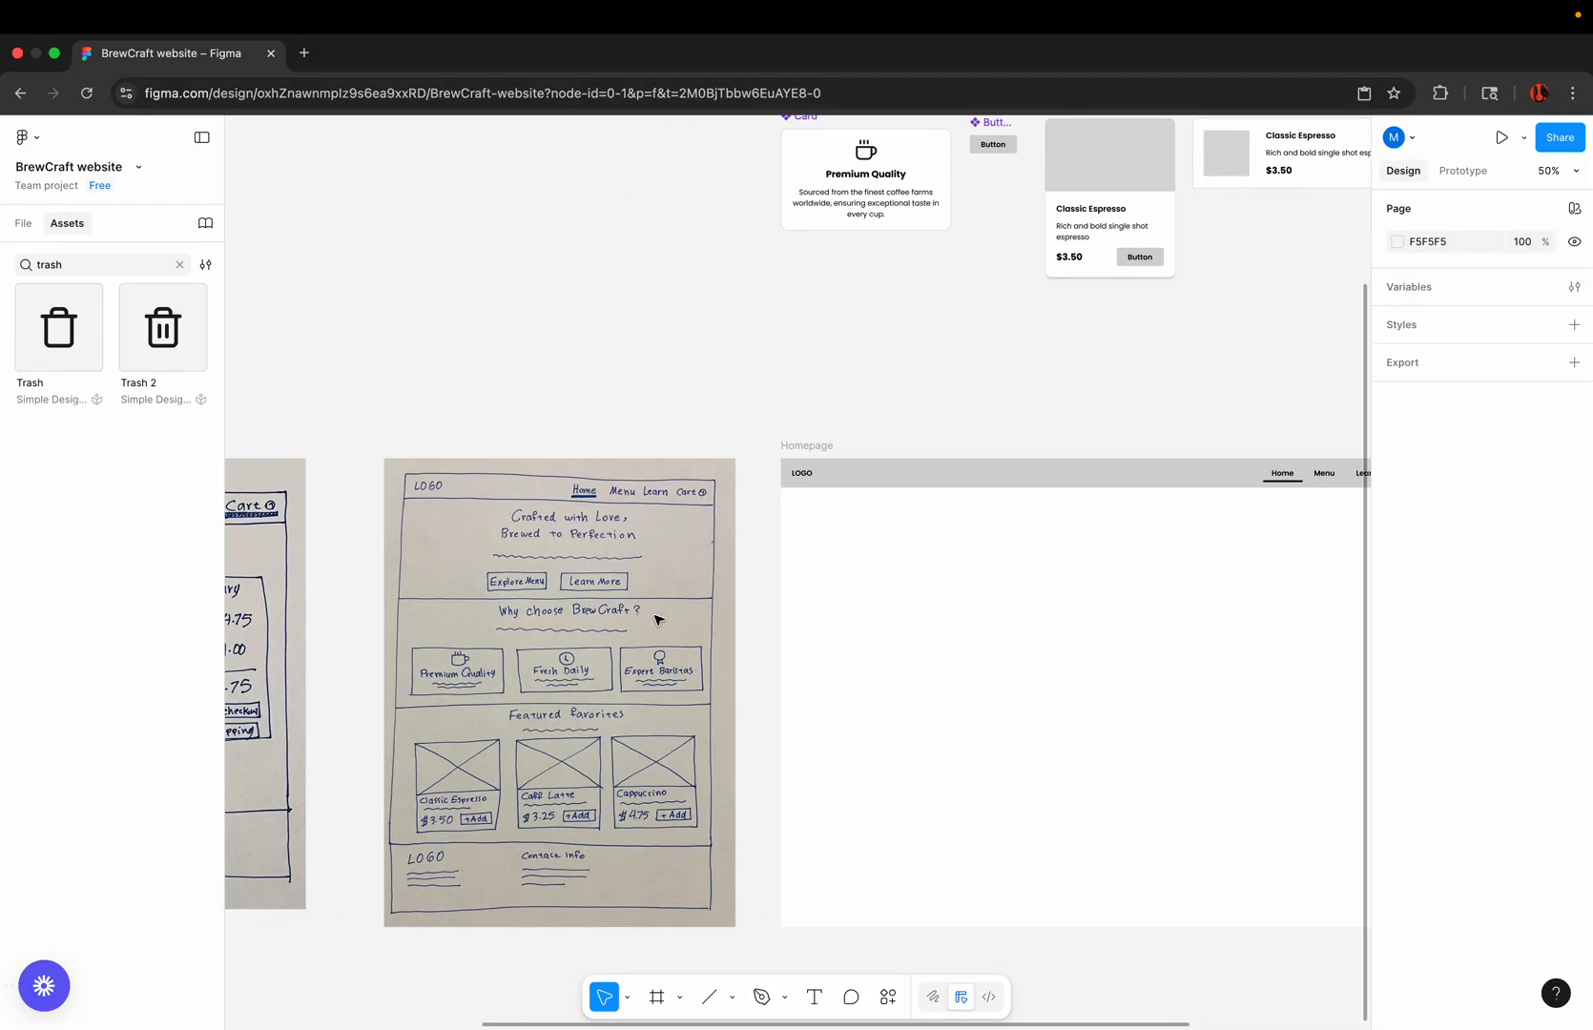
{"action": "scroll", "coordinate": [528, 536], "scroll_direction": "up", "scroll_amount": 5}
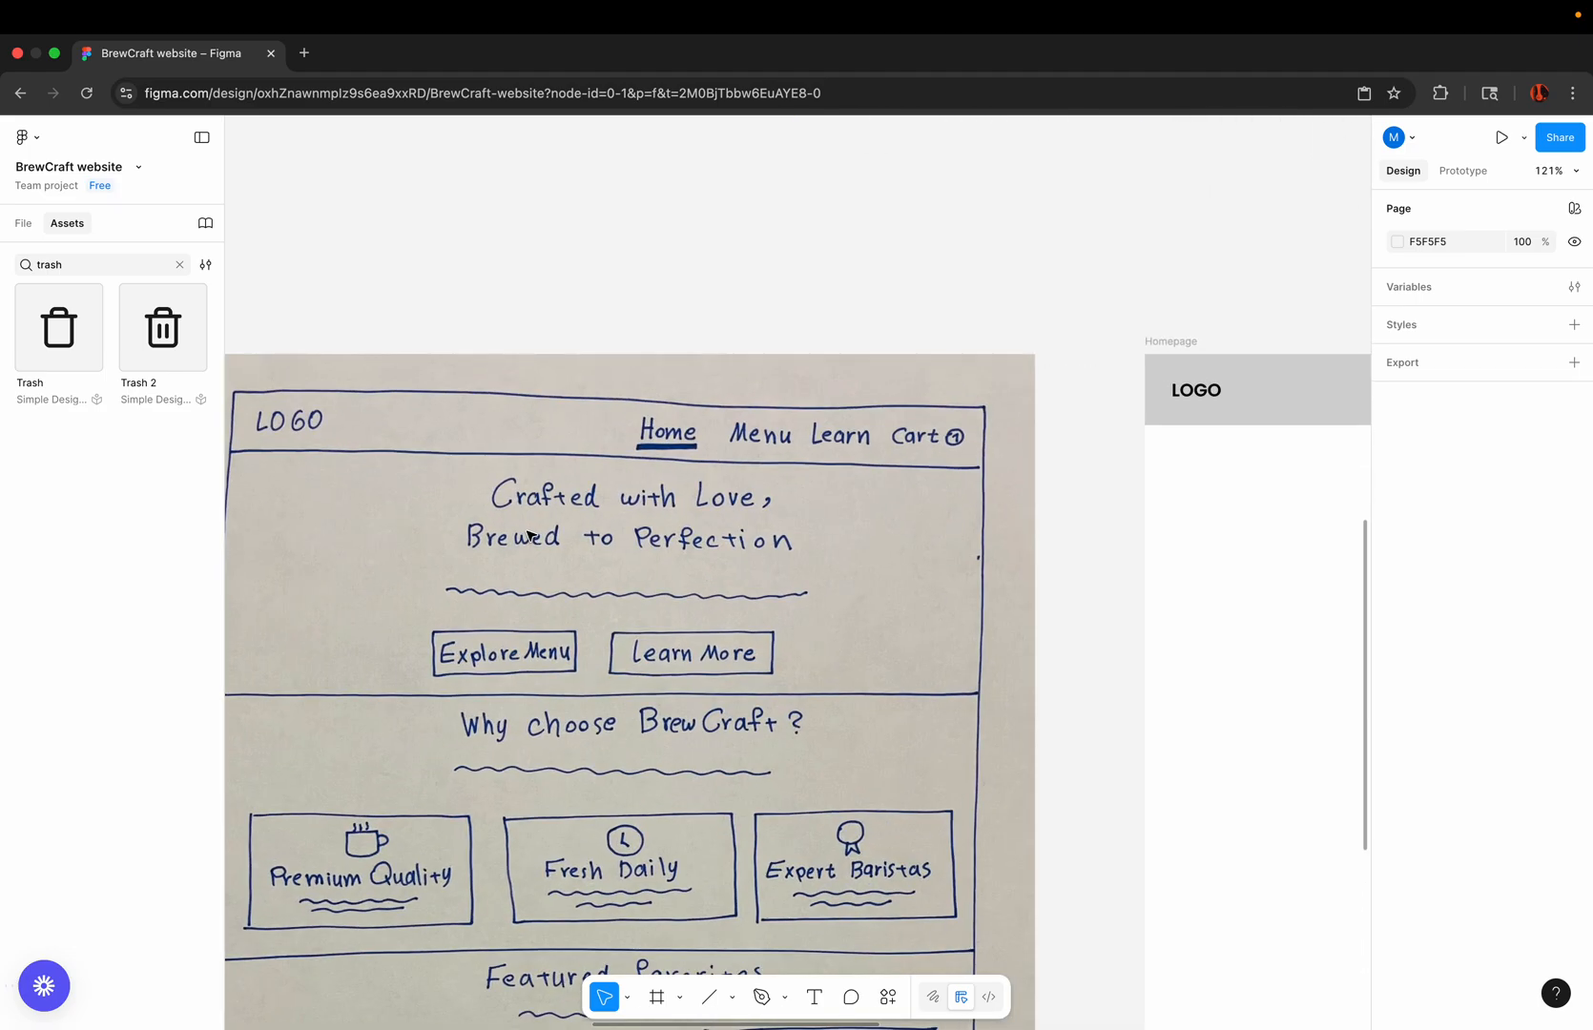
{"action": "scroll", "coordinate": [528, 536], "scroll_direction": "up", "scroll_amount": 2}
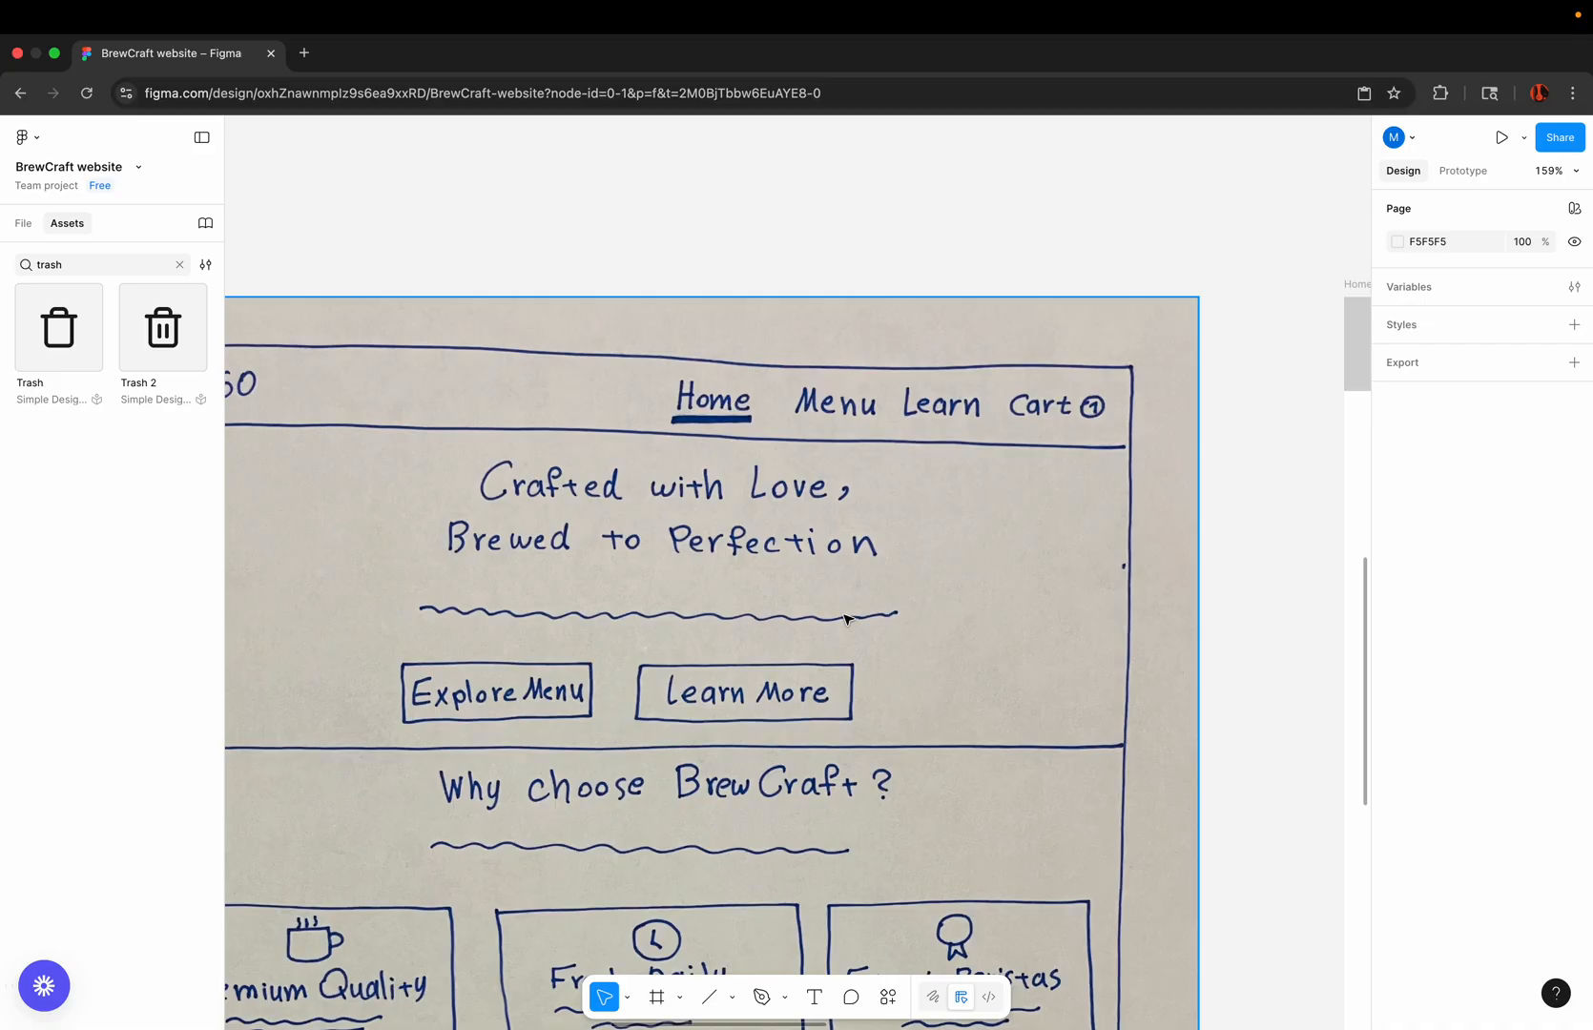
{"action": "scroll", "coordinate": [598, 675], "scroll_direction": "down", "scroll_amount": 5}
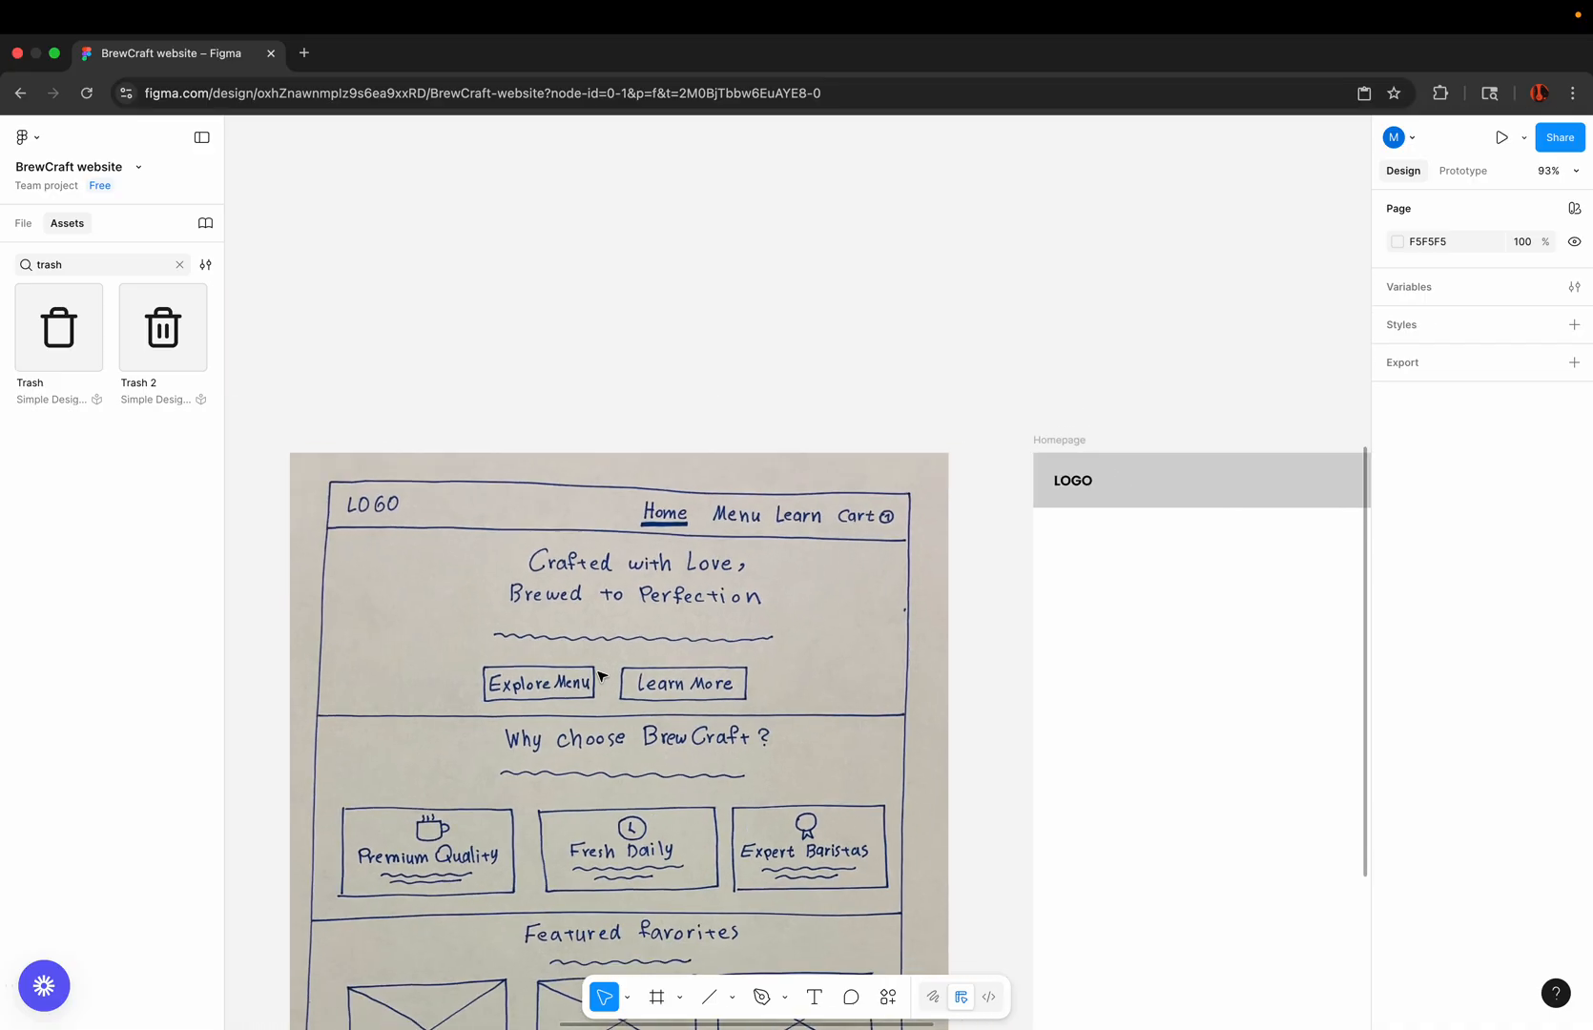
Step: Add the copied heading text "Crafted with Love, Brewed to Perfection" below the nav bar in the Homepage frame
{"action": "scroll", "coordinate": [706, 442], "scroll_direction": "right", "scroll_amount": 3}
{"action": "scroll", "coordinate": [706, 441], "scroll_direction": "down", "scroll_amount": 1}
{"action": "scroll", "coordinate": [706, 442], "scroll_direction": "down", "scroll_amount": 1}
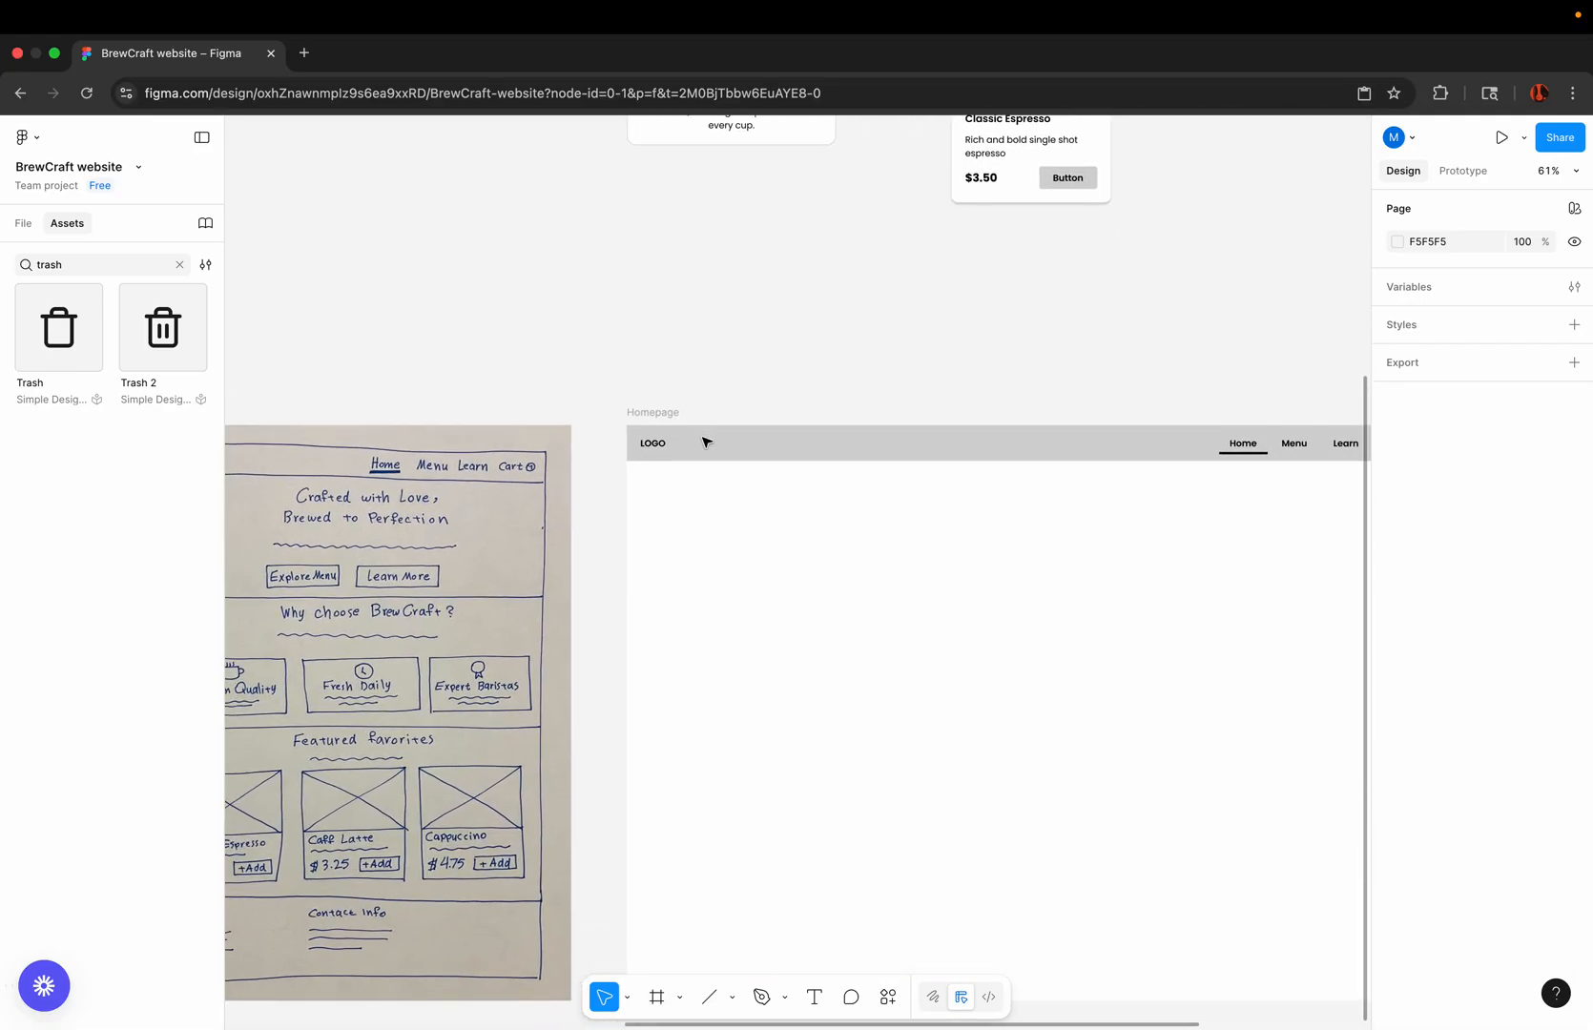
{"action": "left_click", "coordinate": [815, 999]}
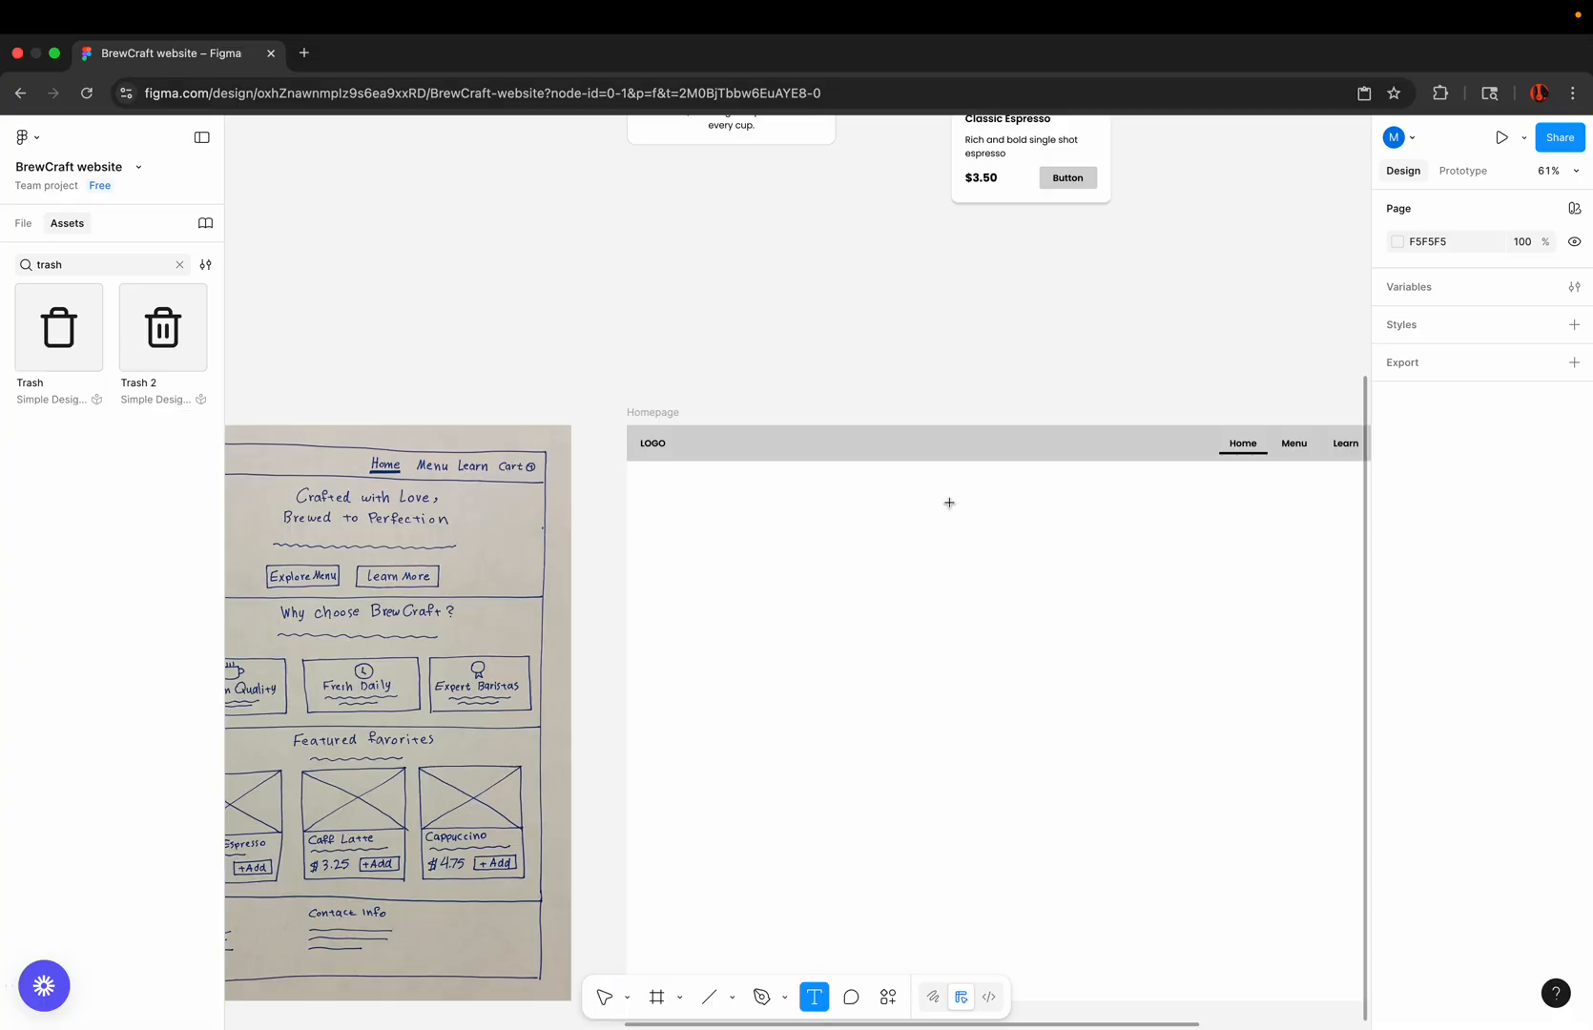
{"action": "left_click", "coordinate": [908, 529]}
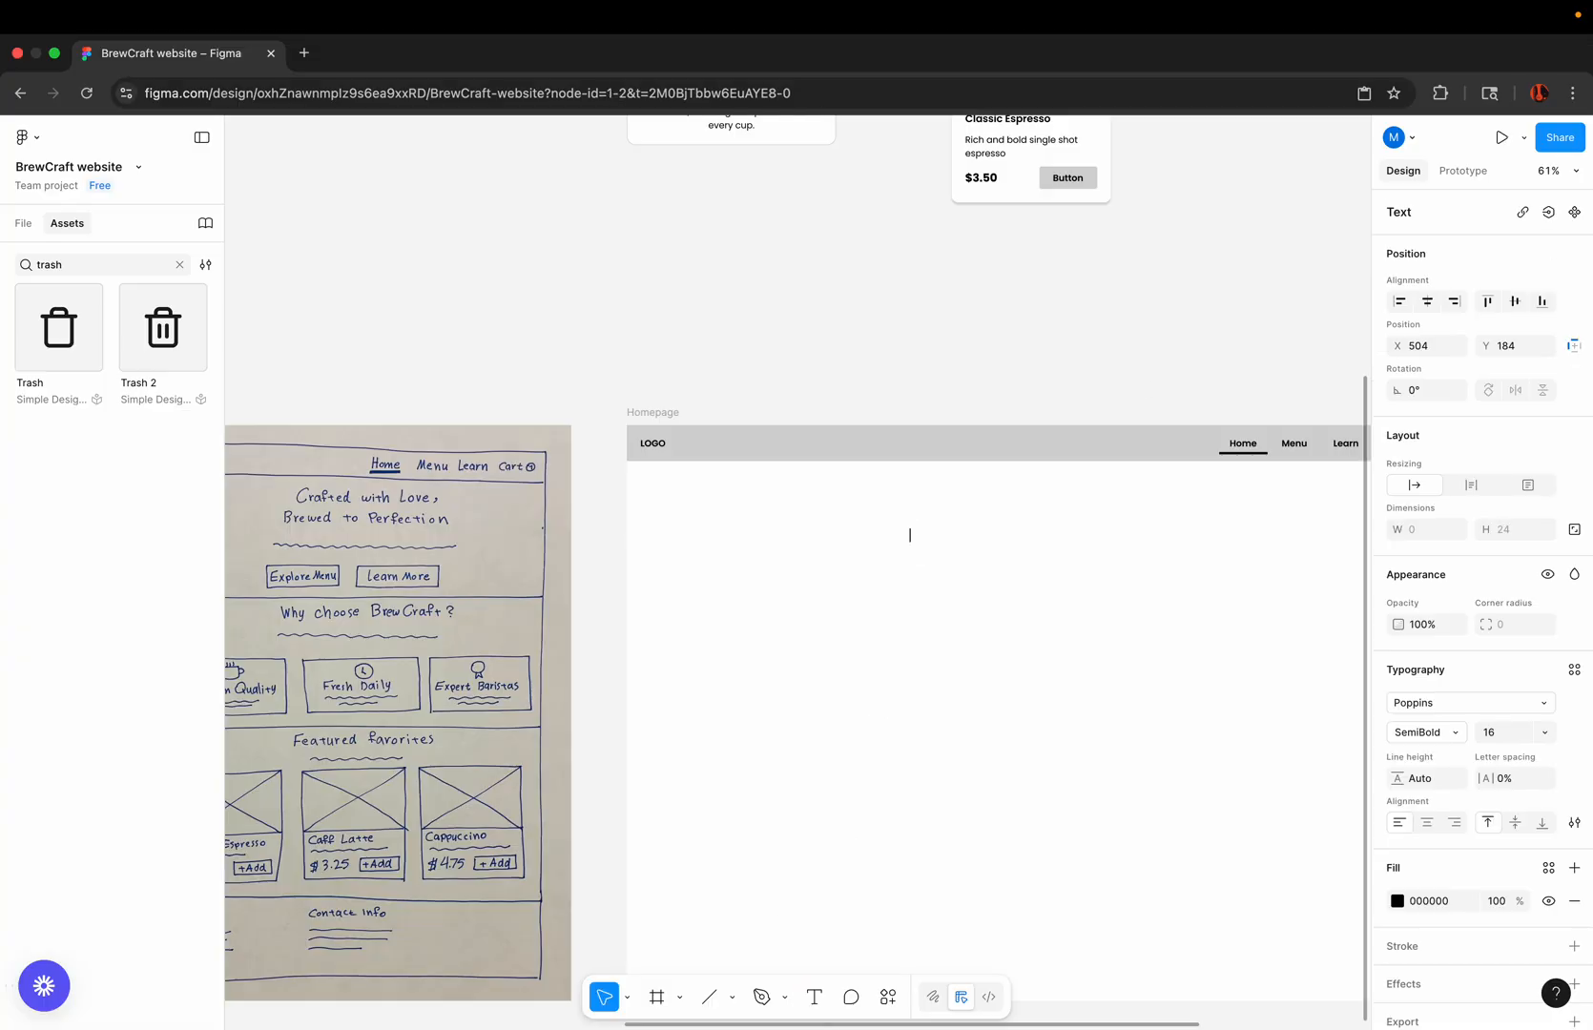
{"action": "key", "text": "super+Tab"}
{"action": "type", "text": "Crafted with Love, Brewed to Perfection"}
Step: Remove the line break before "Brewed" to put the heading on a single line
{"action": "scroll", "coordinate": [908, 557], "scroll_direction": "up", "scroll_amount": 5}
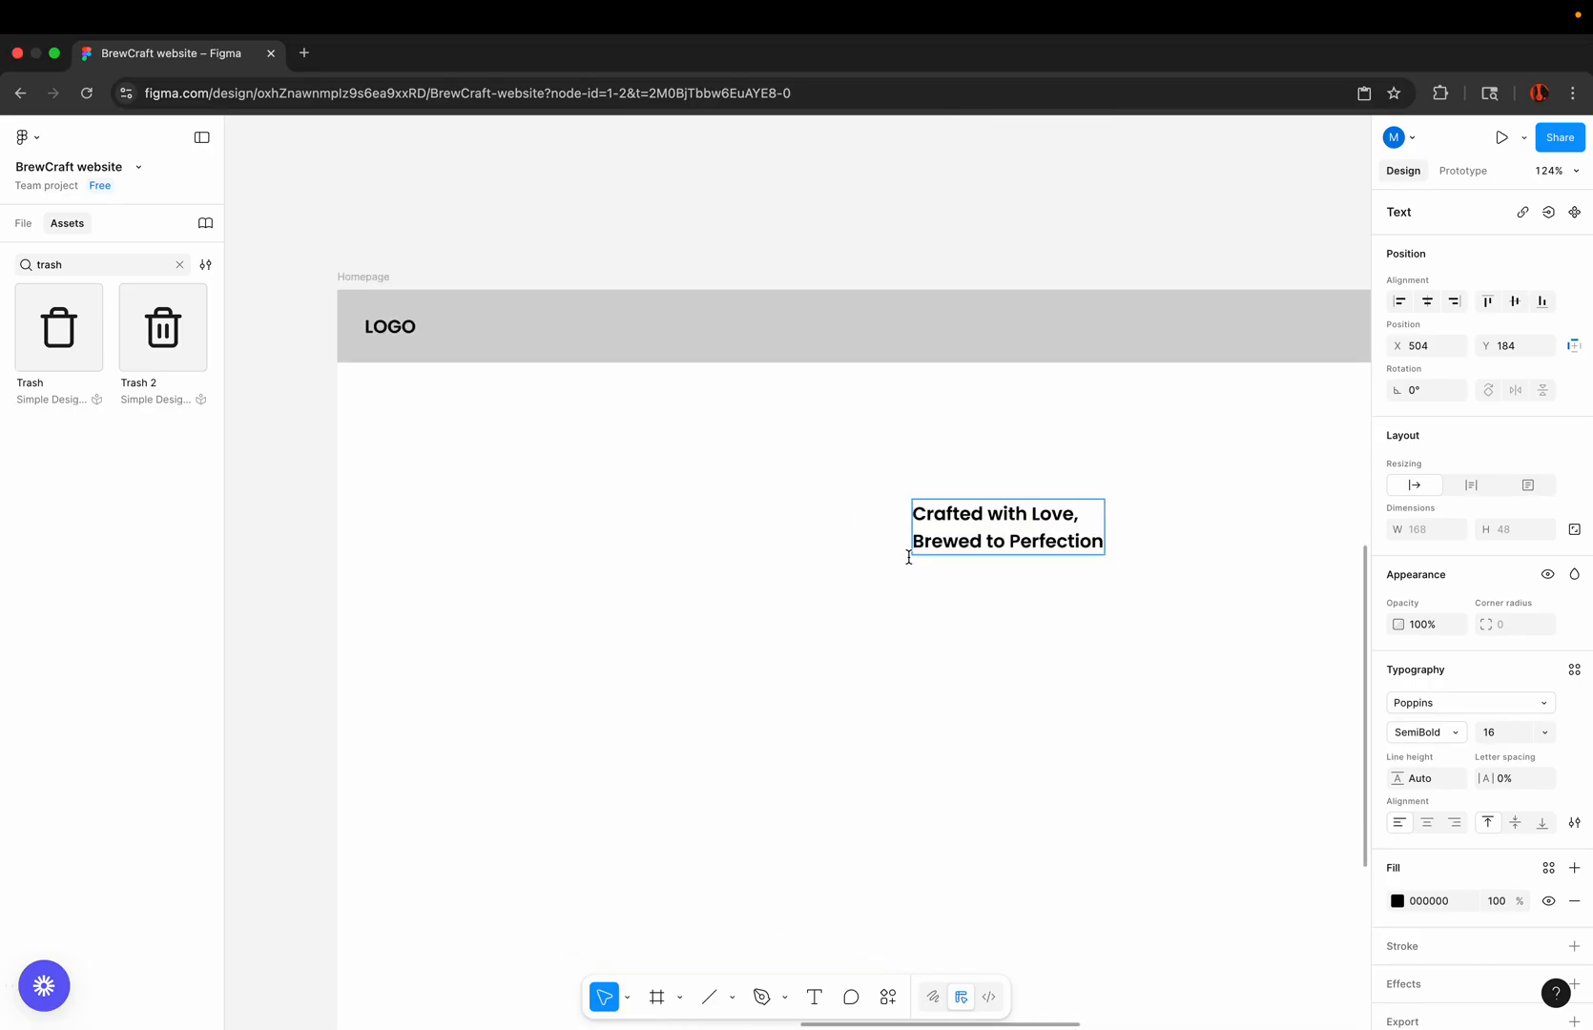
{"action": "left_click", "coordinate": [917, 542]}
{"action": "key", "text": "BackSpace"}
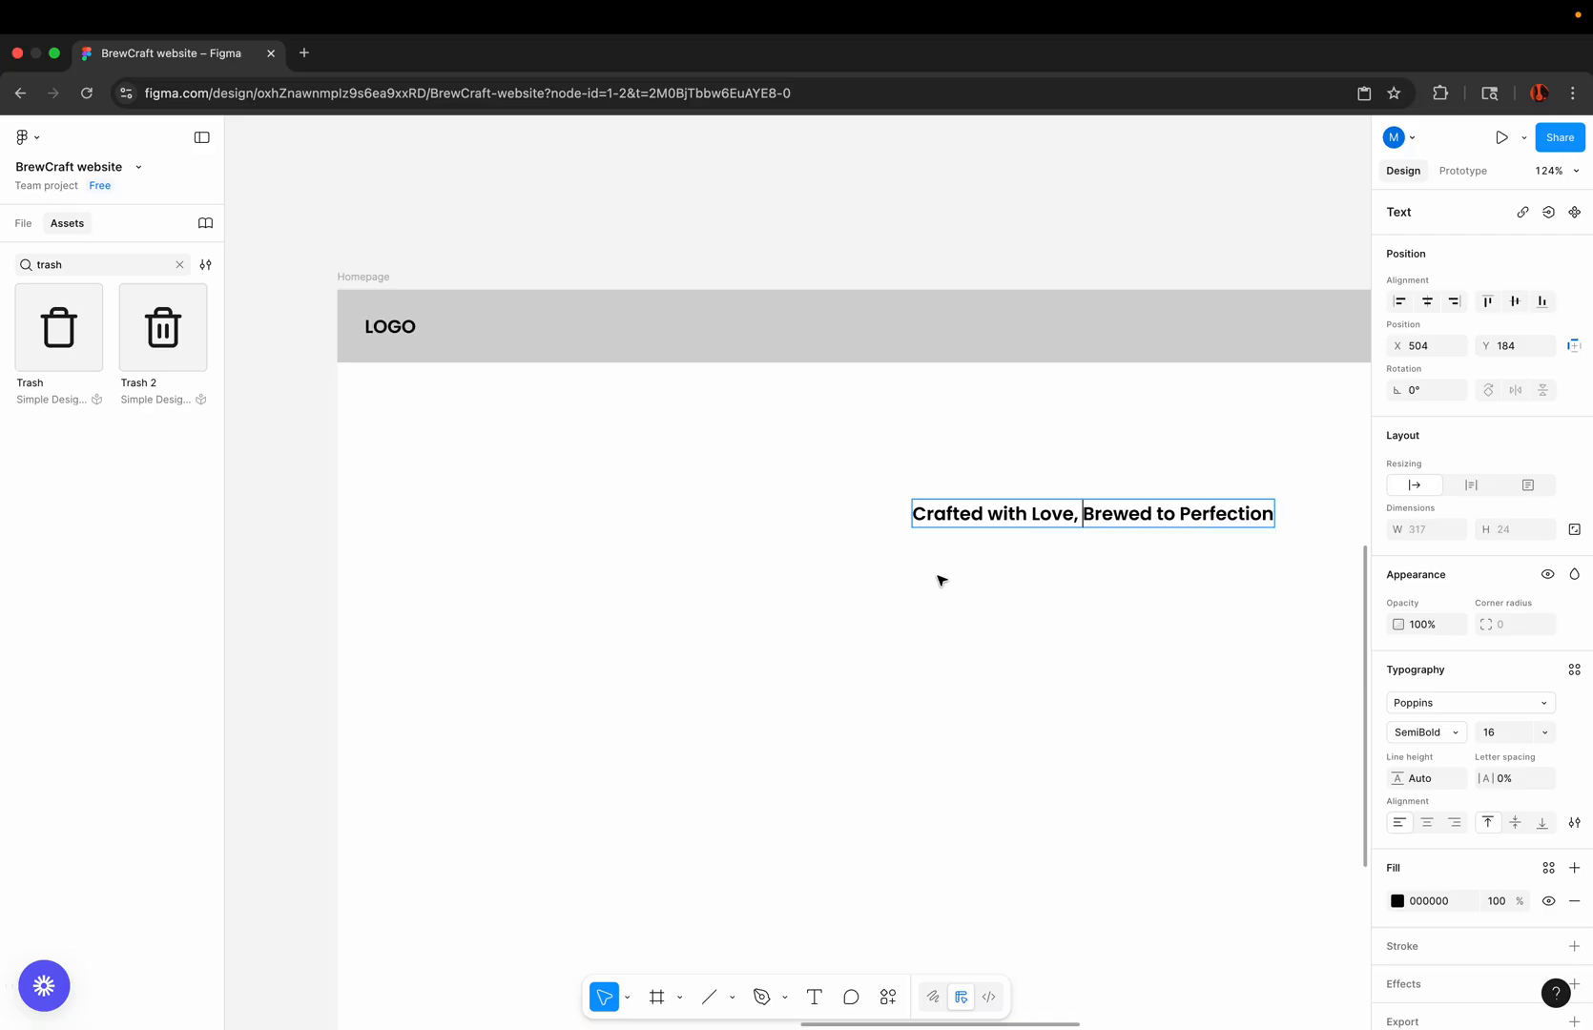
{"action": "left_click", "coordinate": [940, 577]}
{"action": "scroll", "coordinate": [942, 581], "scroll_direction": "down", "scroll_amount": 2}
{"action": "left_click", "coordinate": [1014, 533]}
Step: Centre the heading horizontally below the nav bar, at about X 561, Y 157
{"action": "scroll", "coordinate": [1014, 533], "scroll_direction": "right", "scroll_amount": 3}
{"action": "scroll", "coordinate": [1014, 533], "scroll_direction": "down", "scroll_amount": 4}
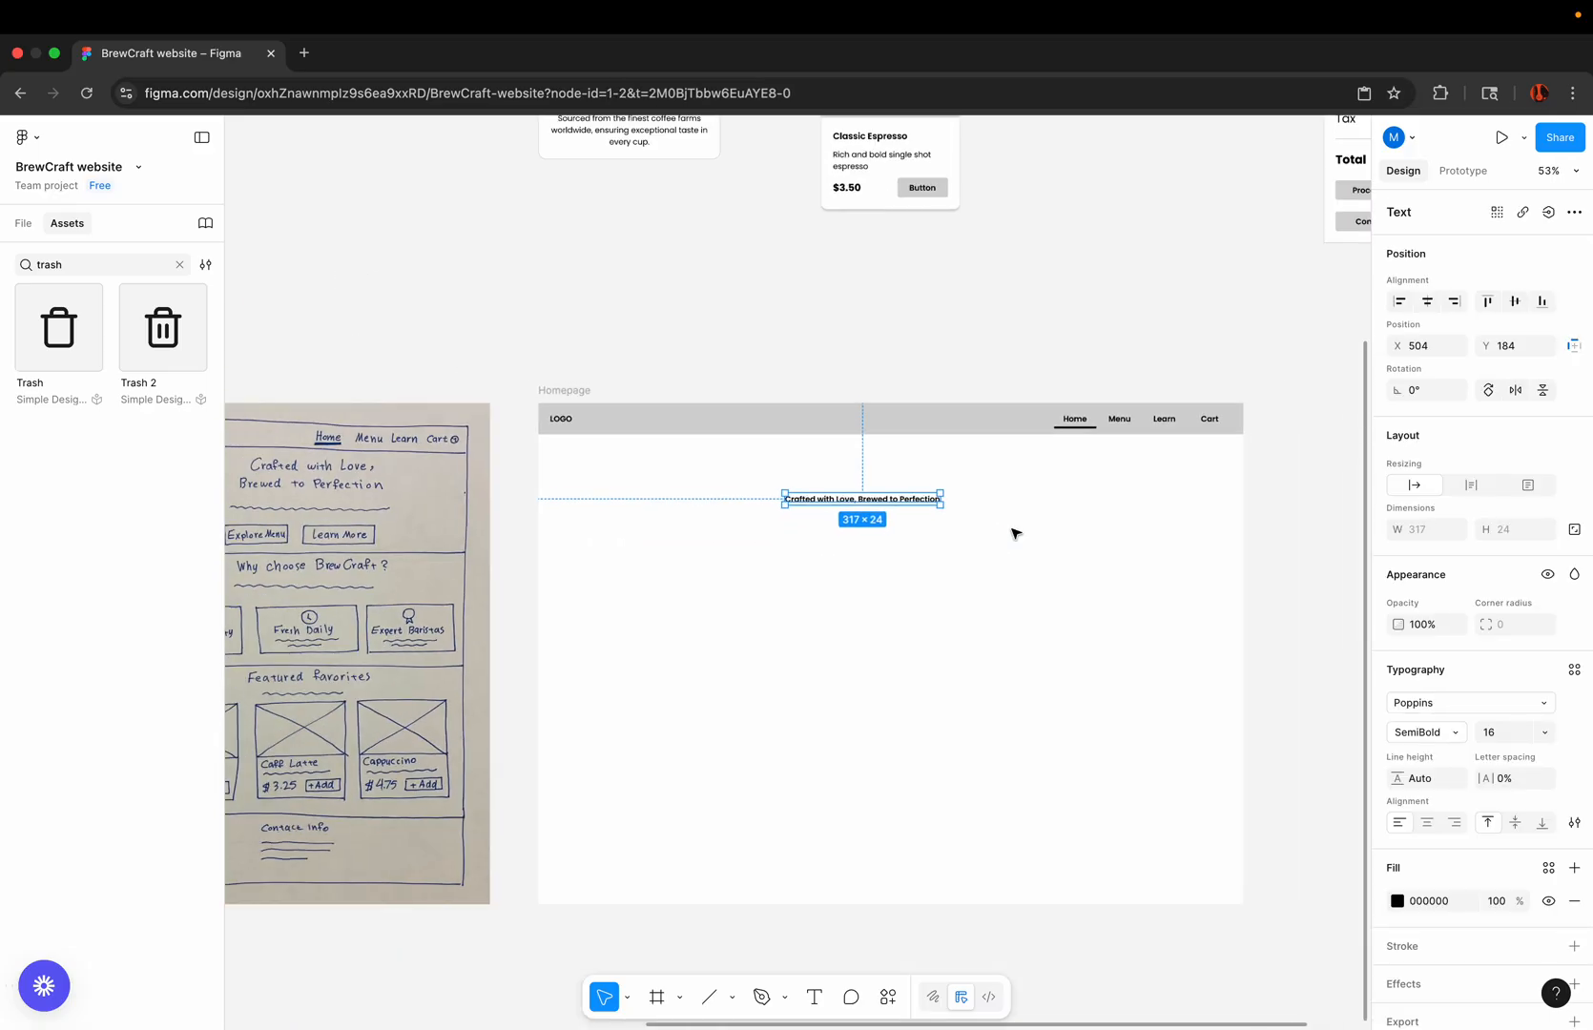
{"action": "scroll", "coordinate": [984, 530], "scroll_direction": "up", "scroll_amount": 1}
{"action": "scroll", "coordinate": [985, 530], "scroll_direction": "up", "scroll_amount": 1}
{"action": "left_click_drag", "start_coordinate": [867, 487], "coordinate": [913, 471]}
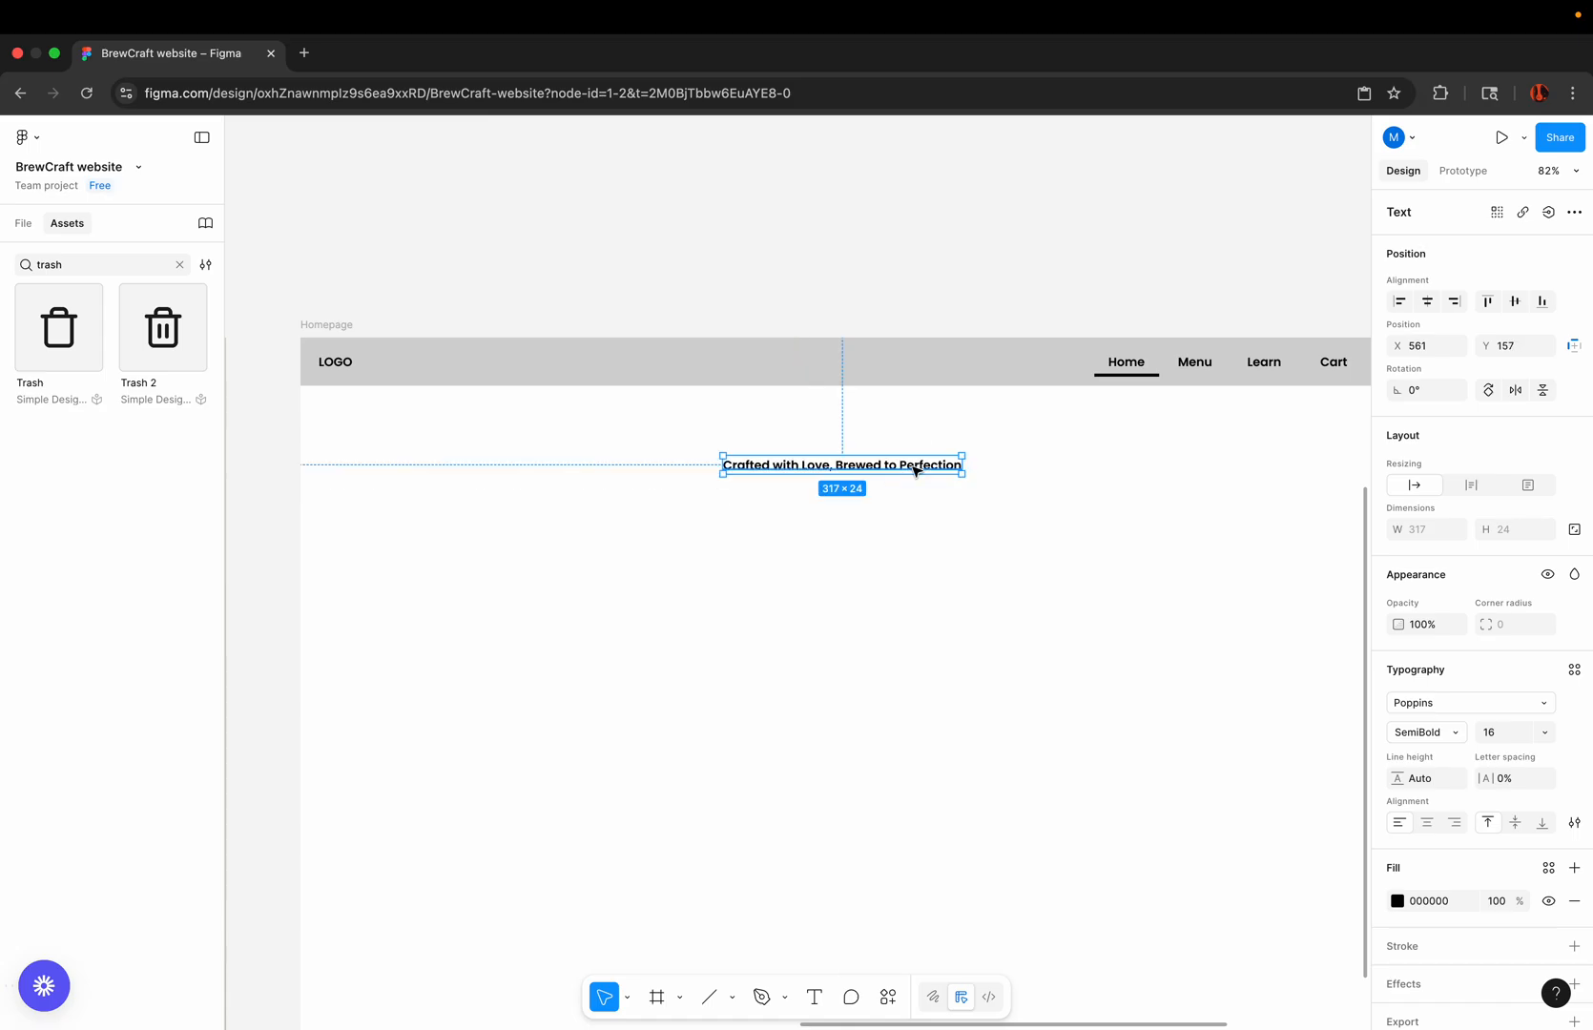
Step: Try a font size of 120 on the heading
{"action": "left_click", "coordinate": [1511, 734]}
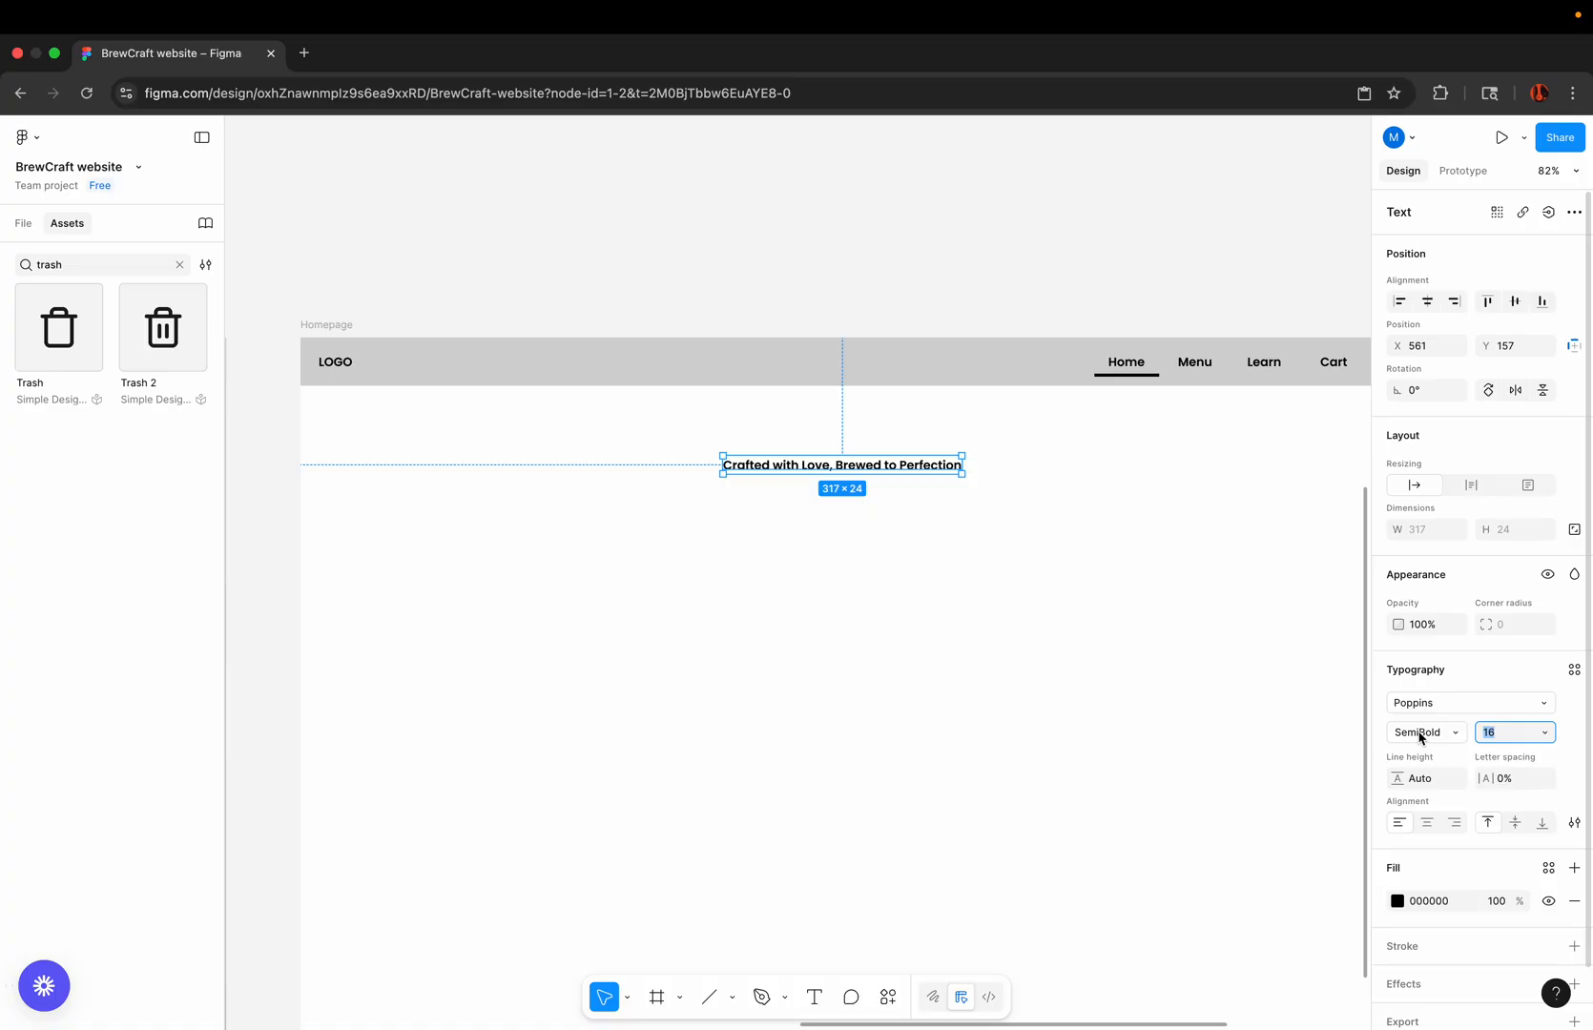
{"action": "type", "text": "120"}
{"action": "key", "text": "Return"}
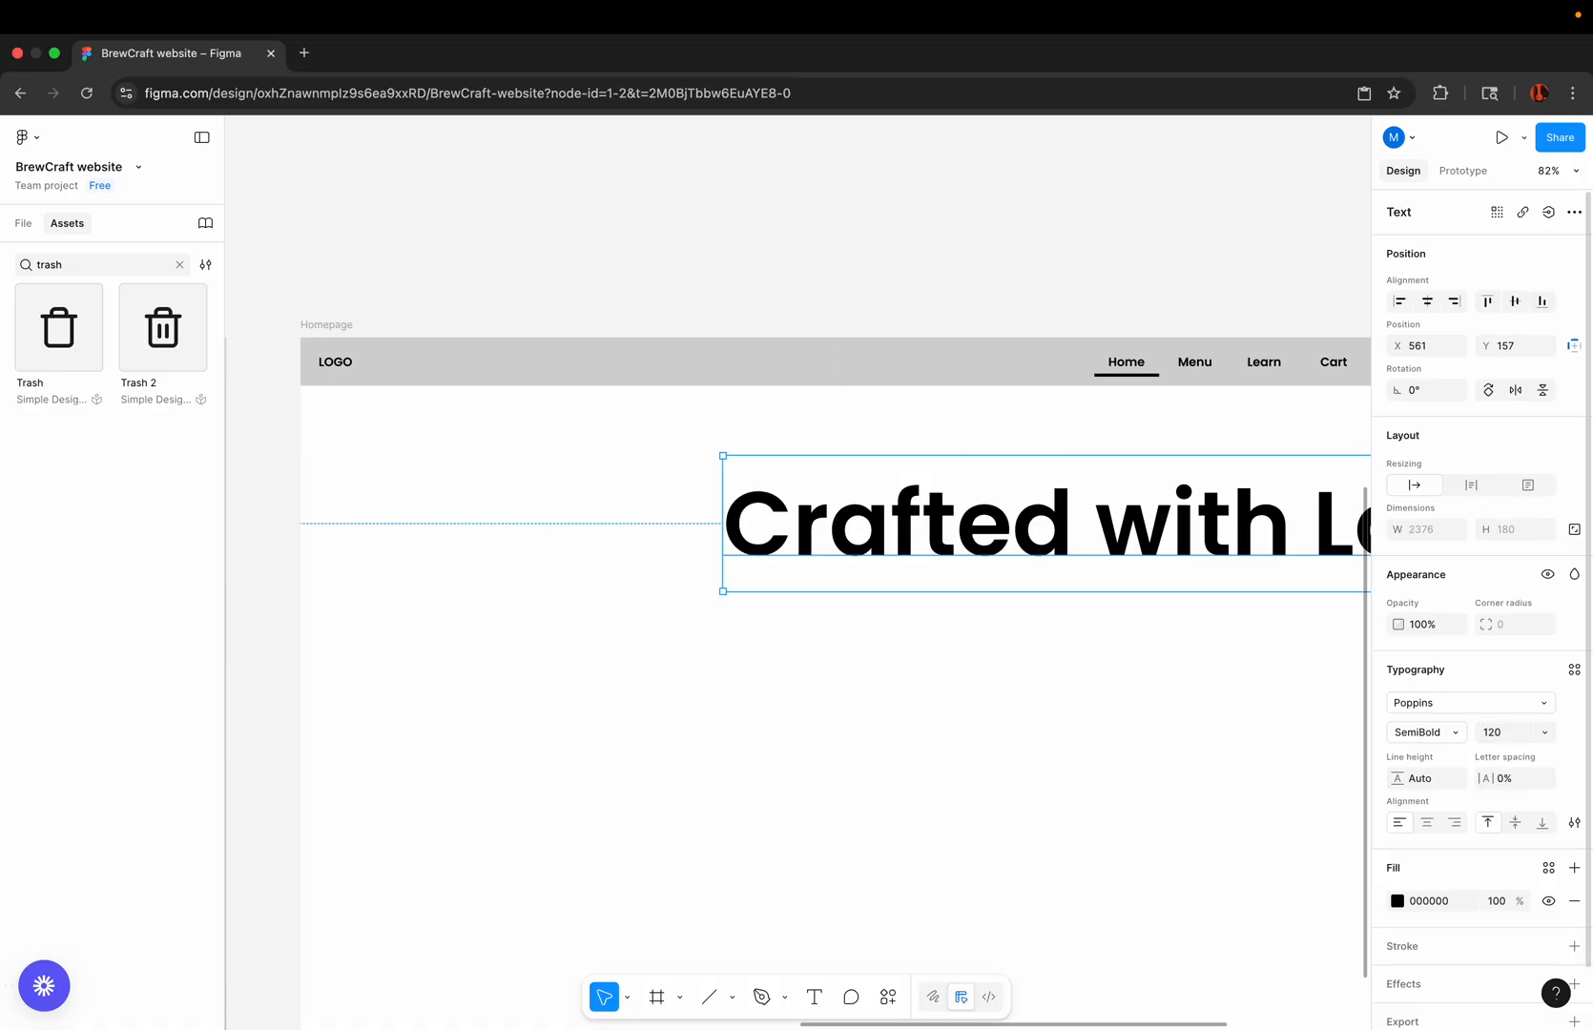
Step: Move the heading to about X 202, Y 159 and set its font size to 90
{"action": "scroll", "coordinate": [925, 768], "scroll_direction": "down", "scroll_amount": 3}
{"action": "left_click", "coordinate": [856, 621]}
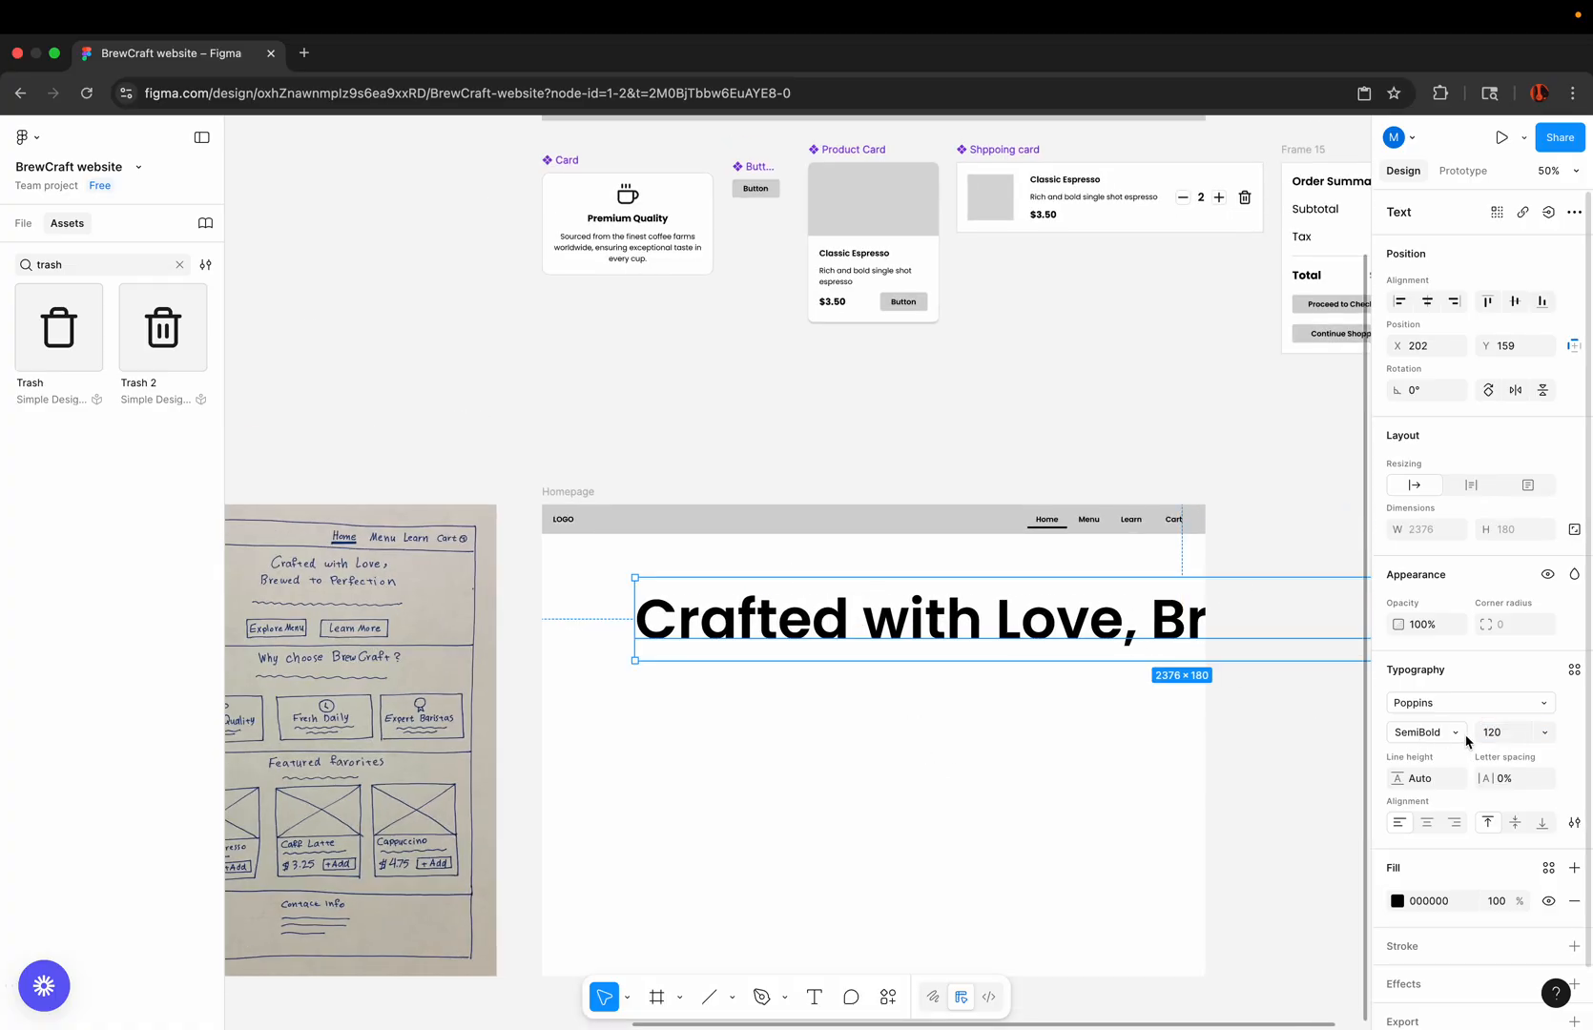
{"action": "left_click", "coordinate": [1496, 733]}
{"action": "type", "text": "90"}
{"action": "key", "text": "Return"}
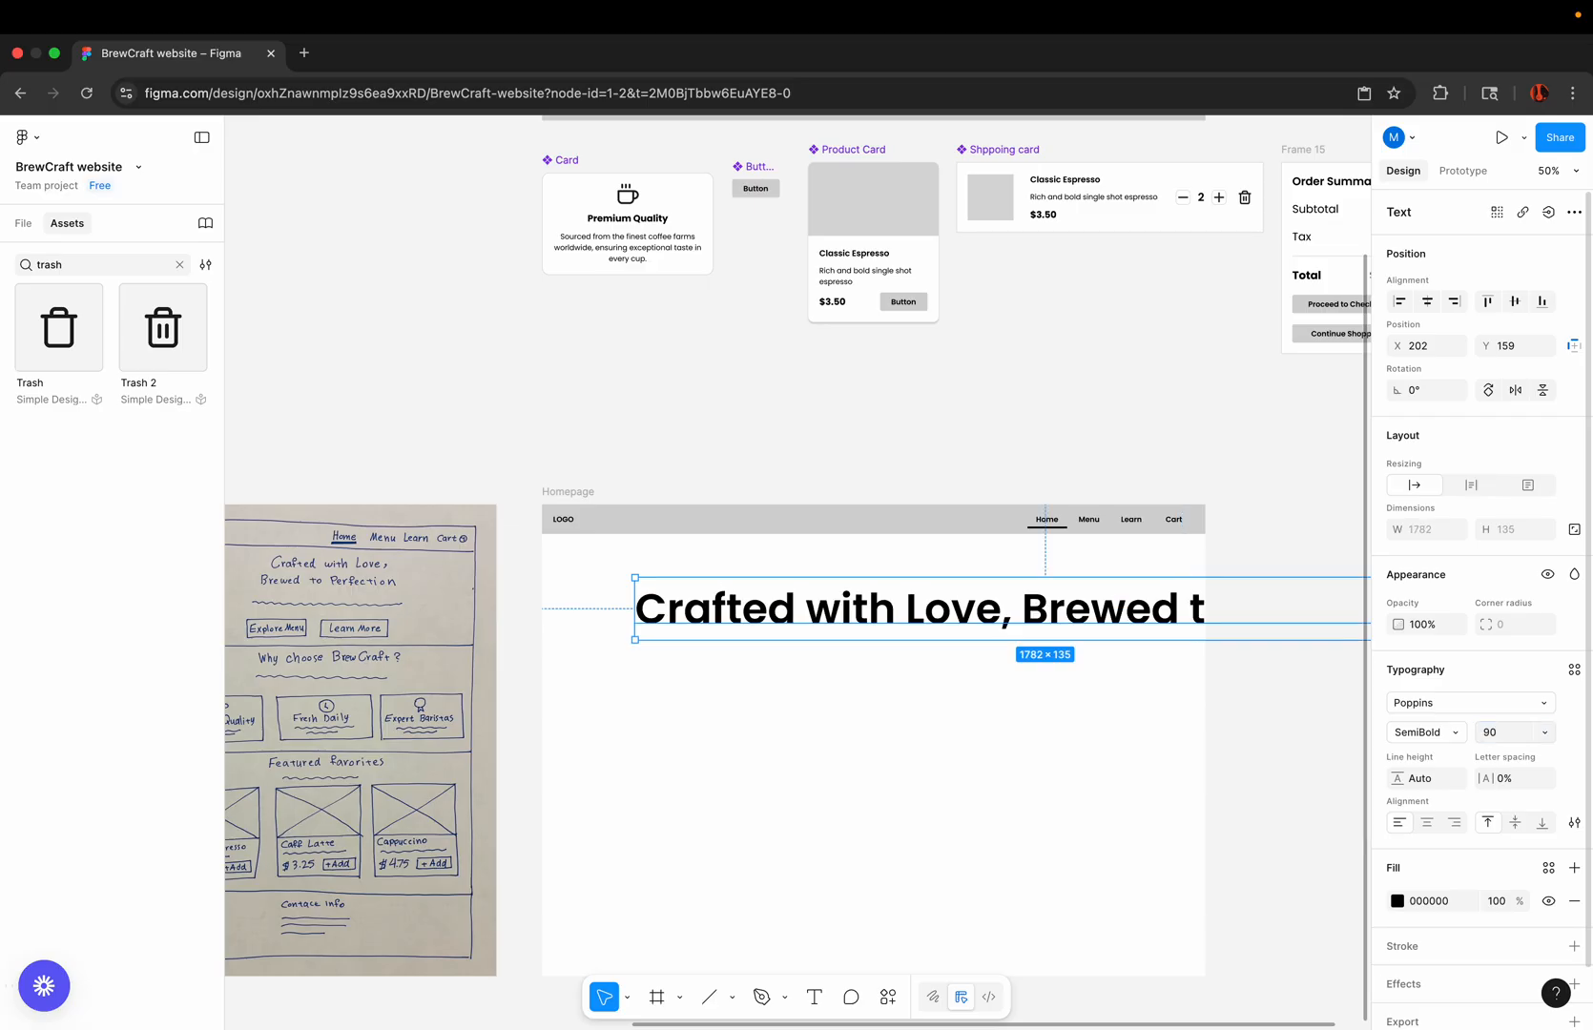
Step: Set the heading's font size to the preset value 64
{"action": "left_click", "coordinate": [1509, 733]}
{"action": "left_click", "coordinate": [1545, 734]}
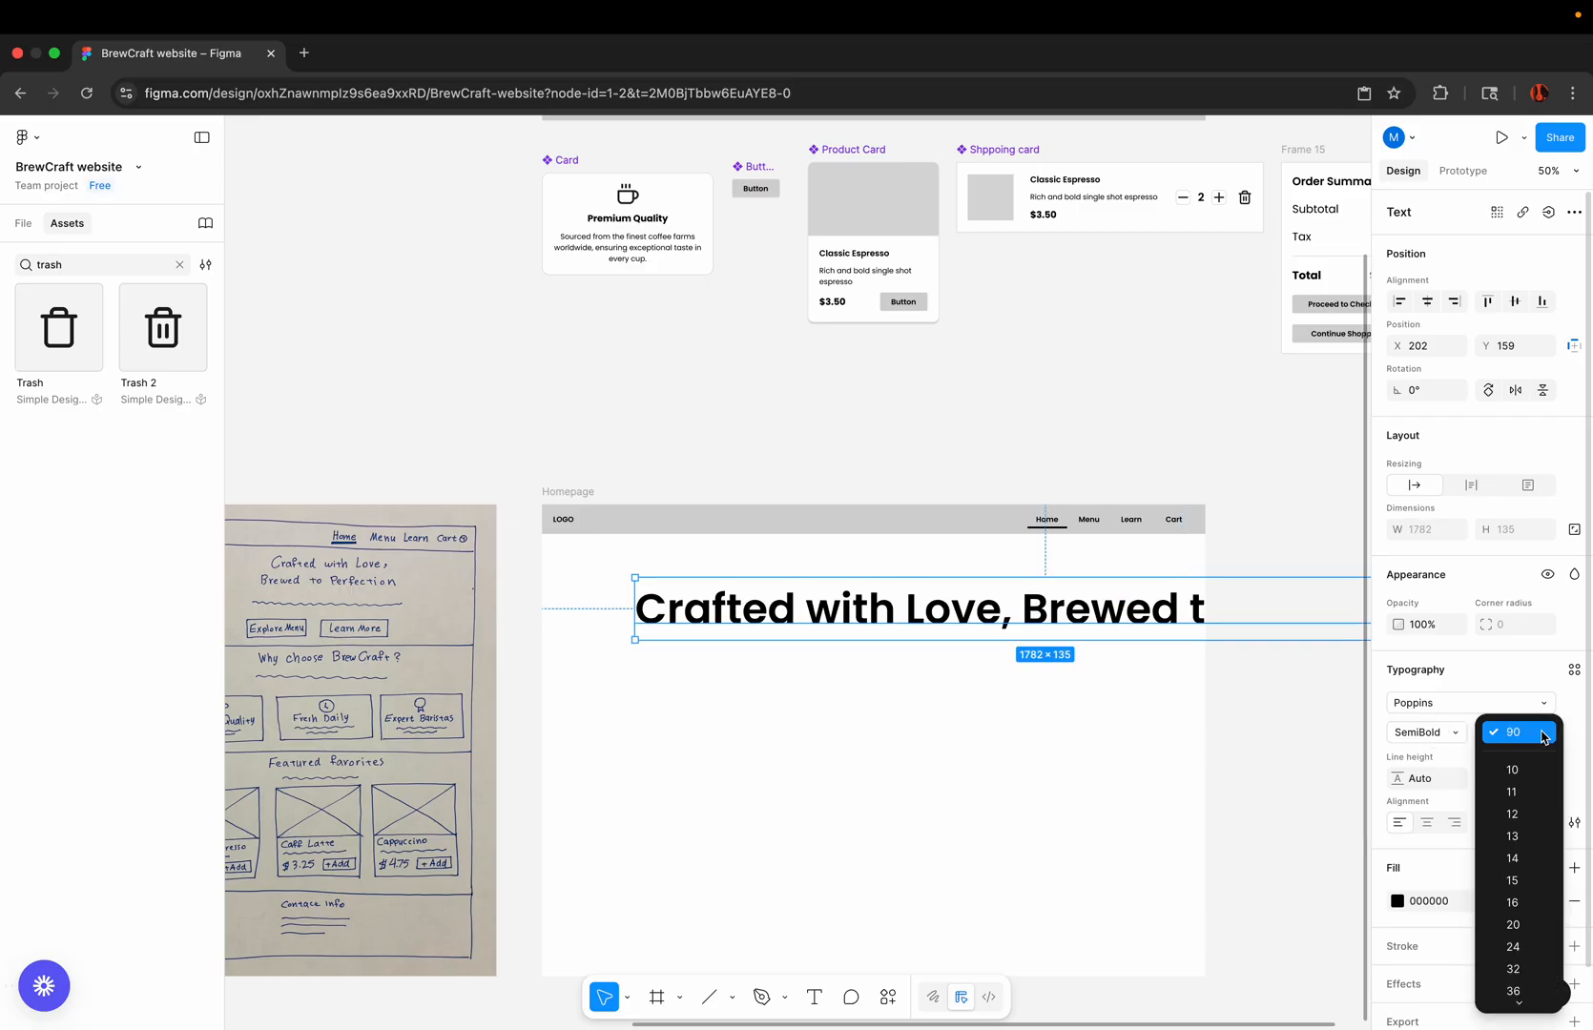
{"action": "scroll", "coordinate": [1510, 895], "scroll_direction": "down", "scroll_amount": 2}
{"action": "scroll", "coordinate": [1508, 894], "scroll_direction": "down", "scroll_amount": 1}
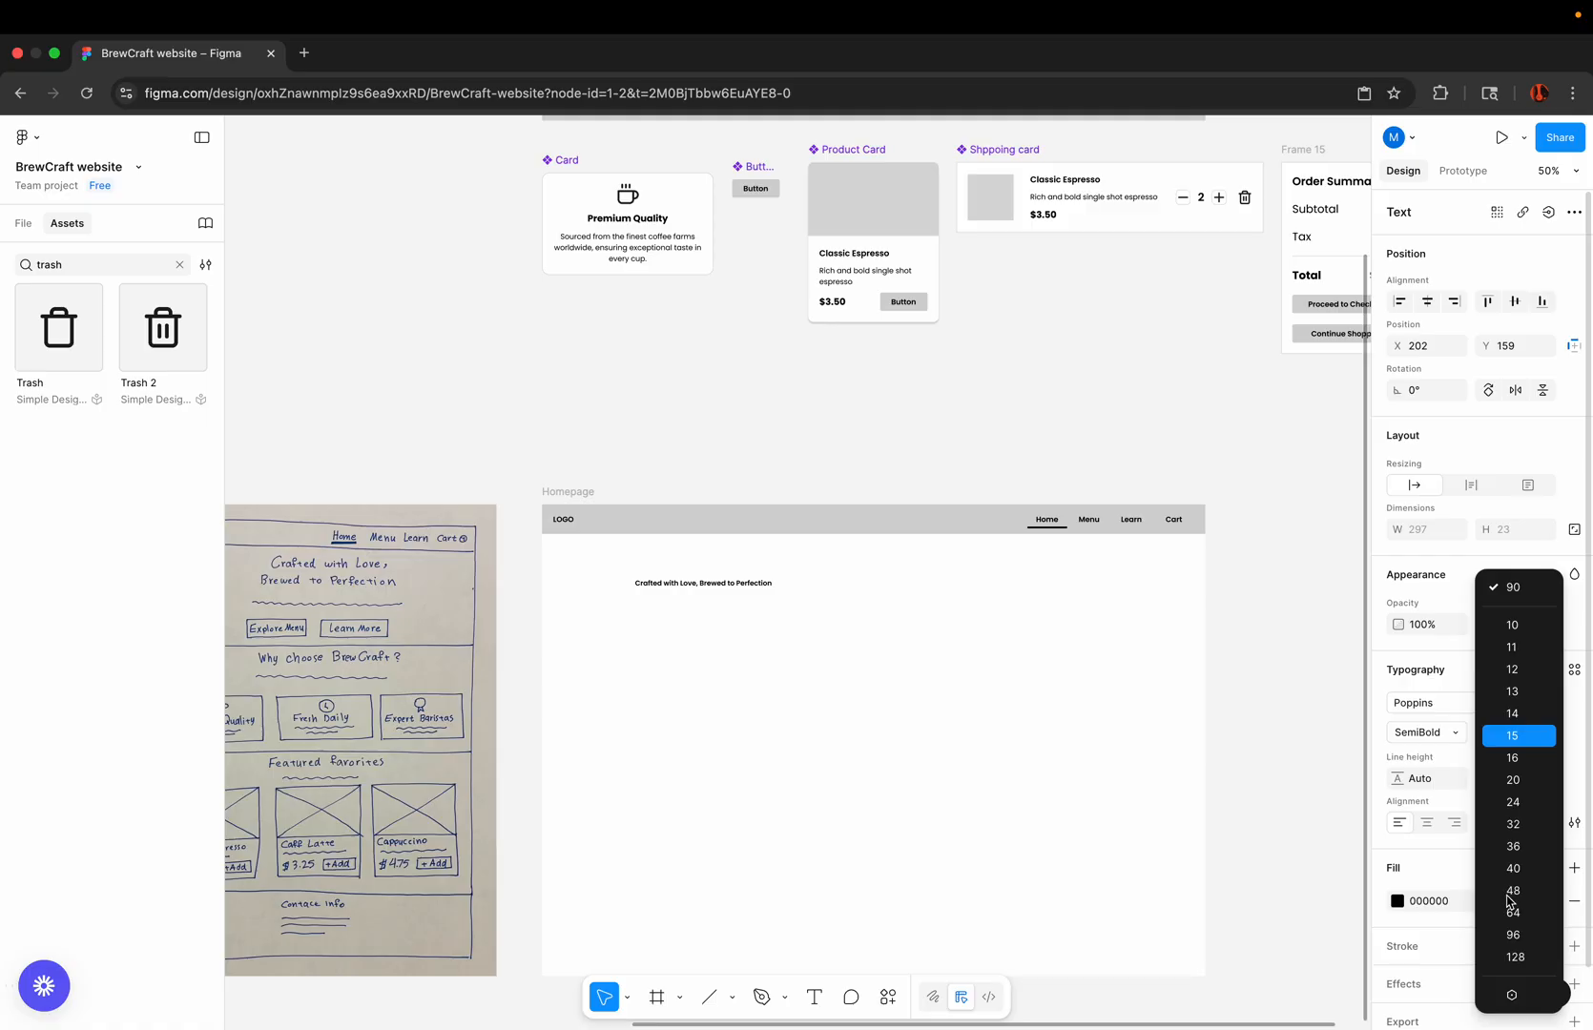
{"action": "left_click", "coordinate": [1511, 912]}
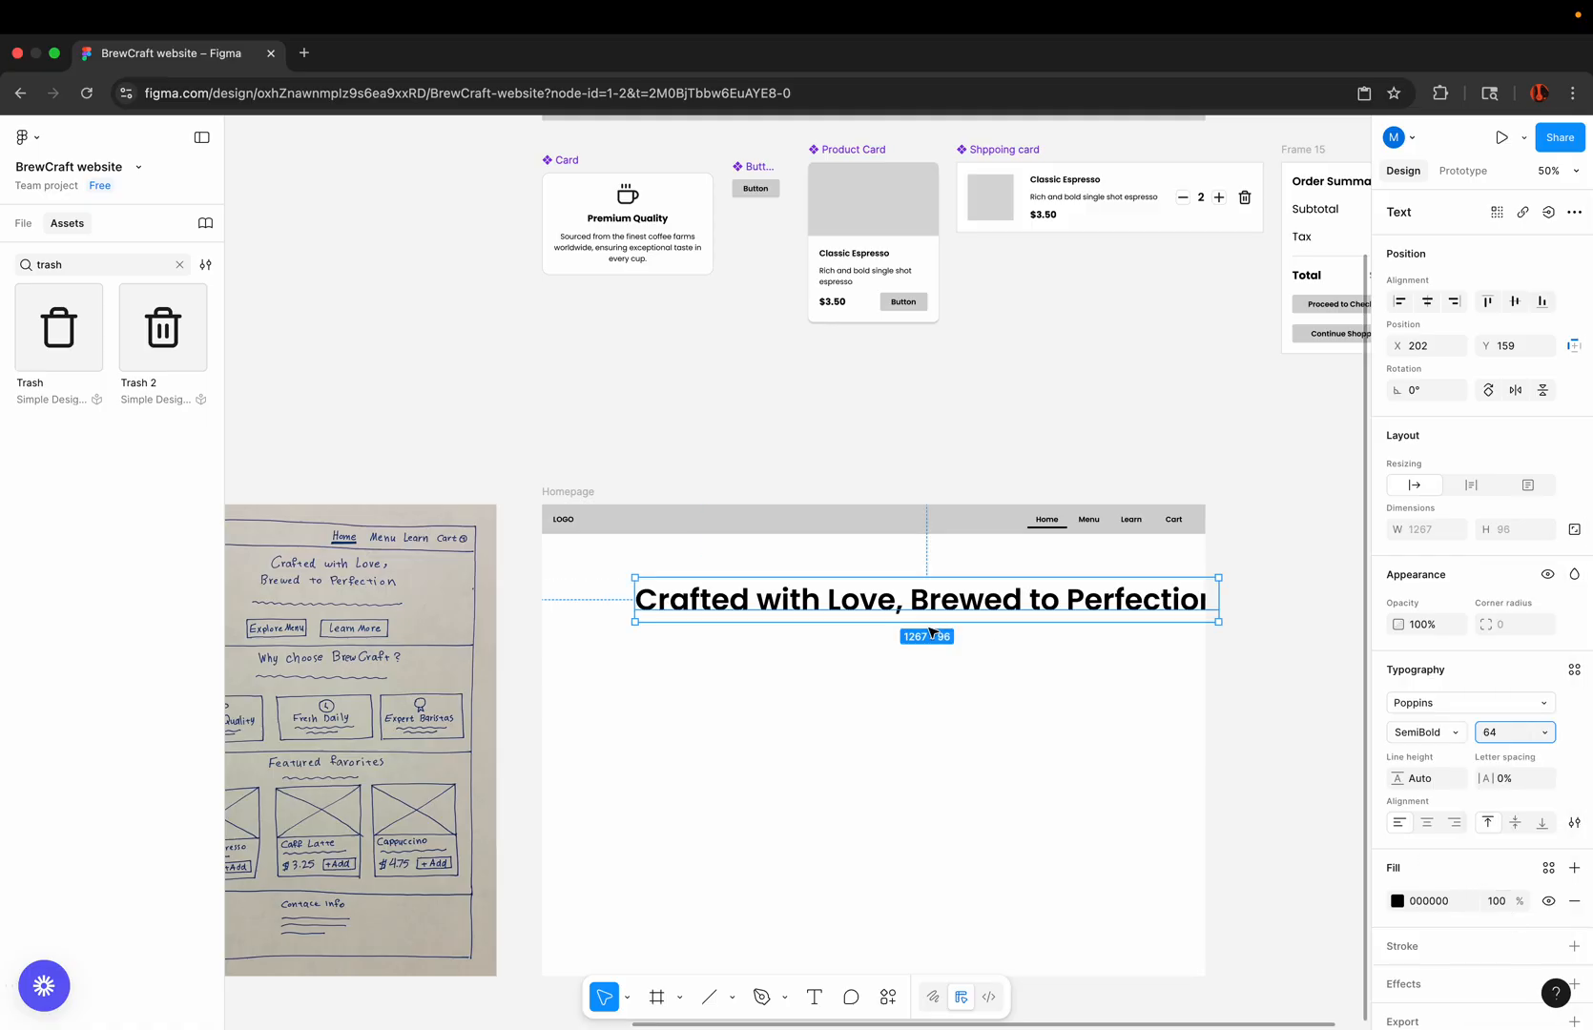
Step: Narrow the heading's text box to about 679 wide to wrap it onto two lines, and centre-align the text
{"action": "scroll", "coordinate": [896, 617], "scroll_direction": "up", "scroll_amount": 3}
{"action": "scroll", "coordinate": [897, 617], "scroll_direction": "down", "scroll_amount": 4}
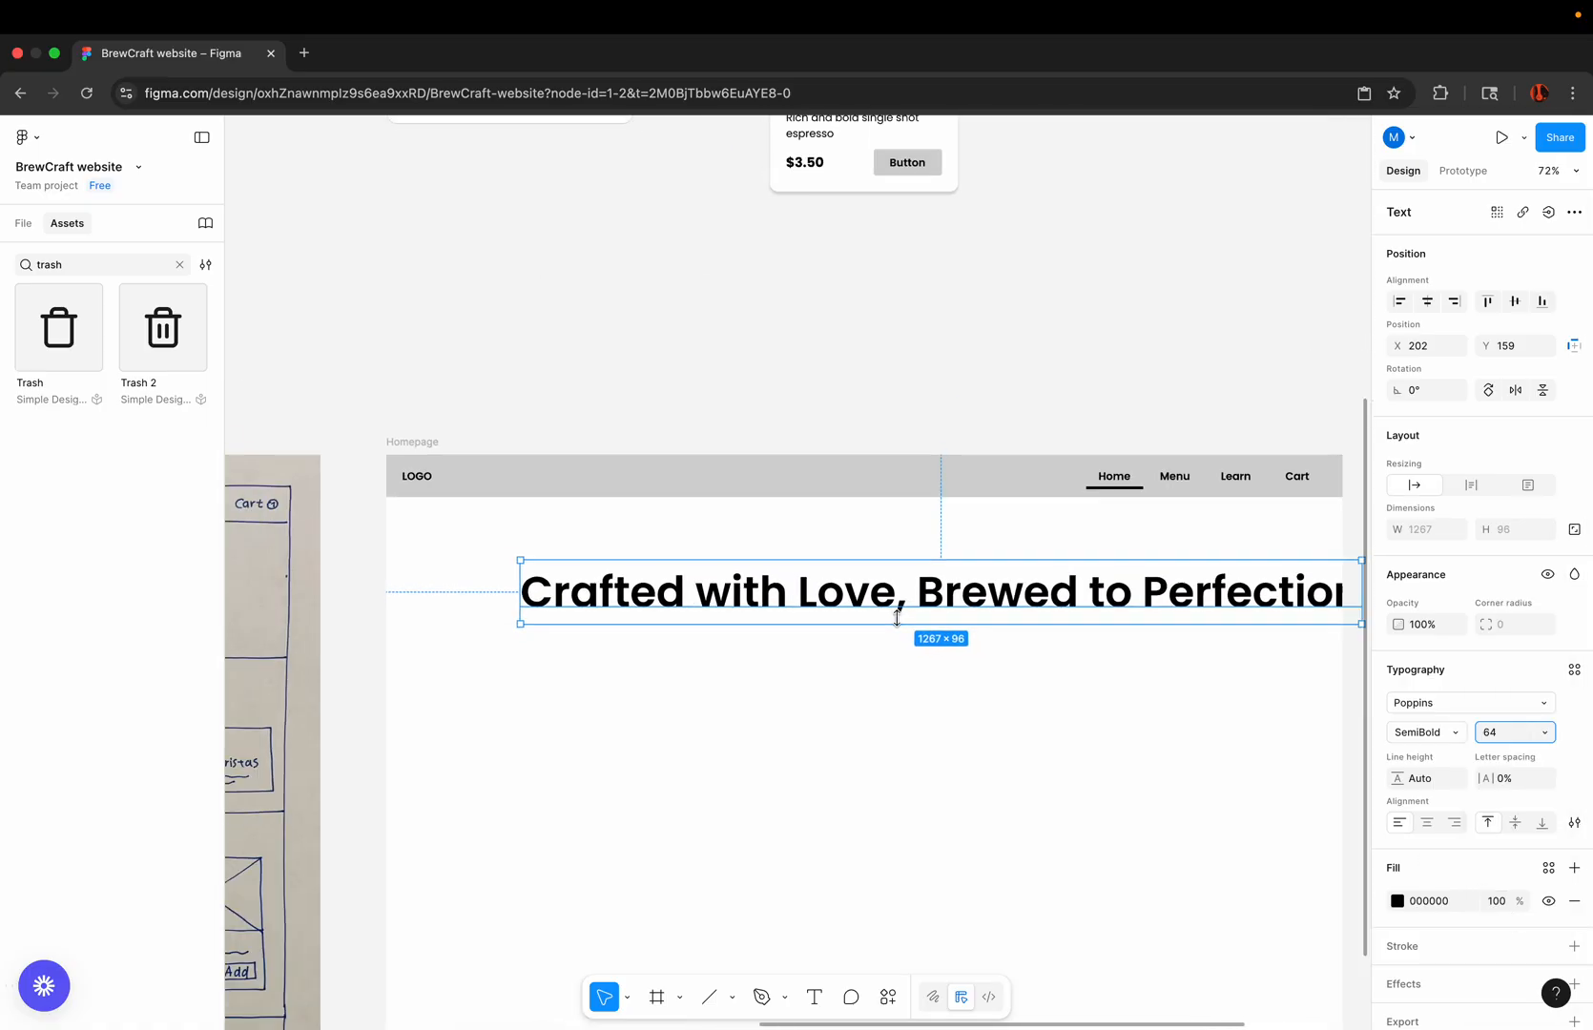
{"action": "scroll", "coordinate": [897, 617], "scroll_direction": "right", "scroll_amount": 2}
{"action": "left_click_drag", "start_coordinate": [1114, 611], "coordinate": [849, 612]}
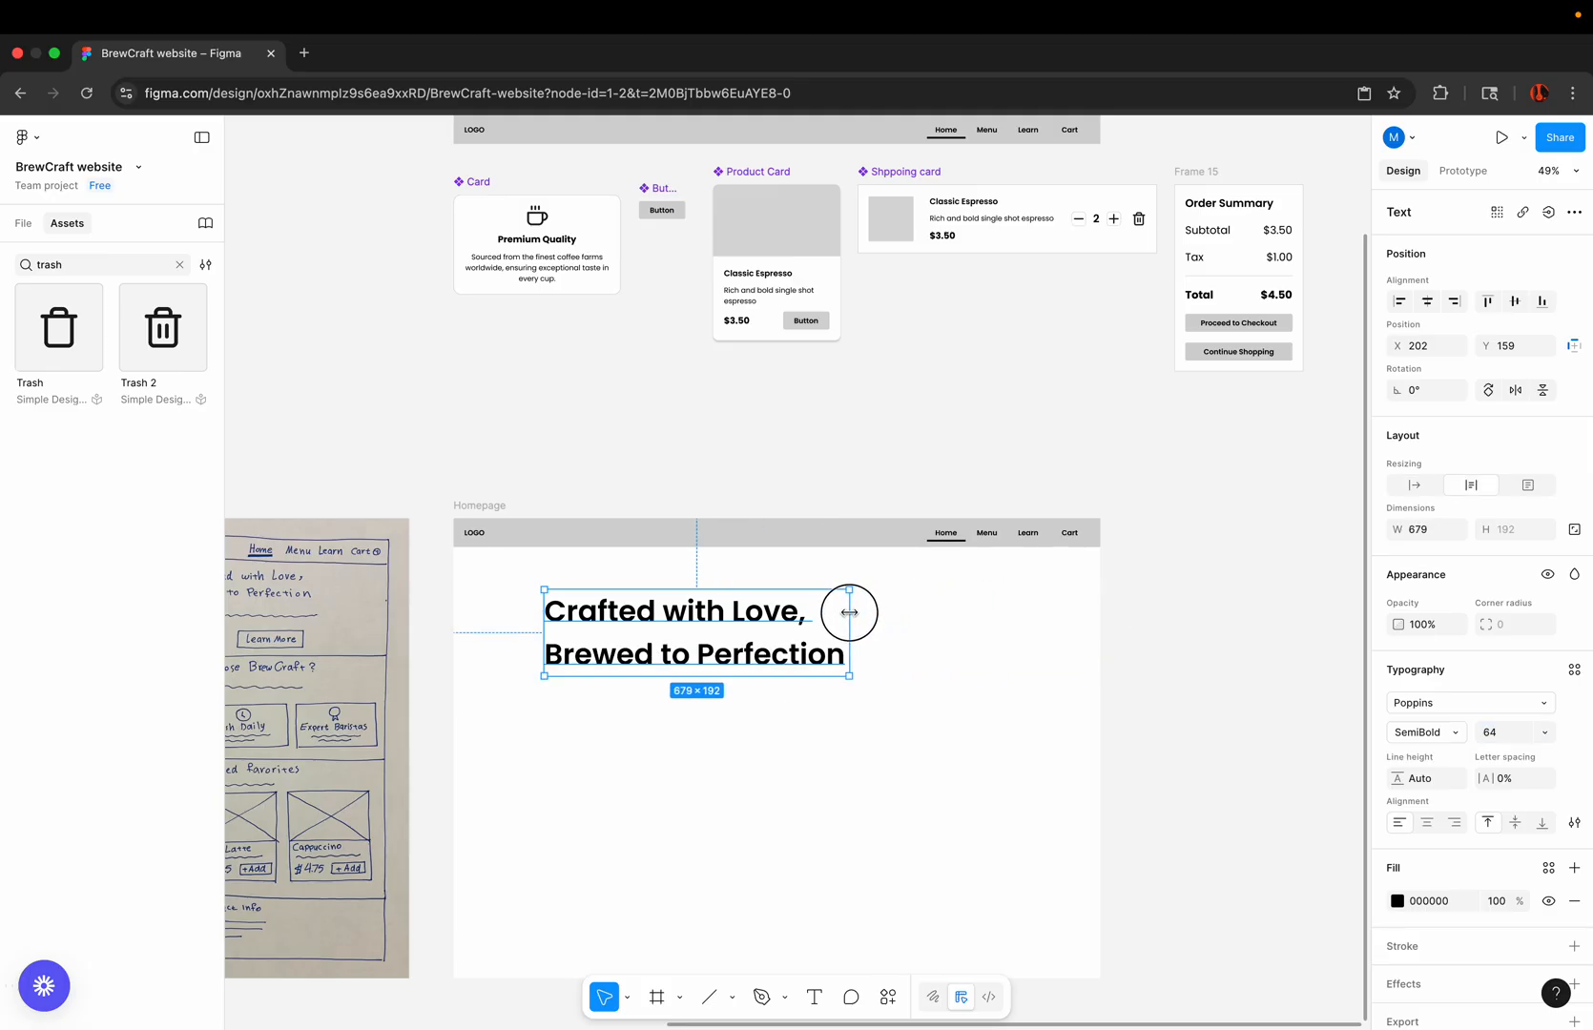
{"action": "scroll", "coordinate": [676, 633], "scroll_direction": "up", "scroll_amount": 5}
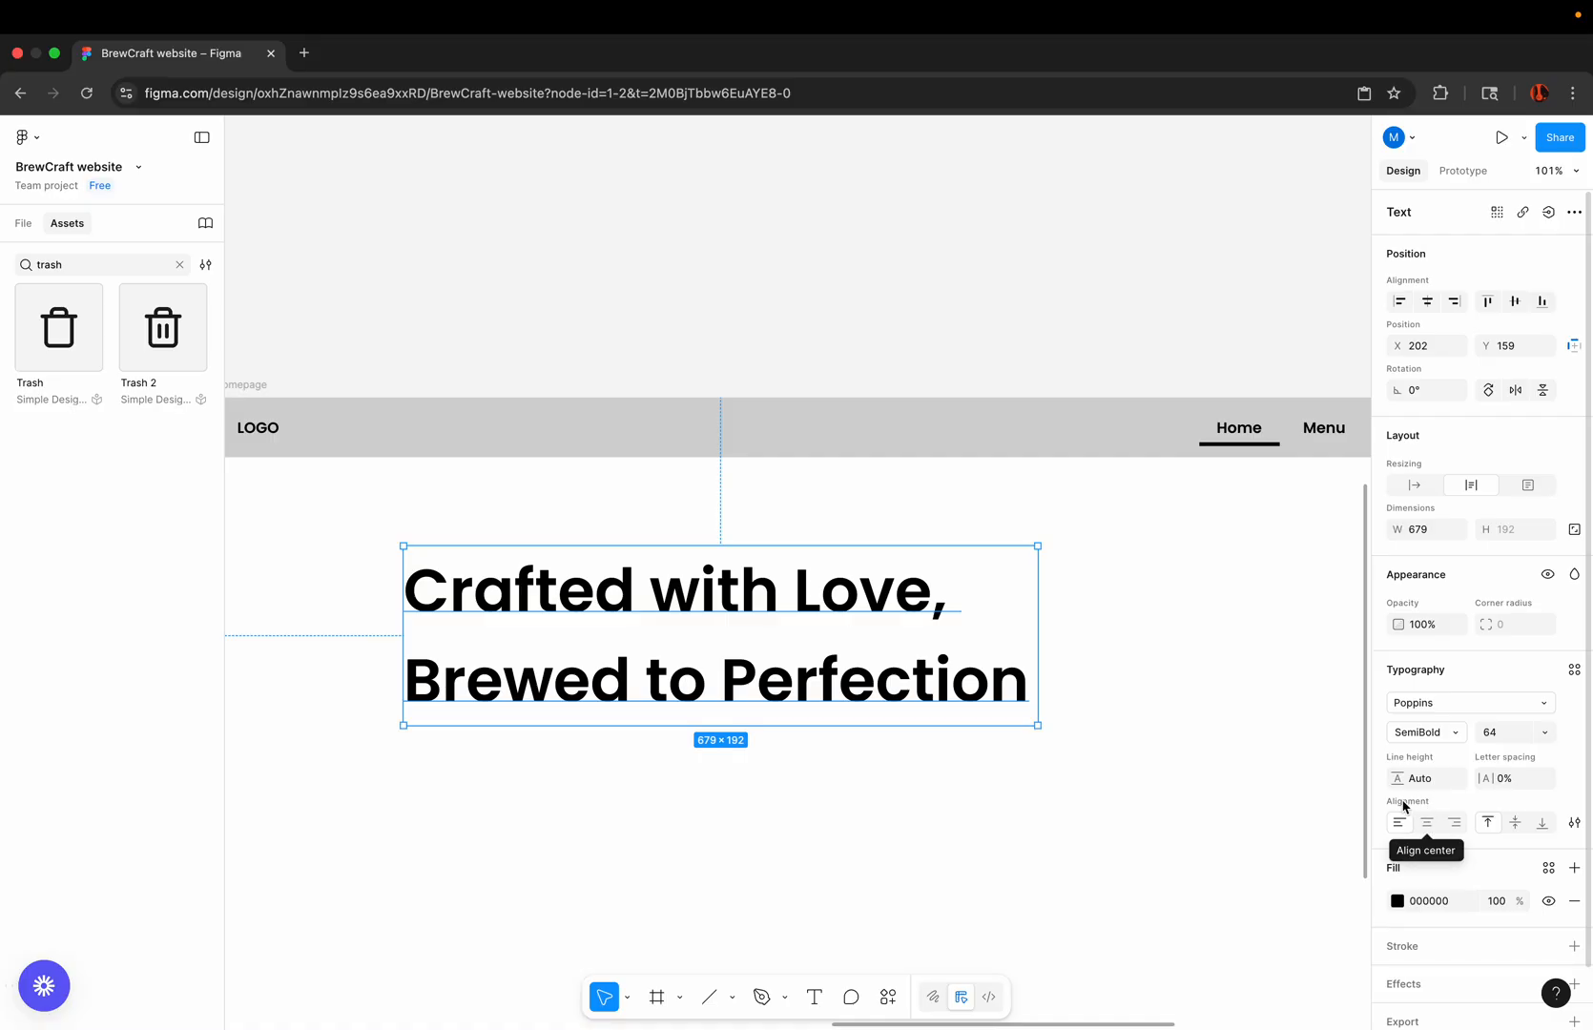
{"action": "left_click", "coordinate": [1427, 822]}
Step: Move the two-line heading to about X 375, Y 159, near the horizontal centre of the Homepage frame
{"action": "scroll", "coordinate": [903, 620], "scroll_direction": "down", "scroll_amount": 5}
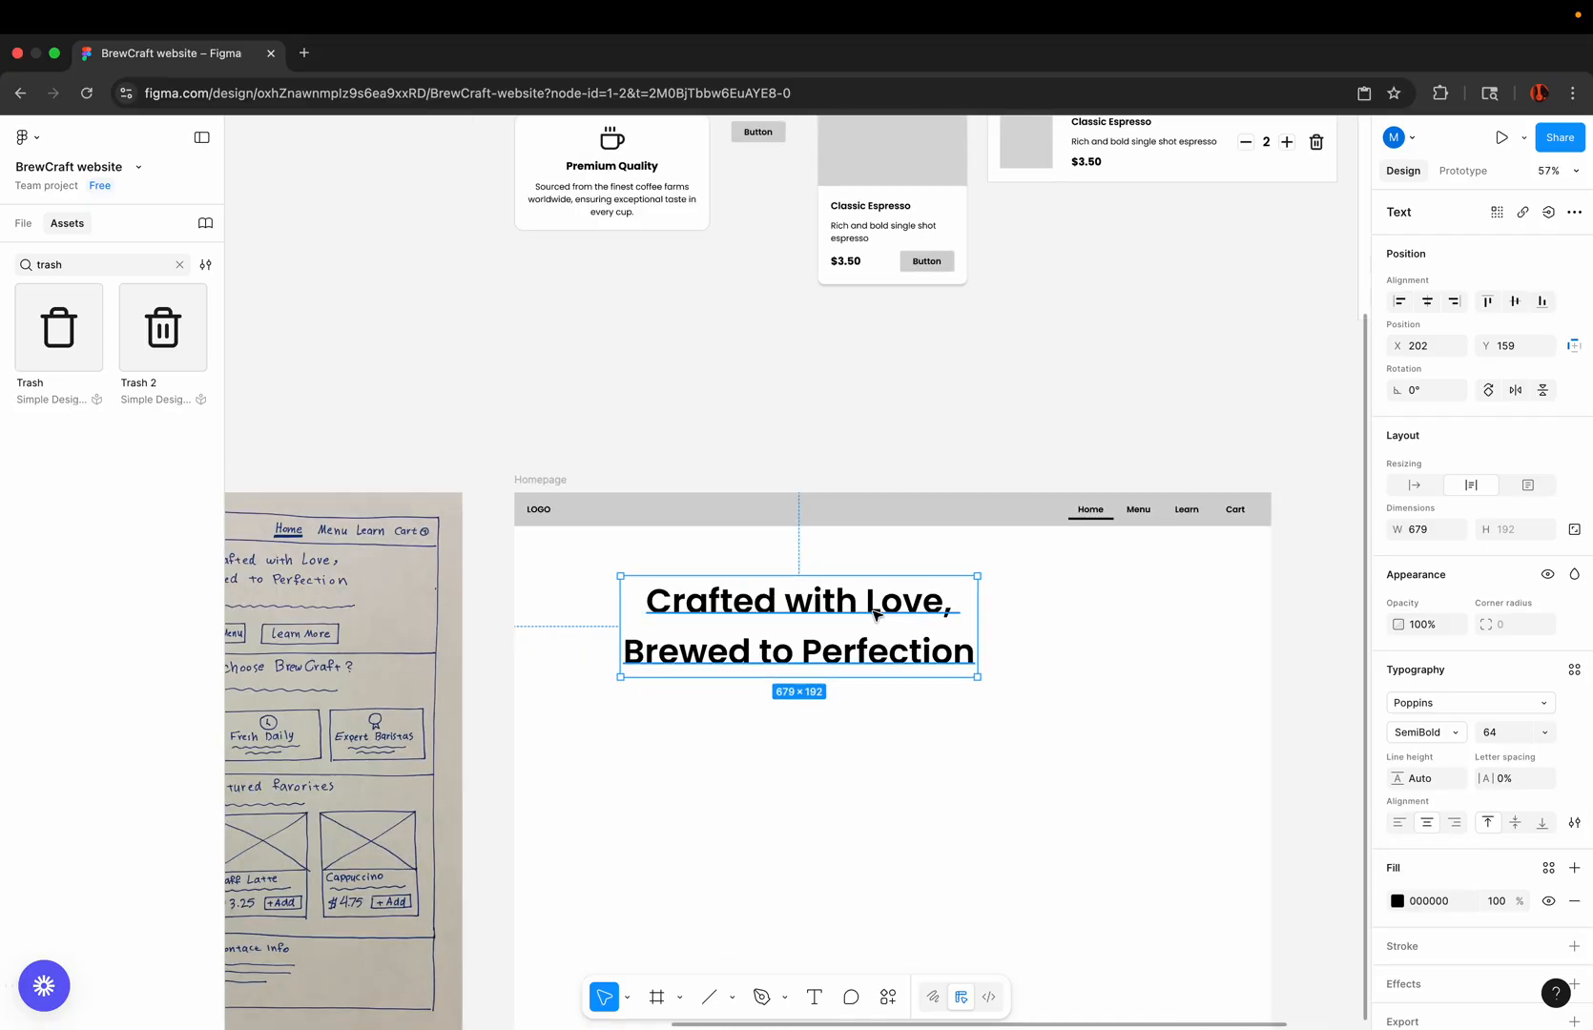
{"action": "left_click_drag", "start_coordinate": [868, 611], "coordinate": [963, 607]}
{"action": "scroll", "coordinate": [965, 614], "scroll_direction": "up", "scroll_amount": 5}
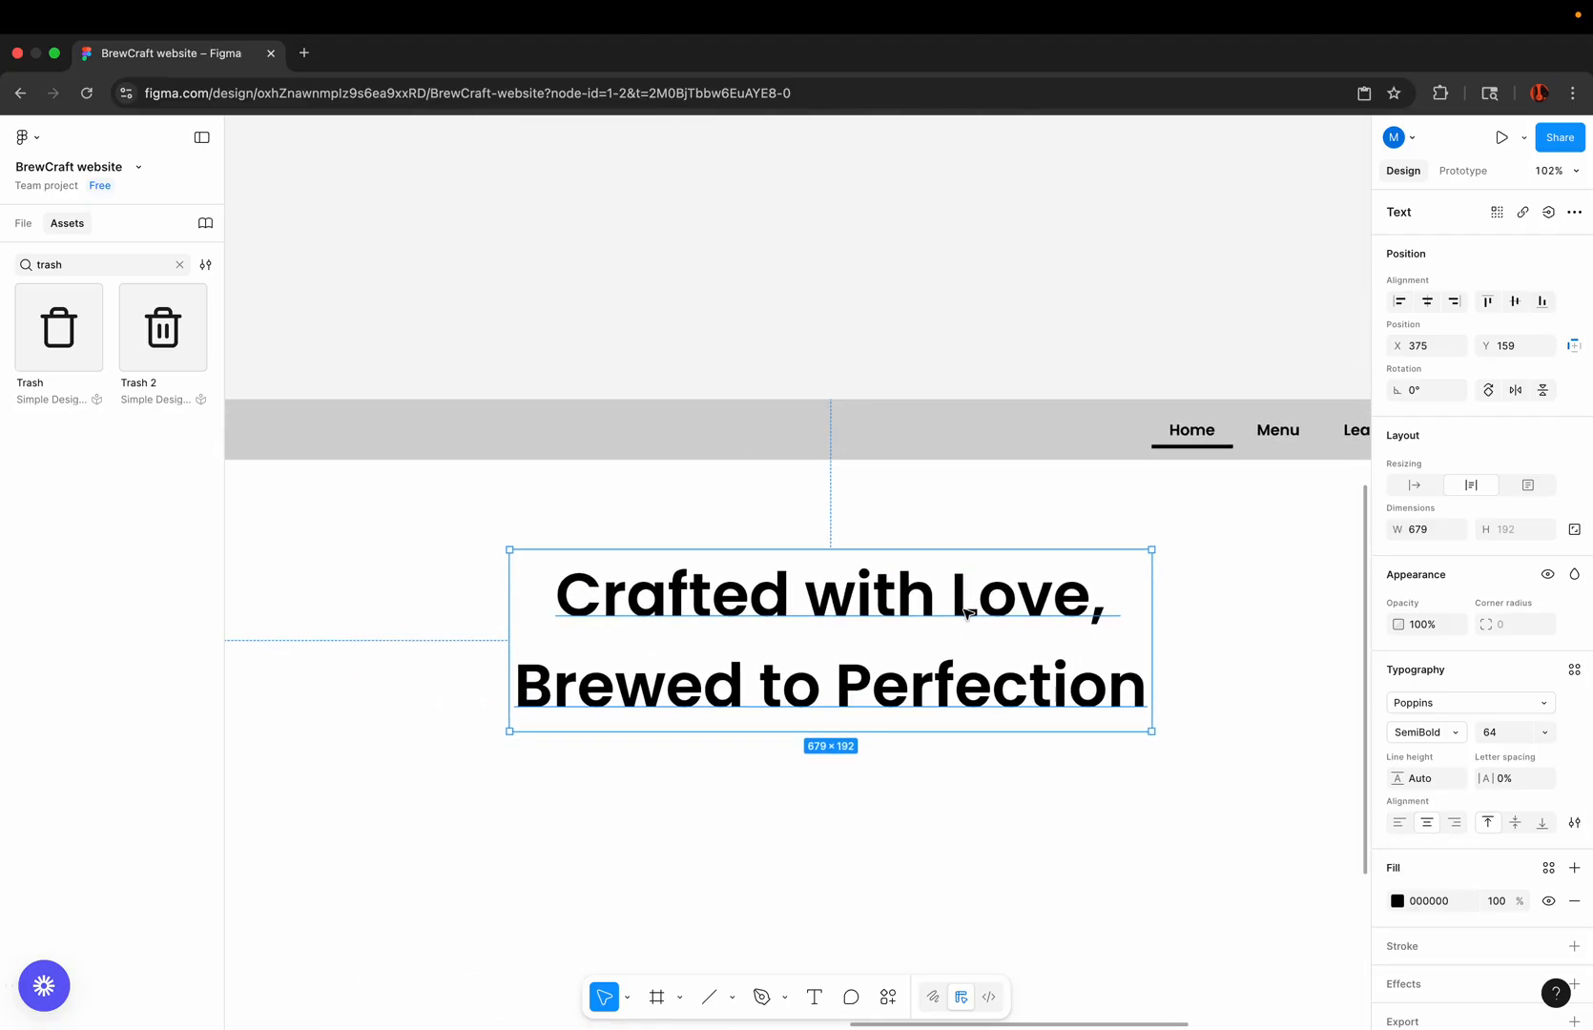
{"action": "left_click", "coordinate": [1013, 242]}
{"action": "scroll", "coordinate": [932, 324], "scroll_direction": "down", "scroll_amount": 5}
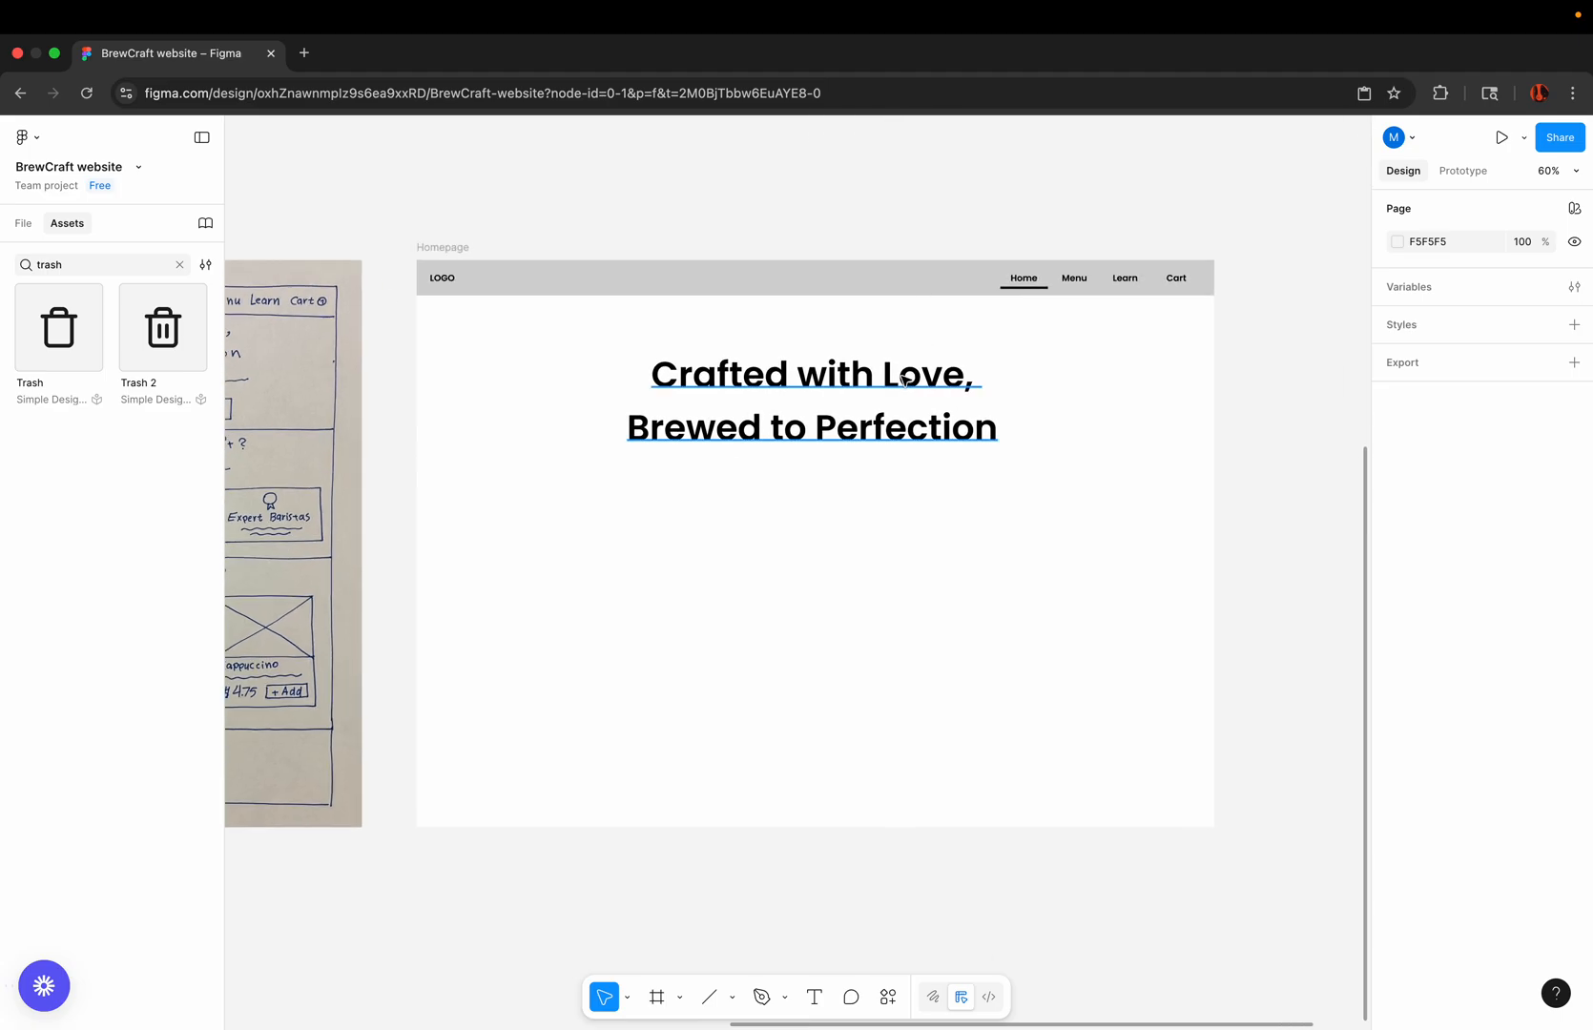
Step: Set the two-line hero heading's font weight to Bold and move it to about X 359, Y 139
{"action": "left_click_drag", "start_coordinate": [903, 380], "coordinate": [887, 370]}
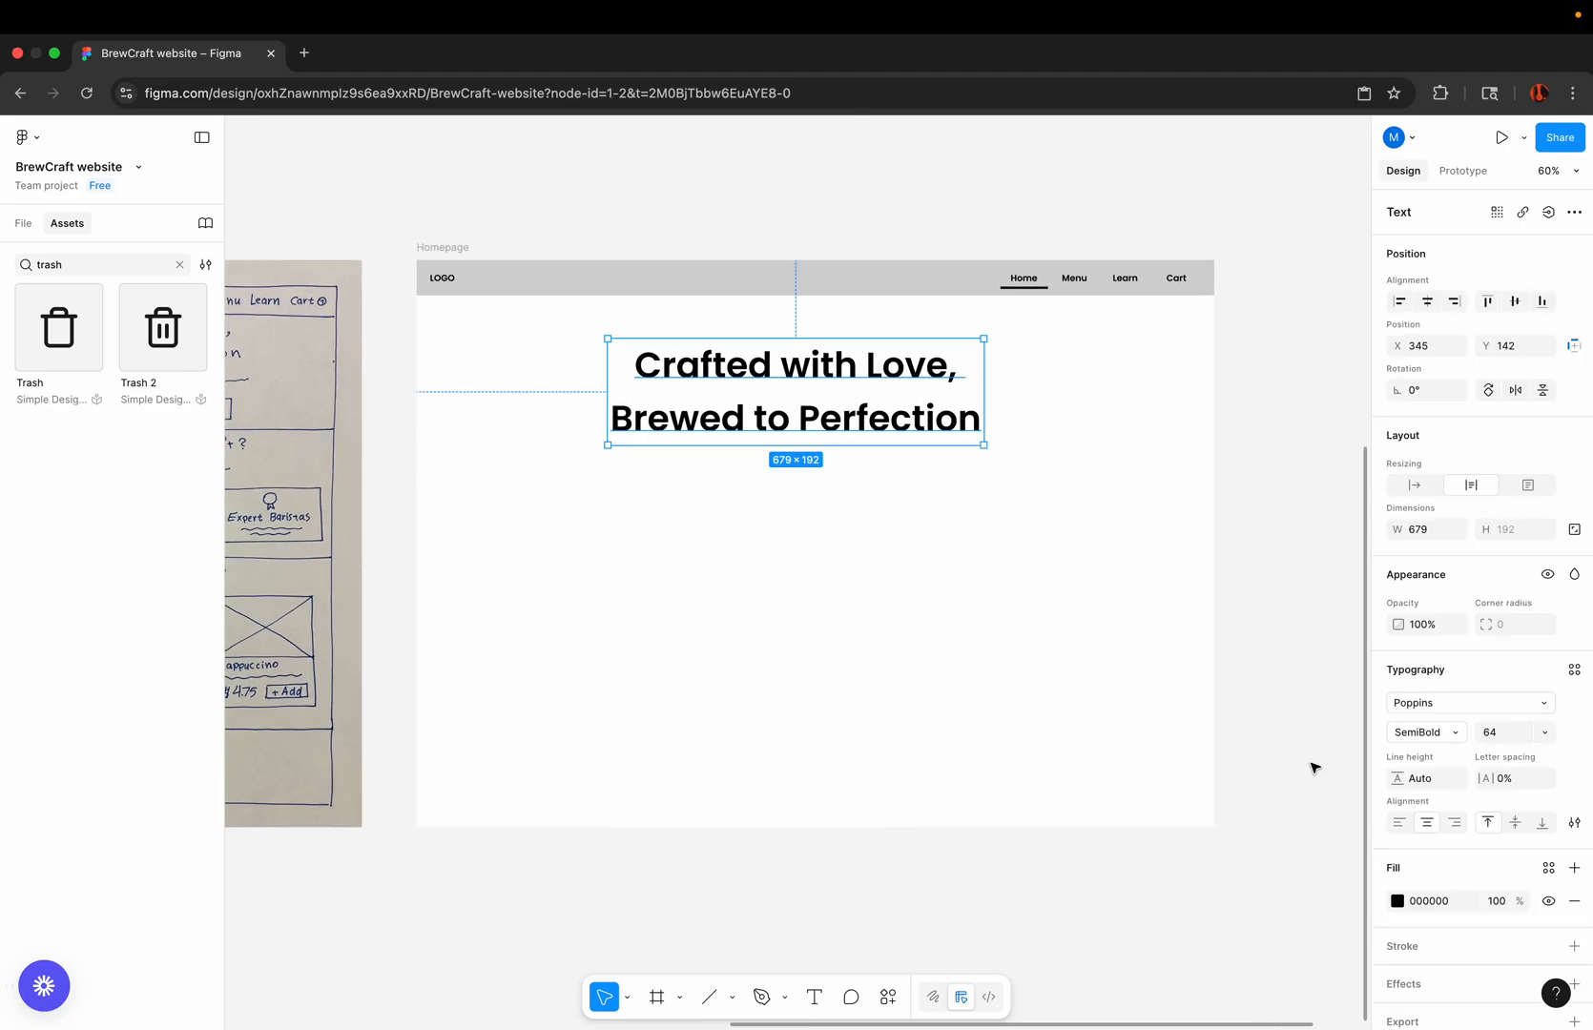
{"action": "left_click", "coordinate": [1452, 736]}
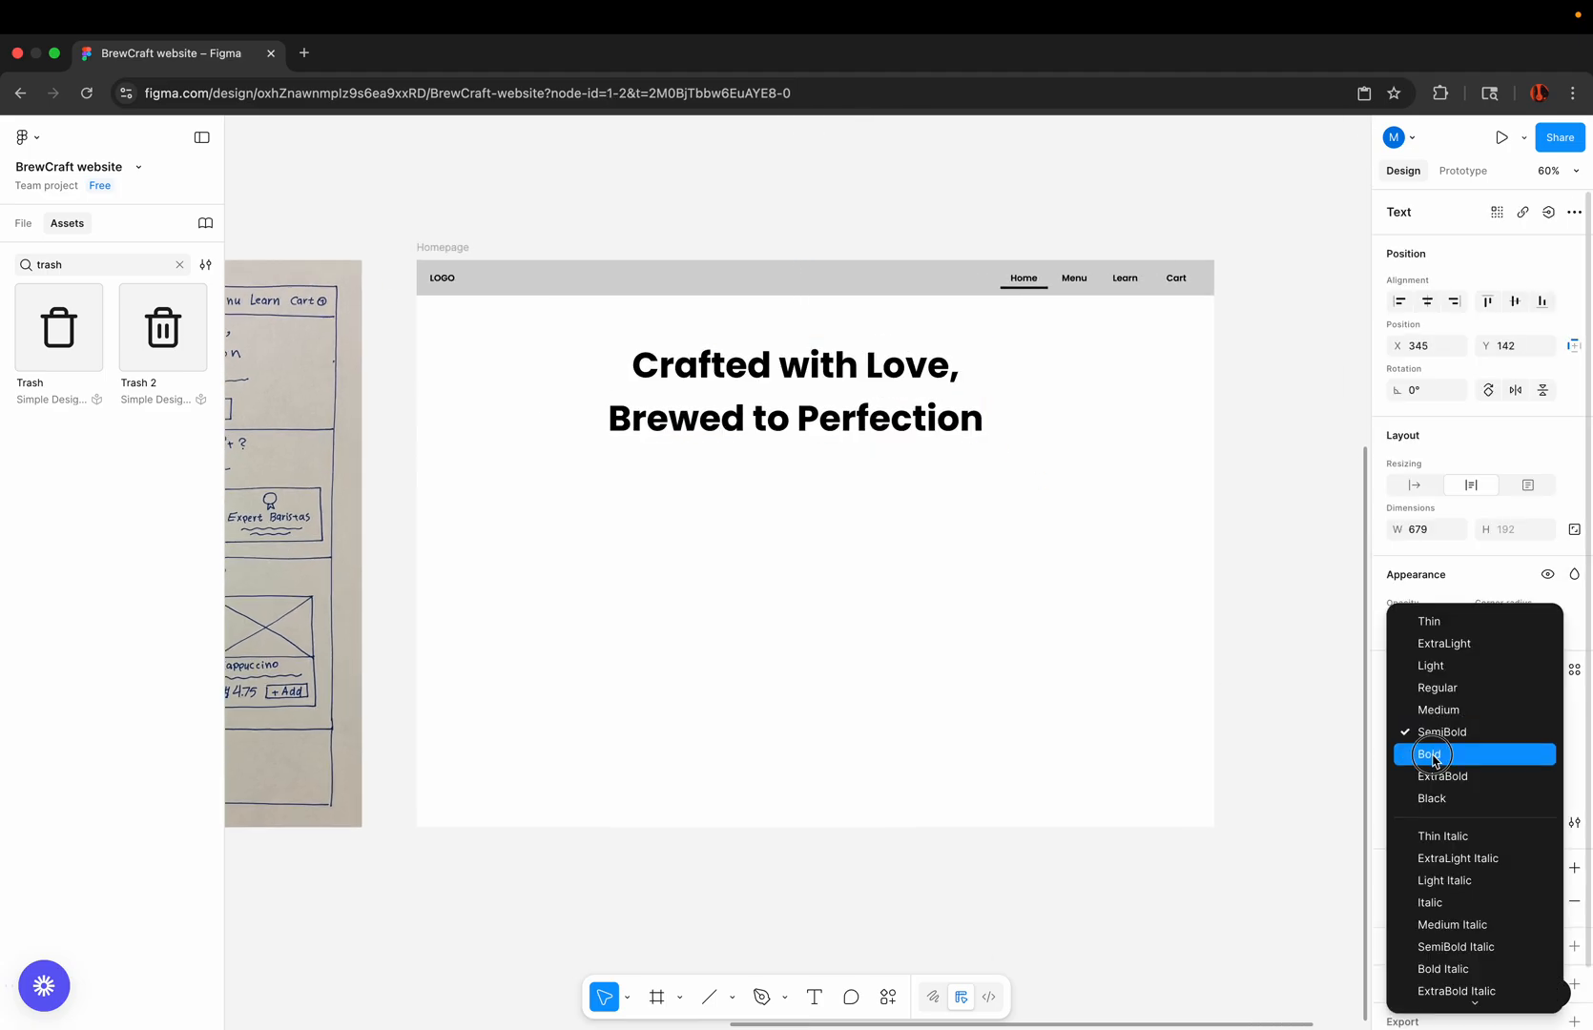
{"action": "left_click", "coordinate": [1441, 754]}
{"action": "left_click", "coordinate": [924, 334]}
{"action": "scroll", "coordinate": [926, 335], "scroll_direction": "up", "scroll_amount": 5}
{"action": "scroll", "coordinate": [925, 334], "scroll_direction": "down", "scroll_amount": 3}
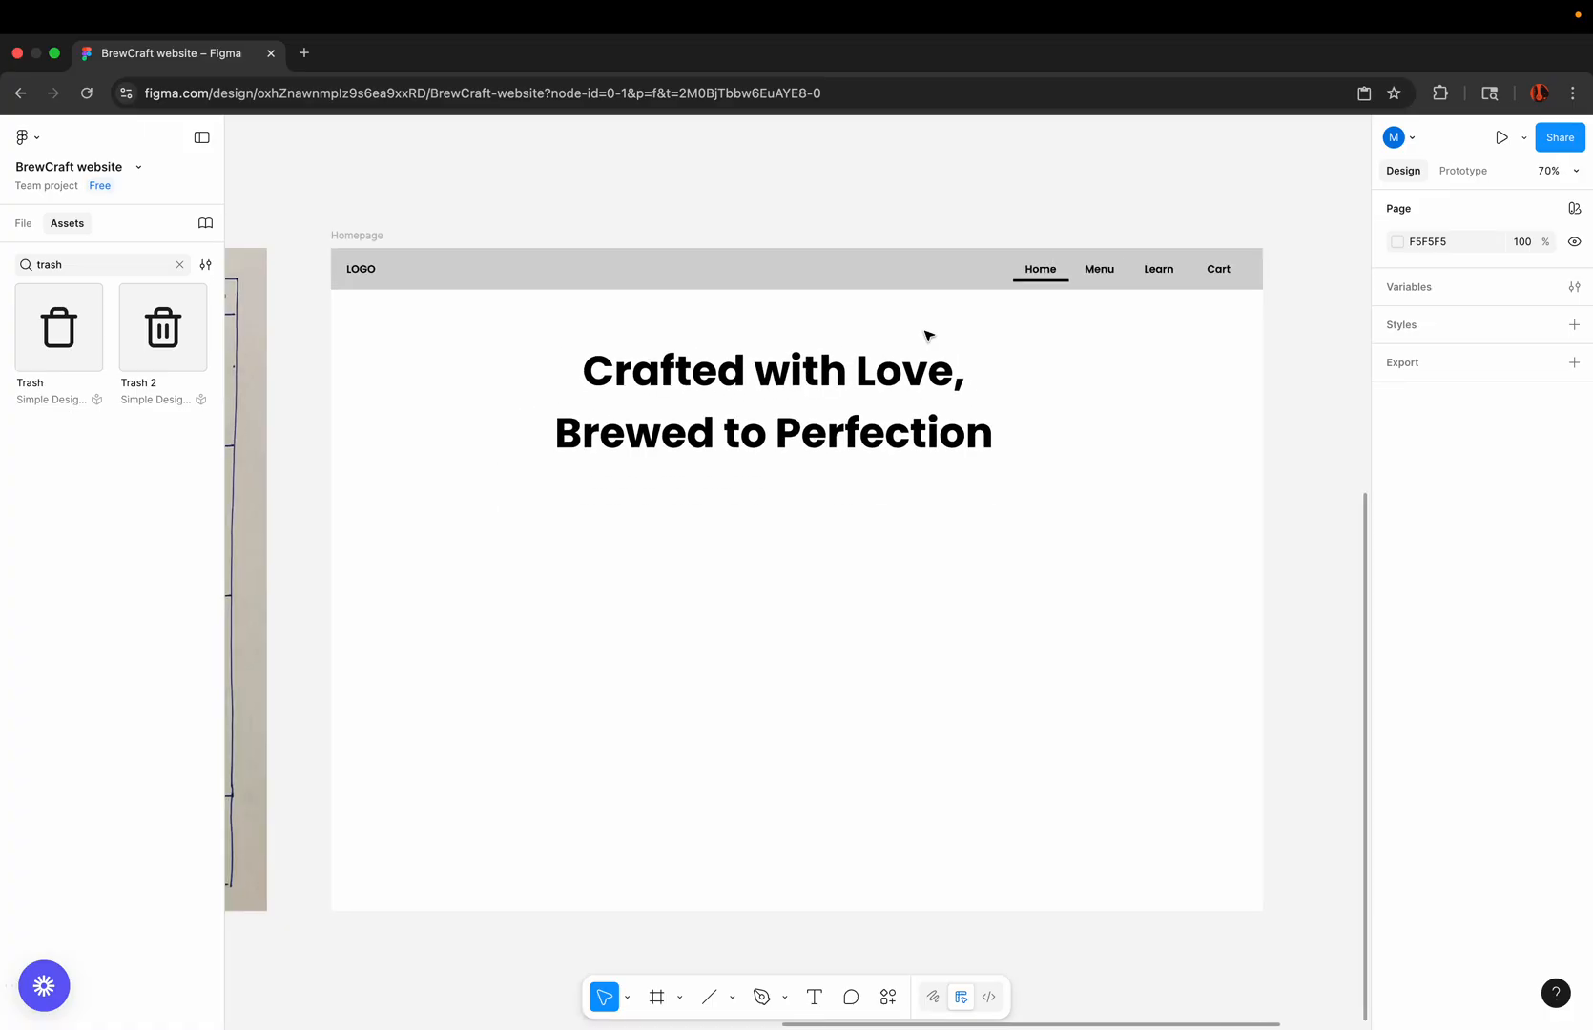
{"action": "left_click", "coordinate": [885, 374]}
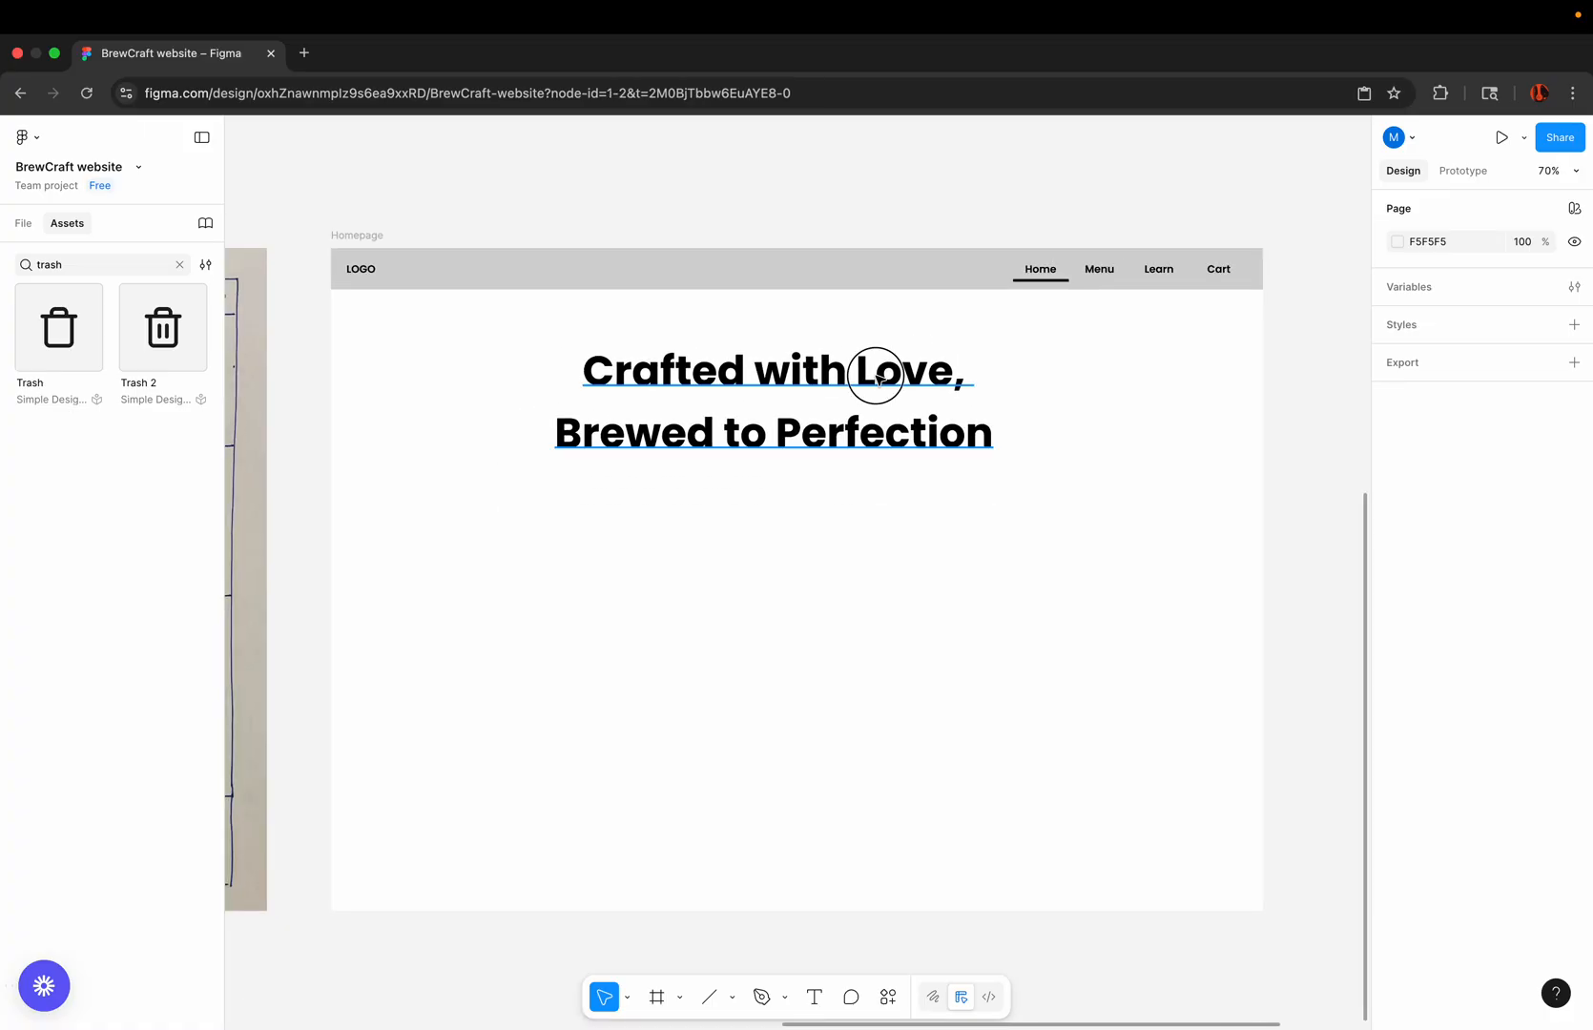
{"action": "left_click", "coordinate": [765, 500]}
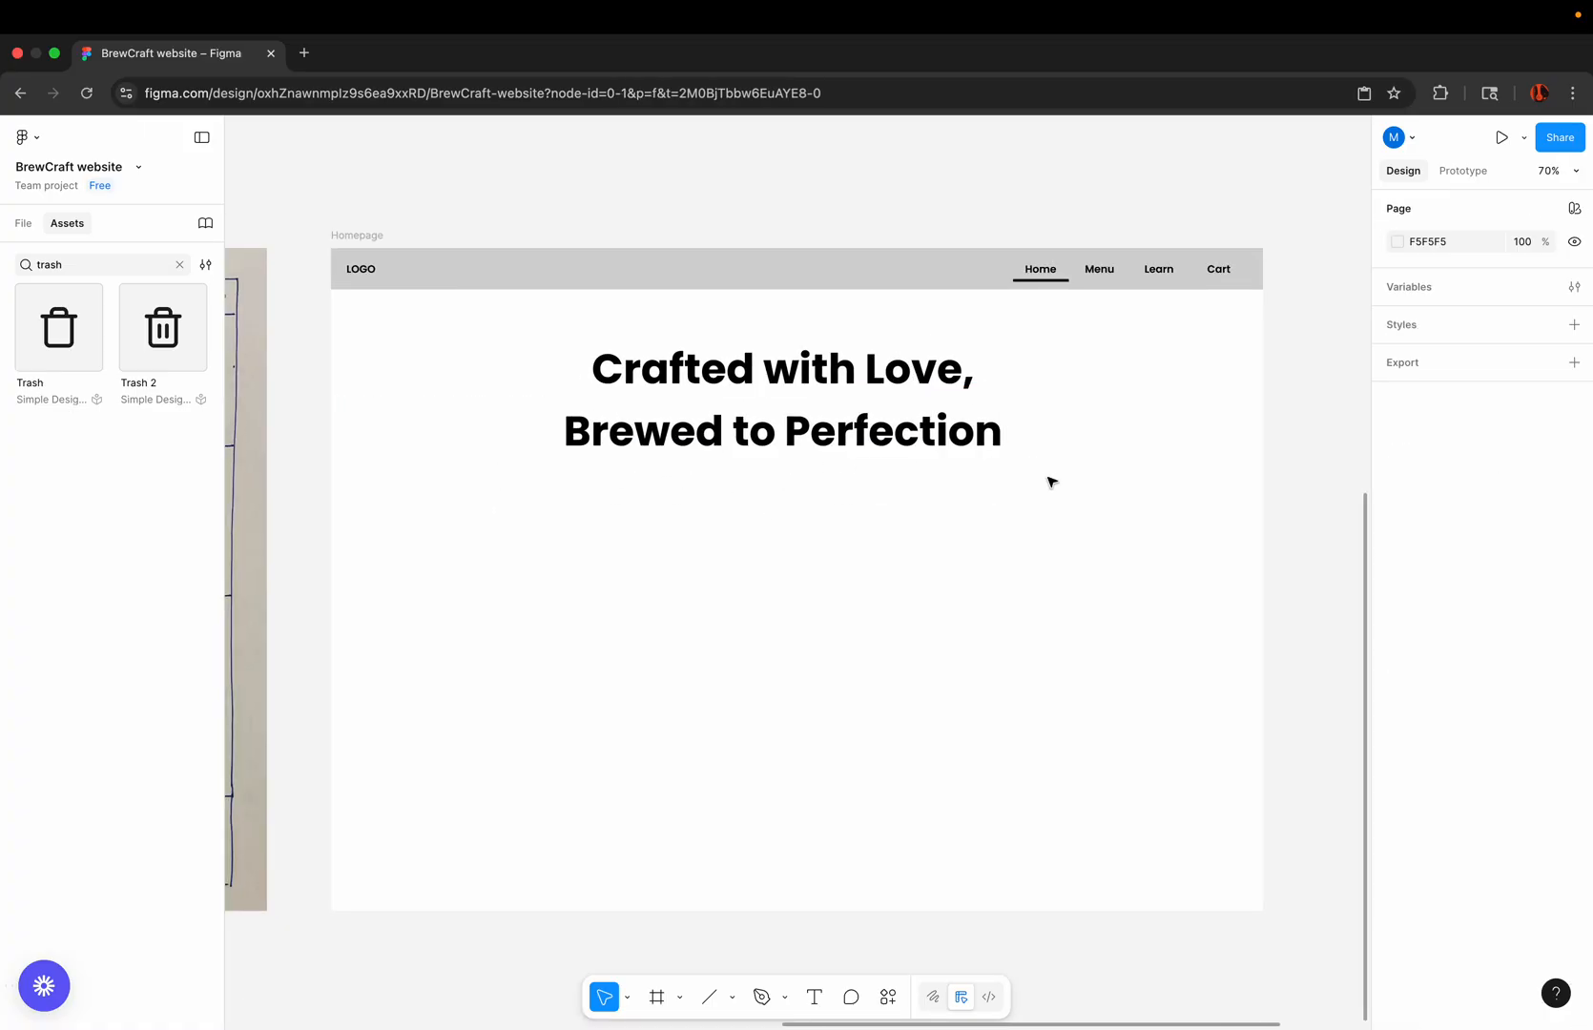
Step: Duplicate the hero heading directly below itself at about Y 368 and set the copy's font weight to Regular
{"action": "left_click", "coordinate": [754, 450]}
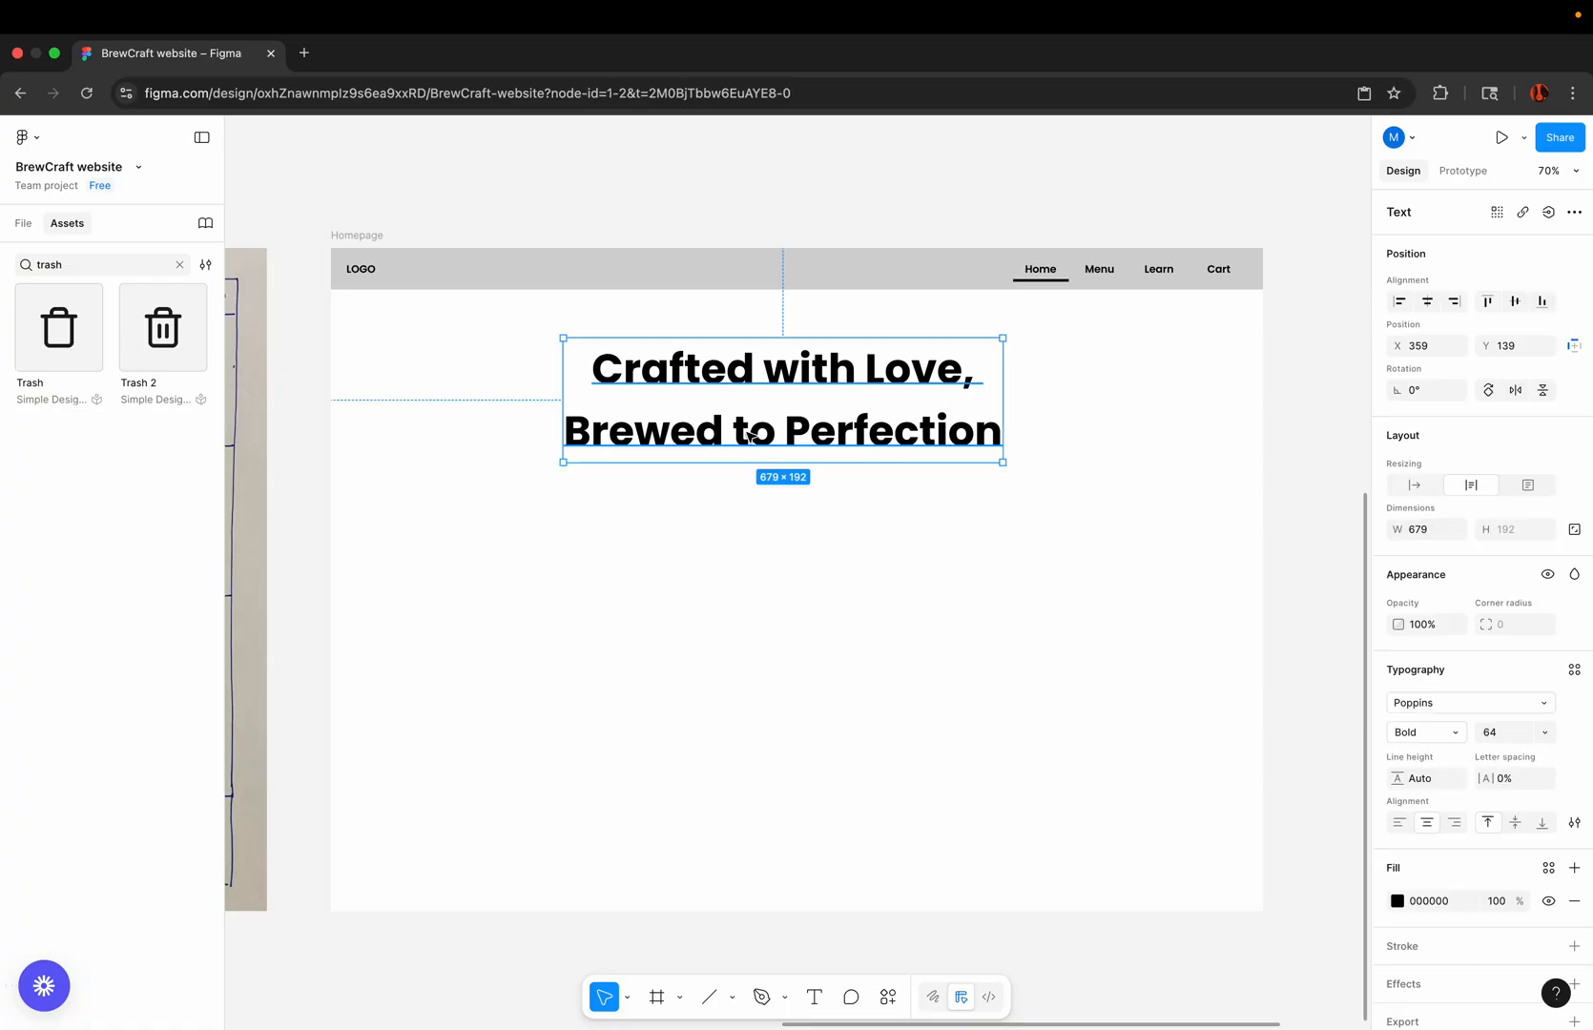
{"action": "left_click_drag", "start_coordinate": [754, 450], "coordinate": [736, 578]}
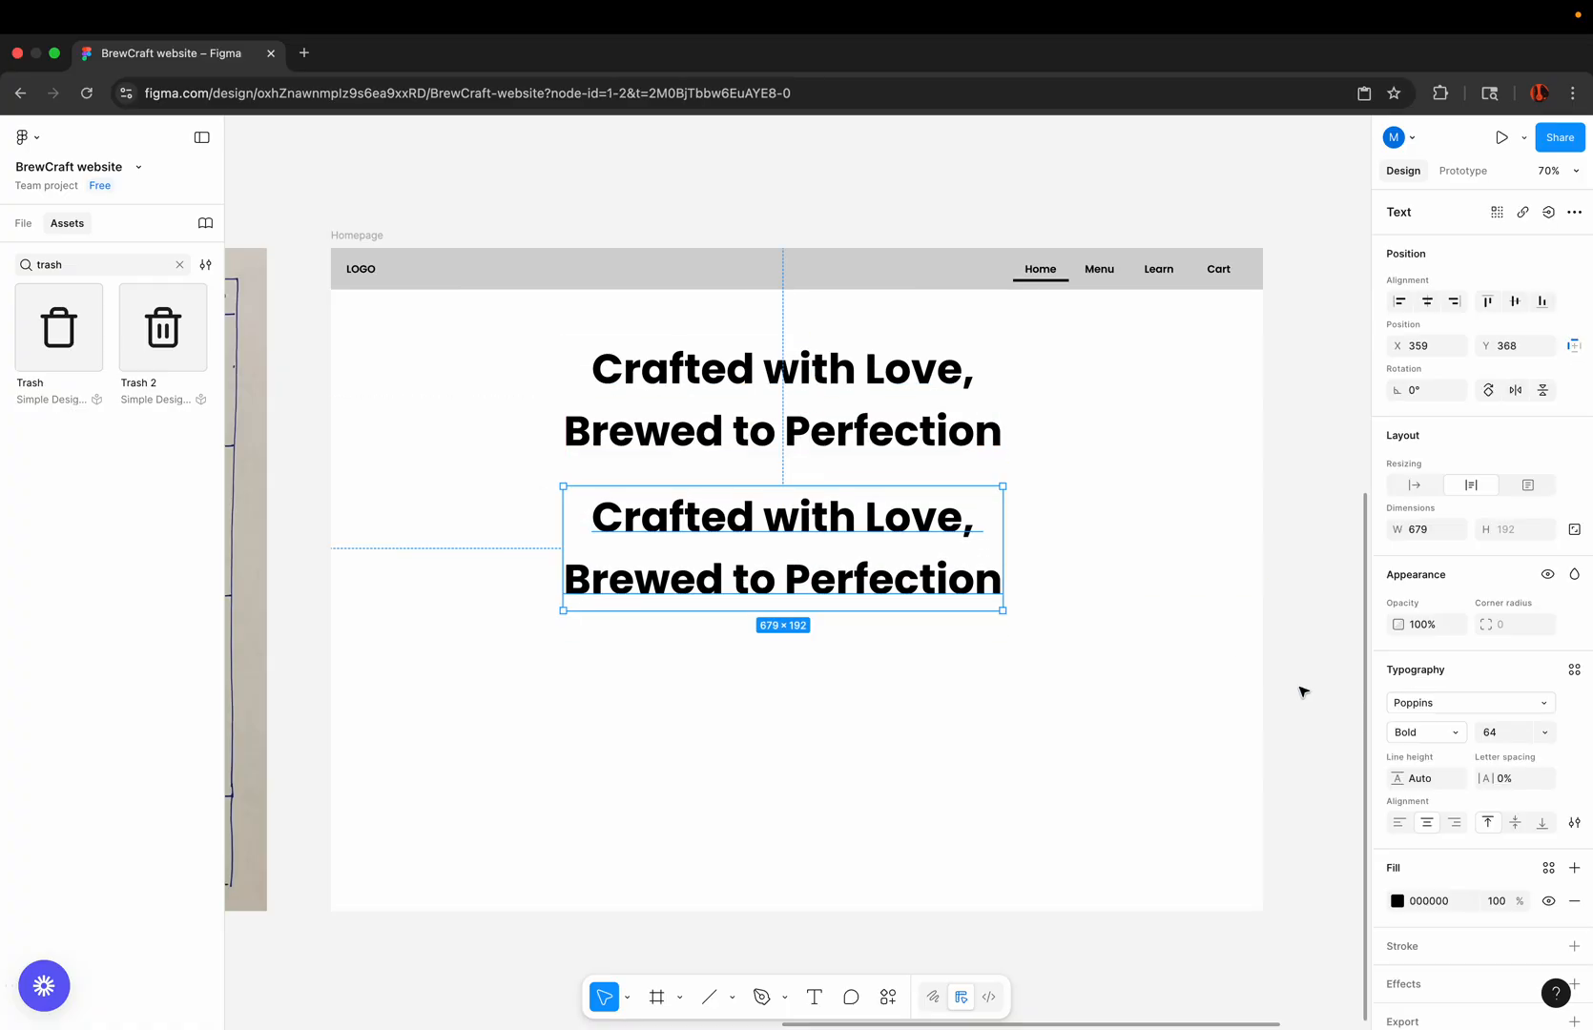
{"action": "left_click", "coordinate": [1445, 735]}
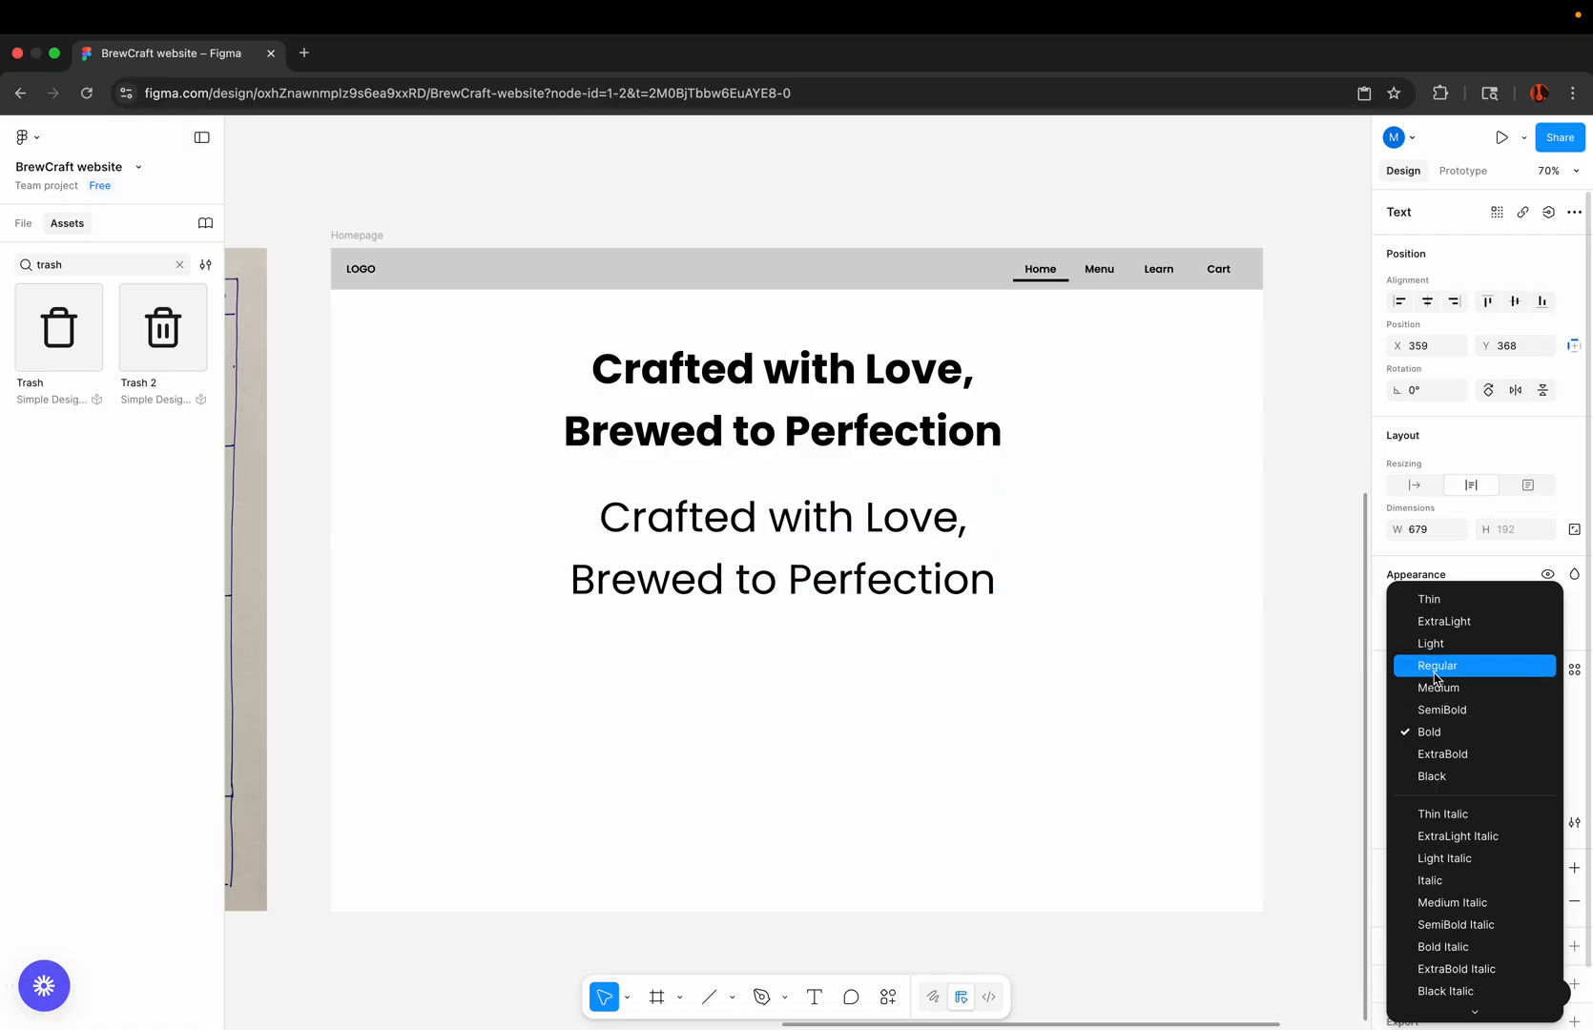
{"action": "left_click", "coordinate": [1436, 666]}
Step: Reduce the copied text's font size to 24
{"action": "left_click", "coordinate": [1536, 738]}
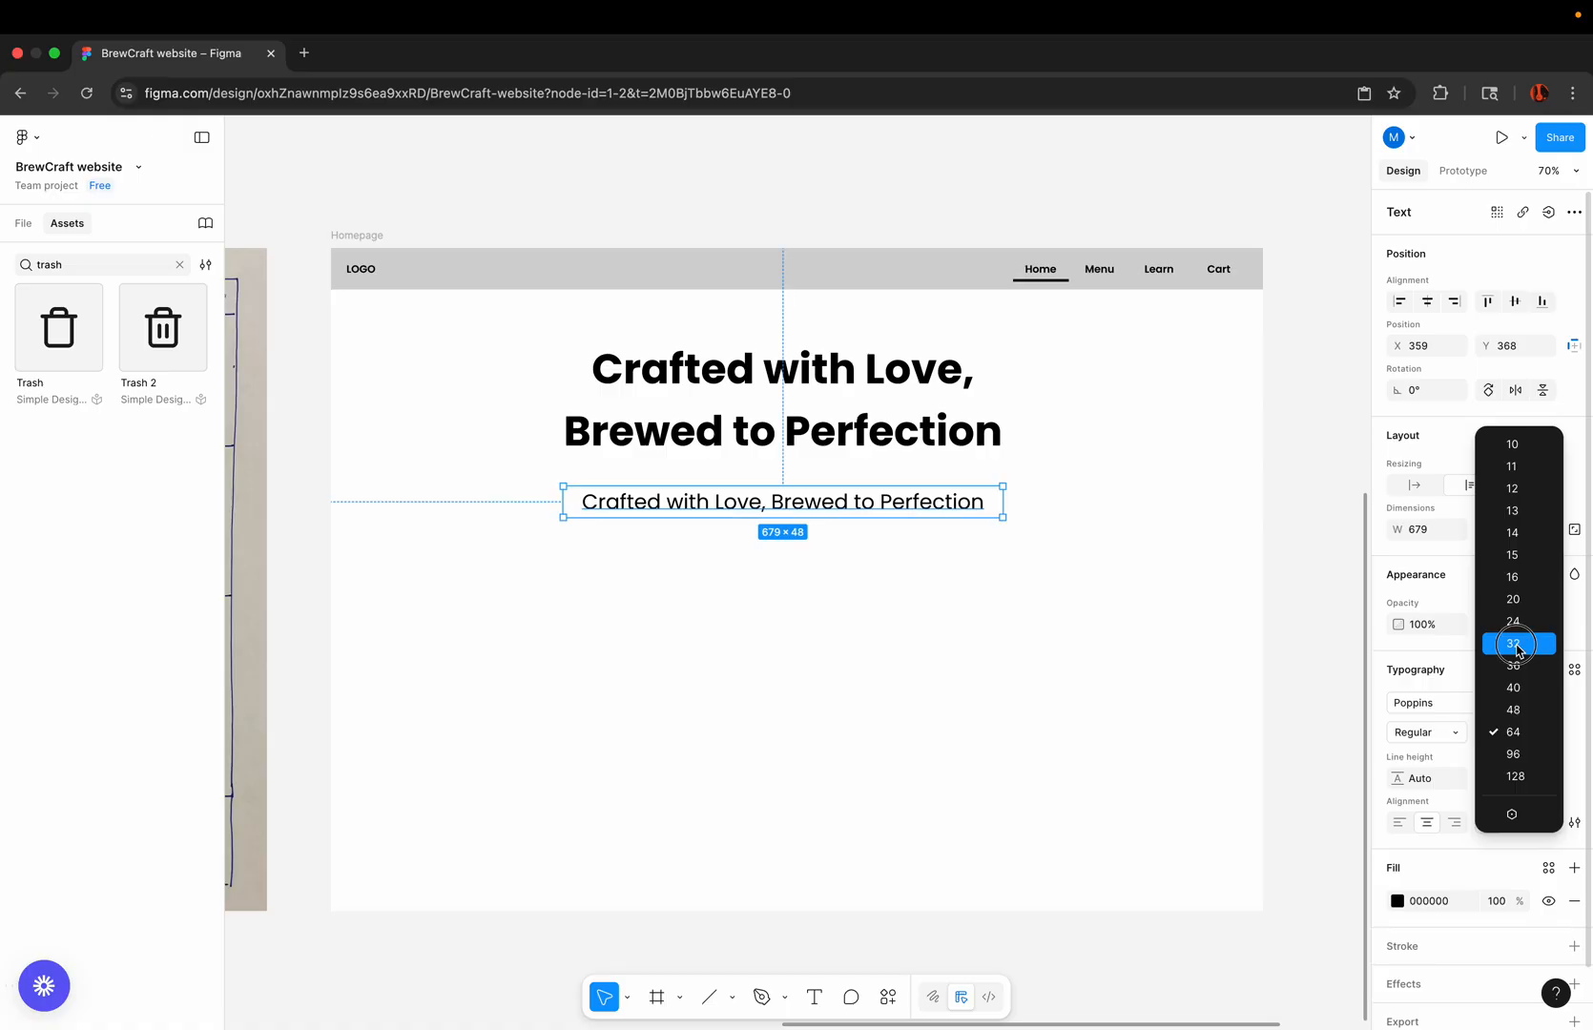
{"action": "left_click", "coordinate": [1517, 645]}
{"action": "left_click", "coordinate": [1527, 731]}
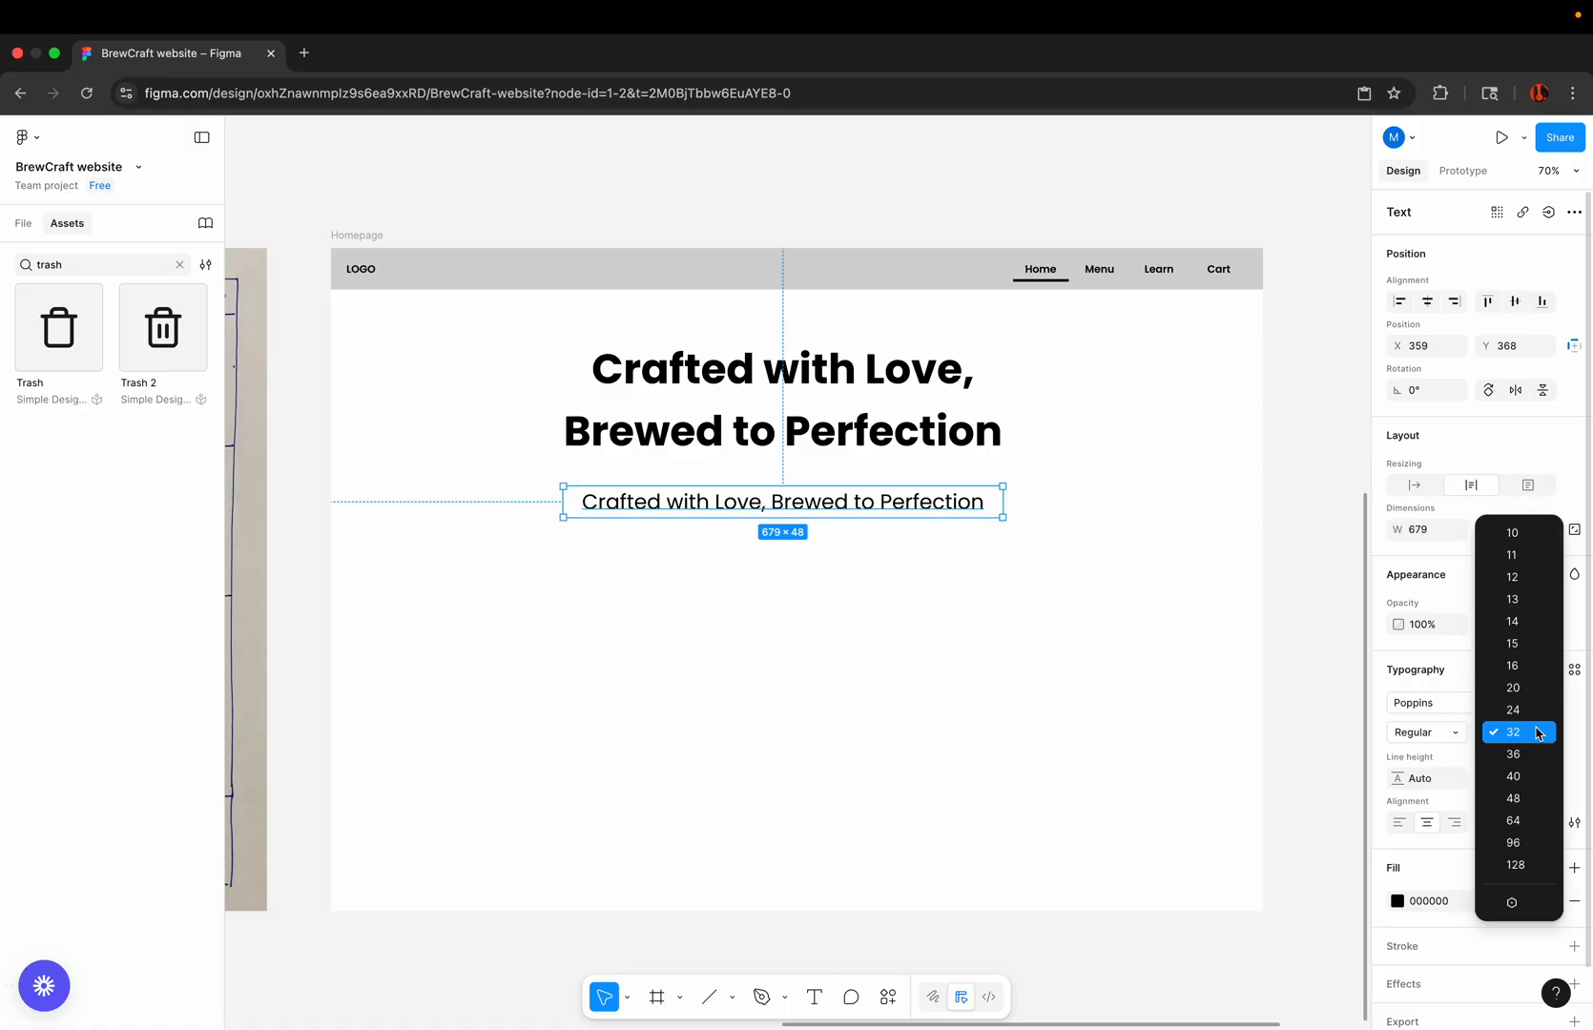
{"action": "left_click", "coordinate": [1513, 707]}
Step: Set the hero heading's font size to 48 and move the smaller text line up beneath it to about Y 310
{"action": "scroll", "coordinate": [904, 463], "scroll_direction": "up", "scroll_amount": 5}
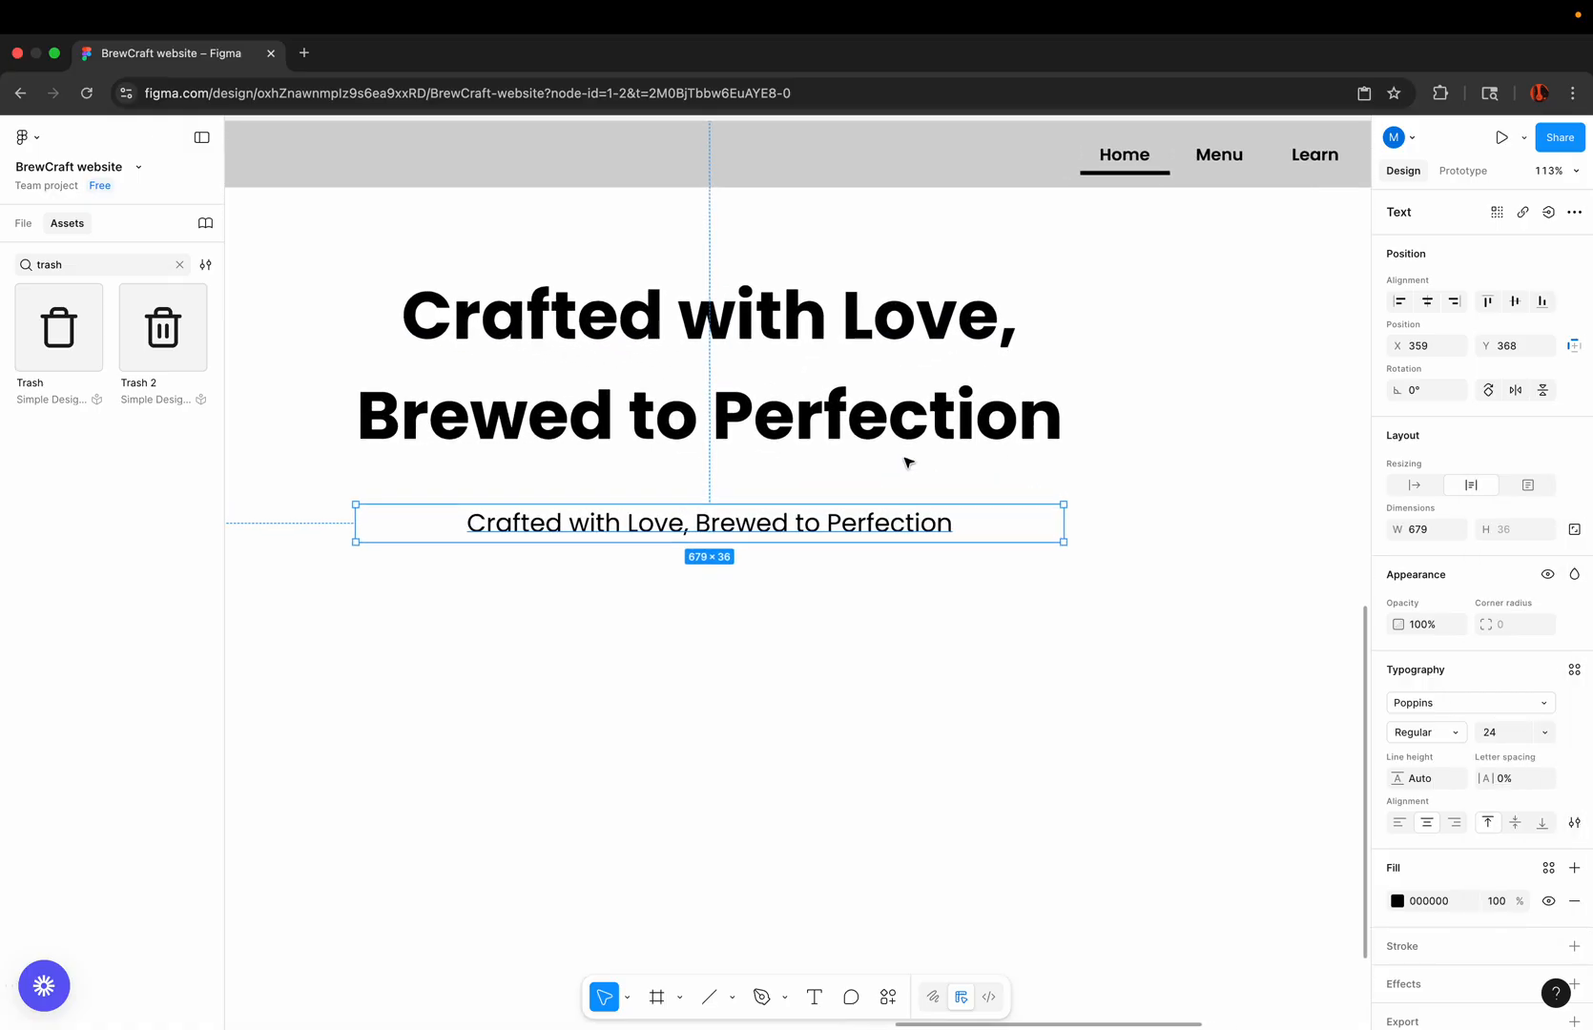
{"action": "left_click", "coordinate": [907, 417]}
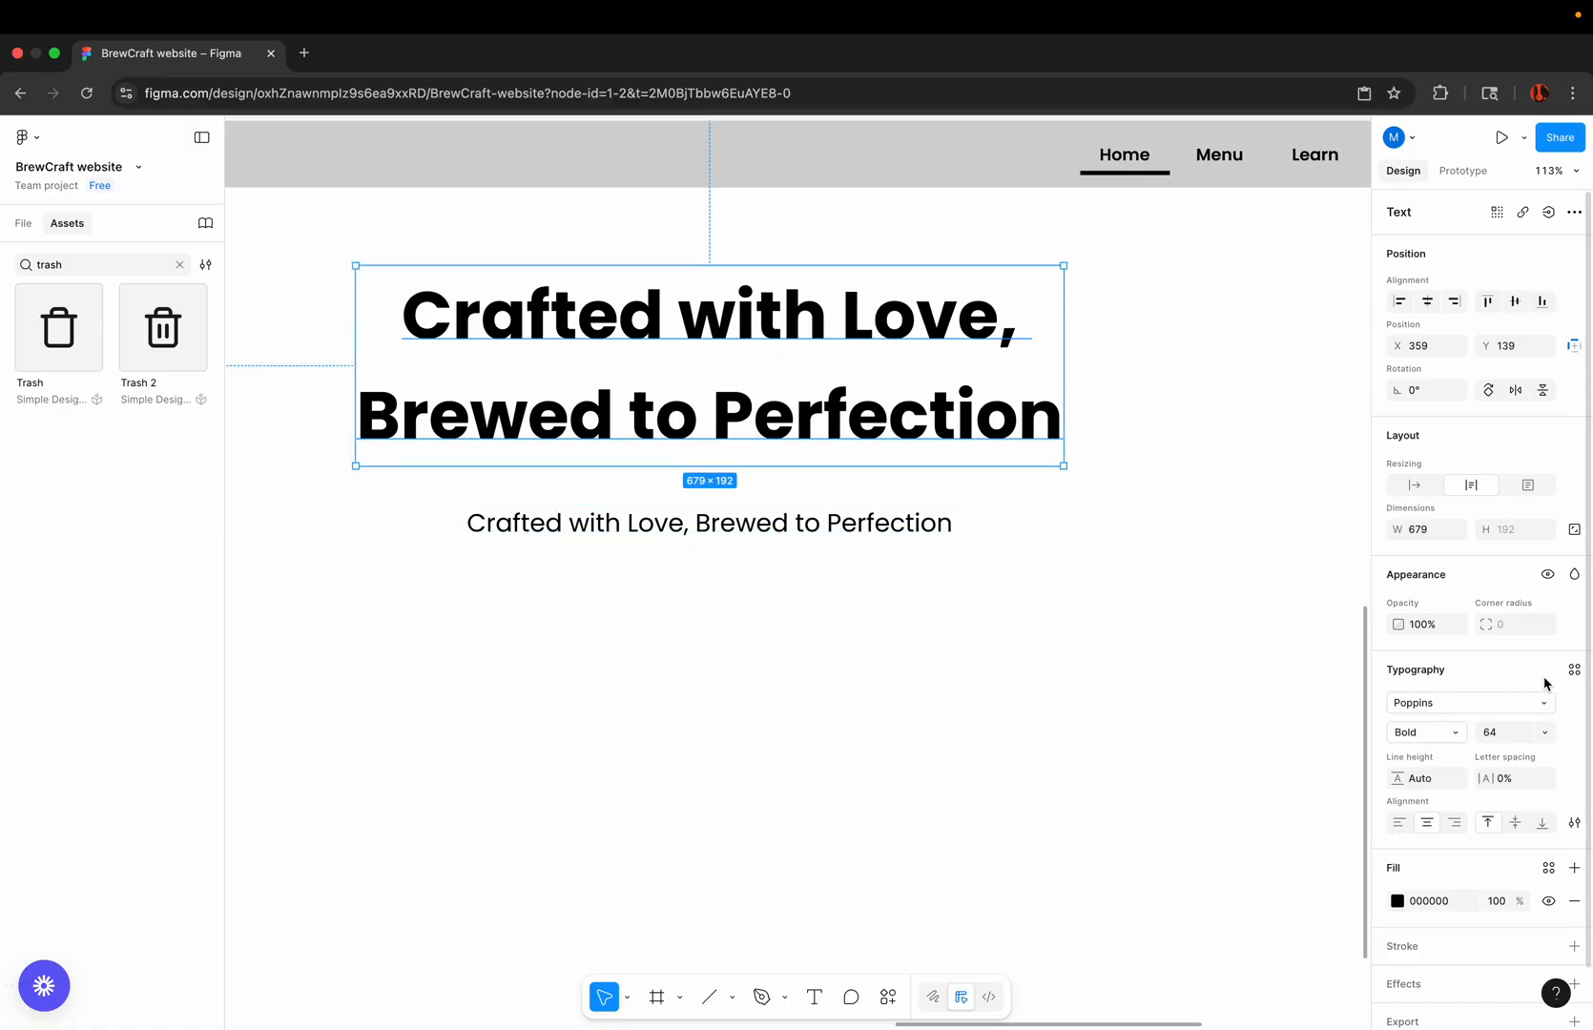
{"action": "left_click", "coordinate": [1542, 733]}
{"action": "left_click", "coordinate": [1514, 710]}
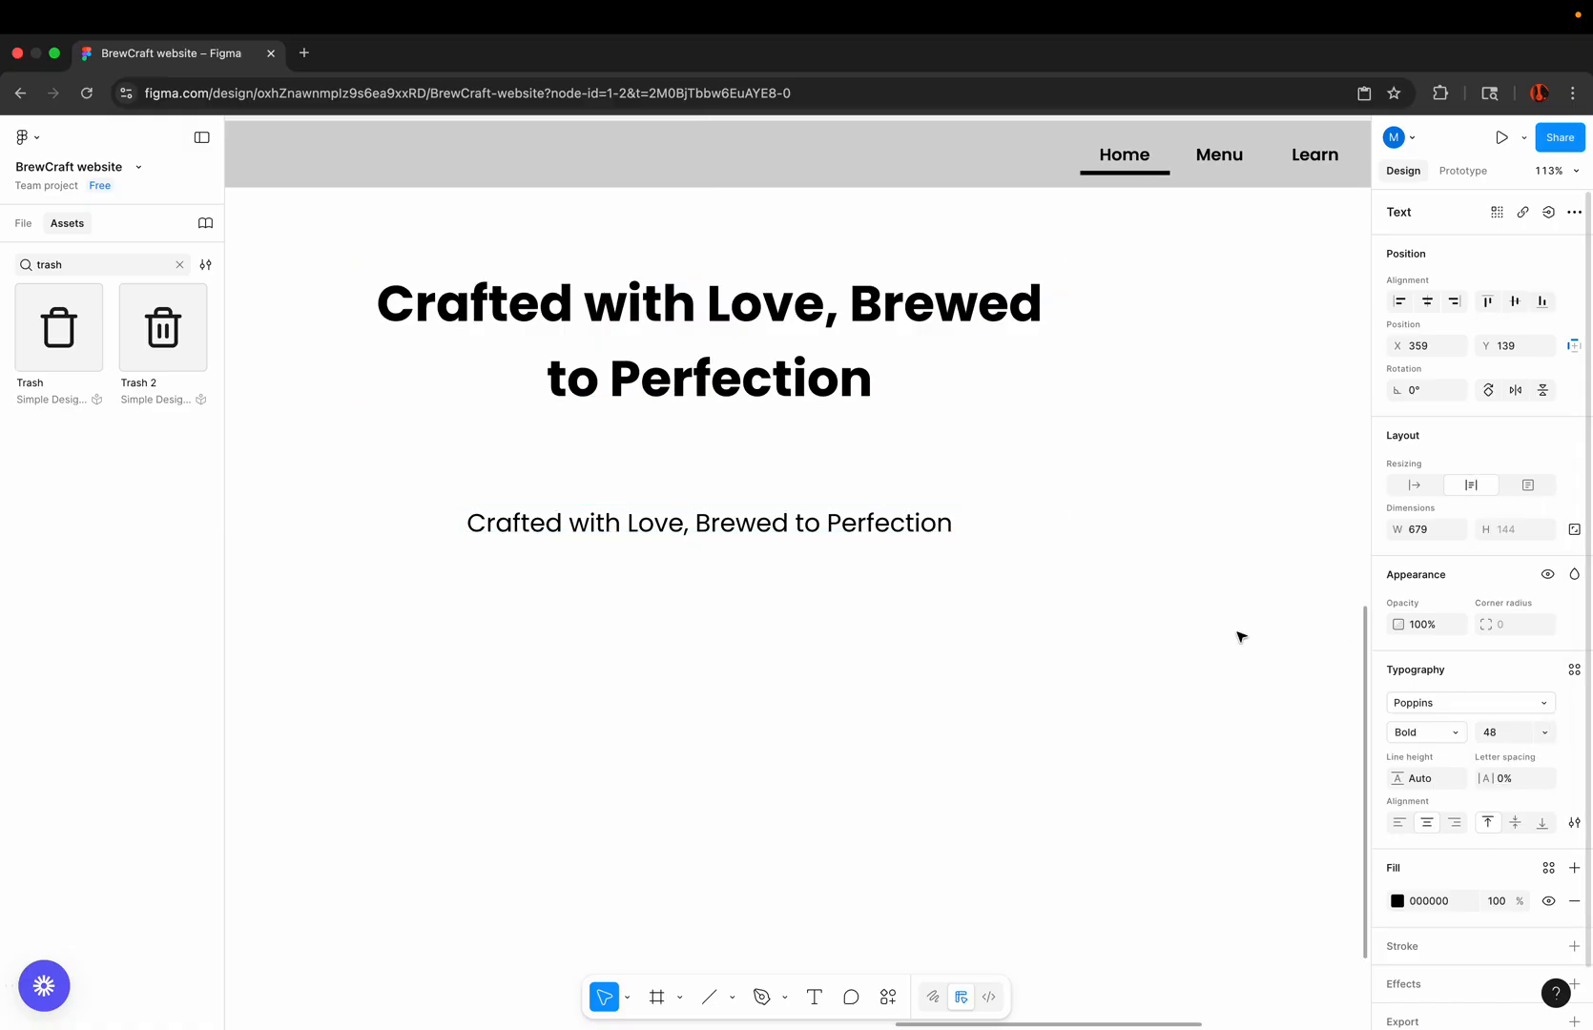
{"action": "scroll", "coordinate": [870, 523], "scroll_direction": "down", "scroll_amount": 5}
{"action": "left_click_drag", "start_coordinate": [871, 524], "coordinate": [861, 495]}
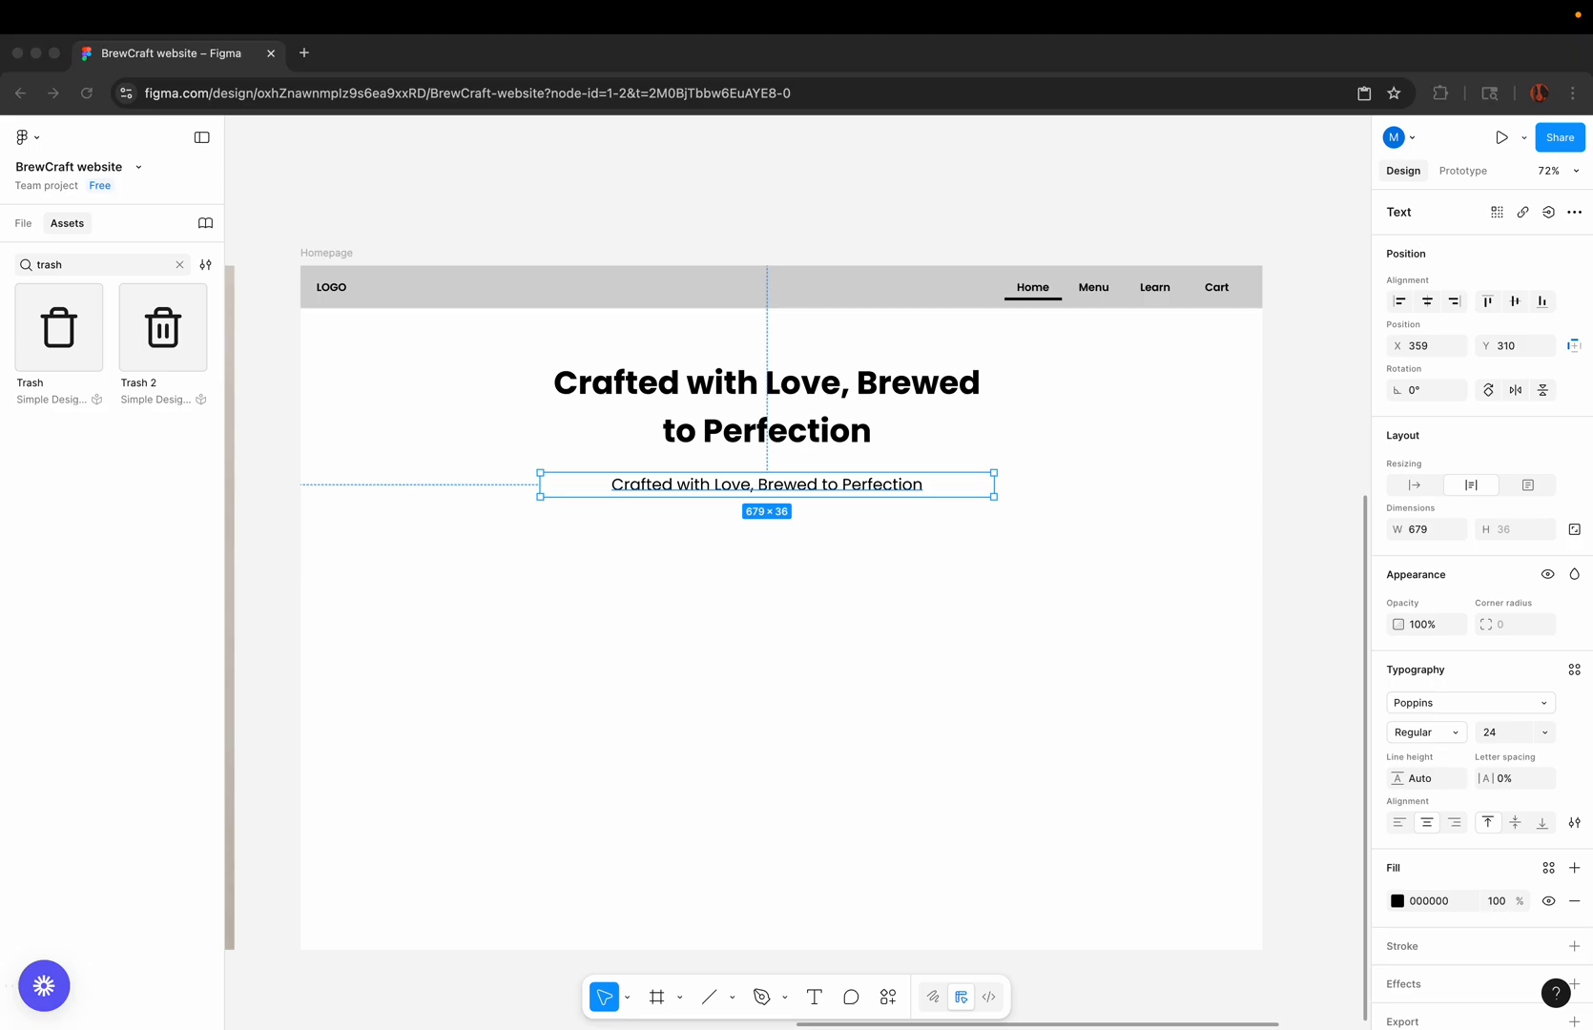
Step: Replace the smaller line with "Experience the finest coffee beans from around the world, expertly roasted and served fresh daily." and delete the trailing blank line
{"action": "double_click", "coordinate": [853, 482]}
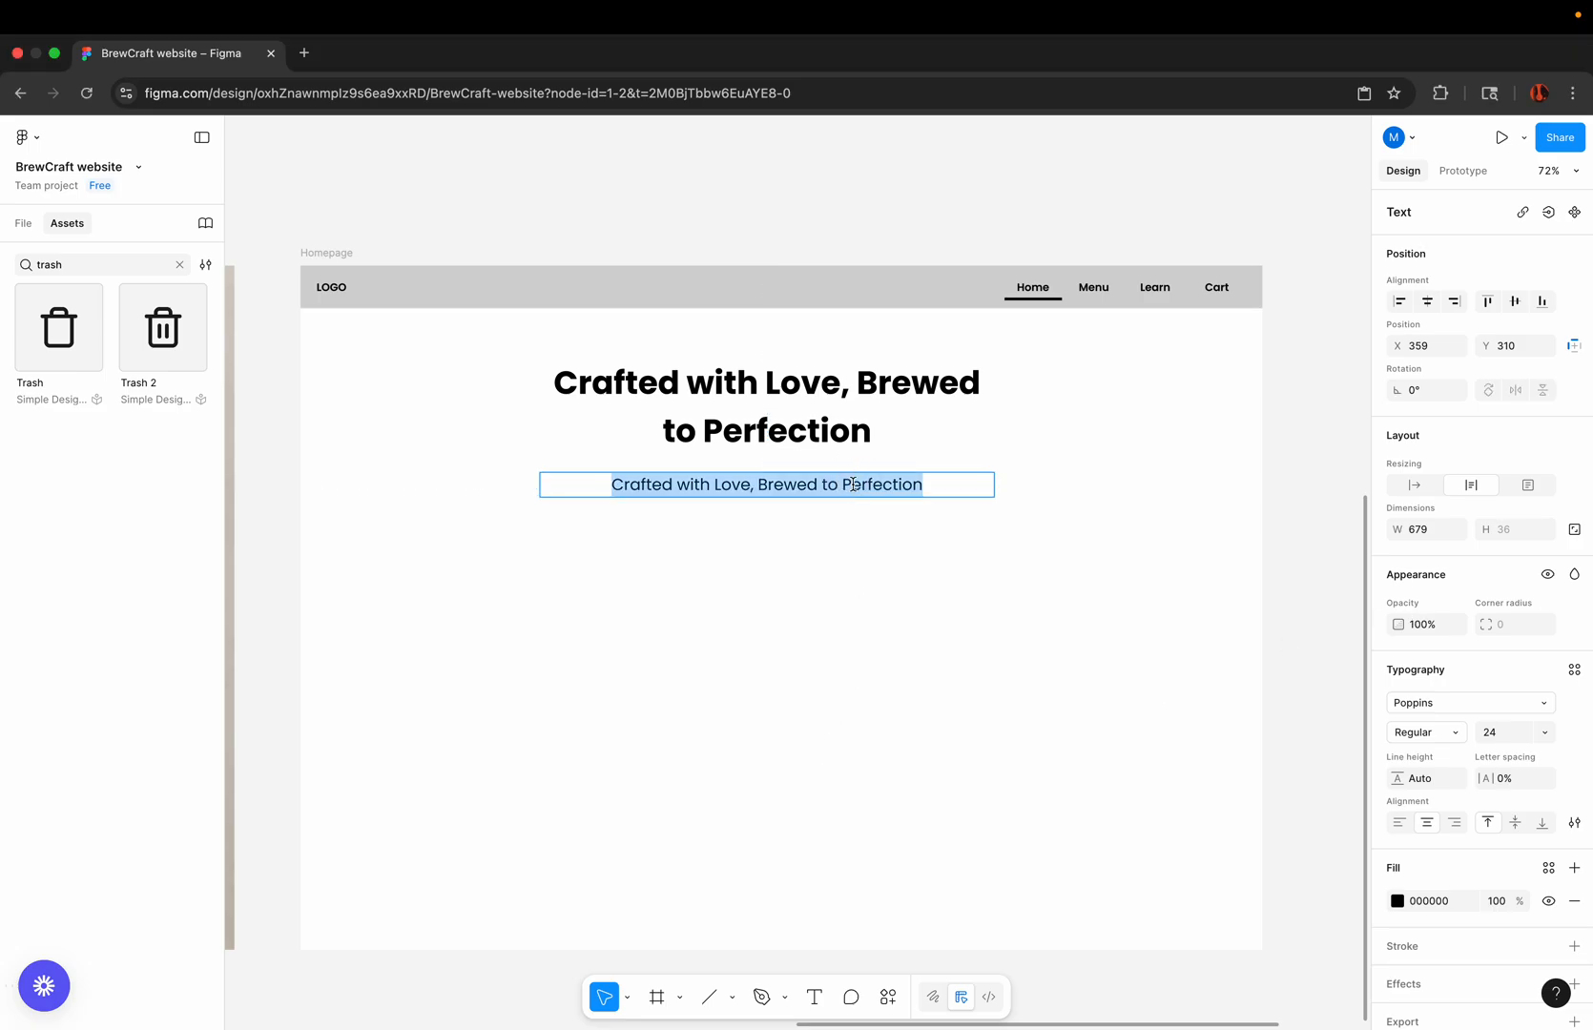
{"action": "type", "text": "Experience the finest coffee beans from around the world, expertly roasted and served fresh daily."}
{"action": "left_click", "coordinate": [875, 591]}
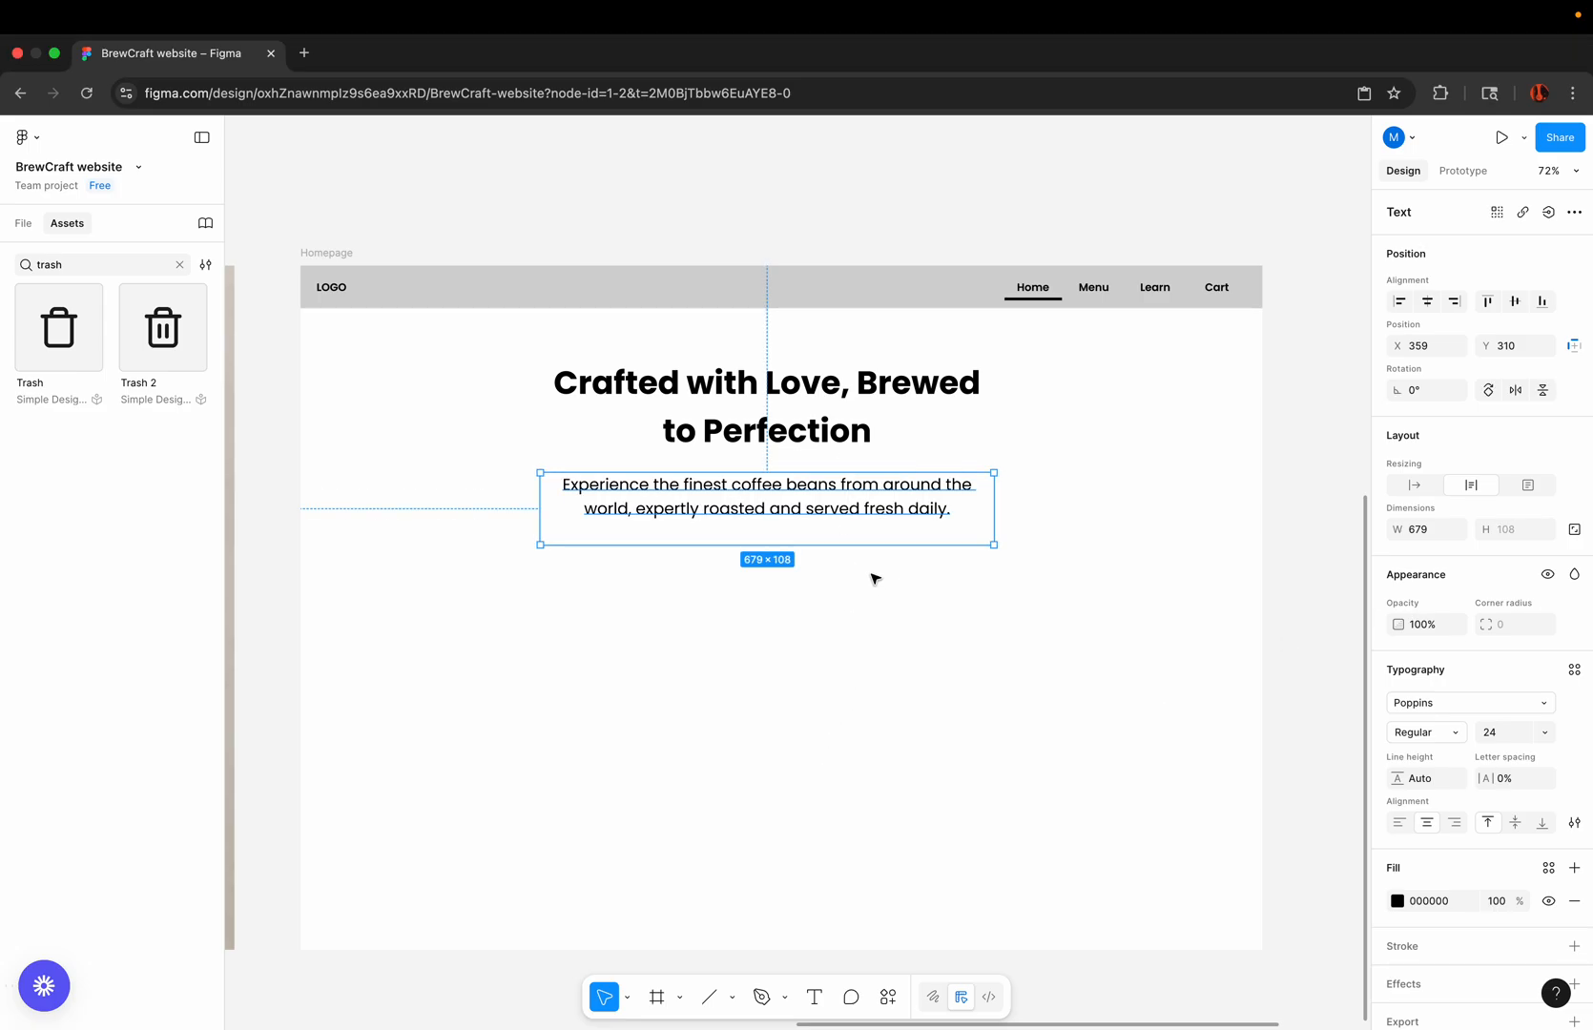
{"action": "double_click", "coordinate": [866, 520]}
{"action": "left_click", "coordinate": [861, 526]}
{"action": "key", "text": "BackSpace"}
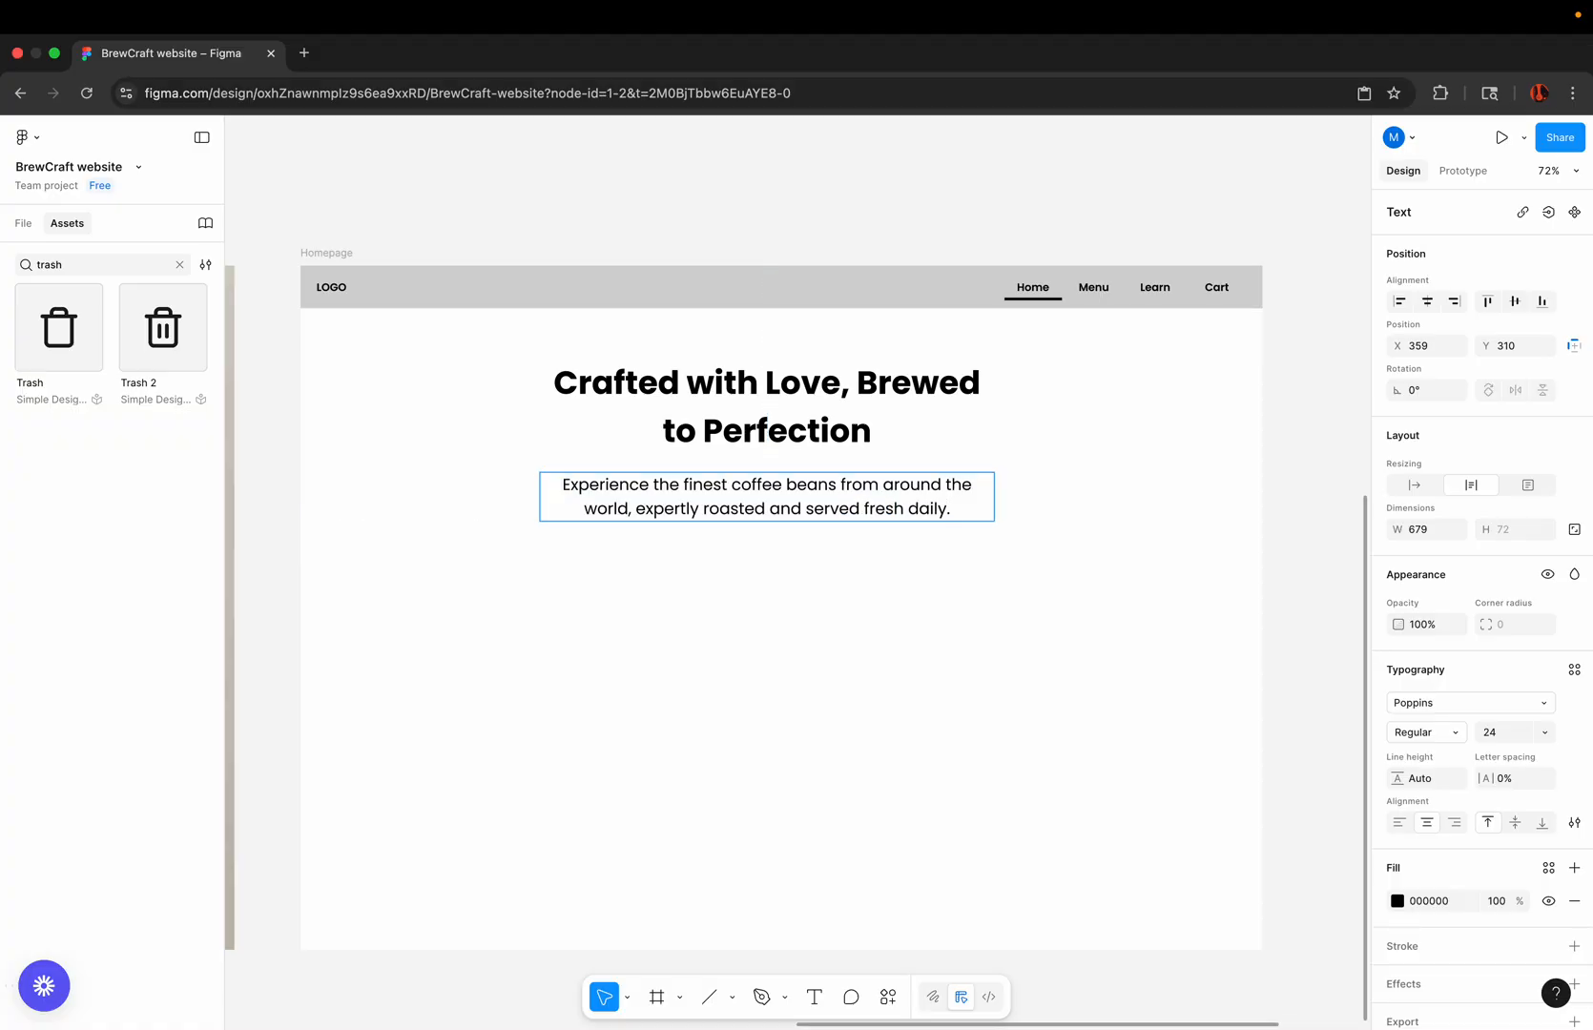
{"action": "left_click", "coordinate": [898, 543]}
Step: Widen the description's text box to about 1187 to fit one line, and move it to about X 137, Y 309
{"action": "left_click_drag", "start_coordinate": [994, 494], "coordinate": [1214, 477]}
{"action": "left_click_drag", "start_coordinate": [540, 496], "coordinate": [424, 495]}
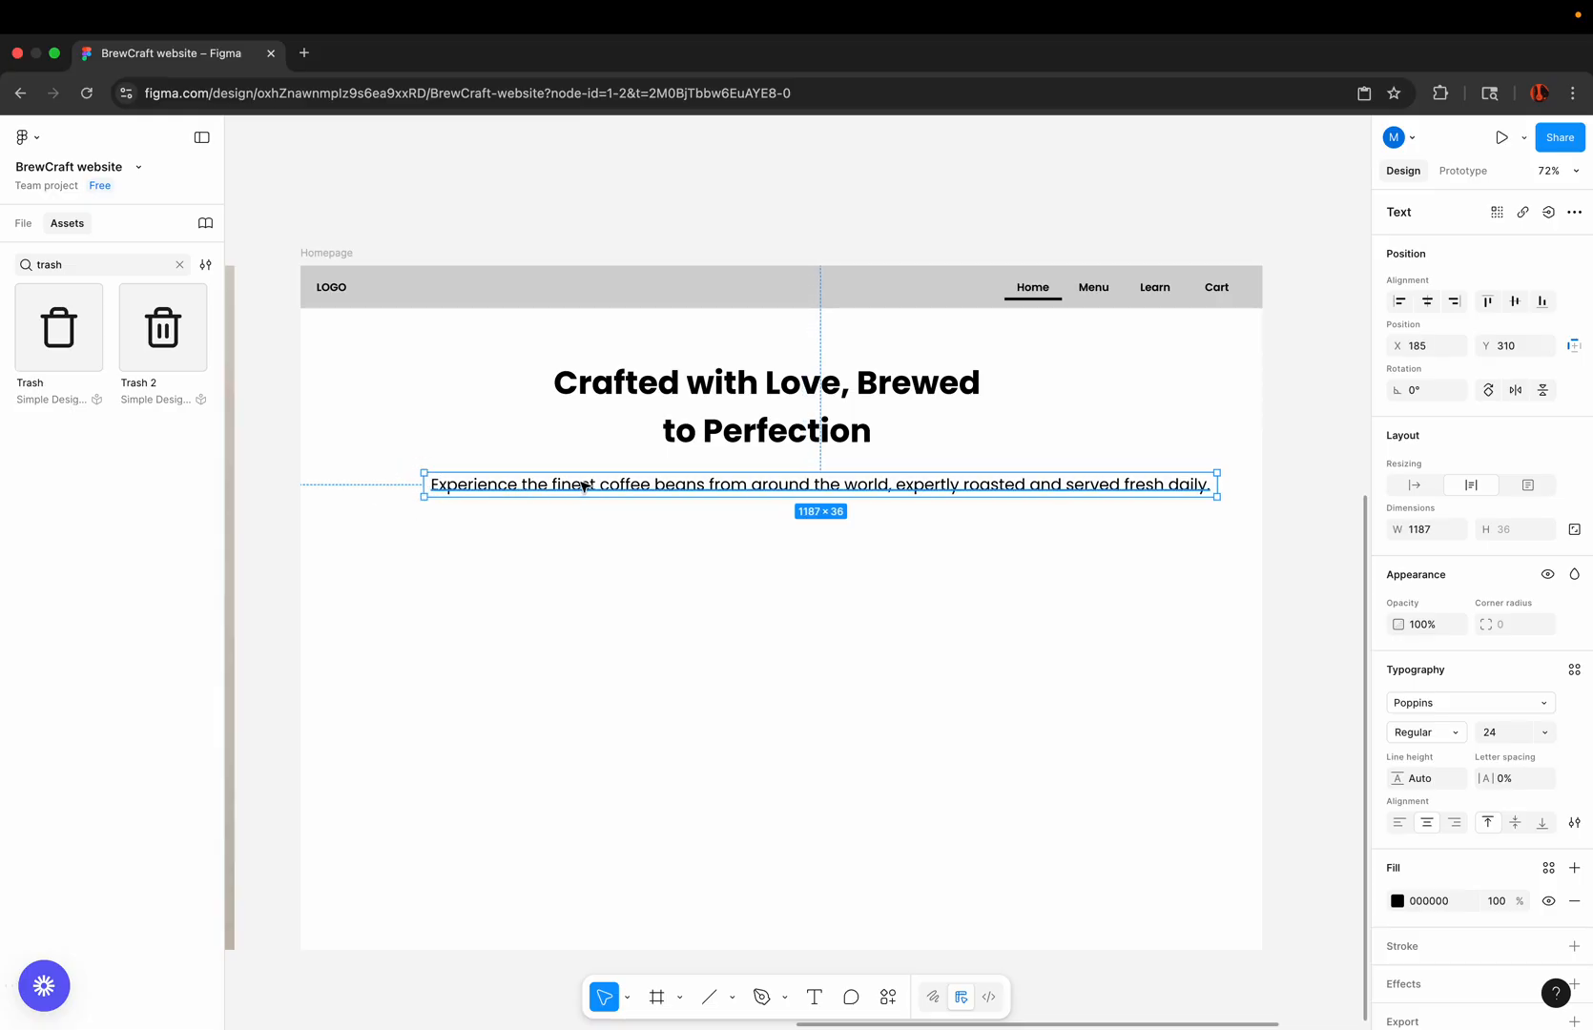
{"action": "left_click_drag", "start_coordinate": [626, 486], "coordinate": [594, 486]}
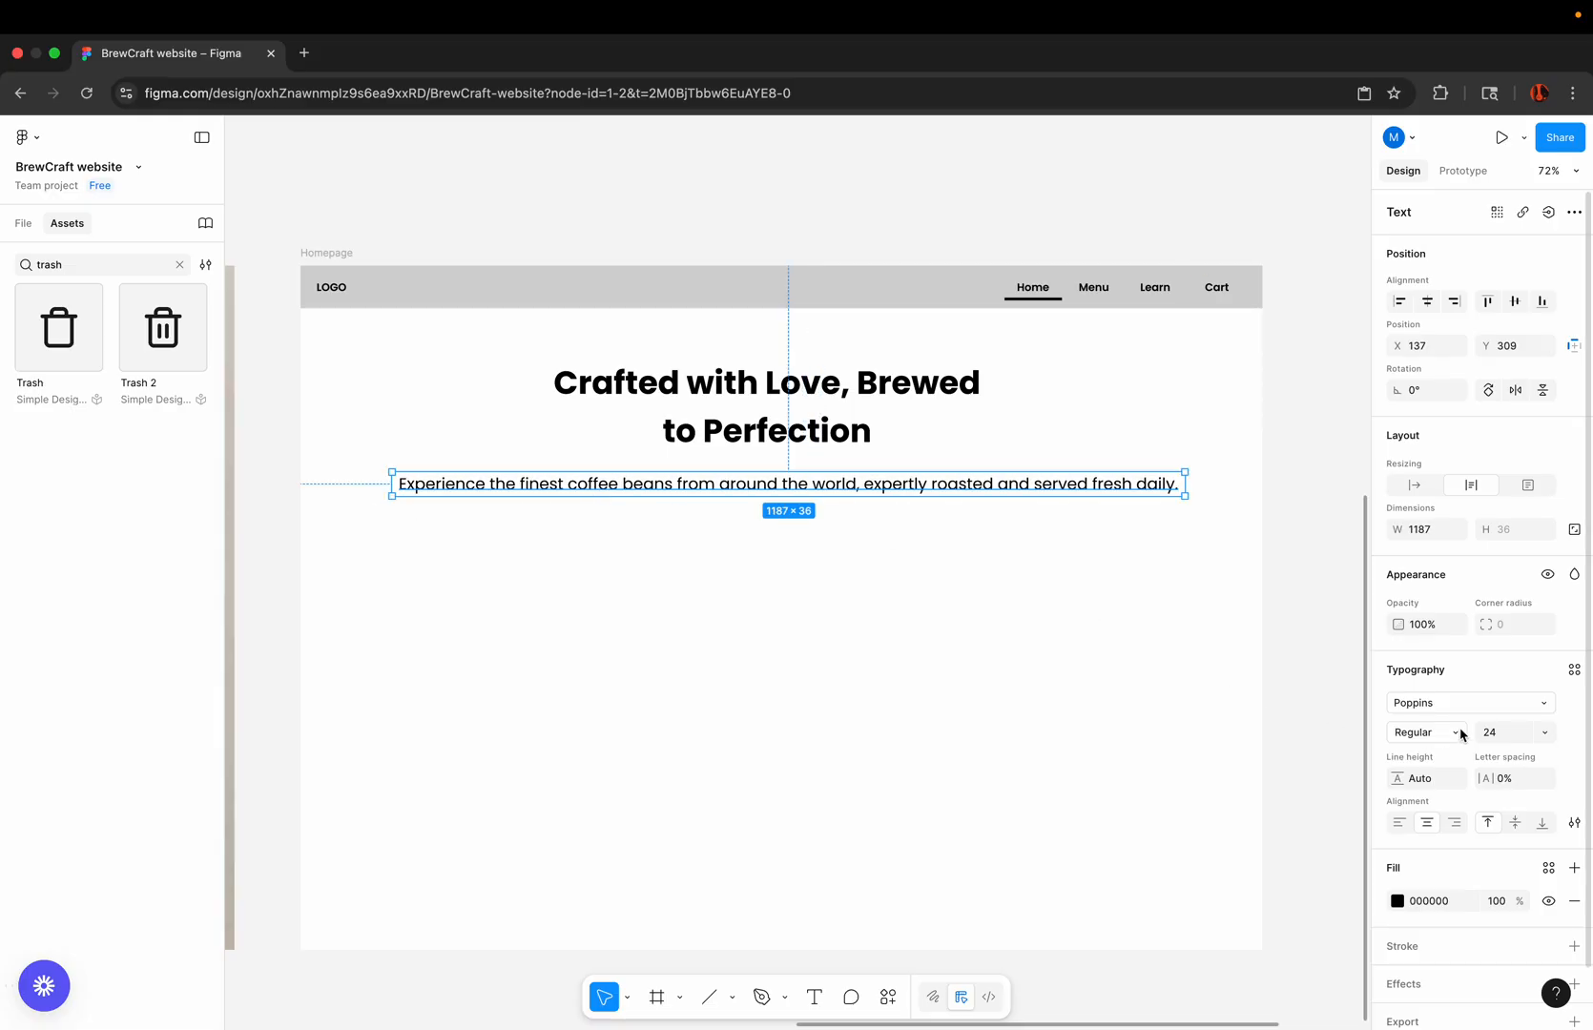
Step: Set the description text's font size to 20
{"action": "left_click", "coordinate": [1544, 732]}
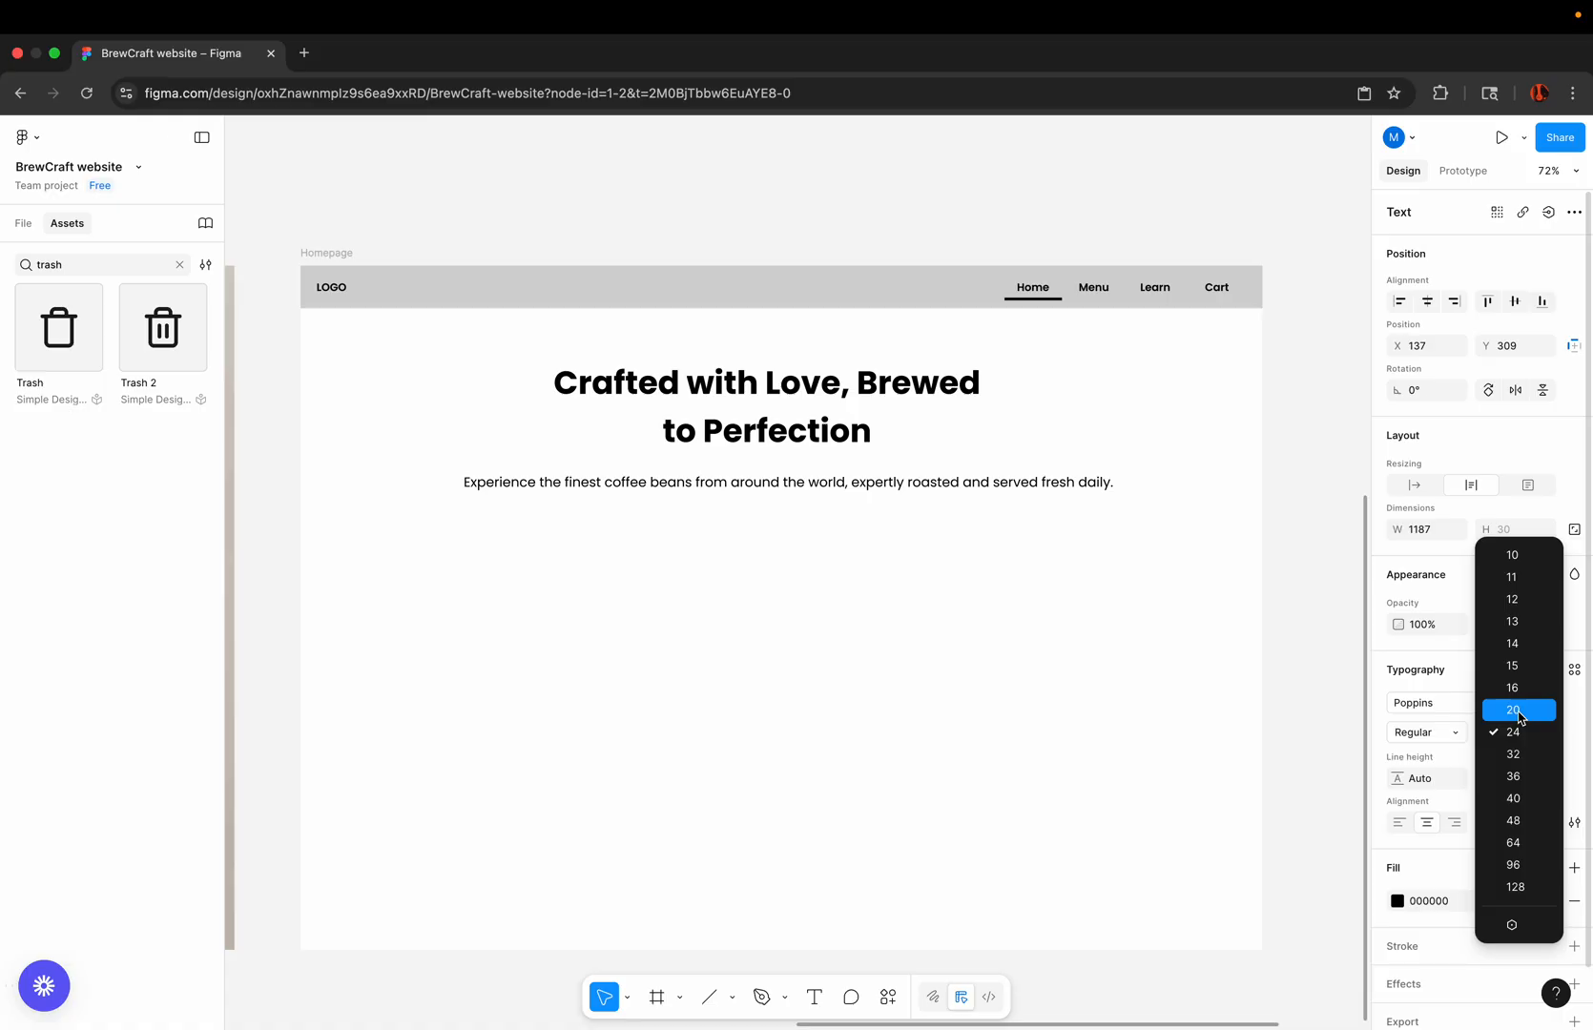
{"action": "left_click", "coordinate": [1519, 710]}
{"action": "scroll", "coordinate": [768, 554], "scroll_direction": "up", "scroll_amount": 5}
{"action": "left_click", "coordinate": [774, 559]}
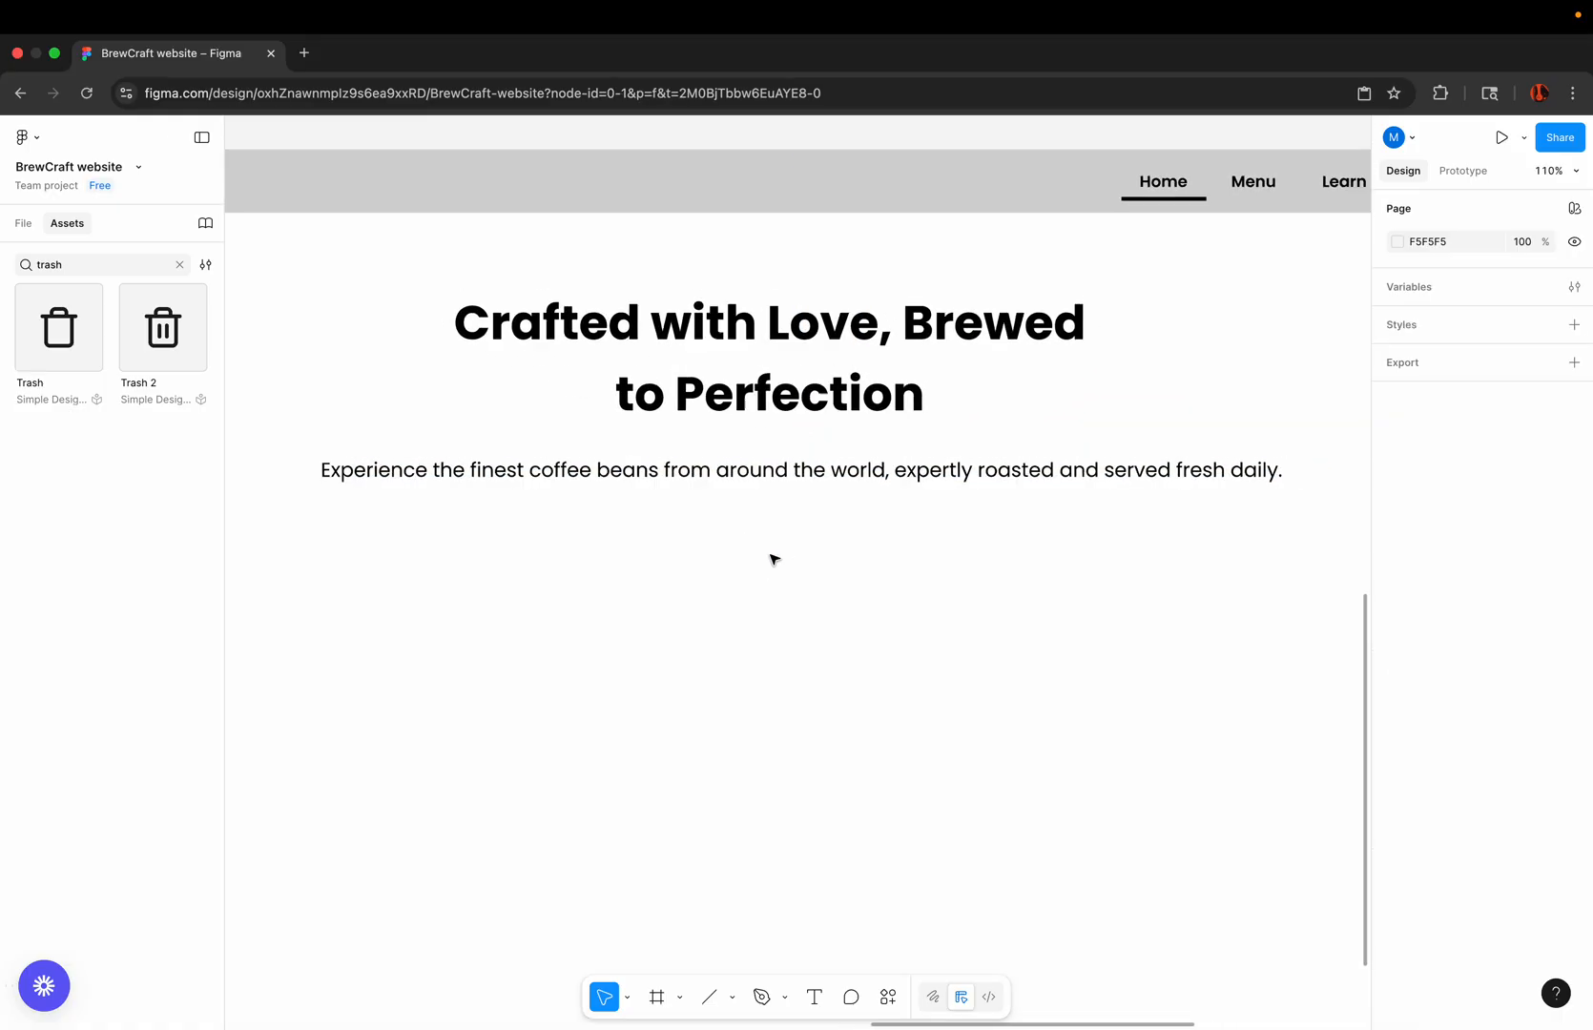
{"action": "scroll", "coordinate": [774, 559], "scroll_direction": "down", "scroll_amount": 4}
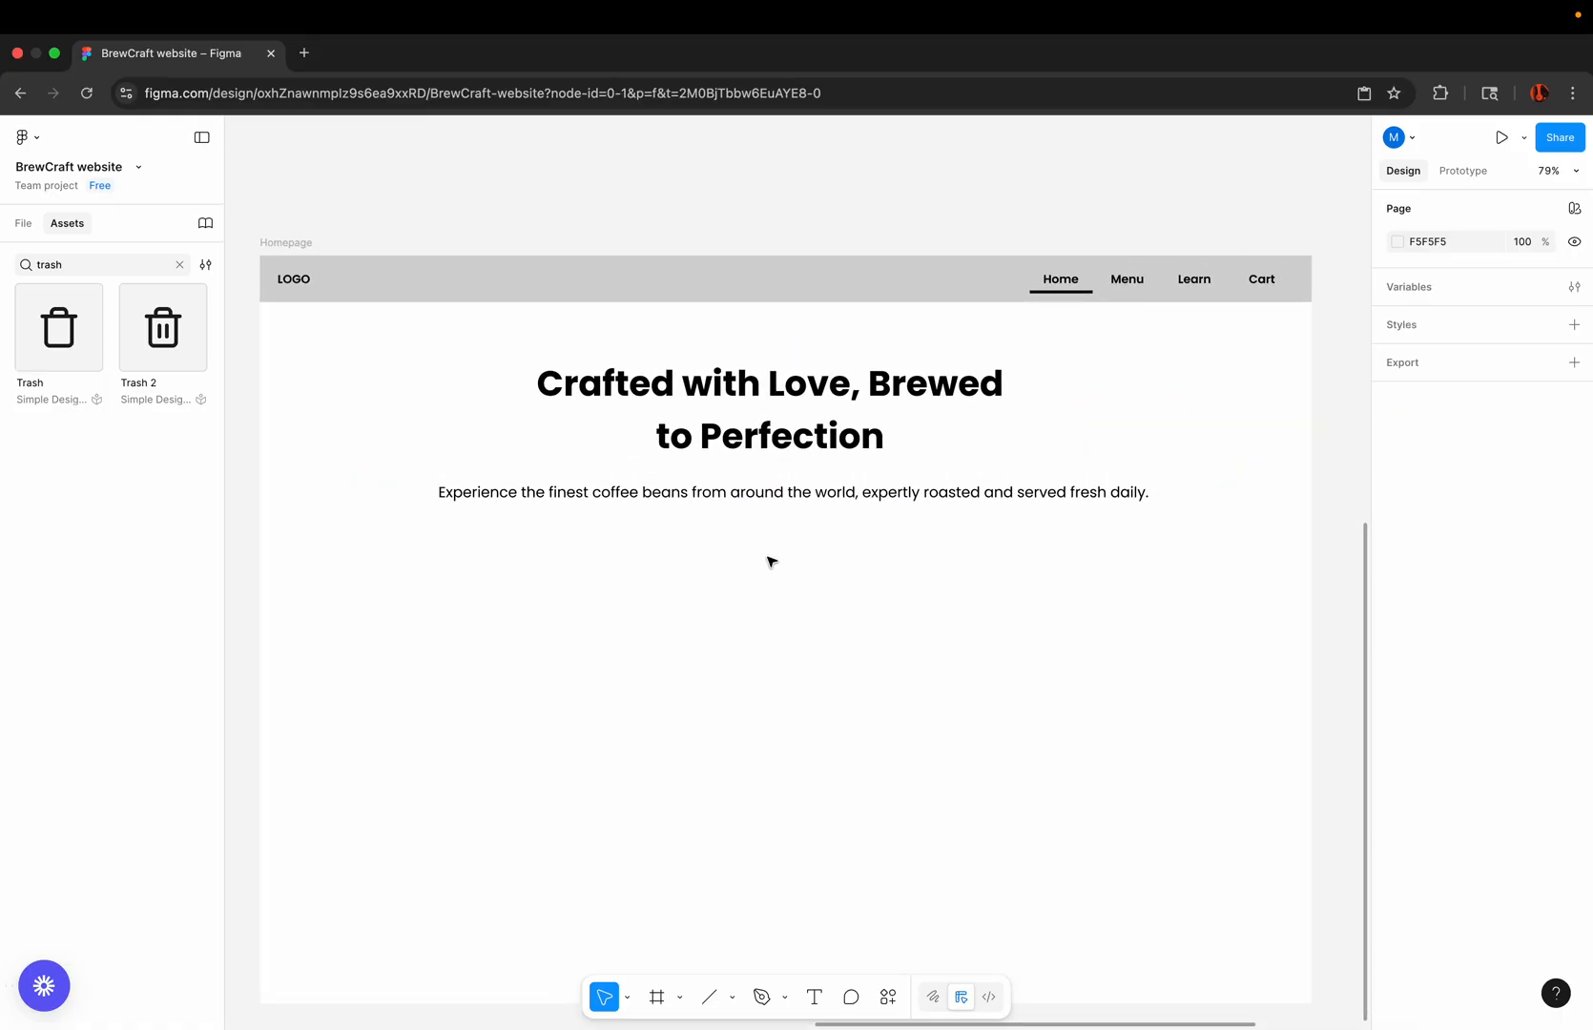
Step: Narrow the description's text box so the text wraps onto two lines, and place it near the centre under the heading
{"action": "scroll", "coordinate": [771, 561], "scroll_direction": "up", "scroll_amount": 4}
{"action": "left_click", "coordinate": [803, 462]}
{"action": "scroll", "coordinate": [803, 462], "scroll_direction": "down", "scroll_amount": 3}
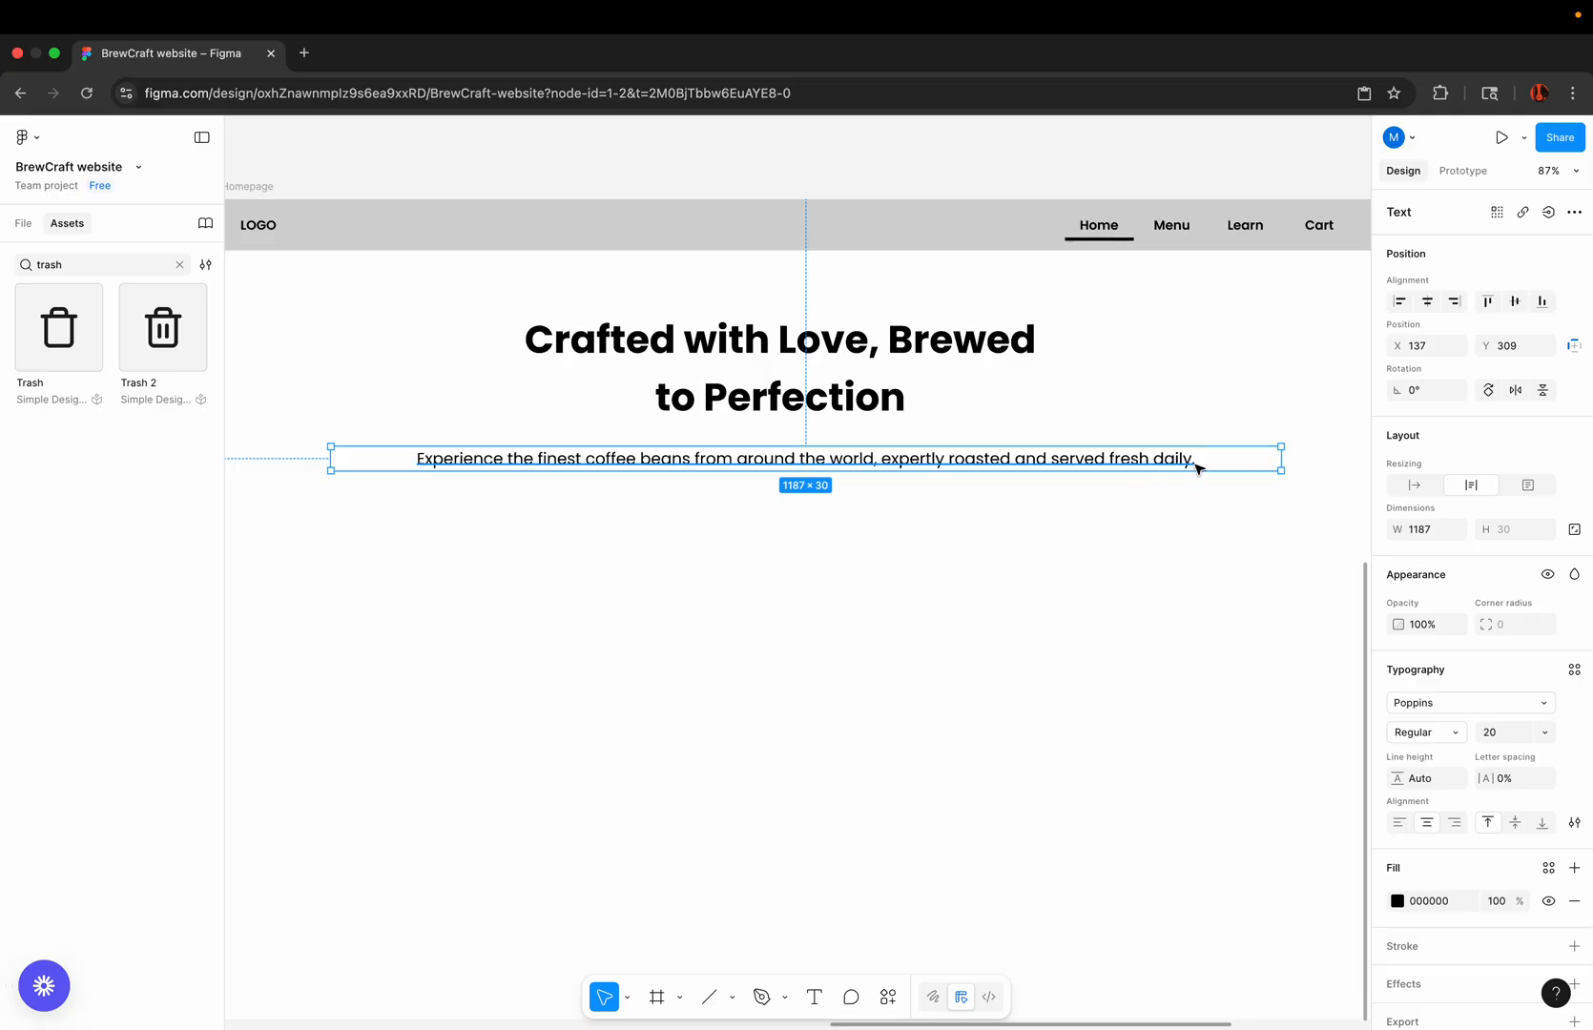
{"action": "left_click_drag", "start_coordinate": [1281, 459], "coordinate": [1006, 463]}
{"action": "scroll", "coordinate": [1006, 462], "scroll_direction": "down", "scroll_amount": 2}
{"action": "left_click", "coordinate": [852, 226]}
{"action": "scroll", "coordinate": [853, 227], "scroll_direction": "down", "scroll_amount": 1}
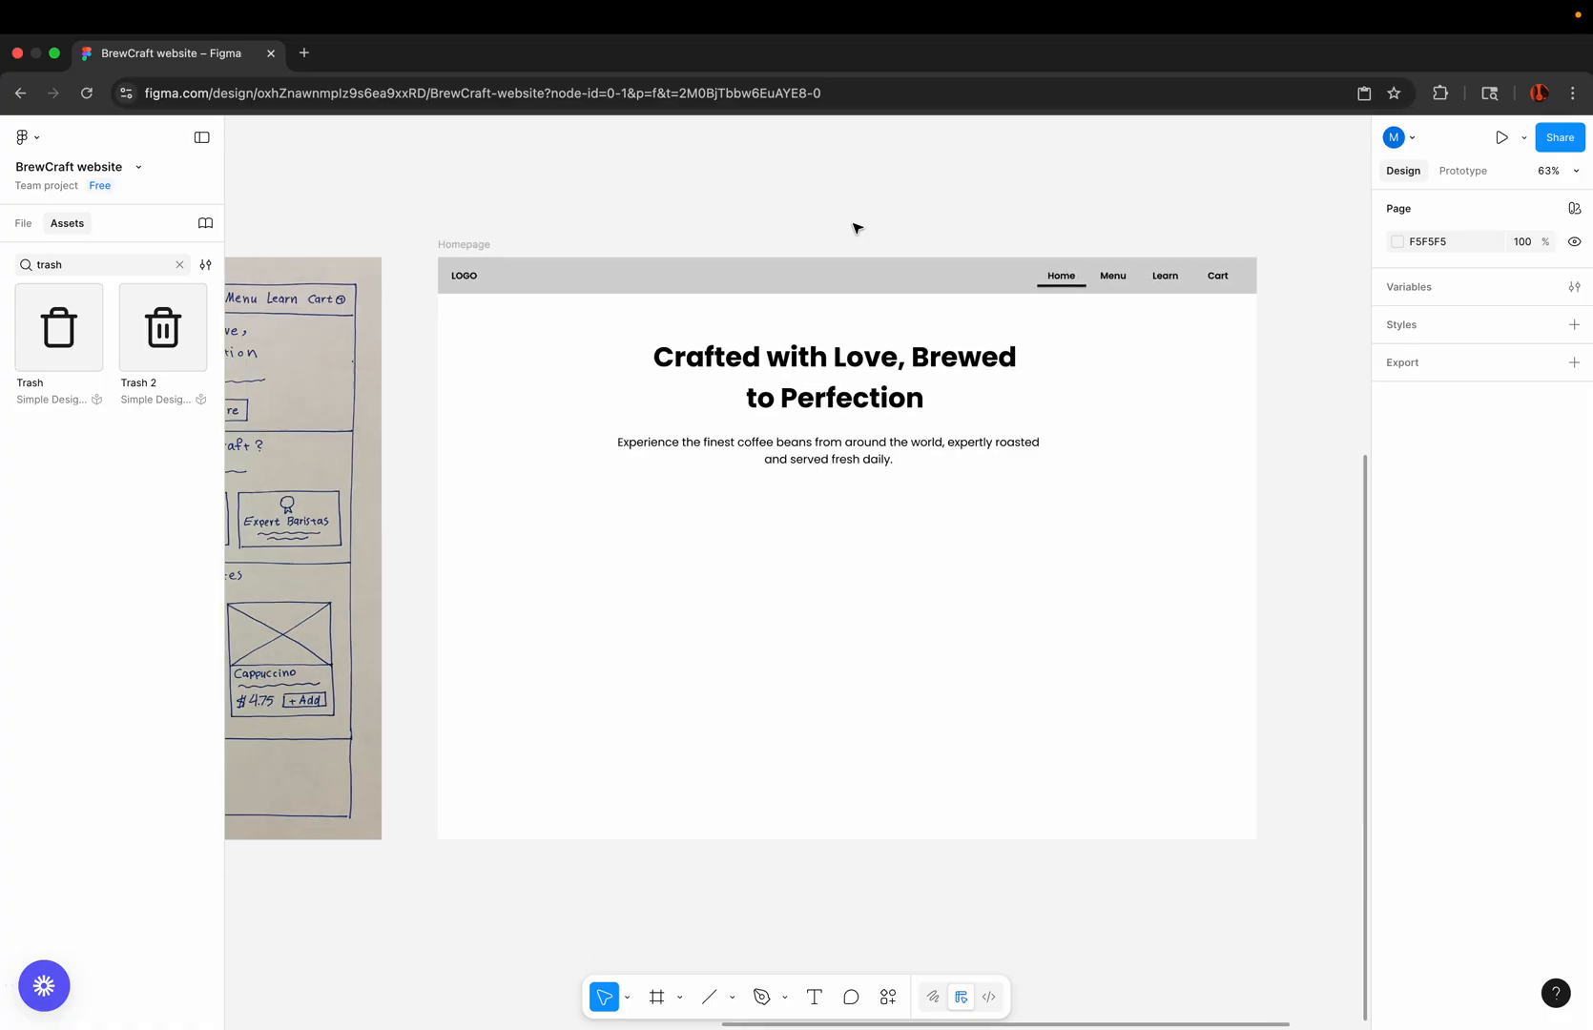
Step: Place a copy of the Button component on the Homepage frame, below the description
{"action": "scroll", "coordinate": [854, 227], "scroll_direction": "down", "scroll_amount": 2}
{"action": "scroll", "coordinate": [839, 488], "scroll_direction": "left", "scroll_amount": 2}
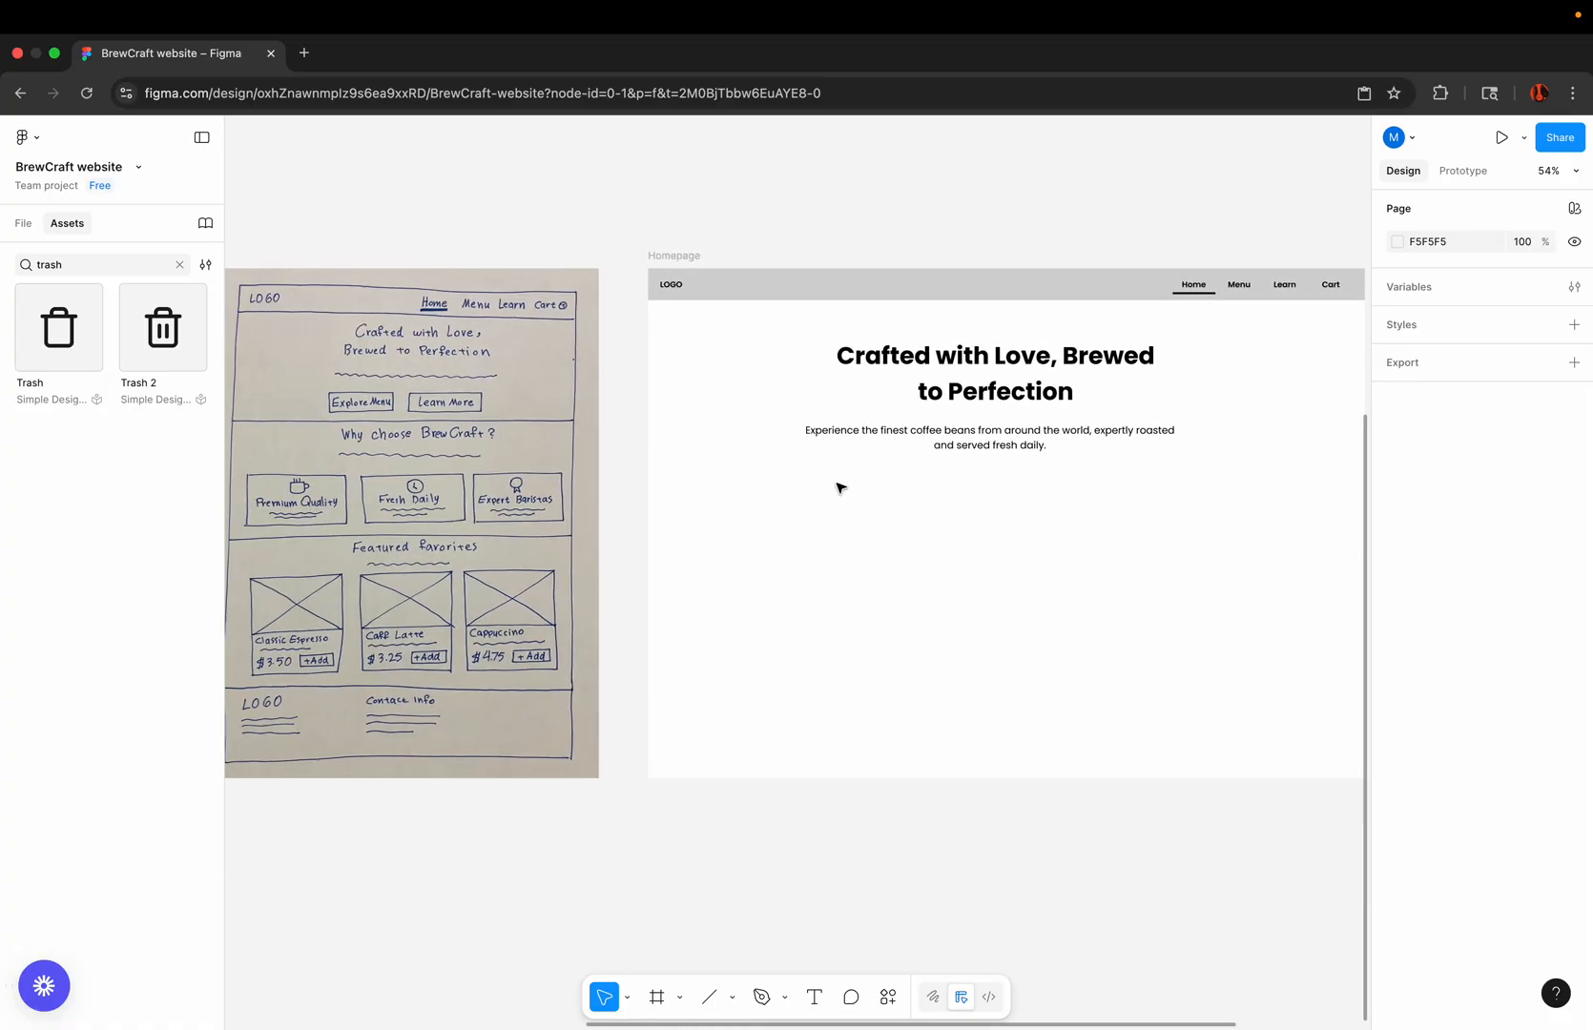
{"action": "scroll", "coordinate": [839, 487], "scroll_direction": "left", "scroll_amount": 1}
{"action": "scroll", "coordinate": [840, 487], "scroll_direction": "up", "scroll_amount": 1}
{"action": "scroll", "coordinate": [881, 558], "scroll_direction": "down", "scroll_amount": 3}
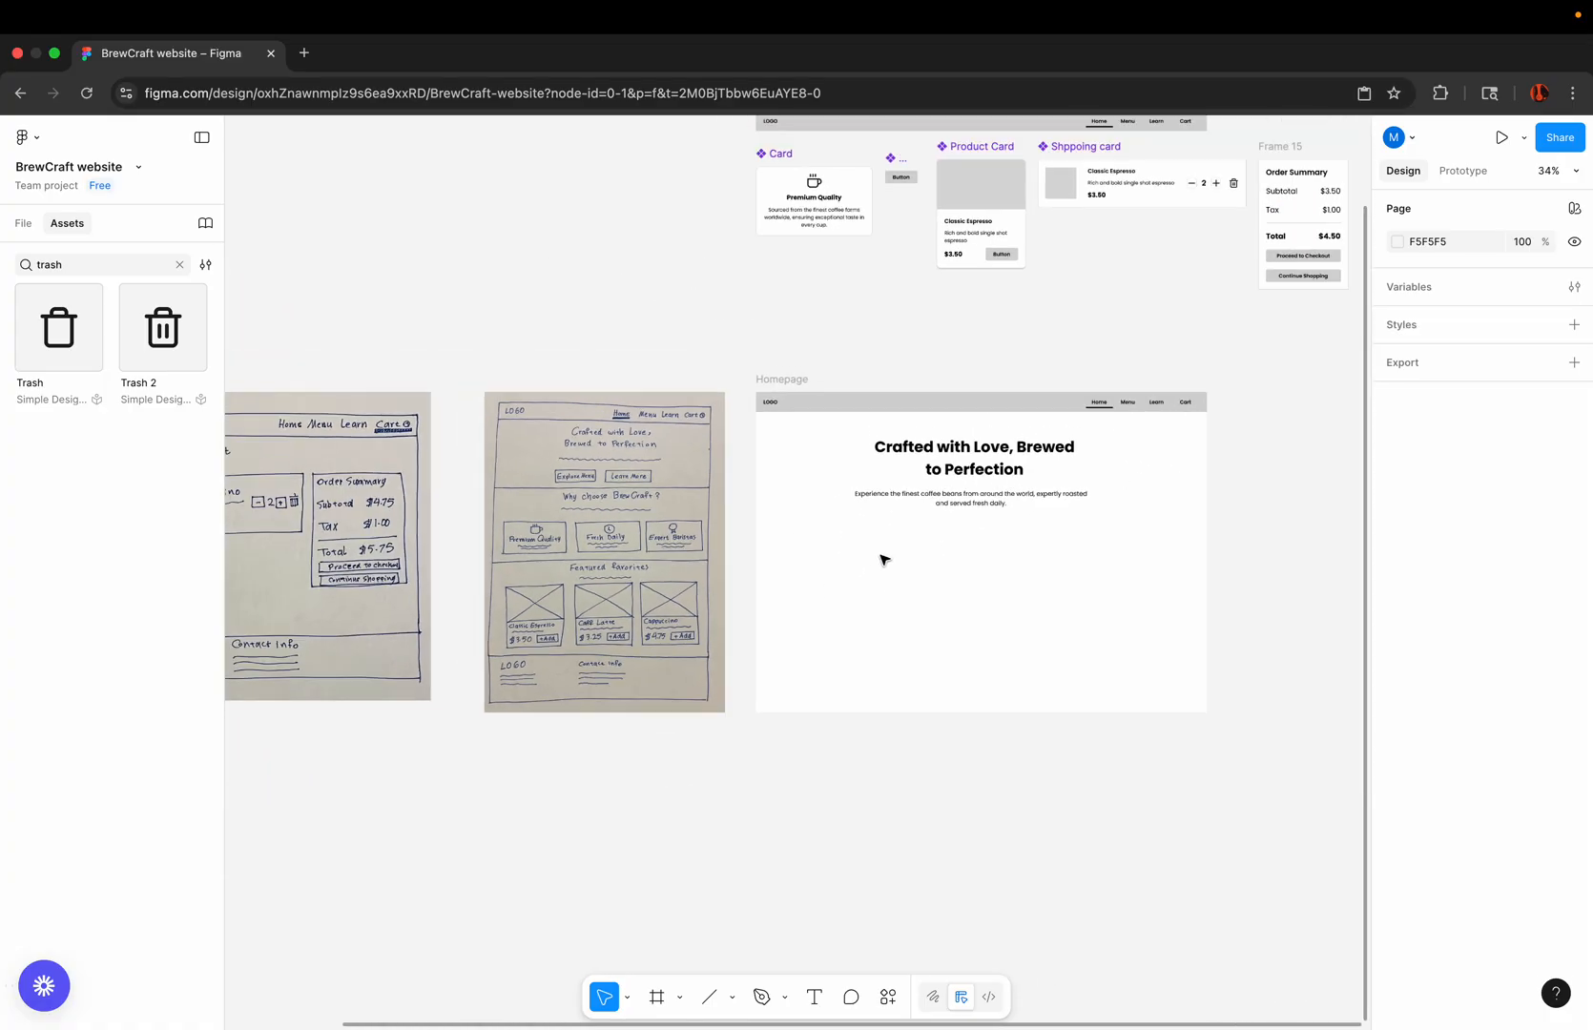
{"action": "scroll", "coordinate": [882, 558], "scroll_direction": "up", "scroll_amount": 2}
{"action": "scroll", "coordinate": [882, 558], "scroll_direction": "right", "scroll_amount": 2}
{"action": "left_click", "coordinate": [757, 284]}
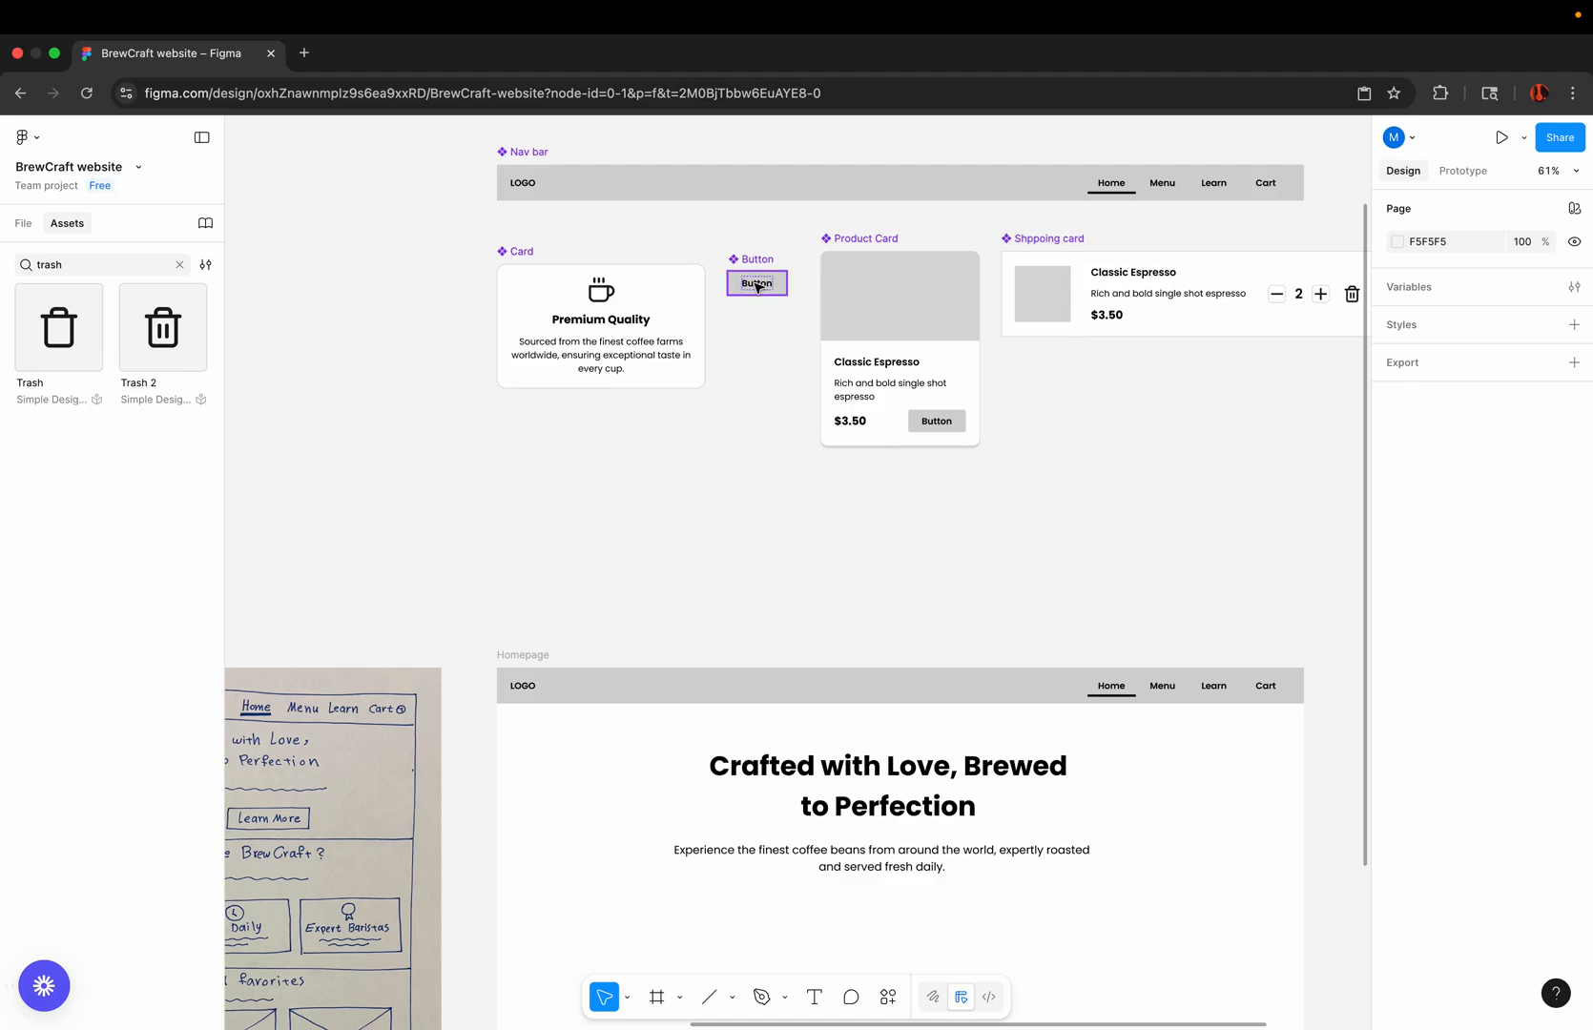
{"action": "left_click_drag", "start_coordinate": [750, 287], "coordinate": [825, 921]}
Step: Duplicate the Homepage button beside the original at about X 661, Y 422
{"action": "scroll", "coordinate": [823, 922], "scroll_direction": "down", "scroll_amount": 3}
{"action": "scroll", "coordinate": [864, 722], "scroll_direction": "up", "scroll_amount": 2}
{"action": "scroll", "coordinate": [864, 722], "scroll_direction": "up", "scroll_amount": 3}
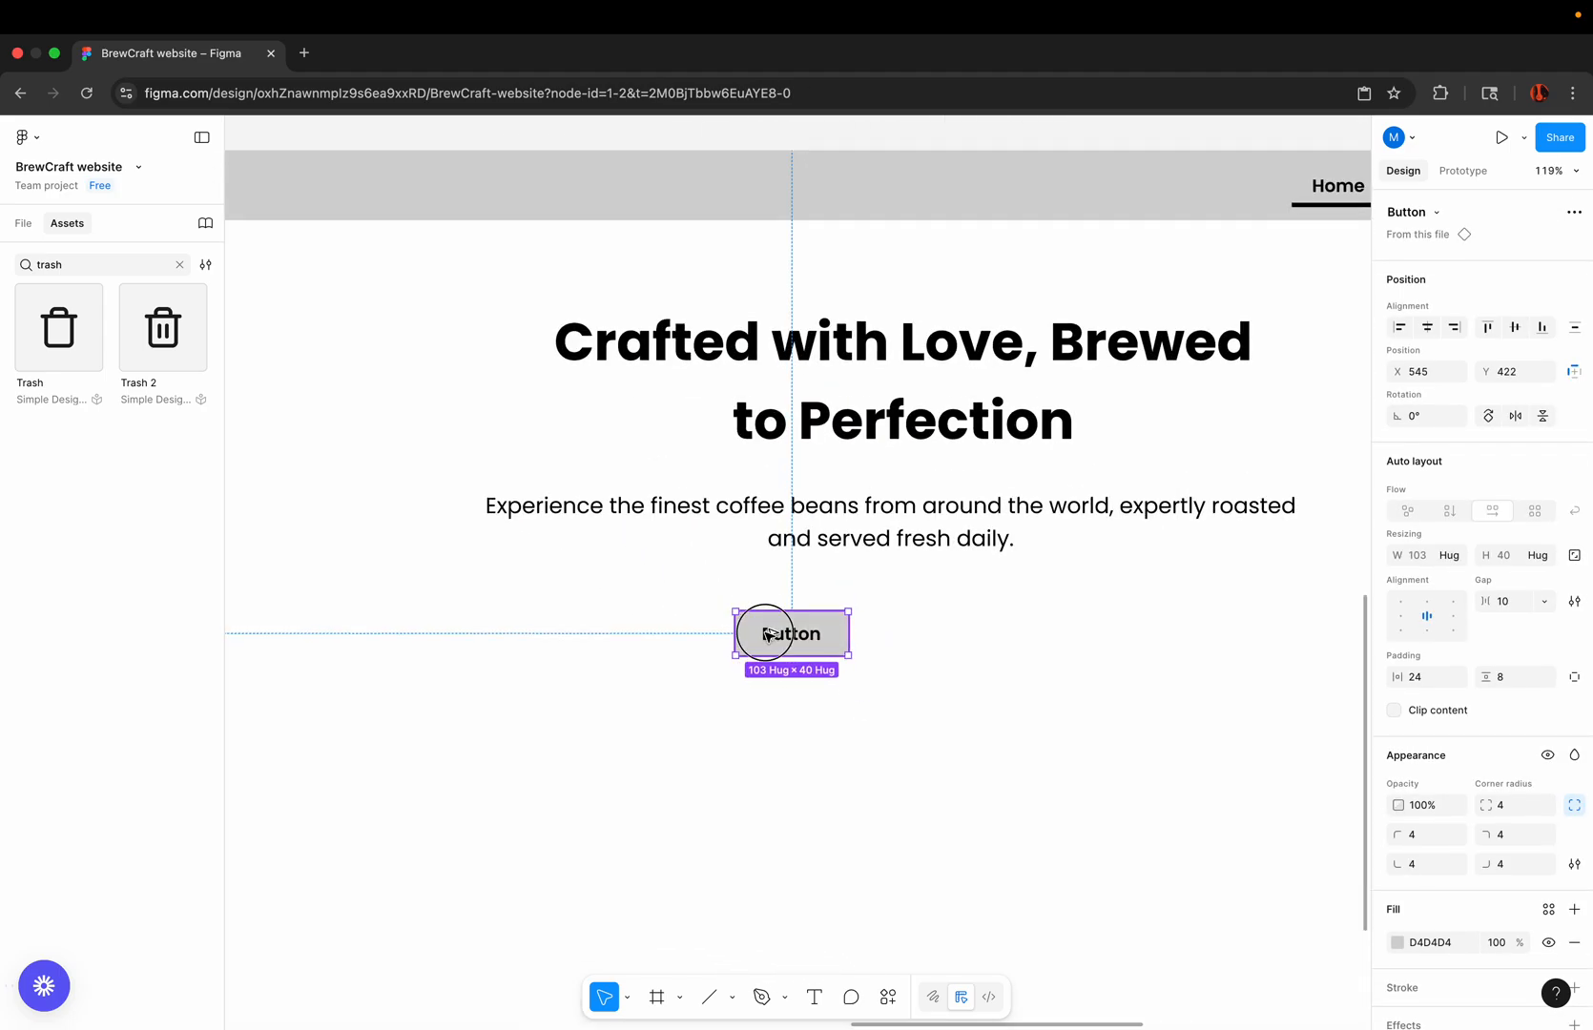
{"action": "left_click_drag", "start_coordinate": [786, 633], "coordinate": [897, 633]}
{"action": "scroll", "coordinate": [894, 633], "scroll_direction": "down", "scroll_amount": 5}
{"action": "scroll", "coordinate": [894, 634], "scroll_direction": "up", "scroll_amount": 2}
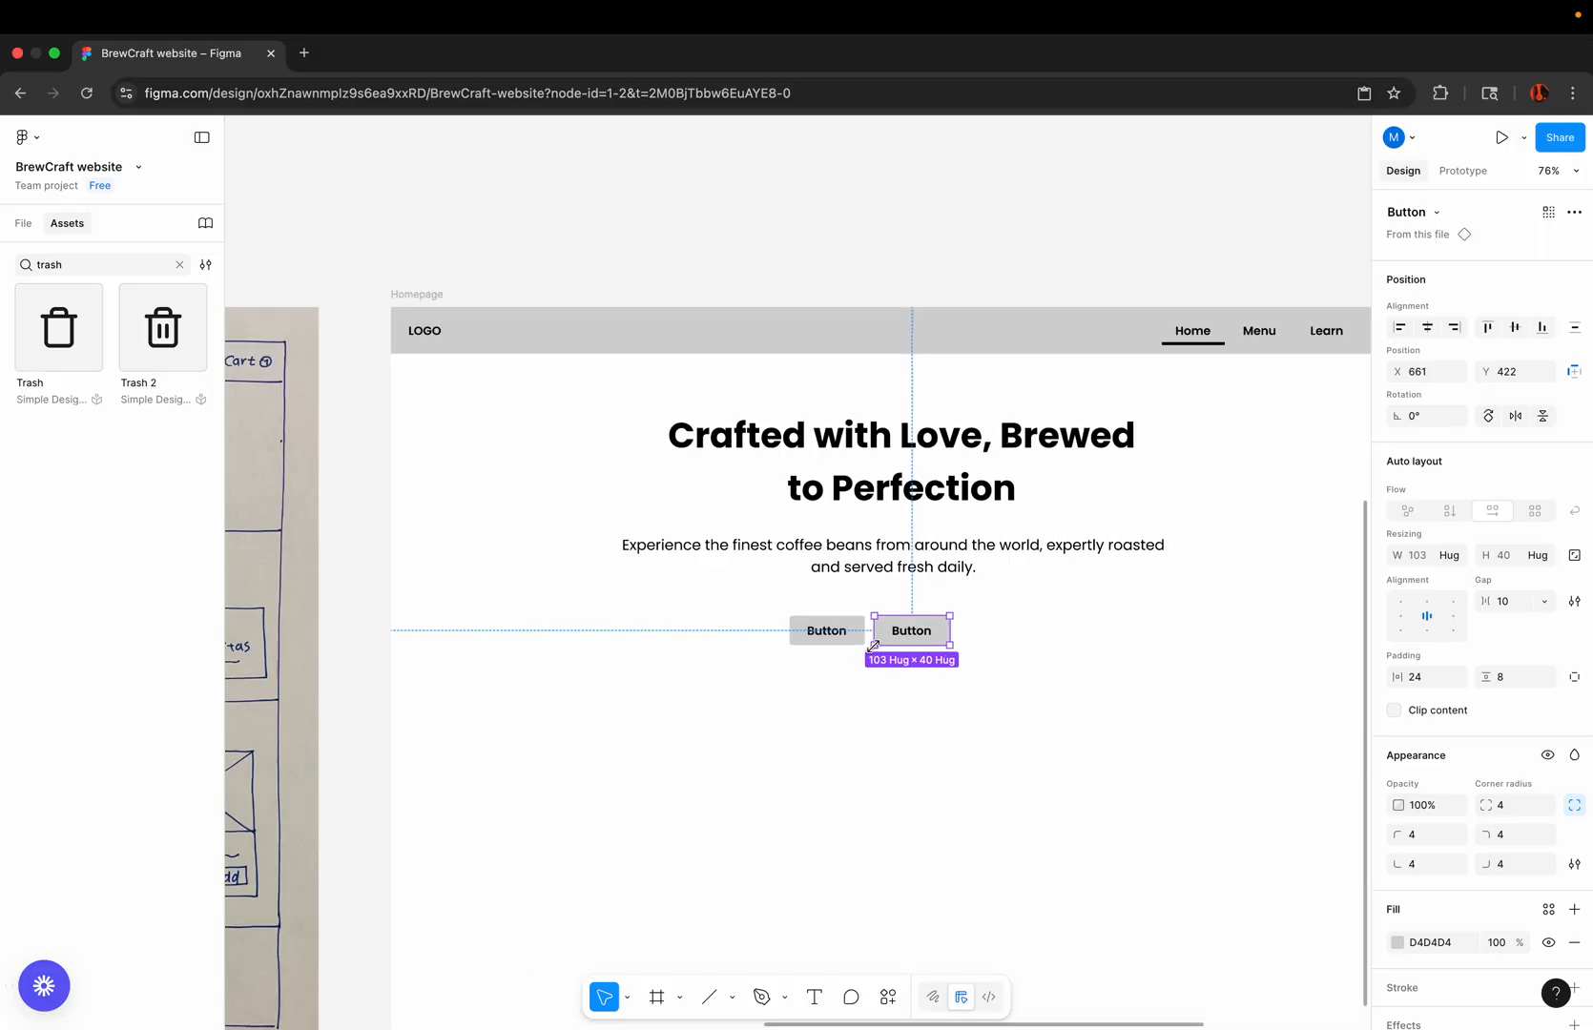
{"action": "left_click", "coordinate": [862, 691]}
Step: Wrap both hero buttons in a horizontal auto layout frame with a gap of 12
{"action": "scroll", "coordinate": [878, 646], "scroll_direction": "up", "scroll_amount": 5}
{"action": "left_click", "coordinate": [825, 614]}
{"action": "left_click", "coordinate": [1006, 619], "text": "shift"}
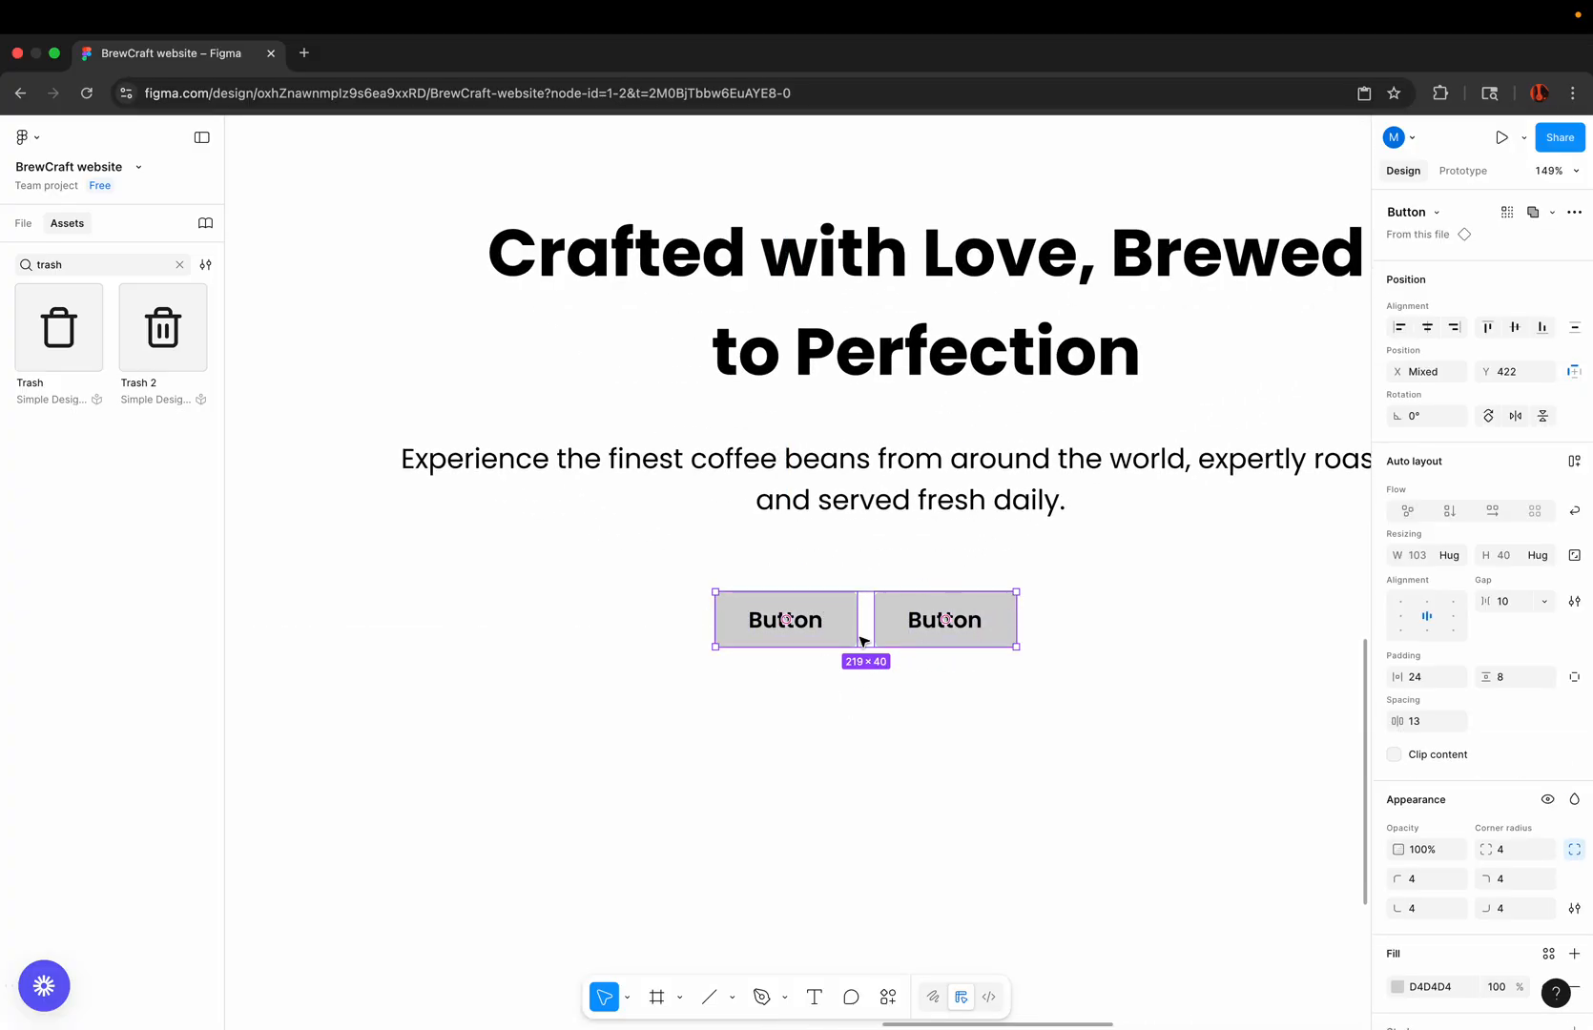
{"action": "left_click", "coordinate": [1574, 461]}
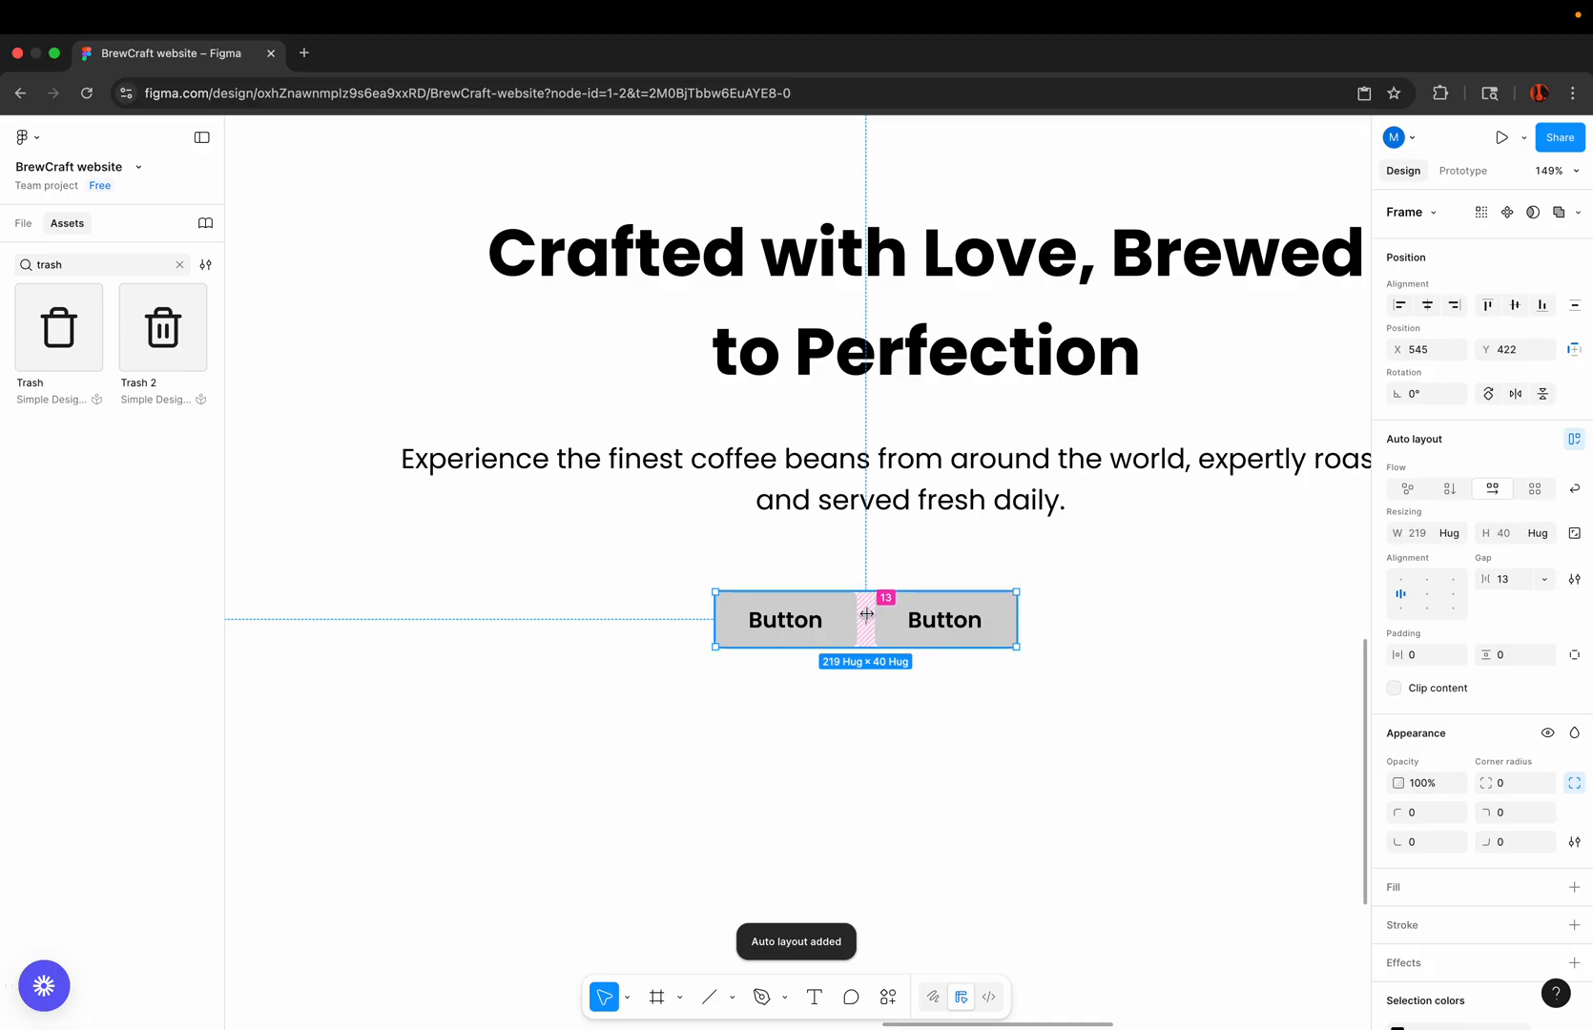
{"action": "left_click", "coordinate": [1508, 579]}
{"action": "type", "text": "12"}
{"action": "key", "text": "Return"}
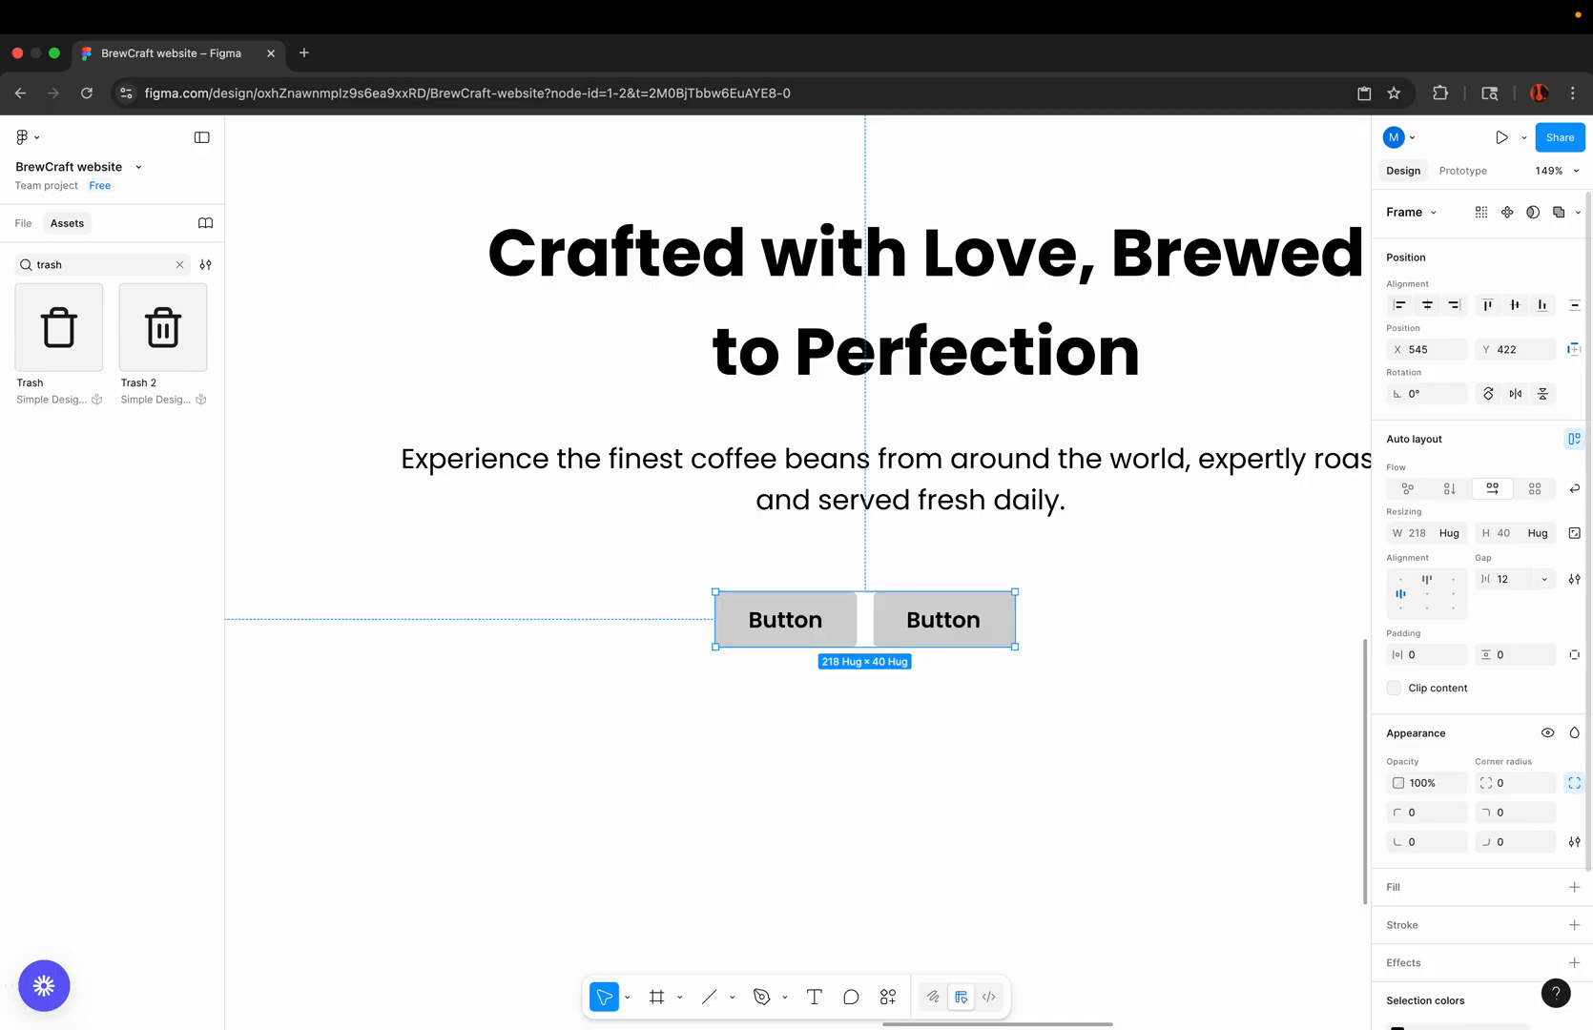
Step: Move the button group to about X 578, Y 418, centred beneath the description
{"action": "scroll", "coordinate": [877, 601], "scroll_direction": "down", "scroll_amount": 5}
{"action": "left_click", "coordinate": [907, 672]}
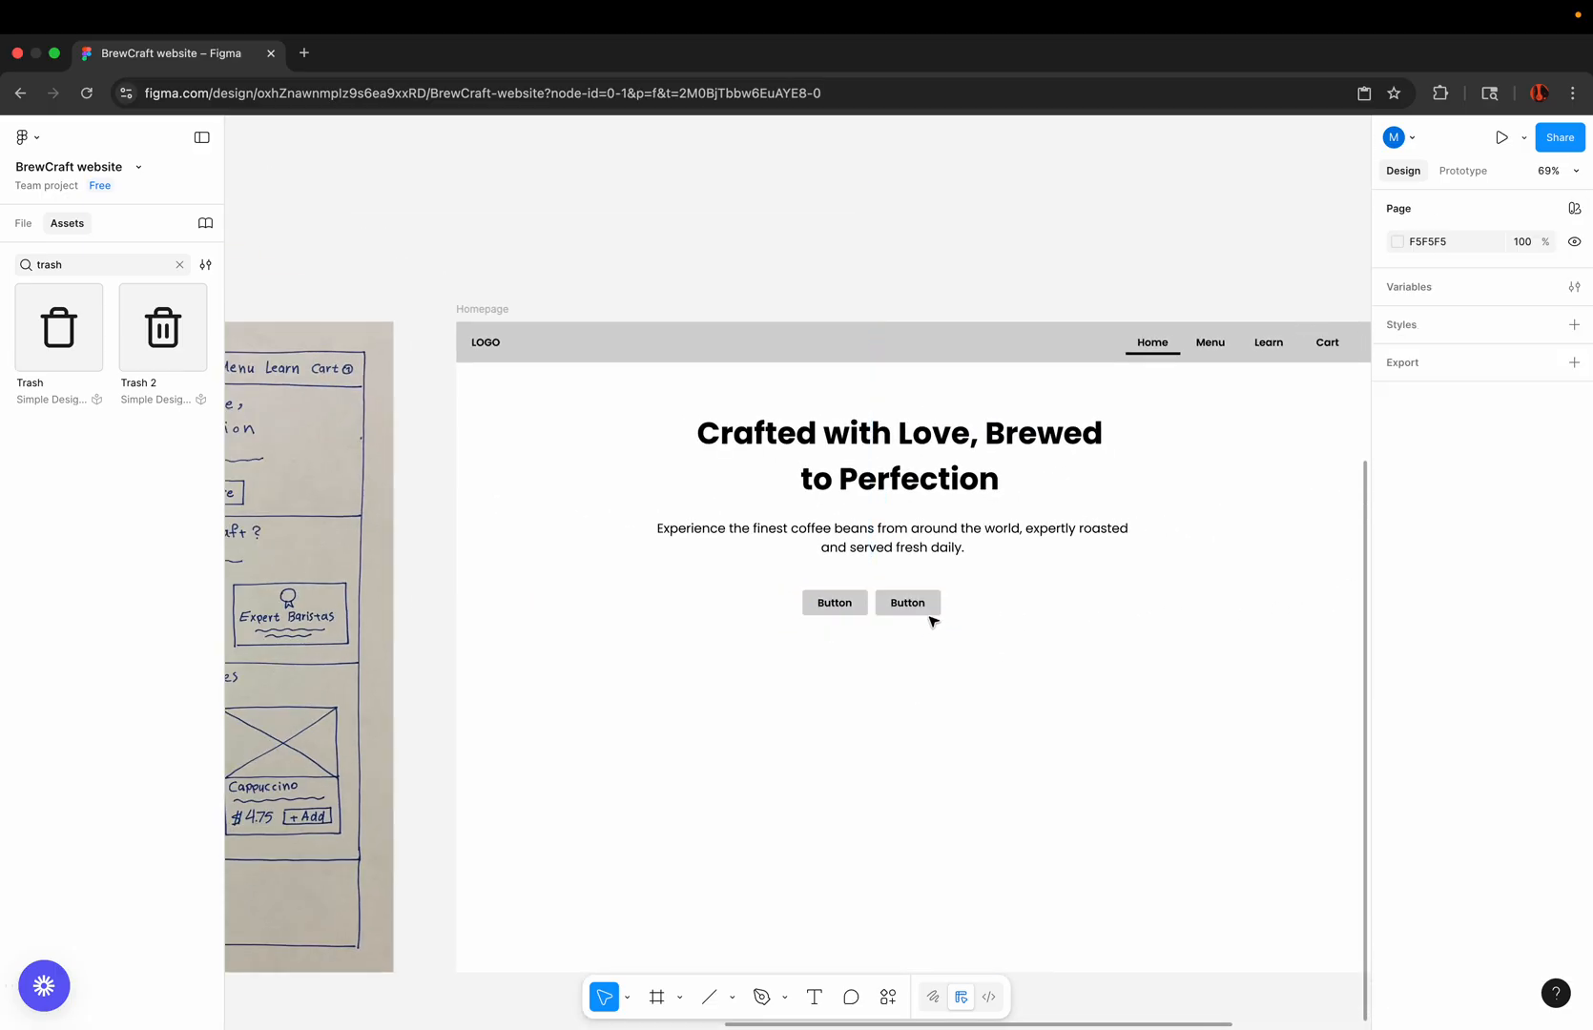
{"action": "left_click_drag", "start_coordinate": [926, 606], "coordinate": [947, 602]}
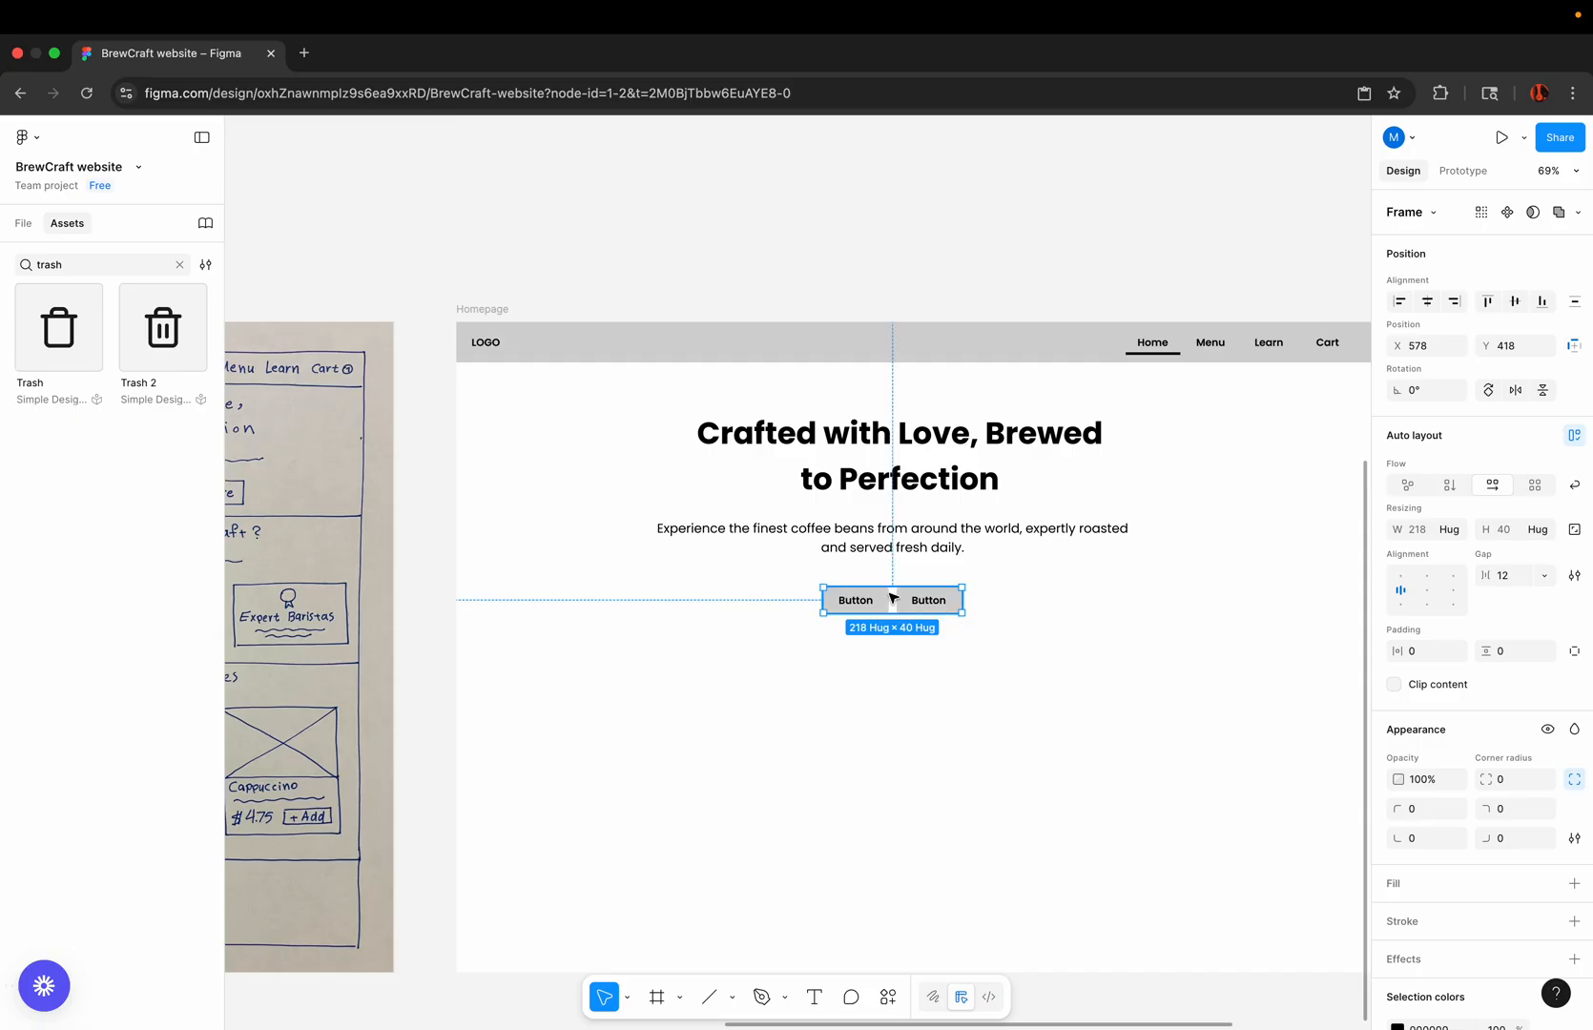
{"action": "scroll", "coordinate": [891, 596], "scroll_direction": "up", "scroll_amount": 6}
{"action": "scroll", "coordinate": [899, 584], "scroll_direction": "down", "scroll_amount": 6}
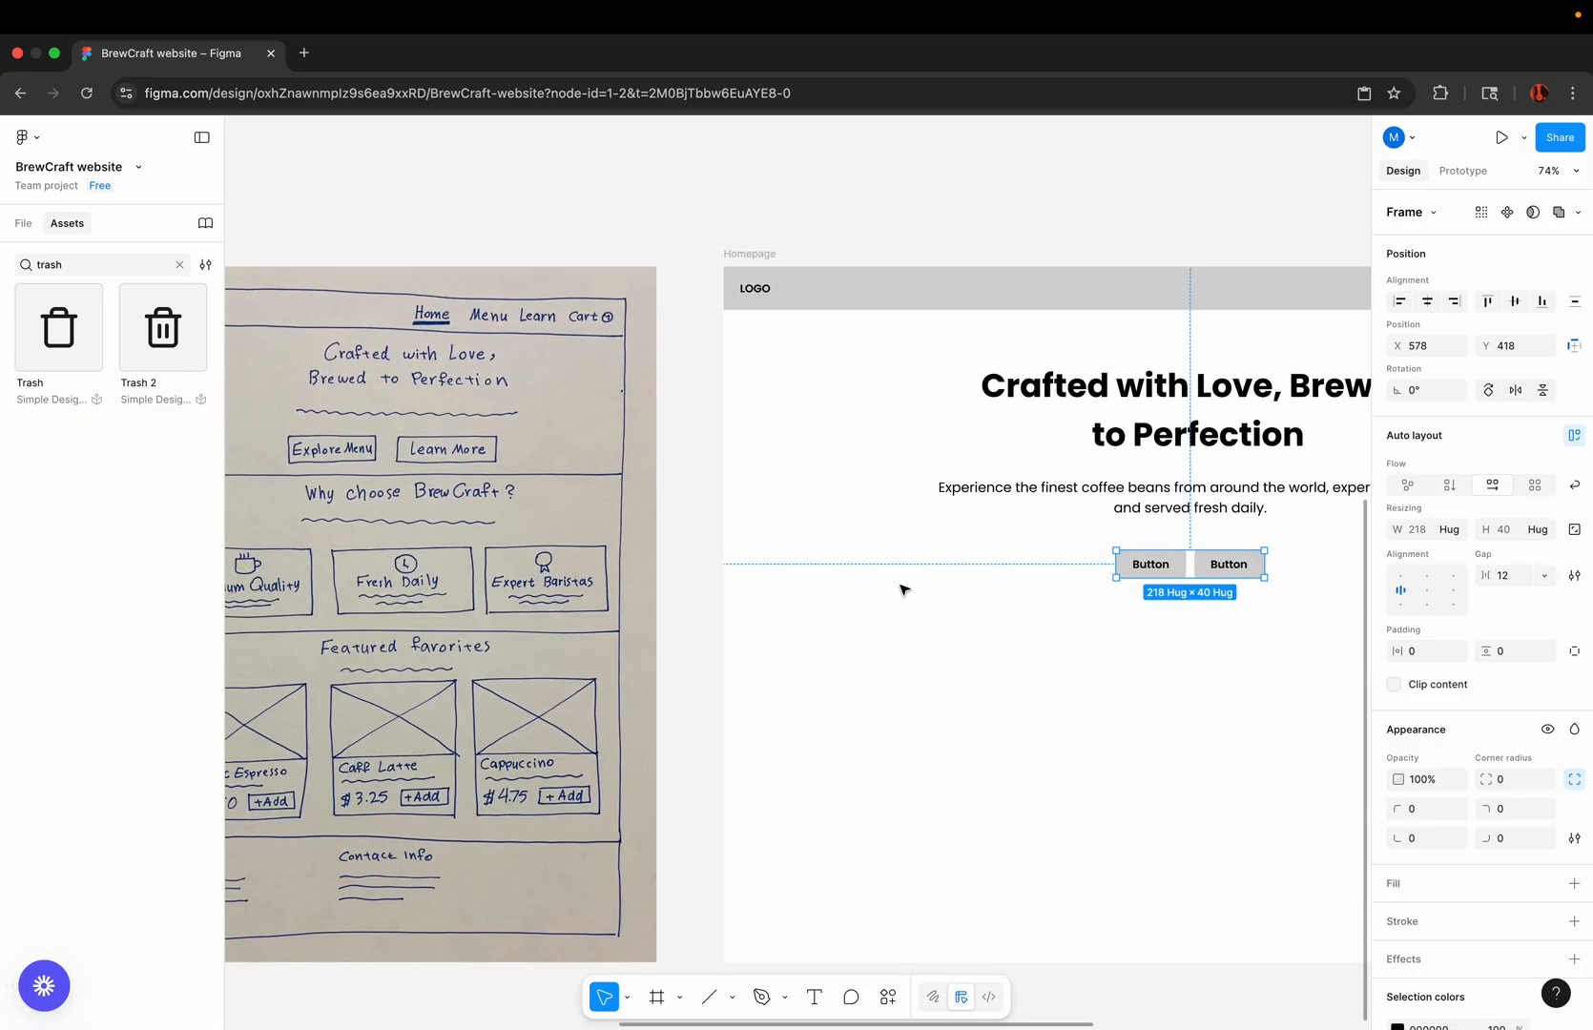
Step: Change the first hero button's label to "Explore Menu"
{"action": "double_click", "coordinate": [1150, 563]}
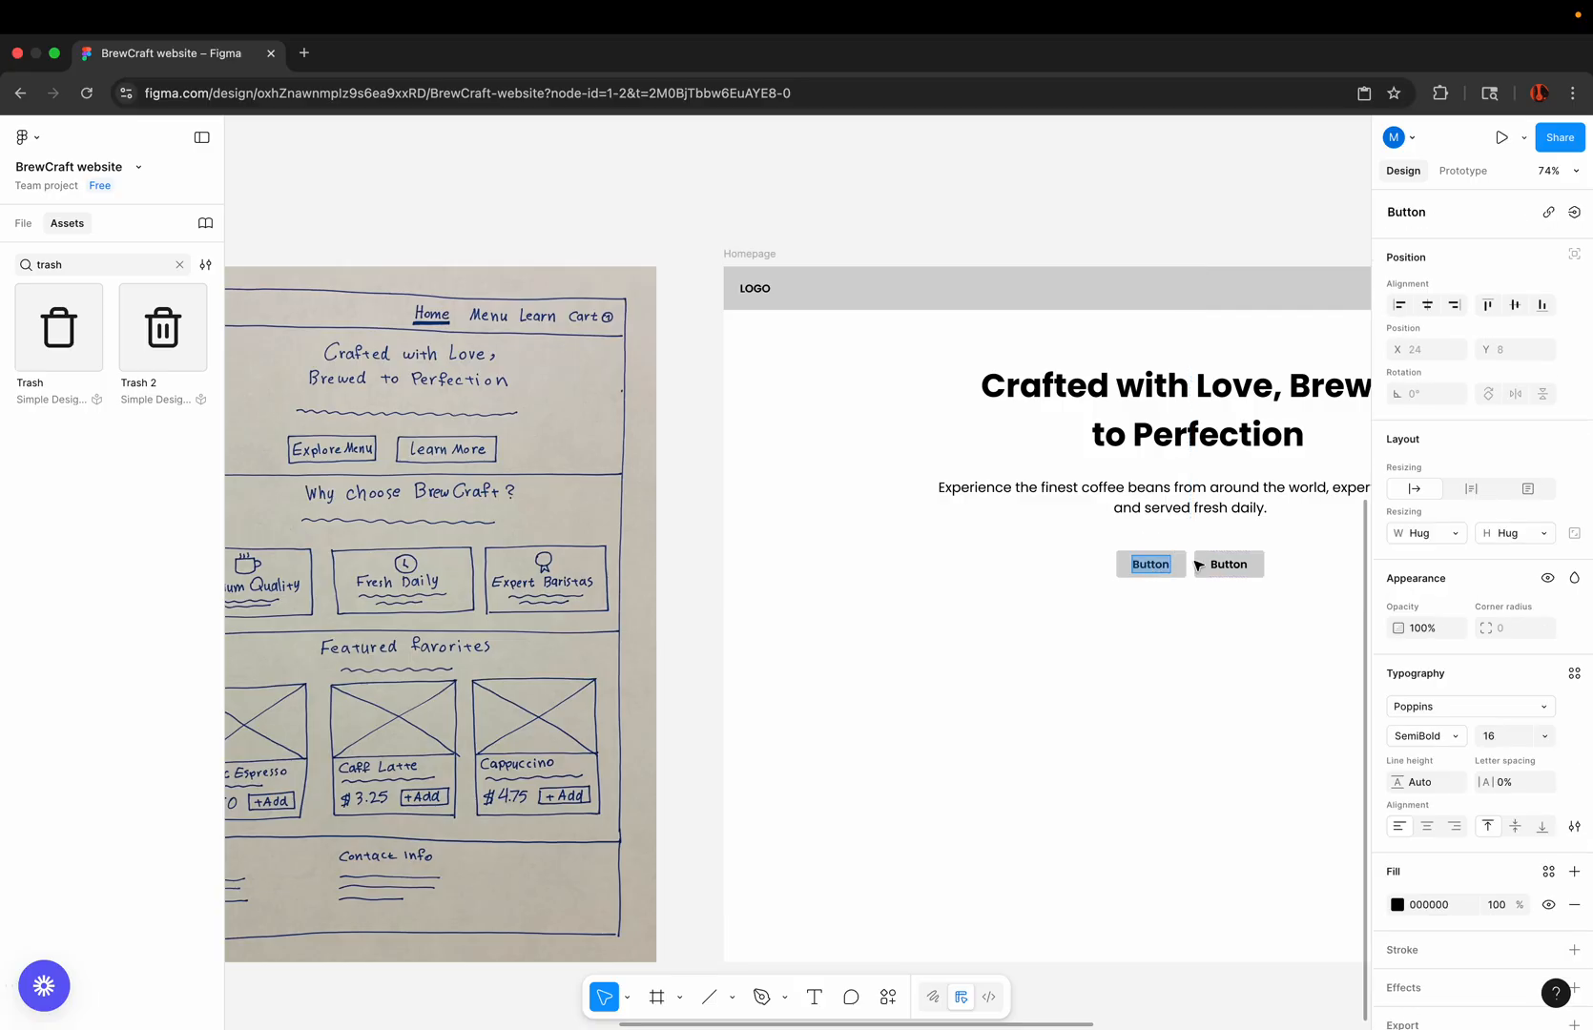
{"action": "scroll", "coordinate": [1199, 564], "scroll_direction": "up", "scroll_amount": 4}
{"action": "type", "text": "E"}
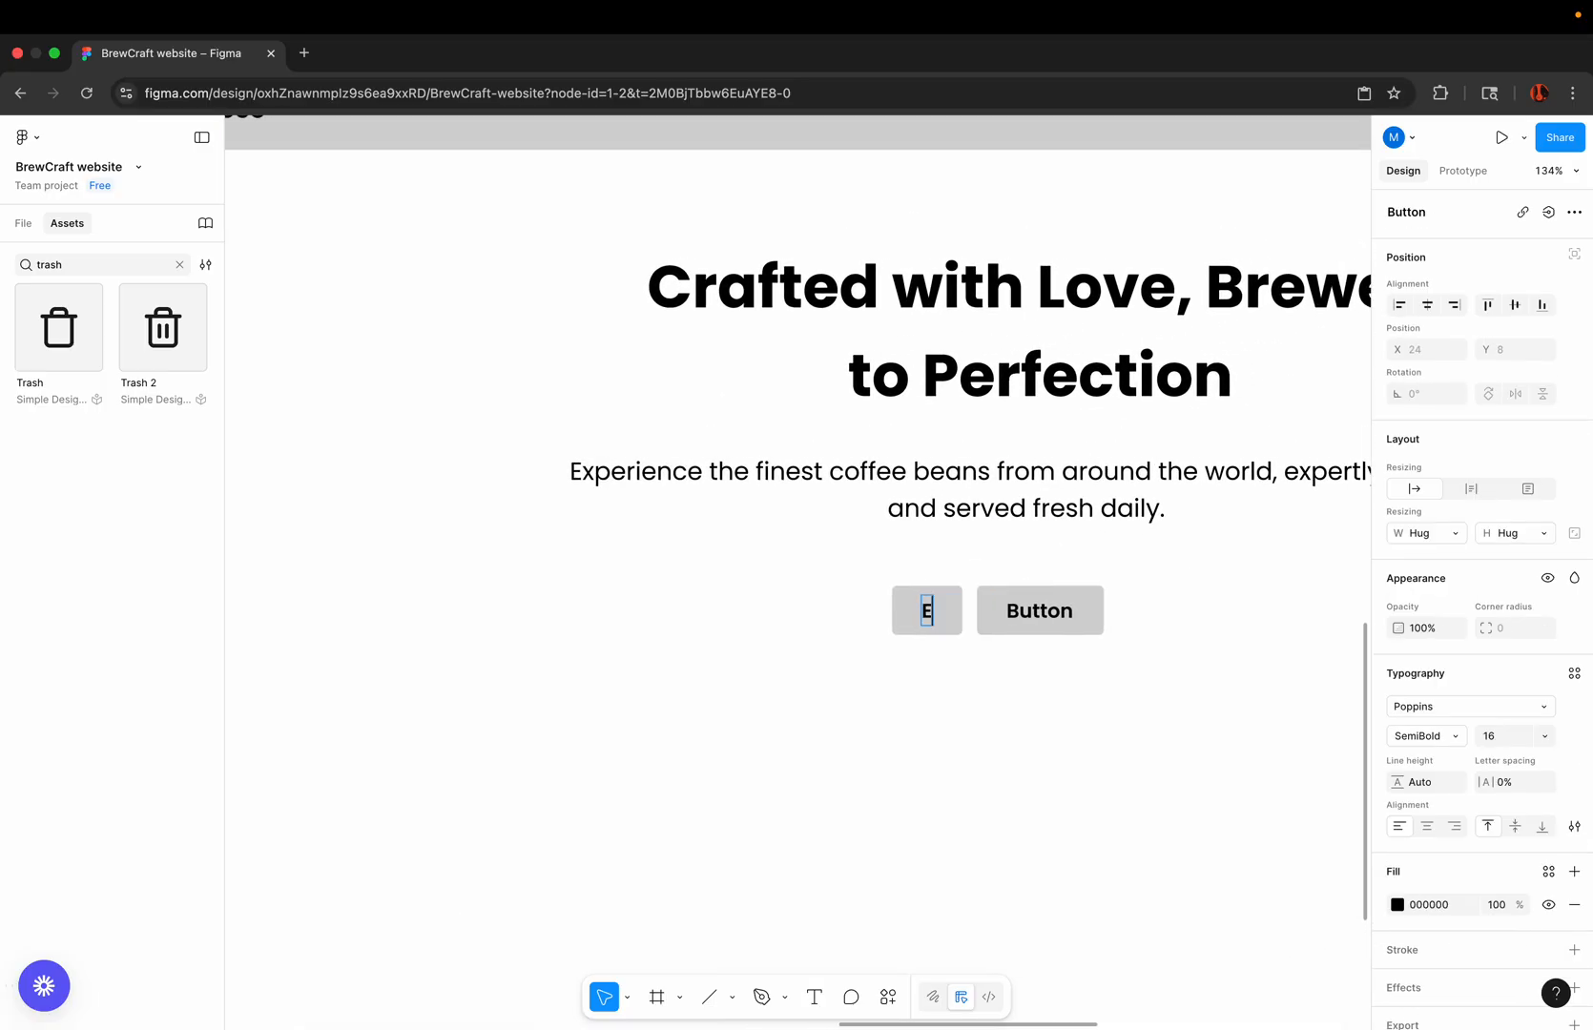
{"action": "type", "text": "xplore Men"}
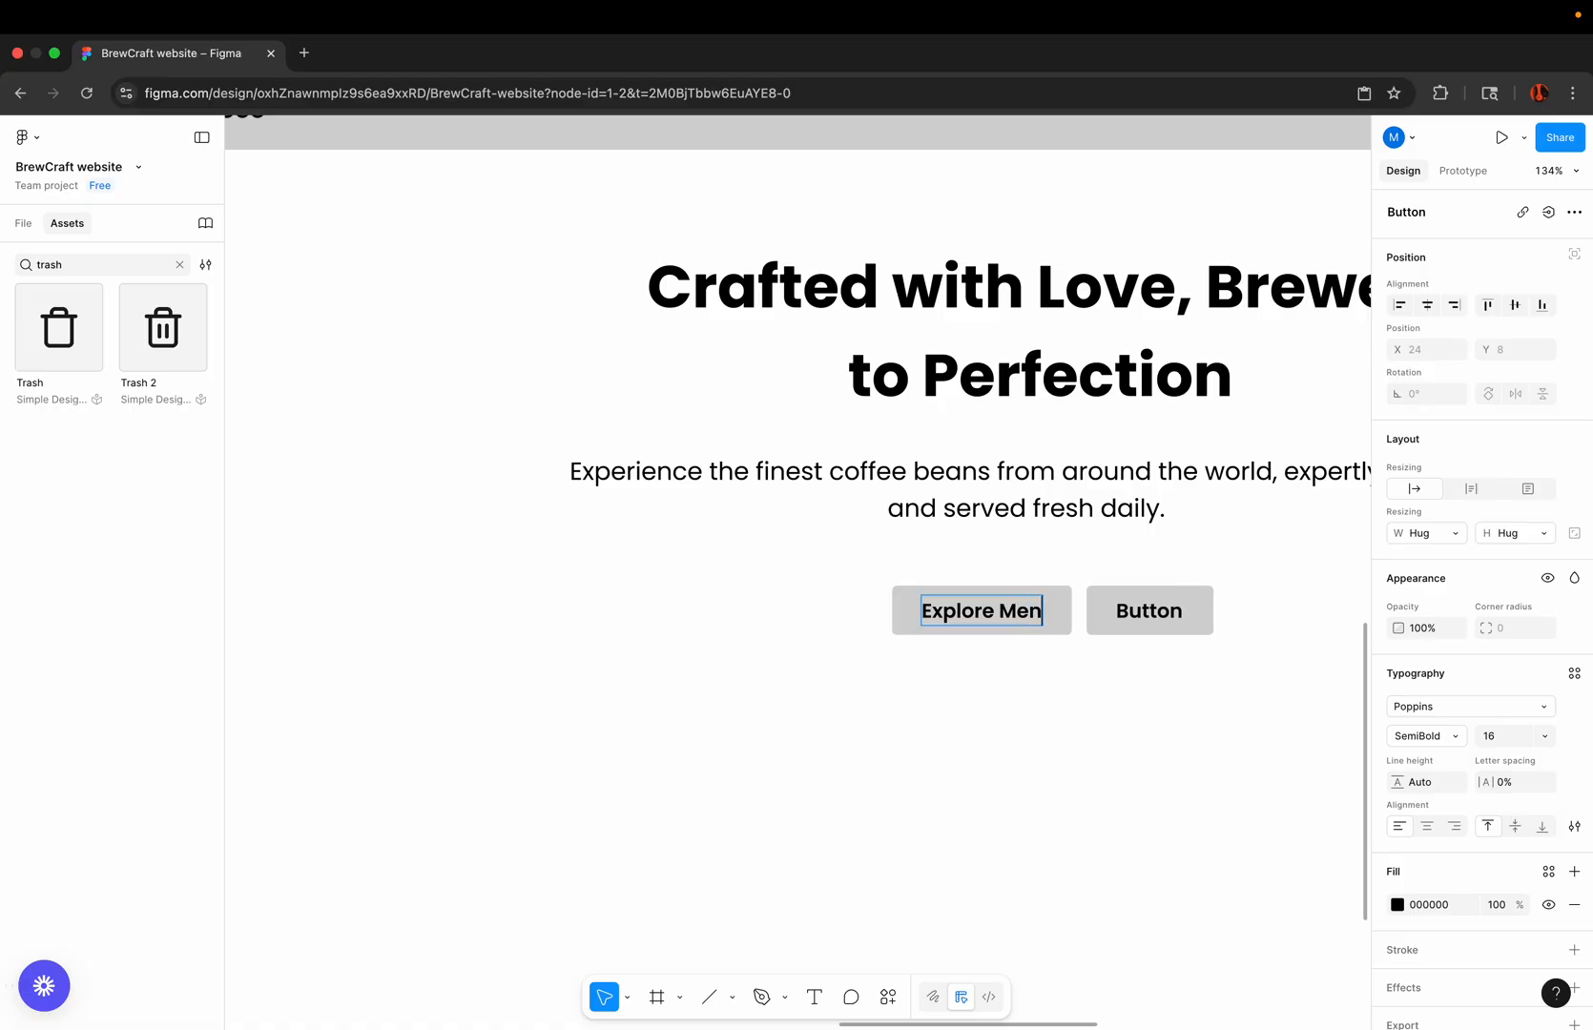
{"action": "type", "text": "u"}
Step: Change the second hero button's label to "Learn More"
{"action": "double_click", "coordinate": [1171, 611]}
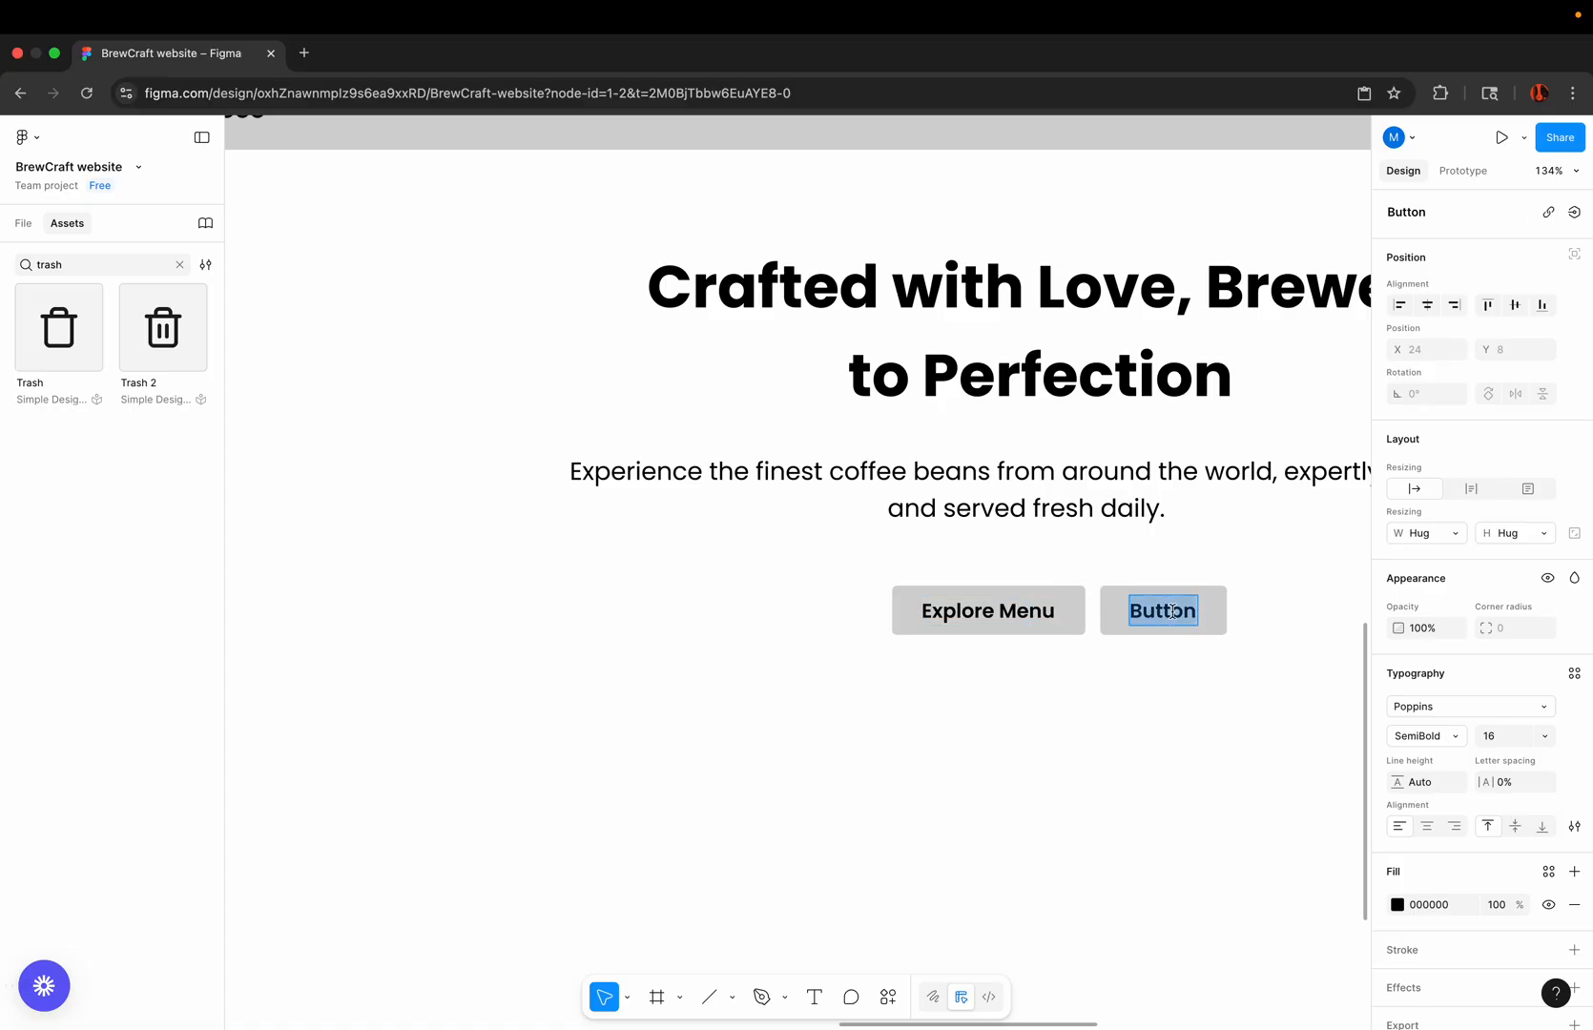
{"action": "type", "text": "Lear"}
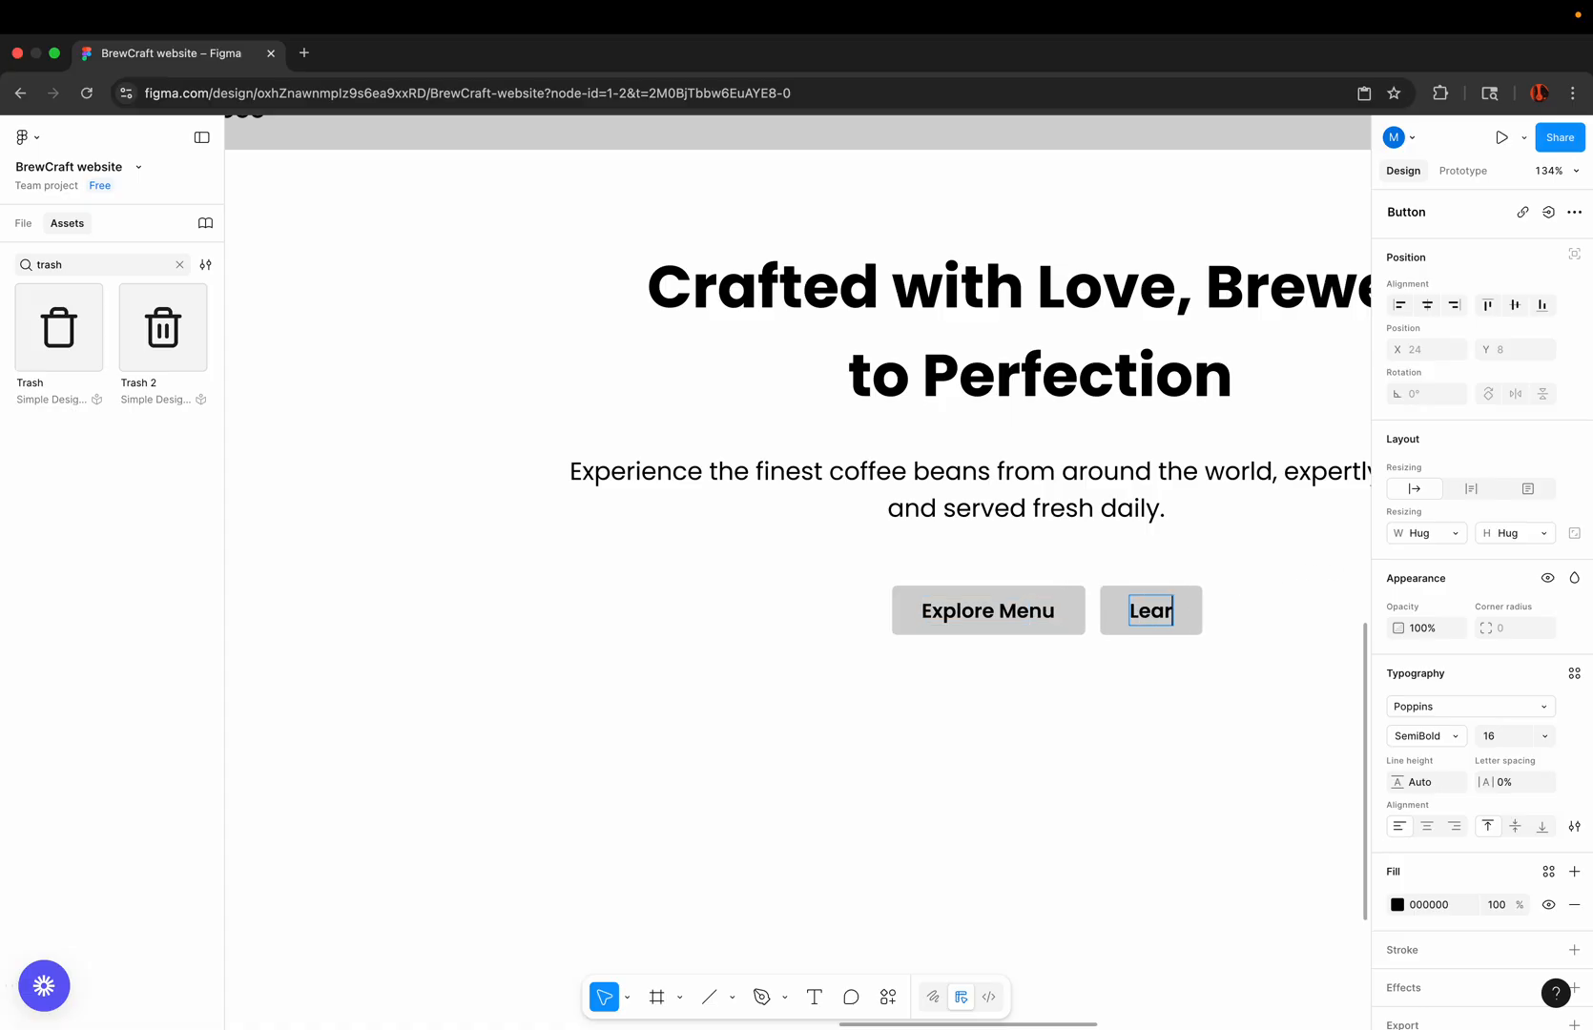
{"action": "type", "text": "n More"}
{"action": "left_click", "coordinate": [1039, 693]}
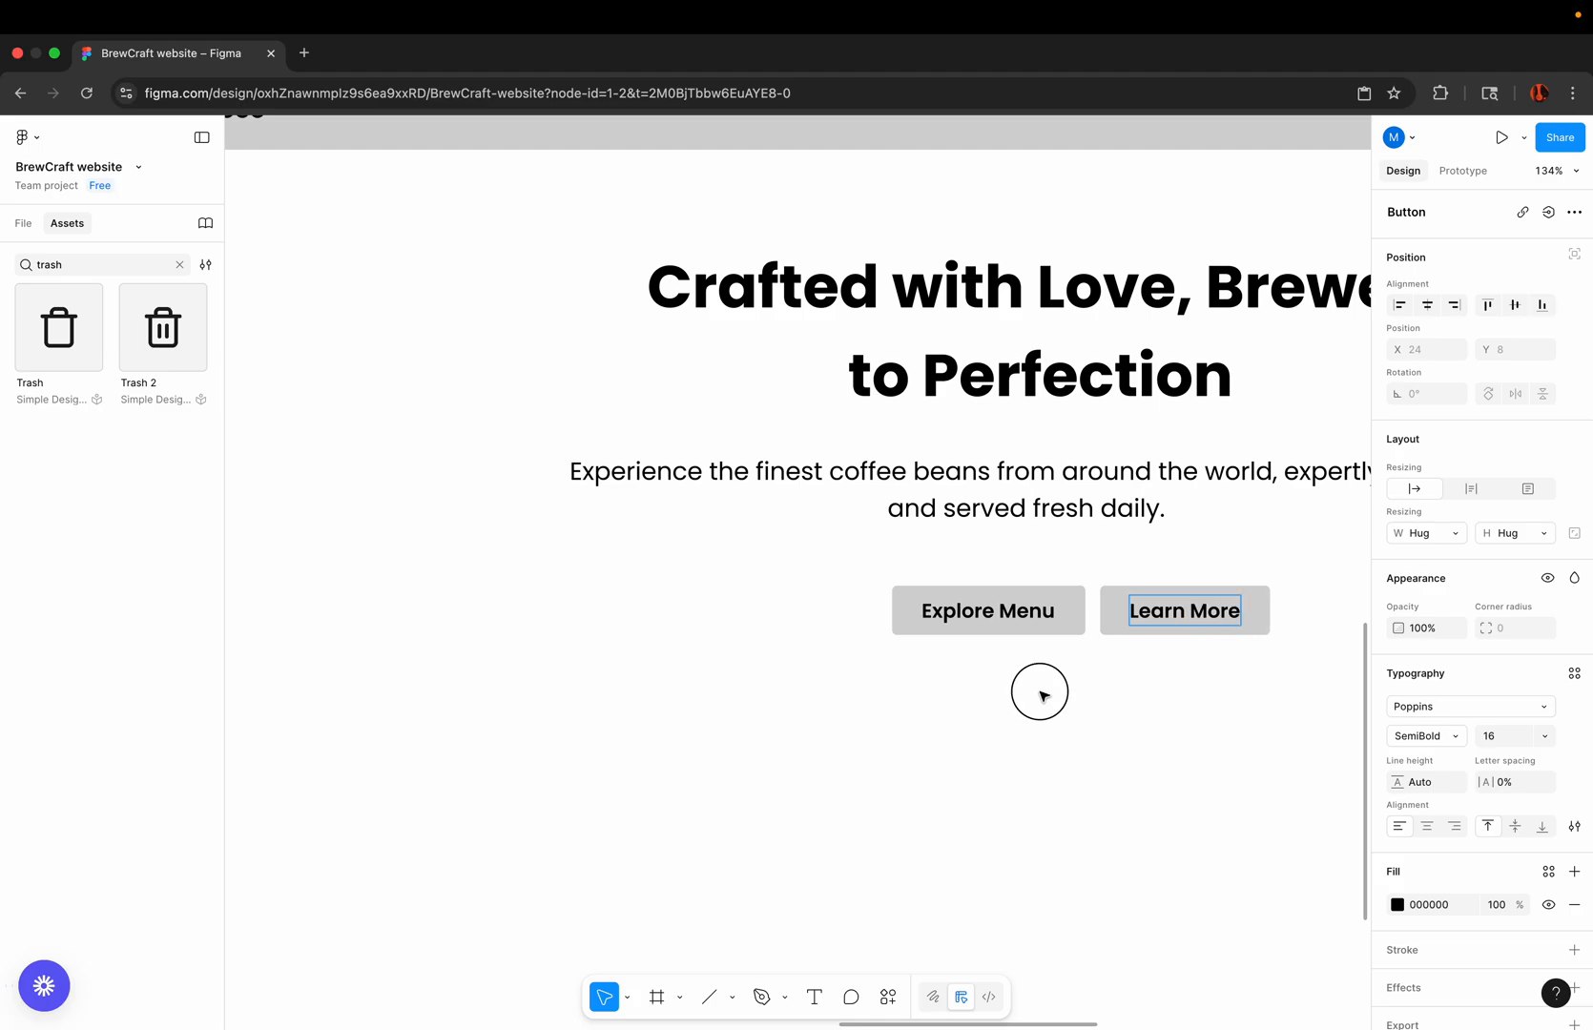
Step: Move the hero button group to about X 527, Y 412, recentring it beneath the description
{"action": "scroll", "coordinate": [1042, 696], "scroll_direction": "down", "scroll_amount": 3}
{"action": "scroll", "coordinate": [1055, 665], "scroll_direction": "right", "scroll_amount": 1}
{"action": "left_click_drag", "start_coordinate": [1057, 622], "coordinate": [1031, 612]}
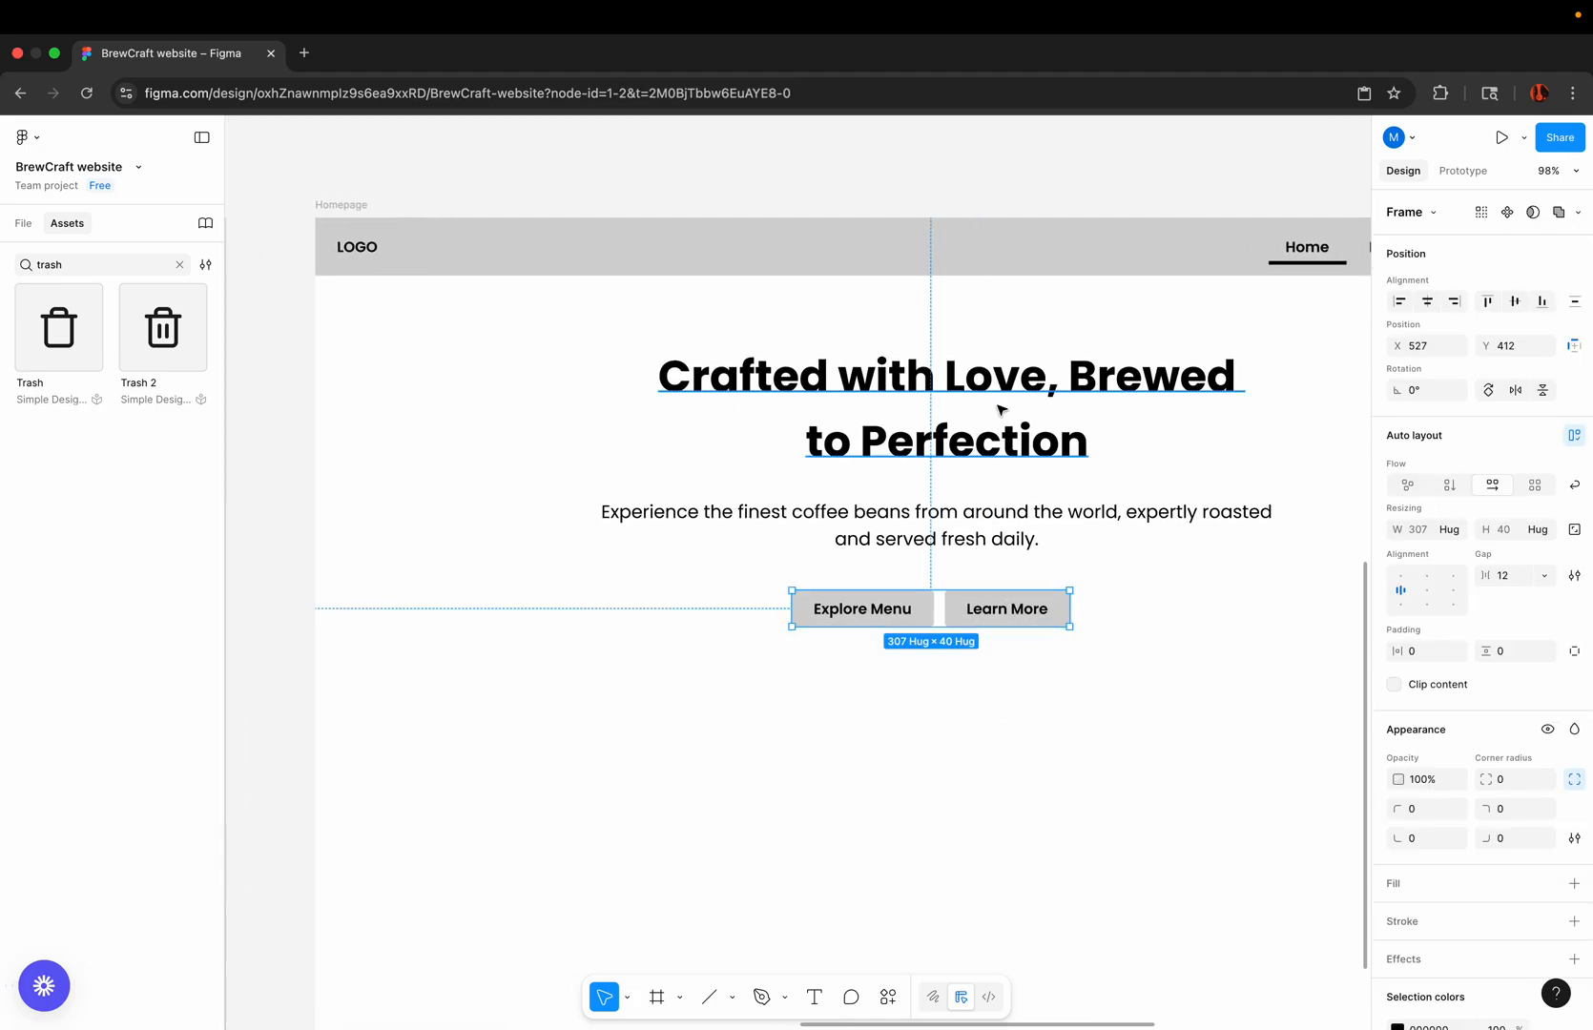
Step: Wrap the hero heading, description and button group in a vertical auto layout frame with a gap of 24
{"action": "left_click", "coordinate": [984, 536], "text": "shift"}
{"action": "left_click", "coordinate": [982, 454], "text": "shift"}
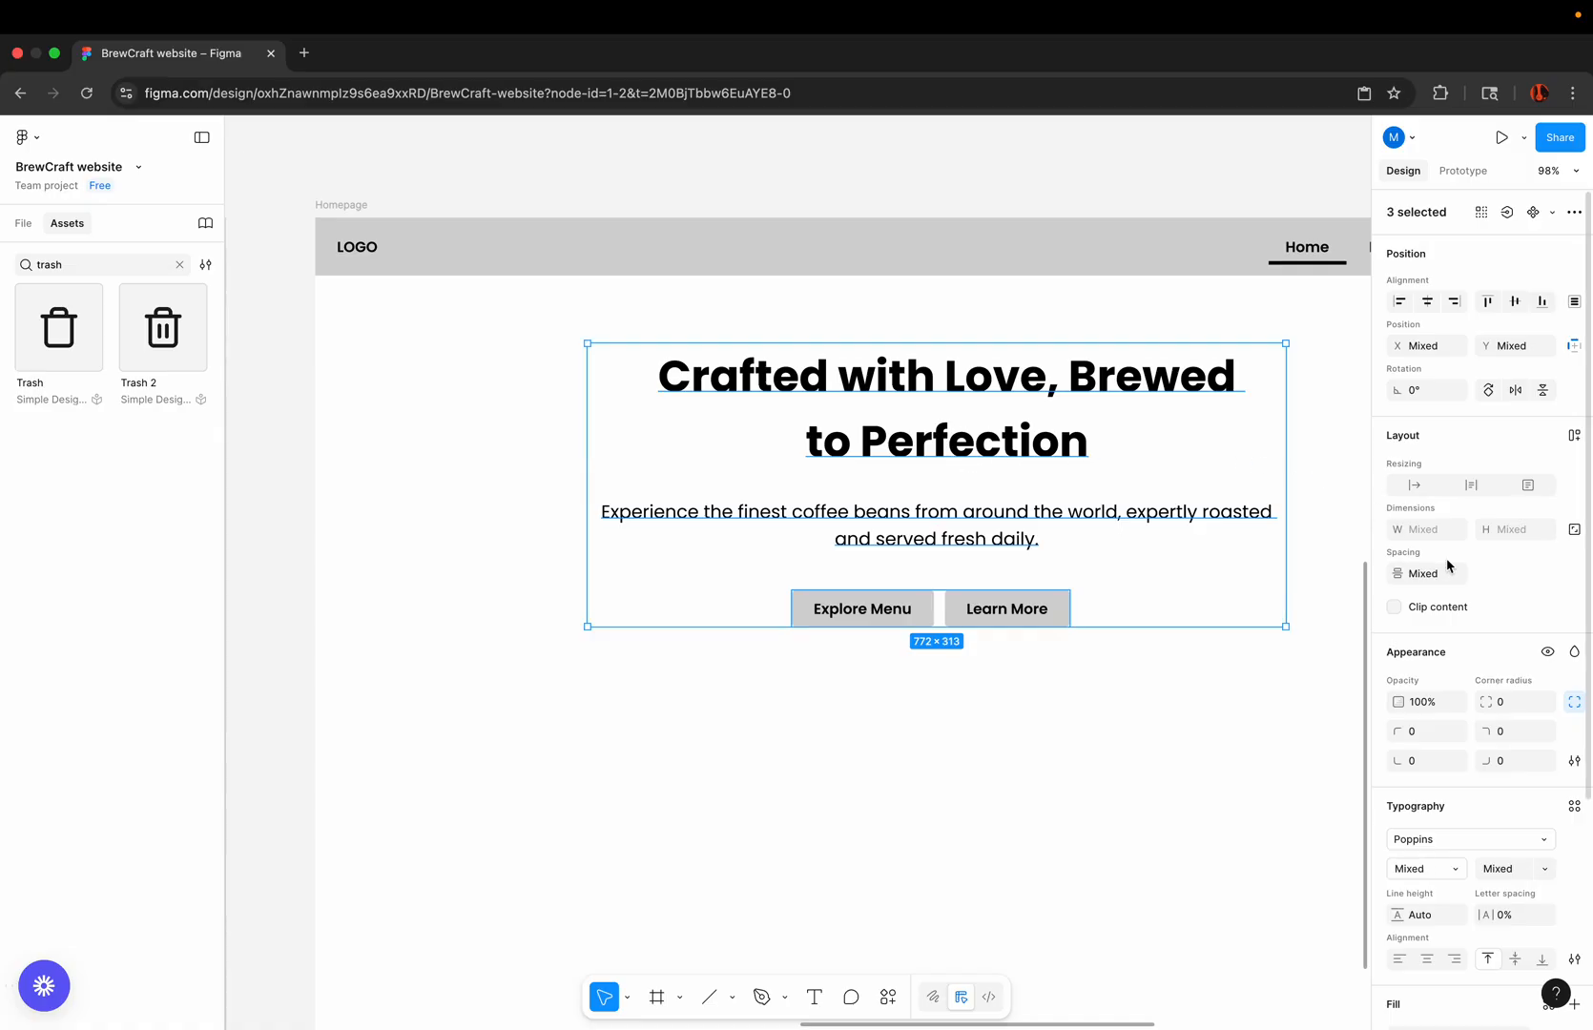
{"action": "left_click", "coordinate": [1574, 437]}
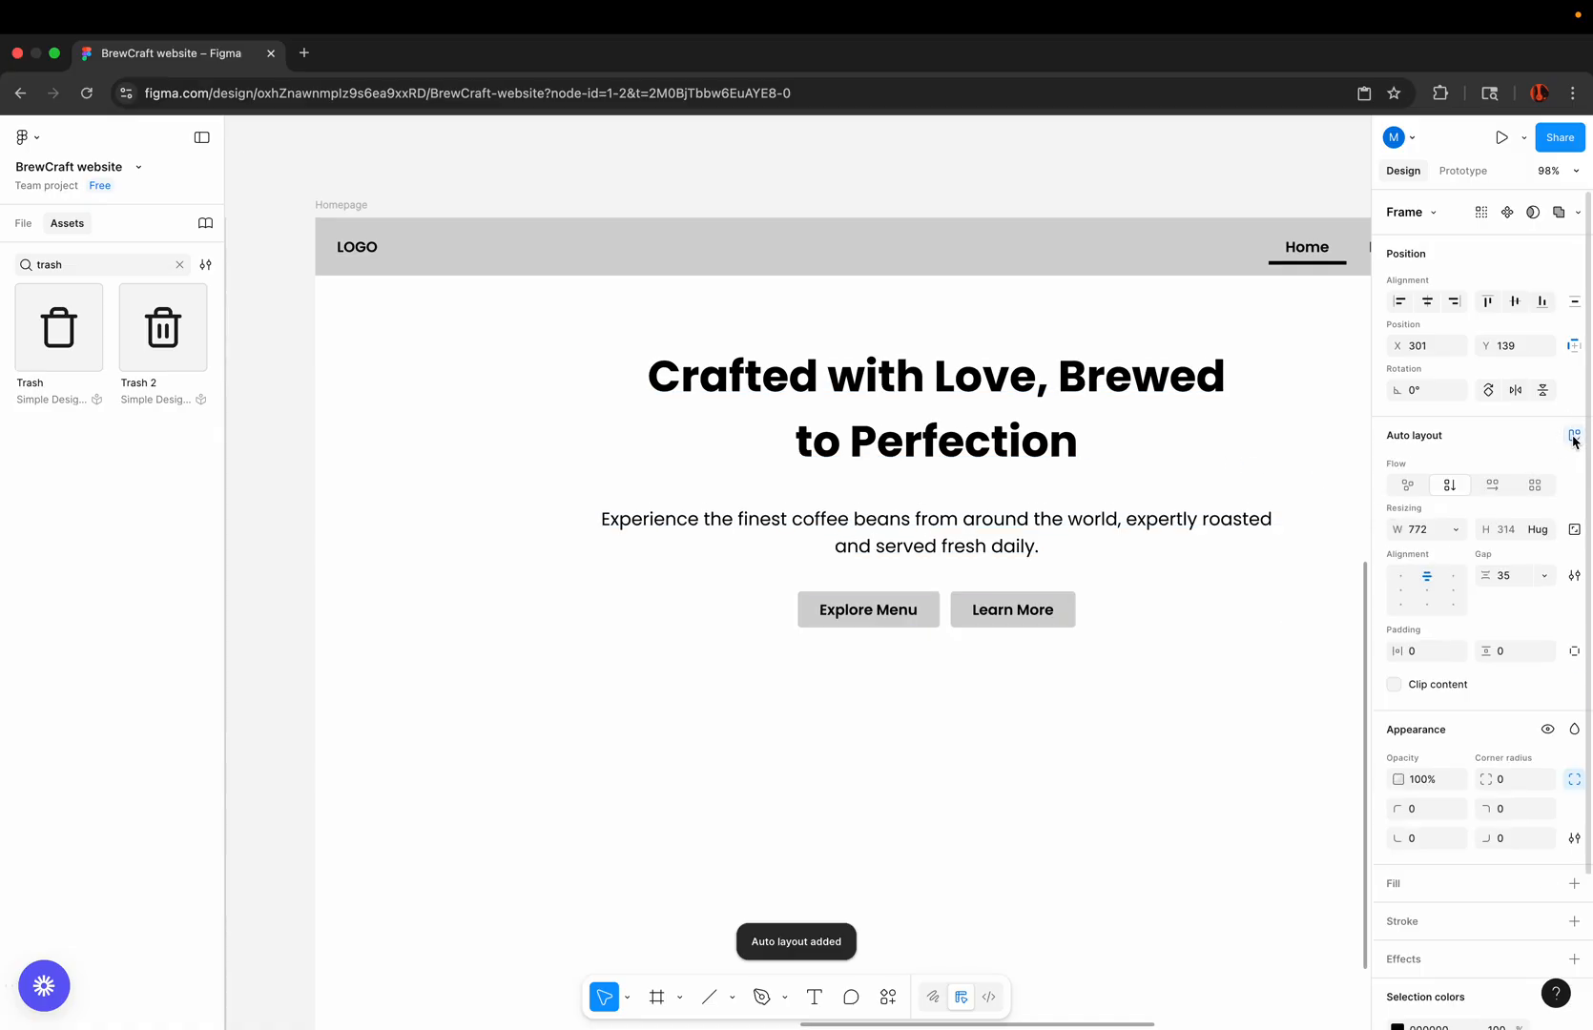
{"action": "left_click", "coordinate": [1544, 576]}
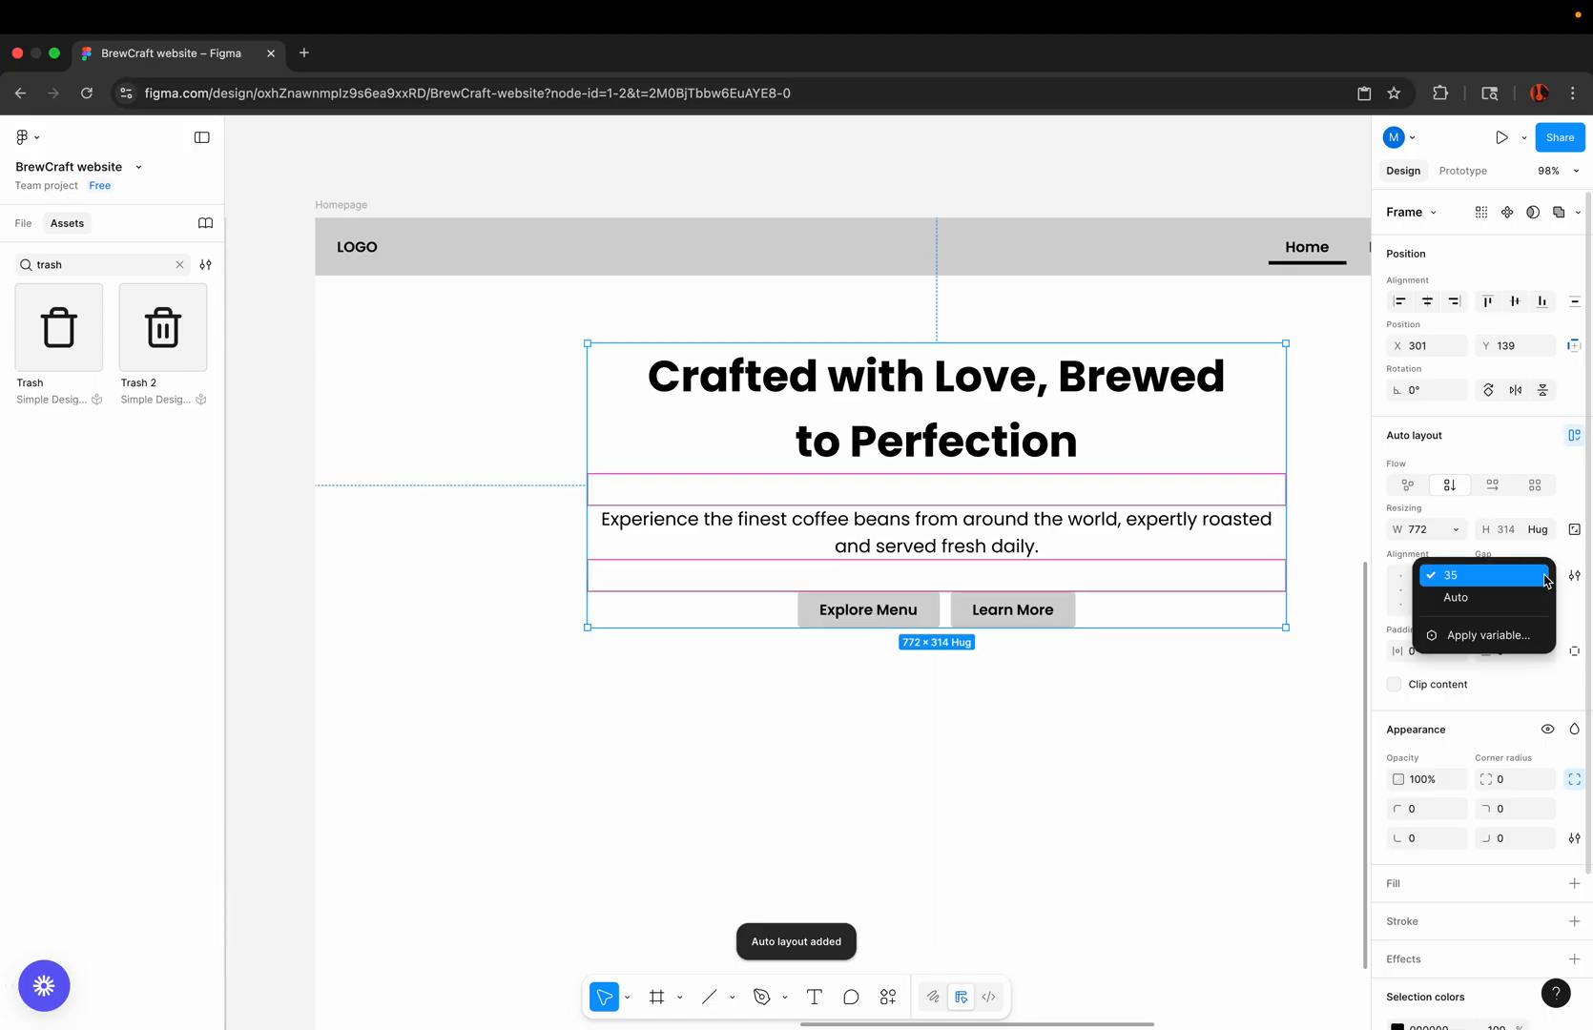
{"action": "left_click", "coordinate": [1531, 577]}
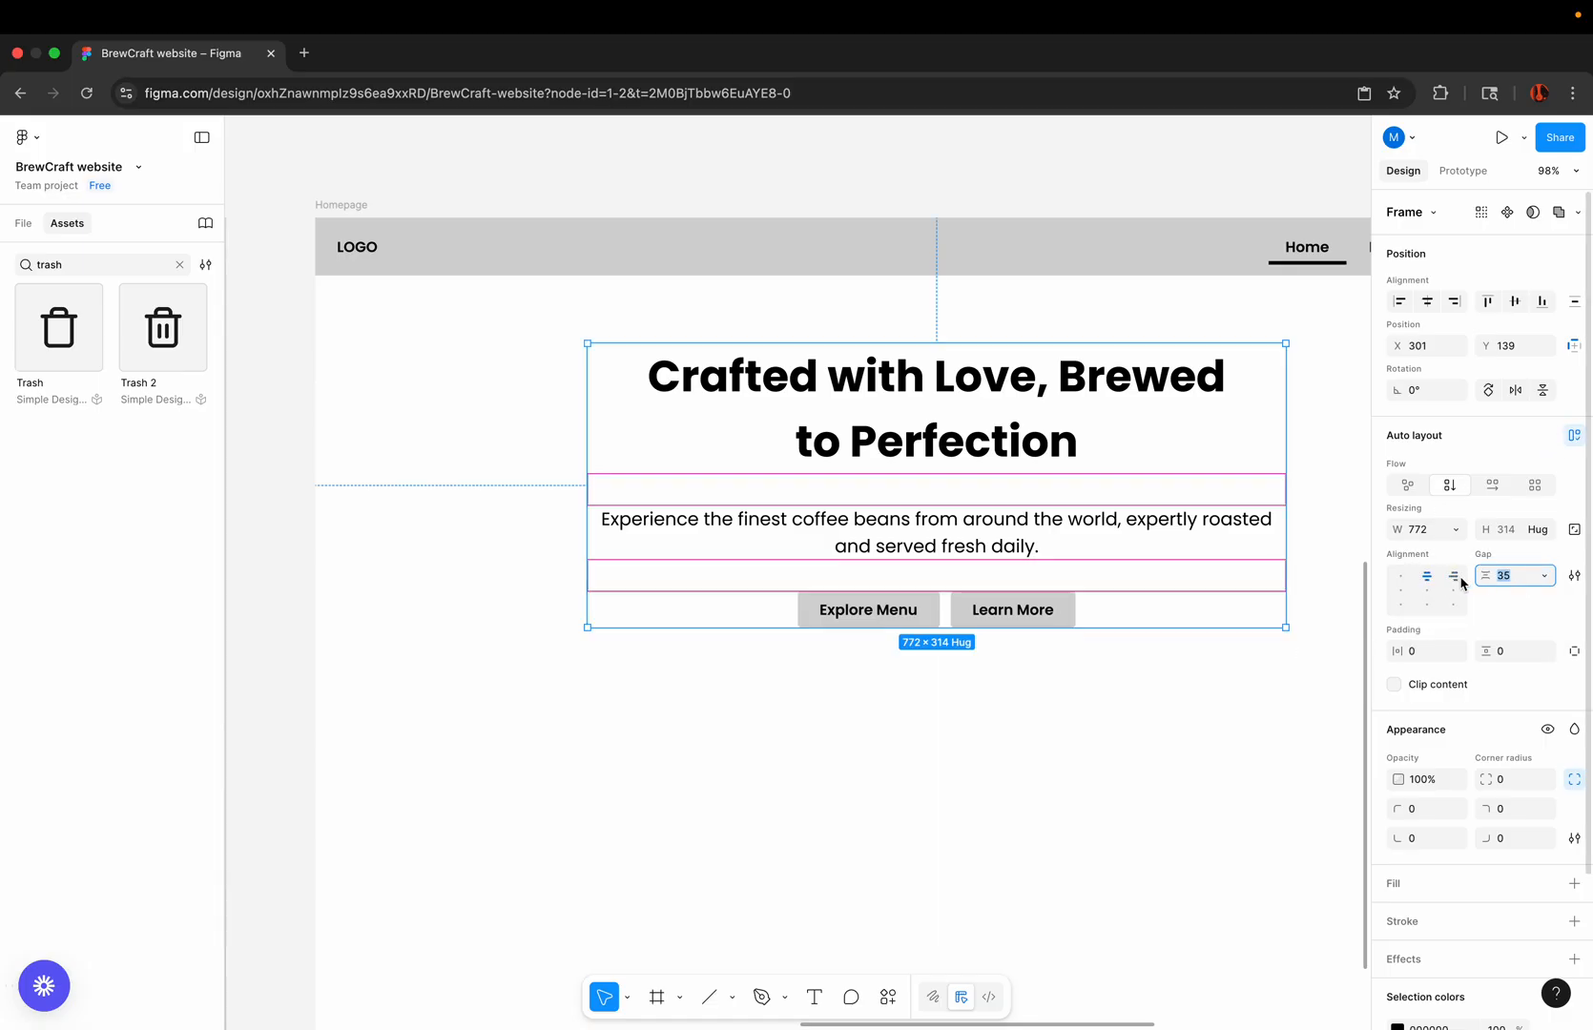
{"action": "type", "text": "24"}
{"action": "key", "text": "Return"}
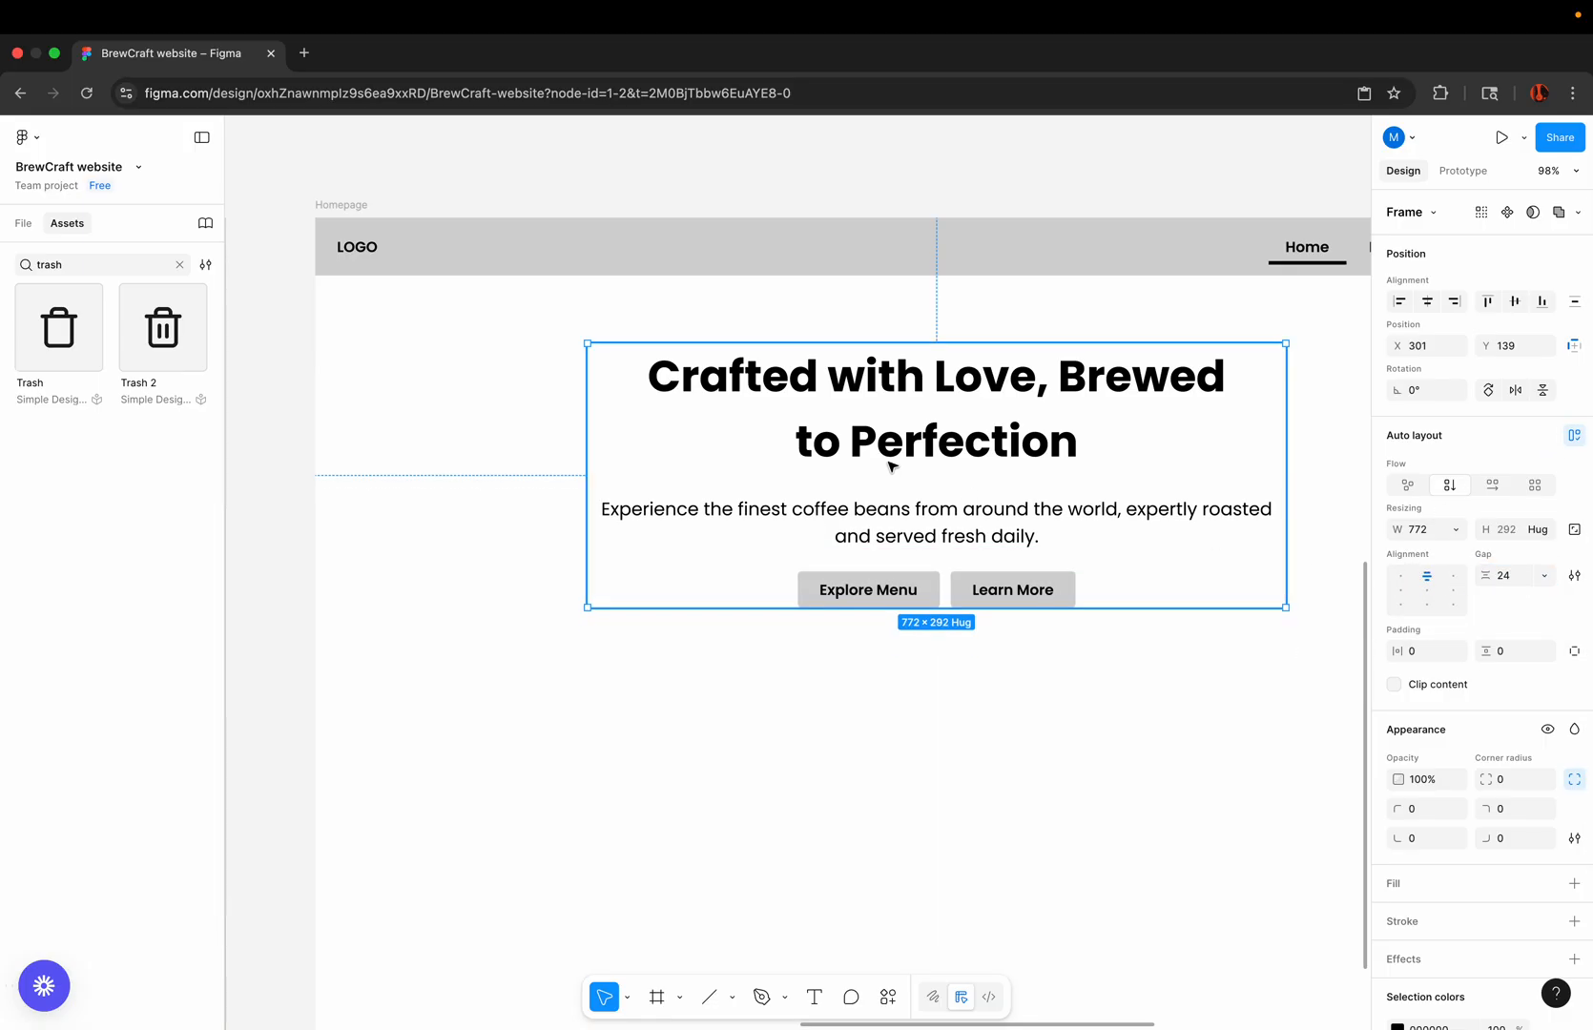
{"action": "scroll", "coordinate": [890, 466], "scroll_direction": "down", "scroll_amount": 5}
{"action": "left_click", "coordinate": [910, 297]}
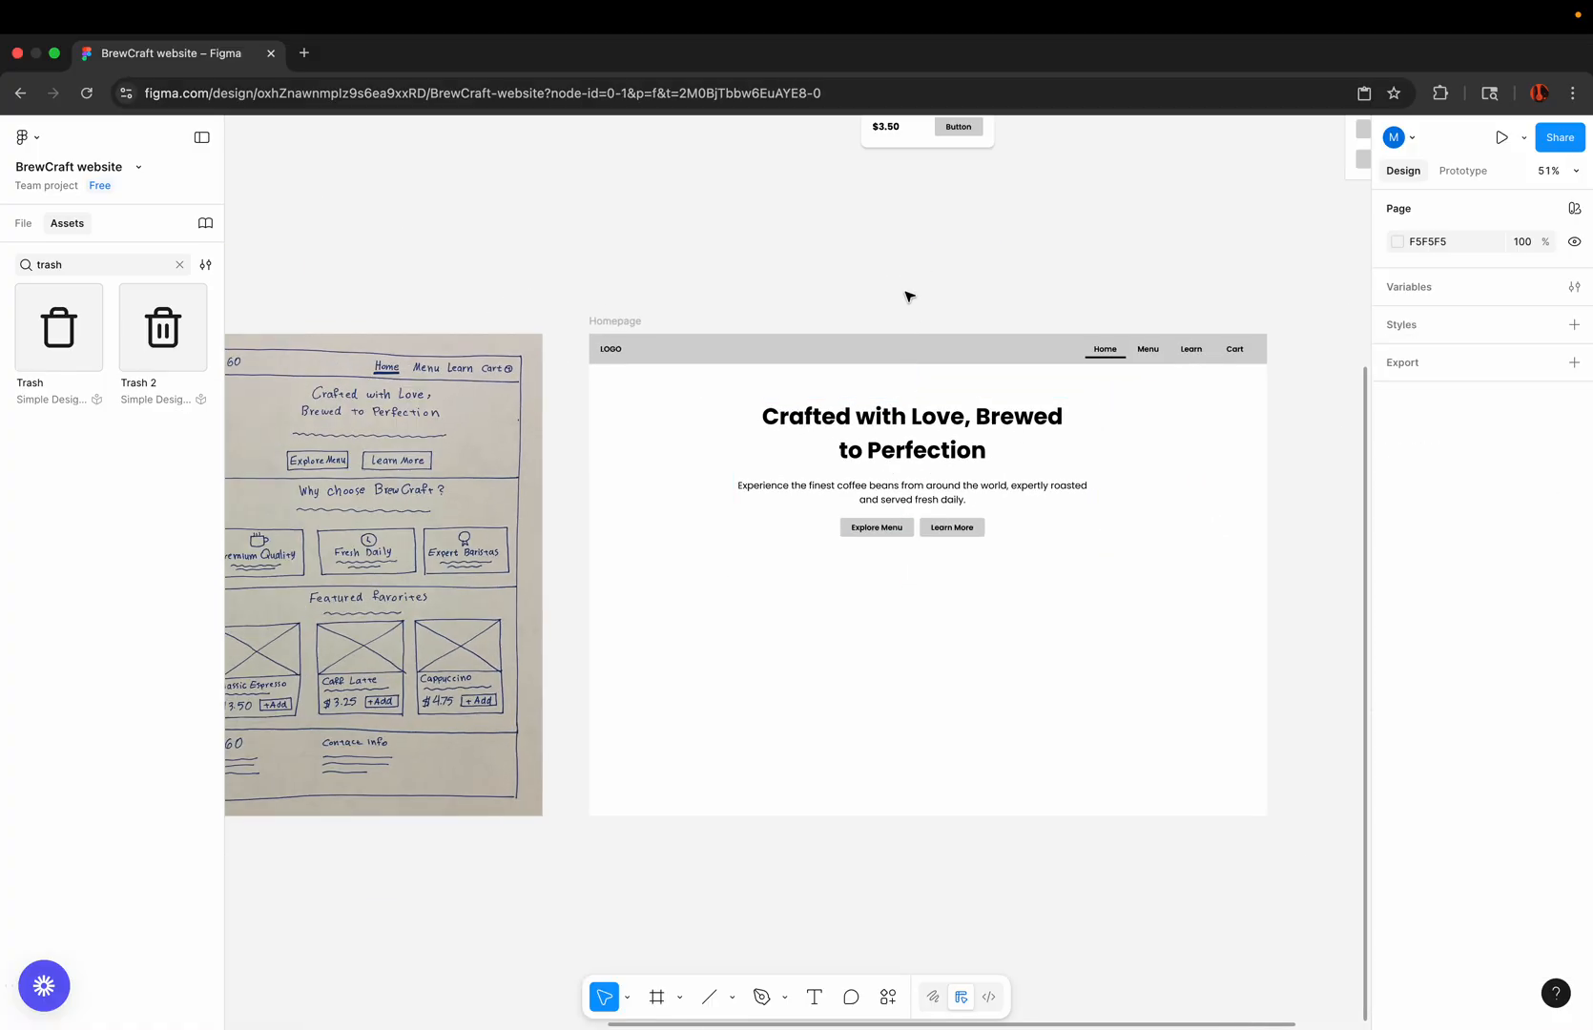
Step: Move the hero content frame up to about X 301, Y 114, closer to the navigation bar
{"action": "scroll", "coordinate": [961, 480], "scroll_direction": "up", "scroll_amount": 3}
{"action": "scroll", "coordinate": [960, 477], "scroll_direction": "down", "scroll_amount": 3}
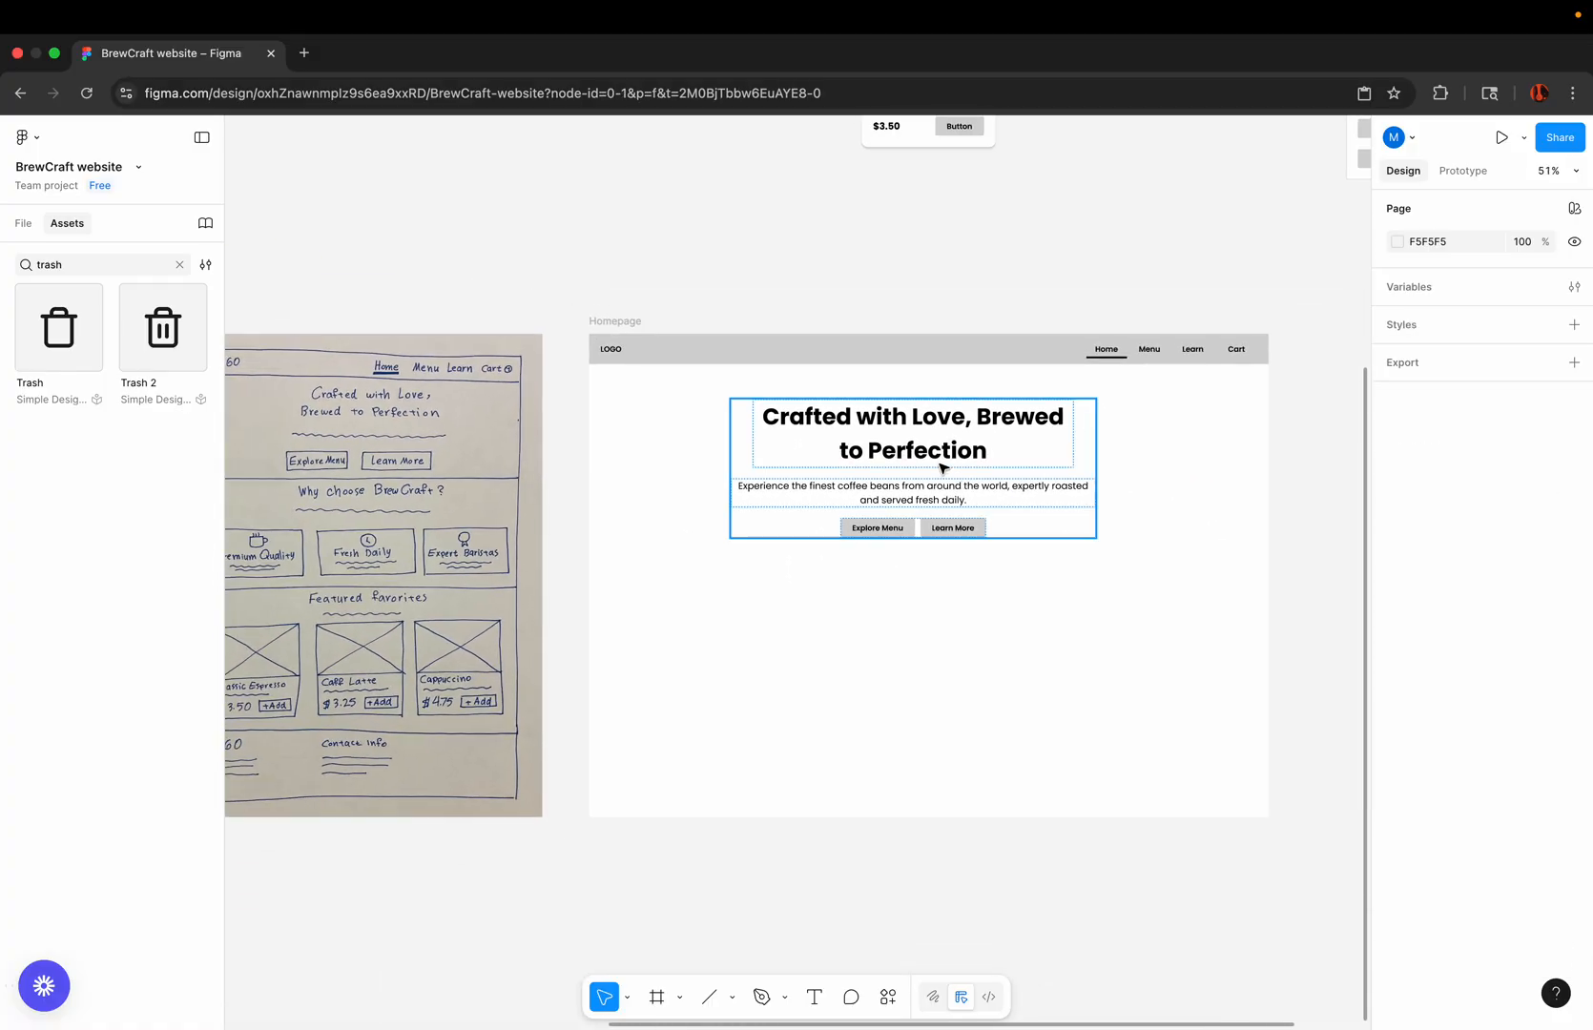
{"action": "left_click_drag", "start_coordinate": [942, 468], "coordinate": [939, 450]}
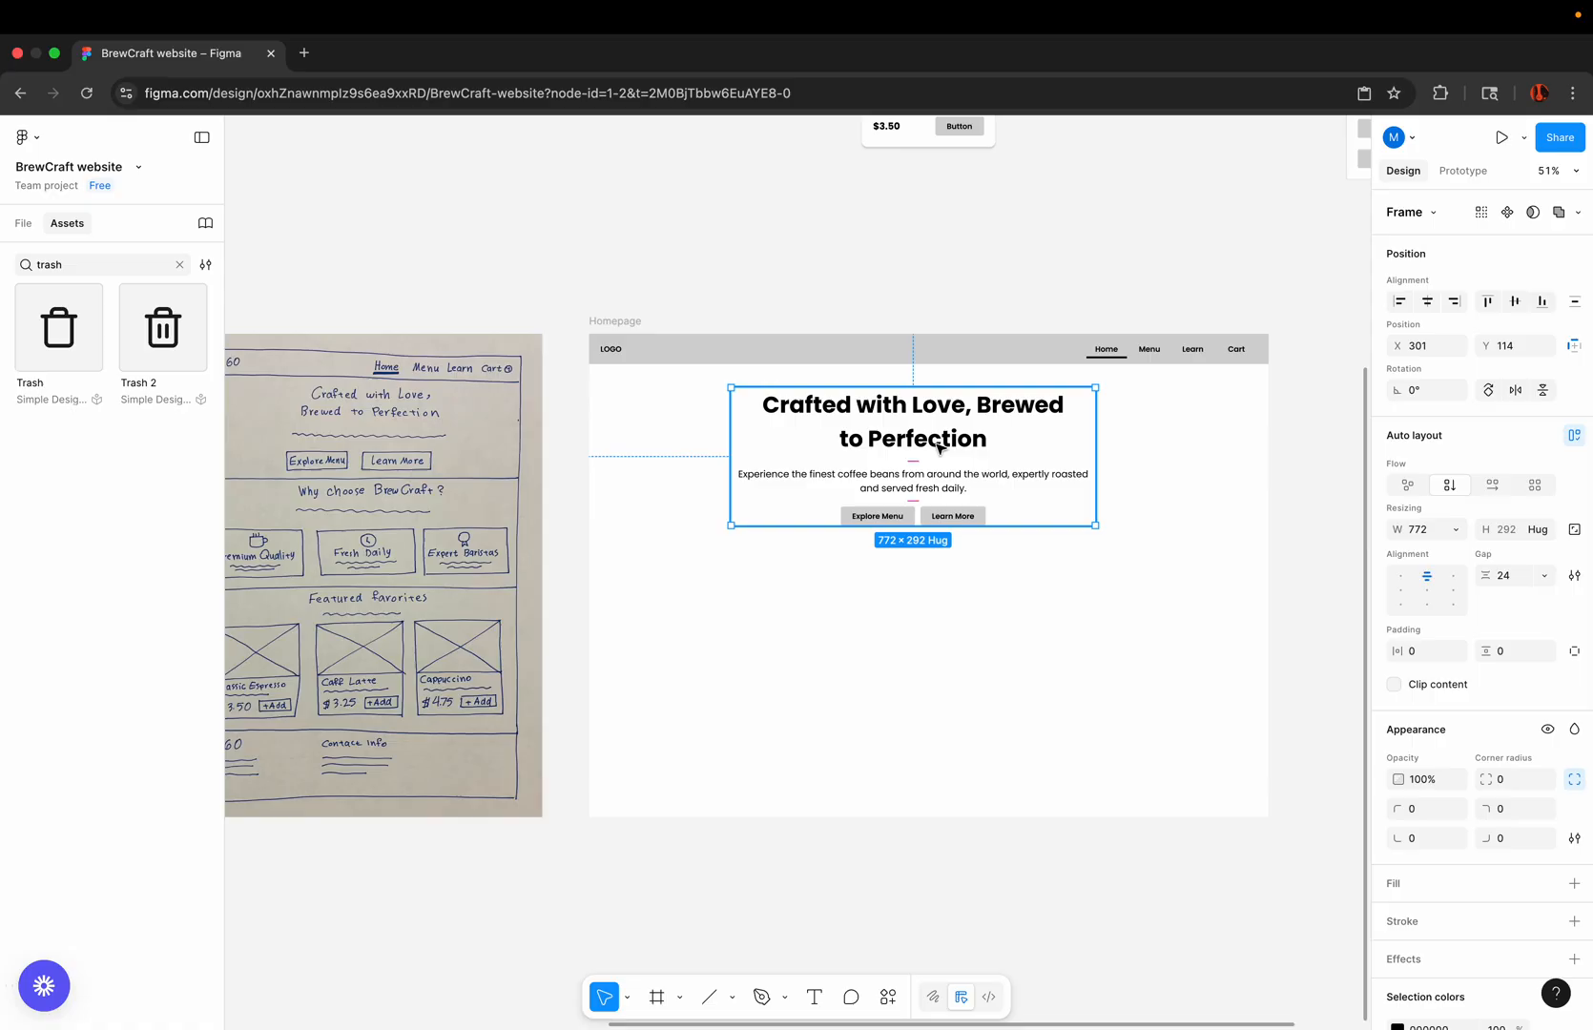
{"action": "left_click", "coordinate": [878, 569]}
Step: Draw a full-width rectangle about 1440 × 448 at X 0, Y 64, directly below the navigation bar
{"action": "scroll", "coordinate": [884, 569], "scroll_direction": "left", "scroll_amount": 1}
{"action": "scroll", "coordinate": [884, 569], "scroll_direction": "left", "scroll_amount": 4}
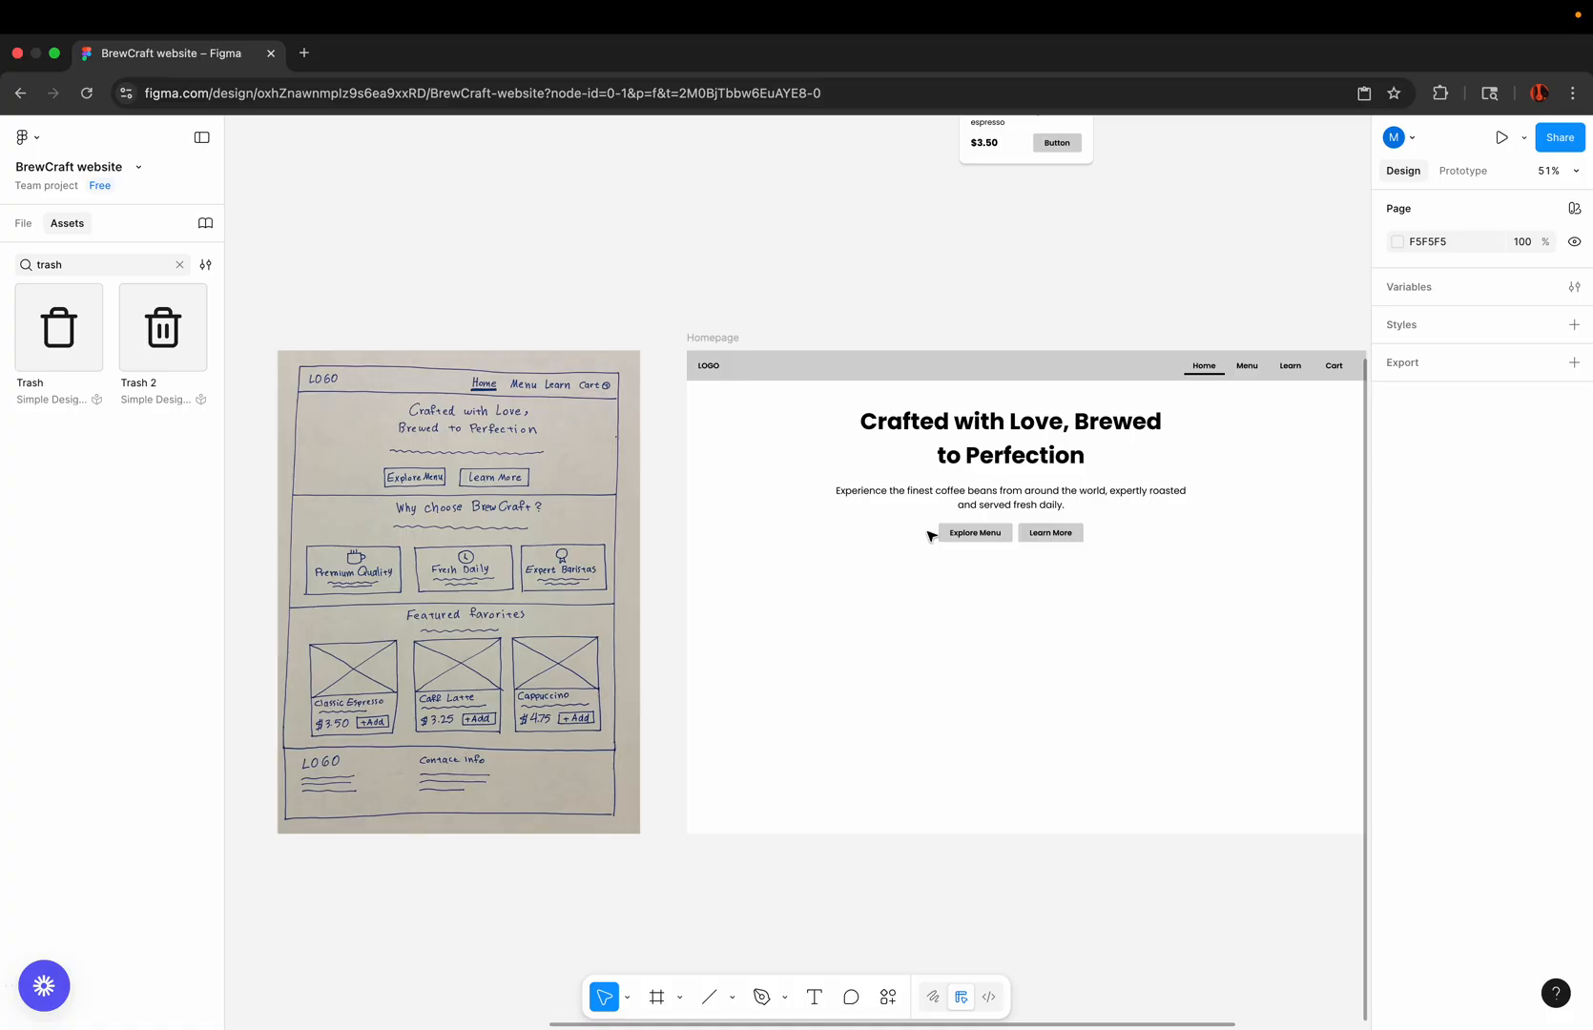
{"action": "left_click", "coordinate": [921, 601]}
{"action": "scroll", "coordinate": [921, 601], "scroll_direction": "up", "scroll_amount": 5}
{"action": "scroll", "coordinate": [924, 603], "scroll_direction": "down", "scroll_amount": 4}
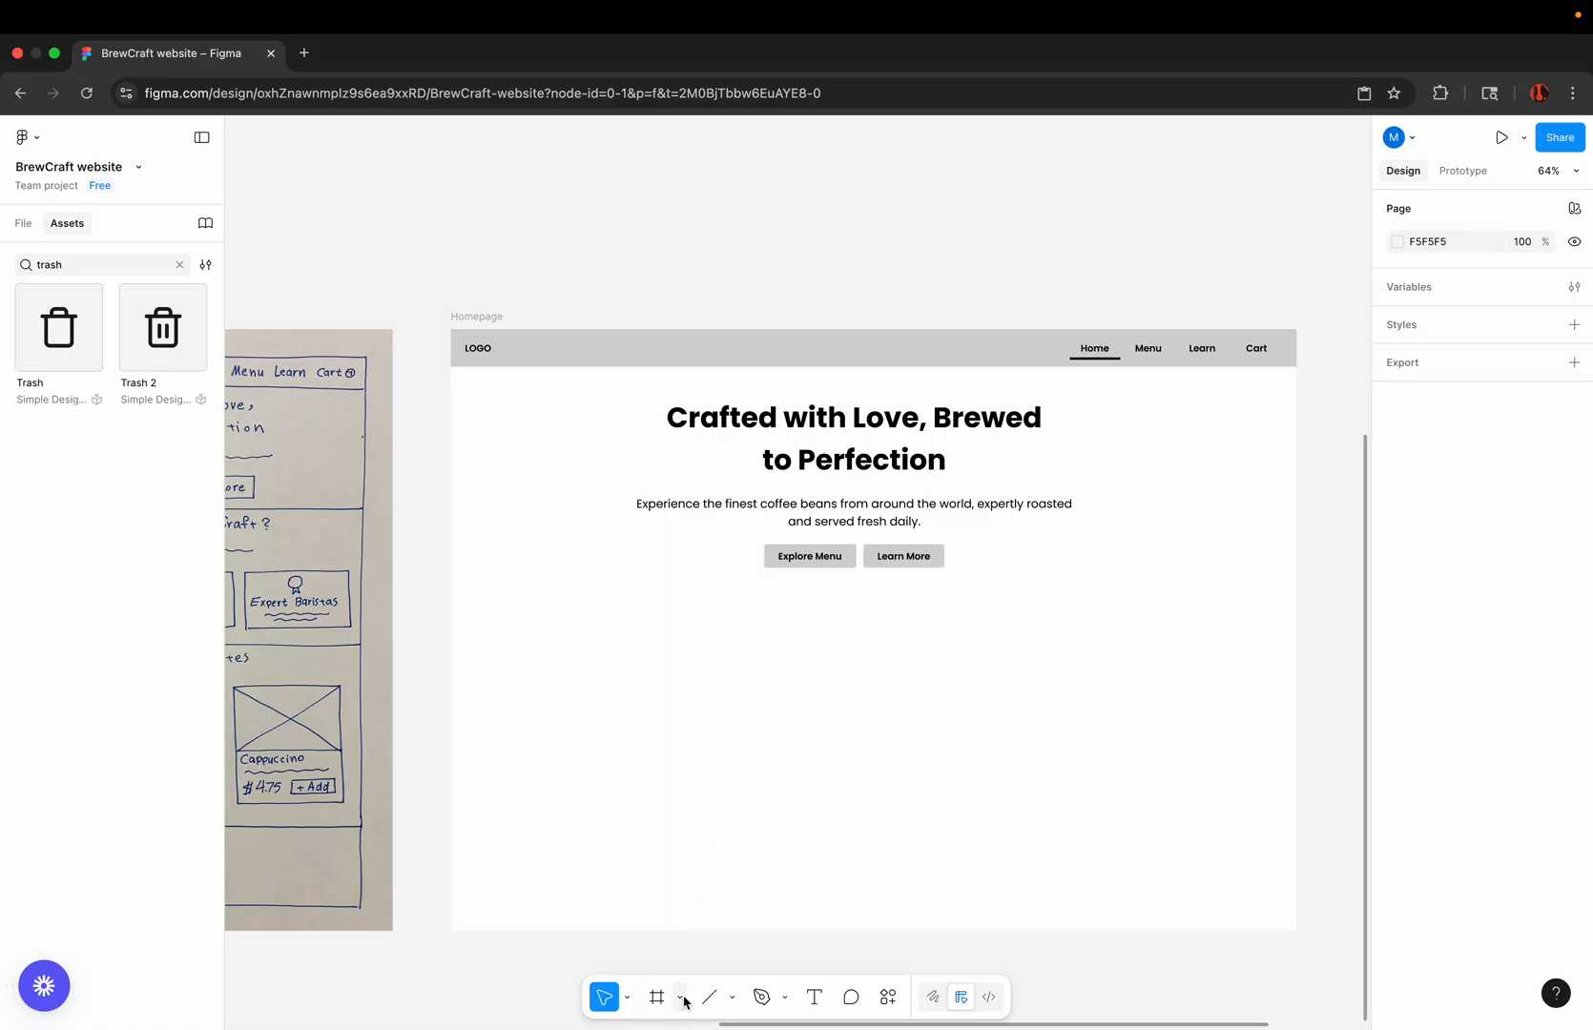
{"action": "left_click", "coordinate": [732, 999]}
{"action": "left_click", "coordinate": [773, 827]}
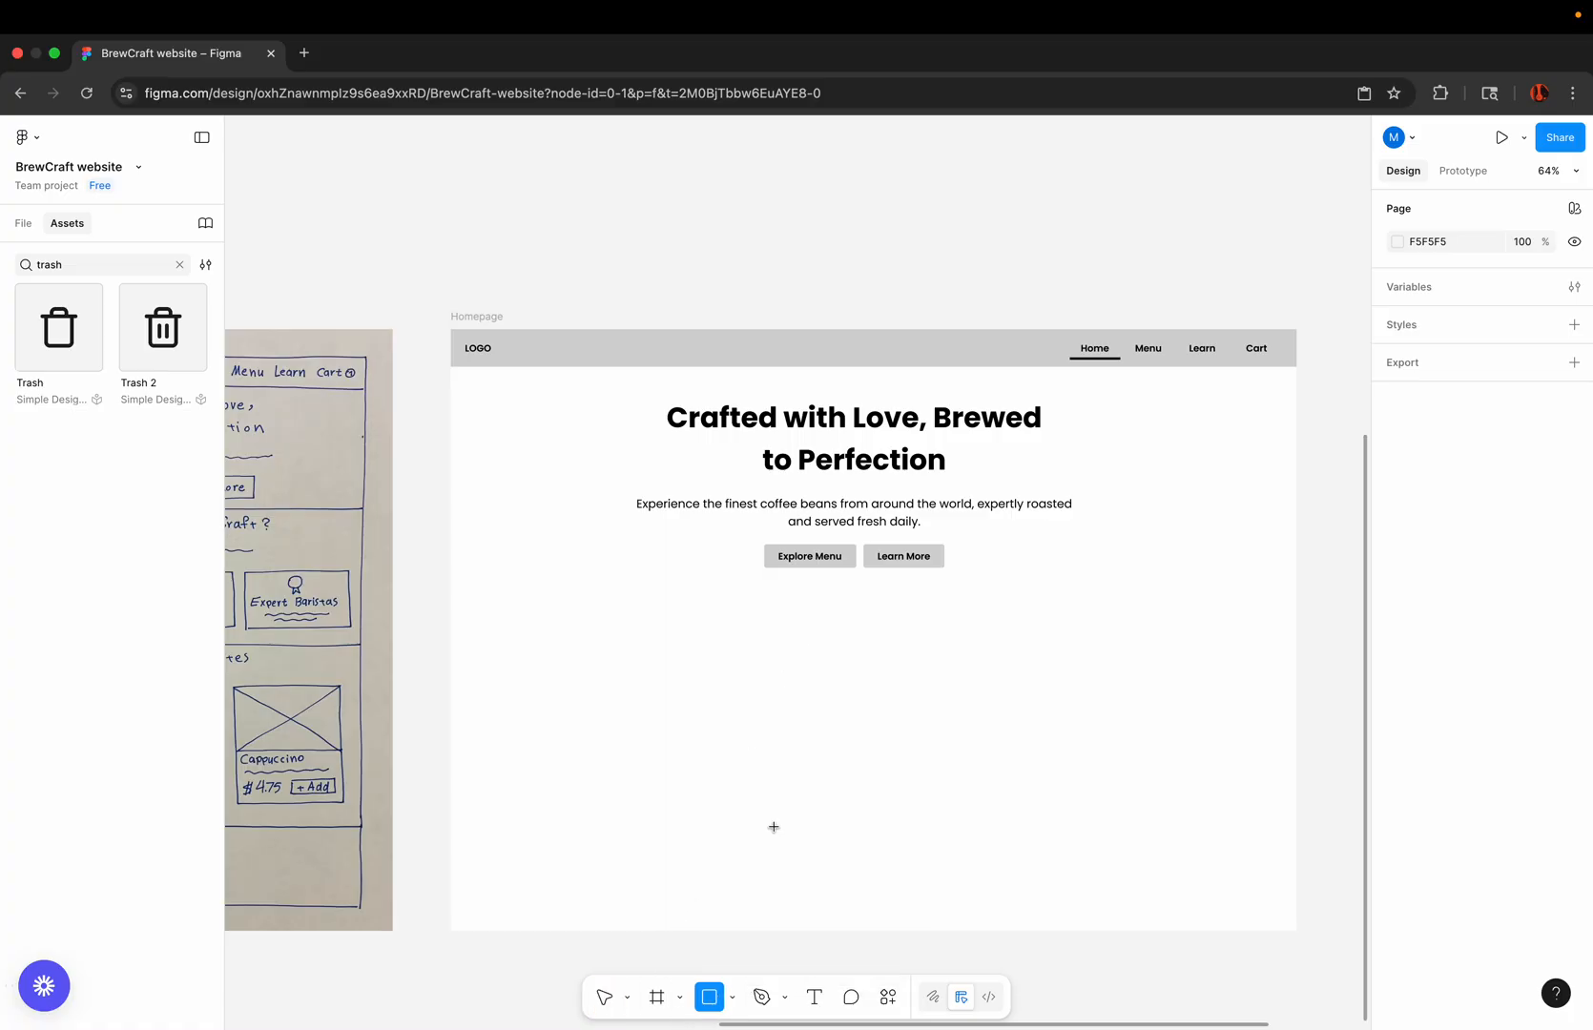
{"action": "mouse_move", "coordinate": [449, 367]}
{"action": "left_mouse_down"}
{"action": "mouse_move", "coordinate": [1156, 634]}
{"action": "mouse_move", "coordinate": [1296, 629]}
{"action": "left_mouse_up"}
Step: Send the hero rectangle to the back, behind the heading, description and buttons
{"action": "right_click", "coordinate": [1090, 528]}
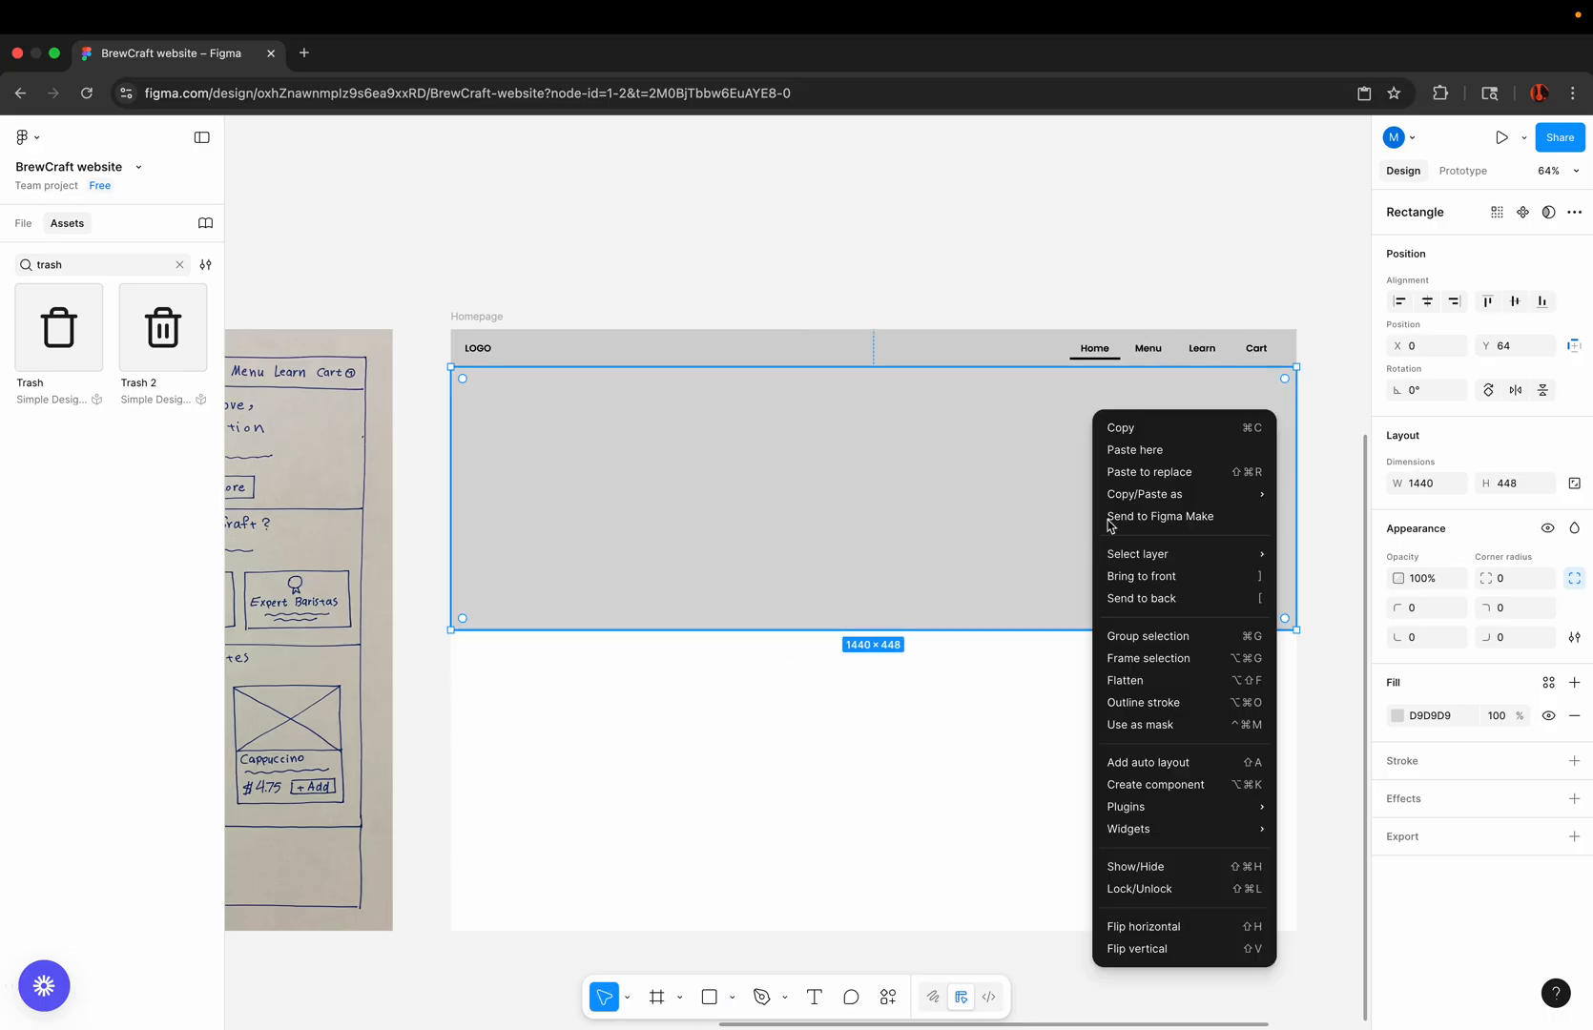
{"action": "left_click", "coordinate": [1157, 598]}
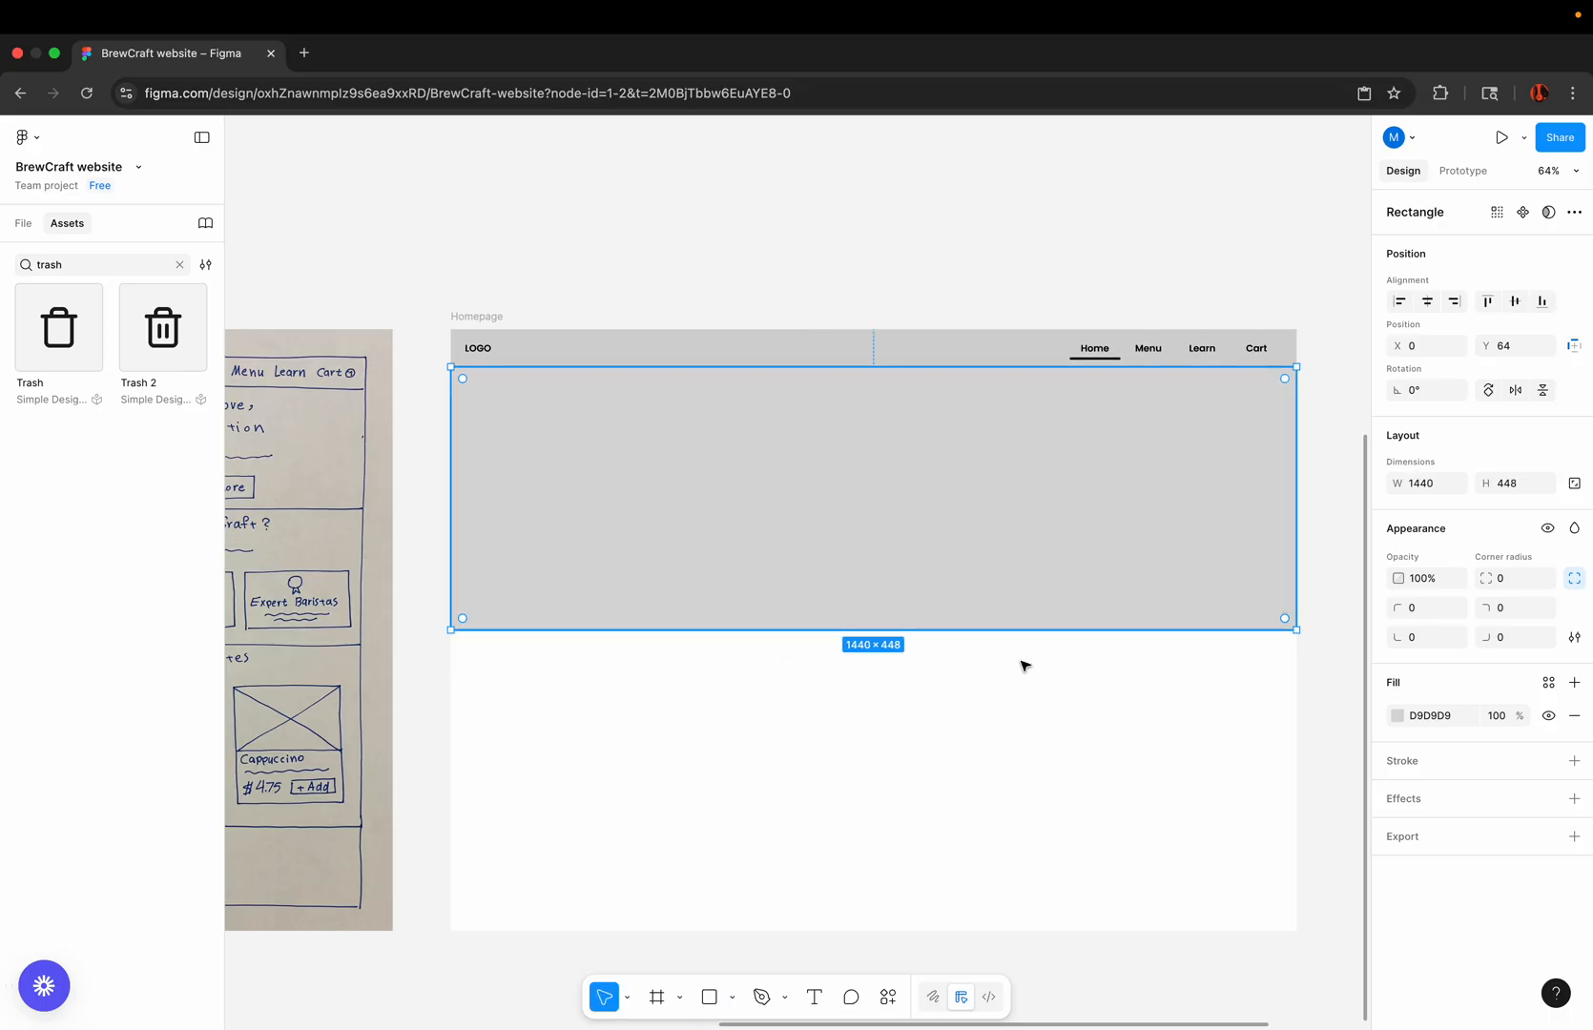
{"action": "right_click", "coordinate": [1097, 521]}
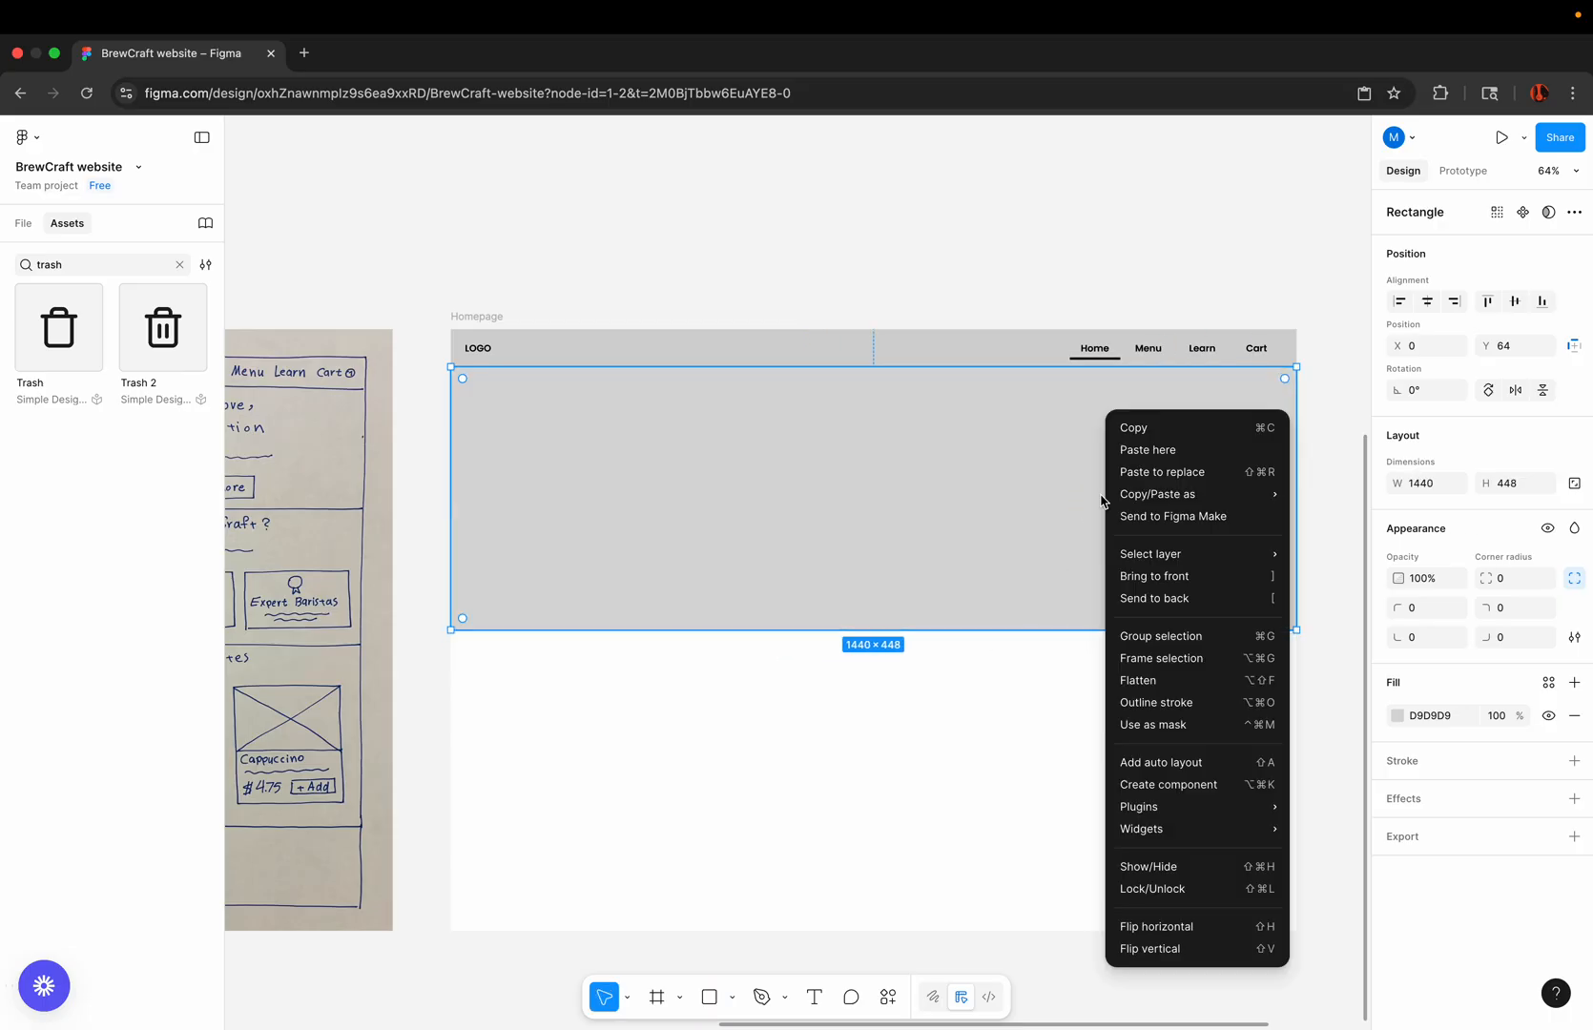
{"action": "left_click", "coordinate": [1134, 600]}
{"action": "left_click", "coordinate": [1025, 716]}
Step: Lighten the hero background rectangle's fill to F6F5F5
{"action": "left_click", "coordinate": [1202, 476]}
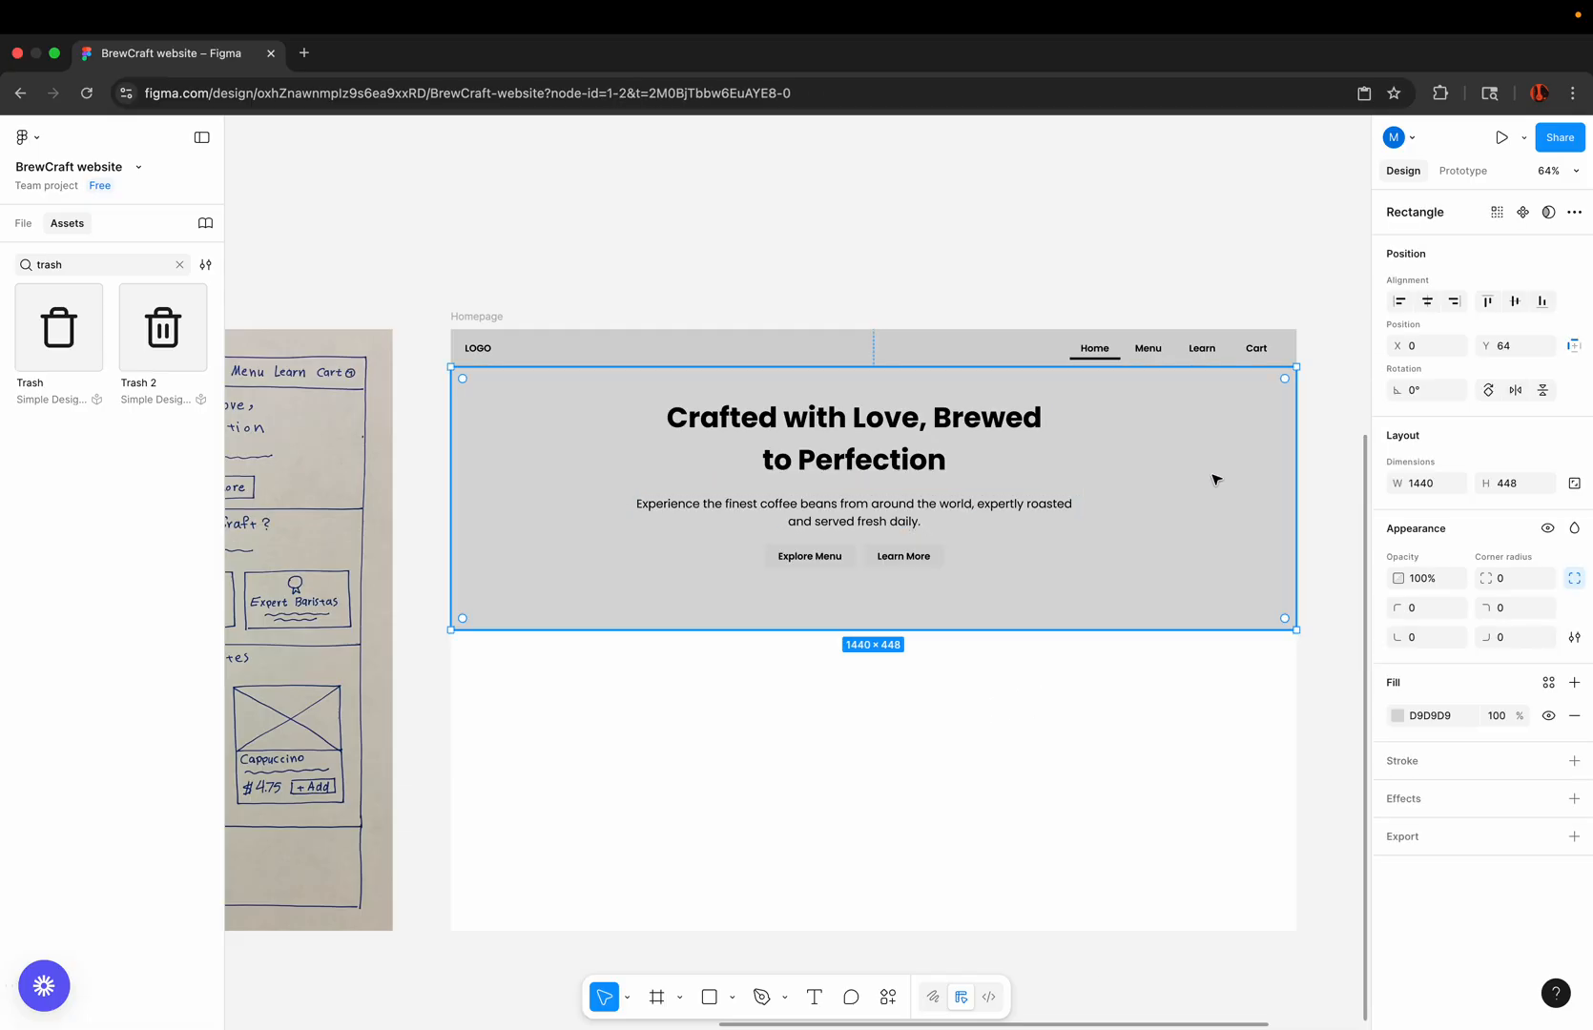
{"action": "left_click", "coordinate": [1397, 715]}
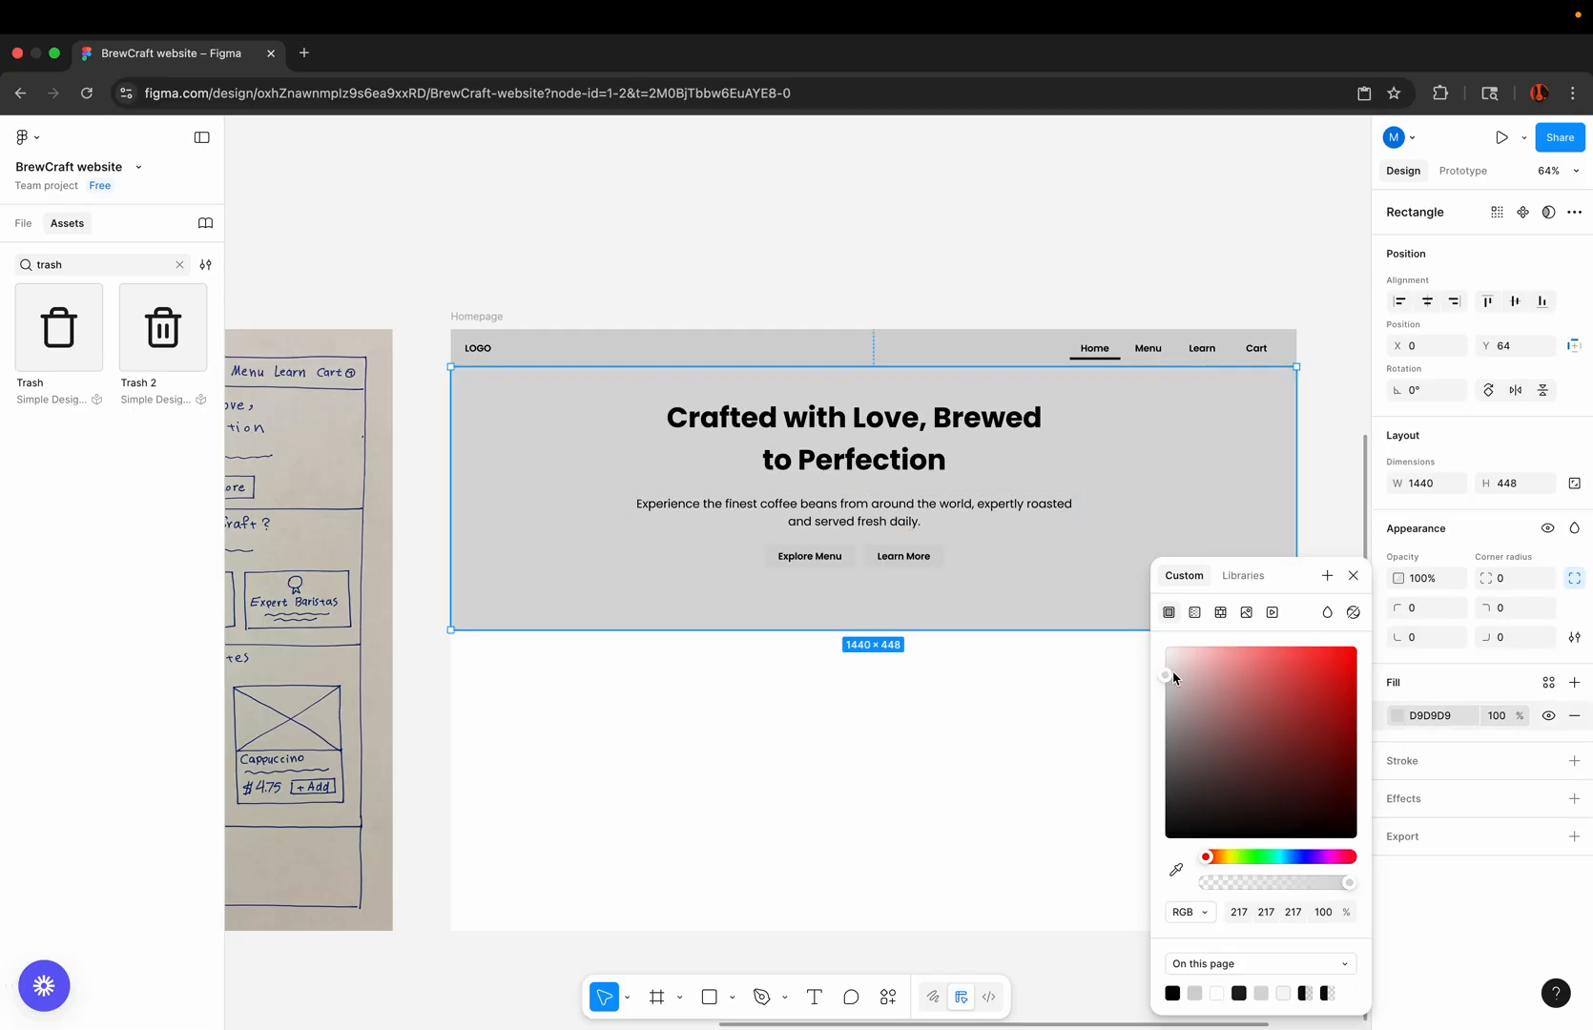
{"action": "left_click_drag", "start_coordinate": [1174, 677], "coordinate": [1166, 664]}
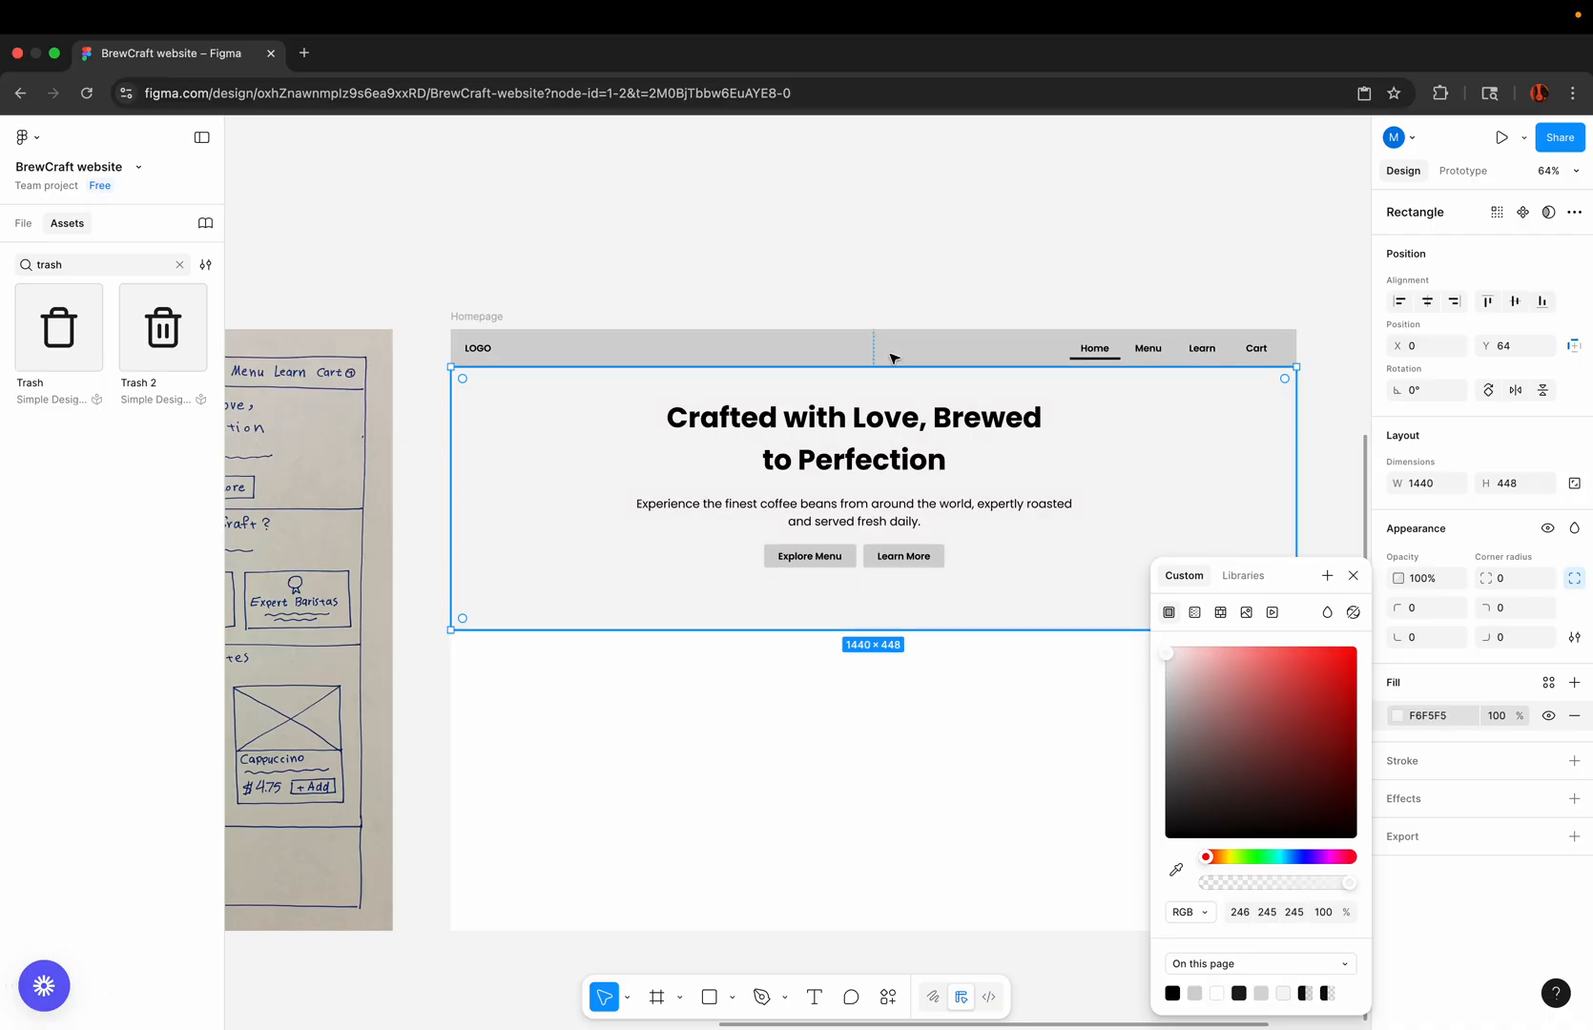
{"action": "left_click", "coordinate": [826, 246]}
Step: Reduce the hero background rectangle's height to about 422 by raising its lower edge
{"action": "scroll", "coordinate": [825, 245], "scroll_direction": "down", "scroll_amount": 3}
{"action": "scroll", "coordinate": [825, 245], "scroll_direction": "down", "scroll_amount": 2}
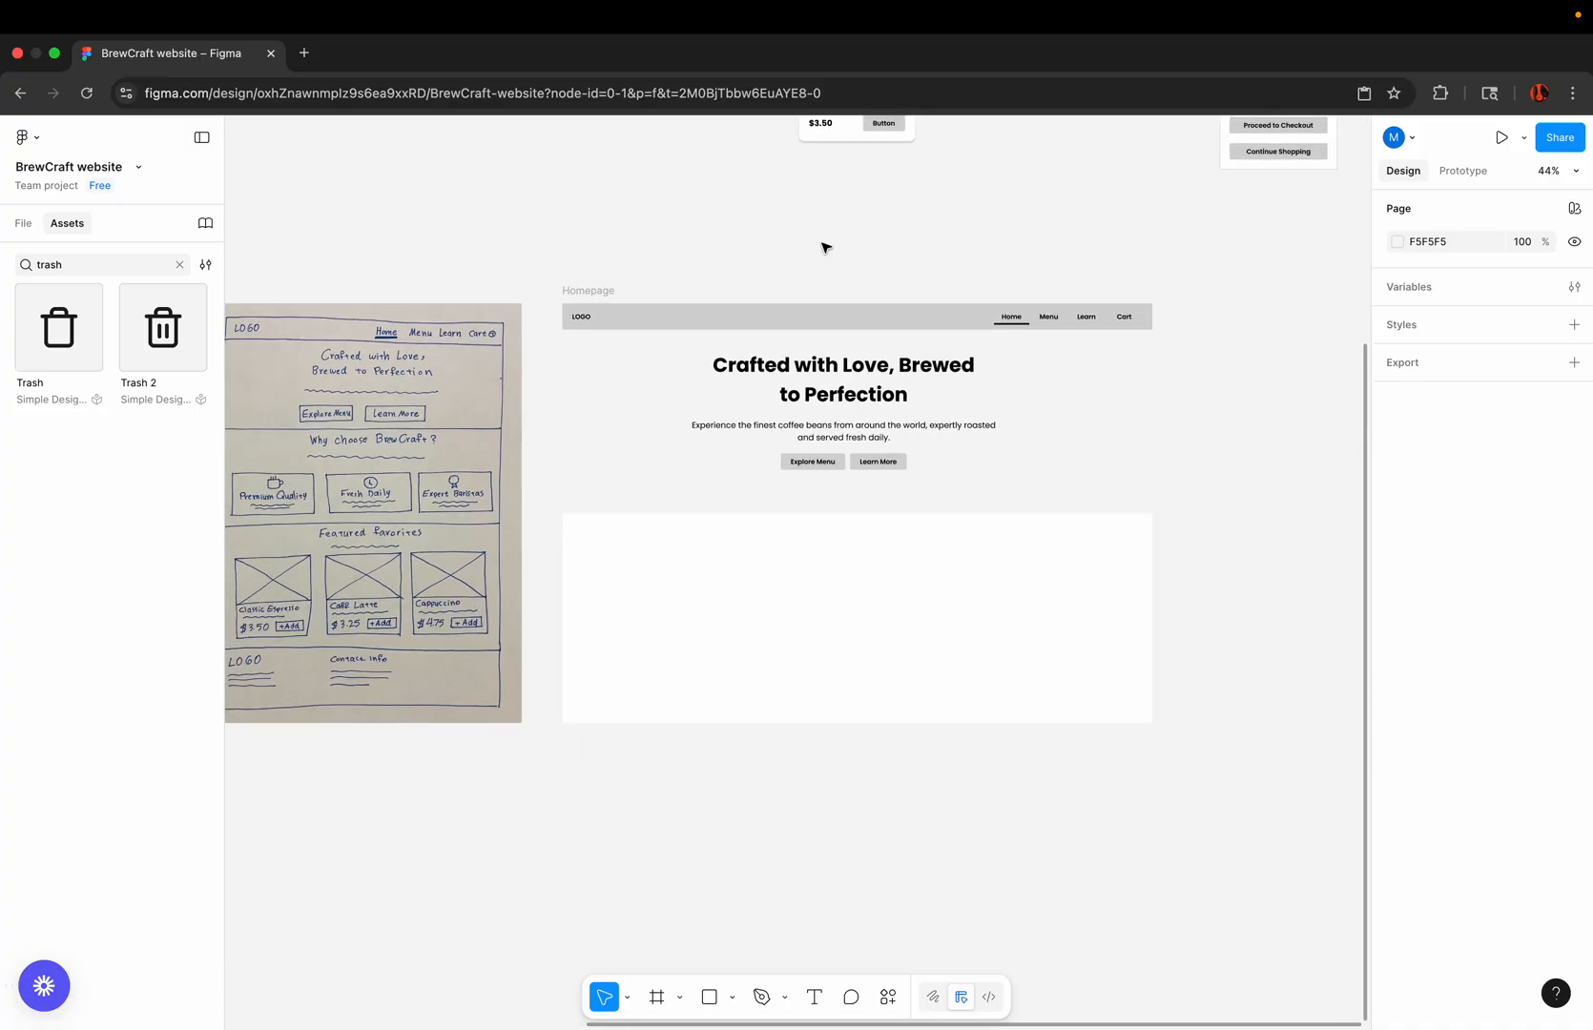
{"action": "scroll", "coordinate": [815, 329], "scroll_direction": "up", "scroll_amount": 5}
{"action": "left_click", "coordinate": [631, 631]}
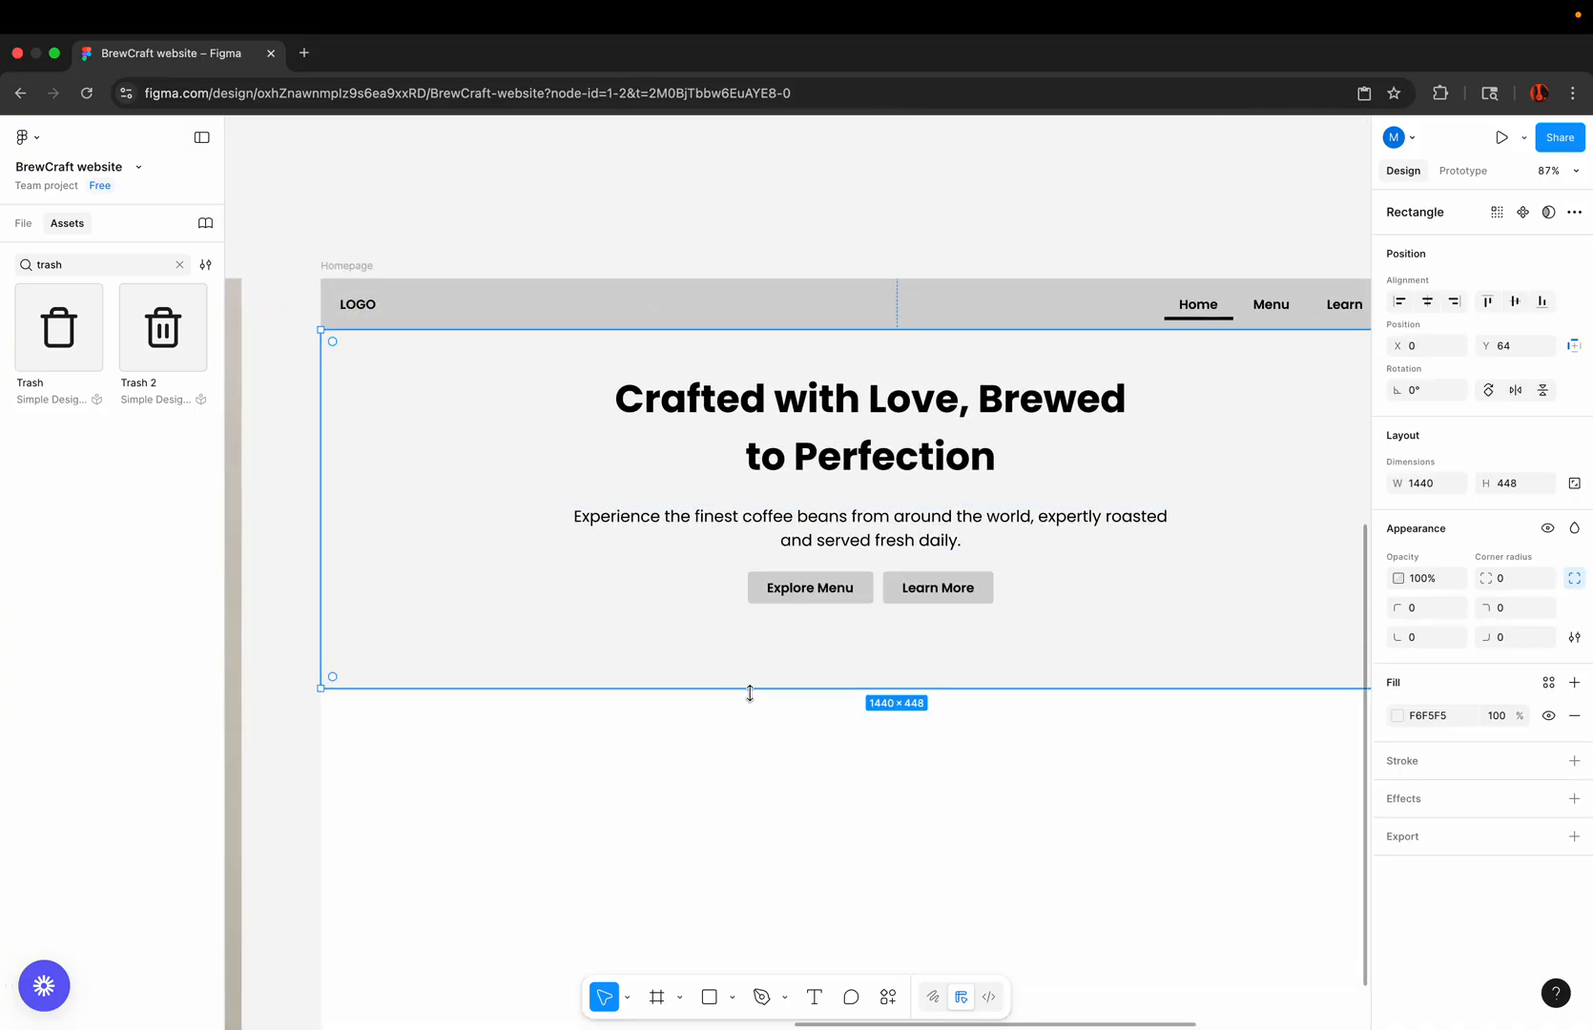
{"action": "left_click_drag", "start_coordinate": [772, 687], "coordinate": [773, 666]}
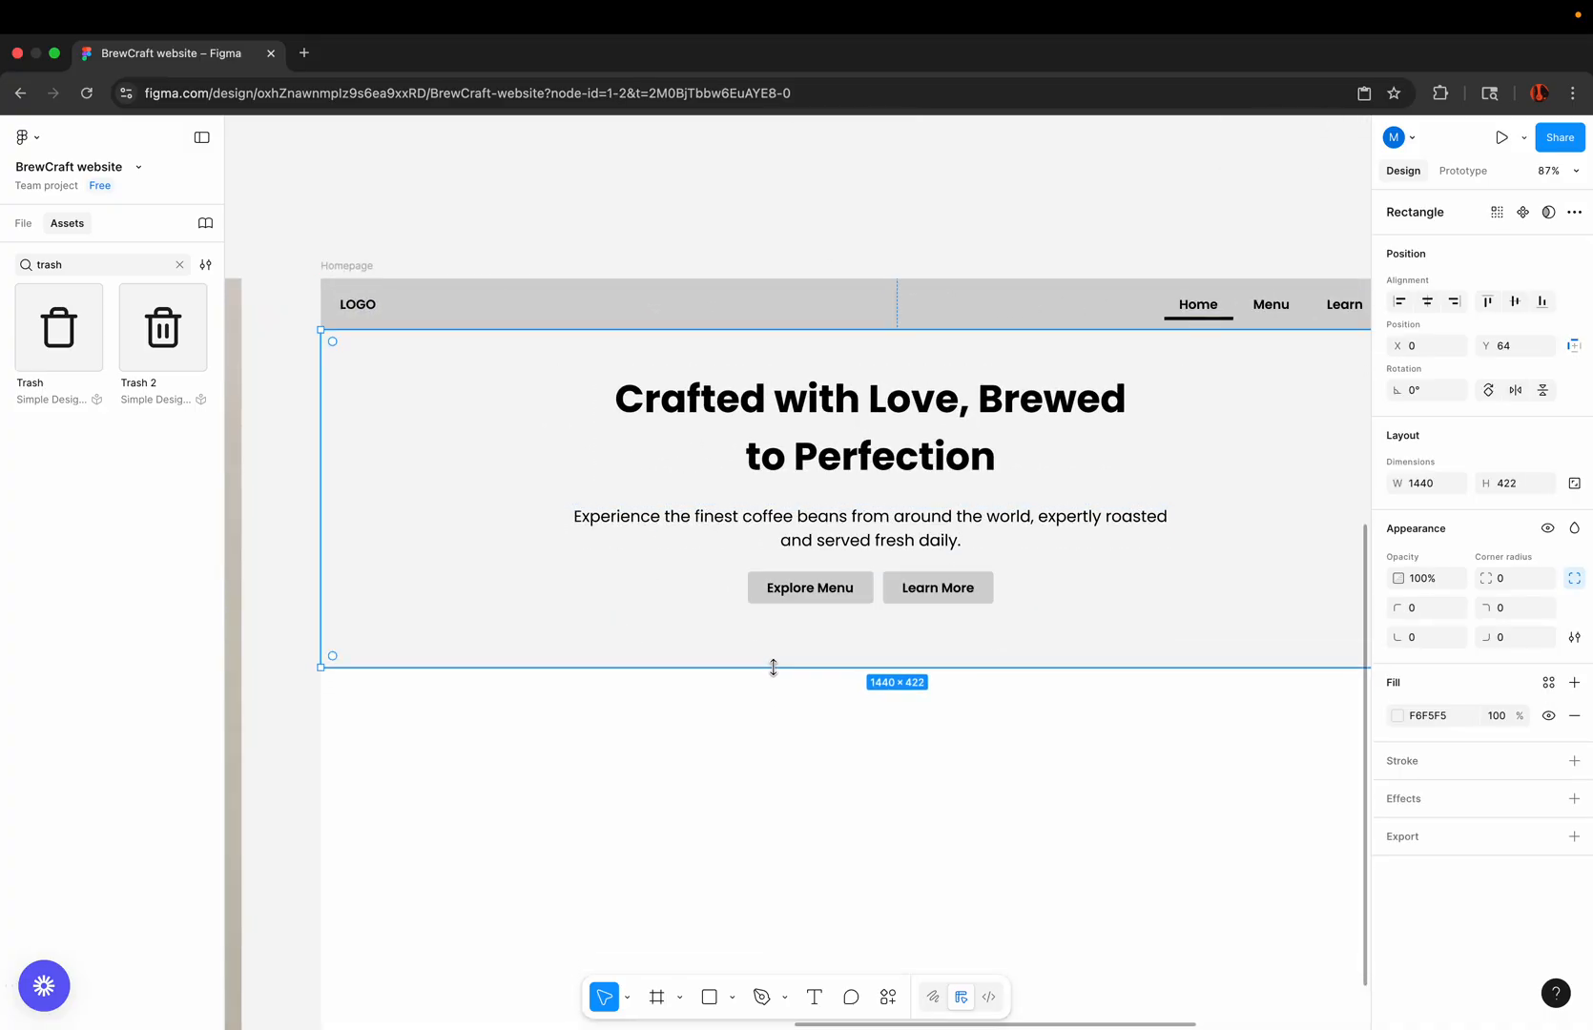
{"action": "scroll", "coordinate": [773, 668], "scroll_direction": "down", "scroll_amount": 4}
{"action": "left_click", "coordinate": [797, 316]}
Step: Examine the "Why choose BrewCraft?" section in the hand-drawn sketch
{"action": "scroll", "coordinate": [796, 316], "scroll_direction": "left", "scroll_amount": 4}
{"action": "scroll", "coordinate": [571, 542], "scroll_direction": "up", "scroll_amount": 4}
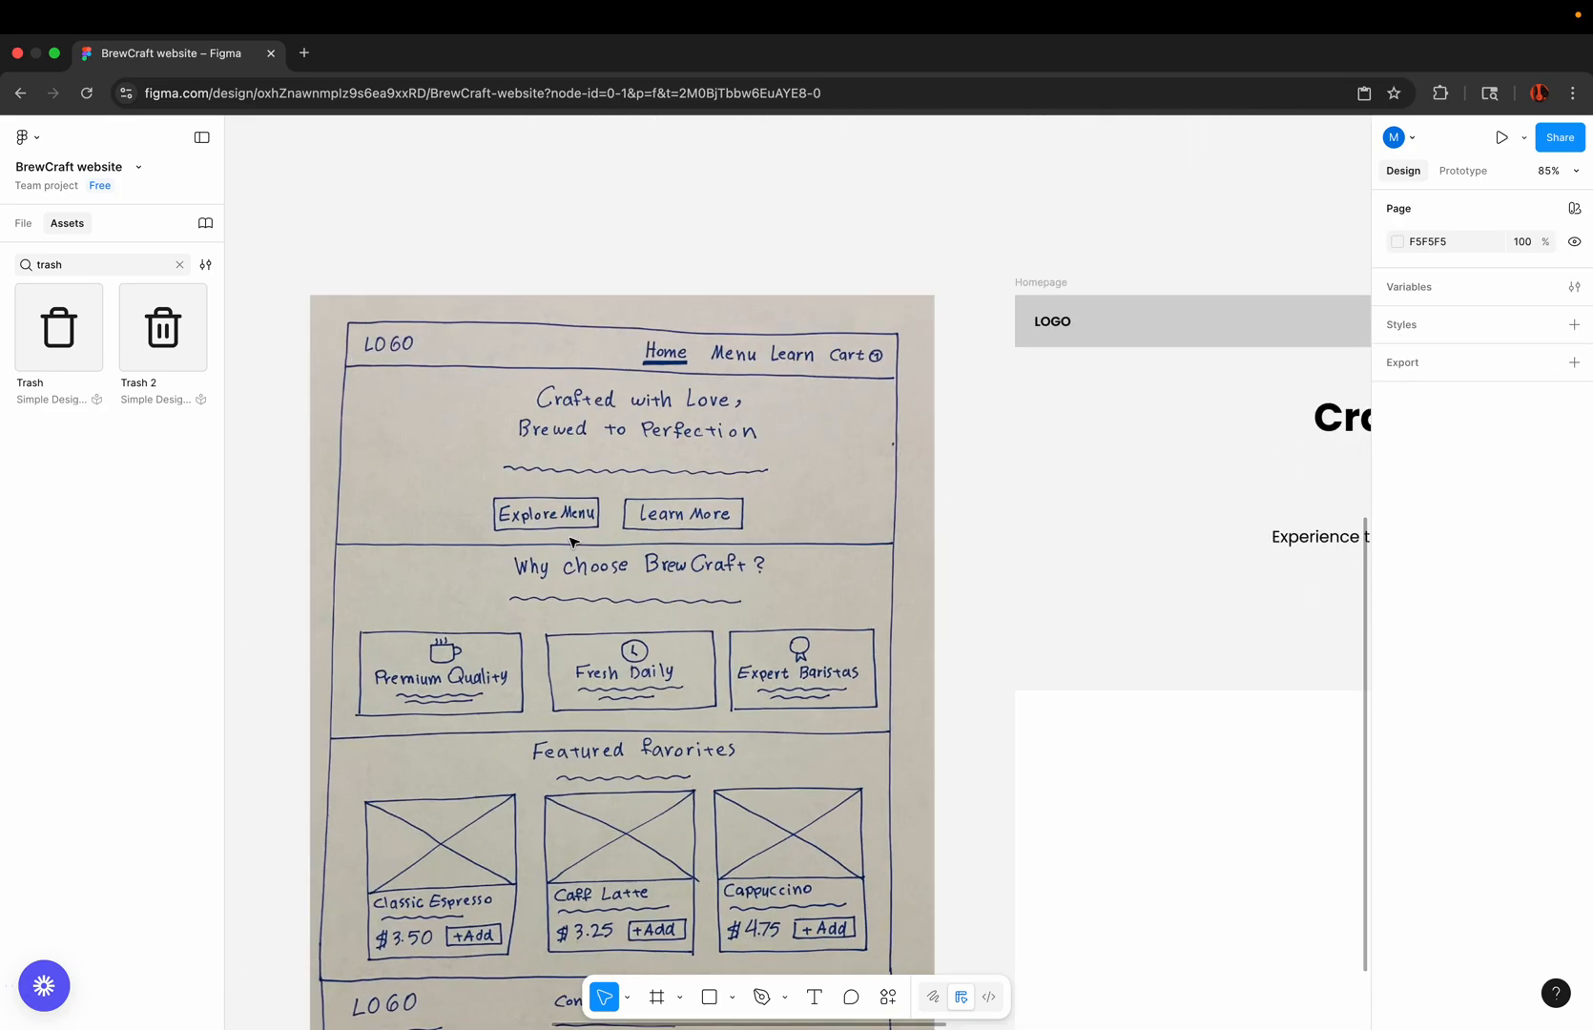
{"action": "scroll", "coordinate": [570, 541], "scroll_direction": "up", "scroll_amount": 2}
{"action": "scroll", "coordinate": [618, 612], "scroll_direction": "down", "scroll_amount": 3}
{"action": "scroll", "coordinate": [534, 572], "scroll_direction": "up", "scroll_amount": 6}
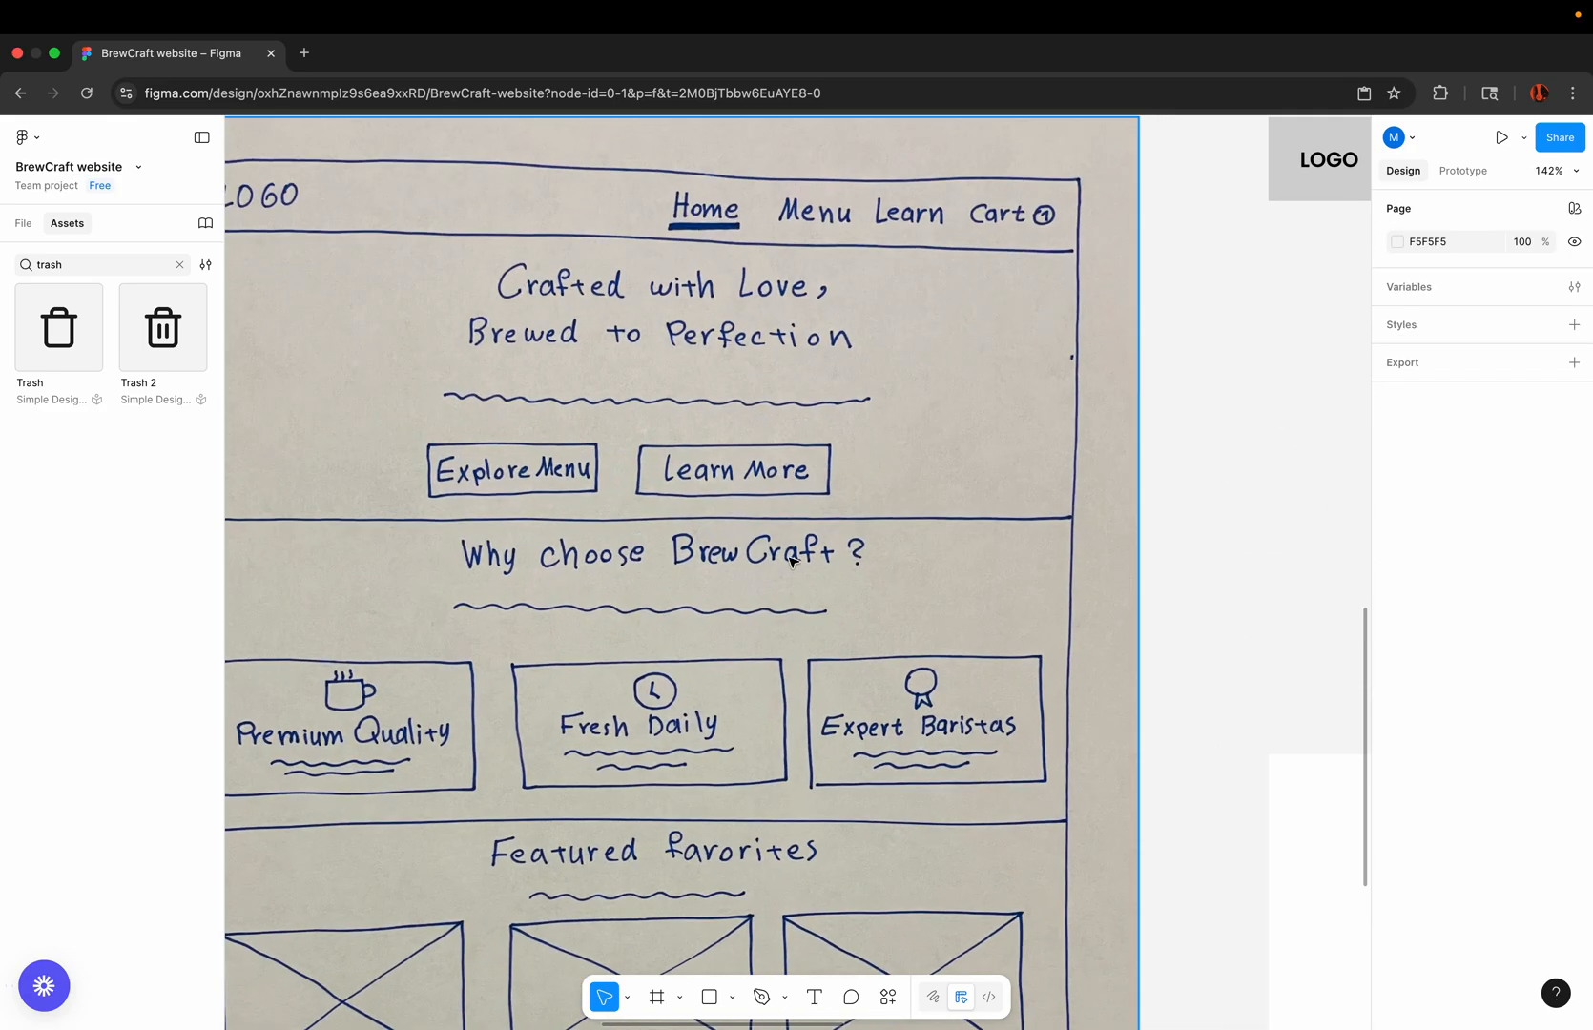
{"action": "scroll", "coordinate": [693, 619], "scroll_direction": "down", "scroll_amount": 3}
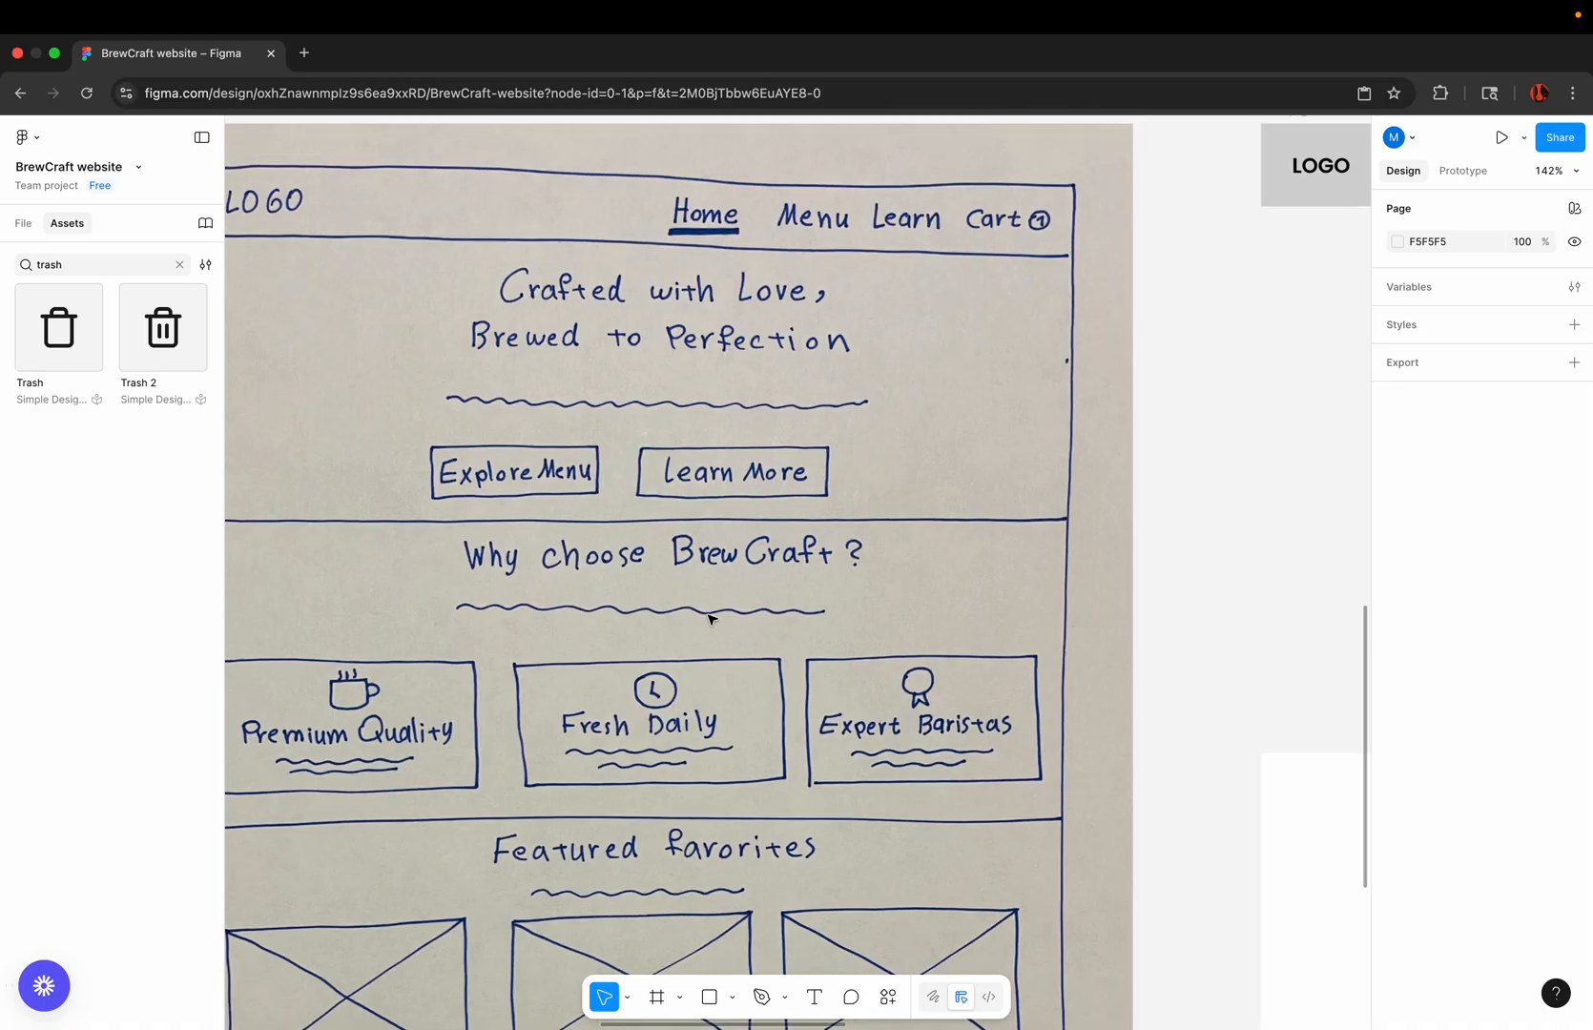
{"action": "scroll", "coordinate": [629, 676], "scroll_direction": "down", "scroll_amount": 5}
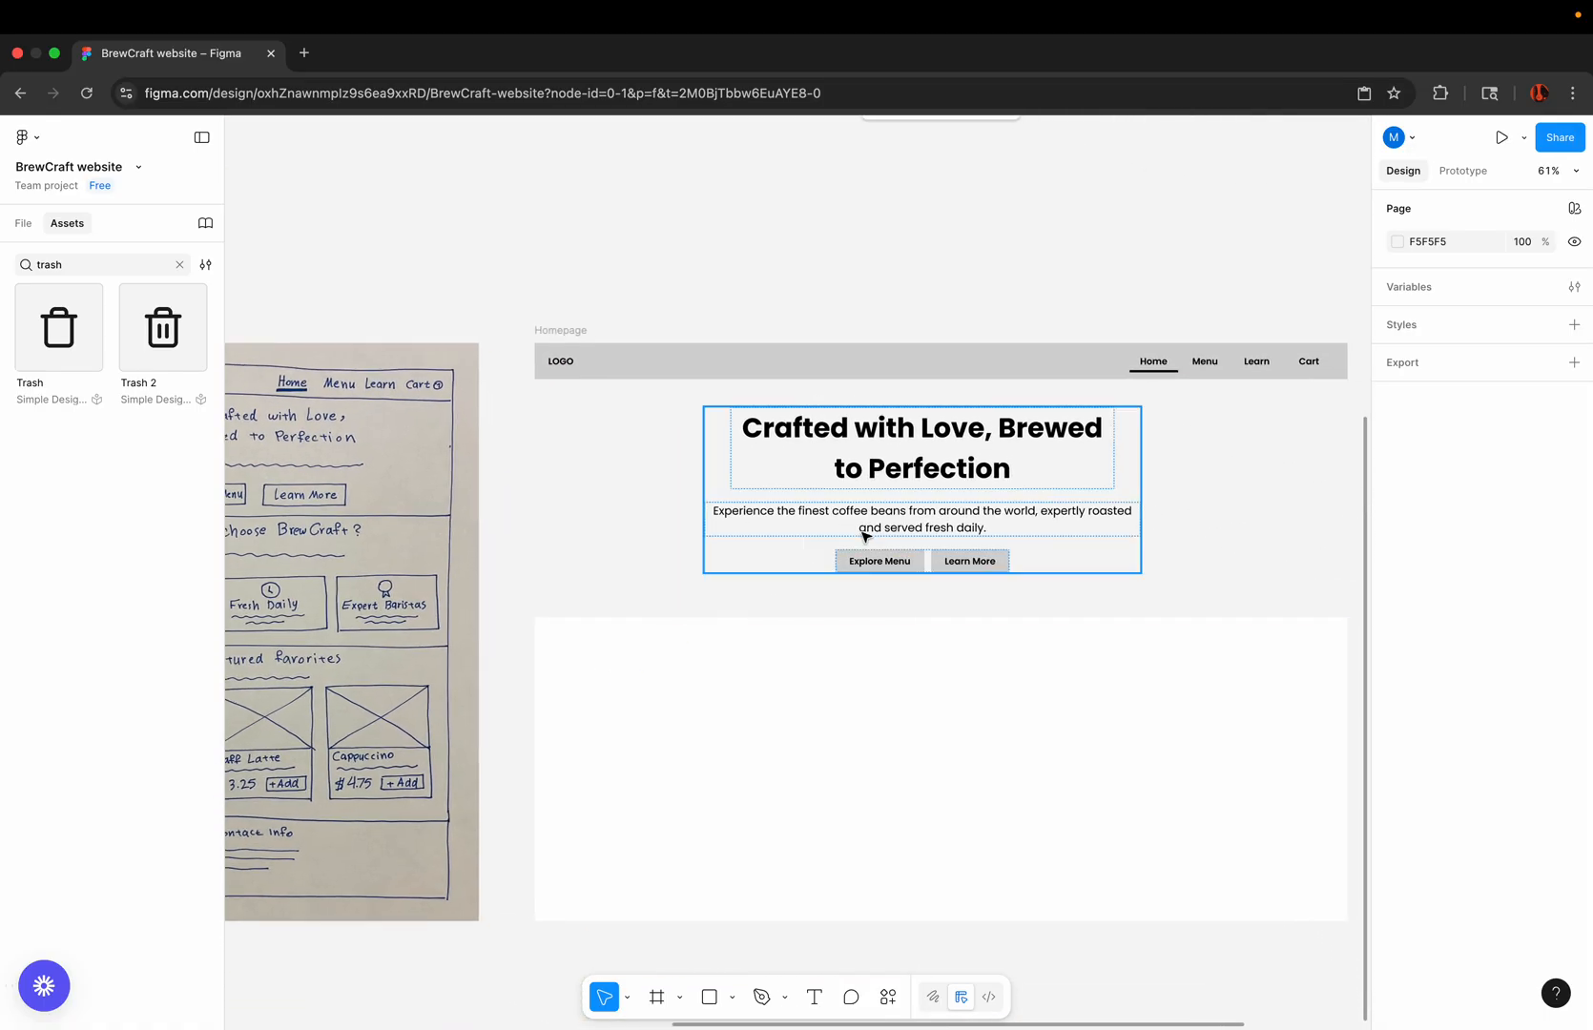
Step: Duplicate the hero heading into the blank area below the hero at about X 347.5, Y 536, and set its font size to 36
{"action": "left_click", "coordinate": [919, 438]}
{"action": "double_click", "coordinate": [918, 438]}
{"action": "left_click_drag", "start_coordinate": [919, 438], "coordinate": [921, 668]}
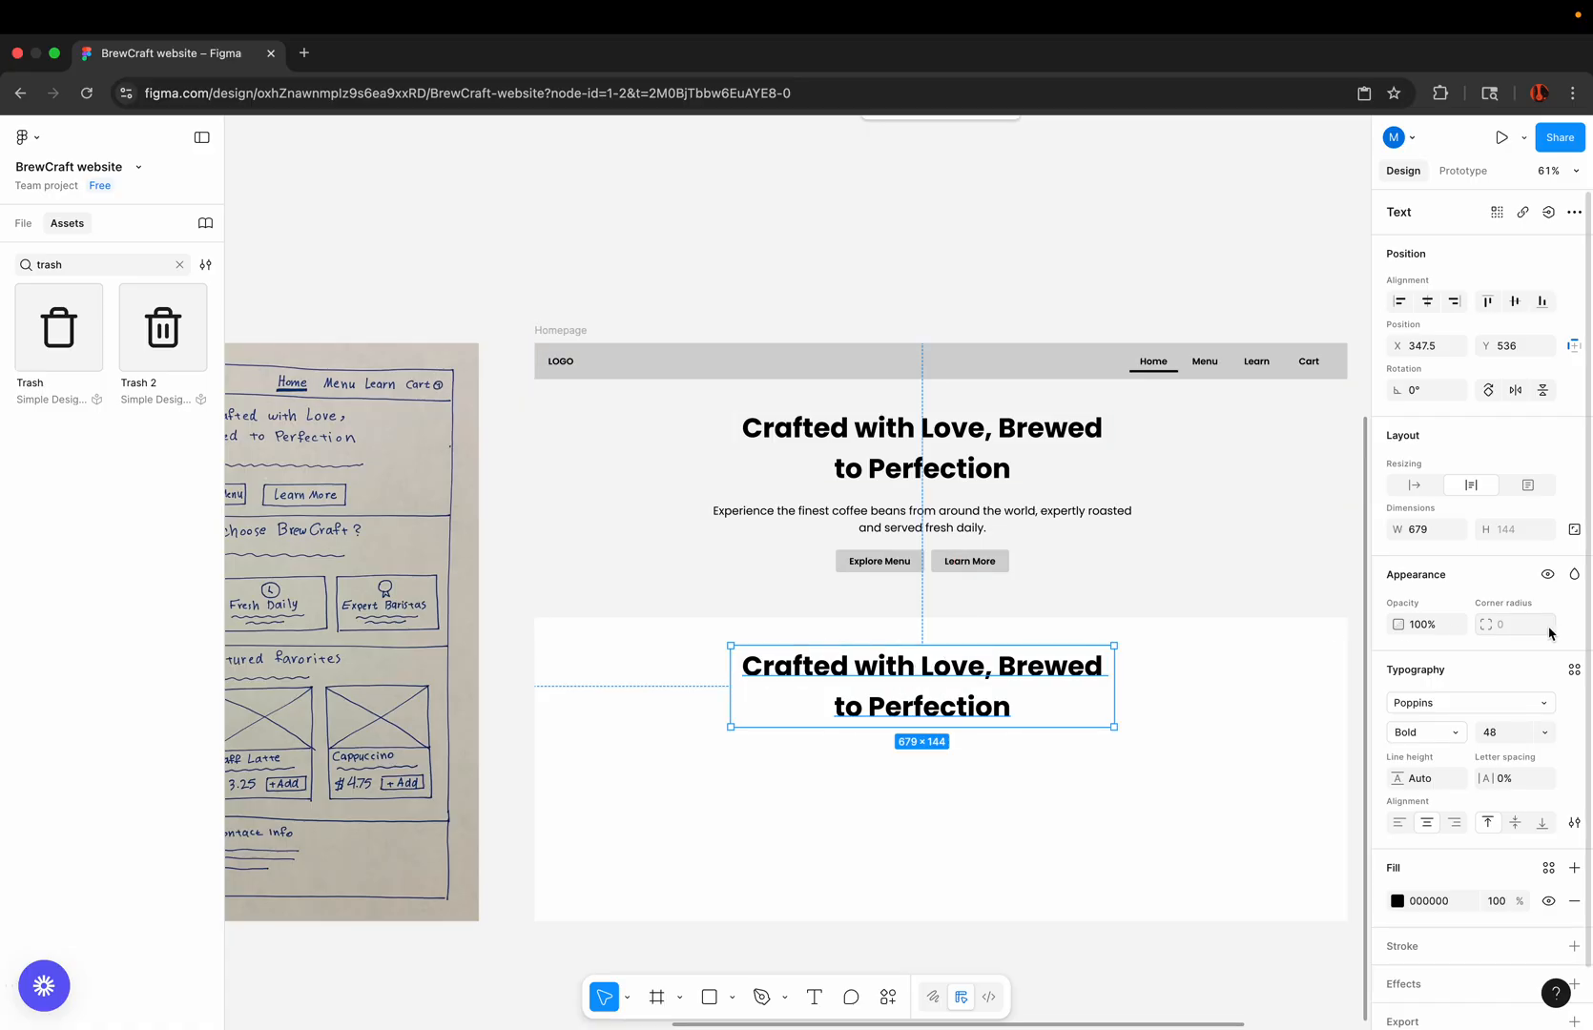
{"action": "left_click", "coordinate": [1537, 734]}
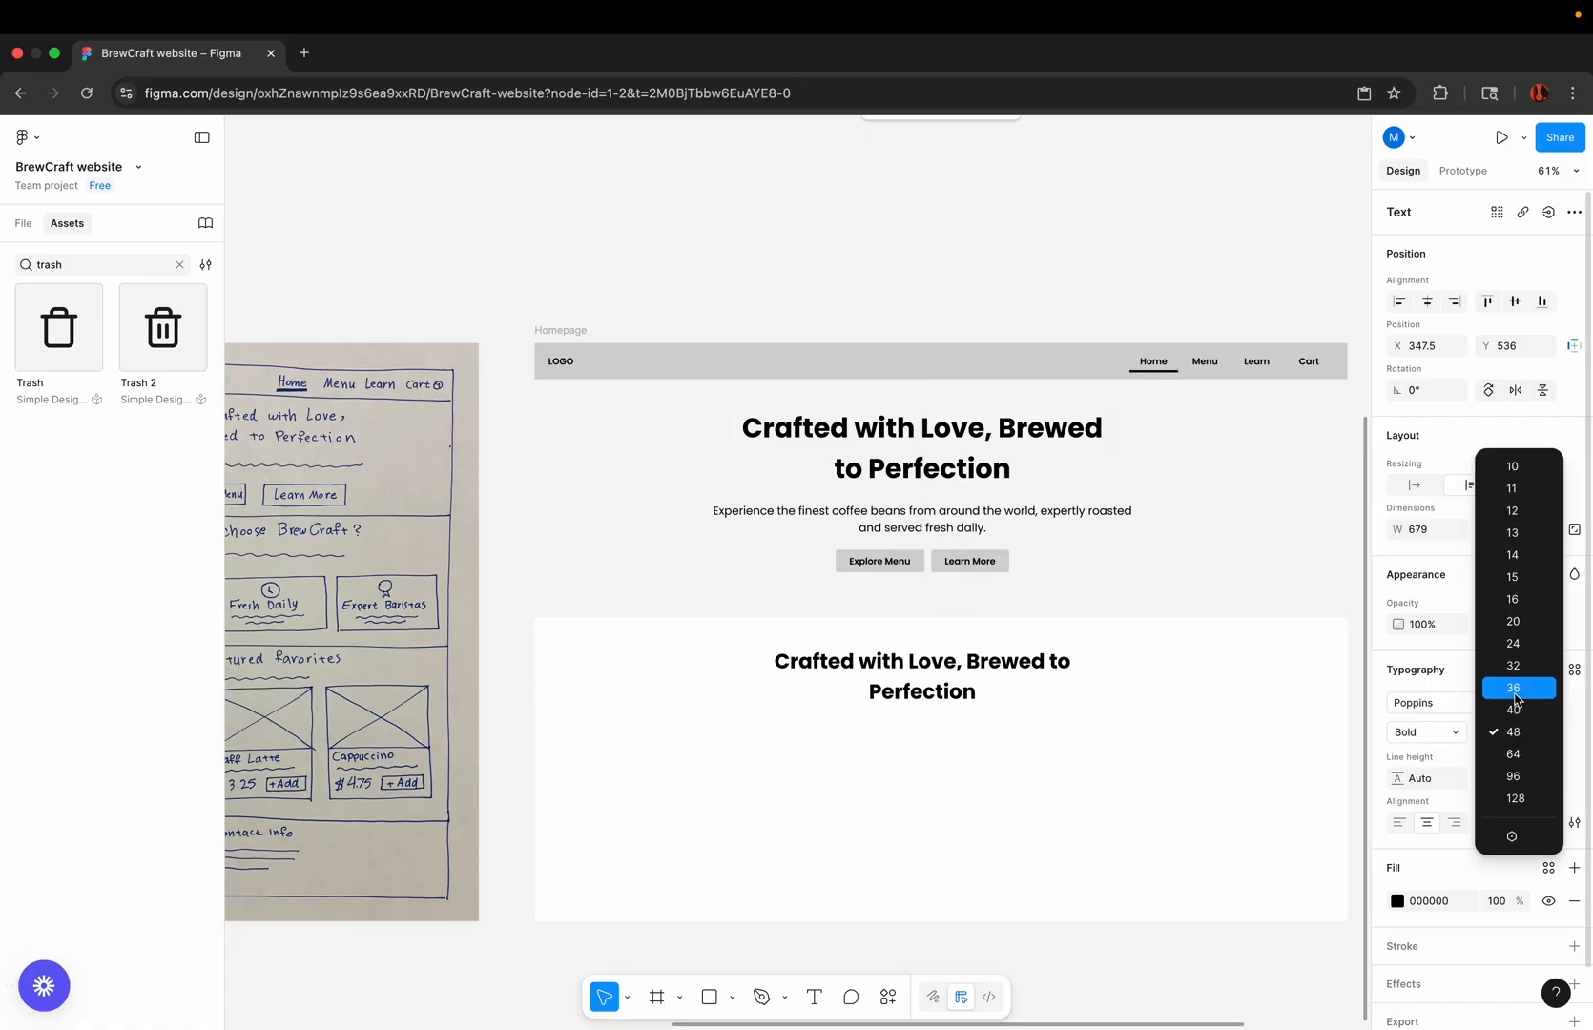
{"action": "left_click", "coordinate": [1515, 696]}
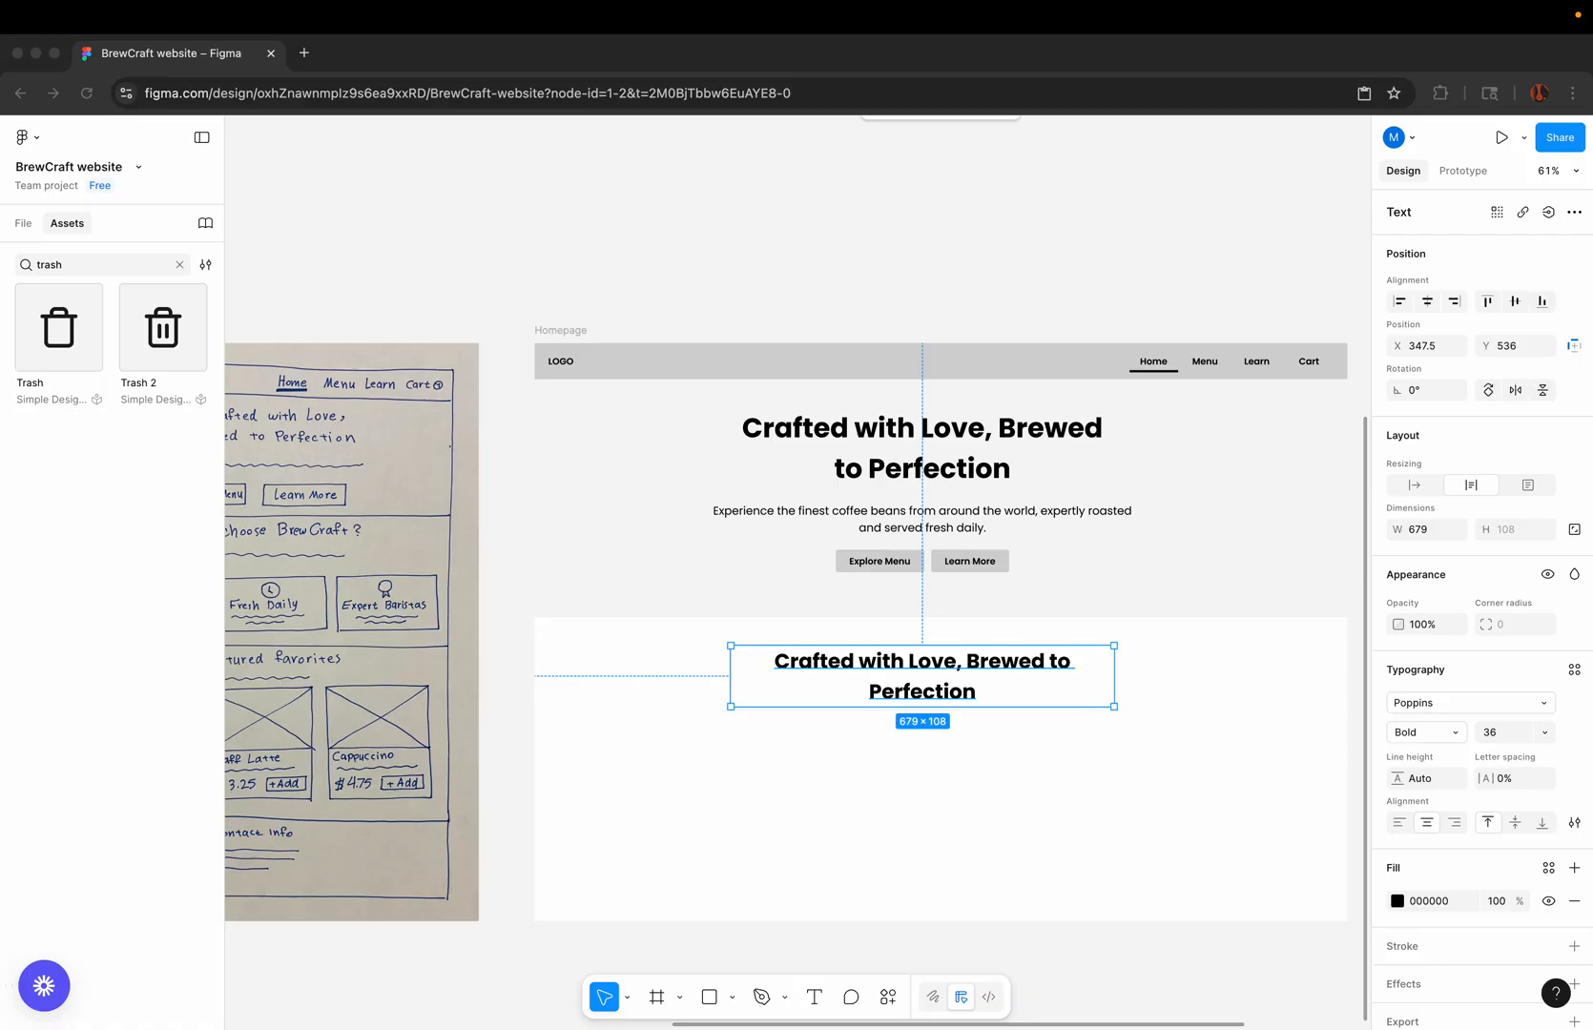
Step: Replace the duplicated heading's text below the hero with "Why Choose BrewCraft?", pasted in matching style
{"action": "double_click", "coordinate": [974, 661]}
{"action": "right_click", "coordinate": [974, 661]}
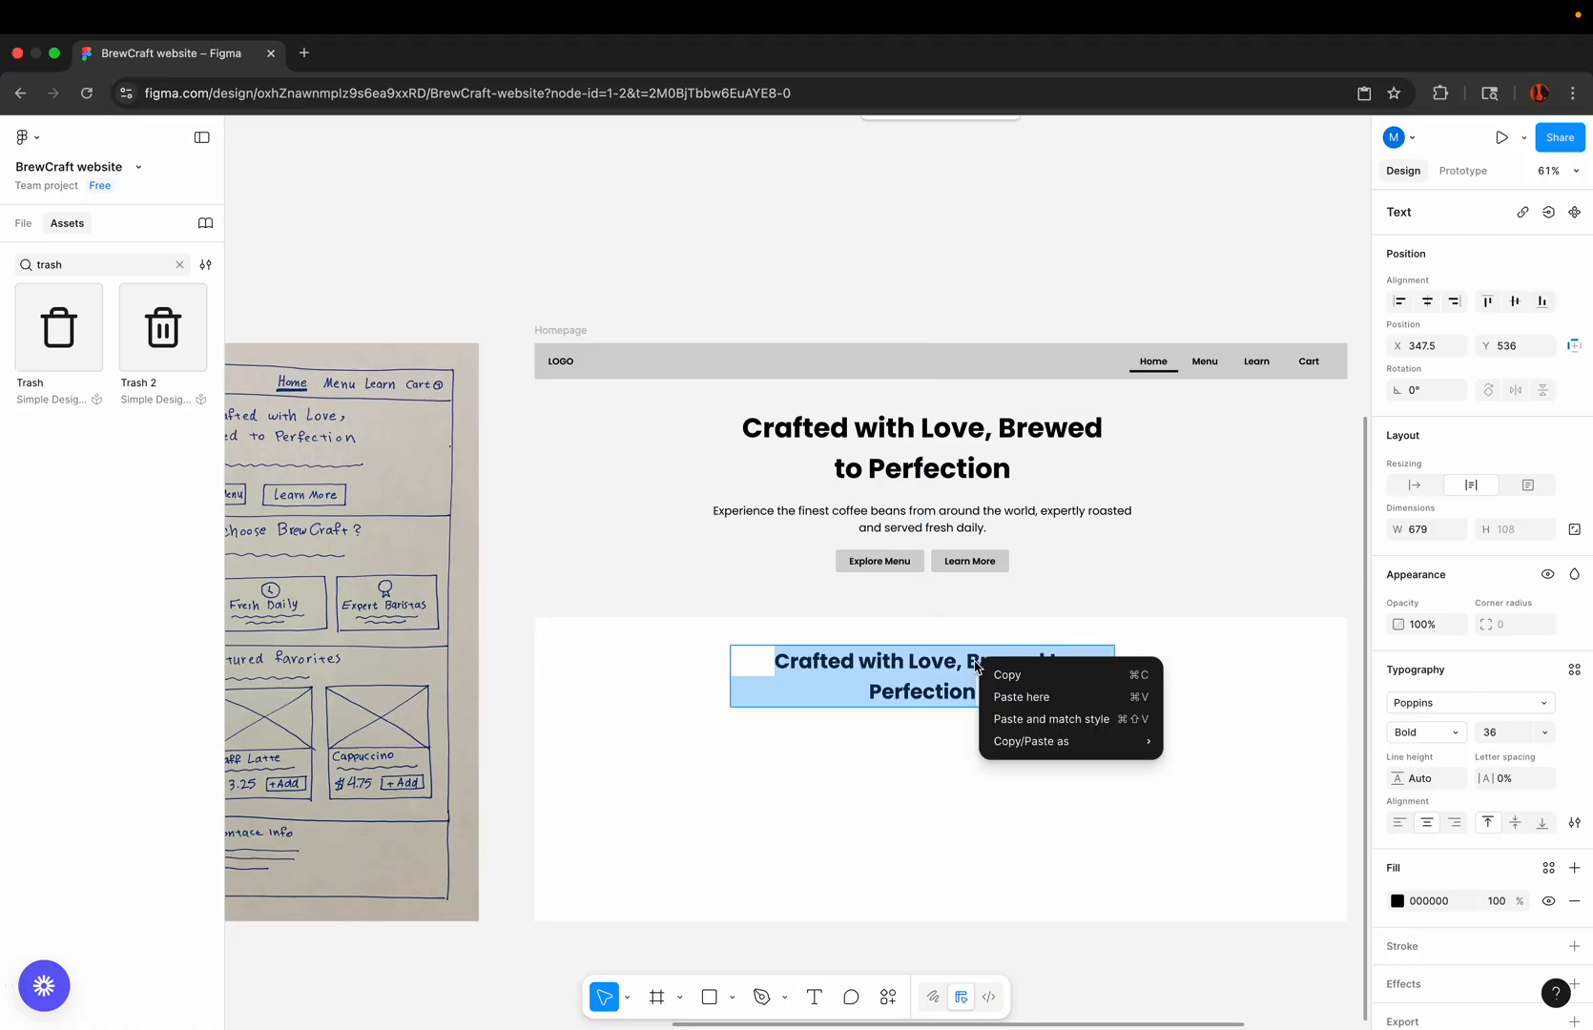
{"action": "left_click", "coordinate": [1014, 718]}
{"action": "key", "text": "BackSpace"}
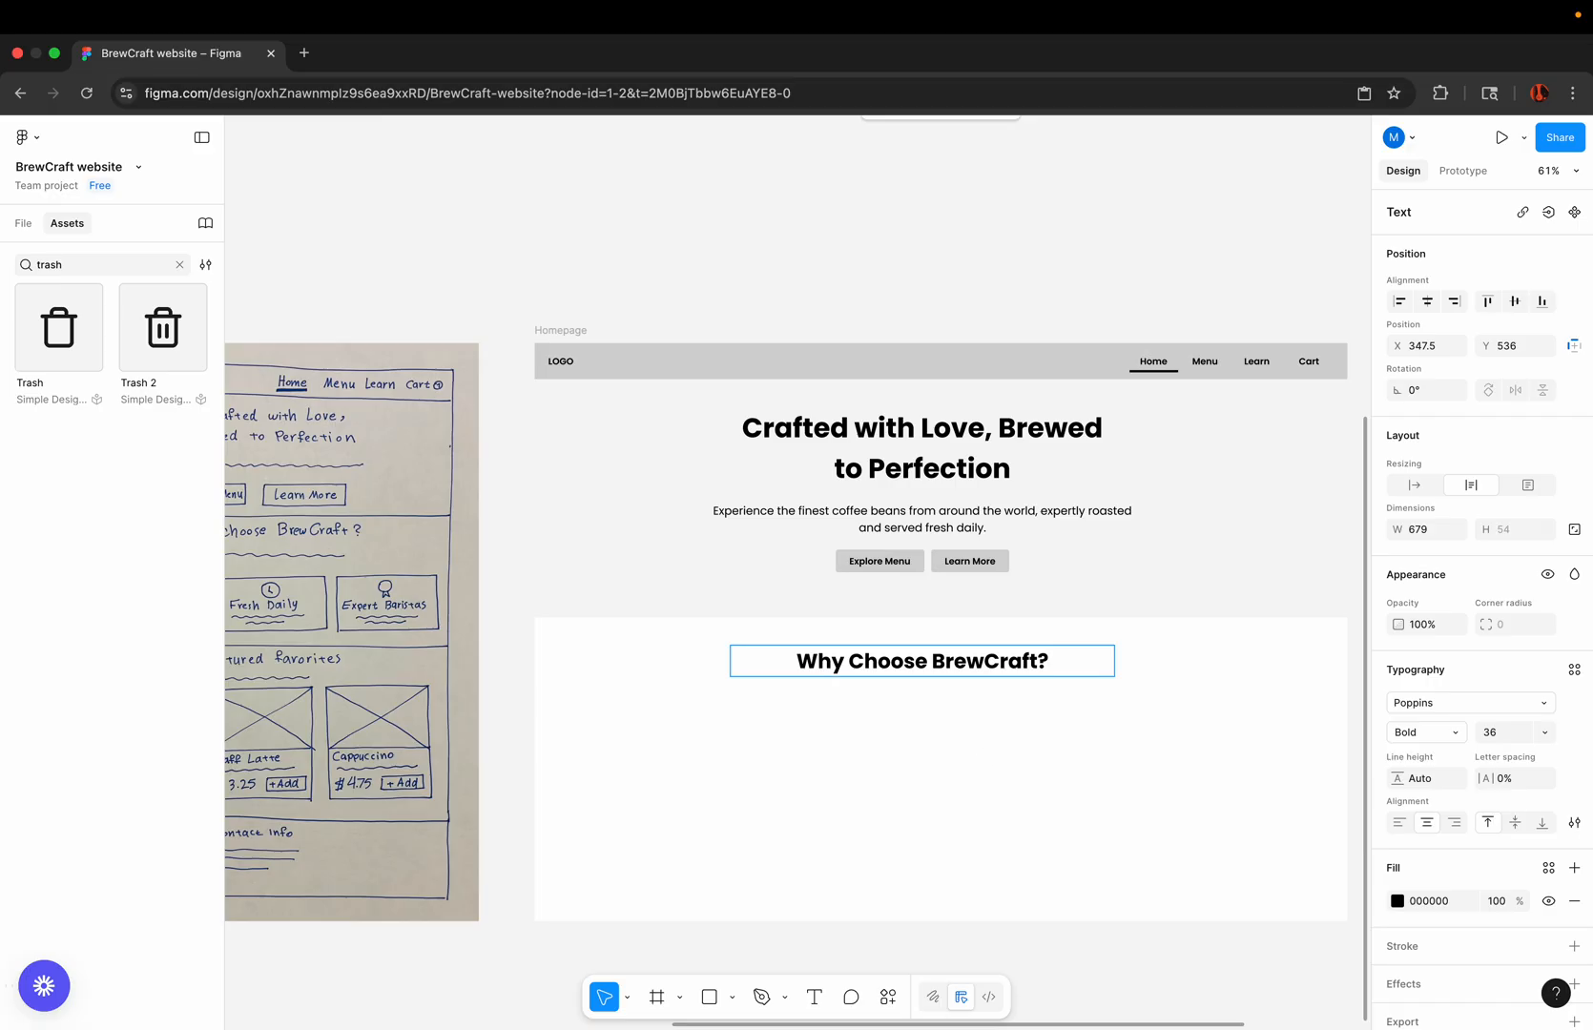
{"action": "left_click", "coordinate": [978, 737]}
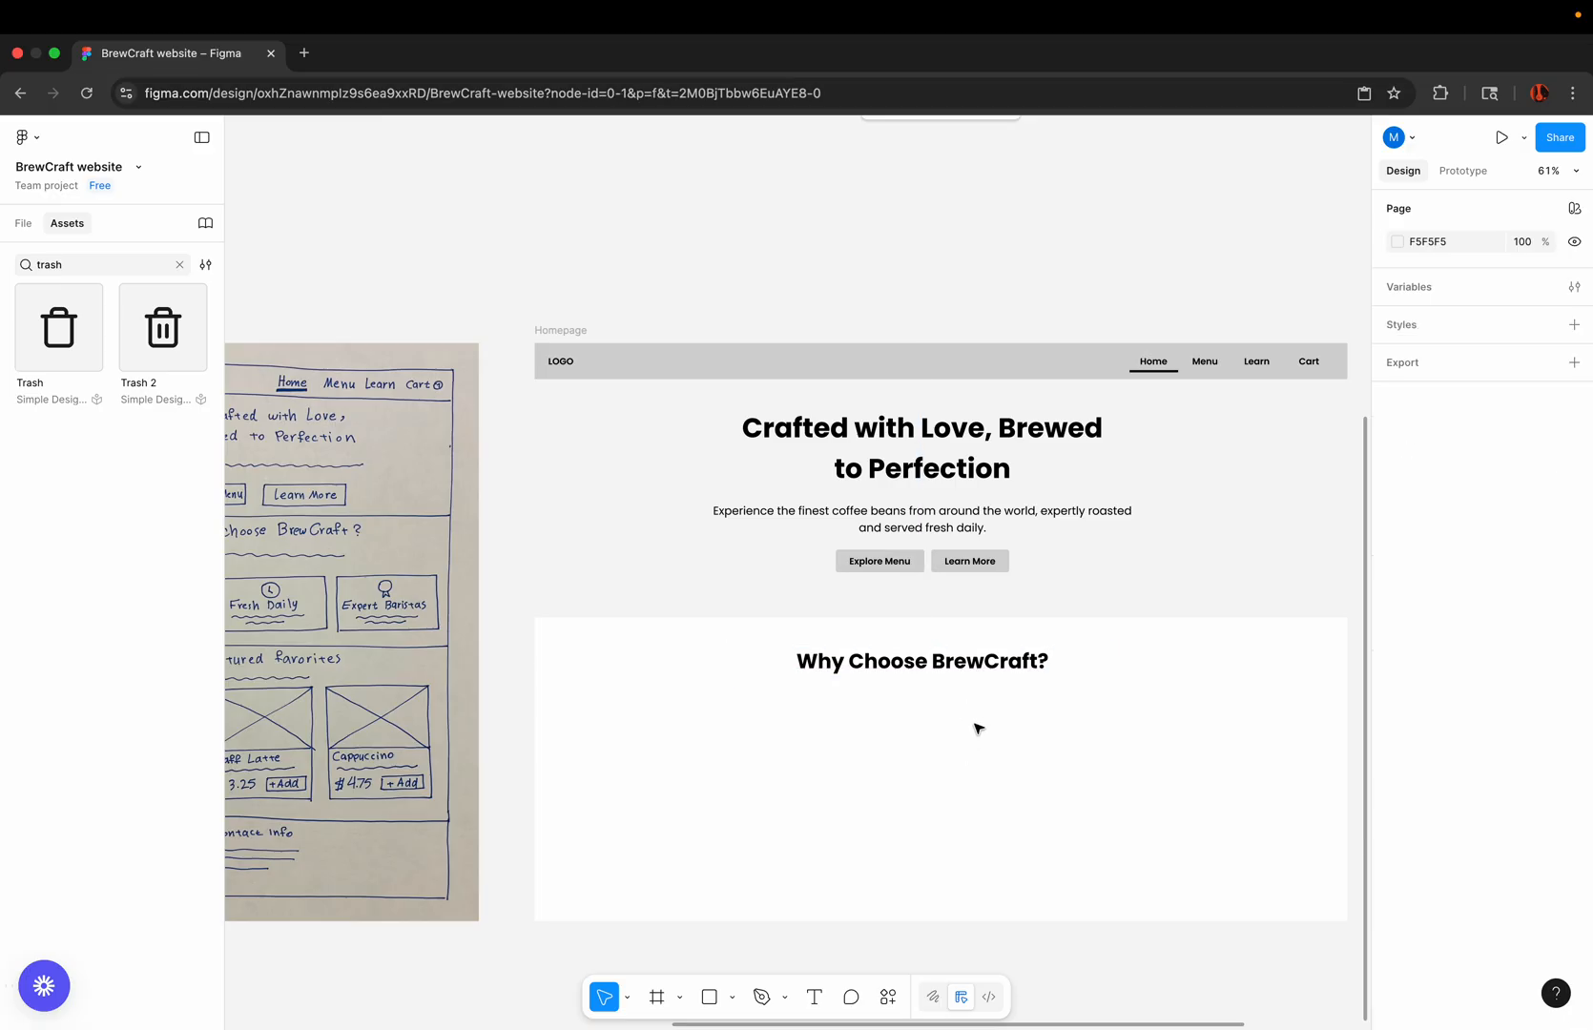
Step: Duplicate the hero paragraph to below the "Why Choose BrewCraft?" heading at about X 301, Y 609, and set its font size to 16
{"action": "scroll", "coordinate": [978, 728], "scroll_direction": "down", "scroll_amount": 2}
{"action": "left_click", "coordinate": [969, 463]}
{"action": "left_click", "coordinate": [971, 461]}
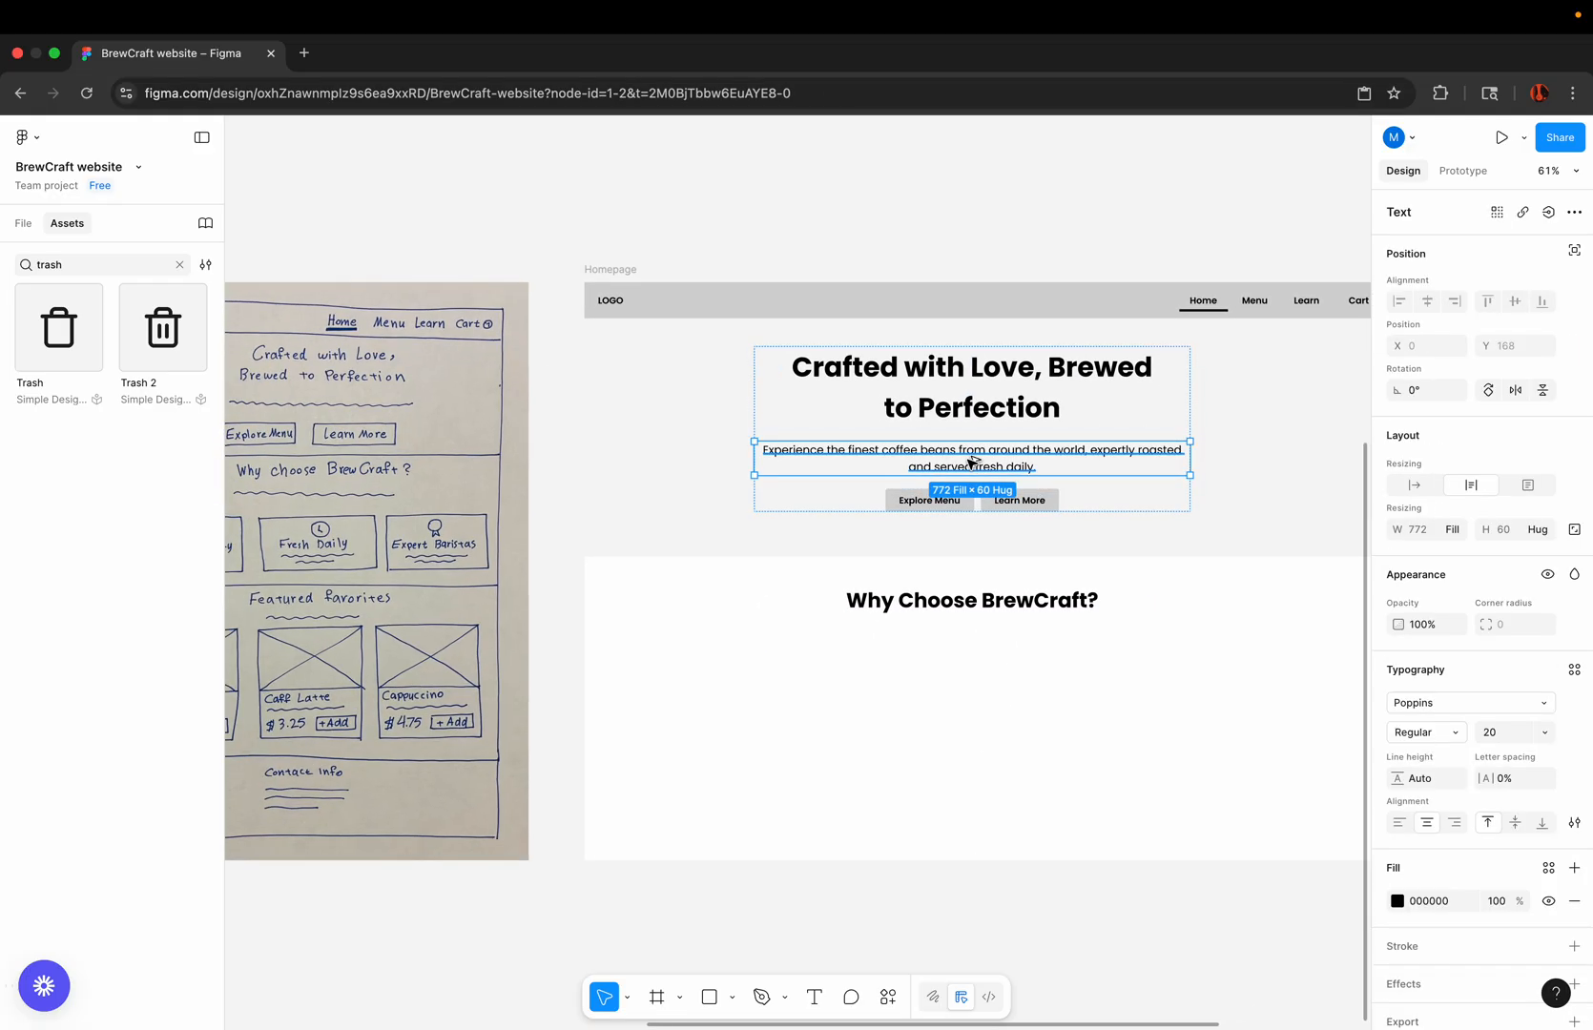
{"action": "left_click_drag", "start_coordinate": [971, 462], "coordinate": [969, 646]}
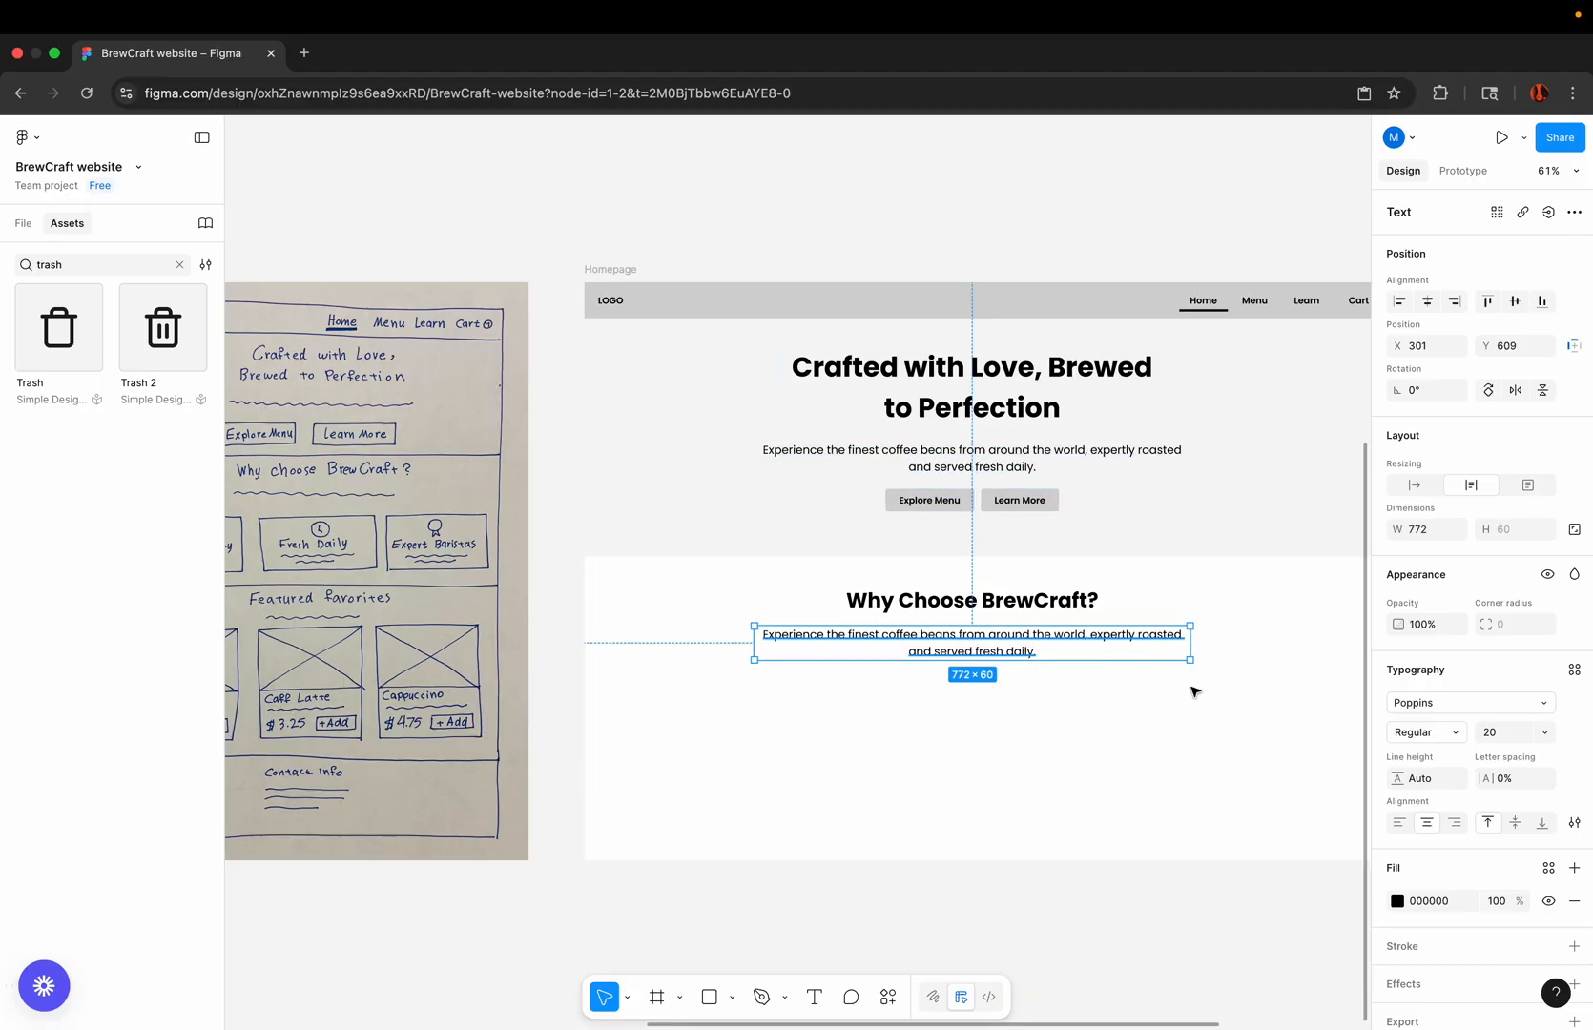
{"action": "scroll", "coordinate": [1024, 610], "scroll_direction": "up", "scroll_amount": 4}
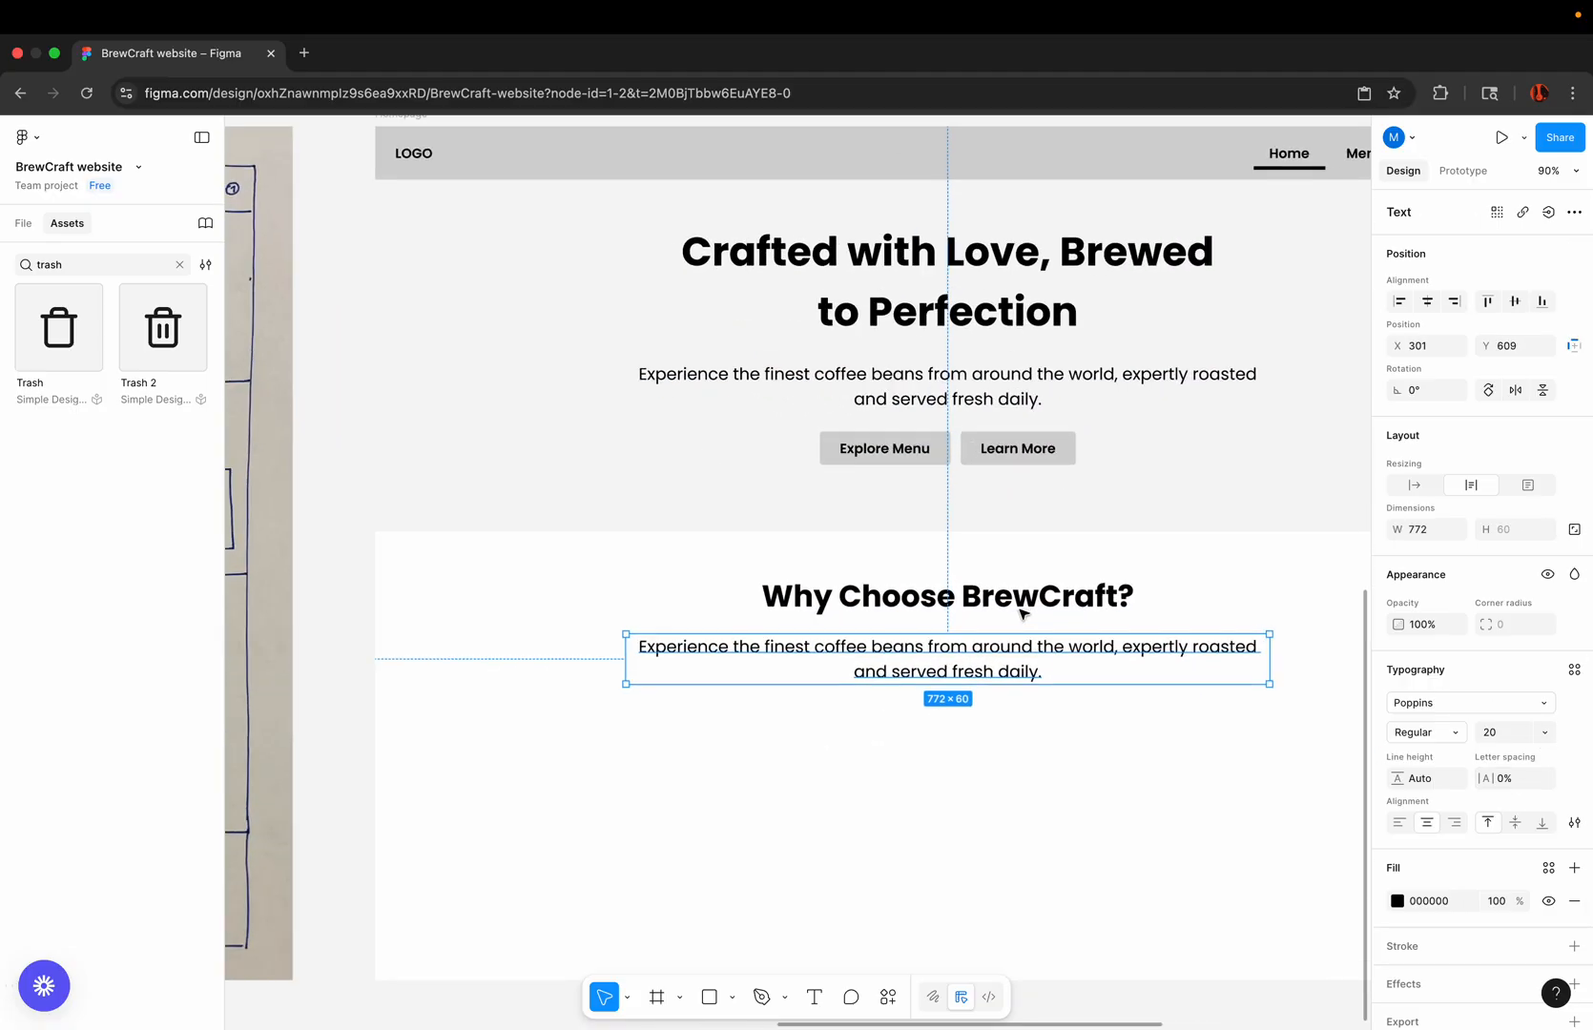
{"action": "left_click", "coordinate": [1538, 722]}
{"action": "left_click", "coordinate": [1508, 688]}
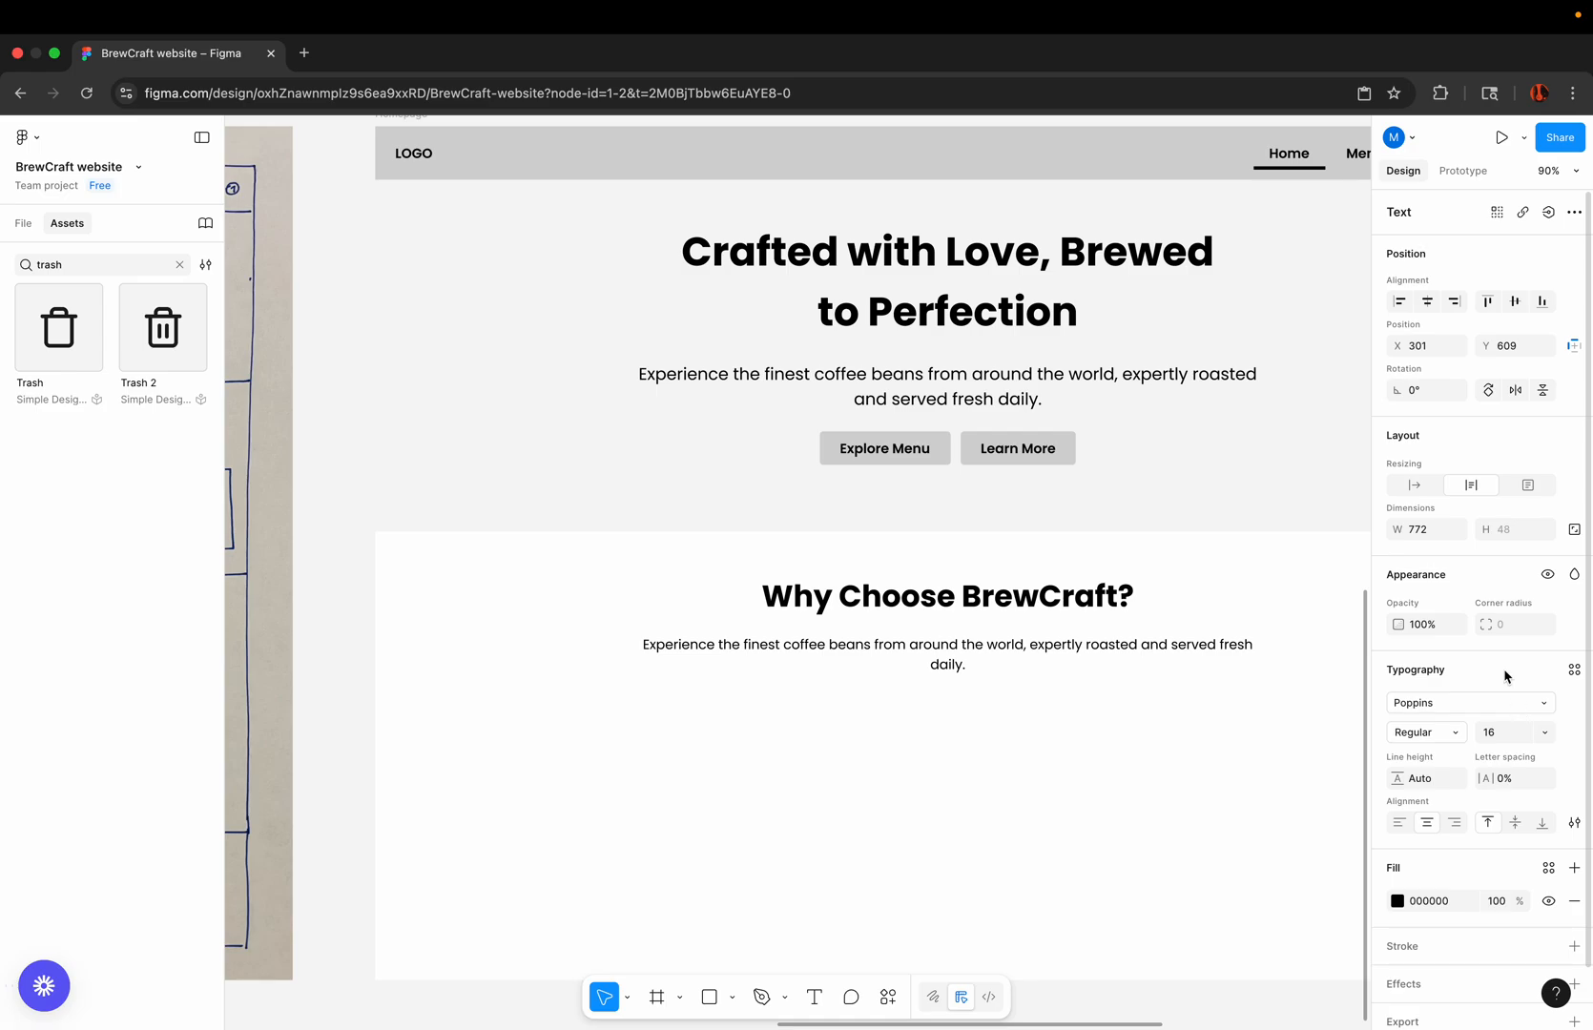
Step: Replace the duplicated paragraph's text with "We're passionate about delivering the perfect coffee experience", in matching style and without trailing blank lines
{"action": "key", "text": "super+Tab"}
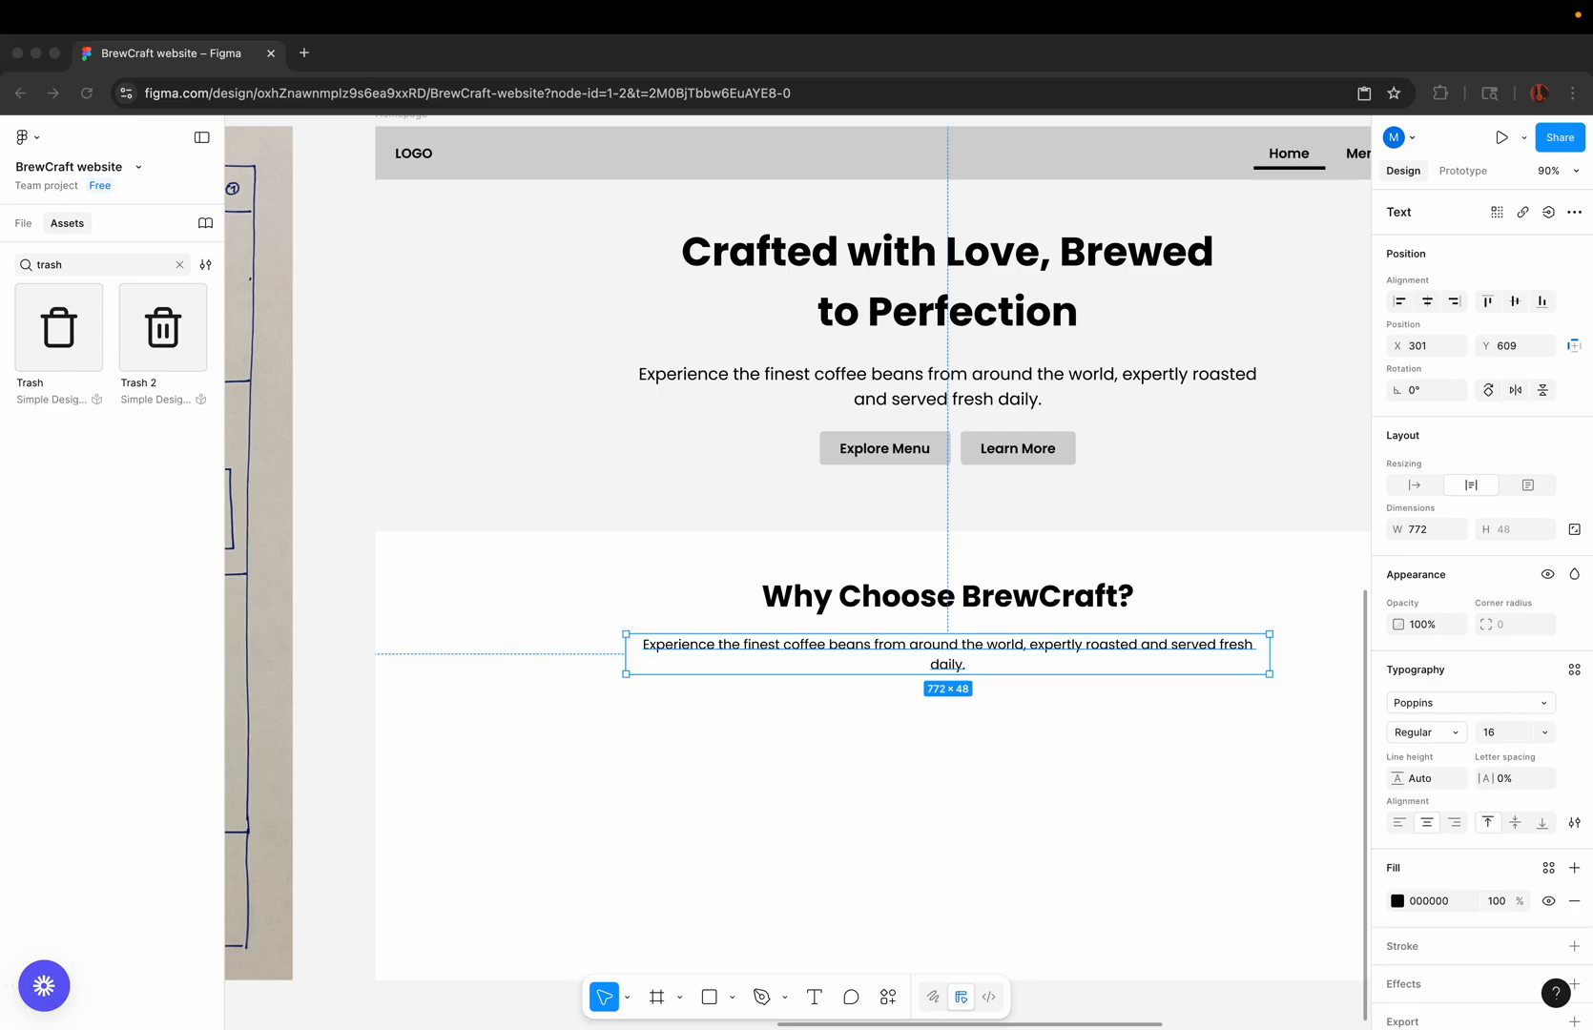
{"action": "left_click", "coordinate": [911, 655]}
{"action": "double_click", "coordinate": [911, 654]}
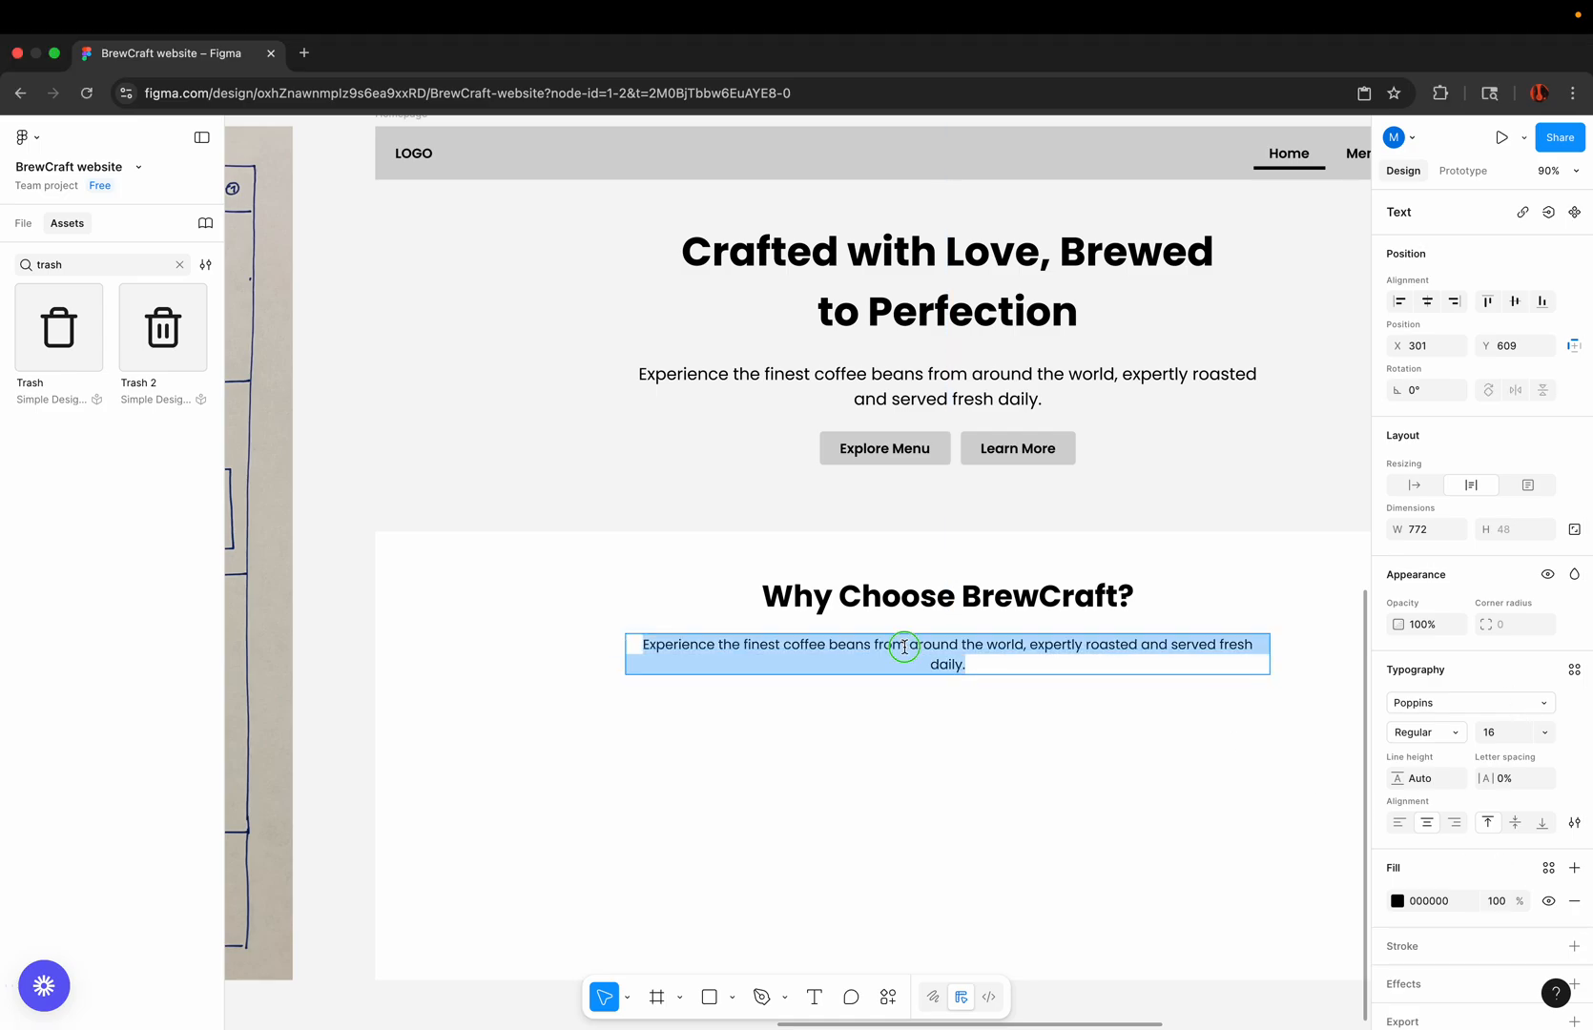
{"action": "right_click", "coordinate": [908, 651]}
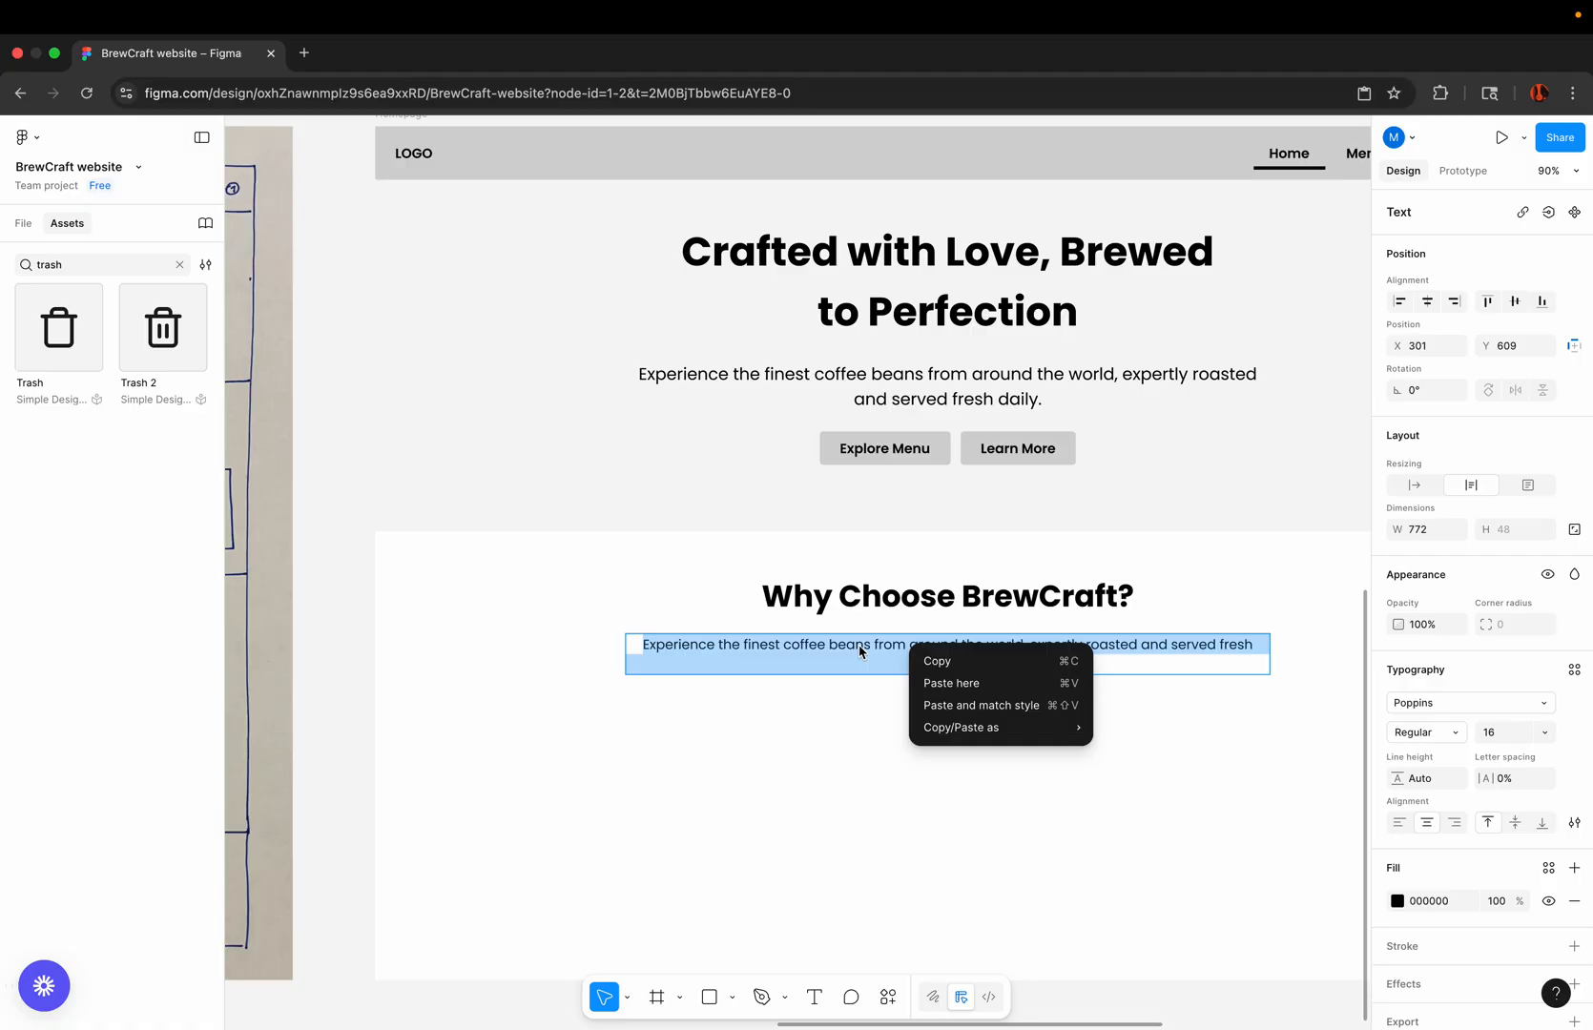
{"action": "left_click", "coordinate": [959, 706]}
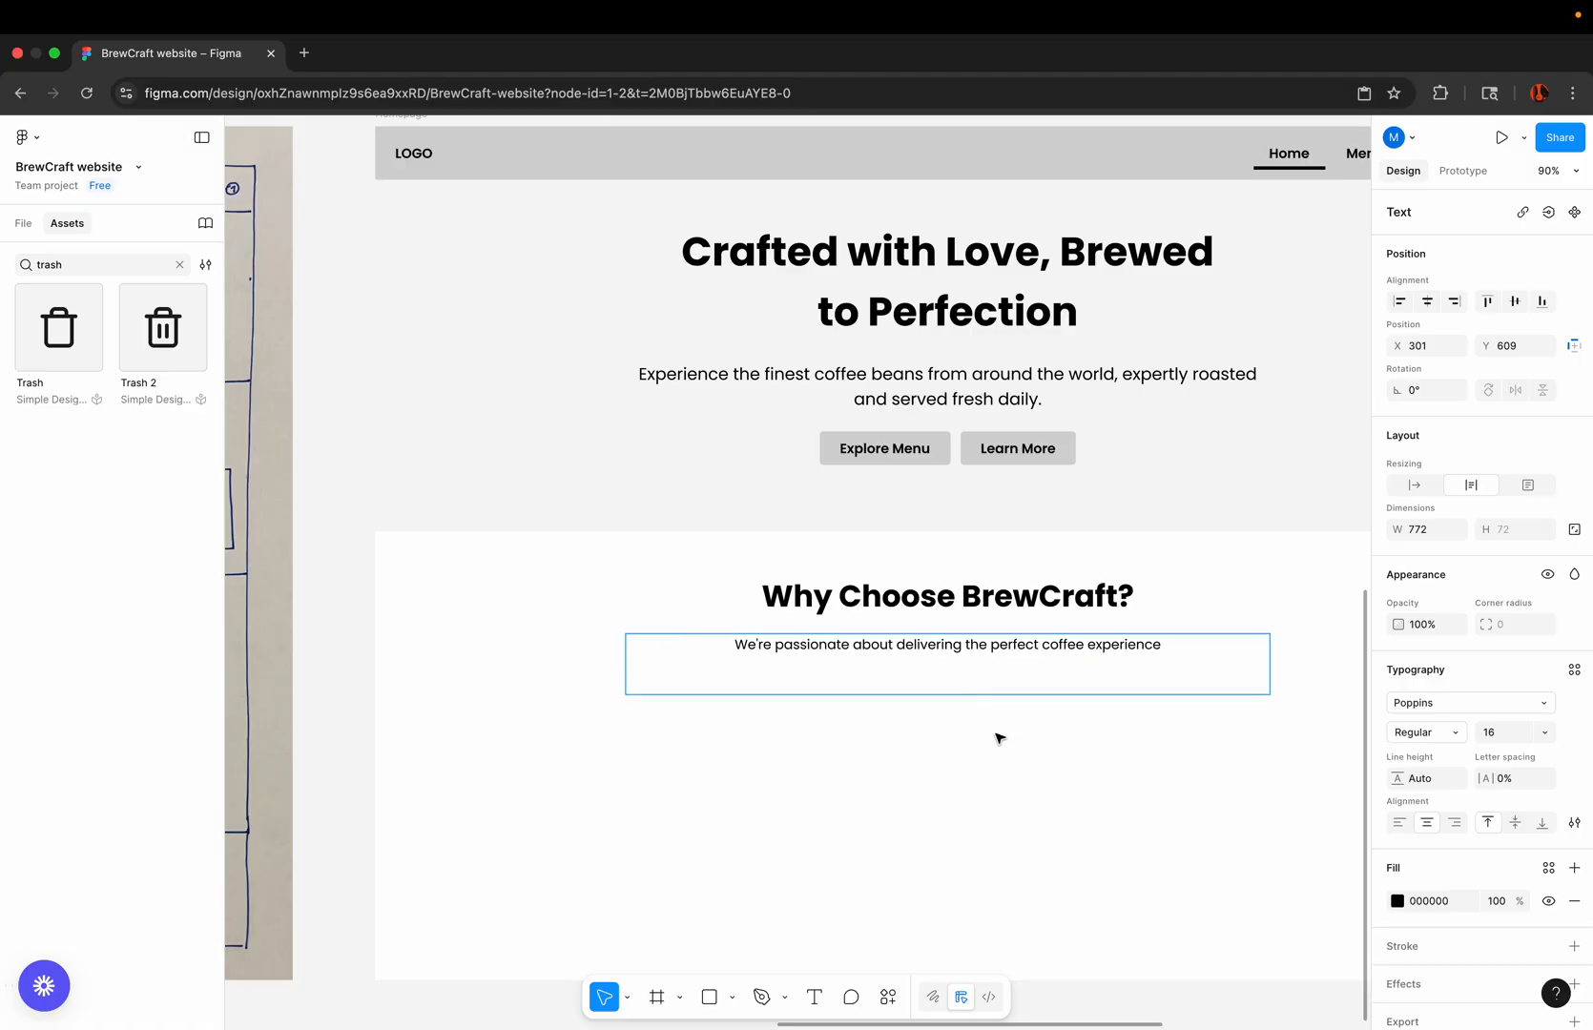
{"action": "key", "text": "BackSpace"}
{"action": "key", "text": "BackSpace"}
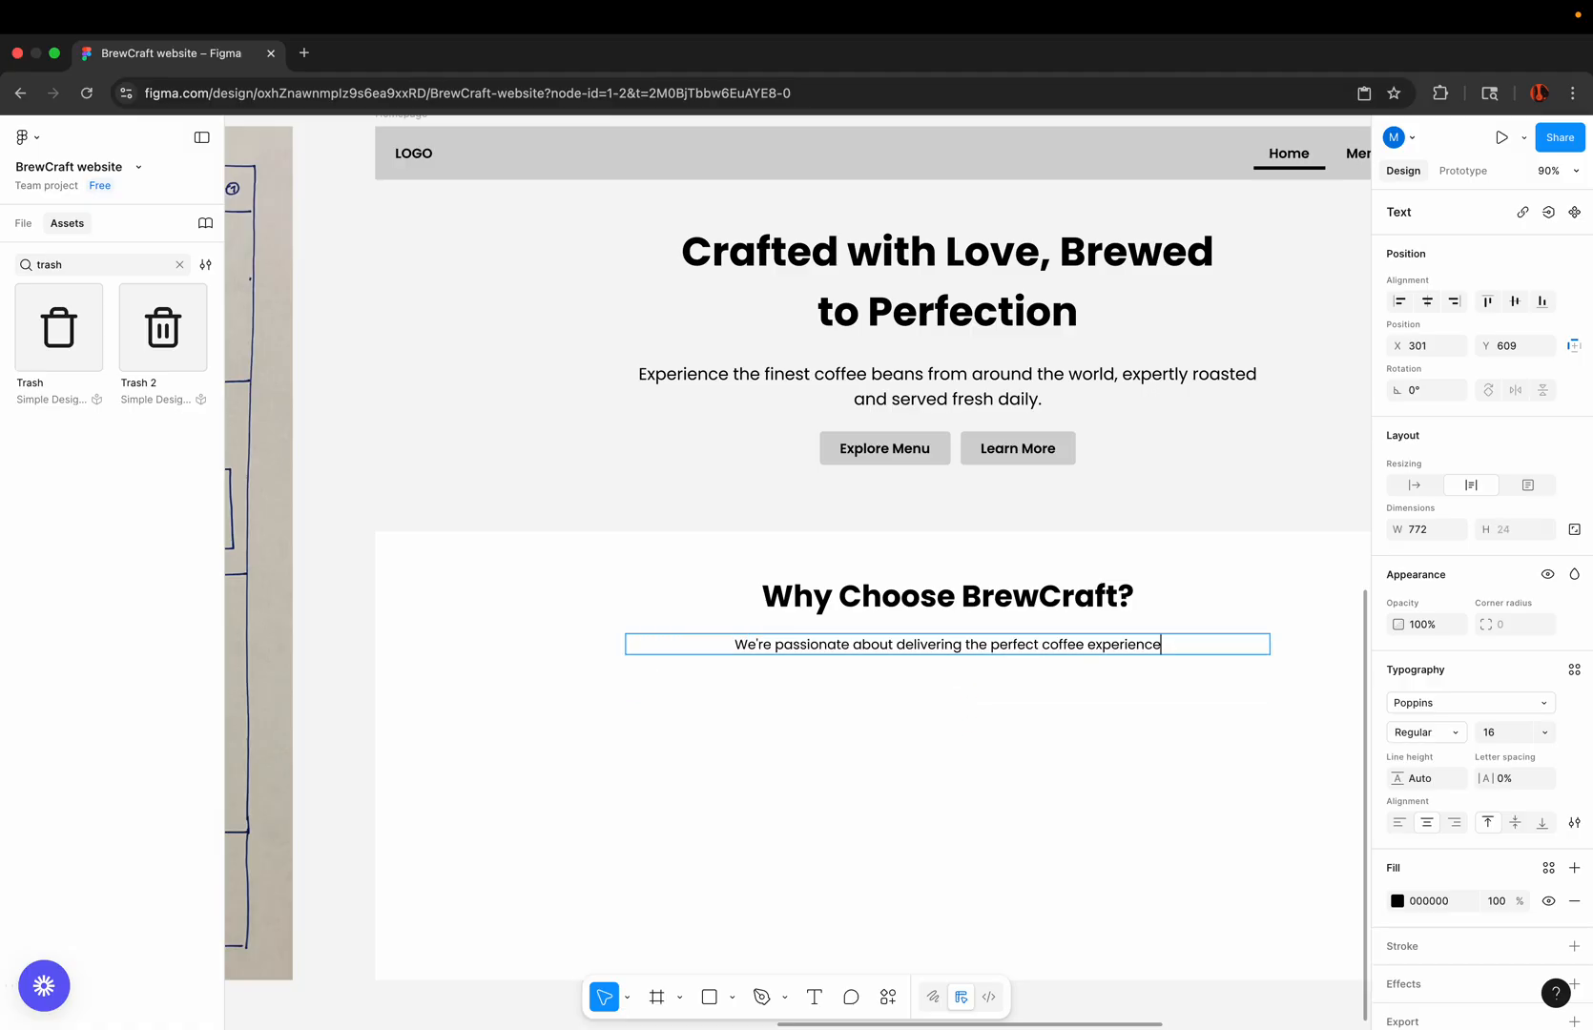
{"action": "left_click", "coordinate": [912, 712]}
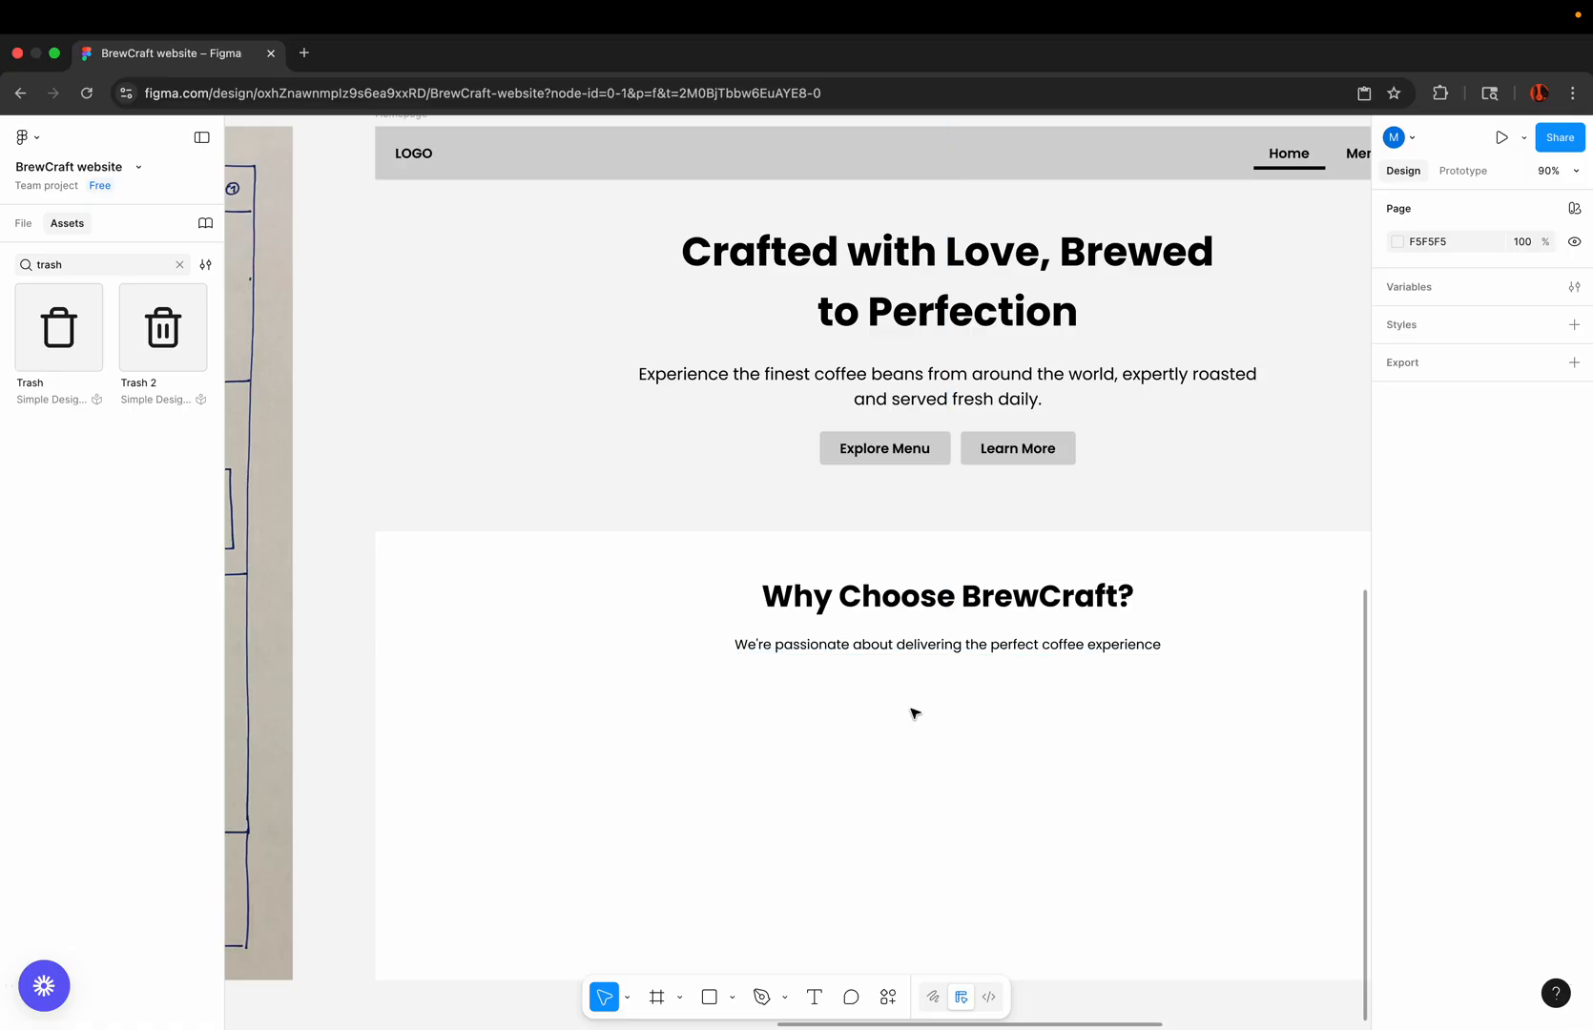
Step: Place an instance of the Card component under the "Why Choose BrewCraft?" paragraph at about X 93, Y 683
{"action": "scroll", "coordinate": [912, 710], "scroll_direction": "down", "scroll_amount": 4}
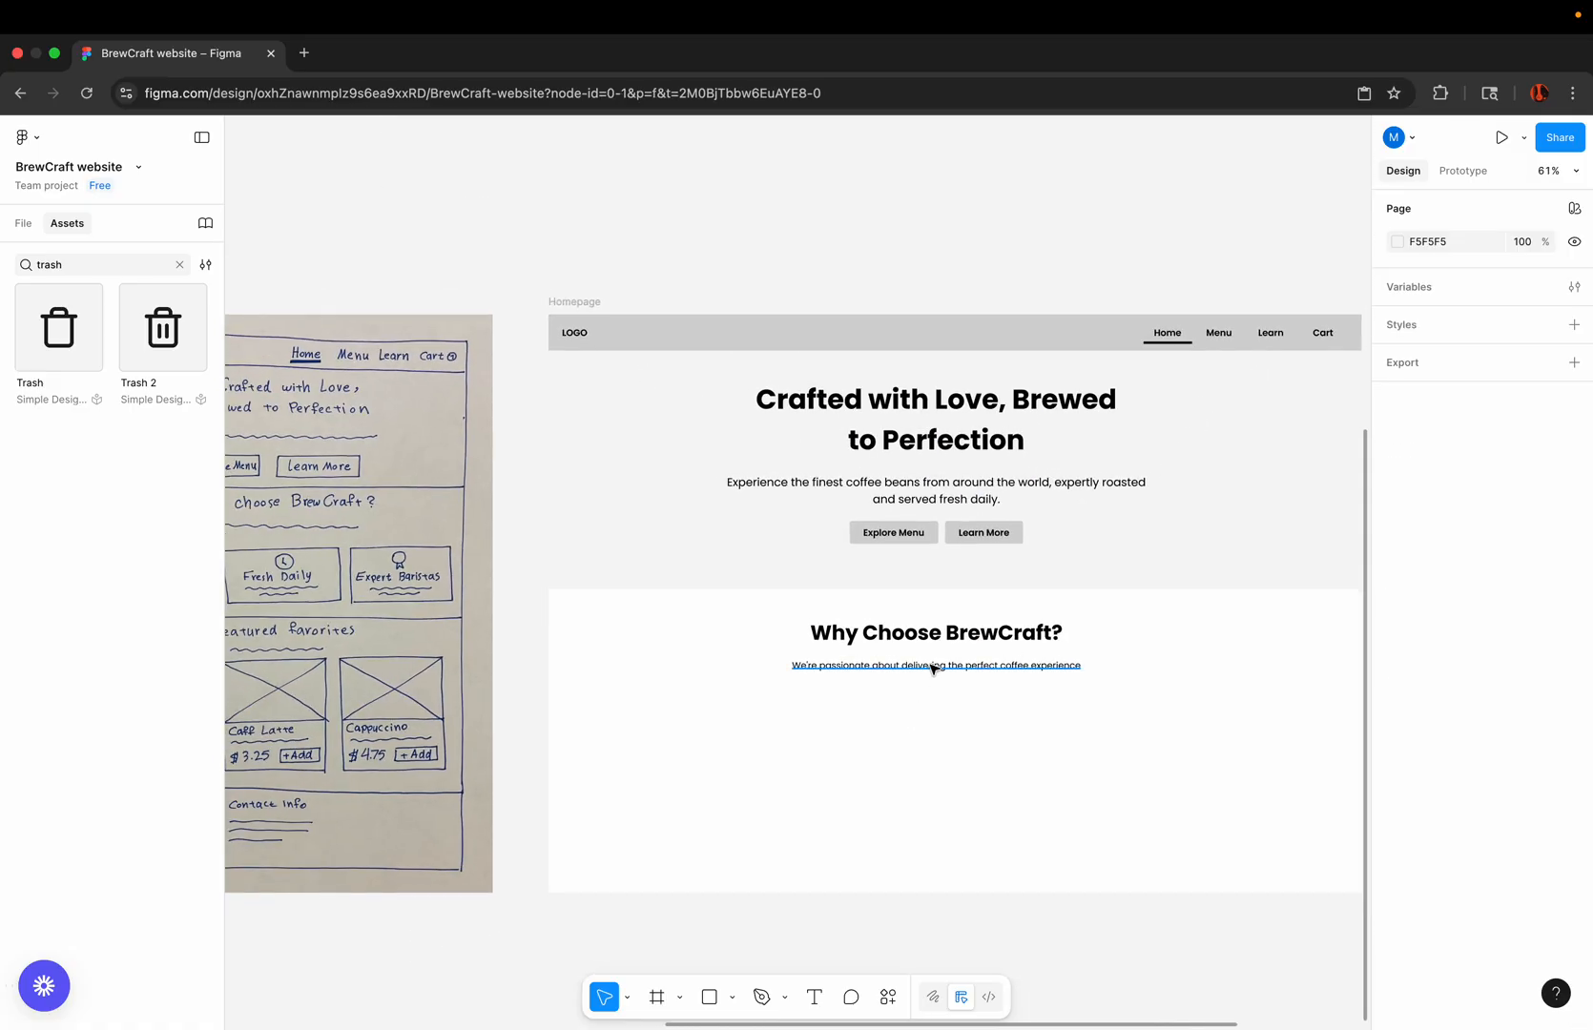
{"action": "scroll", "coordinate": [932, 669], "scroll_direction": "down", "scroll_amount": 2}
{"action": "scroll", "coordinate": [932, 669], "scroll_direction": "down", "scroll_amount": 3}
{"action": "scroll", "coordinate": [932, 669], "scroll_direction": "left", "scroll_amount": 2}
{"action": "left_click", "coordinate": [567, 603]}
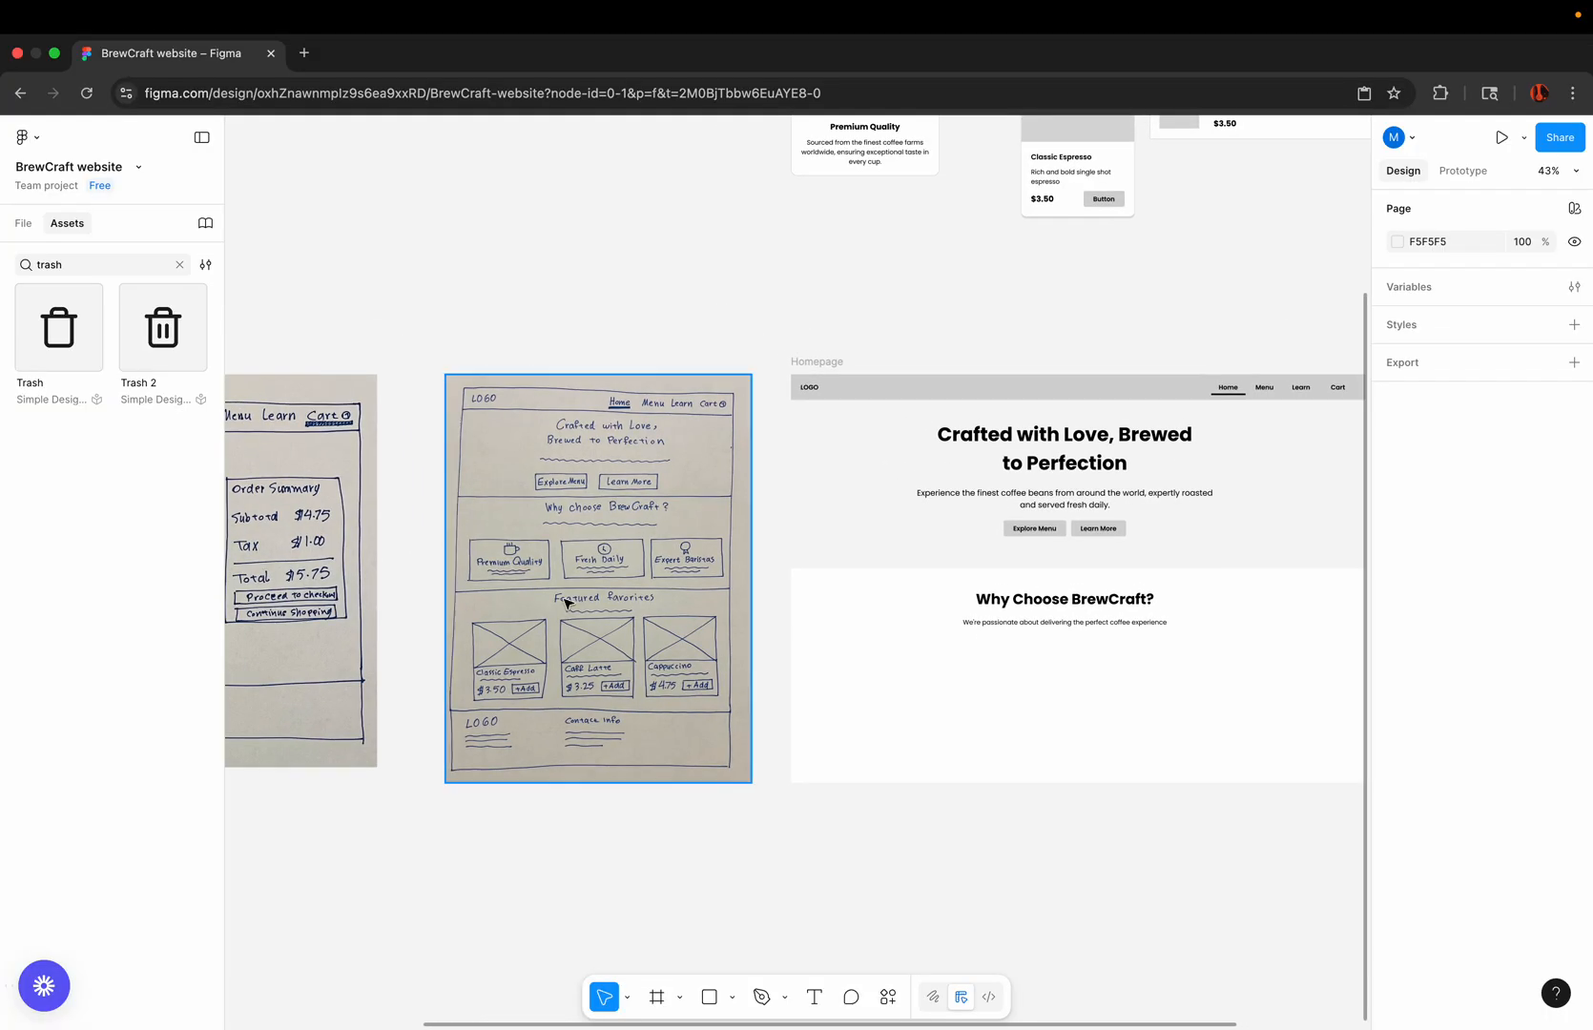
{"action": "scroll", "coordinate": [607, 561], "scroll_direction": "up", "scroll_amount": 4}
{"action": "scroll", "coordinate": [607, 561], "scroll_direction": "right", "scroll_amount": 4}
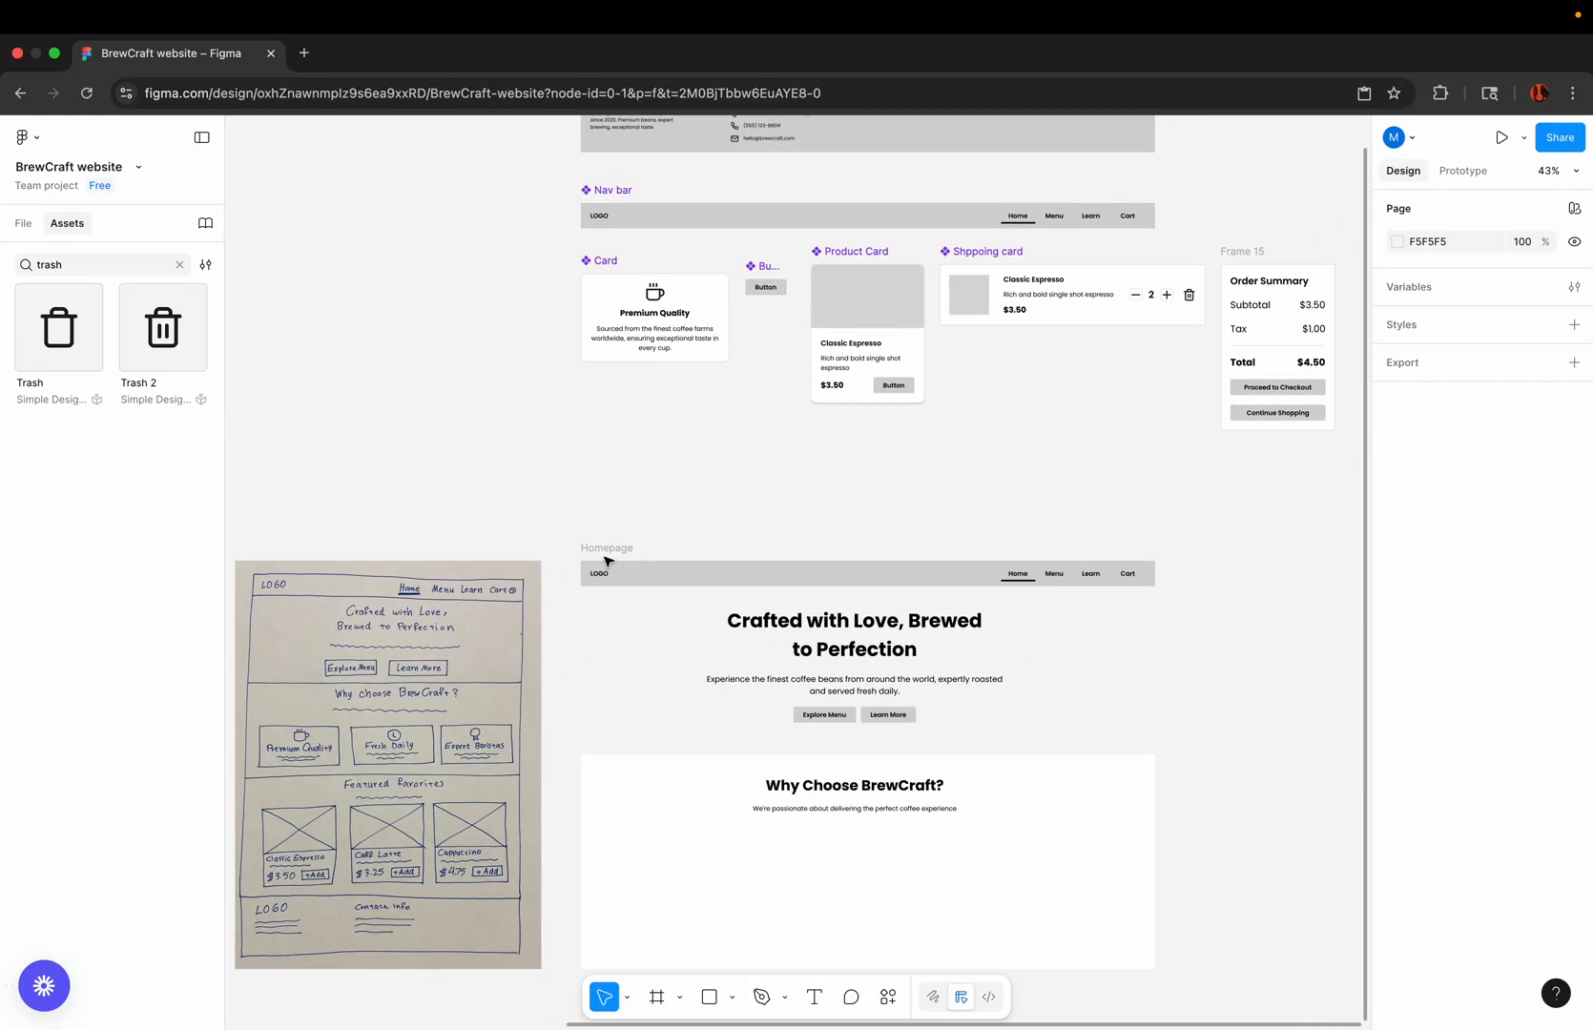
{"action": "left_click", "coordinate": [664, 322]}
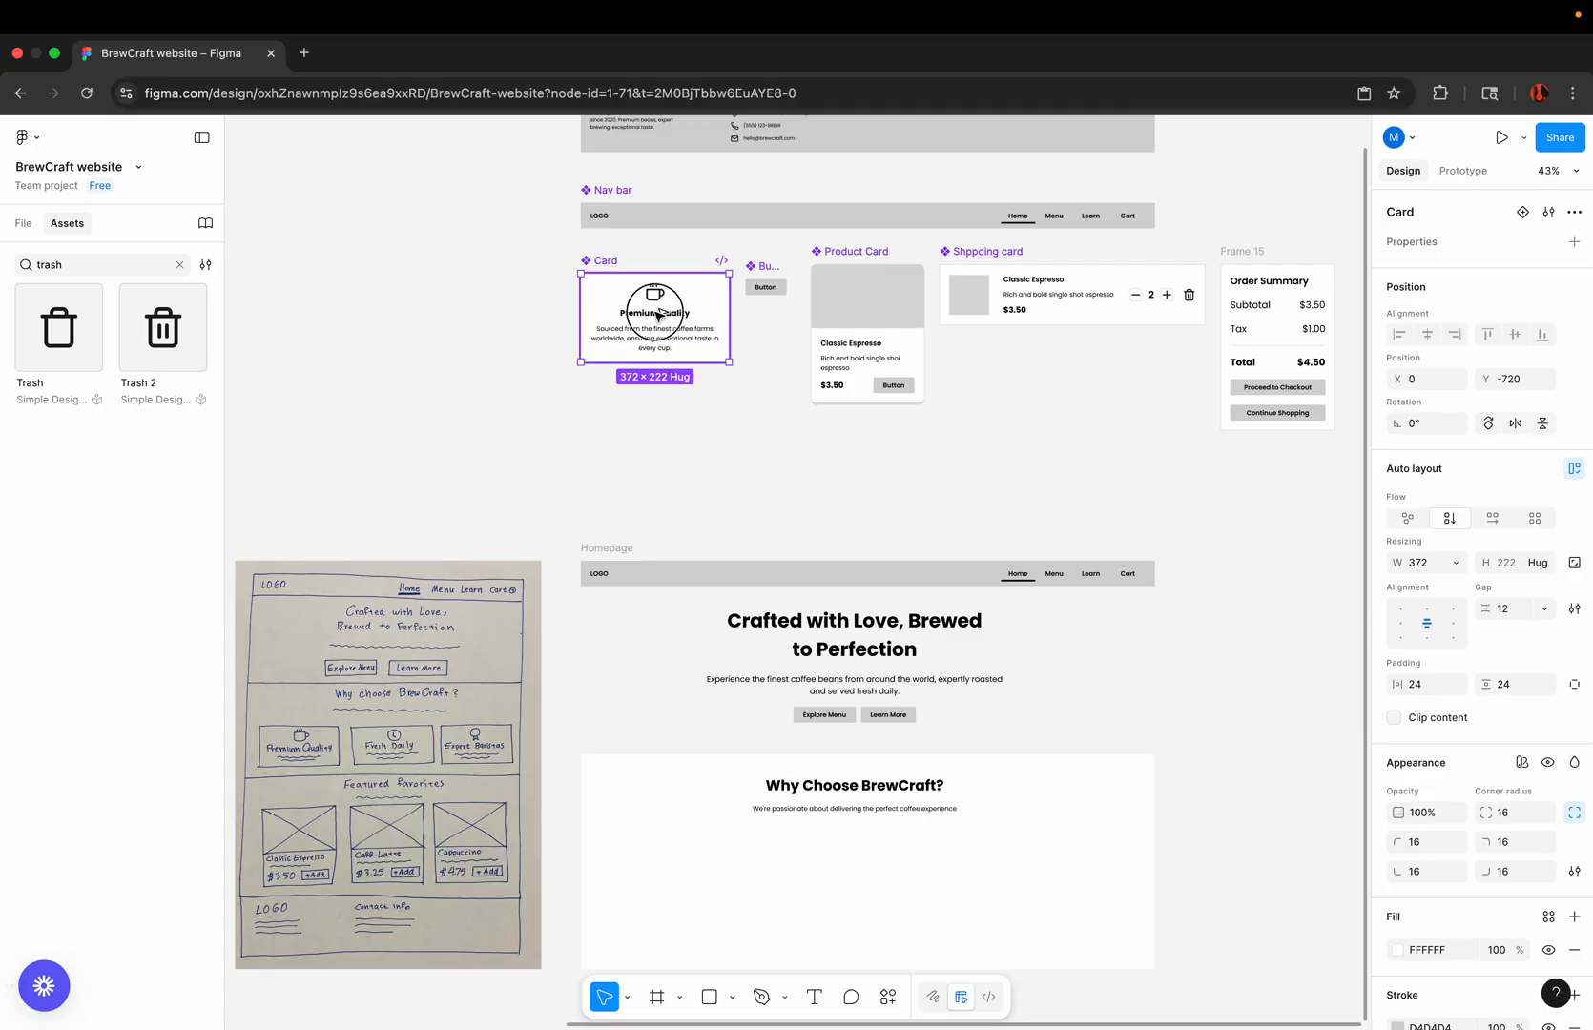
{"action": "left_click_drag", "start_coordinate": [660, 316], "coordinate": [695, 874]}
{"action": "scroll", "coordinate": [696, 874], "scroll_direction": "up", "scroll_amount": 5}
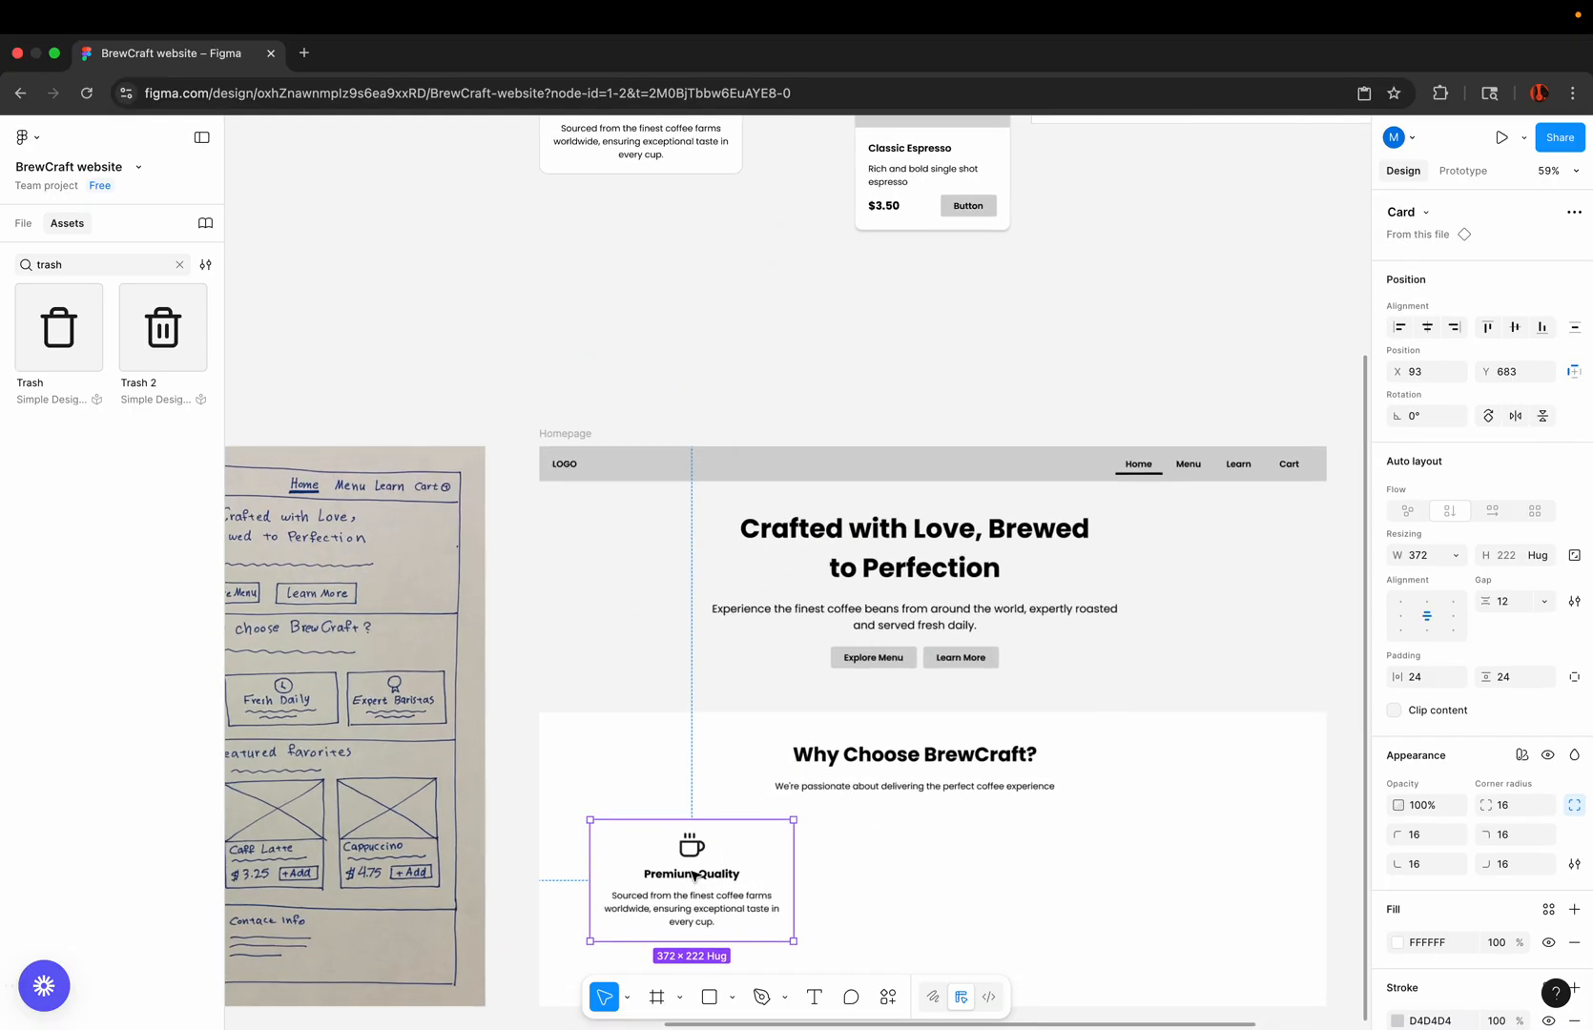
Step: Duplicate the Premium Quality card twice along the same row, at about X 462 and X 860, Y 683
{"action": "left_click_drag", "start_coordinate": [719, 725], "coordinate": [924, 725]}
{"action": "scroll", "coordinate": [924, 725], "scroll_direction": "down", "scroll_amount": 3}
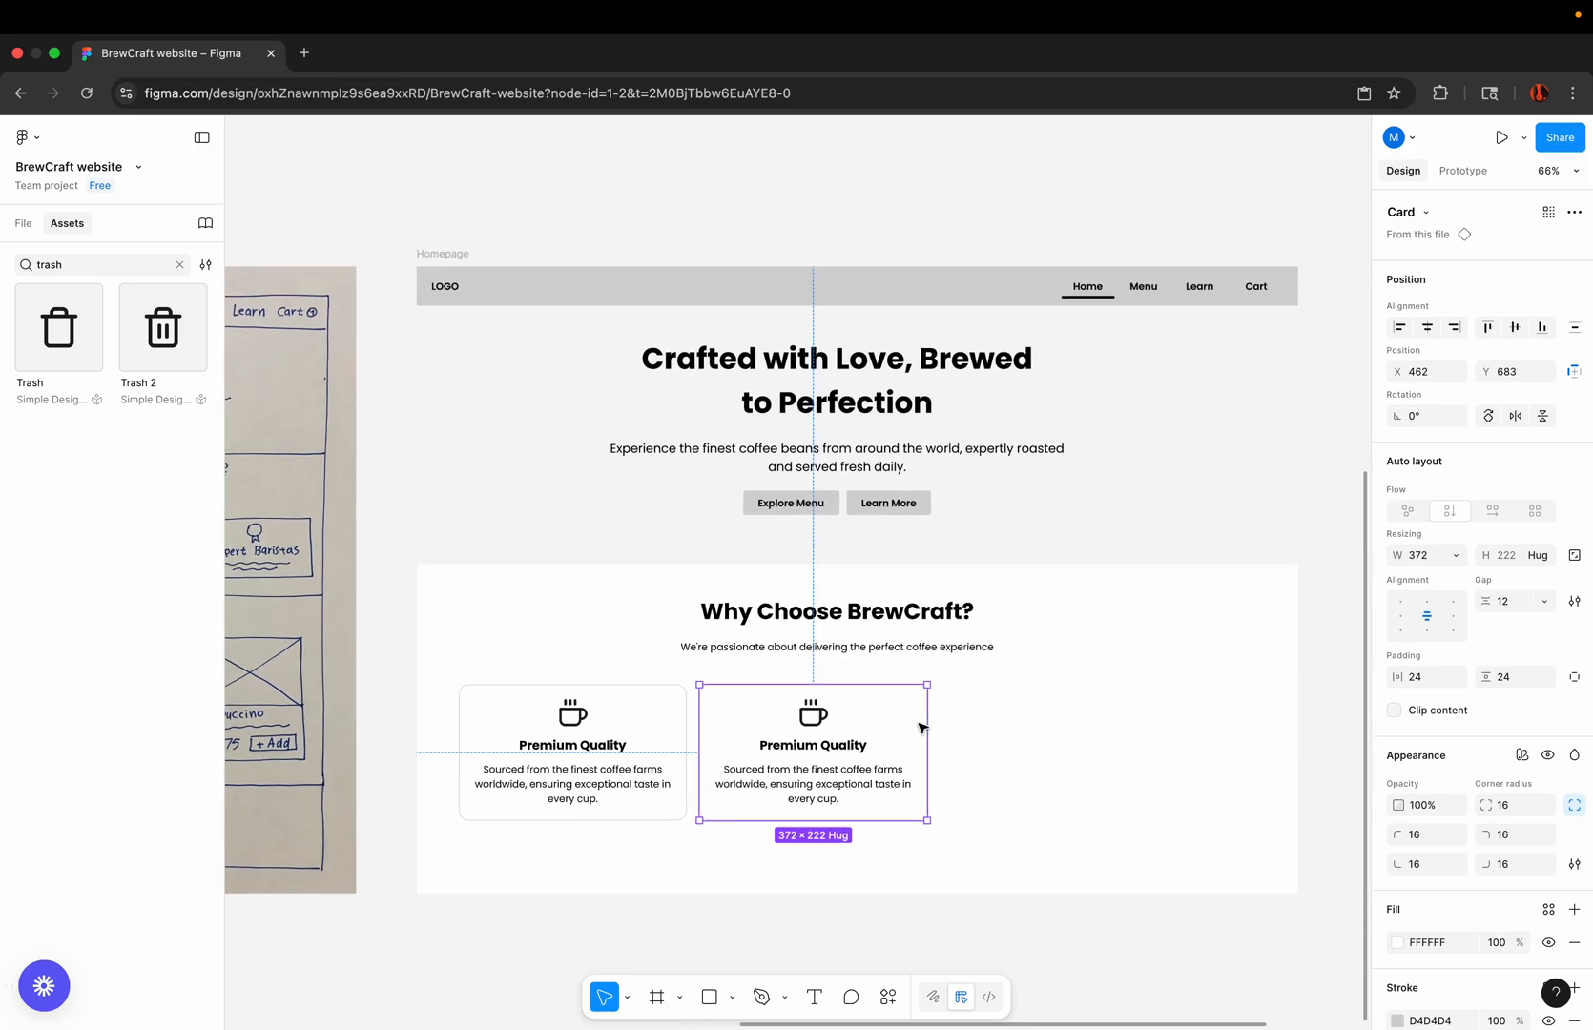
{"action": "left_click_drag", "start_coordinate": [787, 711], "coordinate": [1033, 710]}
{"action": "scroll", "coordinate": [1034, 712], "scroll_direction": "left", "scroll_amount": 4}
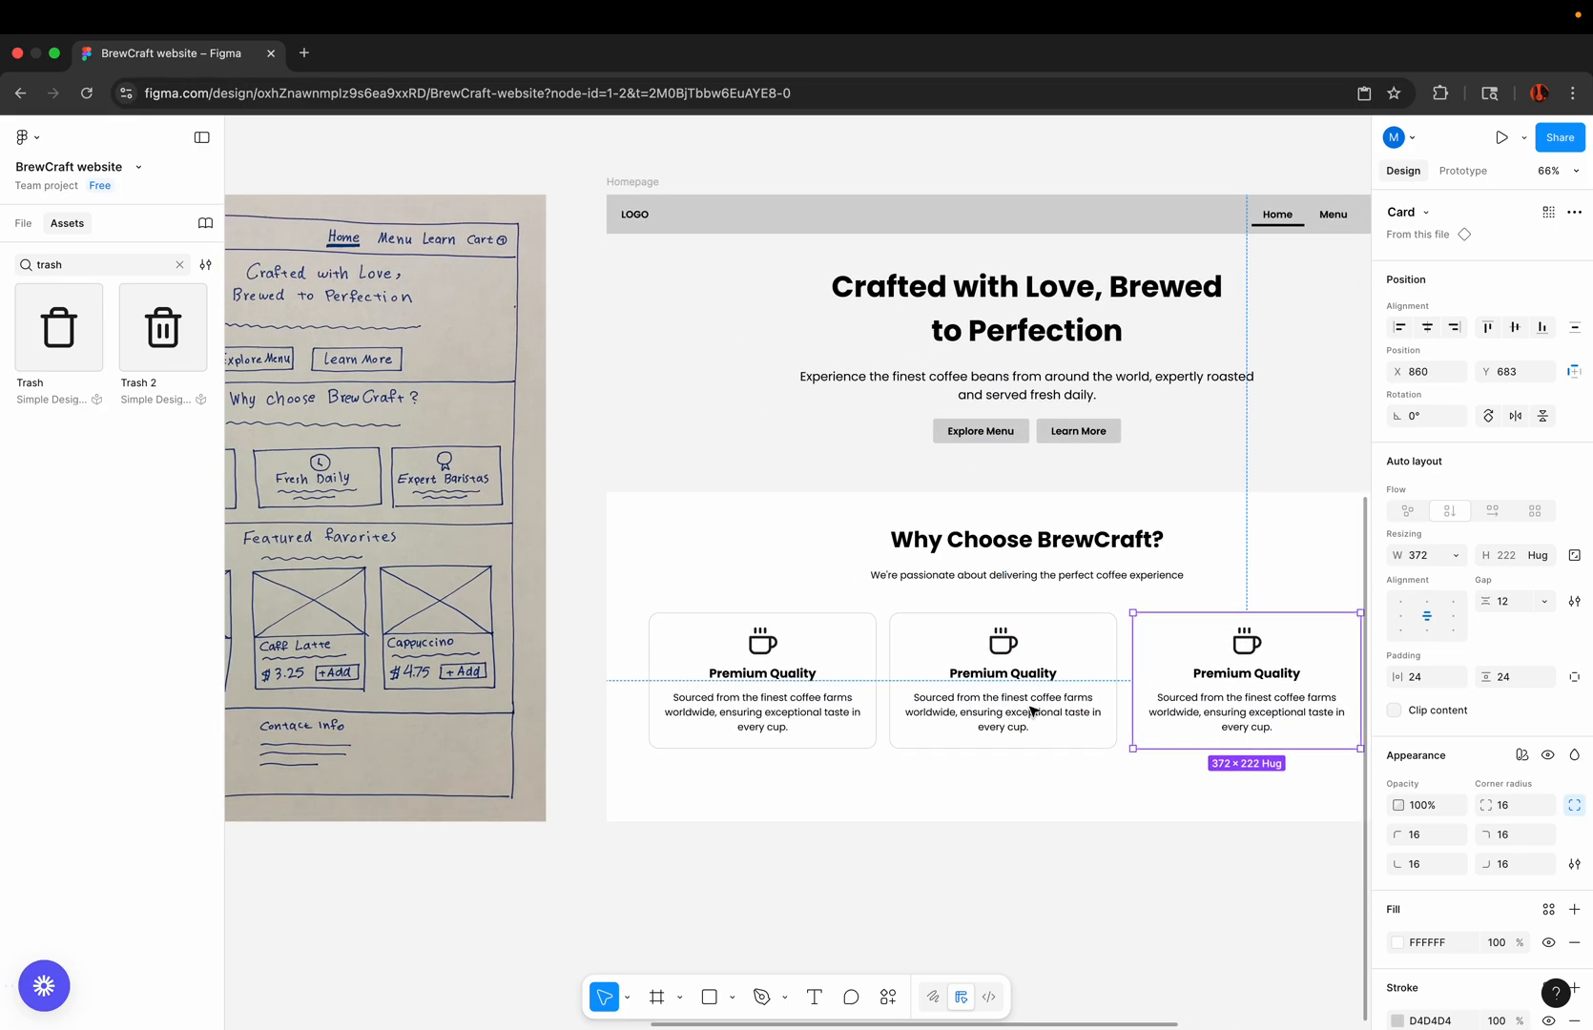
{"action": "scroll", "coordinate": [1034, 711], "scroll_direction": "right", "scroll_amount": 1}
{"action": "left_click", "coordinate": [1023, 864]}
{"action": "scroll", "coordinate": [1022, 863], "scroll_direction": "down", "scroll_amount": 2}
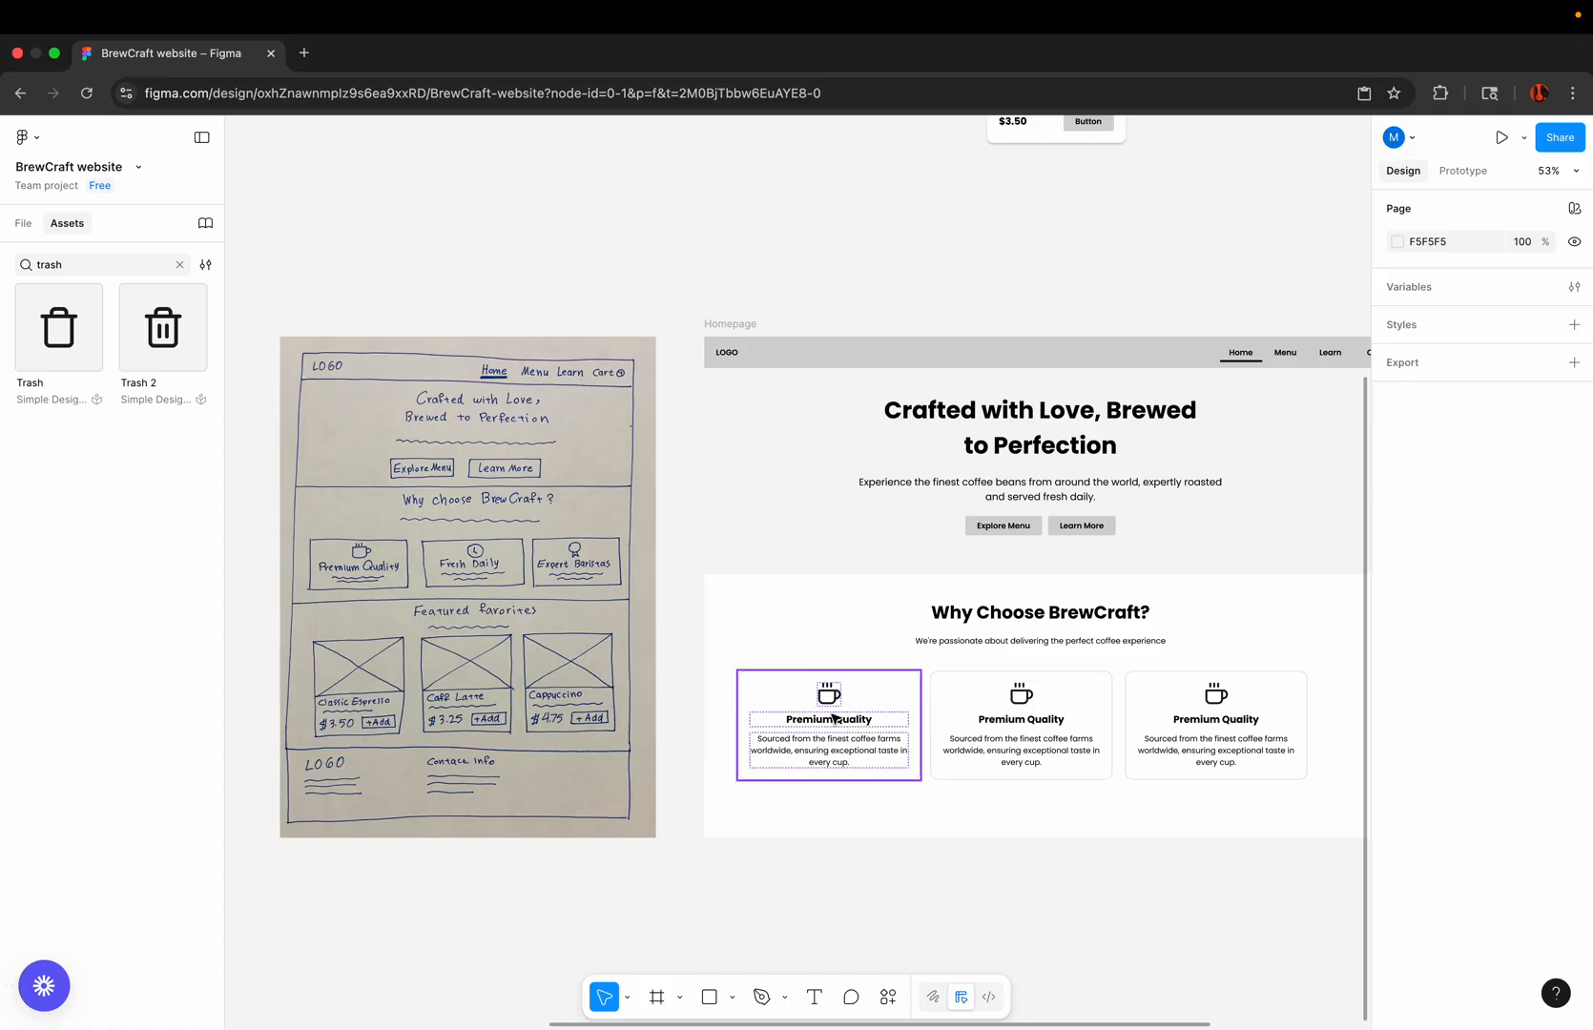
Step: Swap the middle card's coffee icon for the Clock icon from Simple Design System
{"action": "scroll", "coordinate": [828, 717], "scroll_direction": "up", "scroll_amount": 3}
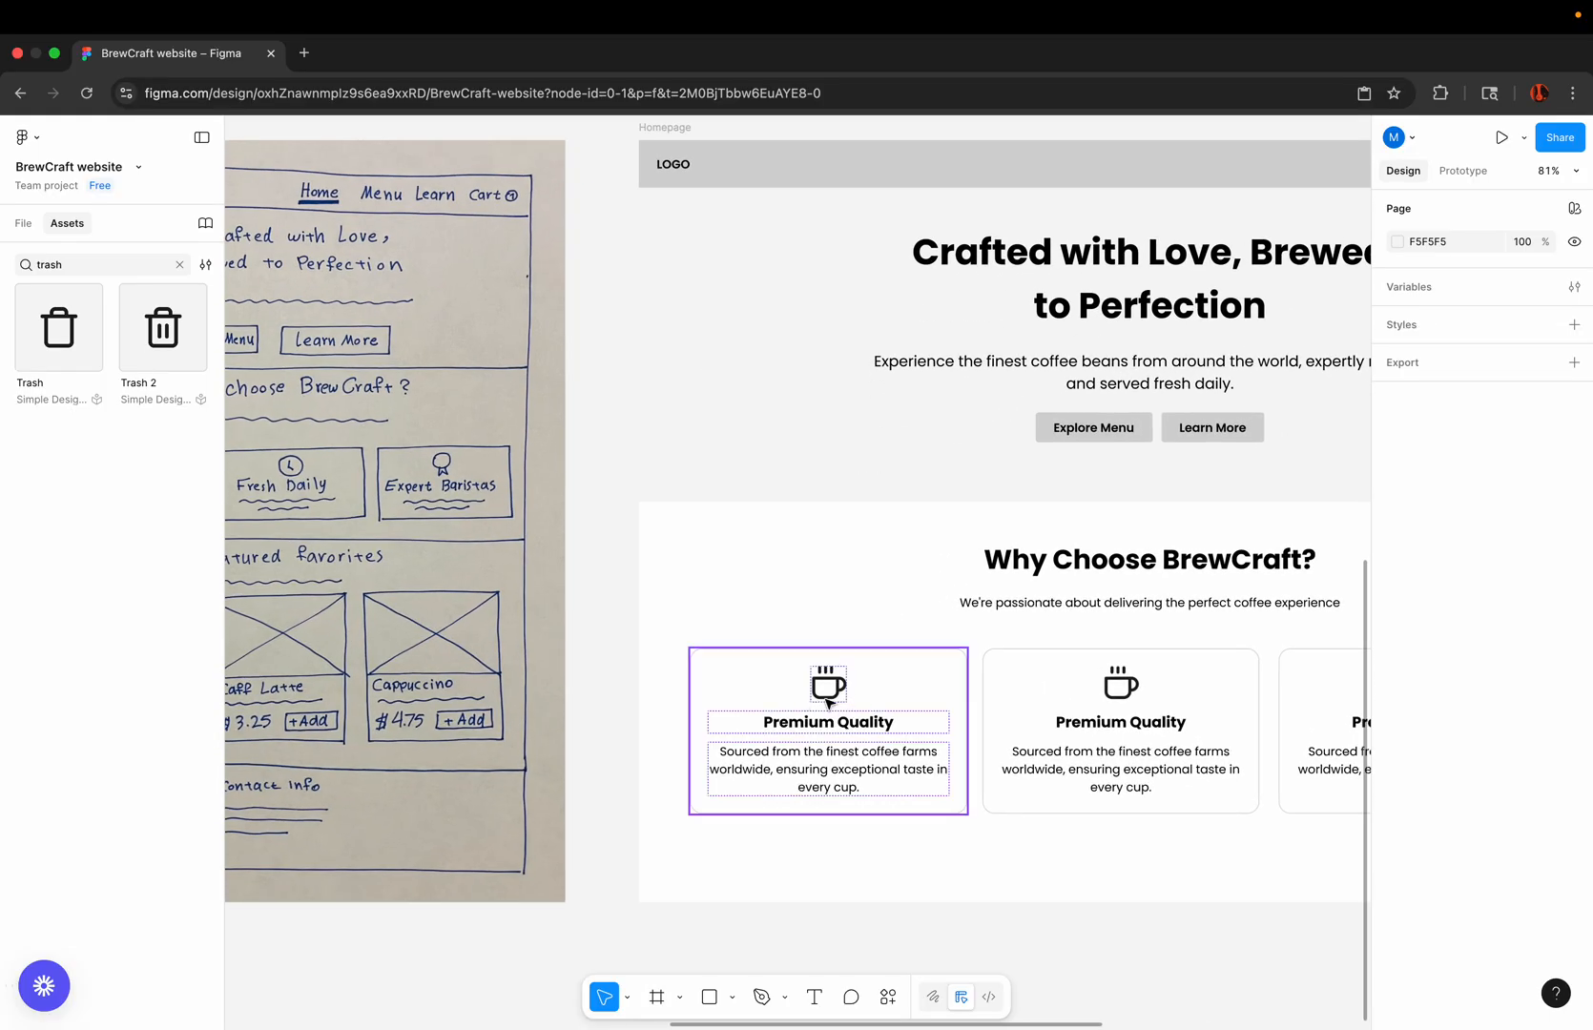
{"action": "scroll", "coordinate": [828, 704], "scroll_direction": "right", "scroll_amount": 5}
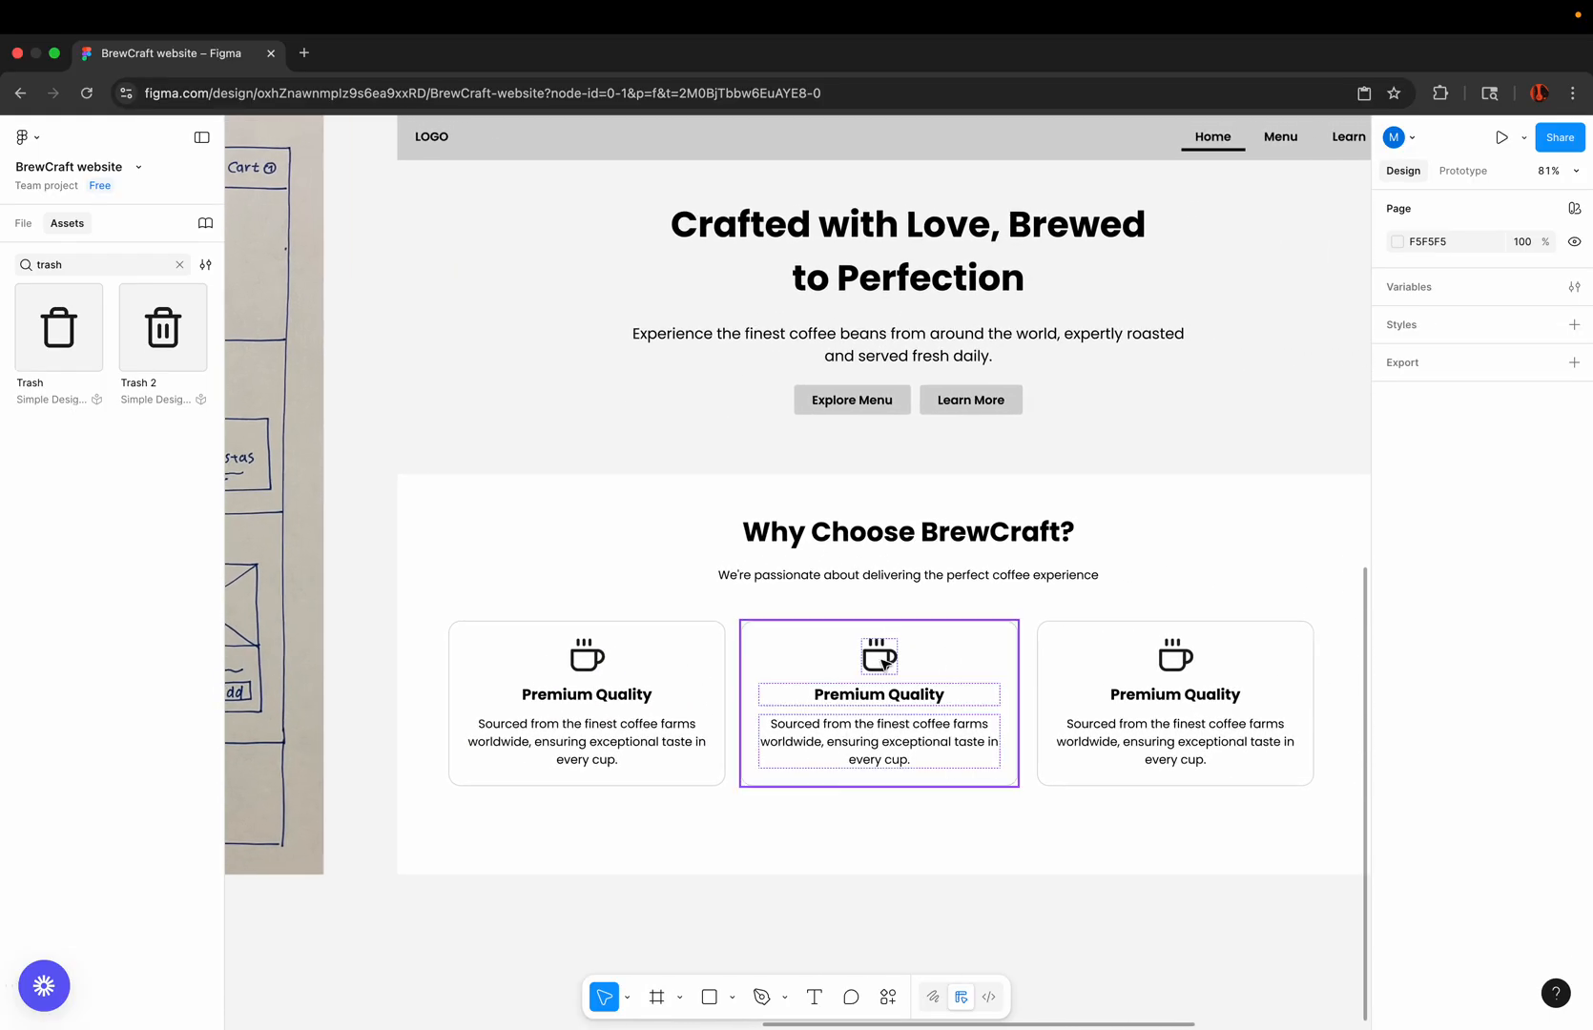
{"action": "double_click", "coordinate": [884, 664]}
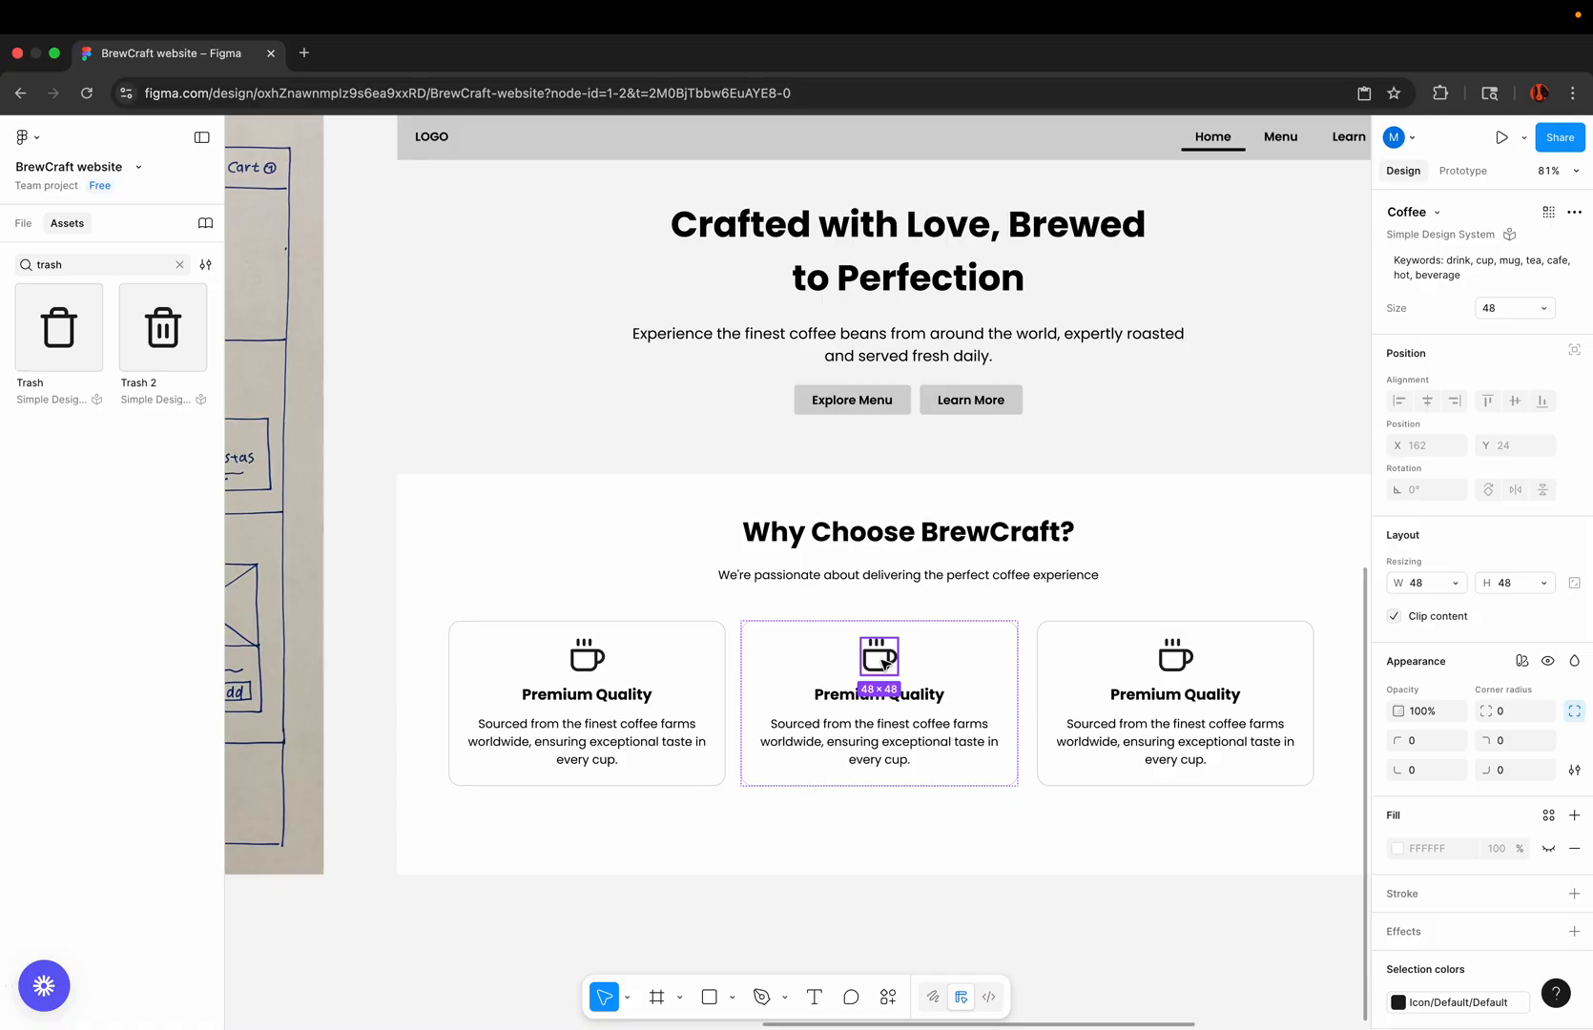
{"action": "scroll", "coordinate": [885, 665], "scroll_direction": "up", "scroll_amount": 3}
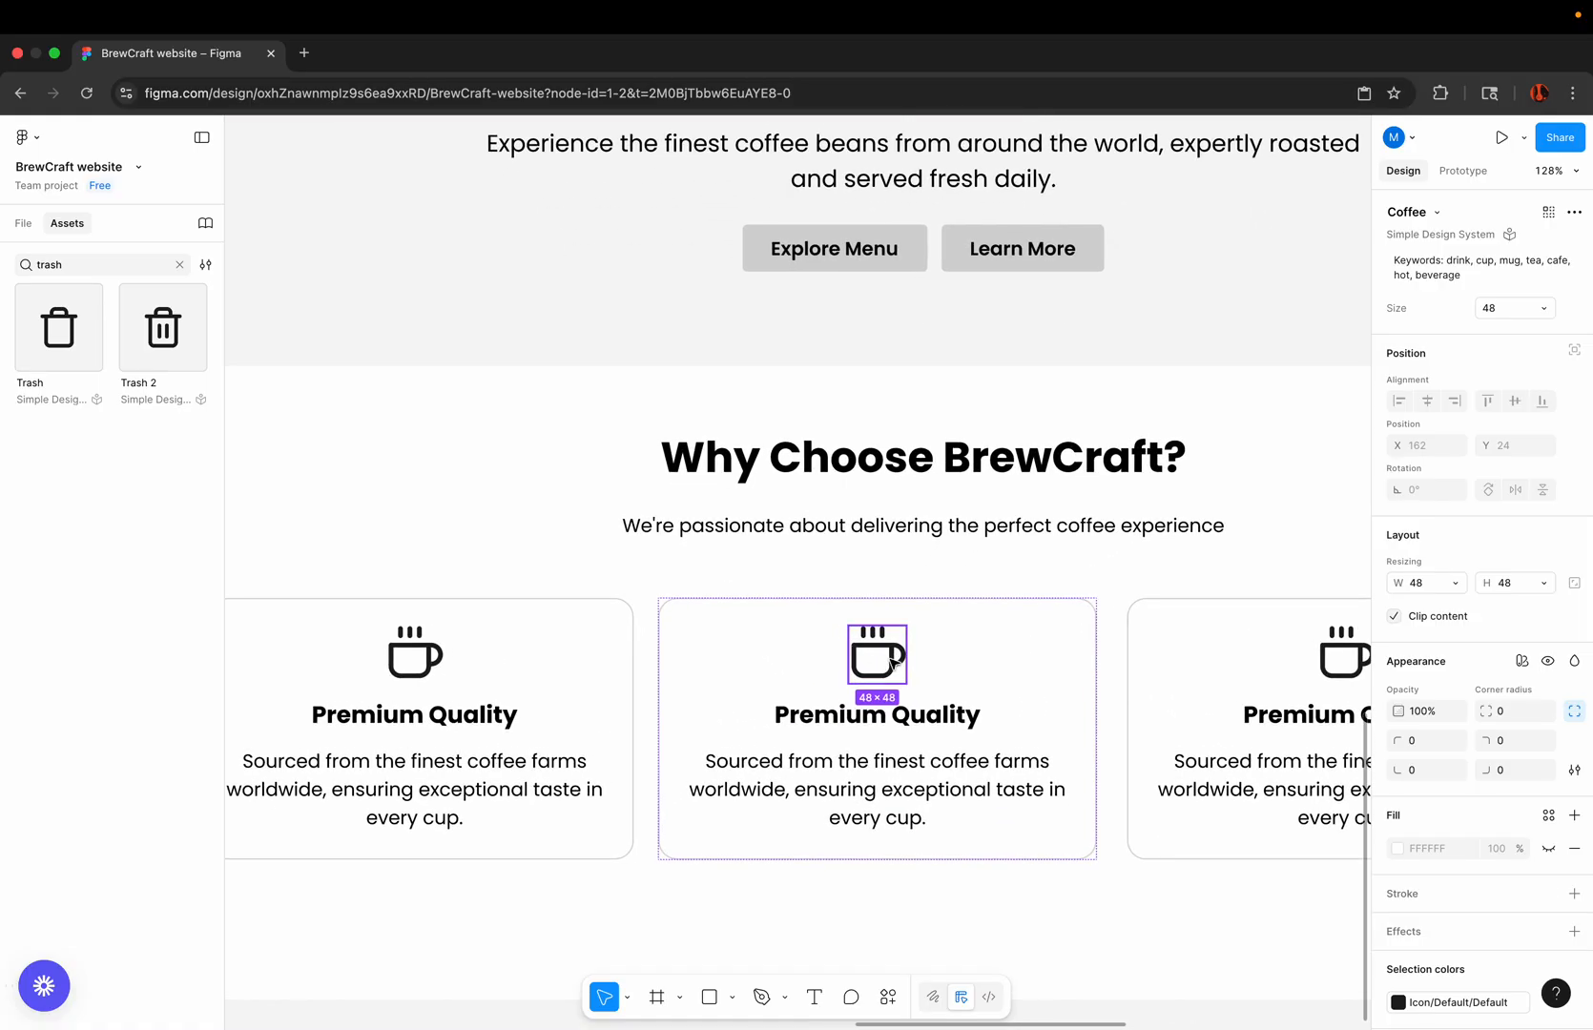
{"action": "left_click", "coordinate": [1438, 215]}
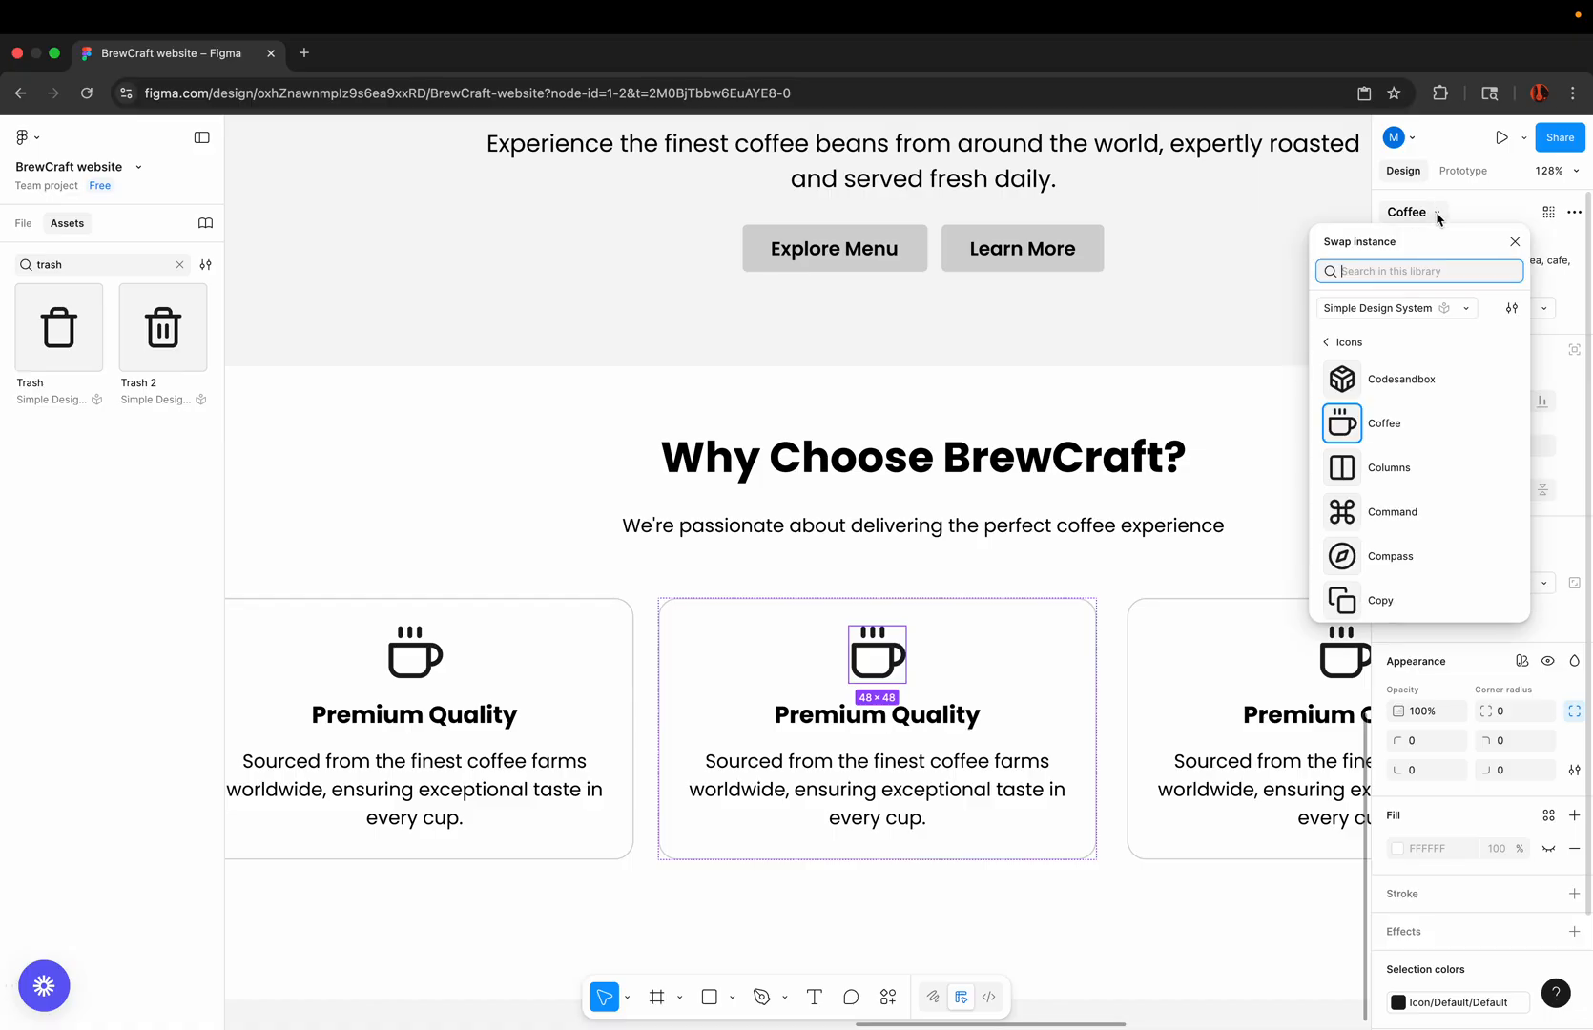
{"action": "type", "text": "clock"}
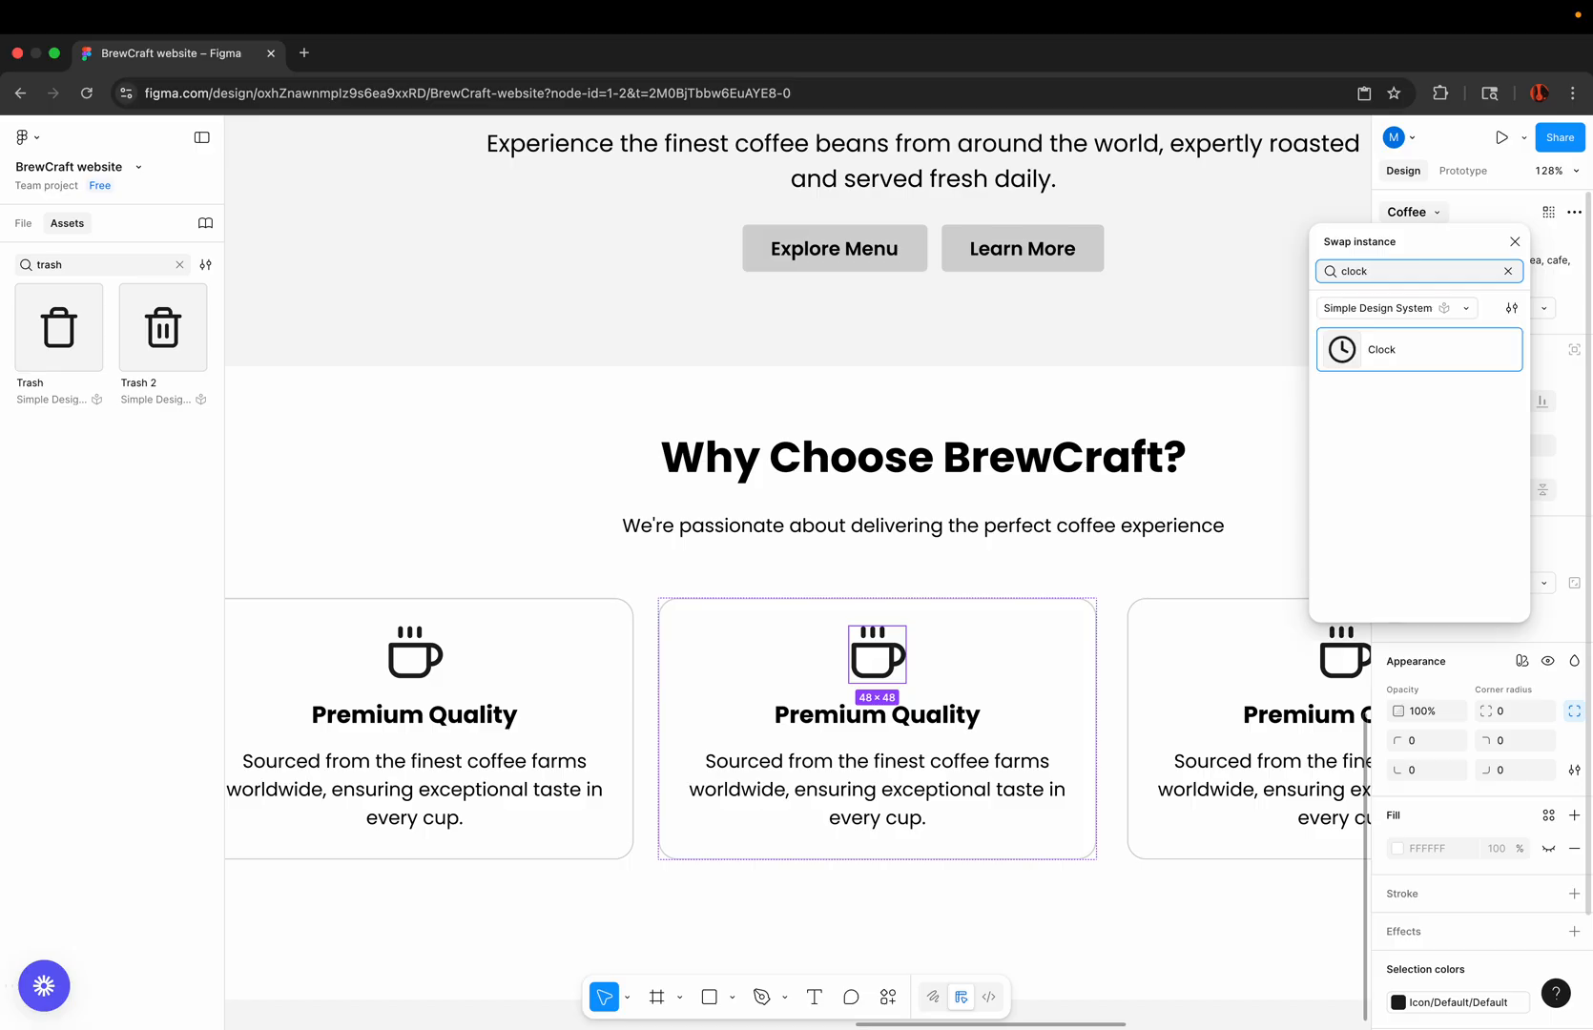
{"action": "left_click", "coordinate": [1347, 353]}
Step: Swap the third card's coffee icon for the Star icon
{"action": "scroll", "coordinate": [942, 603], "scroll_direction": "right", "scroll_amount": 5}
{"action": "left_click", "coordinate": [1045, 610]}
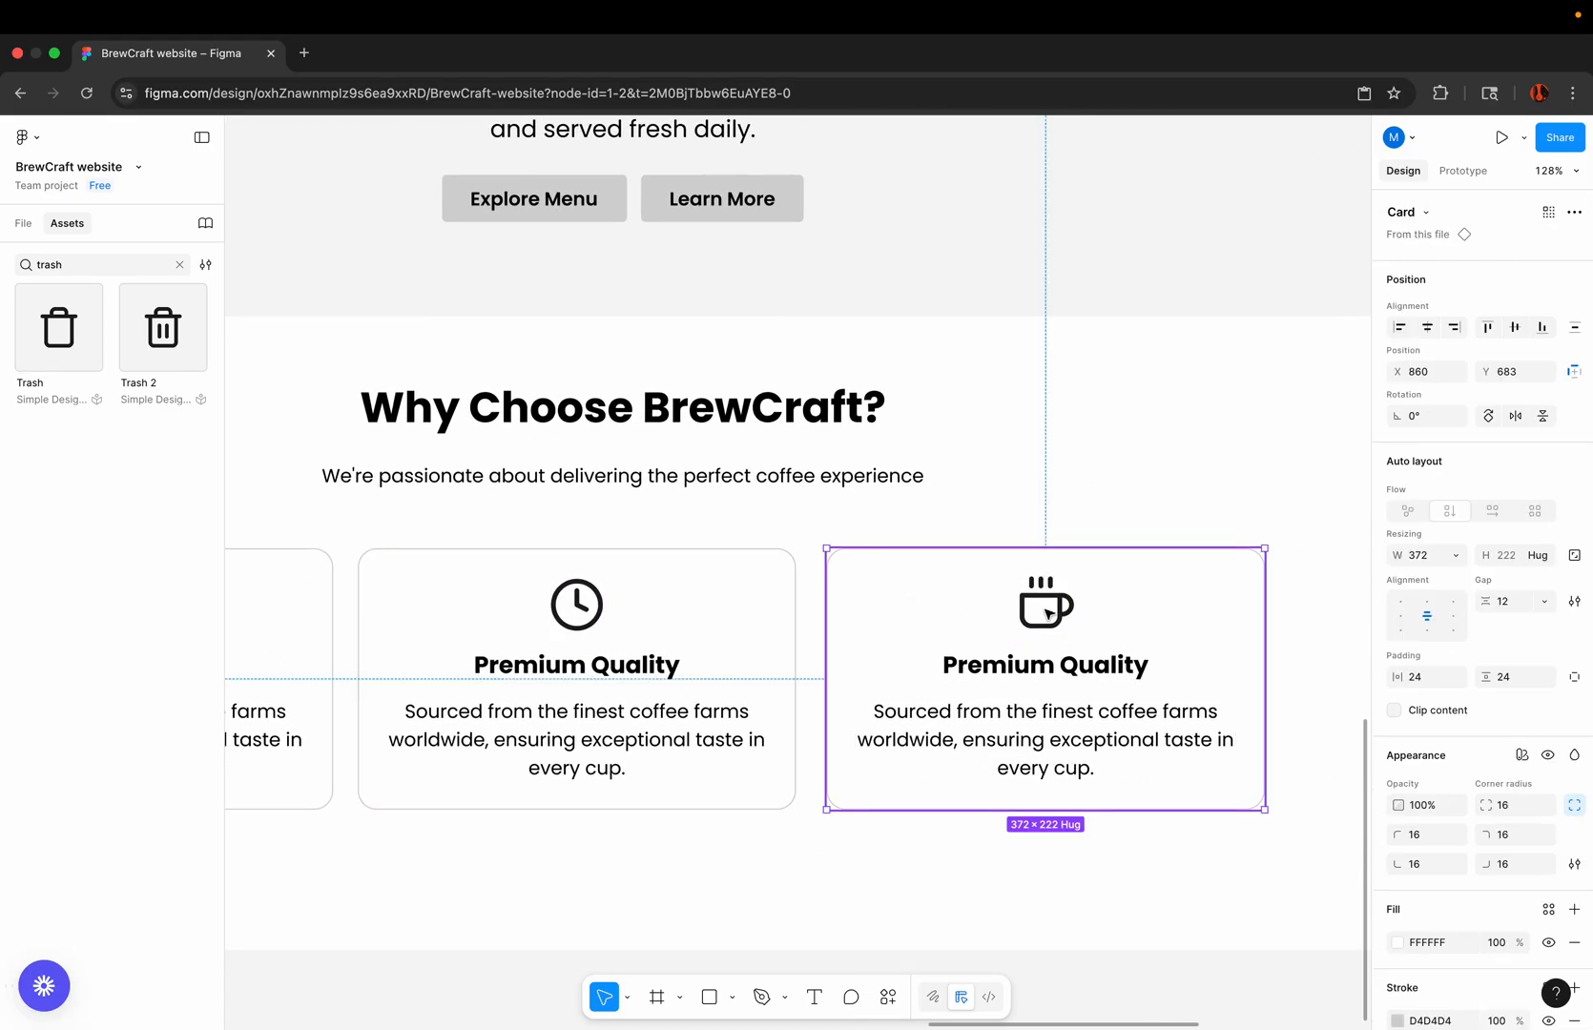
{"action": "left_click", "coordinate": [1045, 611]}
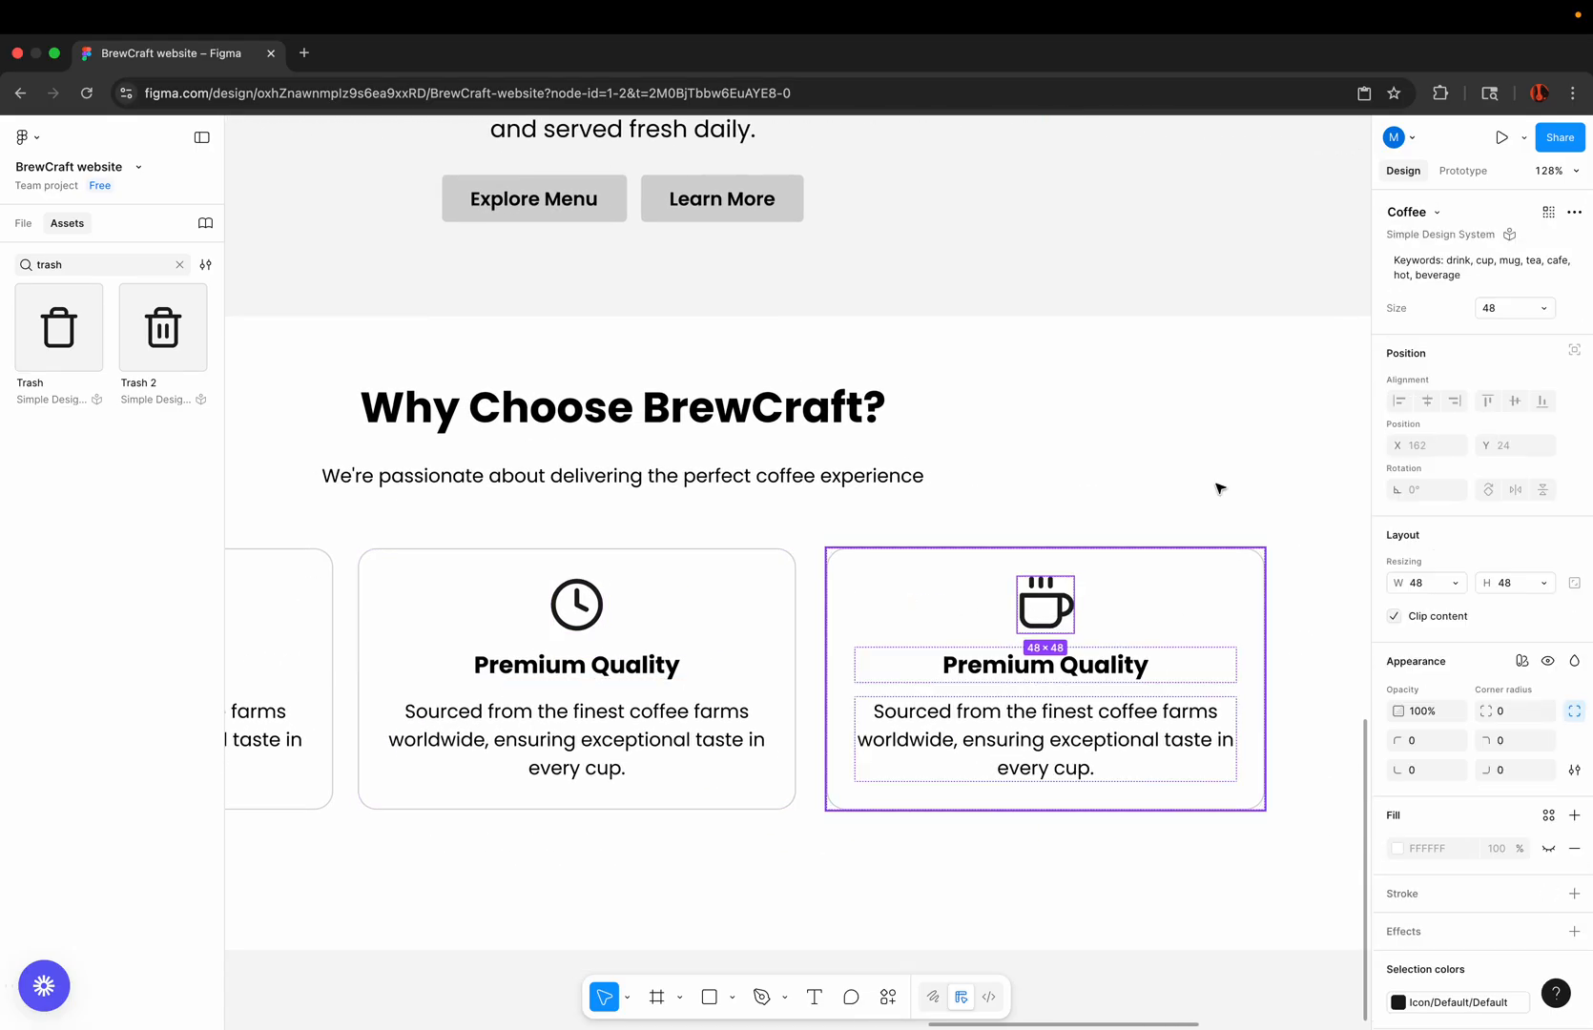
{"action": "left_click", "coordinate": [1437, 218]}
{"action": "type", "text": "star"}
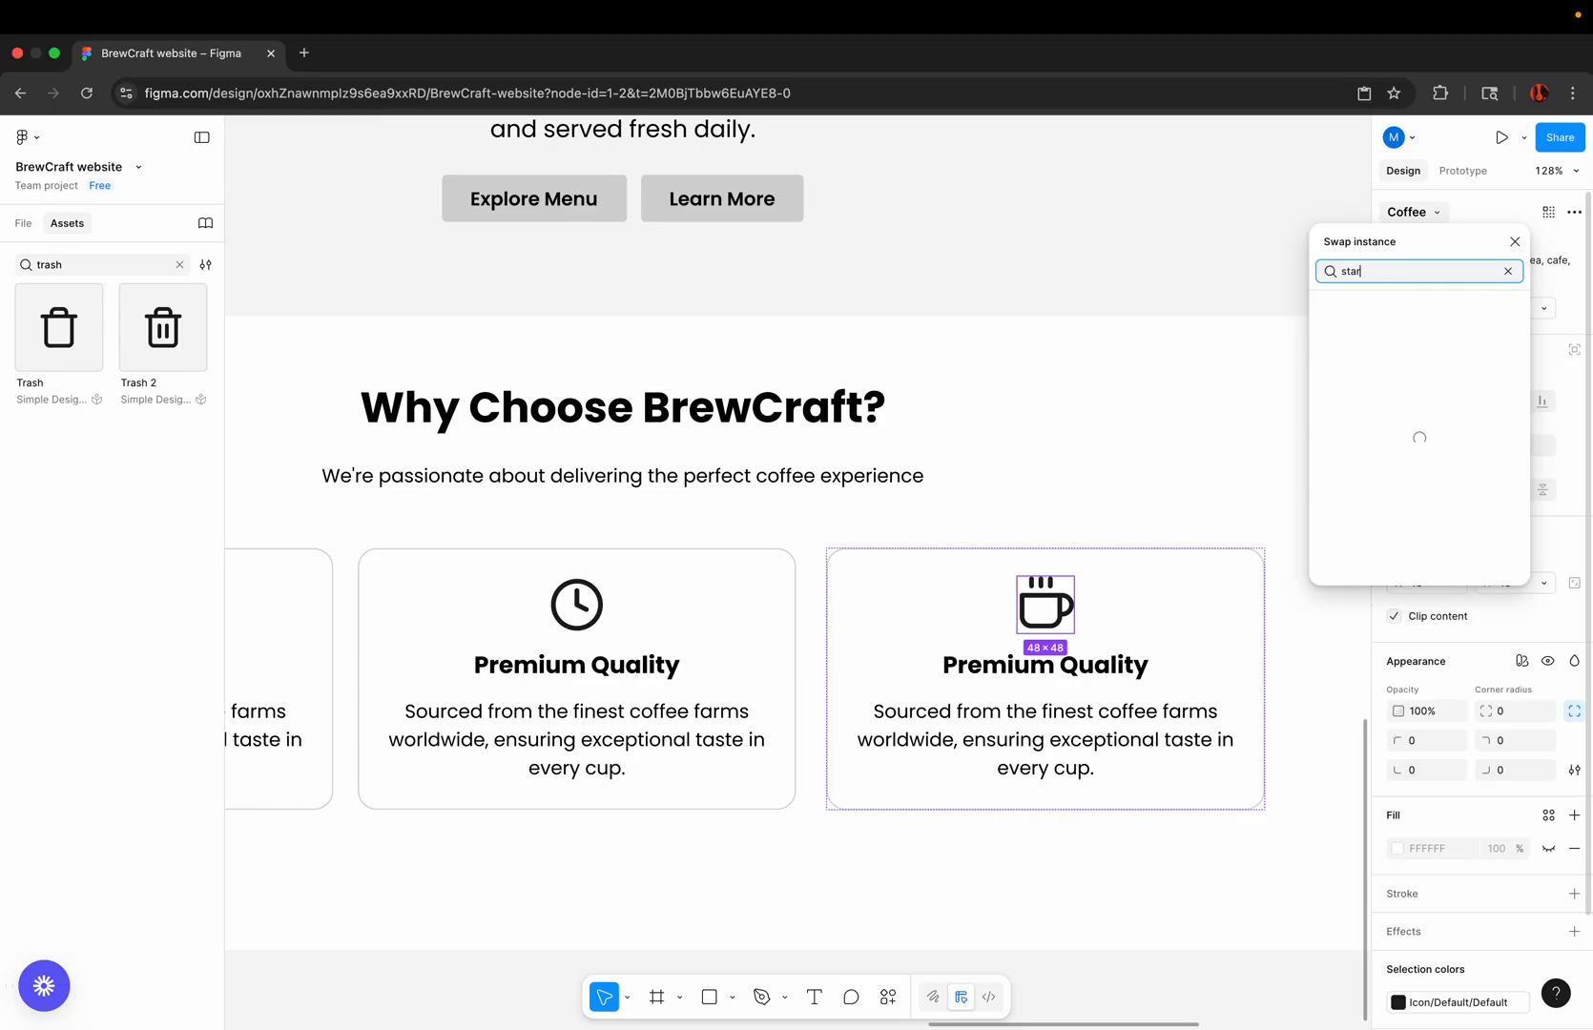
{"action": "left_click", "coordinate": [1348, 353]}
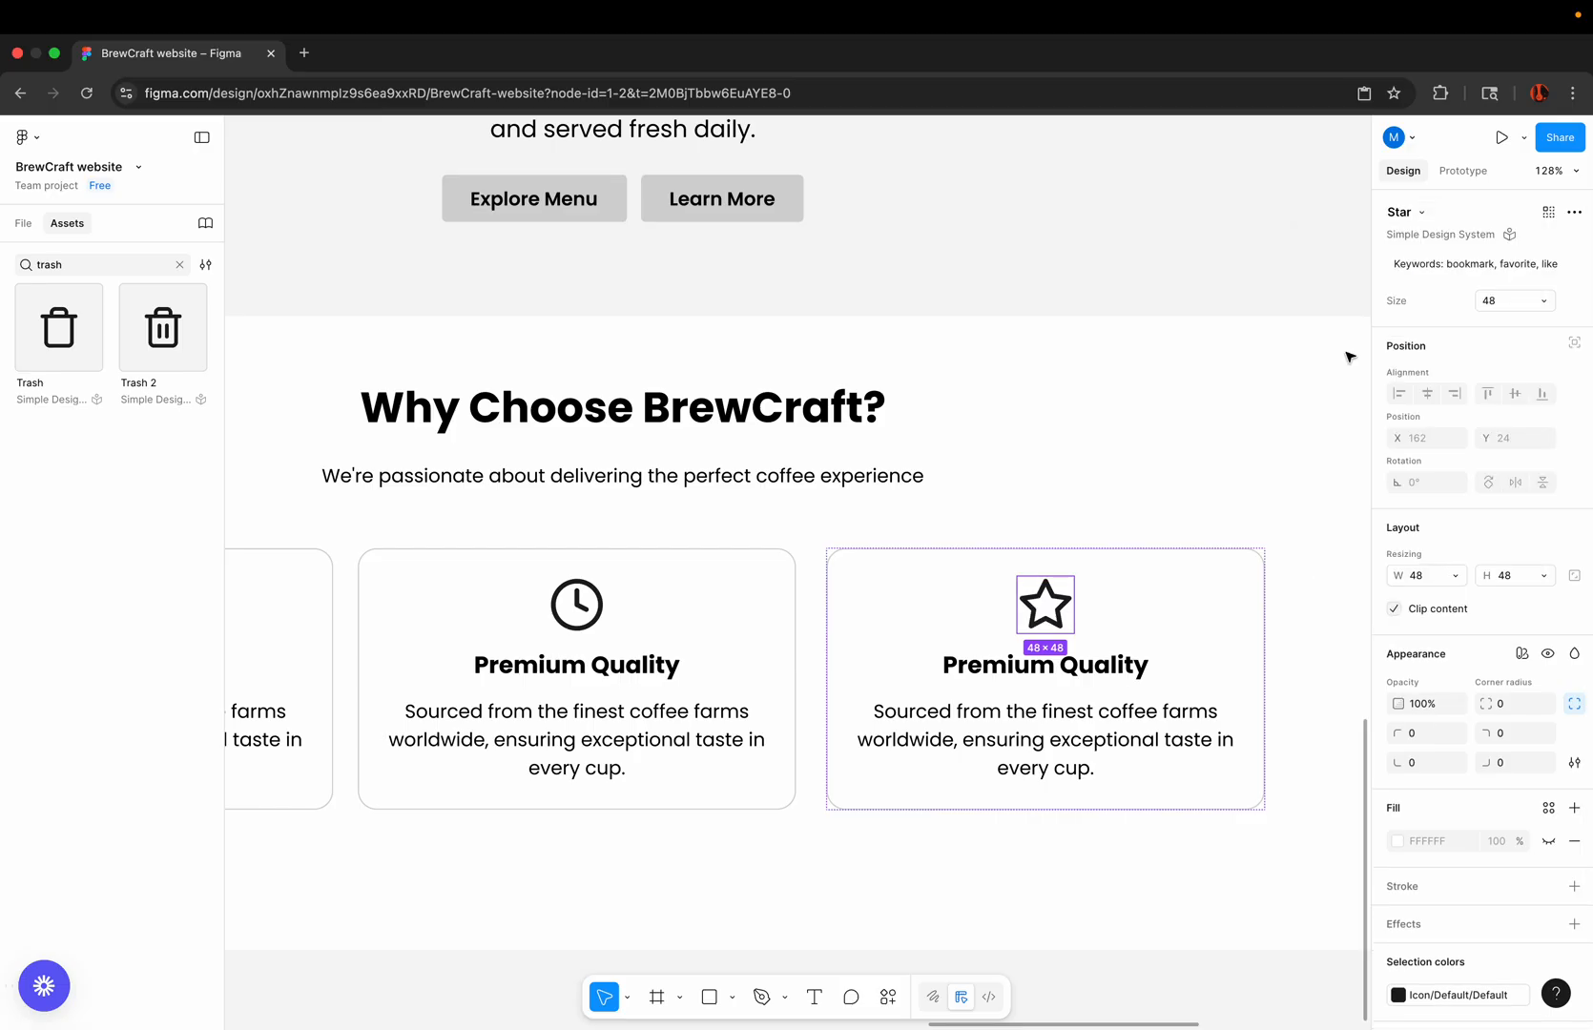
{"action": "scroll", "coordinate": [1025, 580], "scroll_direction": "down", "scroll_amount": 5}
{"action": "left_click", "coordinate": [845, 879]}
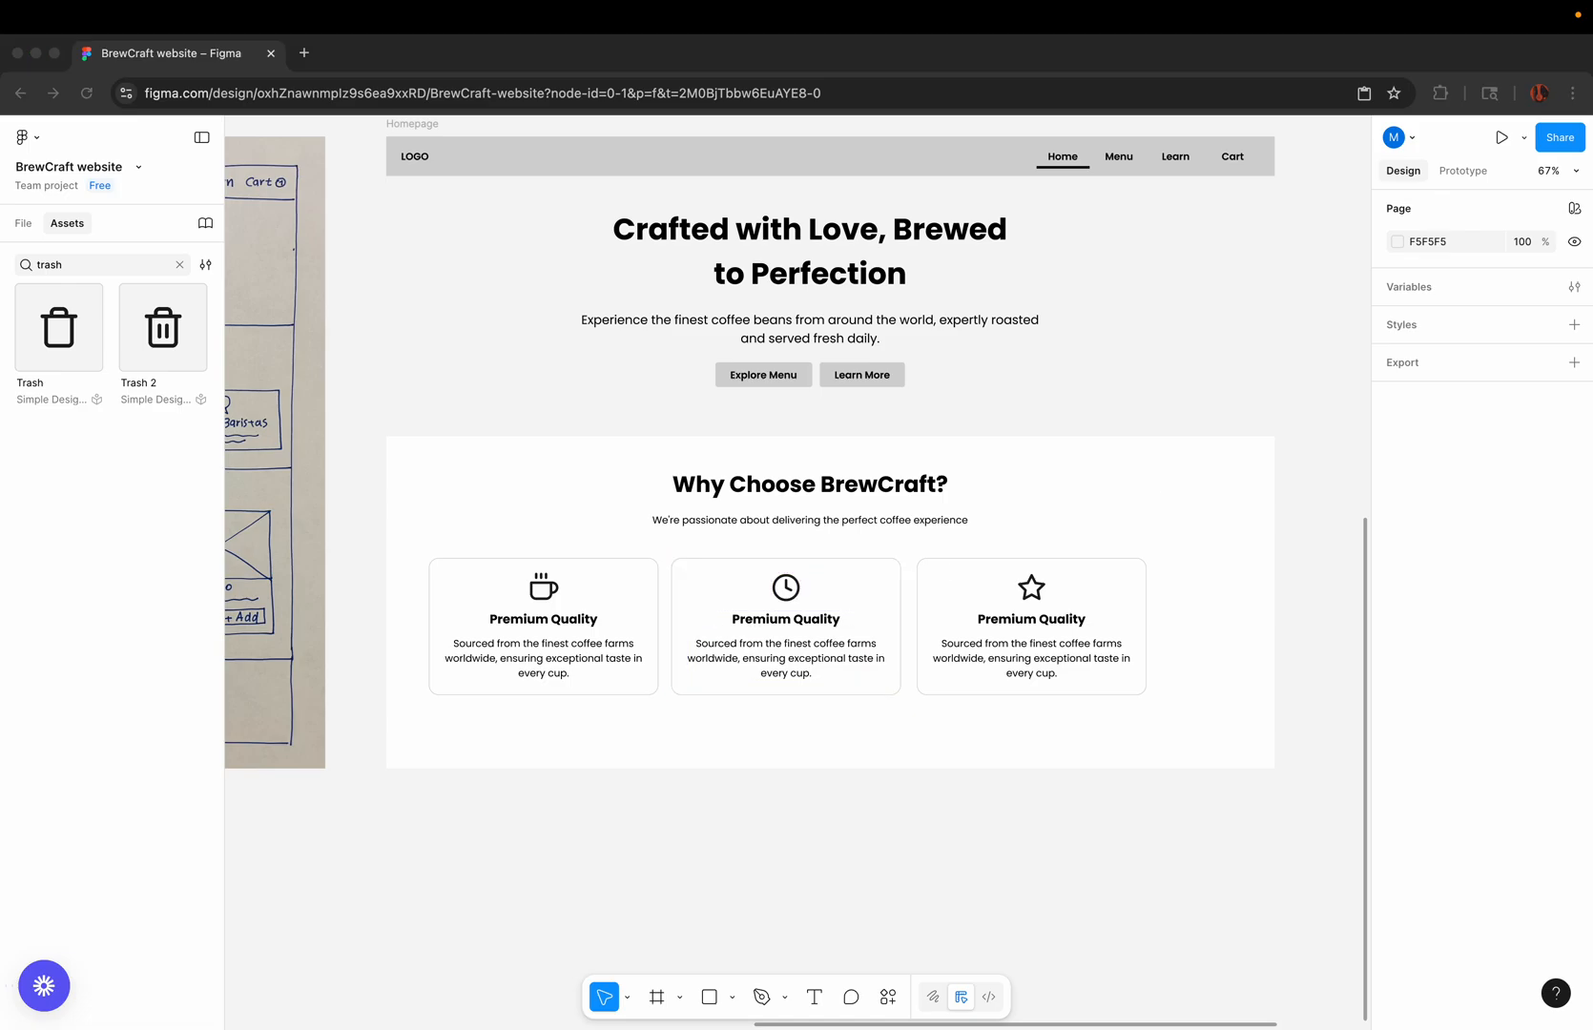
Step: Replace the middle card's title with "Fresh Daily", pasted in matching style
{"action": "left_click", "coordinate": [804, 622]}
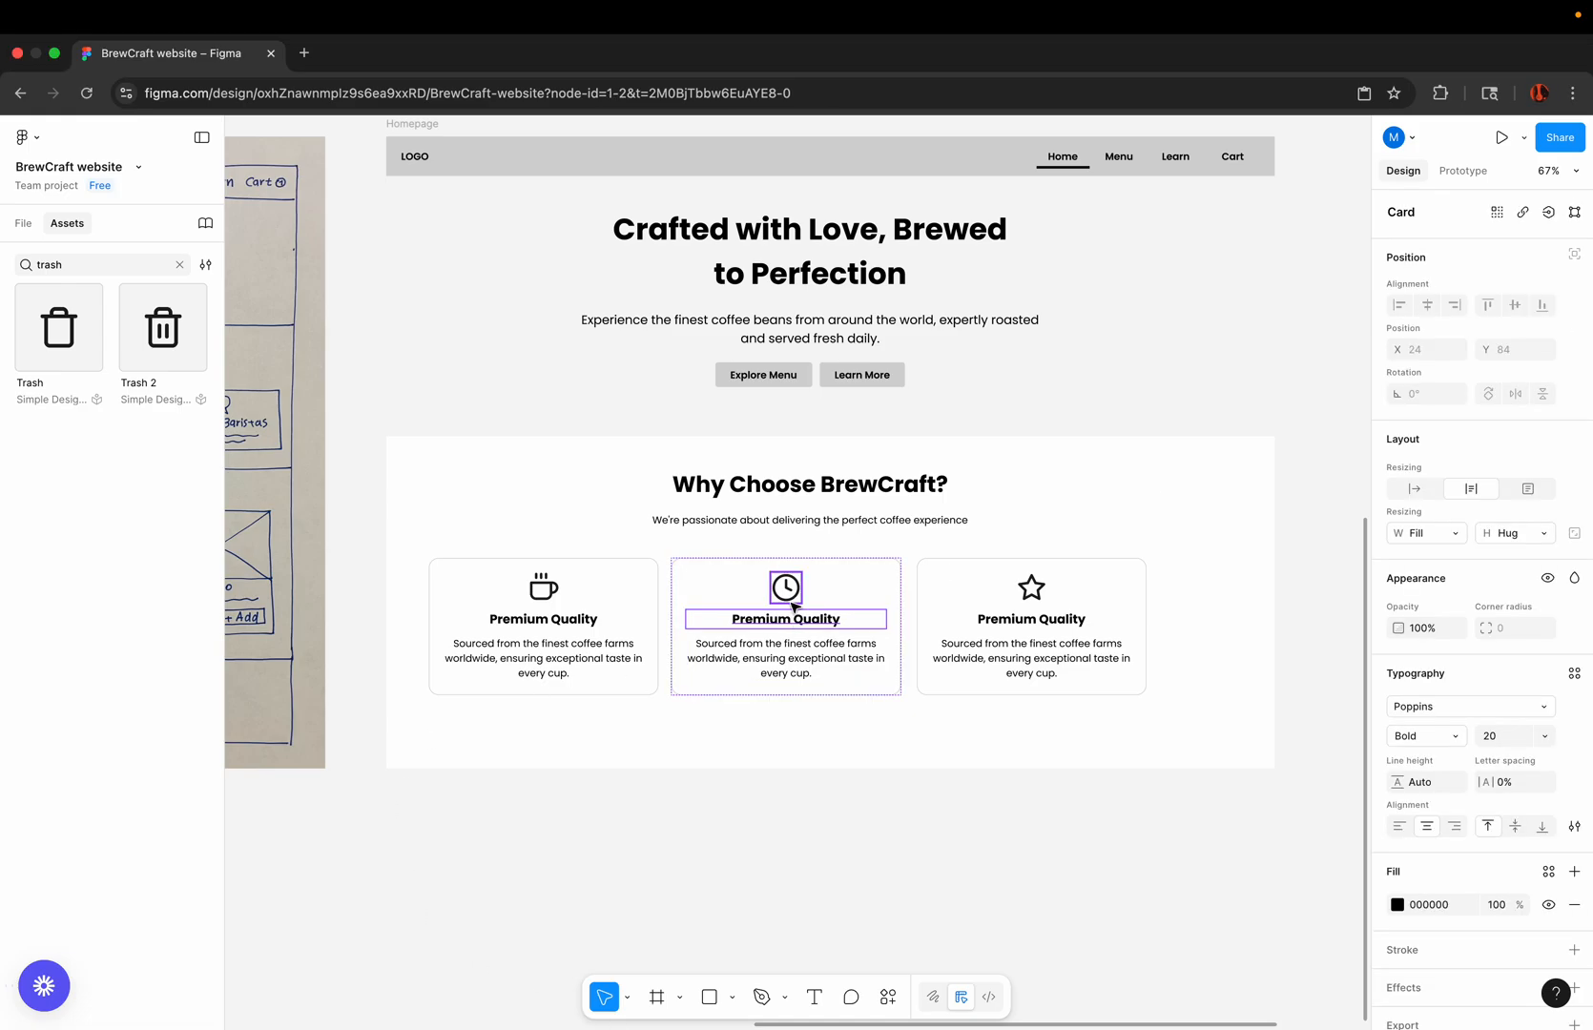
{"action": "scroll", "coordinate": [804, 621], "scroll_direction": "up", "scroll_amount": 5}
{"action": "double_click", "coordinate": [790, 620]}
{"action": "right_click", "coordinate": [787, 629]}
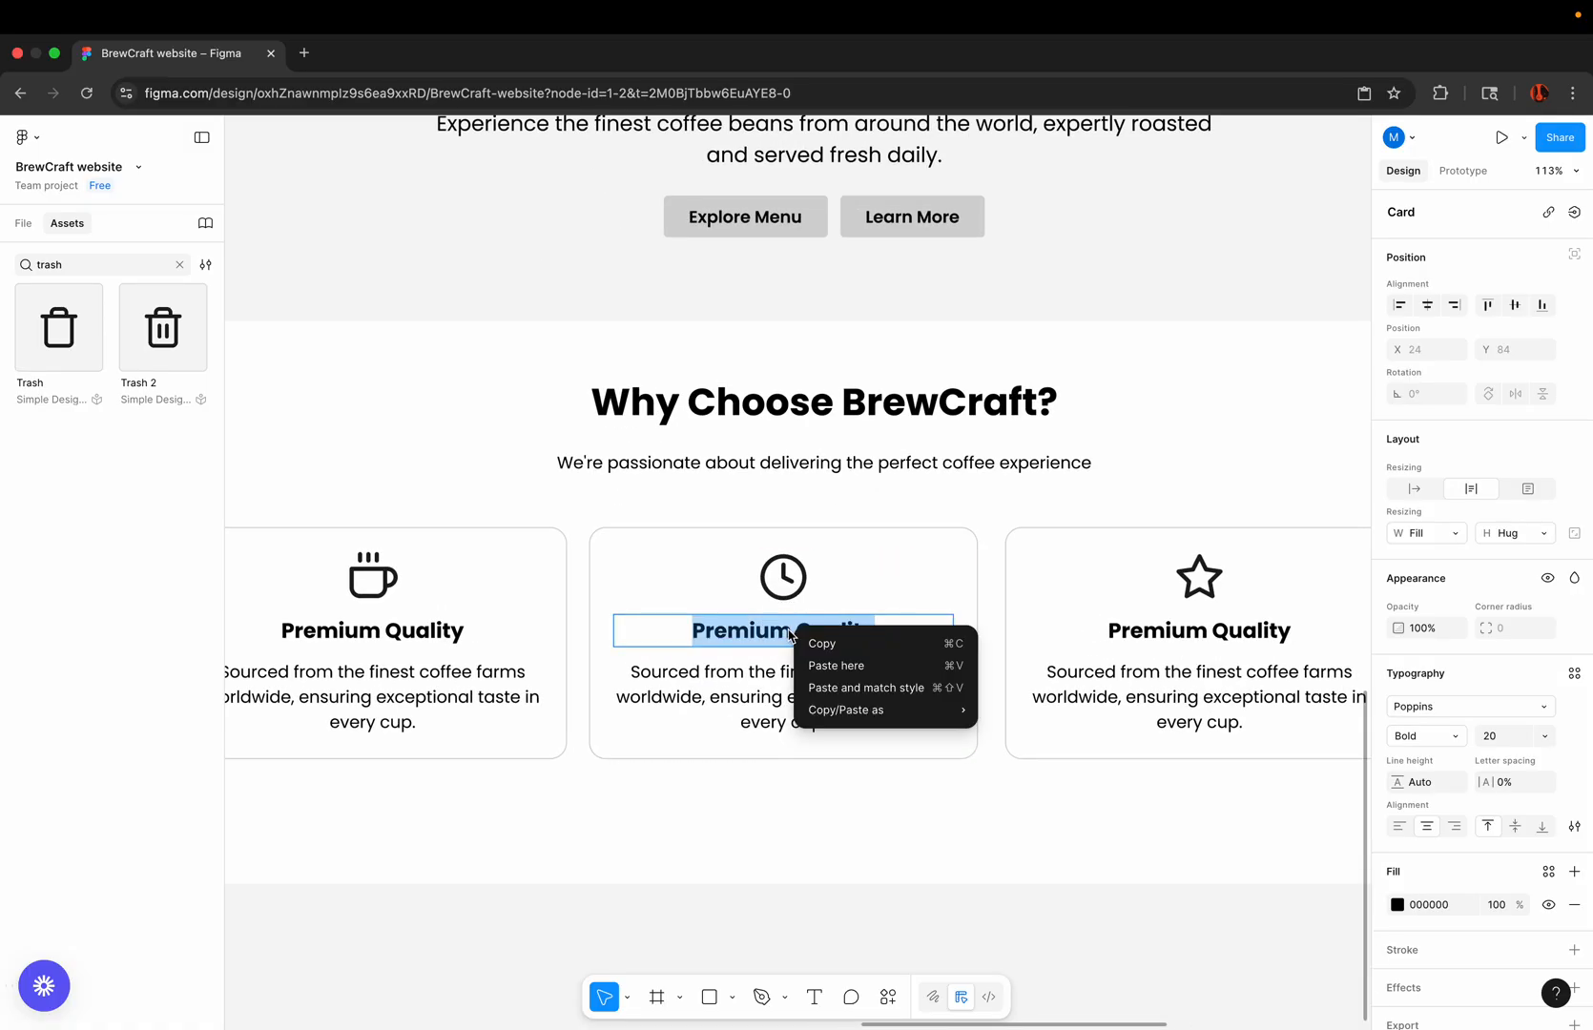
{"action": "left_click", "coordinate": [829, 687]}
{"action": "key", "text": "BackSpace"}
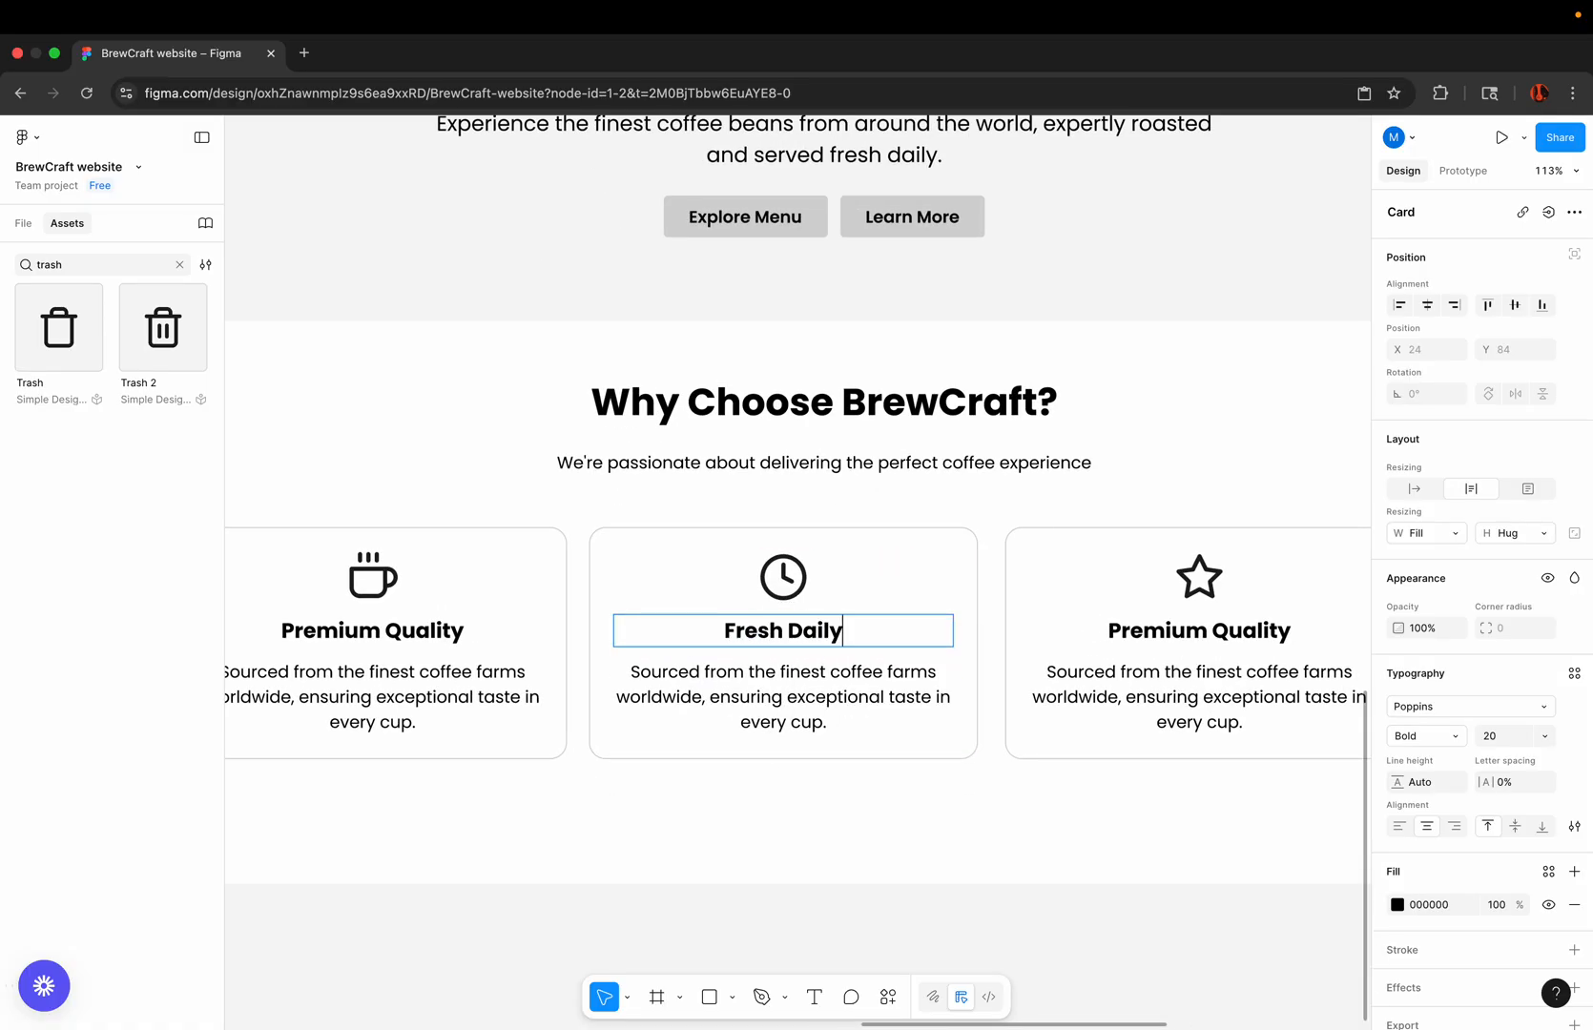
Step: Replace the middle card's description with "Our beans are roasted daily to guarantee maximum freshness and flavor.", pasted in matching style
{"action": "key", "text": "super+Tab"}
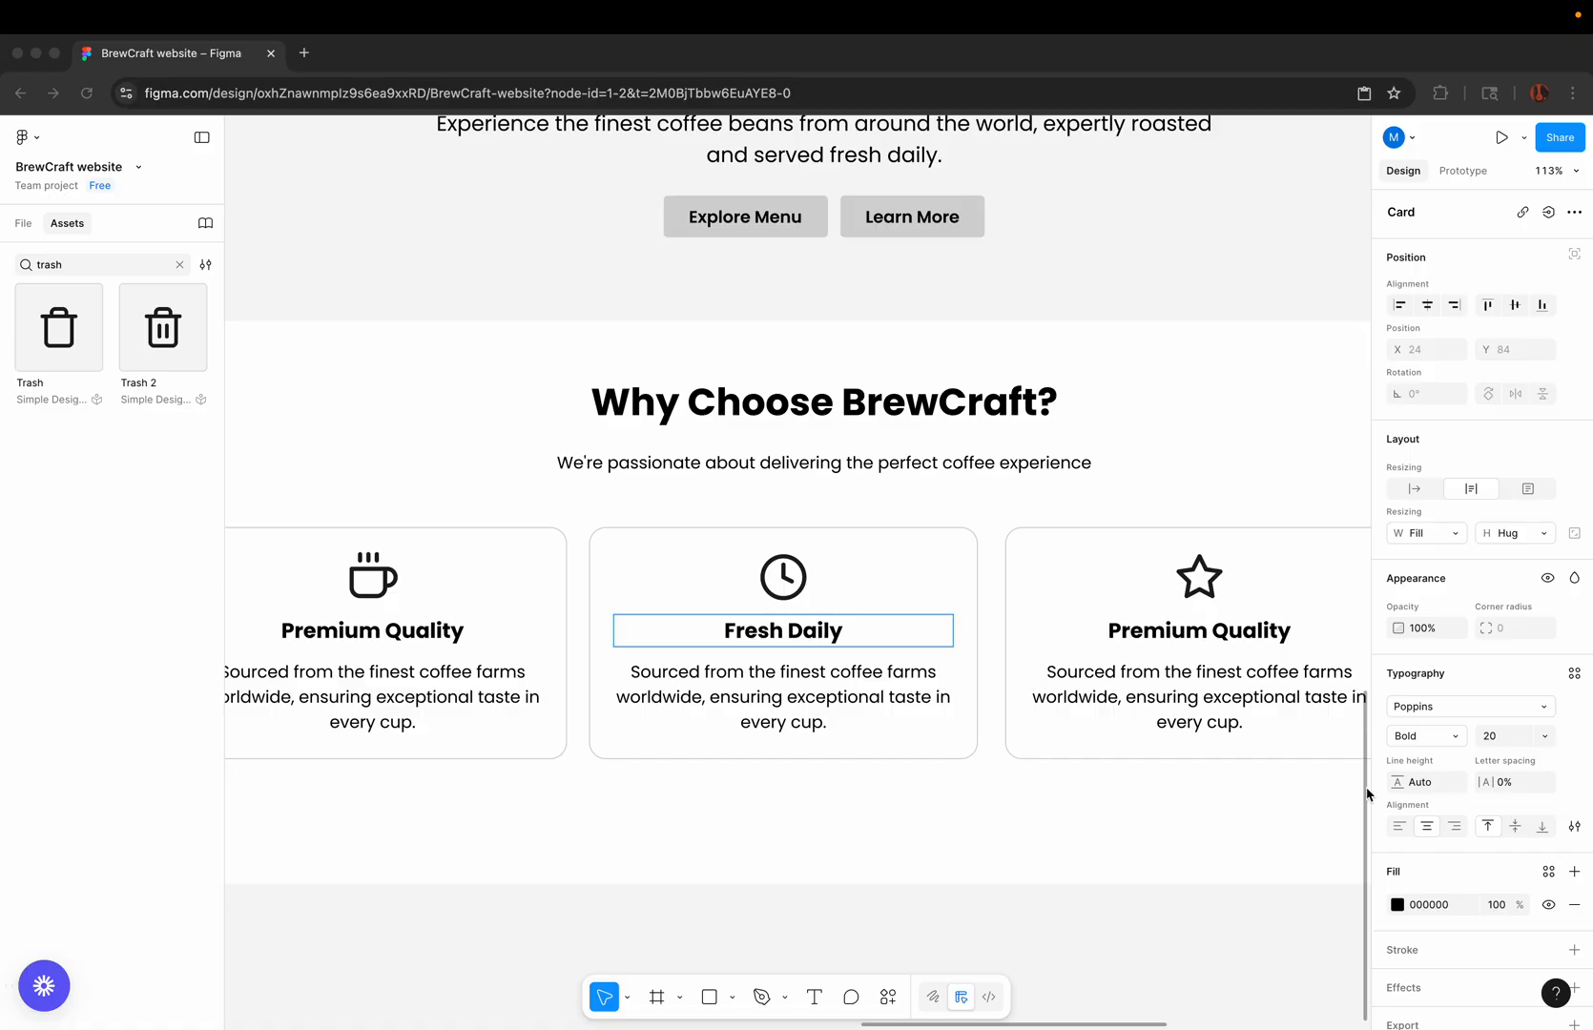
{"action": "double_click", "coordinate": [811, 671]}
{"action": "key", "text": "super+a"}
{"action": "right_click", "coordinate": [822, 671]}
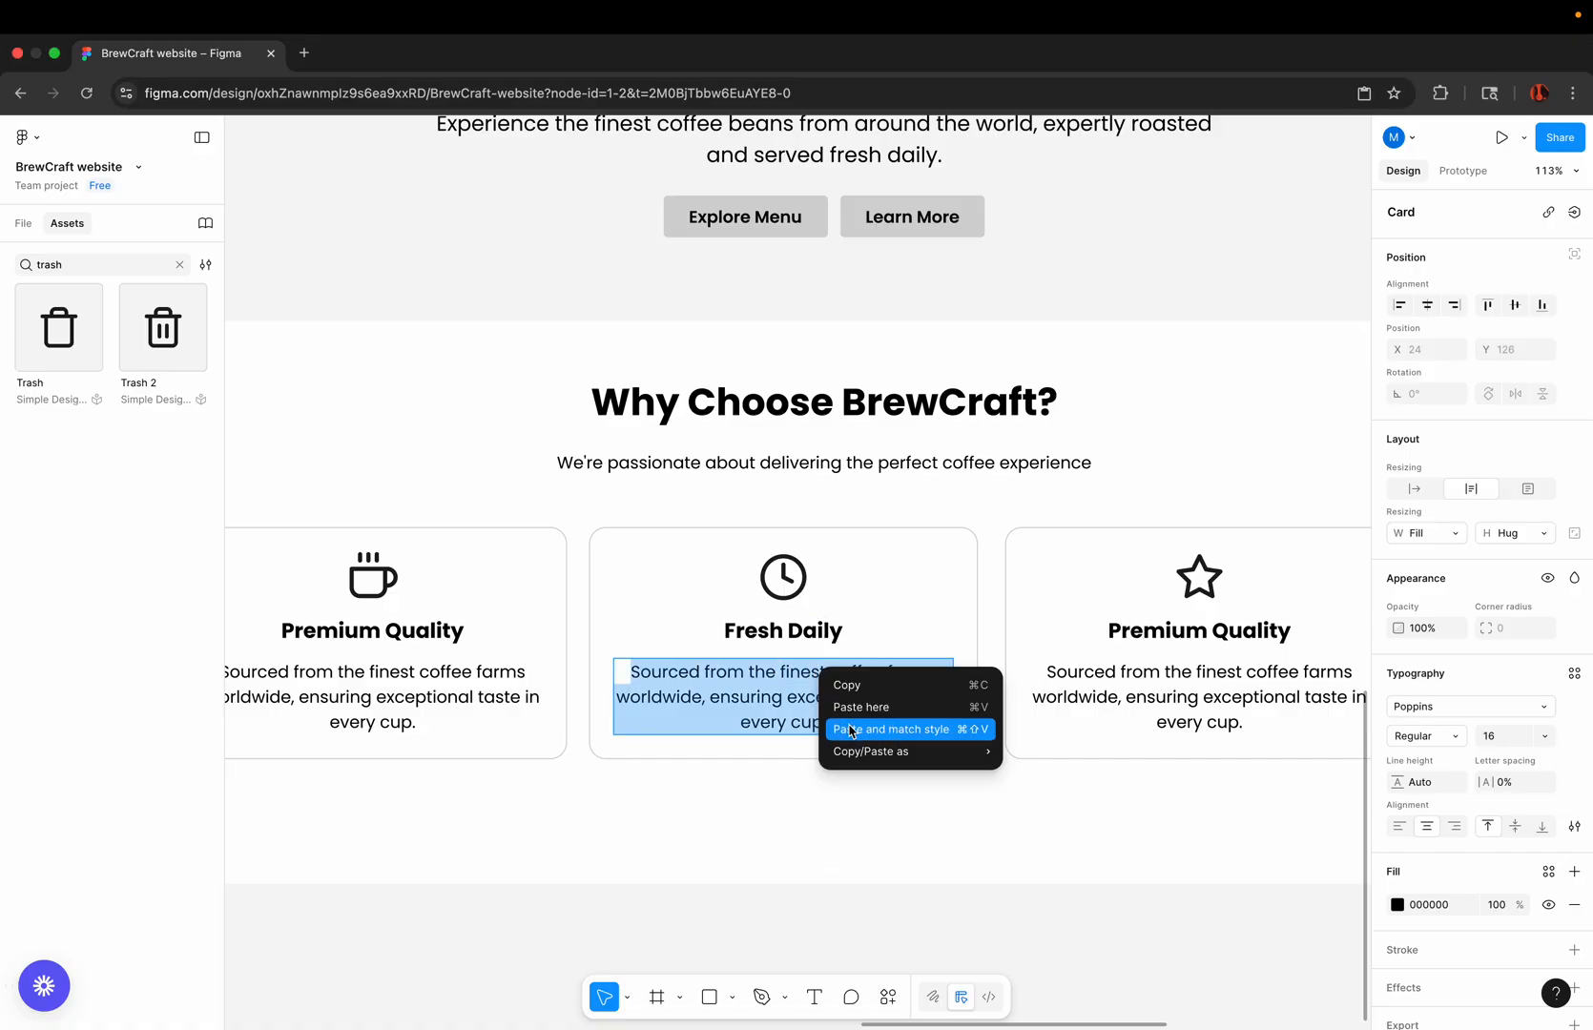
{"action": "left_click", "coordinate": [852, 730]}
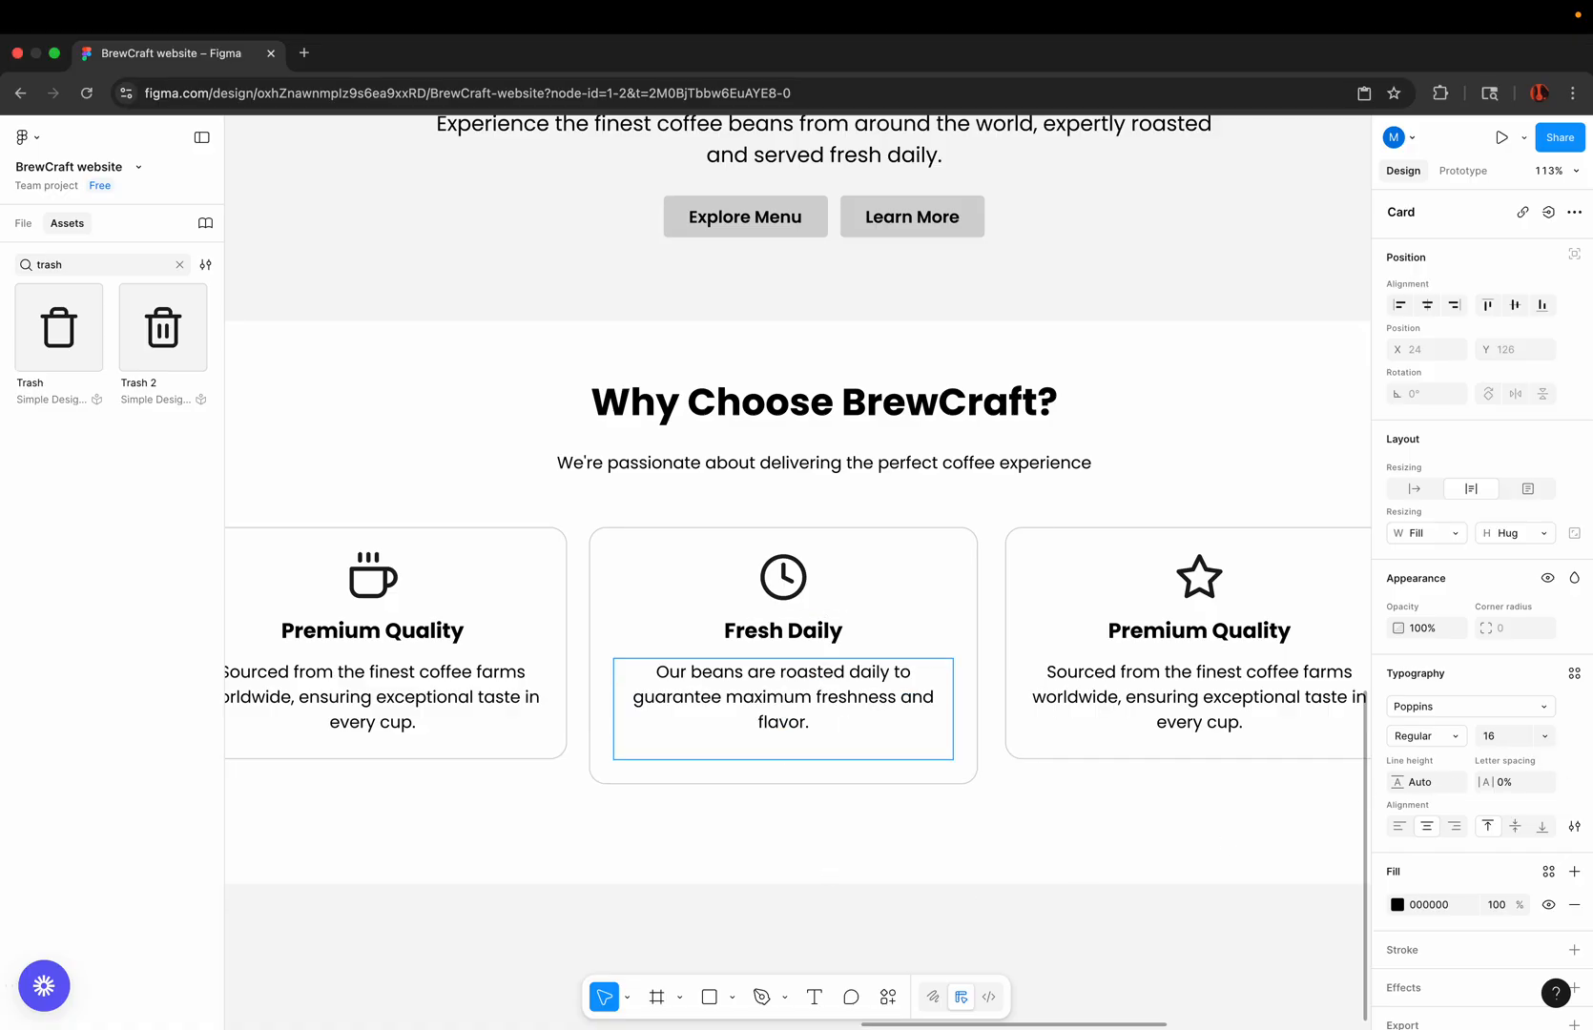
{"action": "scroll", "coordinate": [846, 747], "scroll_direction": "down", "scroll_amount": 5}
{"action": "key", "text": "Escape"}
{"action": "left_click", "coordinate": [934, 879]}
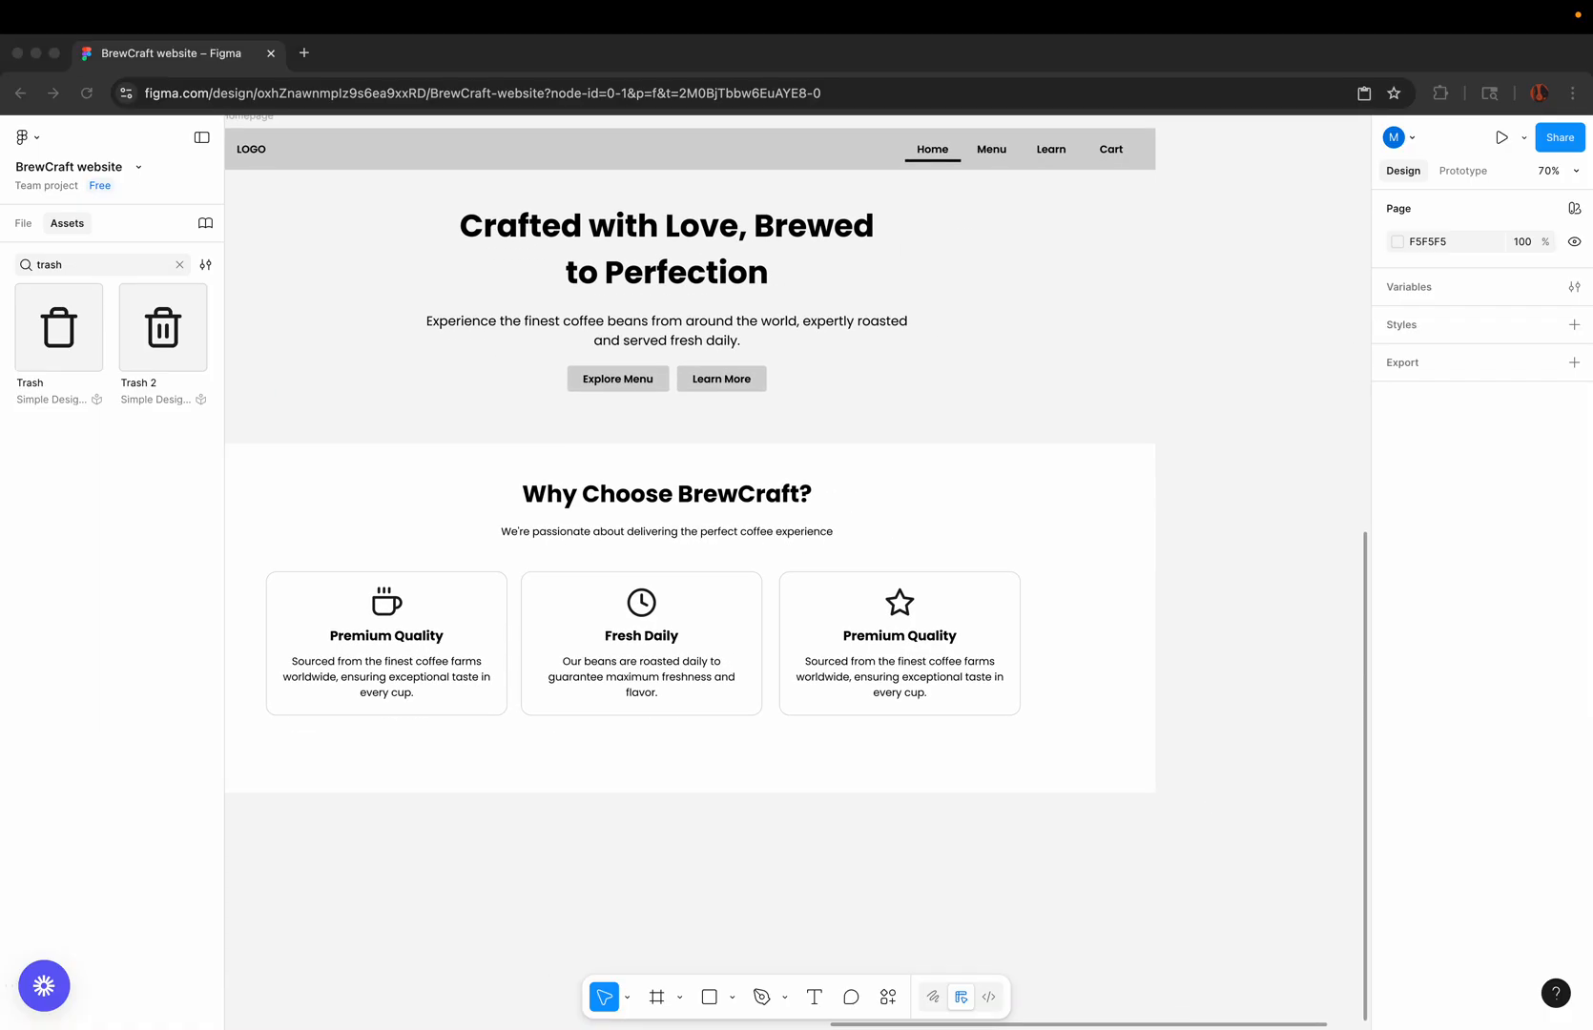
Step: Replace the third card's title with "Expert Baristas", pasted in matching style
{"action": "left_click", "coordinate": [900, 635]}
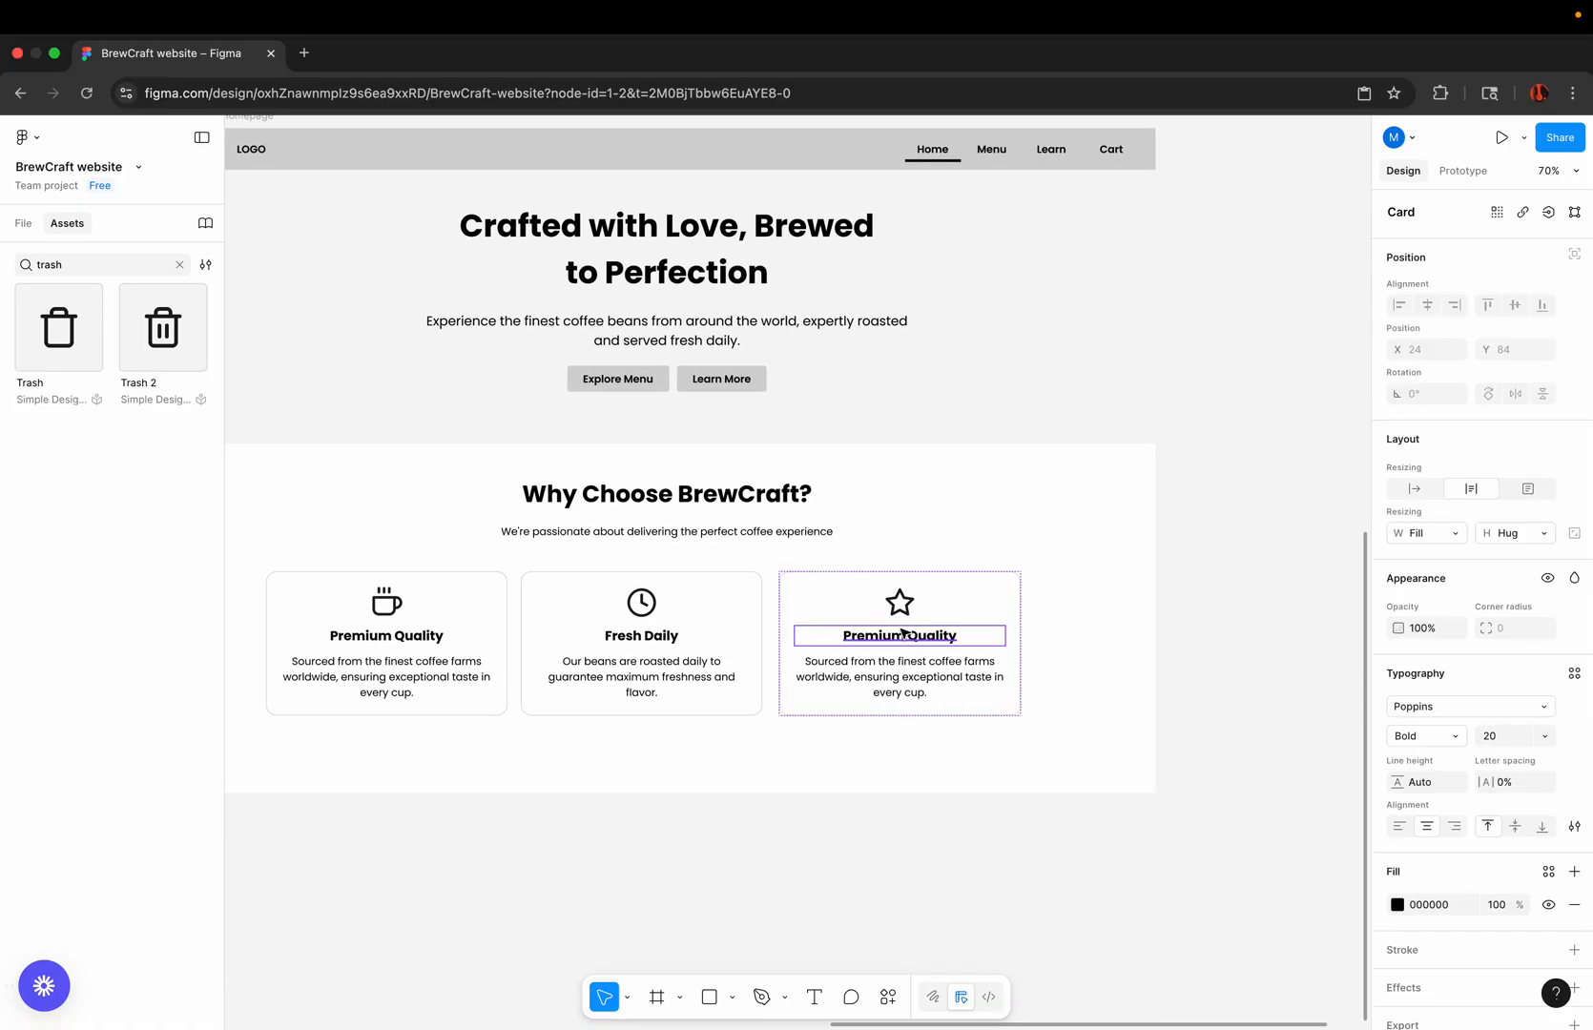
{"action": "double_click", "coordinate": [900, 633]}
{"action": "right_click", "coordinate": [901, 629]}
{"action": "left_click", "coordinate": [921, 666]}
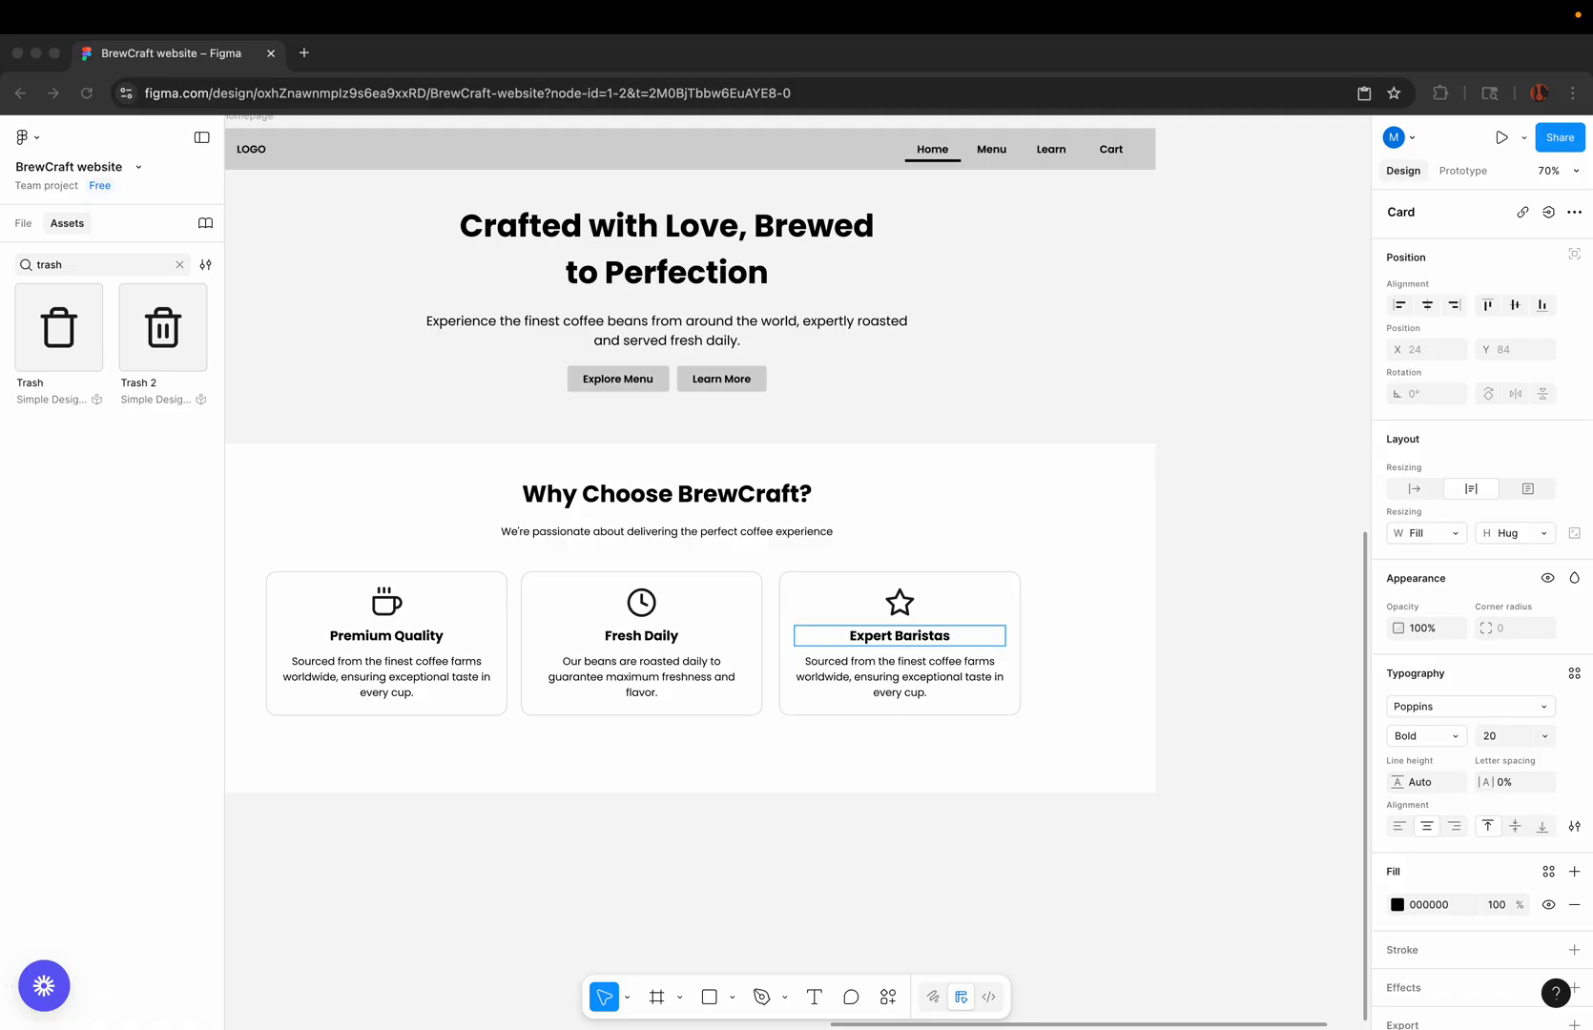
Step: Replace the third card's description with "Trained professionals who craft each drink with precision and care.", pasted in matching style
{"action": "double_click", "coordinate": [927, 669]}
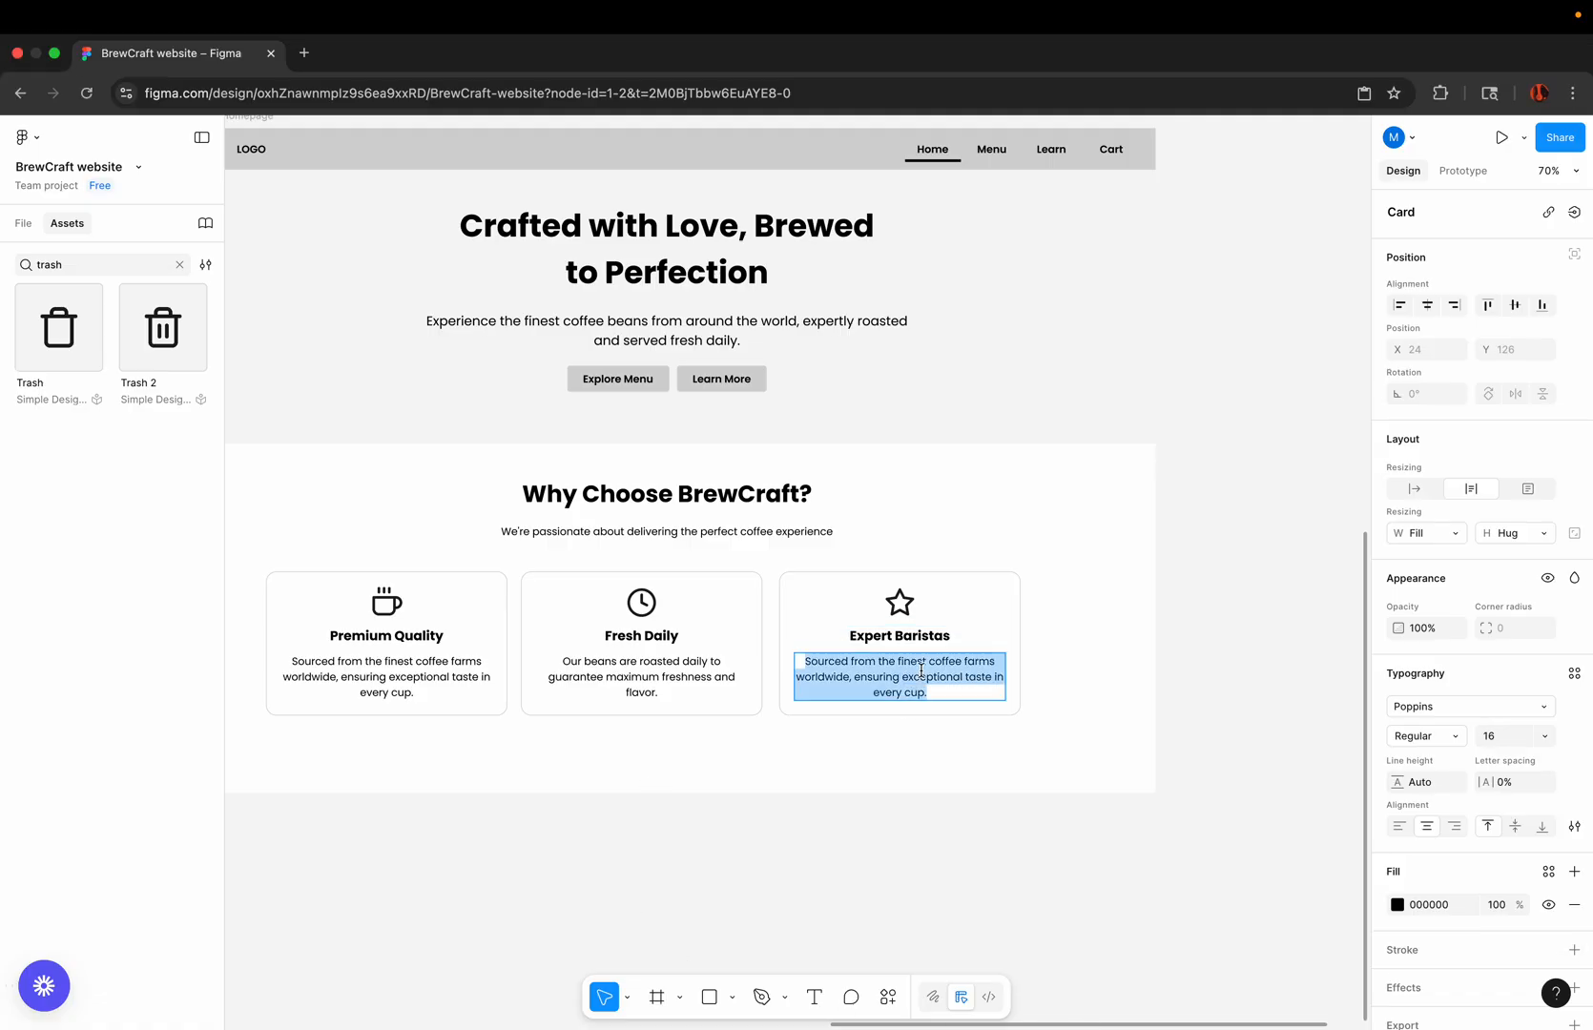
{"action": "scroll", "coordinate": [926, 669], "scroll_direction": "up", "scroll_amount": 3}
{"action": "right_click", "coordinate": [923, 673]}
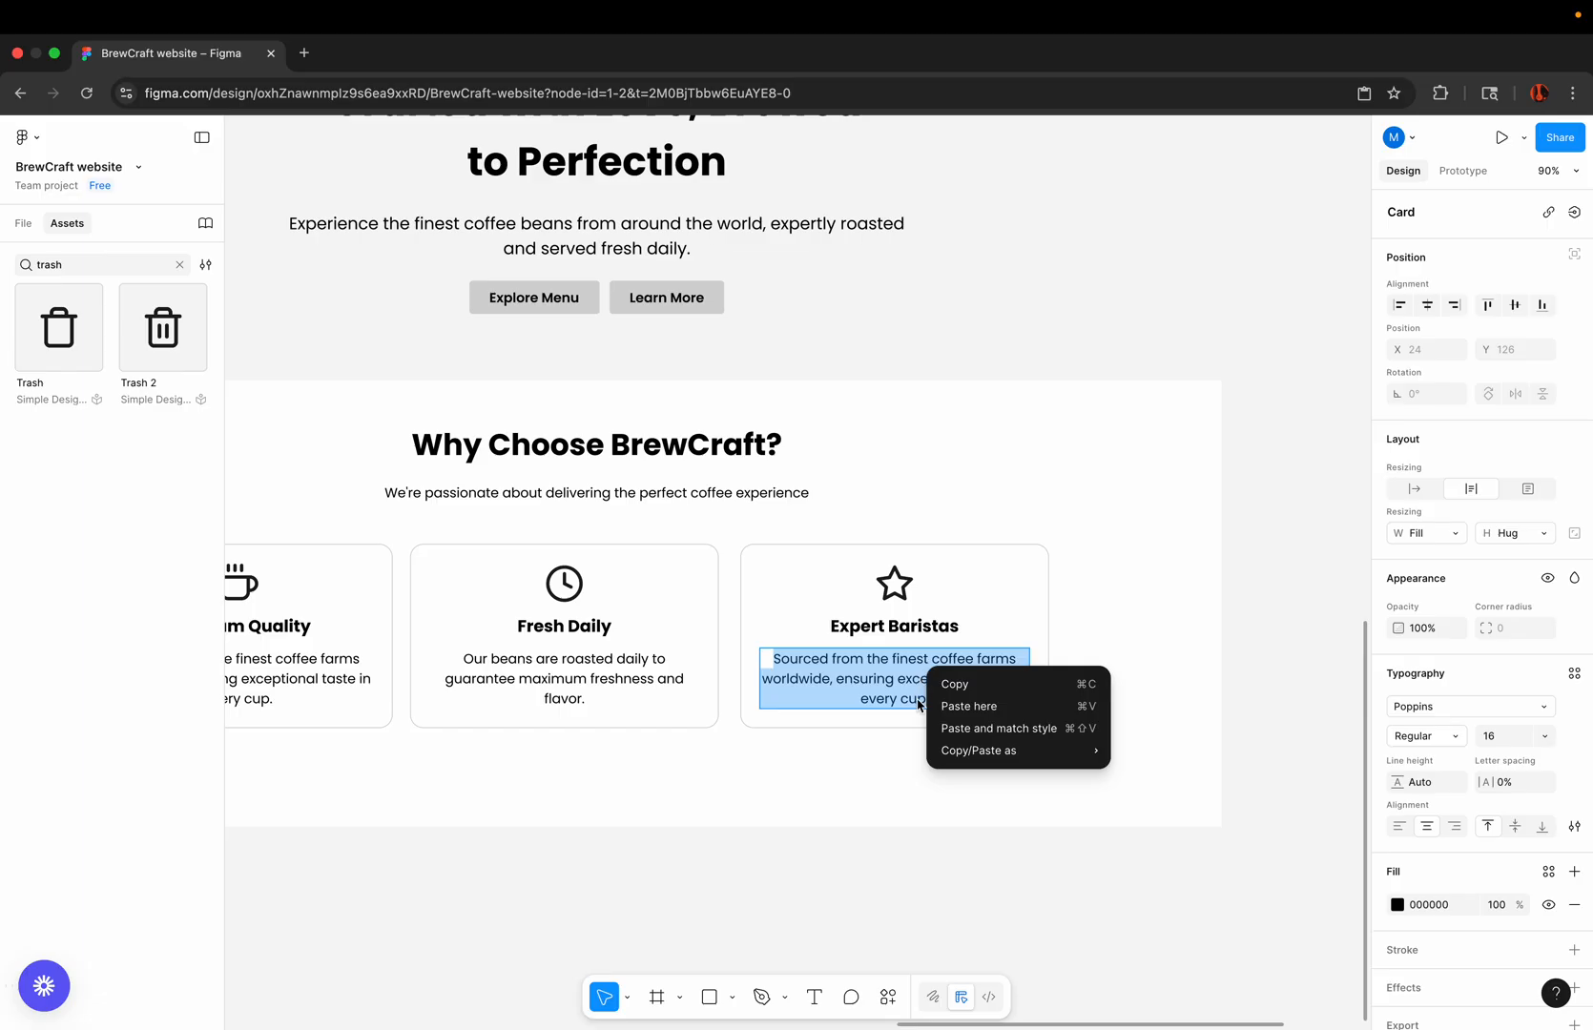
{"action": "left_click", "coordinate": [962, 731]}
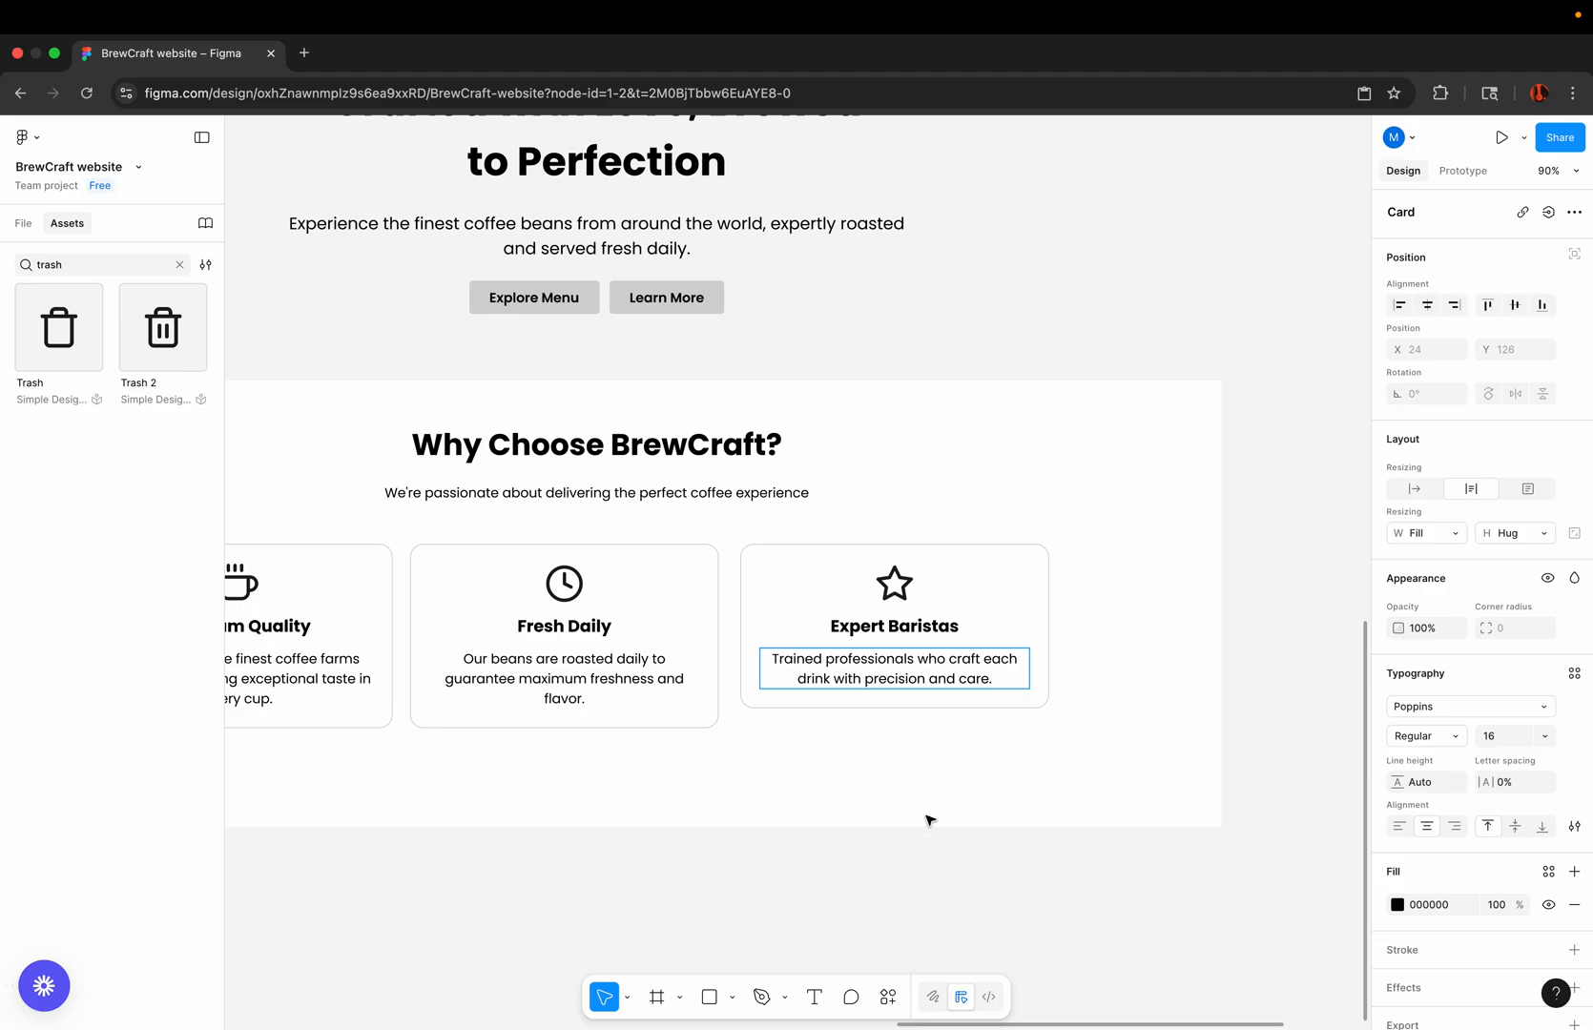
Step: Stretch the Expert Baristas card downward to a height of 222 to match the other two cards
{"action": "left_click", "coordinate": [889, 728]}
{"action": "left_click", "coordinate": [796, 626]}
{"action": "scroll", "coordinate": [795, 670], "scroll_direction": "up", "scroll_amount": 5}
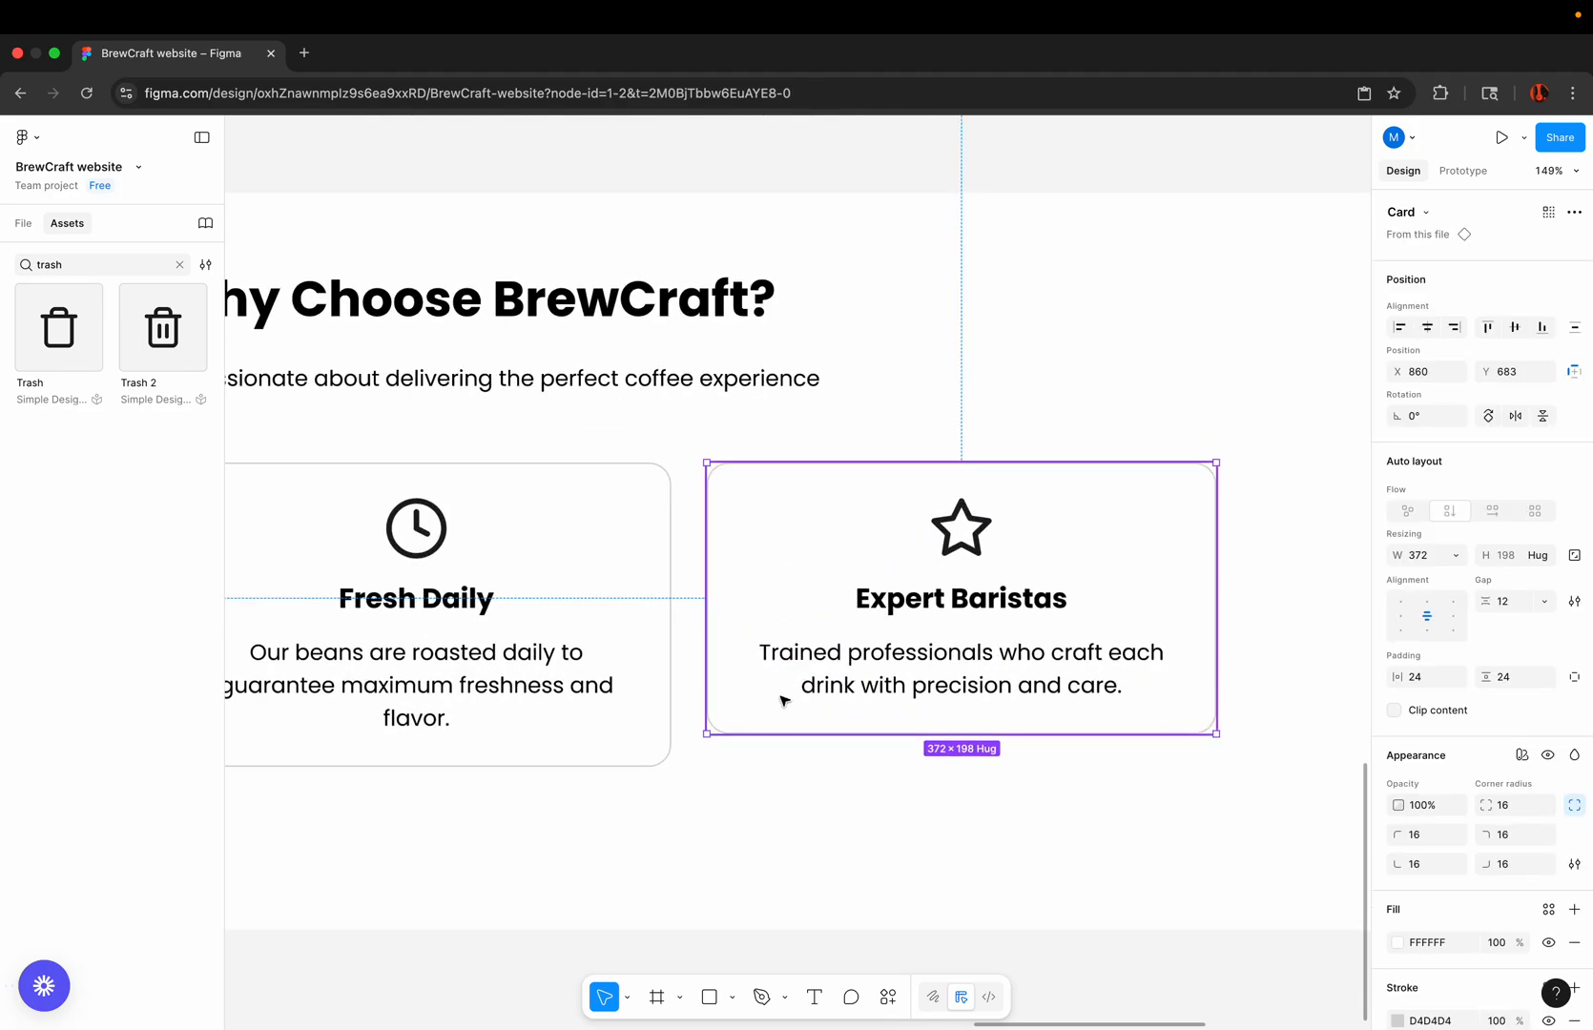
{"action": "left_click_drag", "start_coordinate": [761, 734], "coordinate": [761, 779]}
{"action": "scroll", "coordinate": [902, 531], "scroll_direction": "down", "scroll_amount": 5}
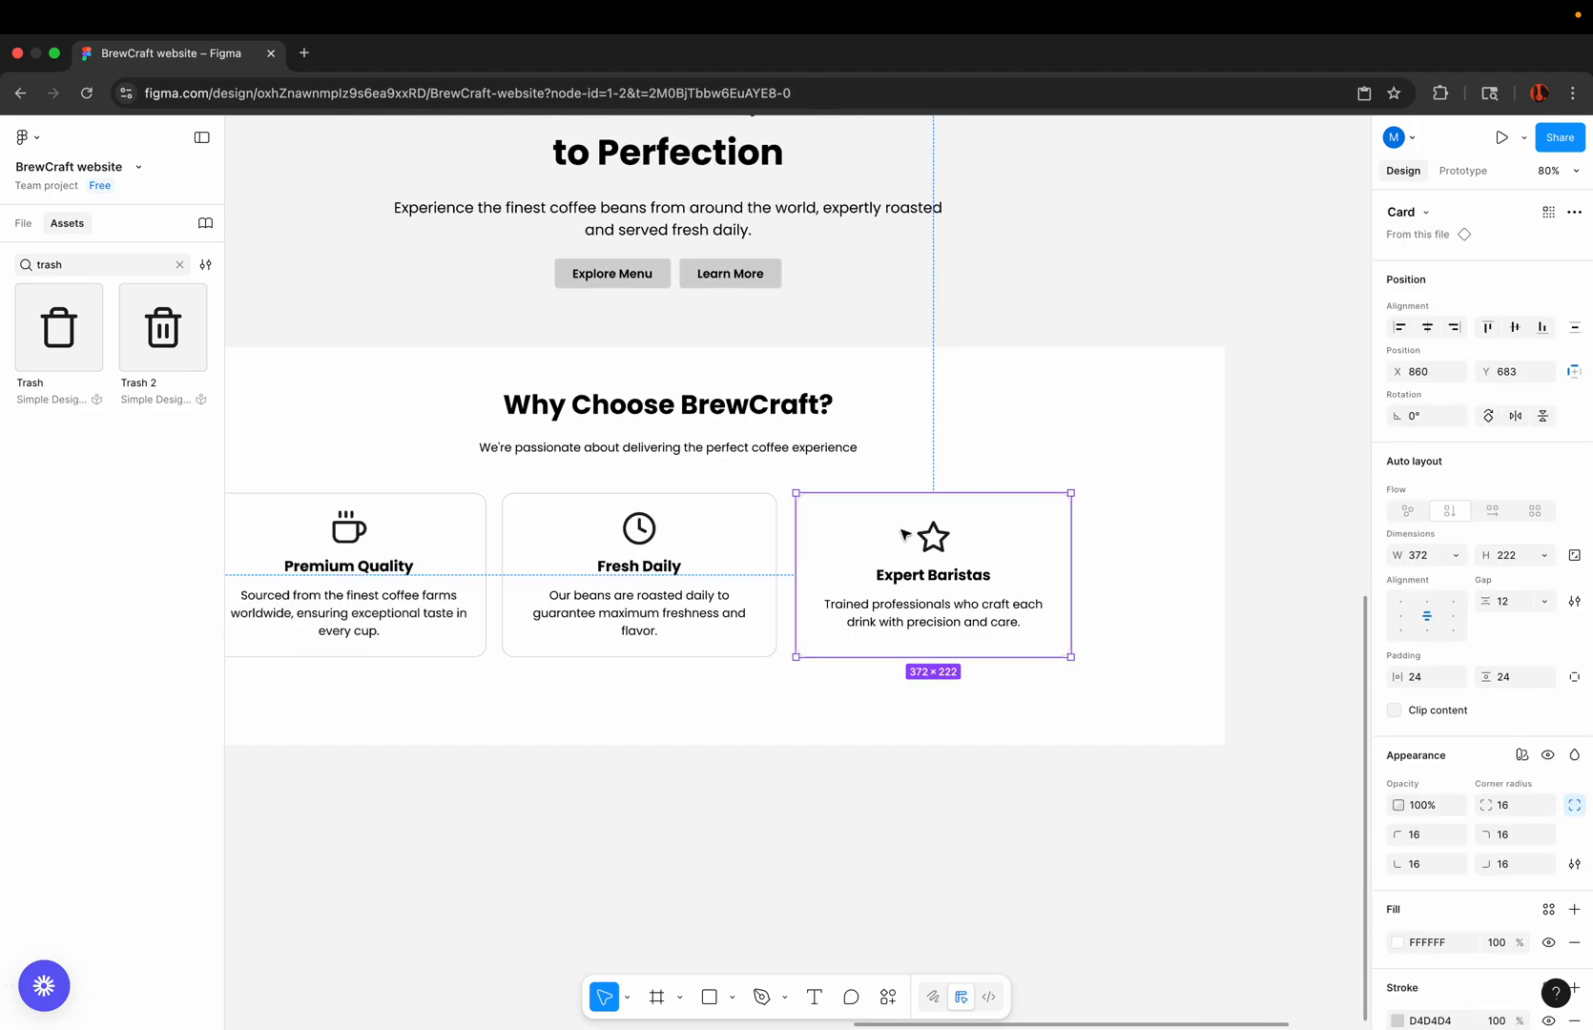
{"action": "scroll", "coordinate": [903, 534], "scroll_direction": "down", "scroll_amount": 5}
{"action": "left_click", "coordinate": [826, 718]}
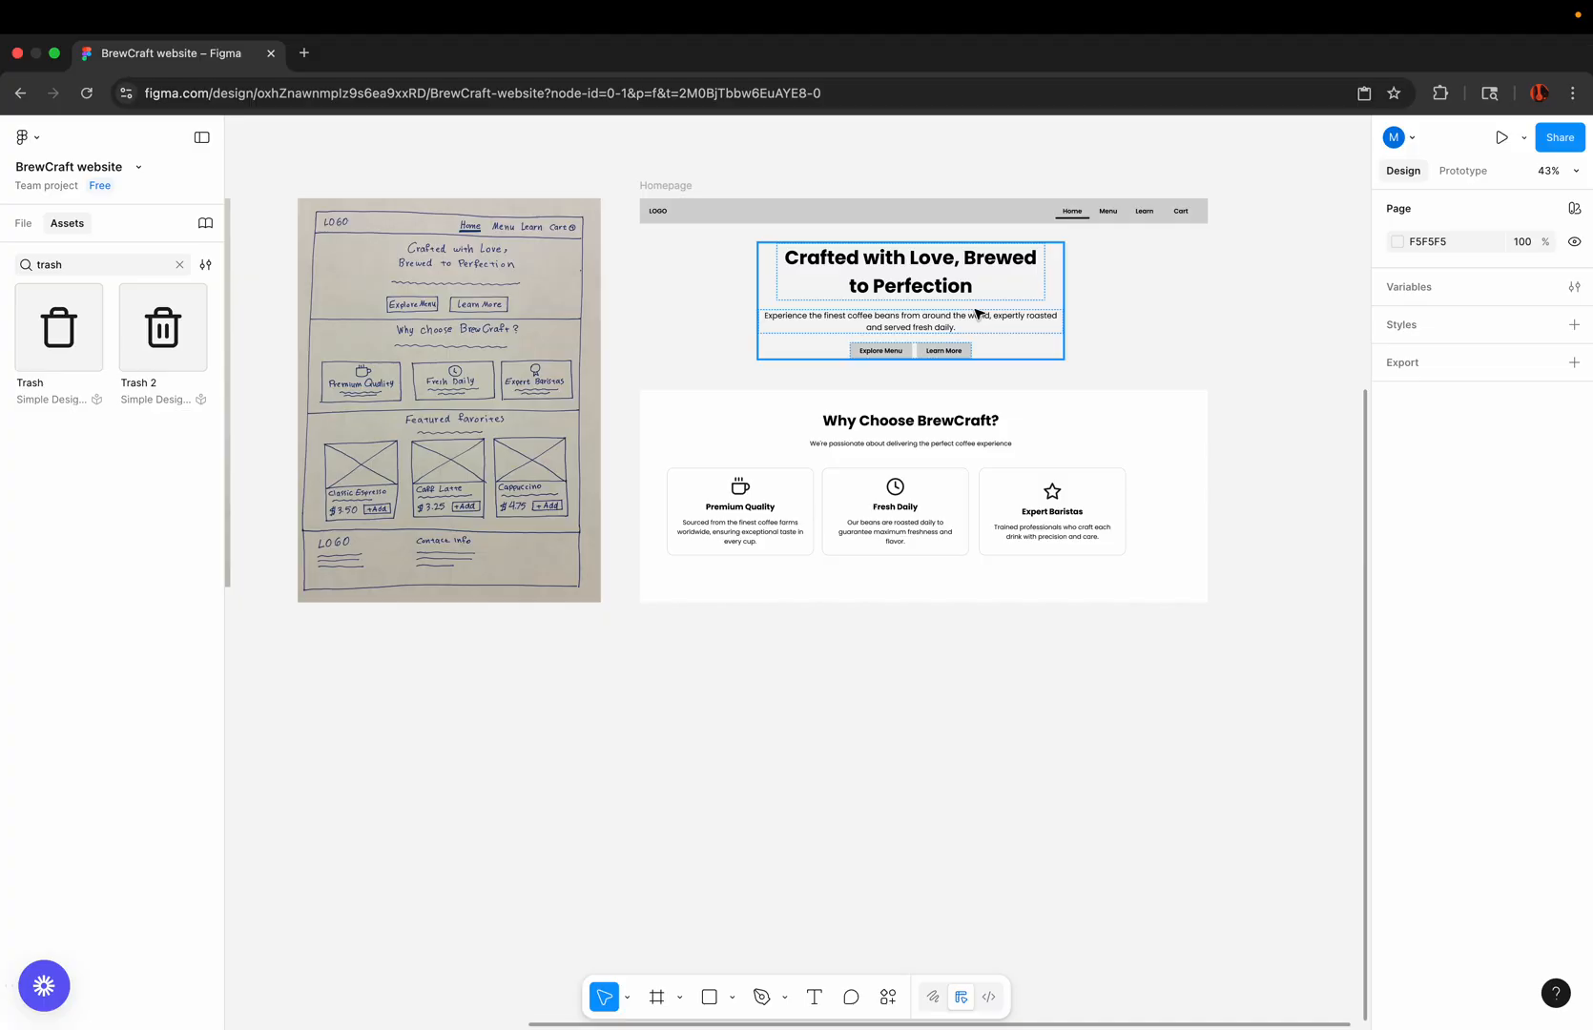
Step: Combine the three feature cards into one horizontal auto layout frame with a gap of 12
{"action": "scroll", "coordinate": [836, 387], "scroll_direction": "up", "scroll_amount": 5}
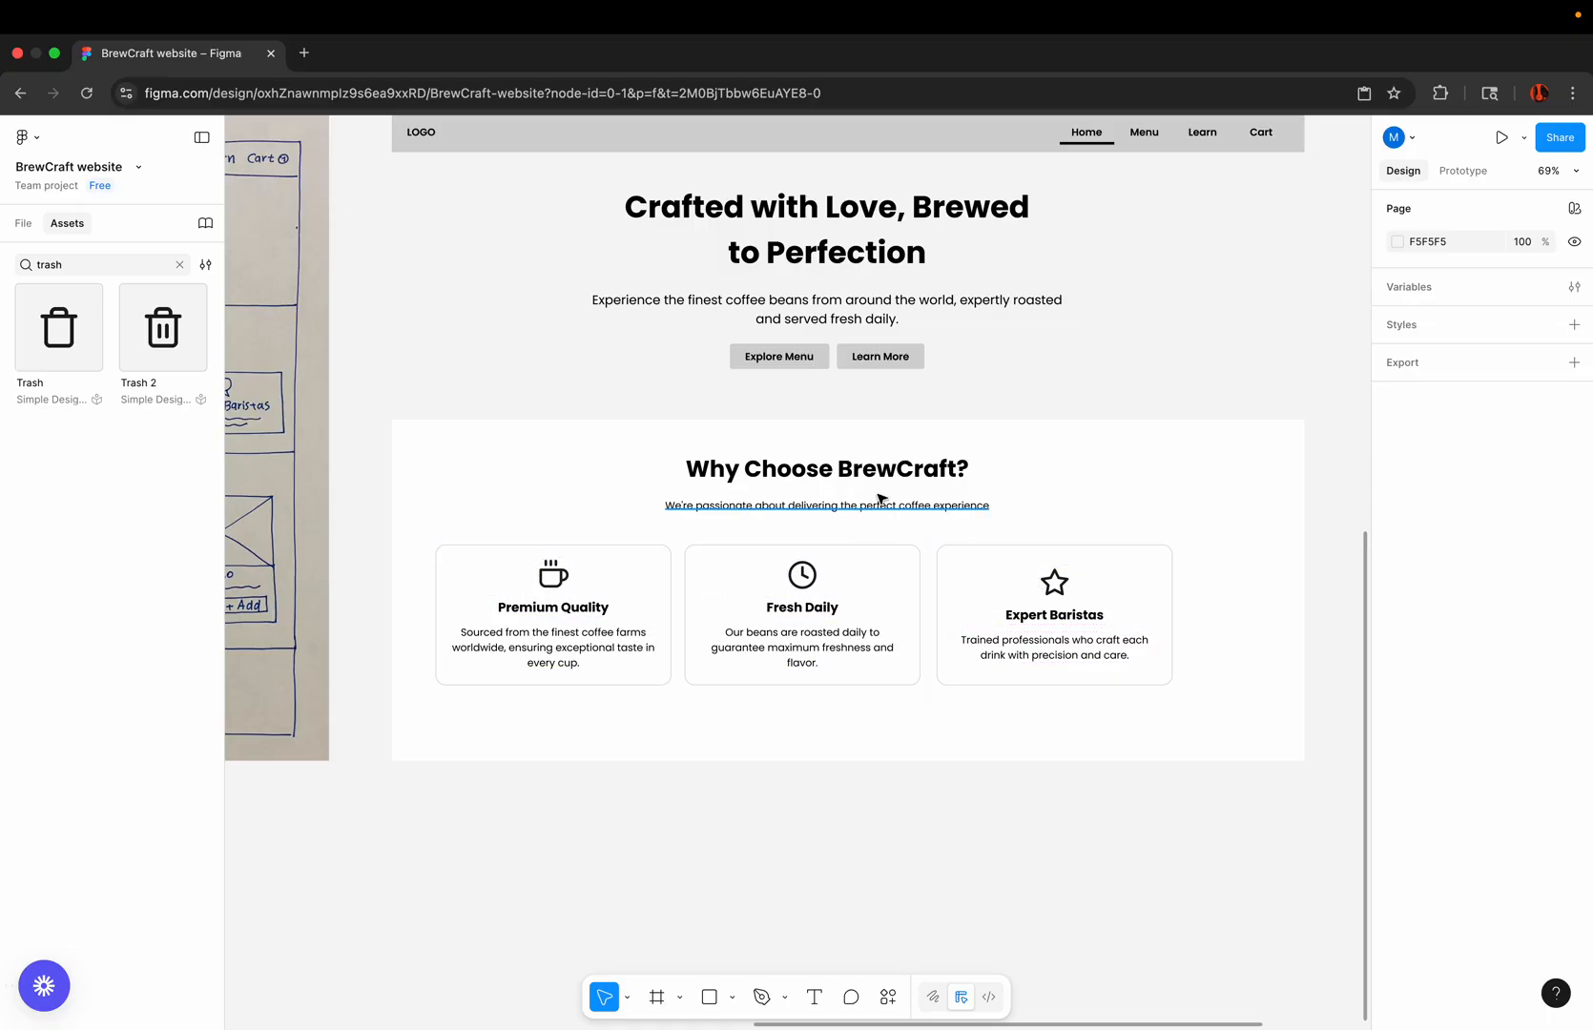
{"action": "left_click", "coordinate": [626, 569]}
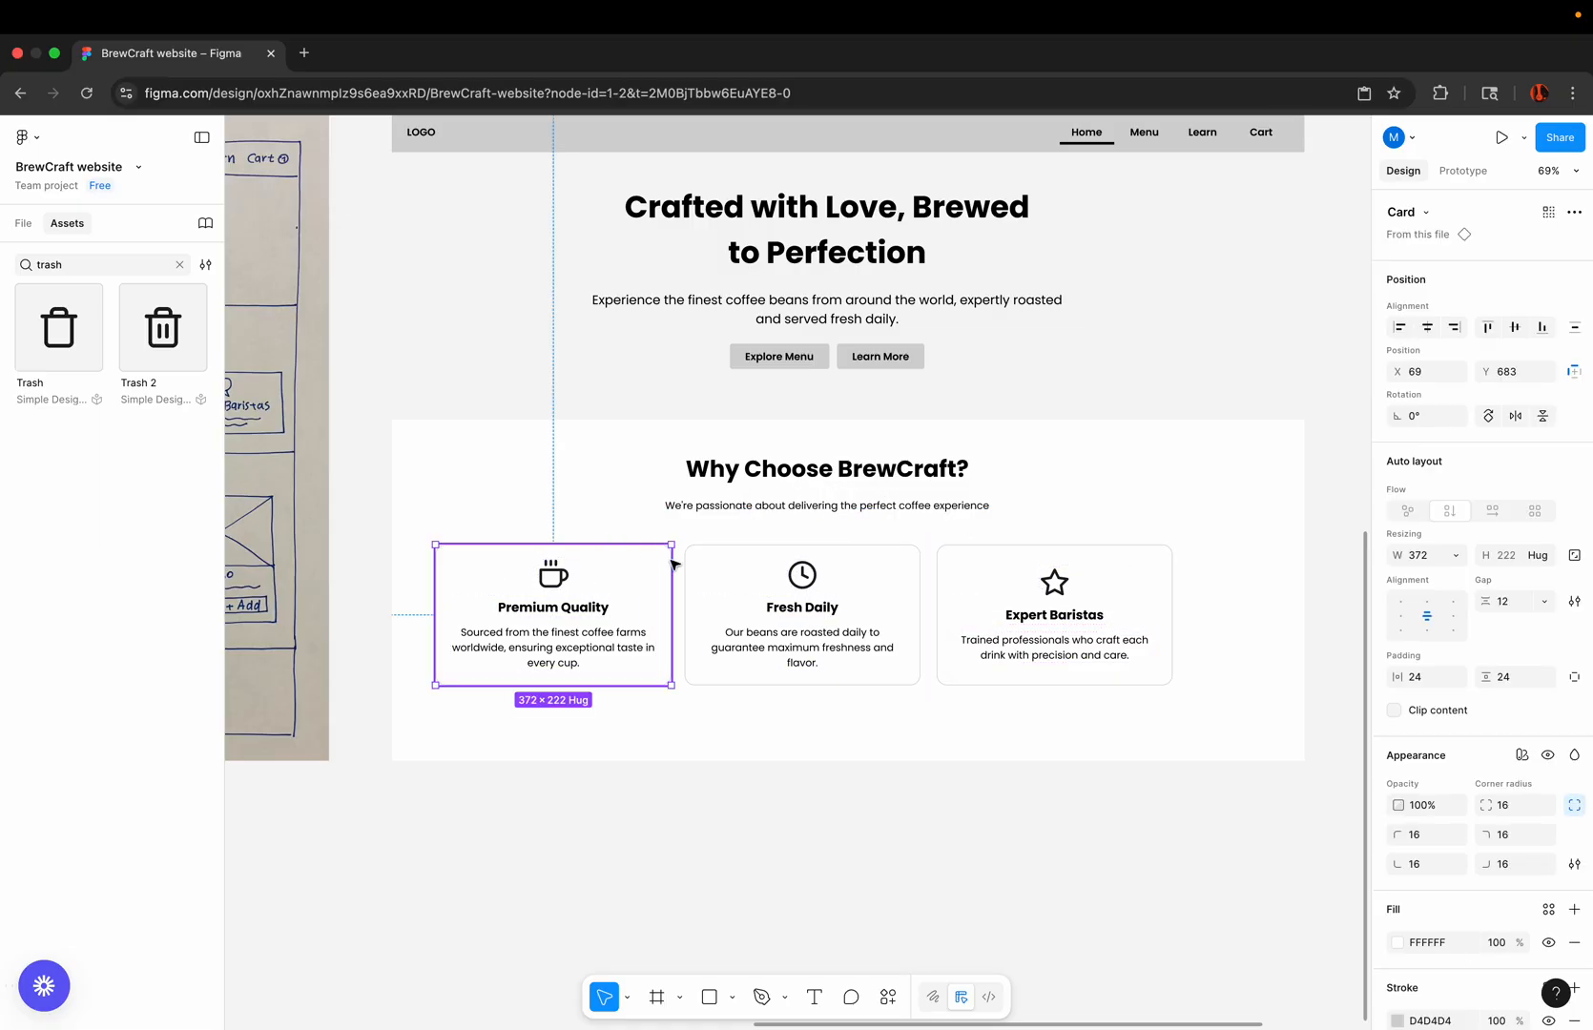
{"action": "left_click", "coordinate": [749, 559], "text": "shift"}
{"action": "left_click", "coordinate": [1000, 561], "text": "shift"}
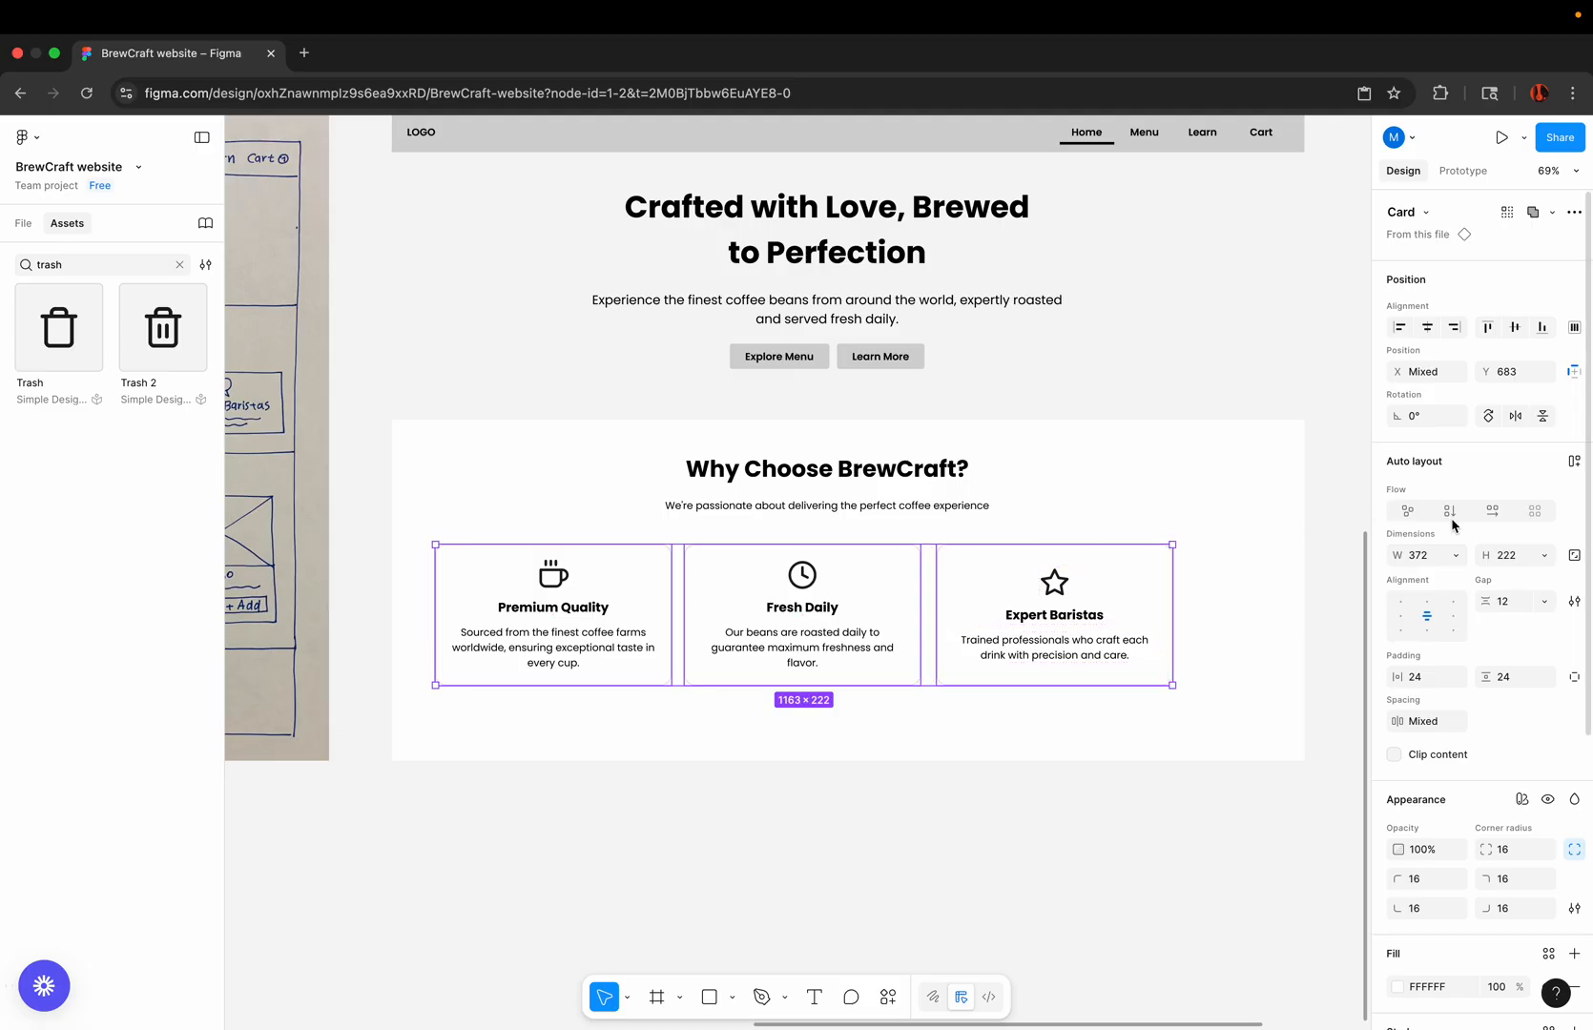
{"action": "left_click", "coordinate": [1574, 461]}
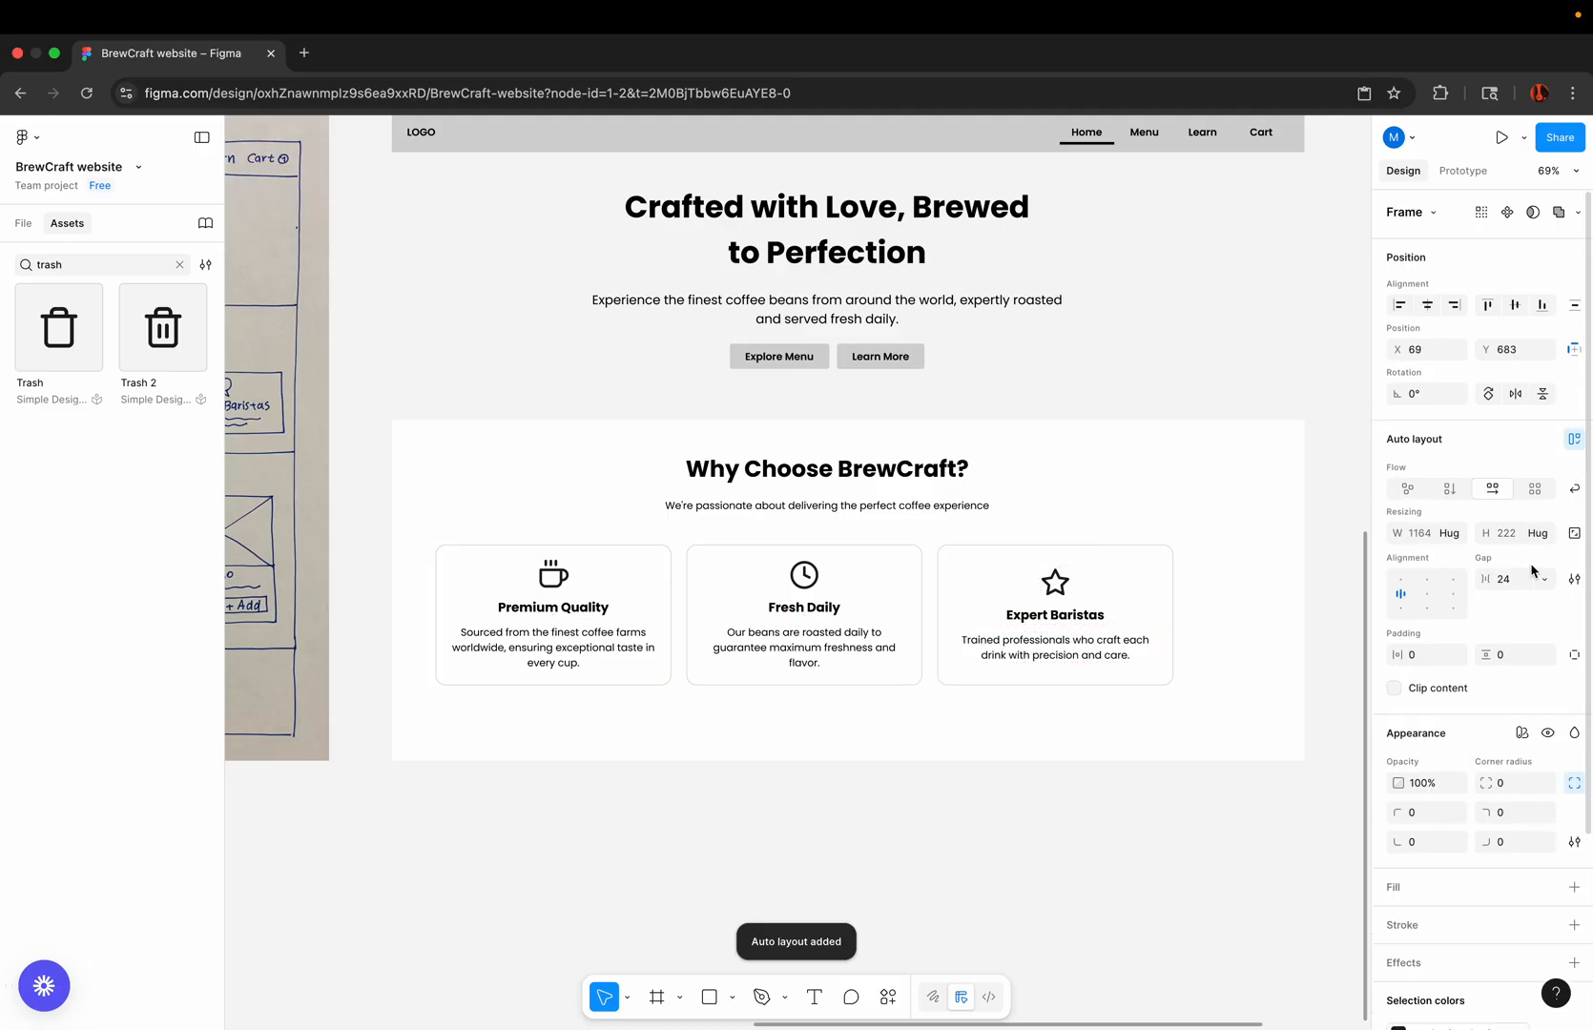
{"action": "left_click", "coordinate": [1515, 584]}
{"action": "type", "text": "12"}
{"action": "key", "text": "Return"}
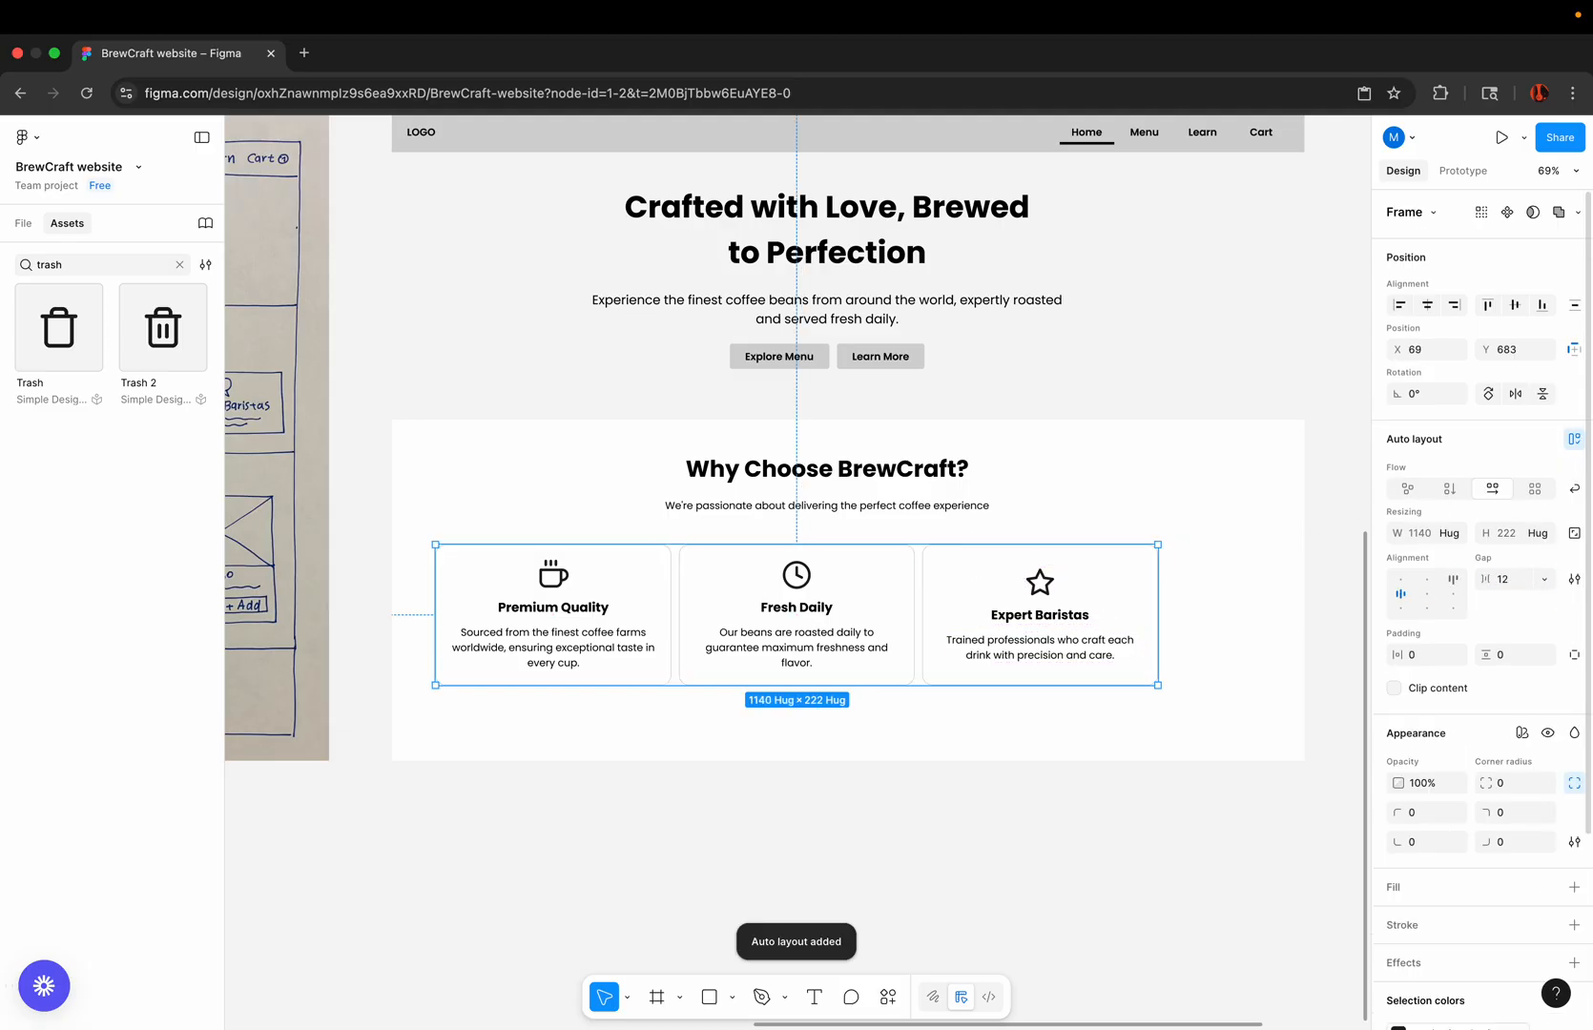
Step: Move the feature card row sideways to X 92, keeping it at Y 683
{"action": "left_click", "coordinate": [1001, 797]}
{"action": "left_click_drag", "start_coordinate": [1040, 582], "coordinate": [1055, 582]}
{"action": "scroll", "coordinate": [938, 539], "scroll_direction": "up", "scroll_amount": 5}
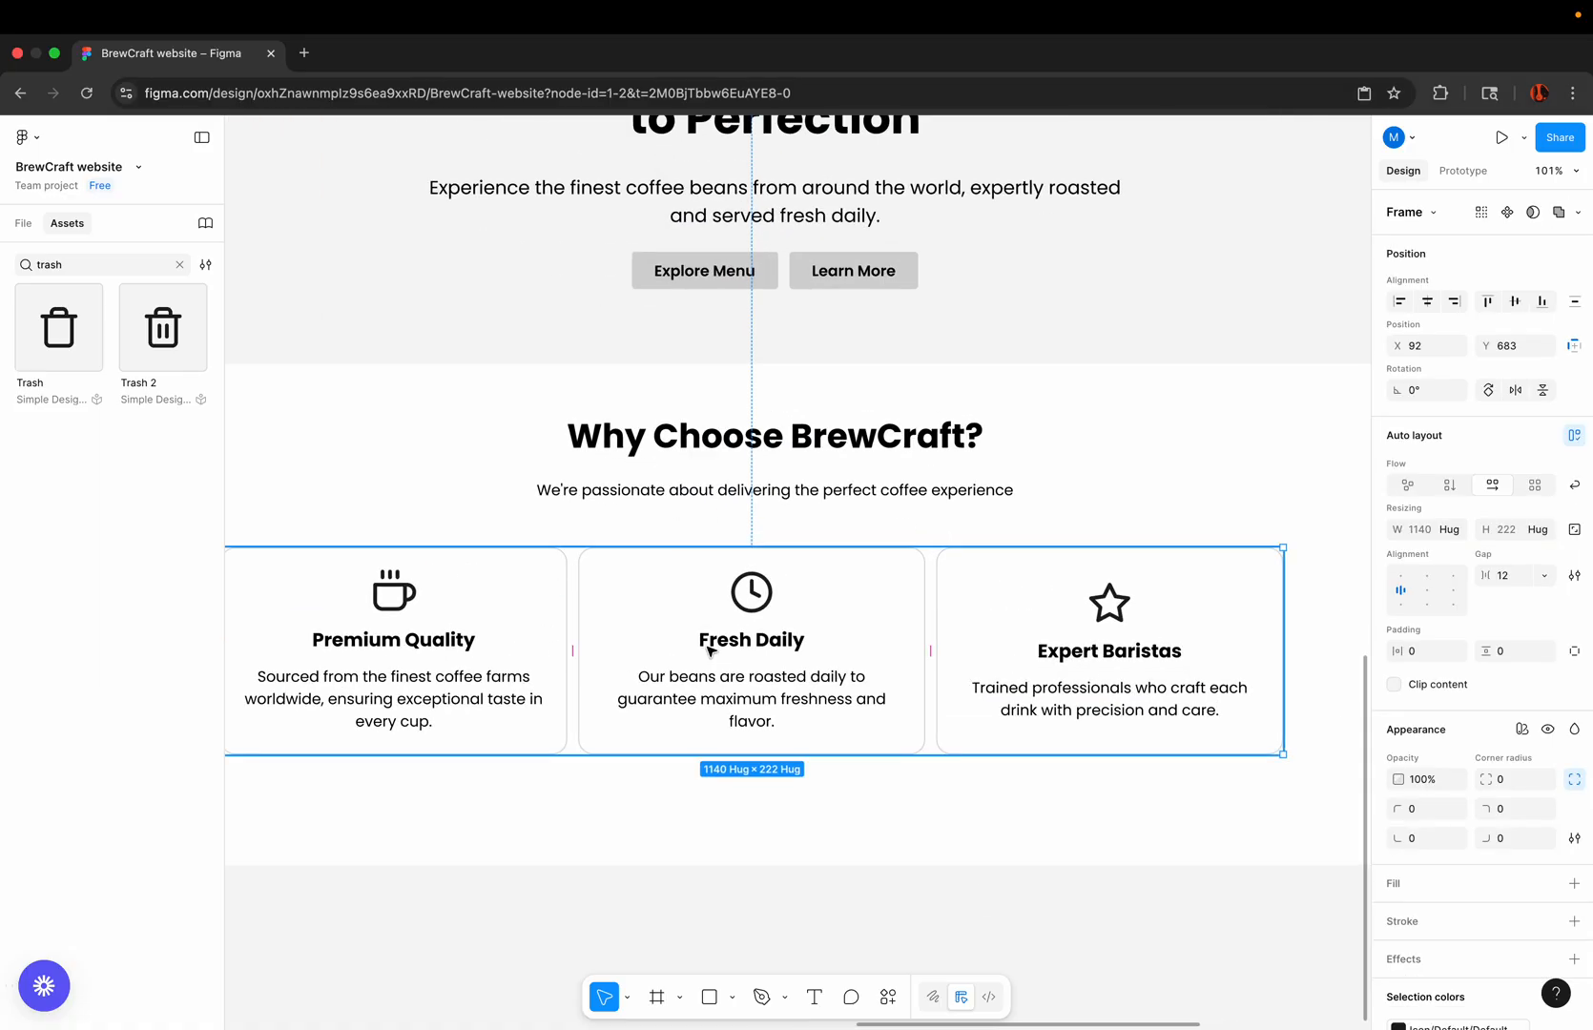
Step: Try to stack the section heading, subheading and card row in one vertical auto layout with a gap of 12
{"action": "left_click", "coordinate": [826, 494], "text": "shift"}
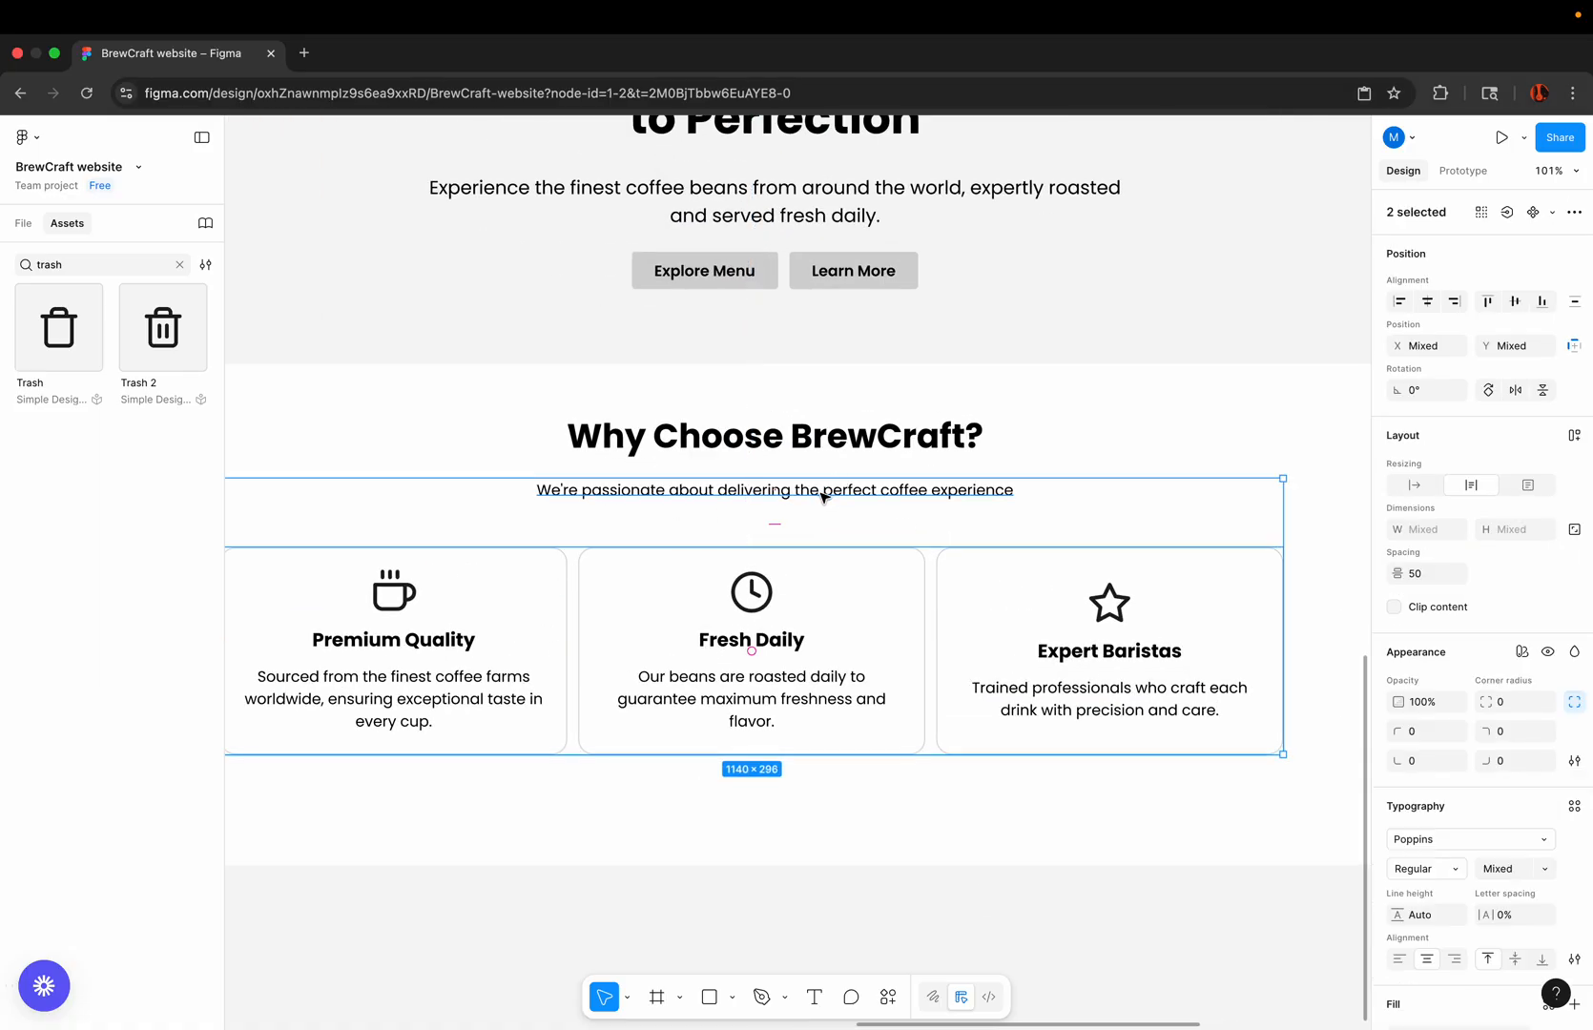
{"action": "left_click", "coordinate": [837, 445], "text": "shift"}
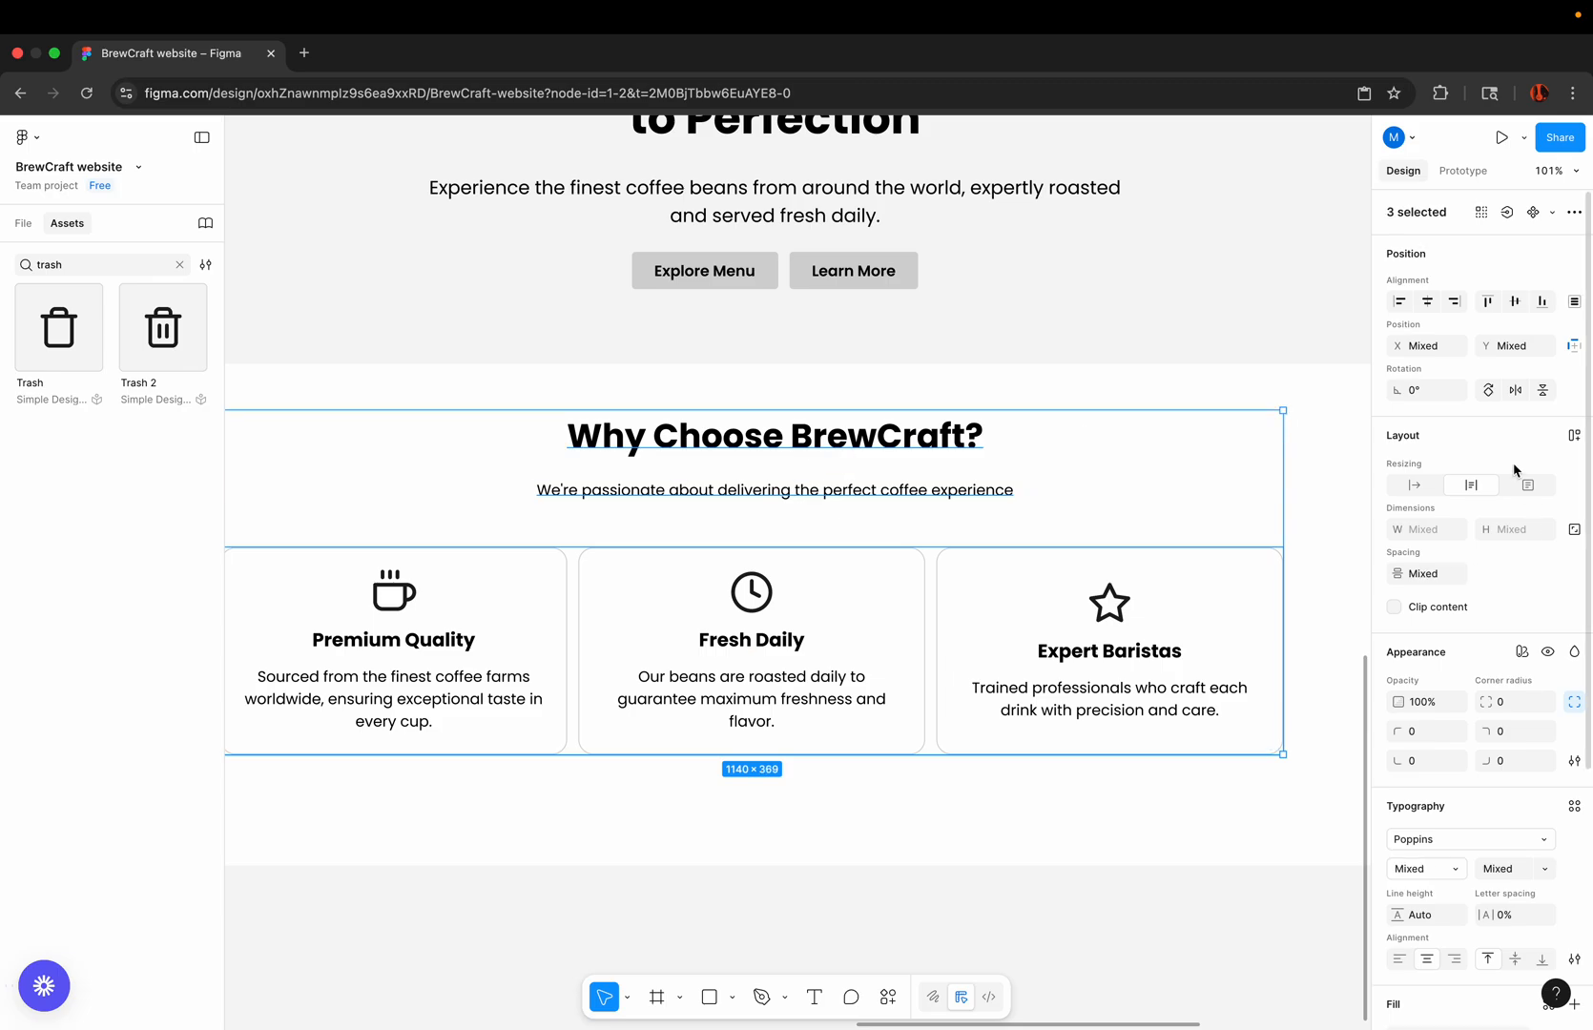
{"action": "left_click", "coordinate": [1574, 436]}
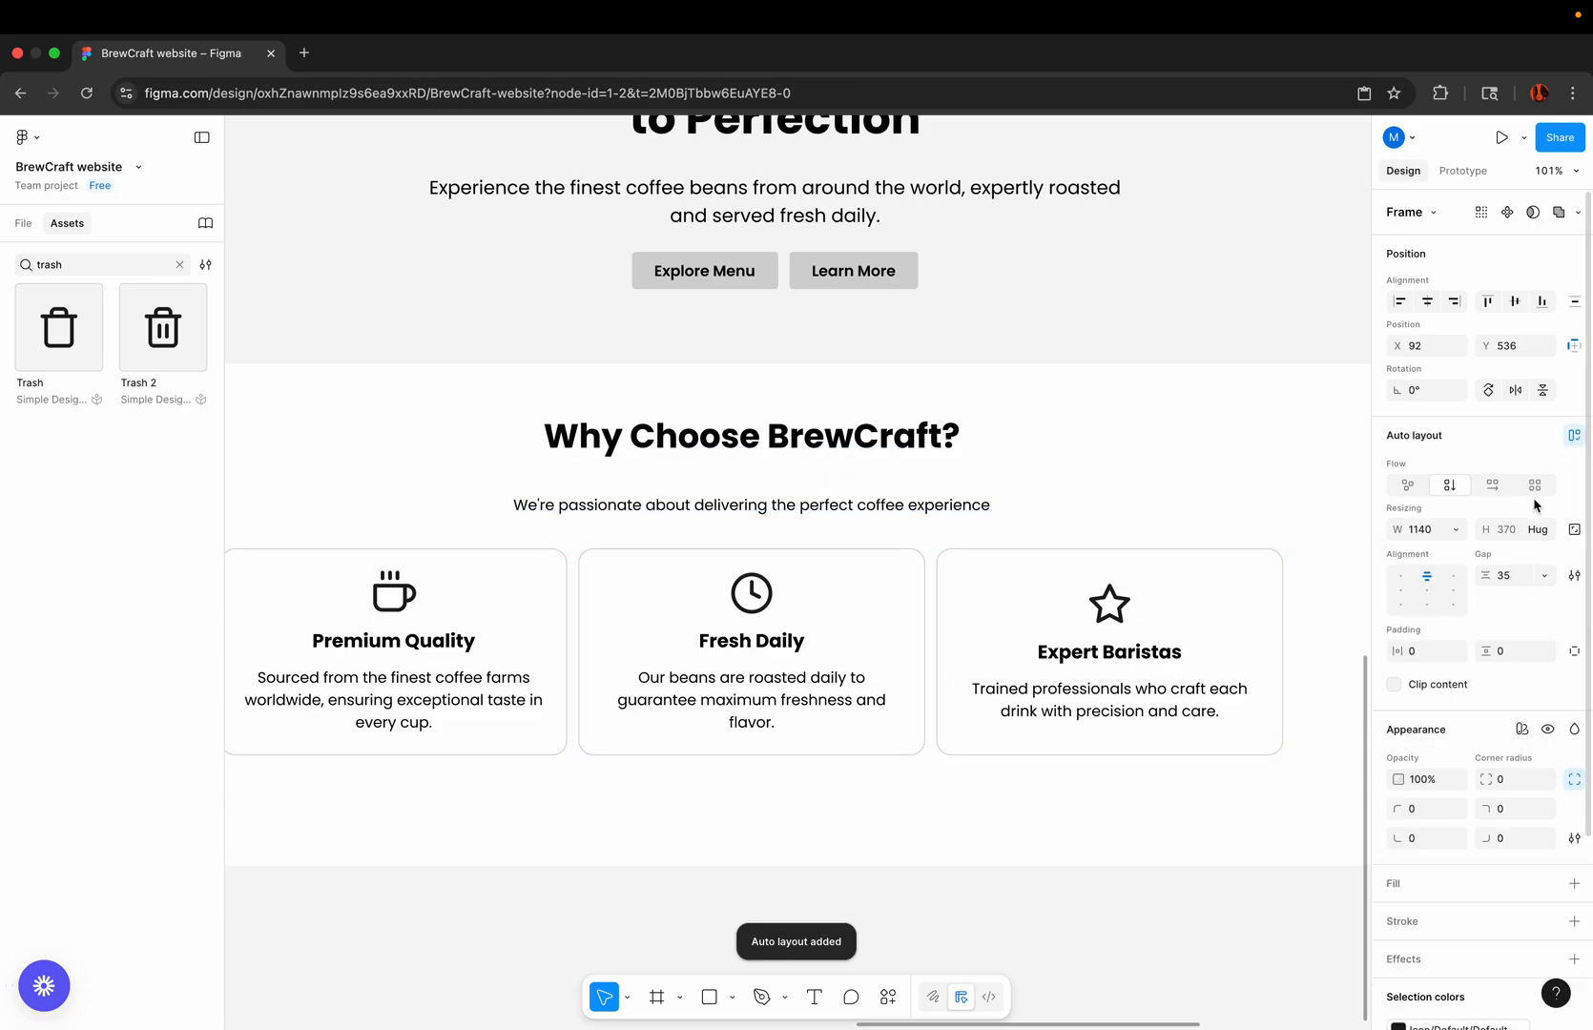
{"action": "left_click", "coordinate": [1515, 576]}
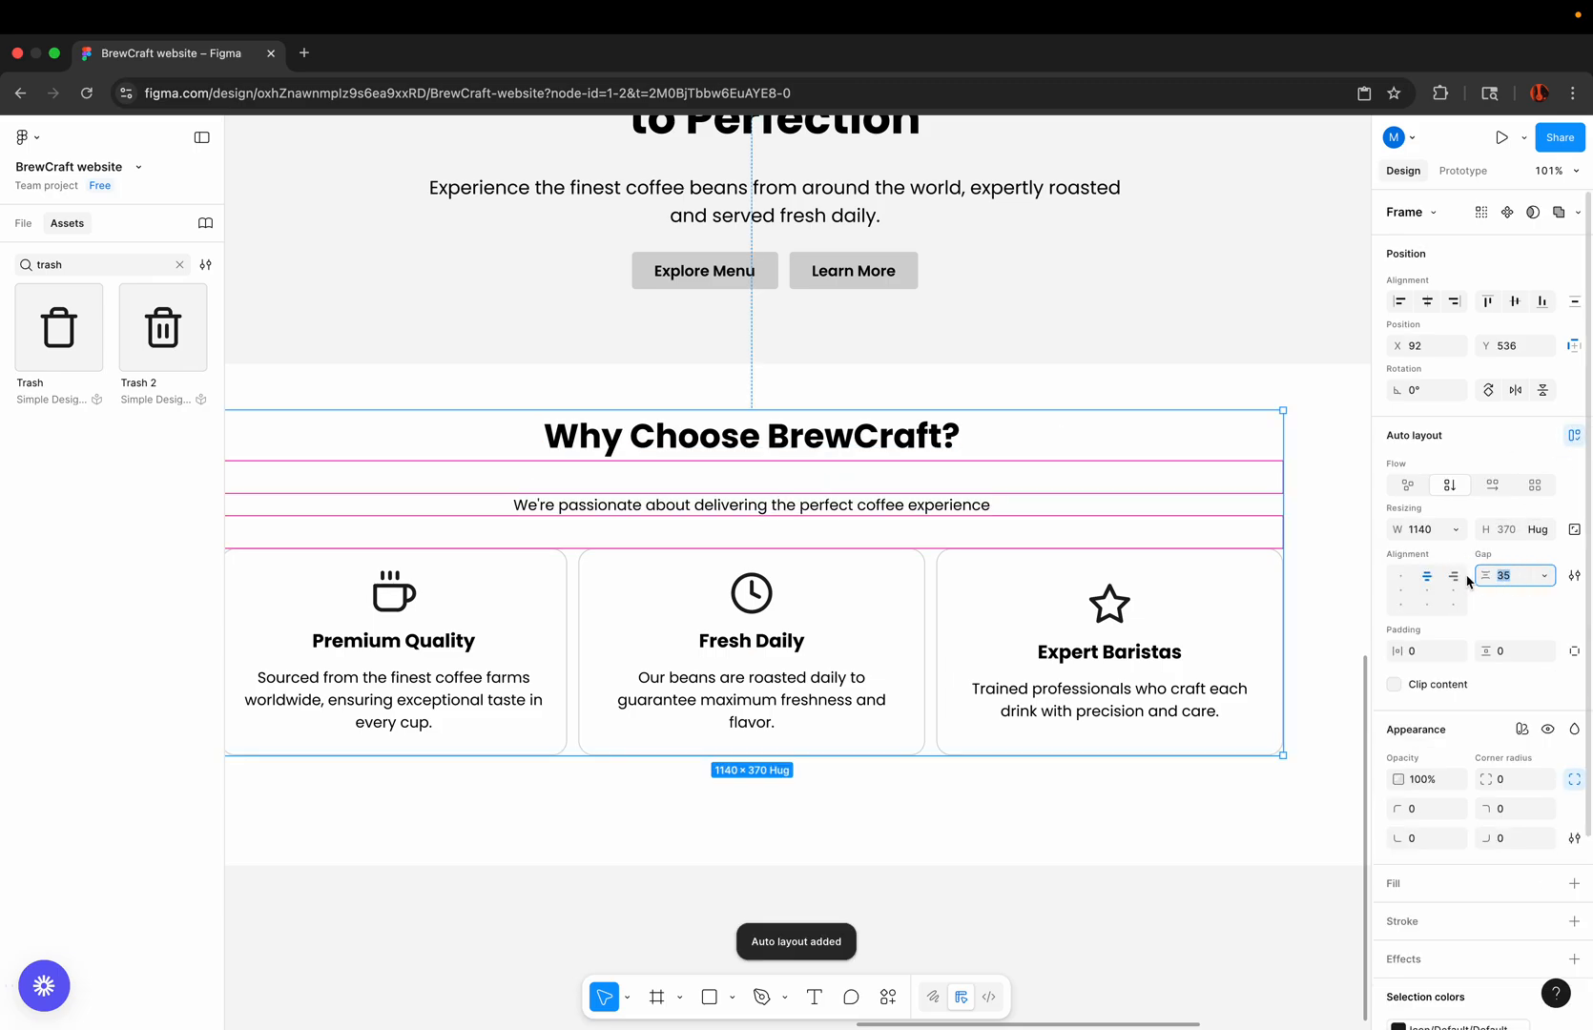
{"action": "type", "text": "12"}
{"action": "key", "text": "Return"}
{"action": "scroll", "coordinate": [1010, 591], "scroll_direction": "down", "scroll_amount": 3}
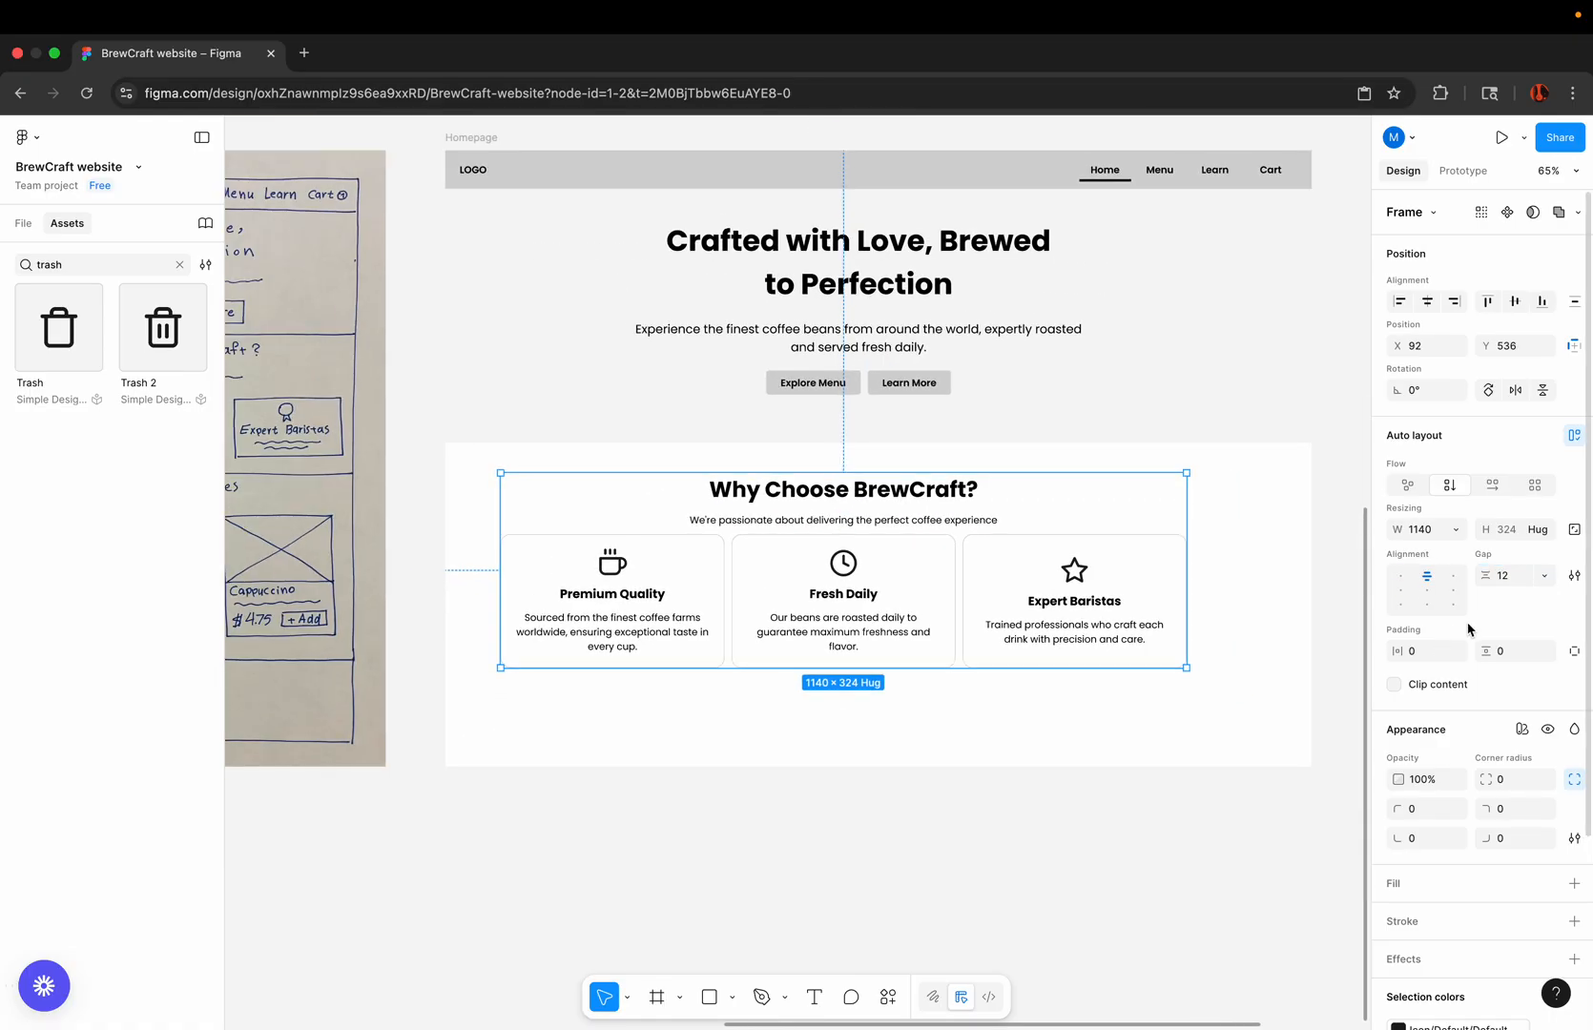
Step: Set the gap of the combined section auto layout to 24 and compare its spacing with the sketch
{"action": "left_click", "coordinate": [1507, 576]}
{"action": "type", "text": "24"}
{"action": "key", "text": "Return"}
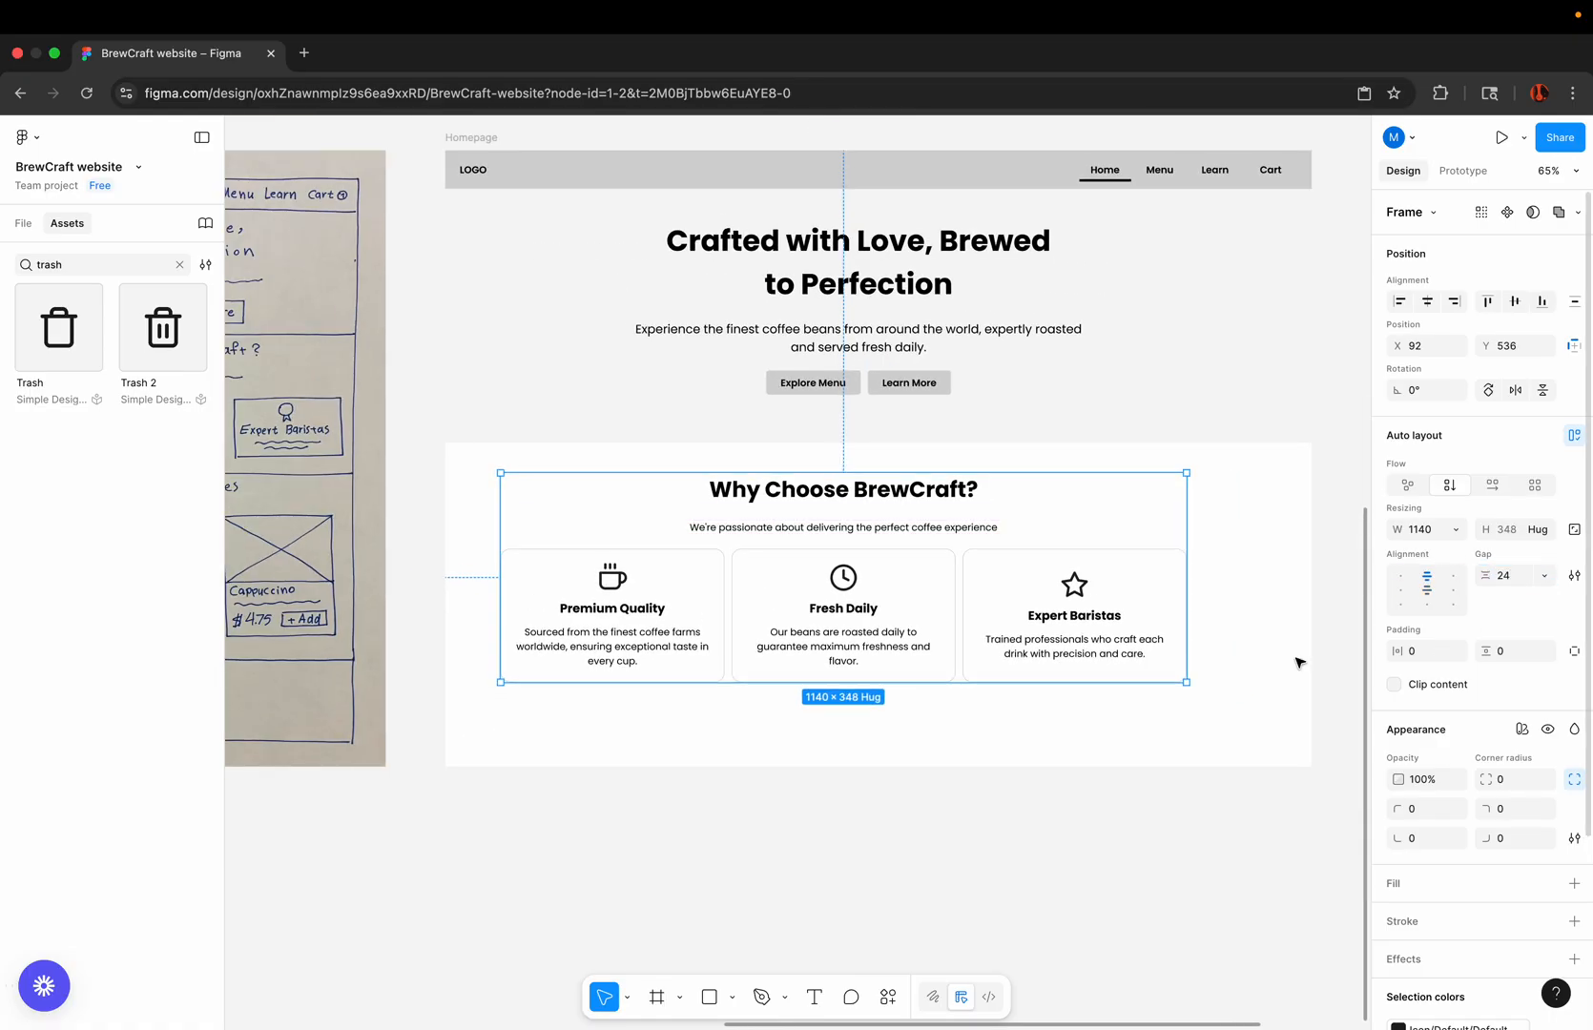
{"action": "left_click", "coordinate": [935, 864]}
{"action": "scroll", "coordinate": [935, 864], "scroll_direction": "down", "scroll_amount": 5}
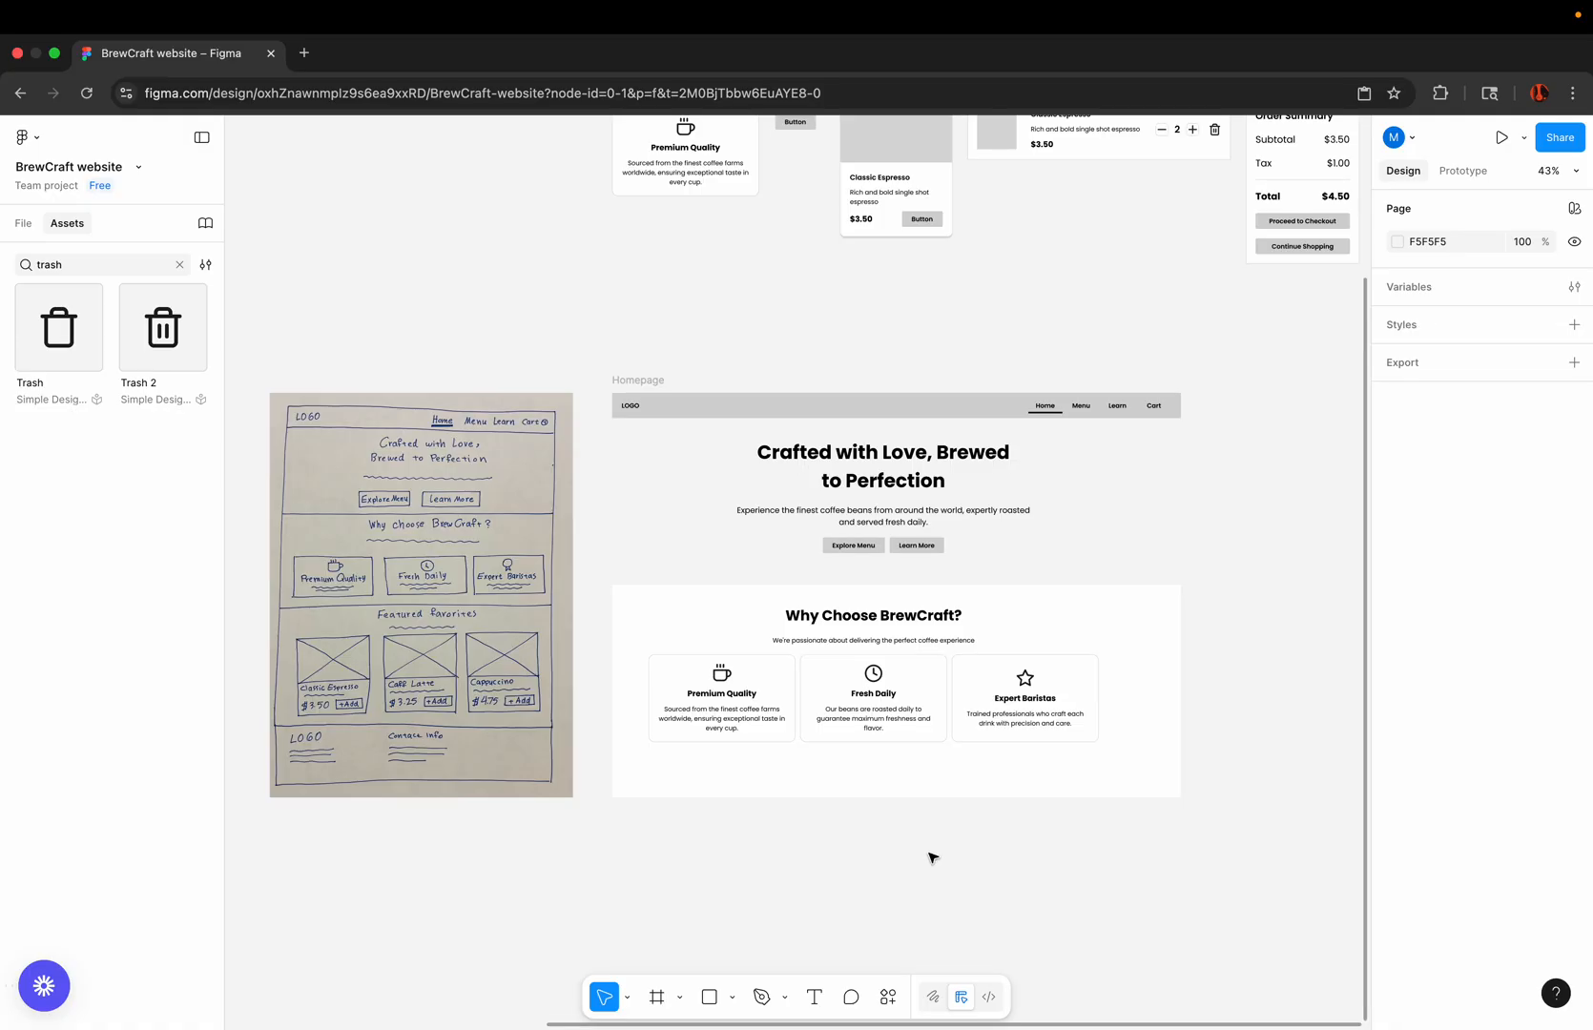
{"action": "scroll", "coordinate": [950, 702], "scroll_direction": "up", "scroll_amount": 5}
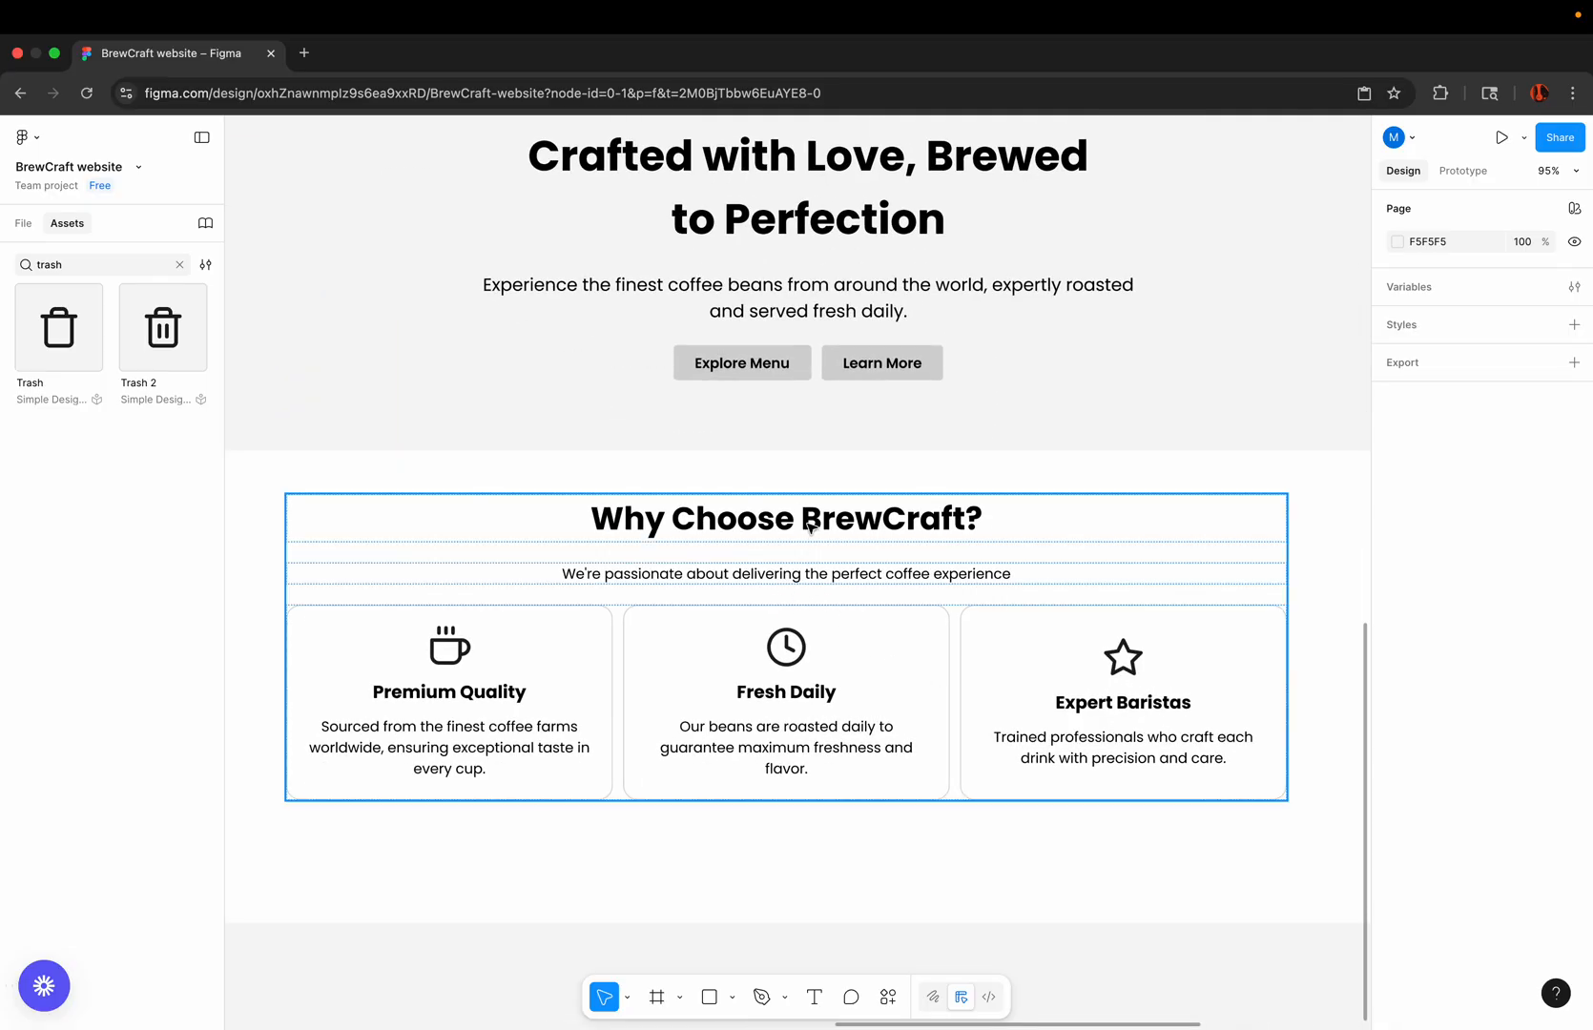
Step: Undo the gap changes and the auto layout that joins the heading, subheading and card row
{"action": "scroll", "coordinate": [816, 545], "scroll_direction": "down", "scroll_amount": 3}
{"action": "key", "text": "super+z"}
{"action": "key", "text": "super+z"}
{"action": "key", "text": "super+z"}
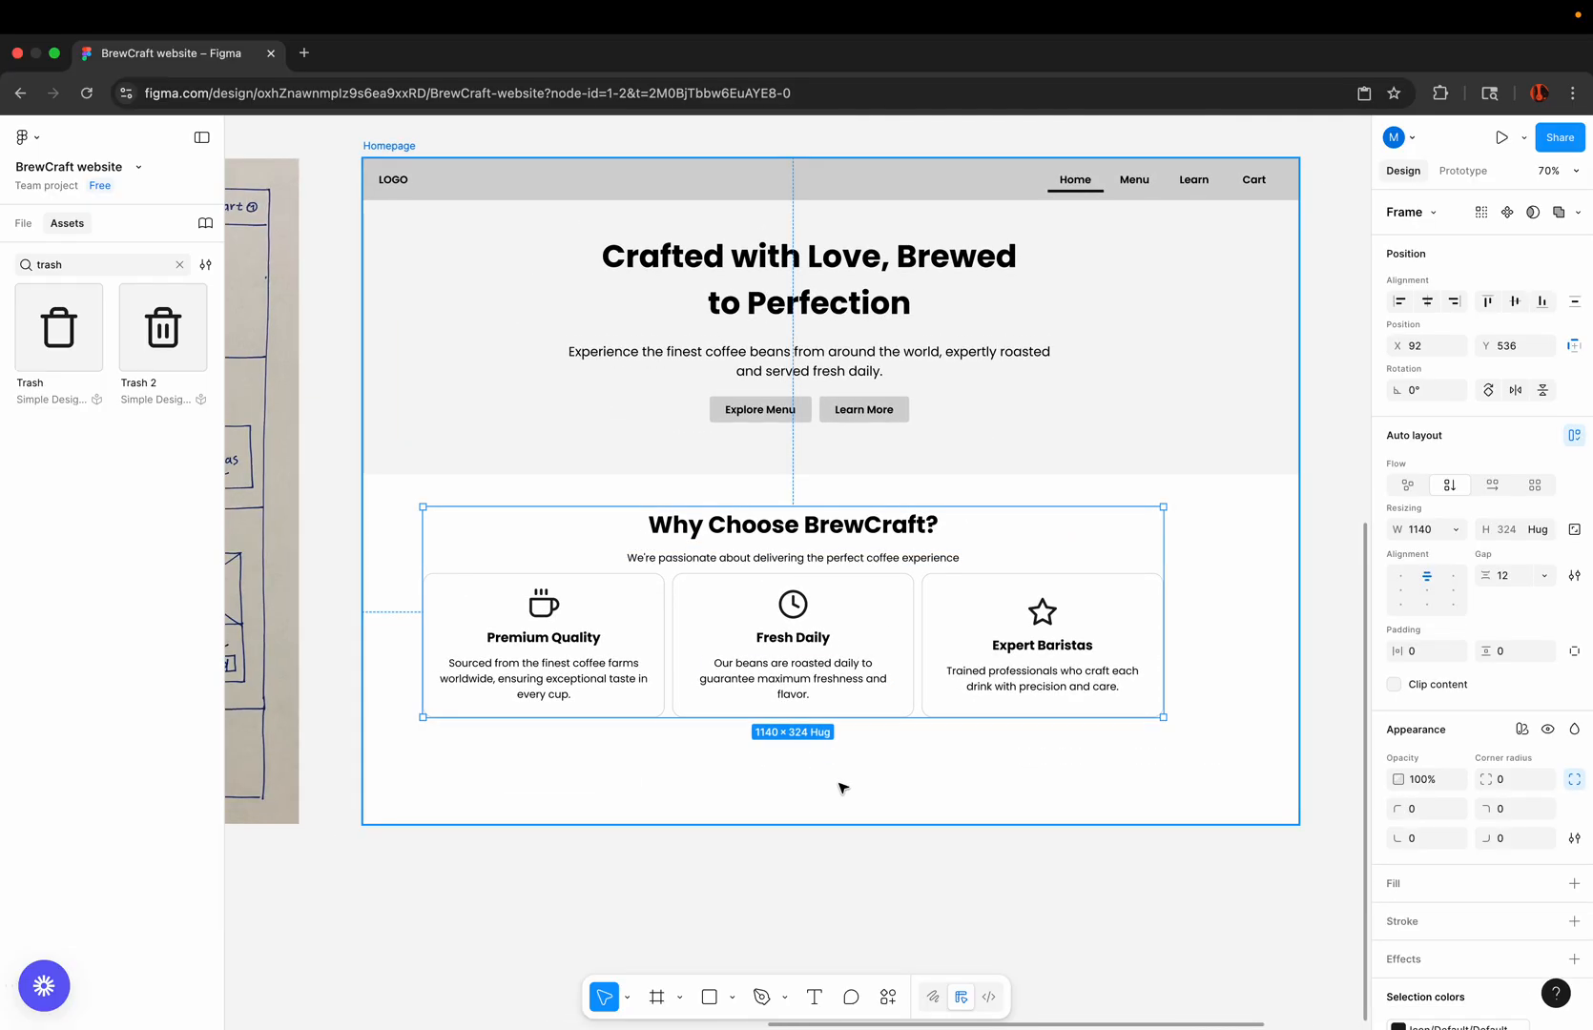
{"action": "left_click", "coordinate": [870, 893]}
{"action": "left_click", "coordinate": [821, 543]}
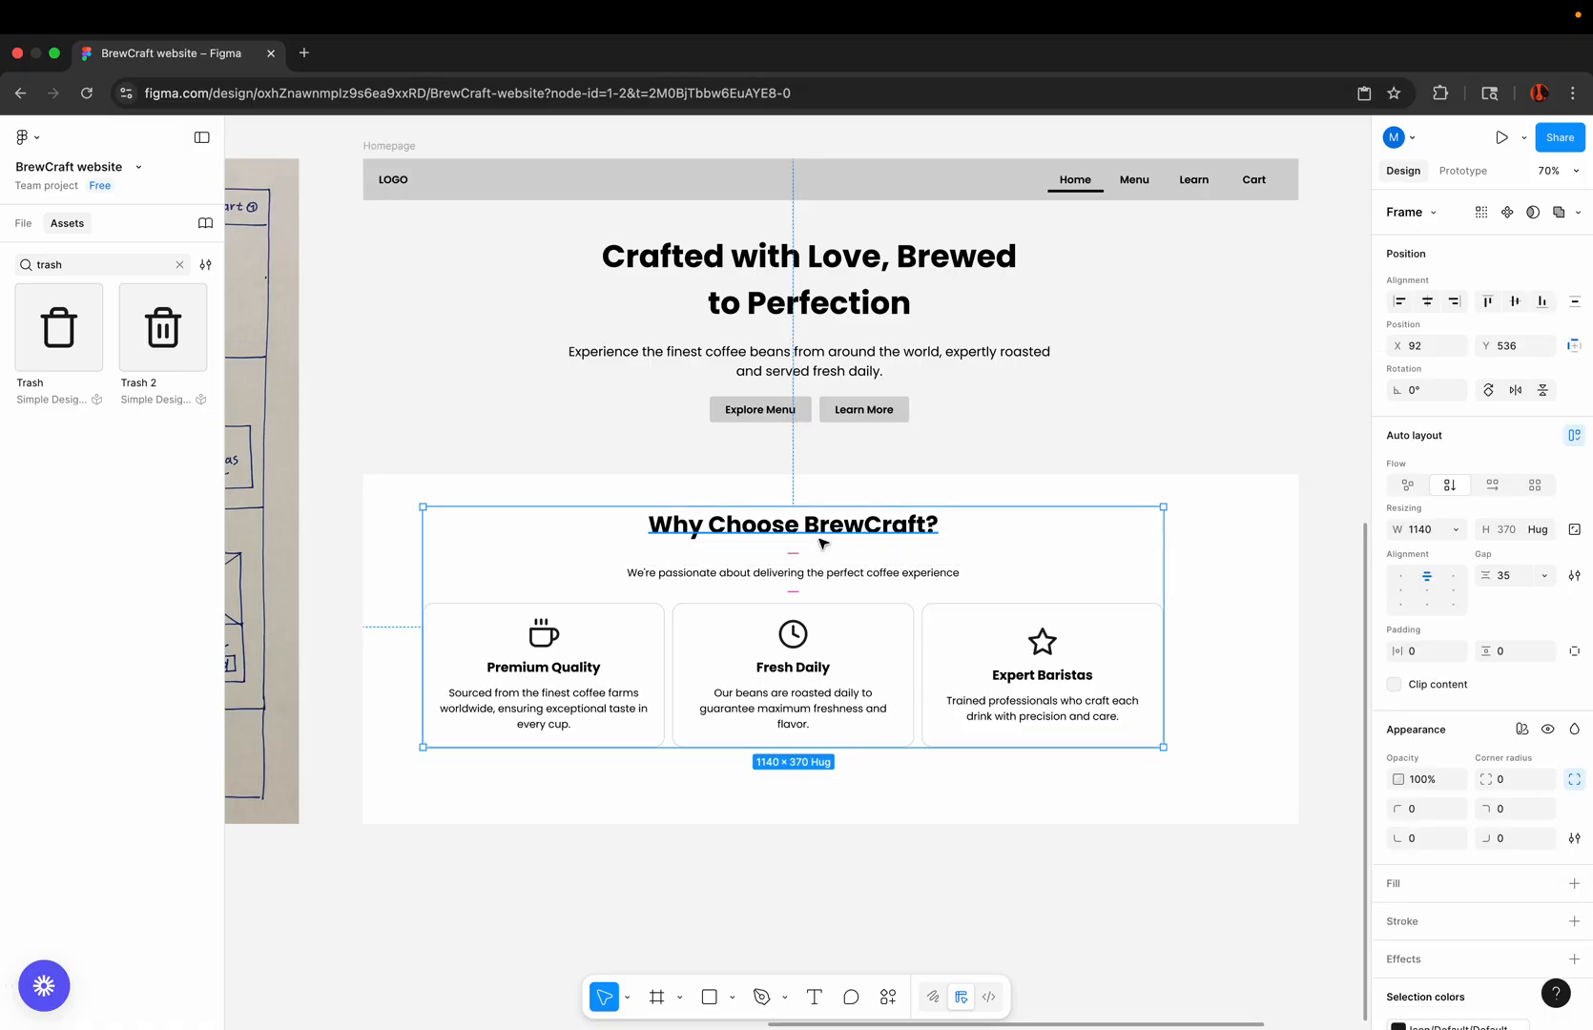
{"action": "key", "text": "super+z"}
{"action": "left_click", "coordinate": [714, 828]}
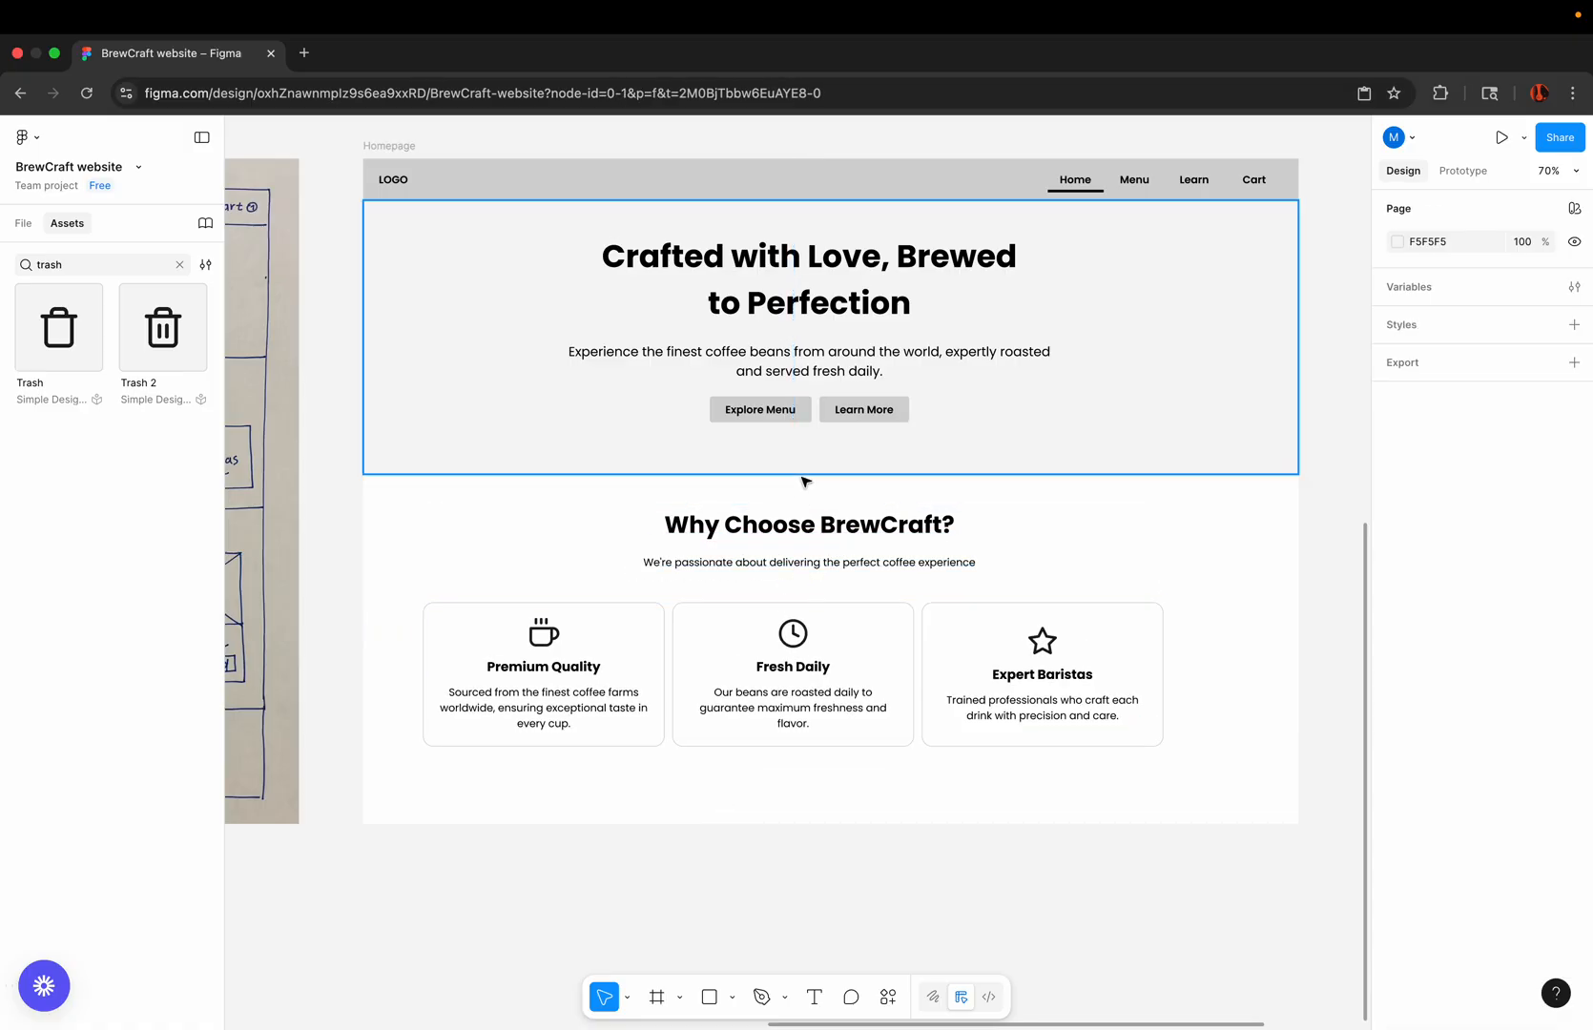
Step: Group only the "Why Choose BrewCraft?" heading and its subheading in a vertical auto layout with a gap of 12
{"action": "scroll", "coordinate": [803, 476], "scroll_direction": "up", "scroll_amount": 5}
{"action": "scroll", "coordinate": [780, 560], "scroll_direction": "up", "scroll_amount": 1}
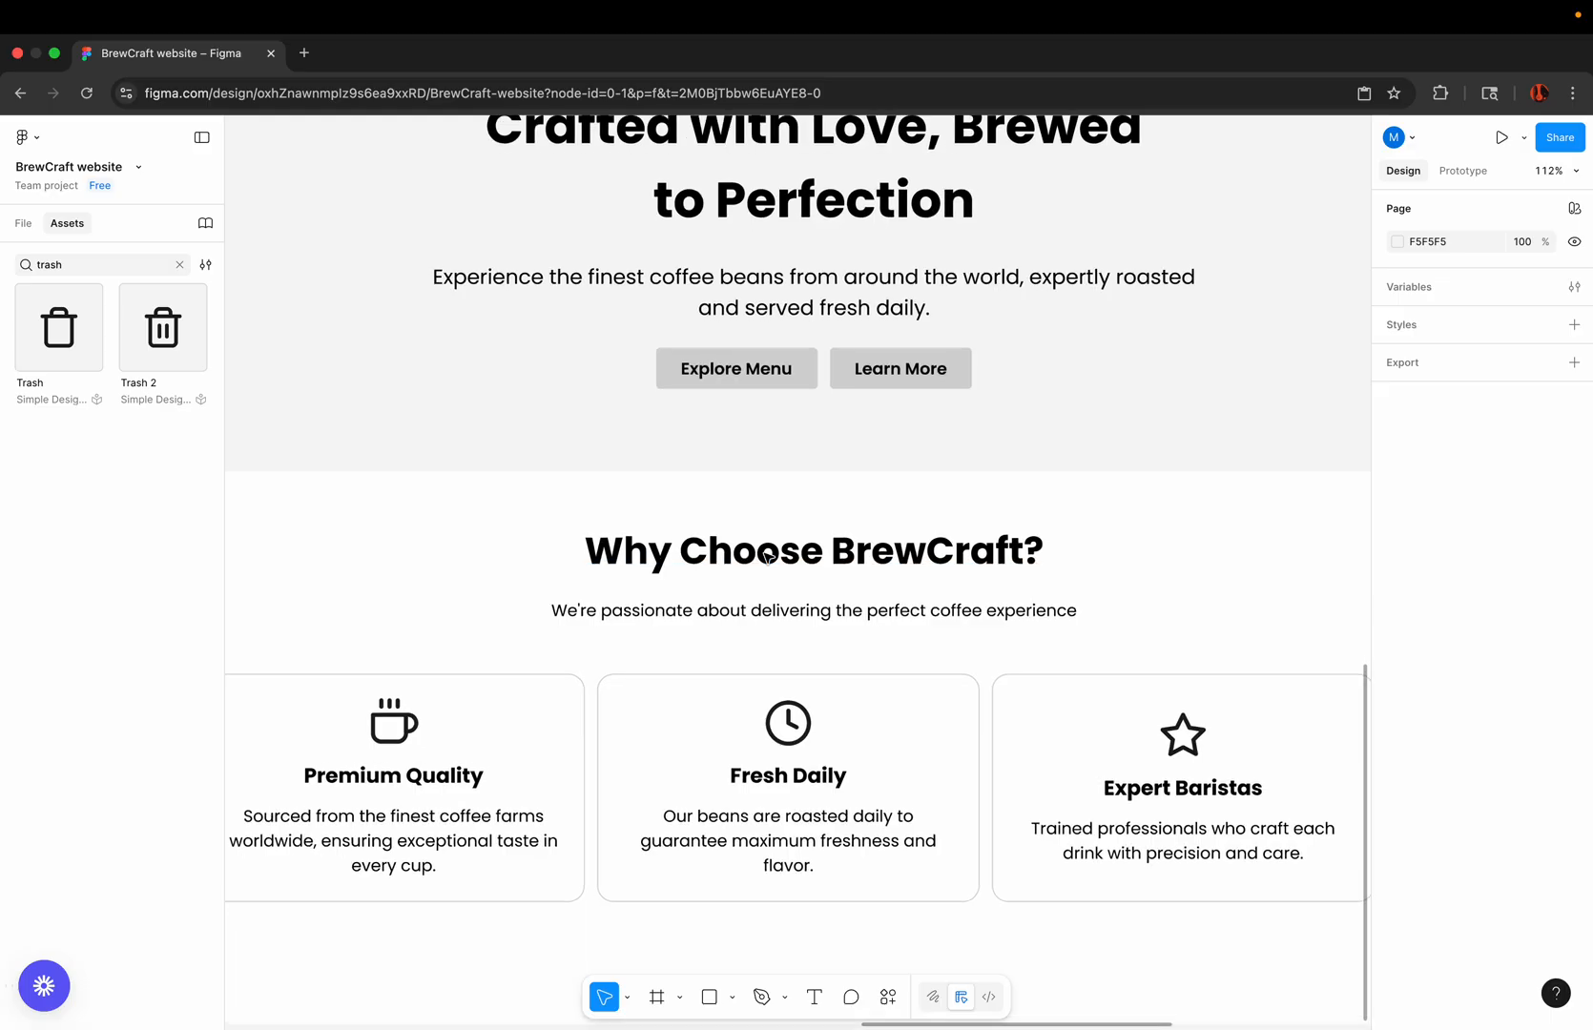
{"action": "left_click", "coordinate": [773, 561]}
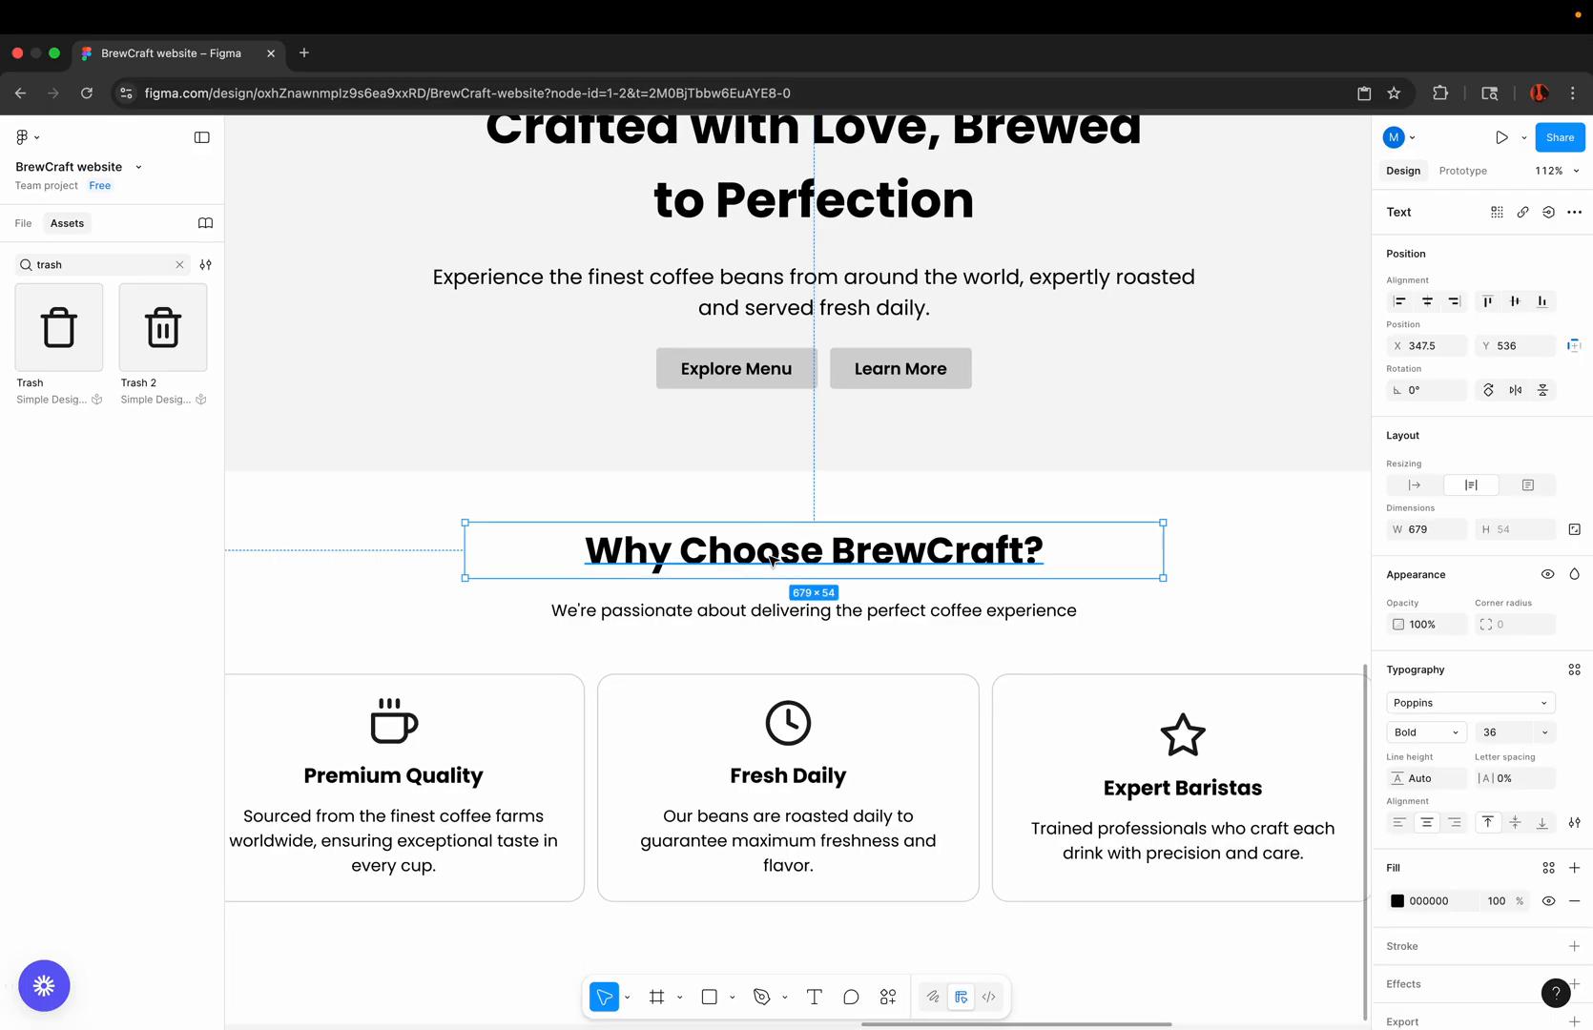
{"action": "left_click", "coordinate": [717, 616], "text": "shift"}
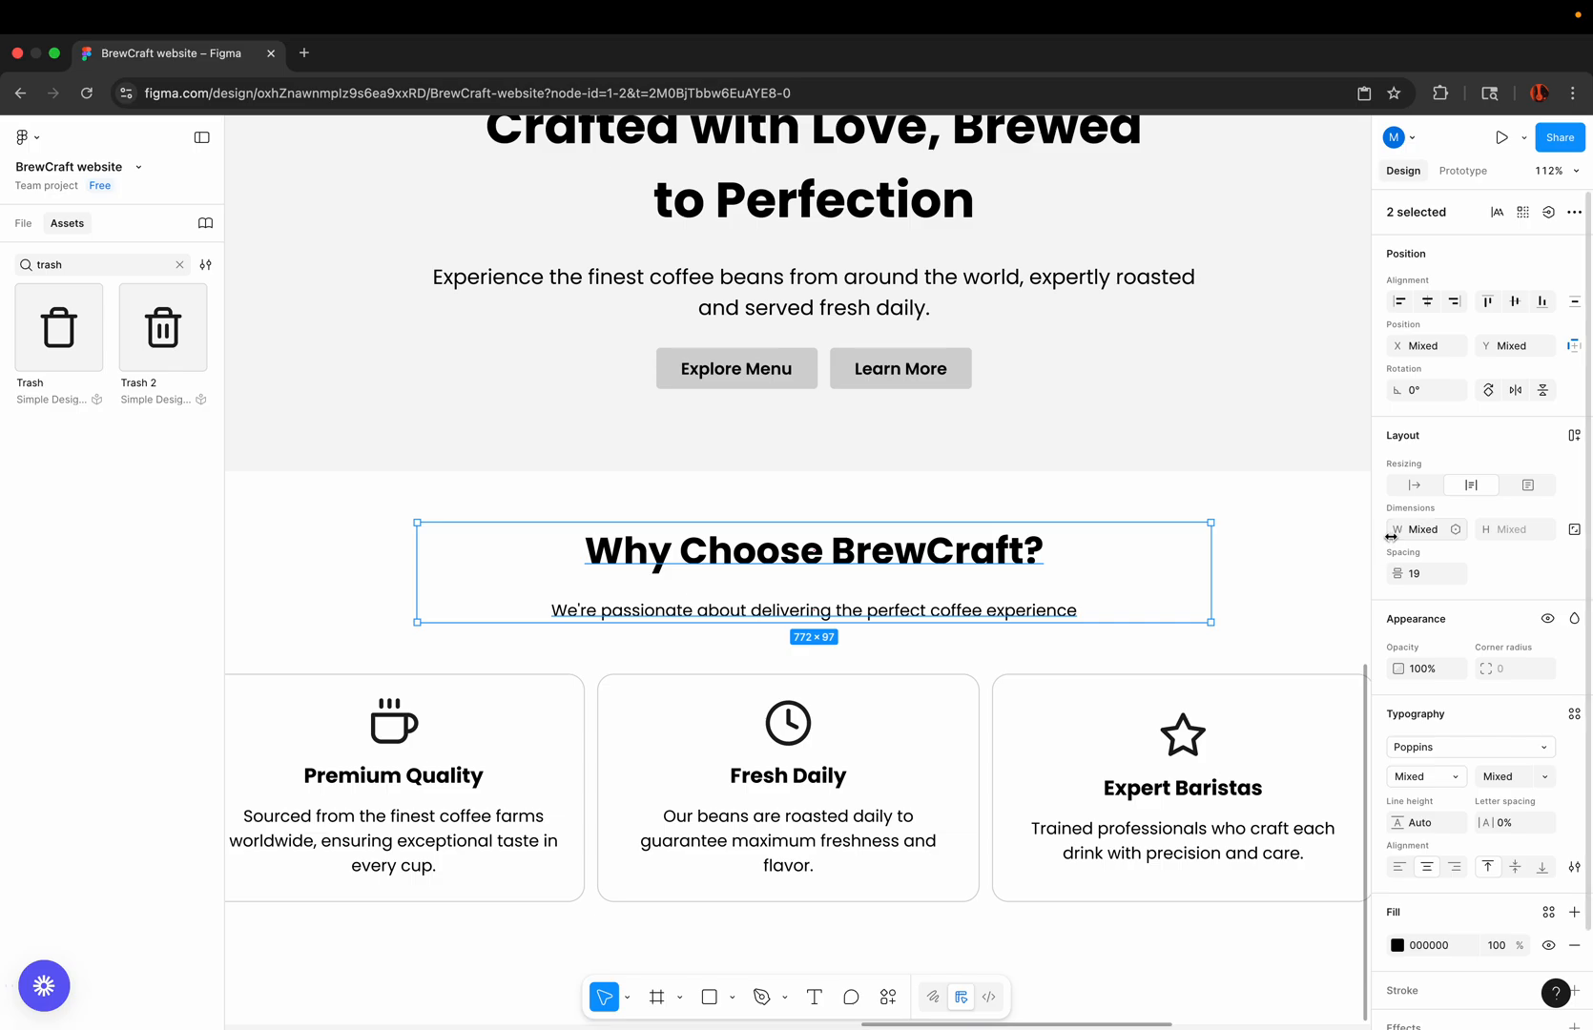
{"action": "left_click", "coordinate": [1574, 437]}
{"action": "left_click", "coordinate": [1518, 577]}
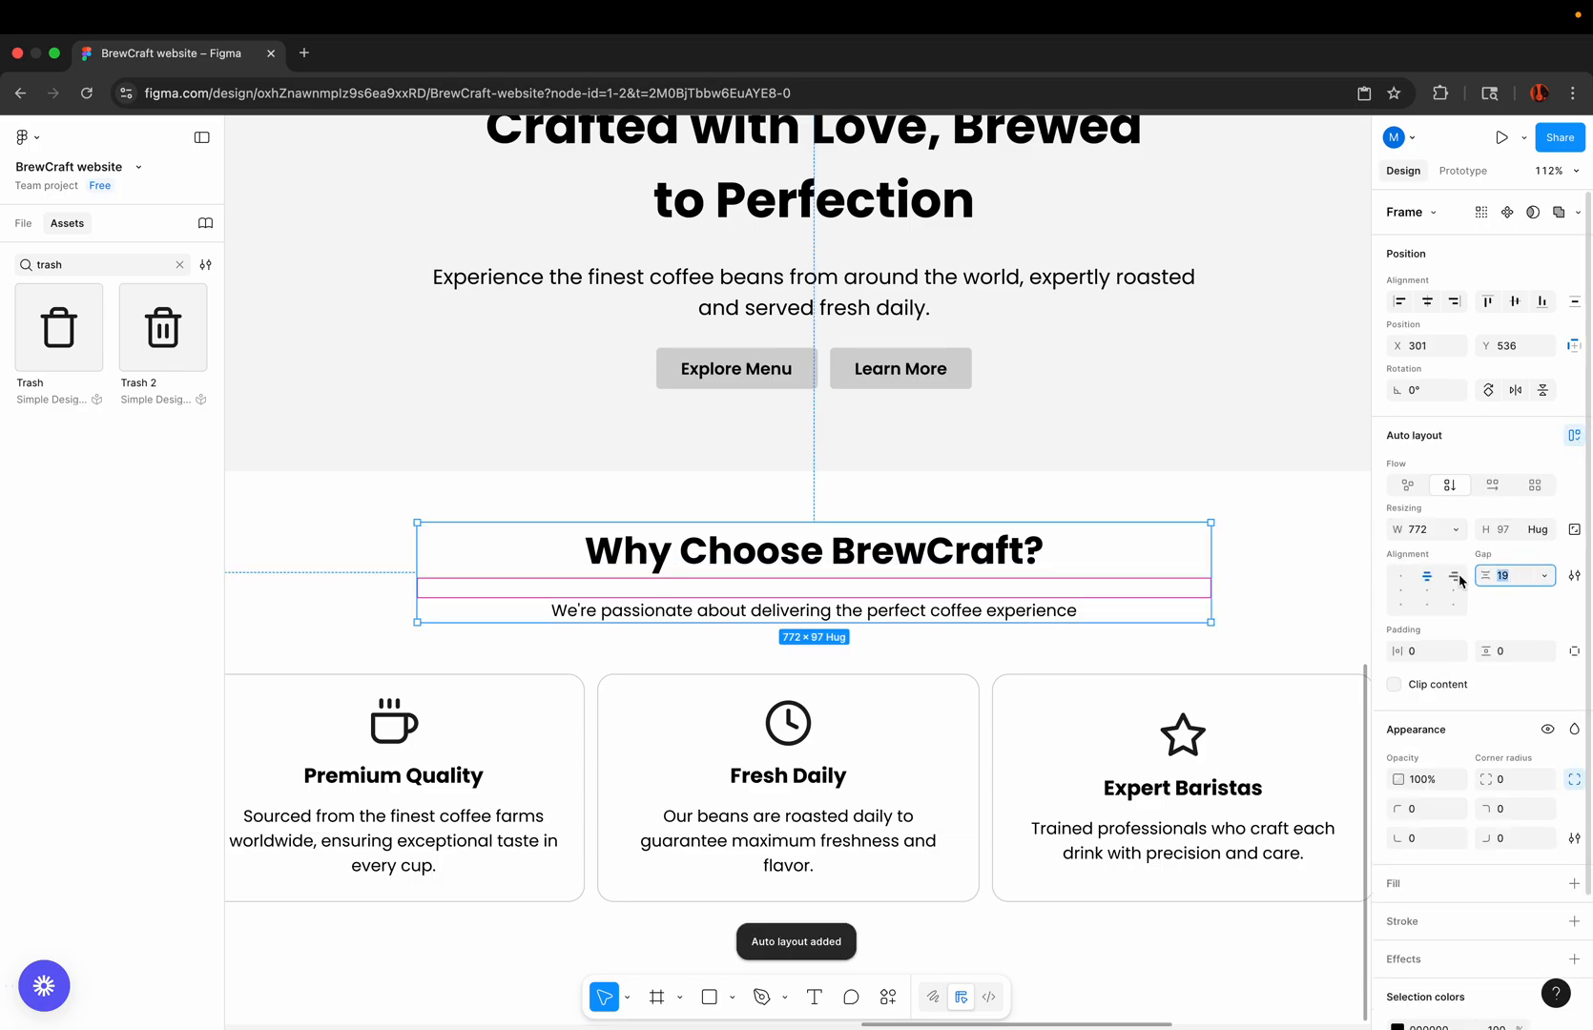
{"action": "type", "text": "1"}
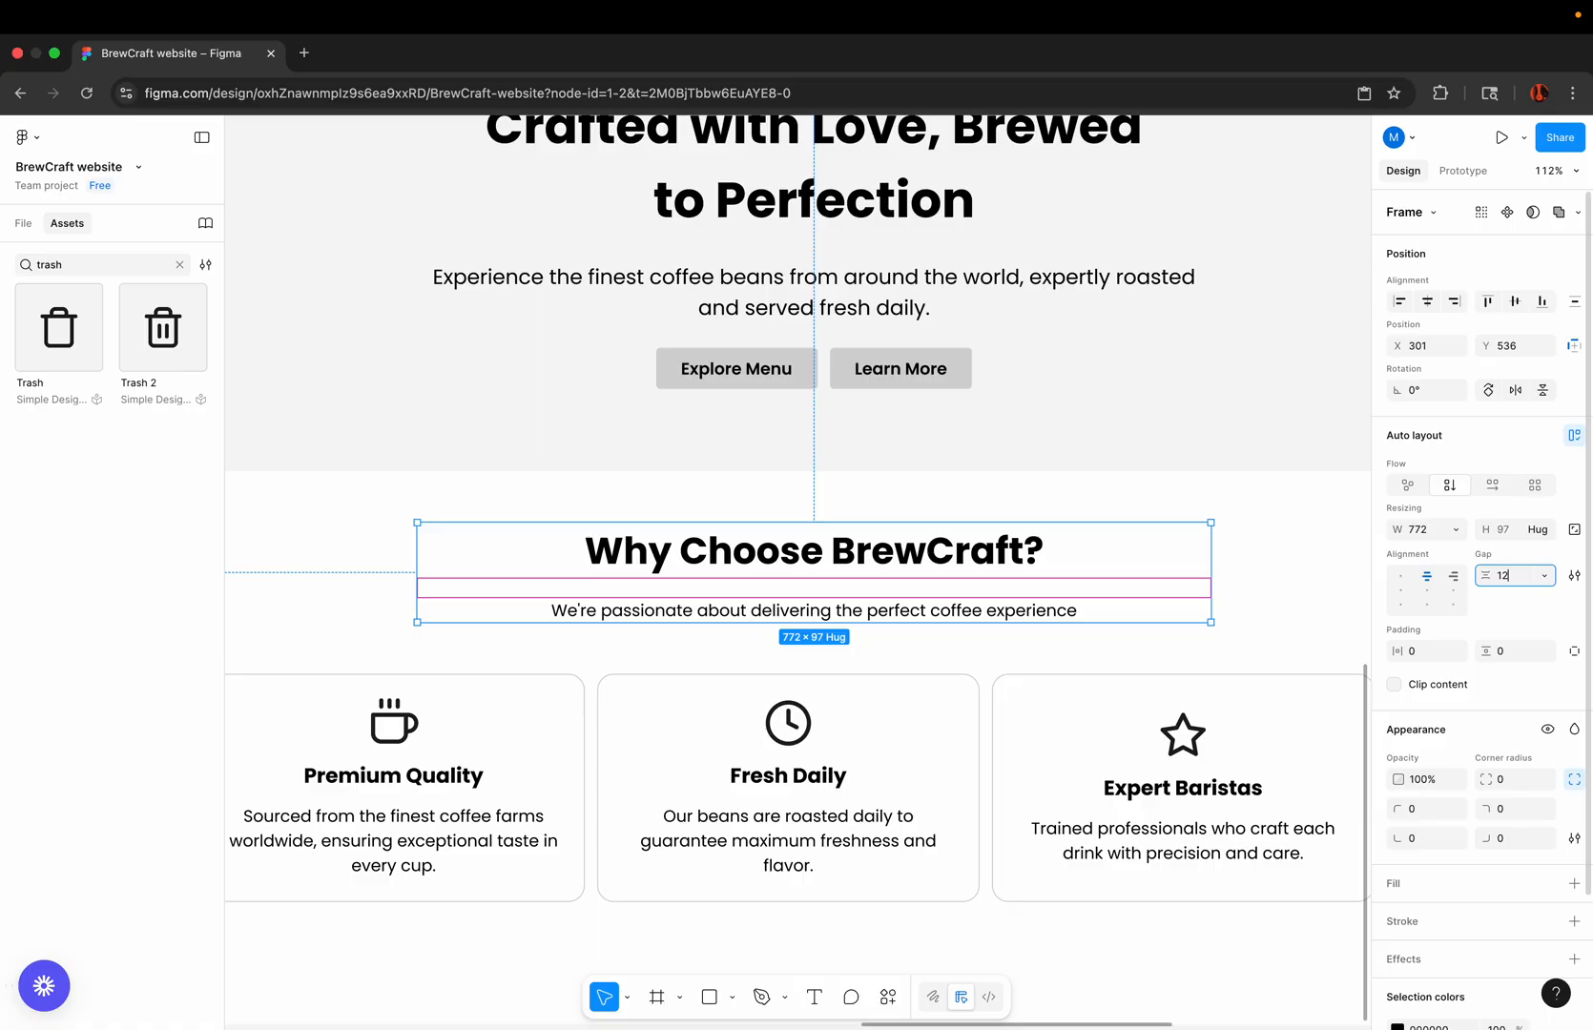
{"action": "type", "text": "2"}
{"action": "key", "text": "Return"}
{"action": "scroll", "coordinate": [794, 513], "scroll_direction": "down", "scroll_amount": 3}
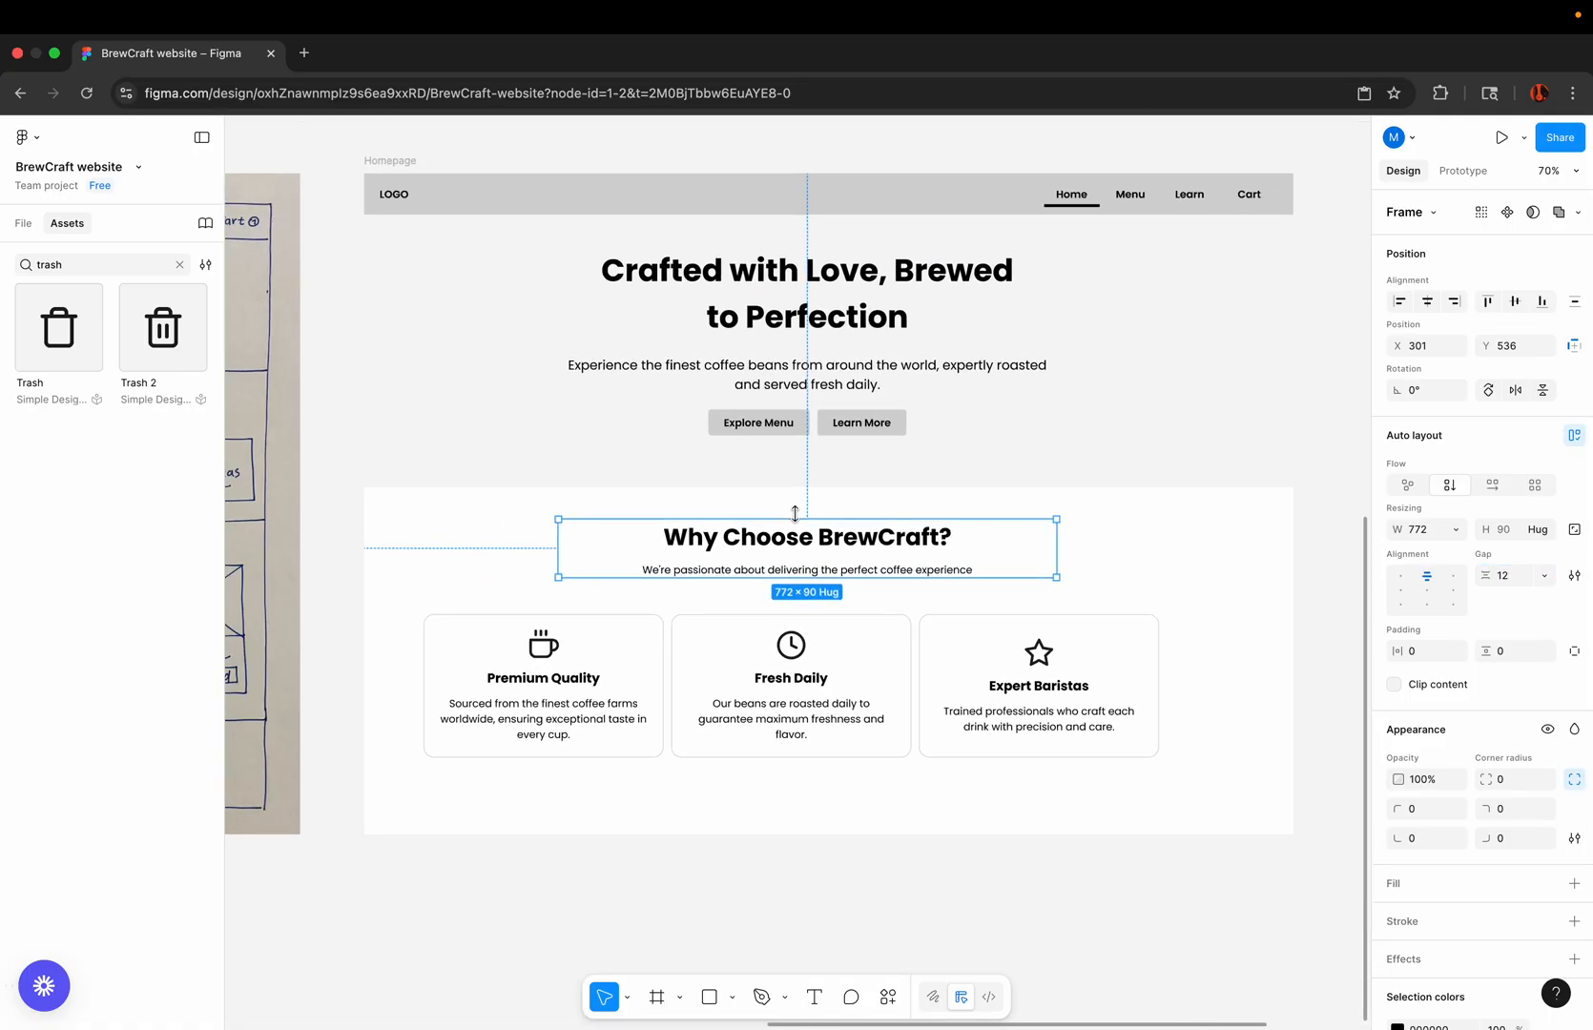
Step: Combine the heading group and the feature card row in a vertical auto layout with a gap of 48
{"action": "left_click", "coordinate": [705, 635], "text": "shift"}
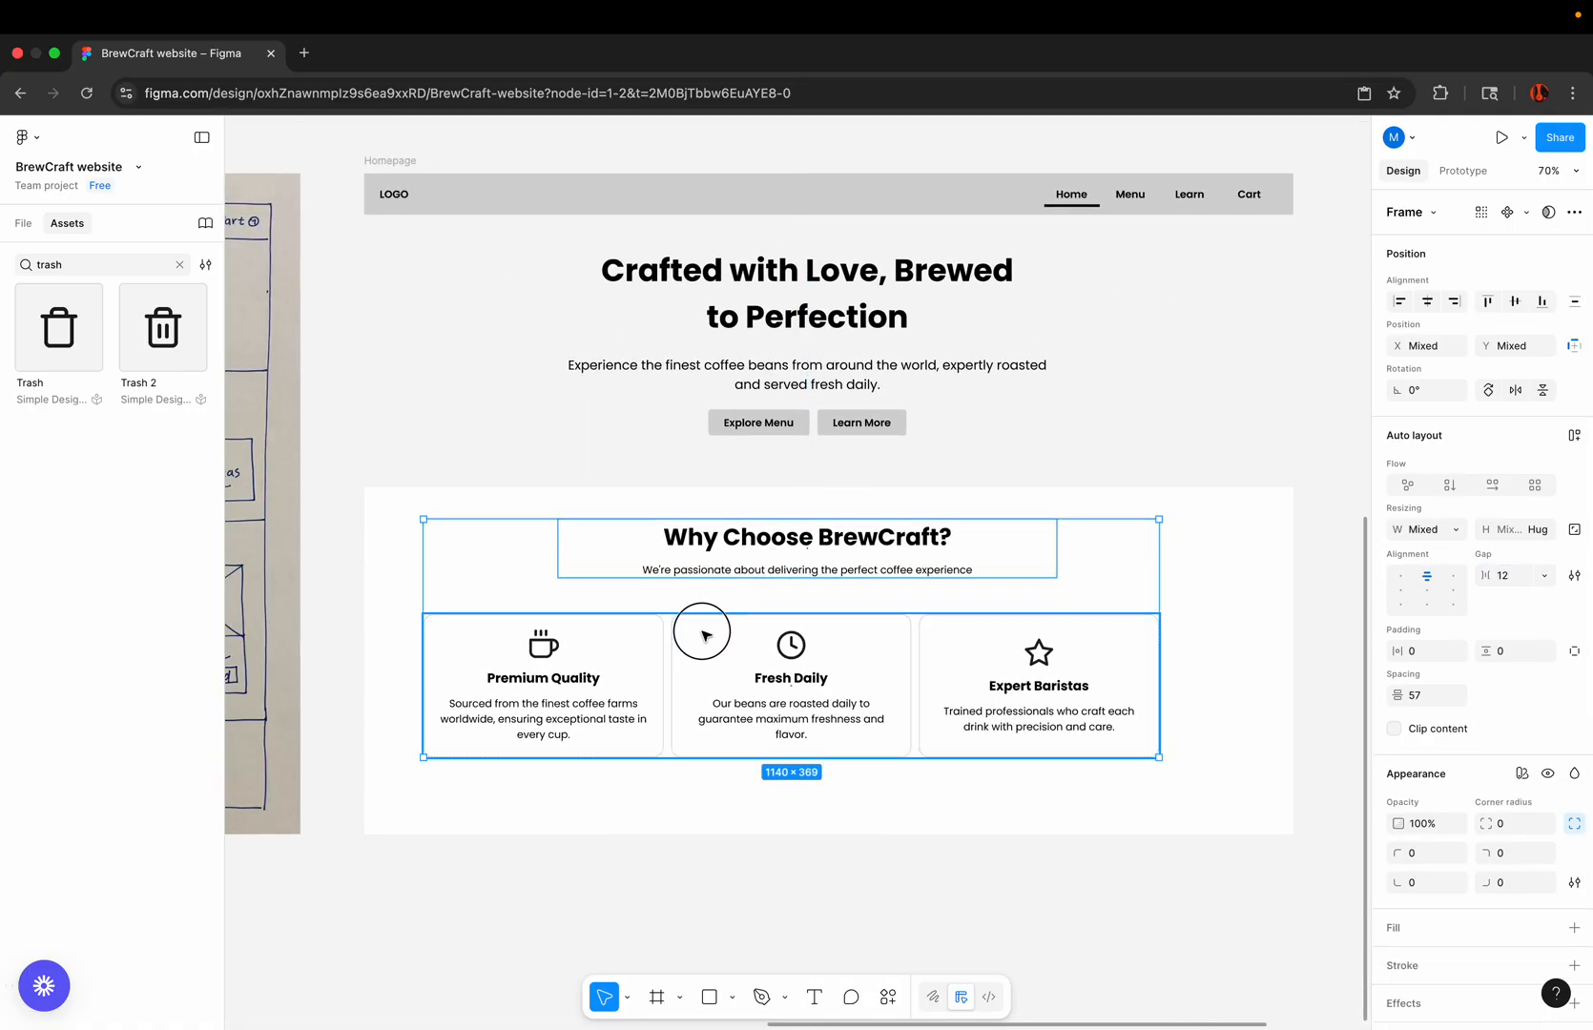
{"action": "left_click", "coordinate": [1574, 435]}
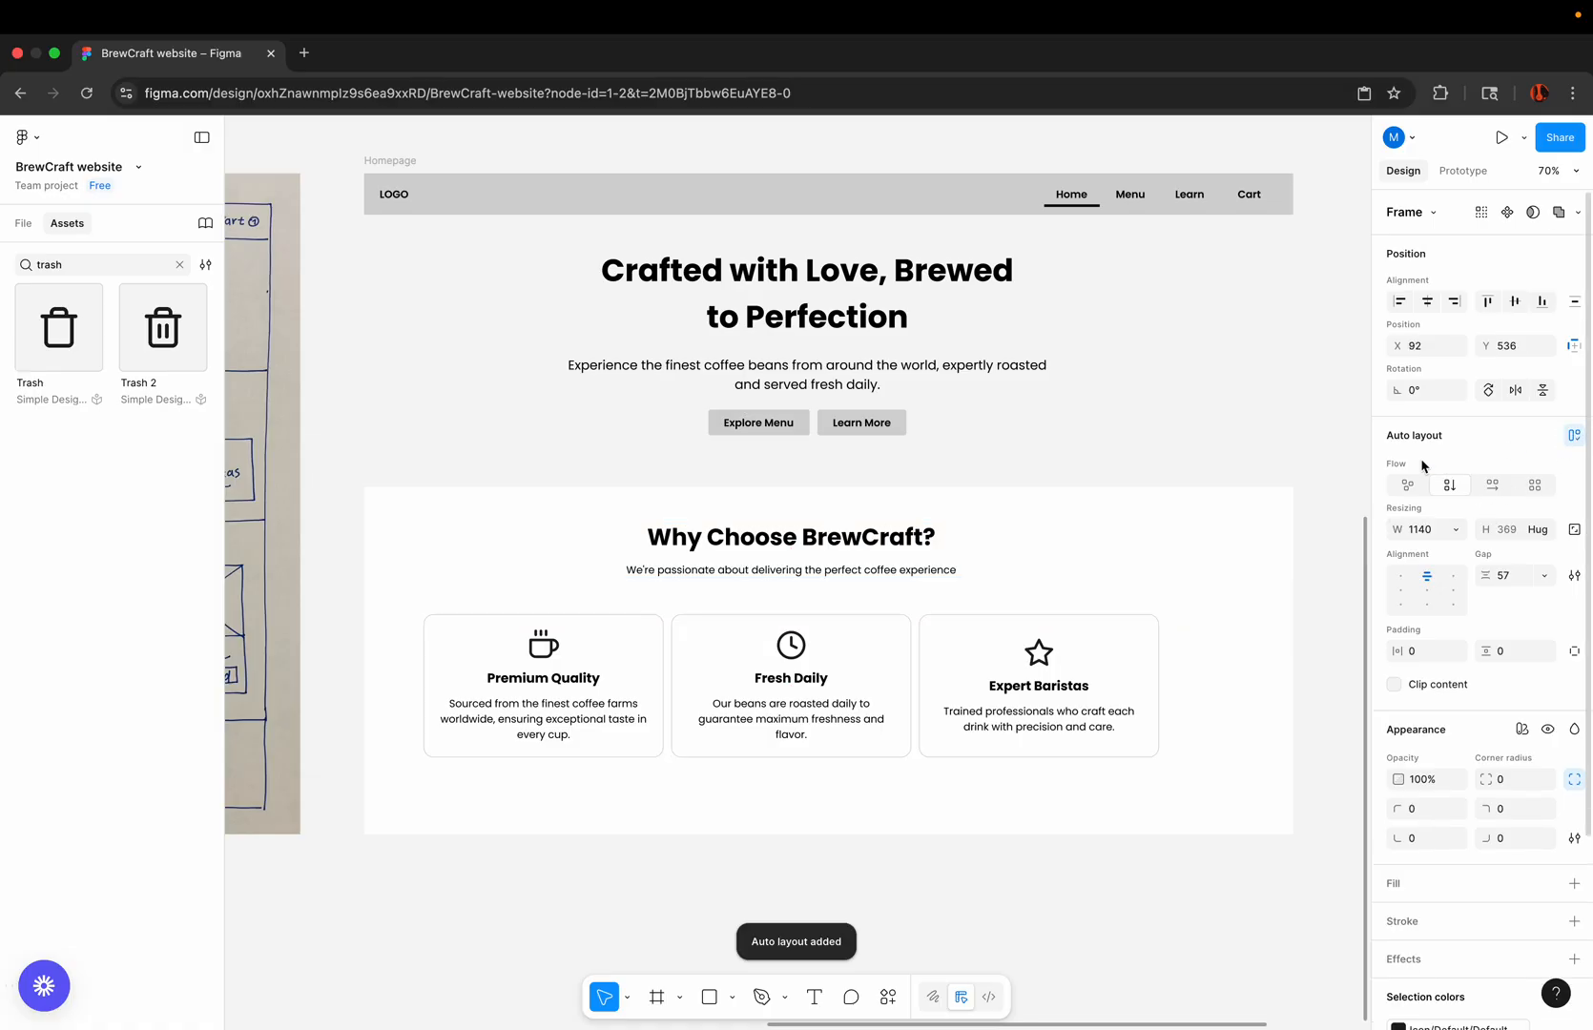
{"action": "scroll", "coordinate": [792, 625], "scroll_direction": "up", "scroll_amount": 5}
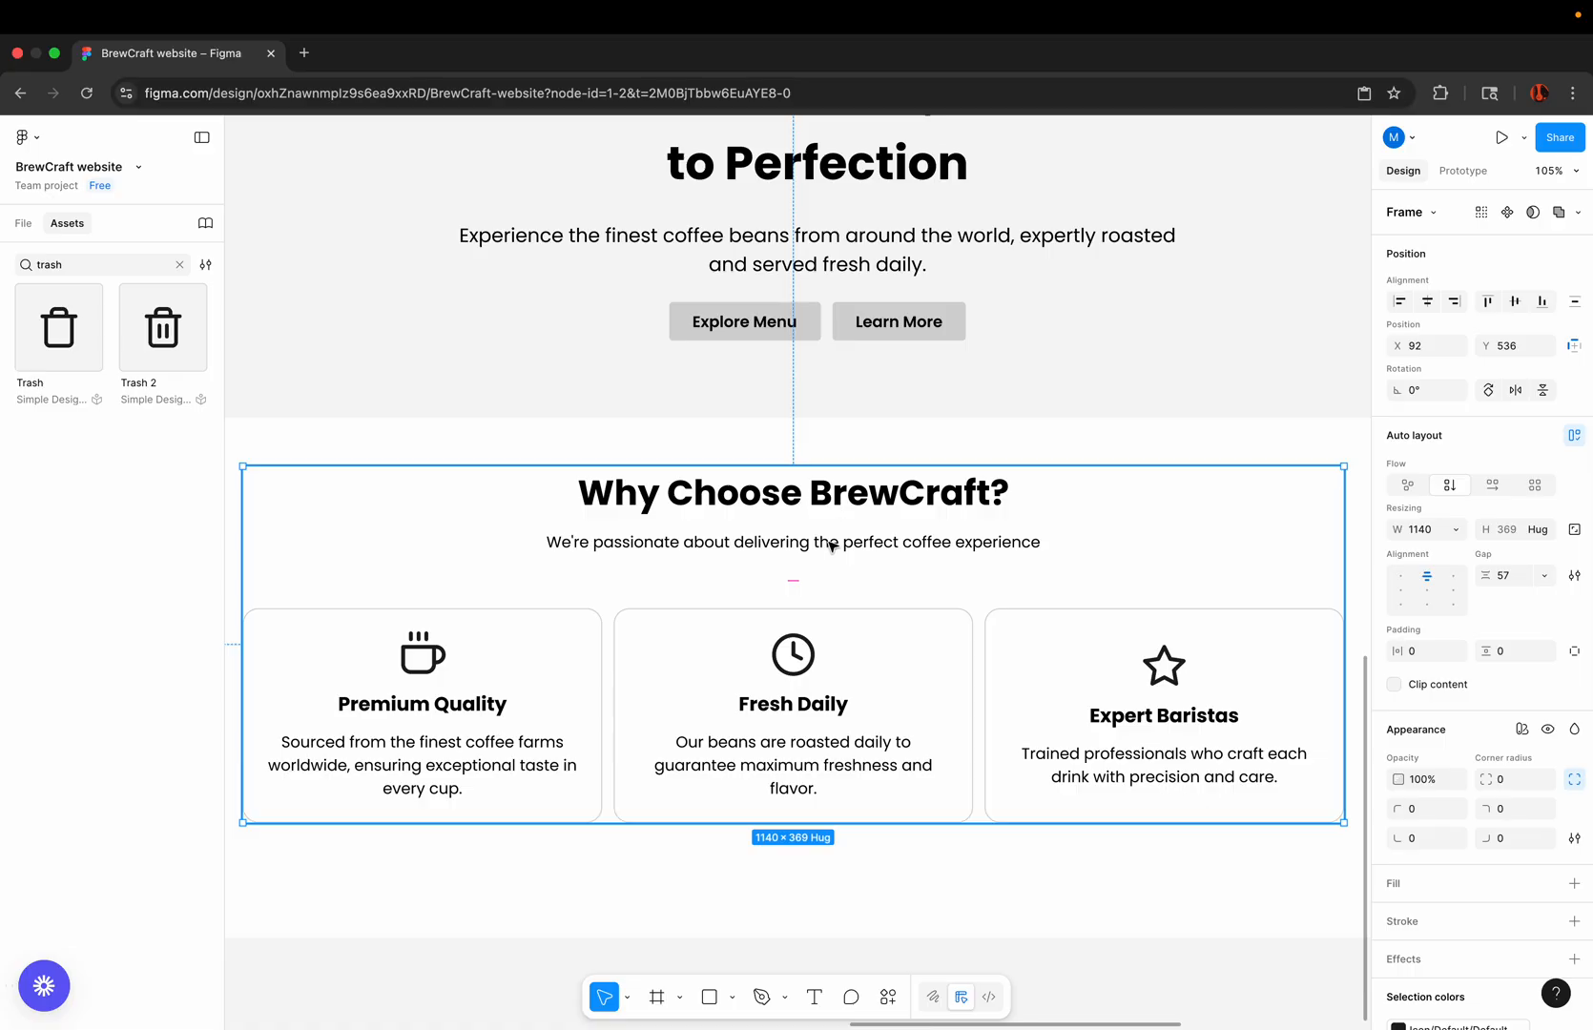
{"action": "left_click", "coordinate": [1468, 576]}
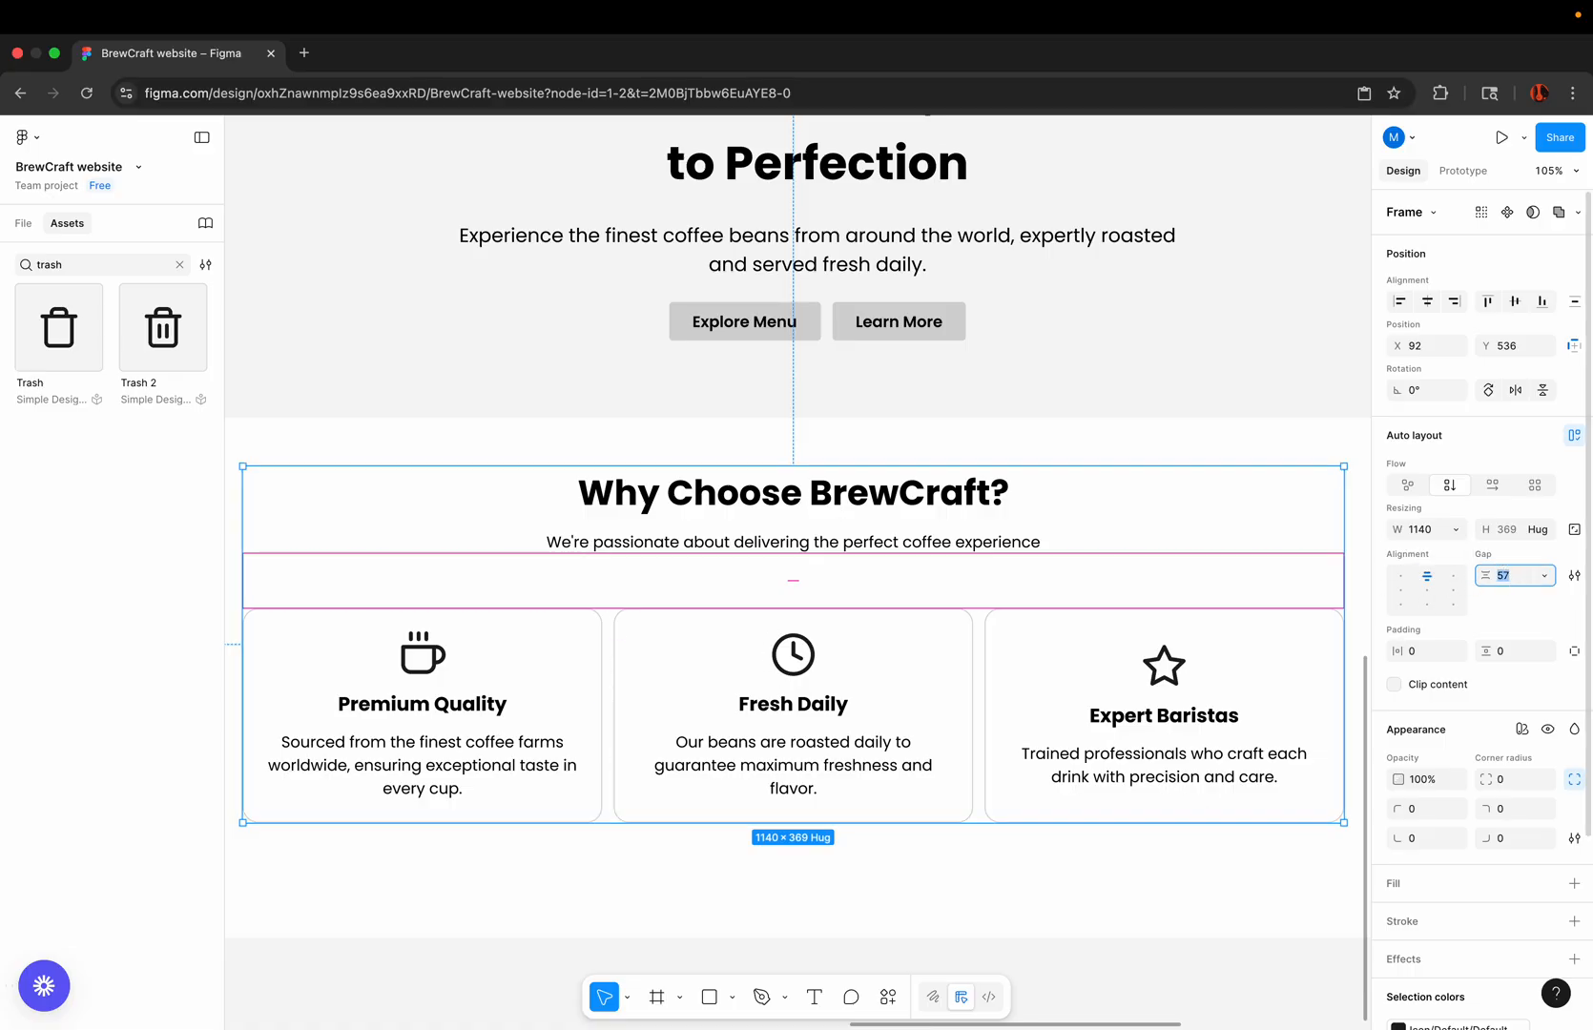
{"action": "type", "text": "48"}
{"action": "key", "text": "Return"}
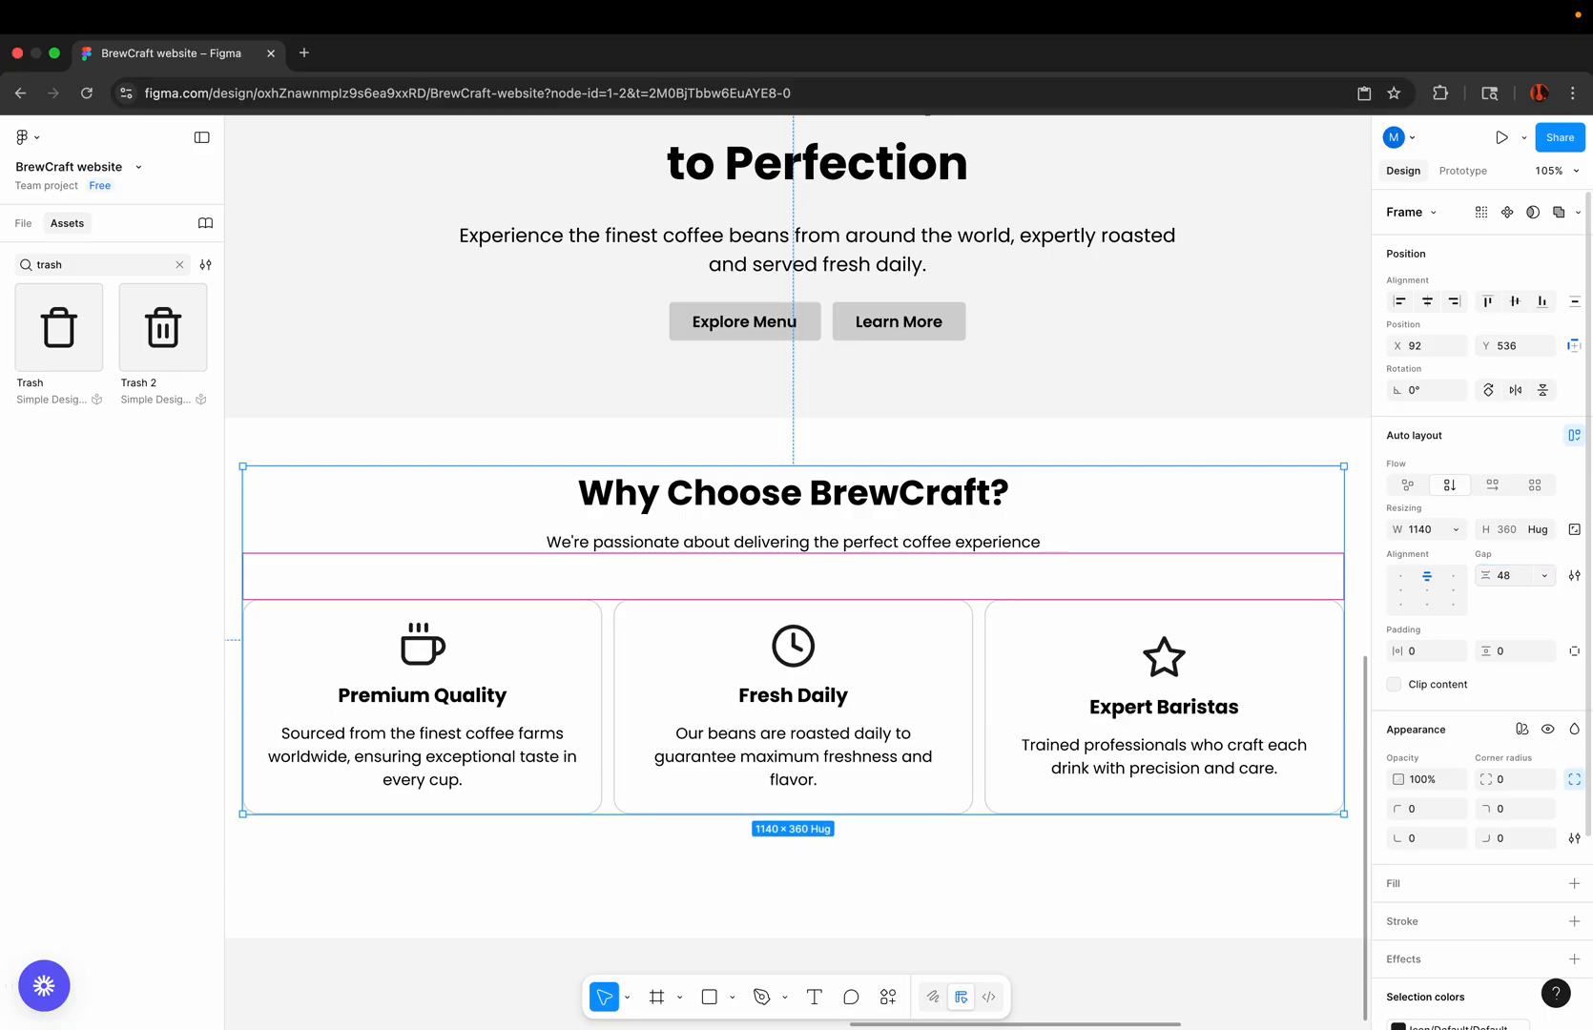
{"action": "scroll", "coordinate": [974, 540], "scroll_direction": "down", "scroll_amount": 5}
{"action": "left_click", "coordinate": [874, 832]}
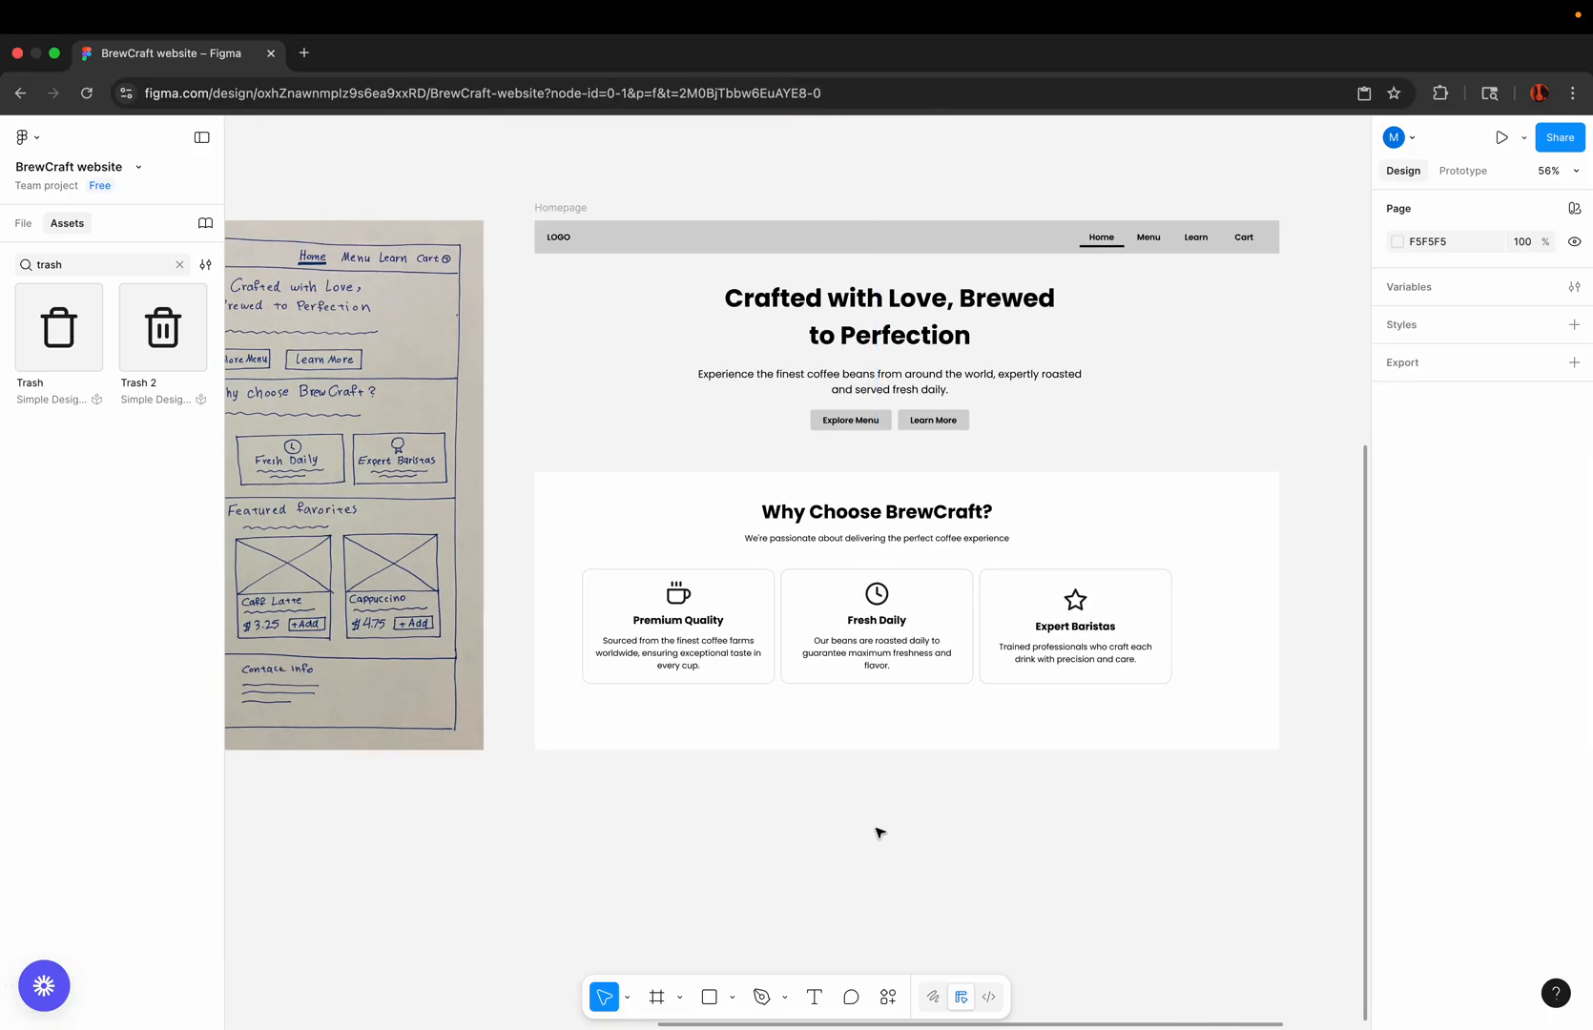
Step: Center the combined "Why Choose BrewCraft?" section horizontally within the Homepage frame
{"action": "scroll", "coordinate": [950, 612], "scroll_direction": "up", "scroll_amount": 3}
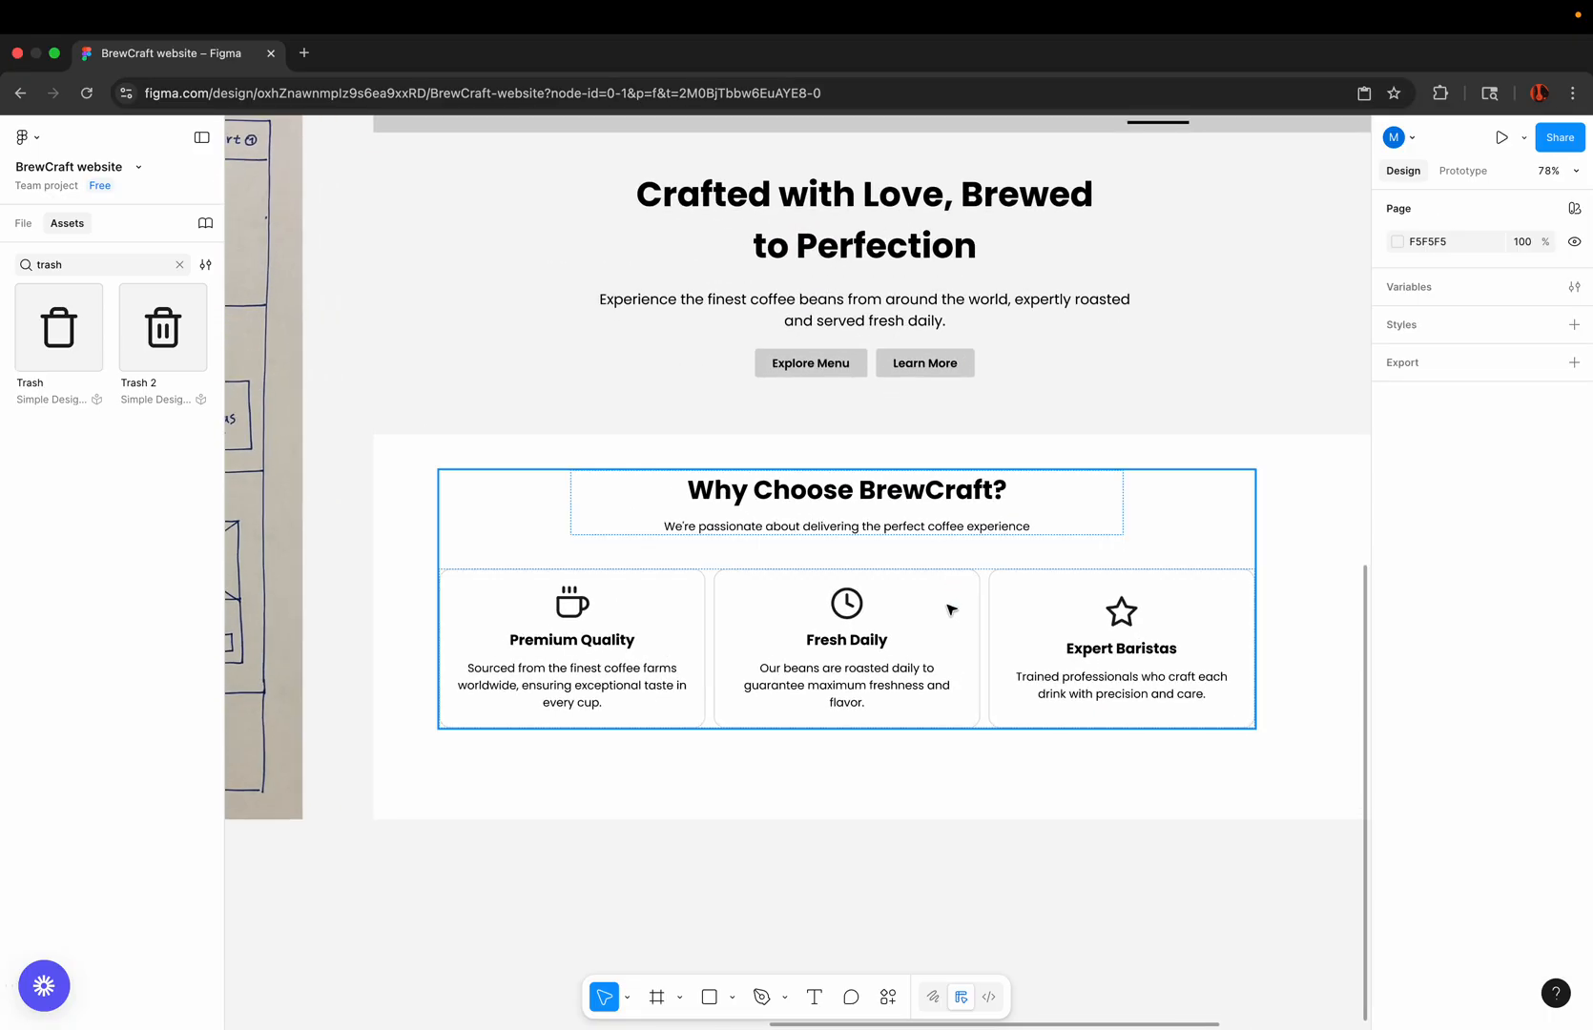
{"action": "scroll", "coordinate": [950, 611], "scroll_direction": "down", "scroll_amount": 4}
{"action": "left_click", "coordinate": [930, 615]}
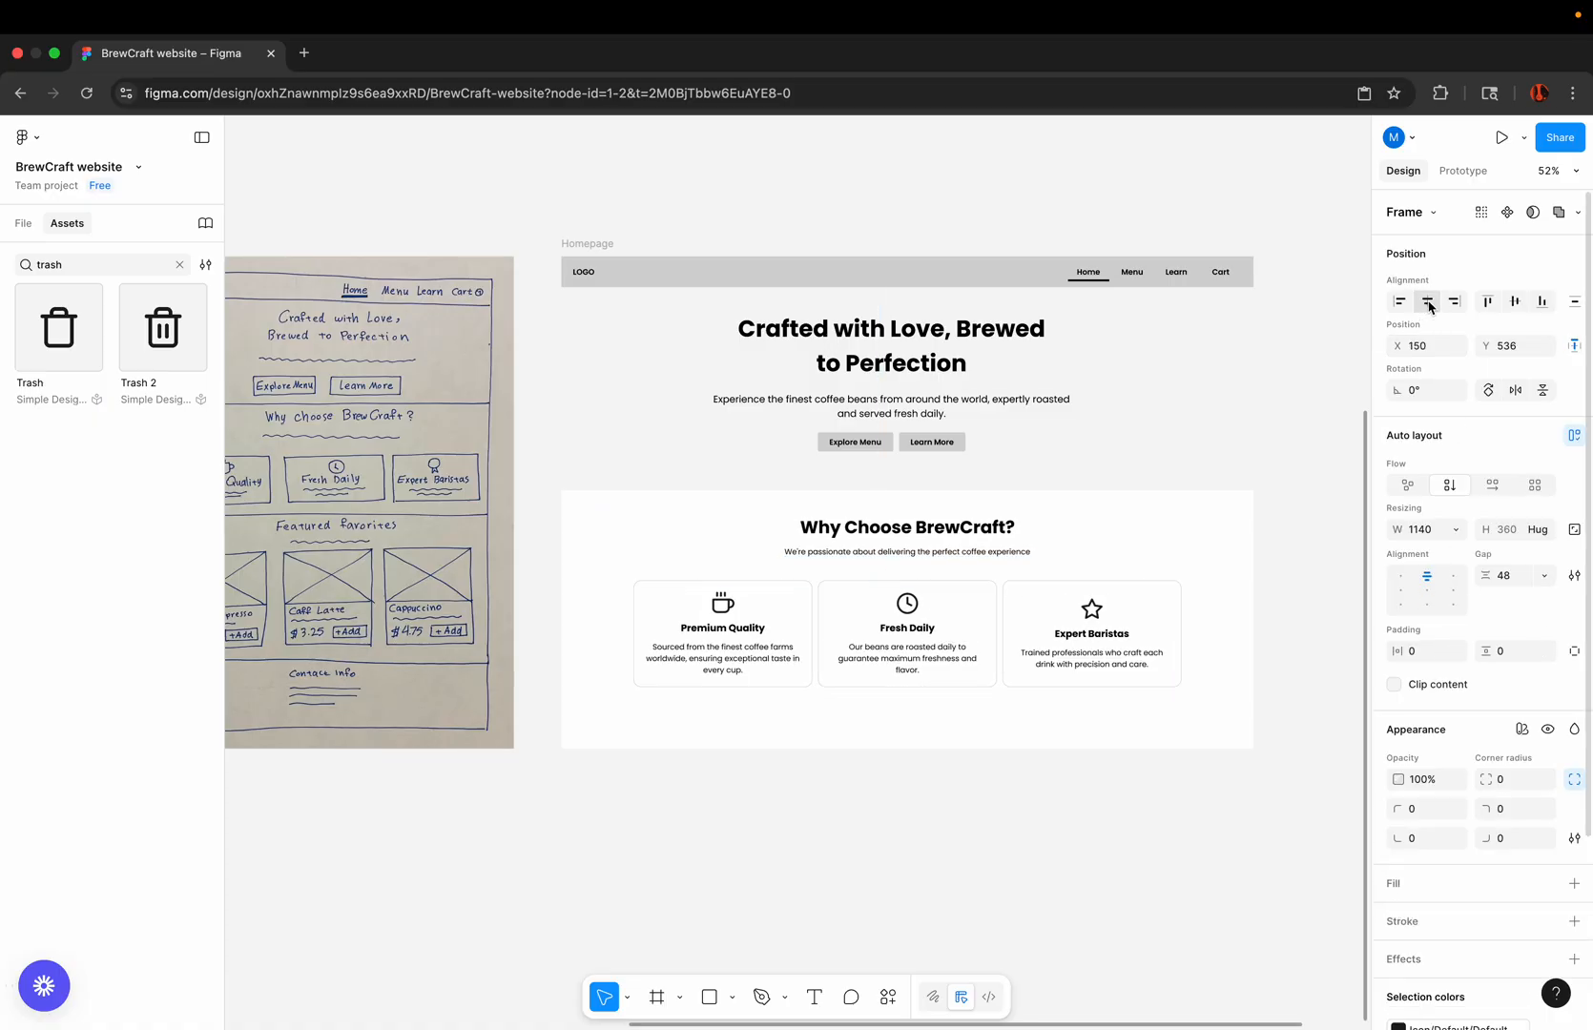
{"action": "left_click", "coordinate": [1429, 303]}
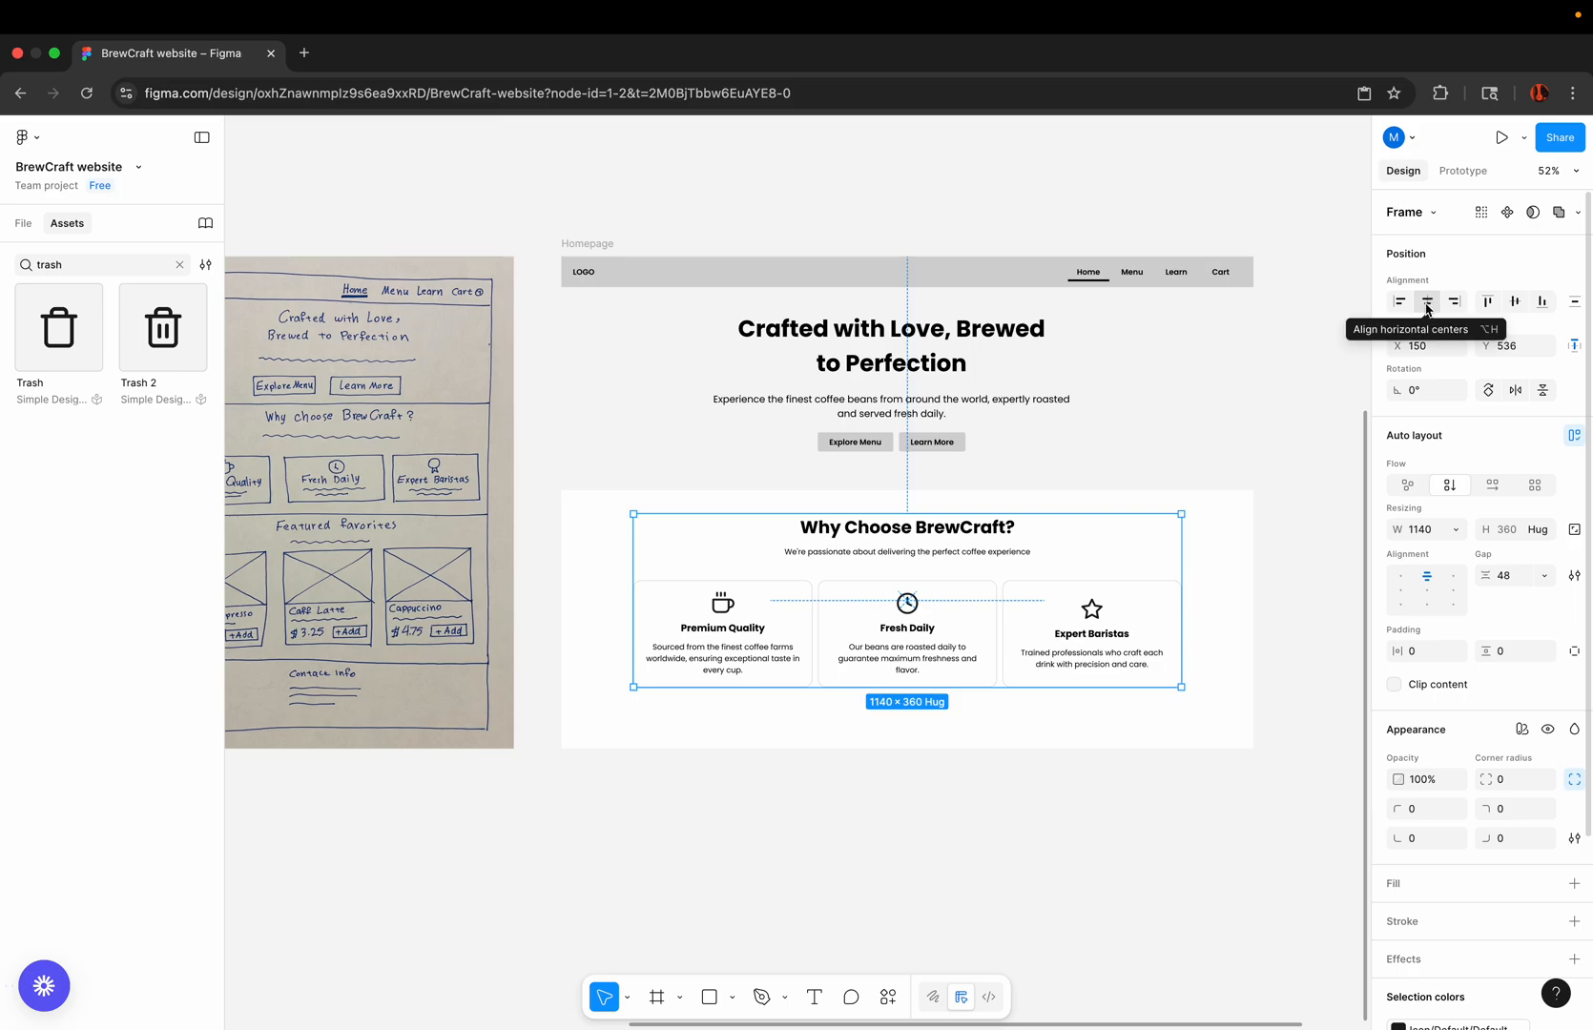
{"action": "left_click", "coordinate": [826, 824]}
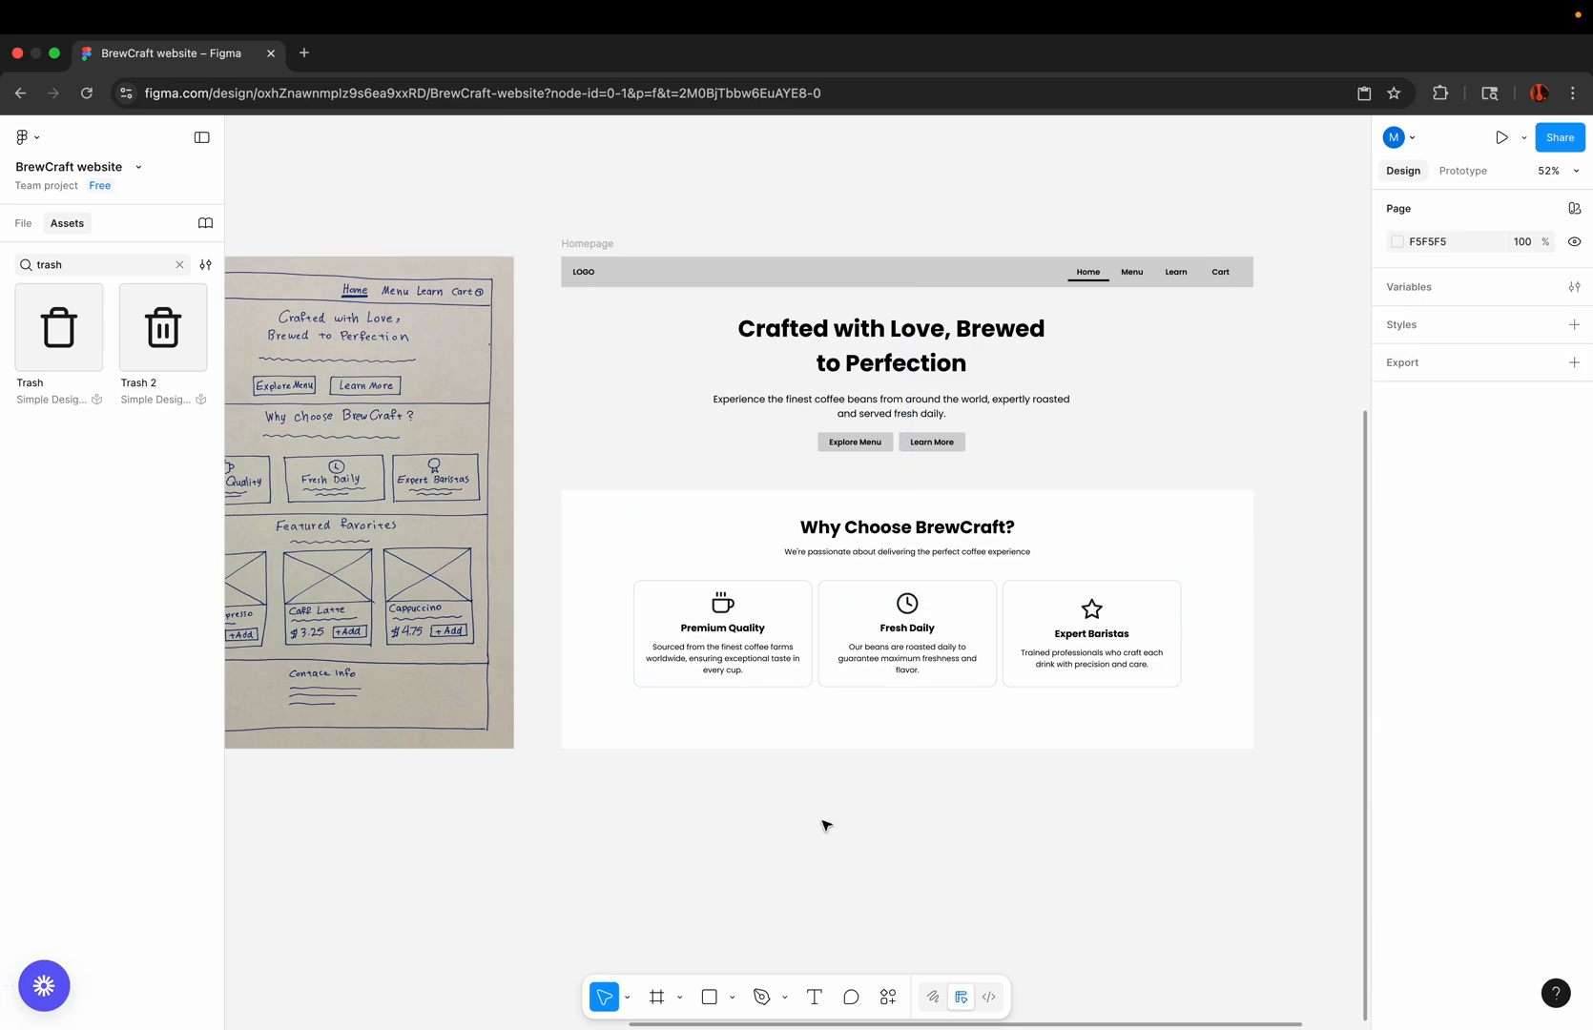
Step: Examine the Featured Favorites and footer sections of the hand-drawn homepage sketch against the current wireframe
{"action": "scroll", "coordinate": [826, 824], "scroll_direction": "down", "scroll_amount": 5}
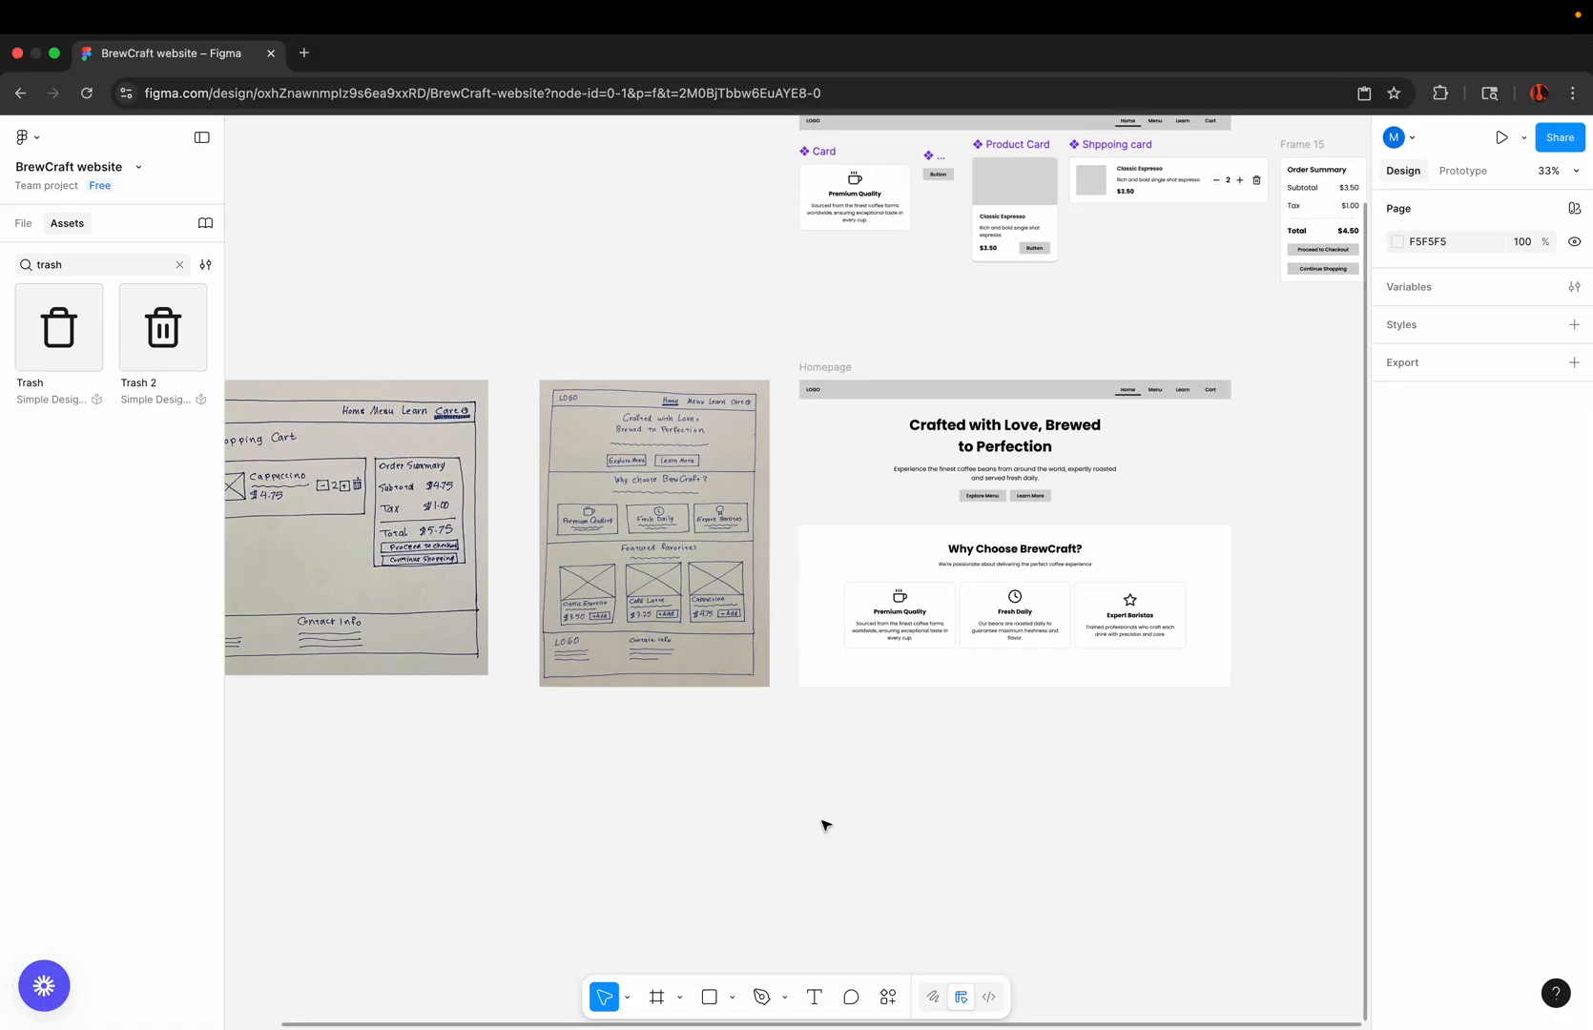
{"action": "scroll", "coordinate": [712, 772], "scroll_direction": "left", "scroll_amount": 3}
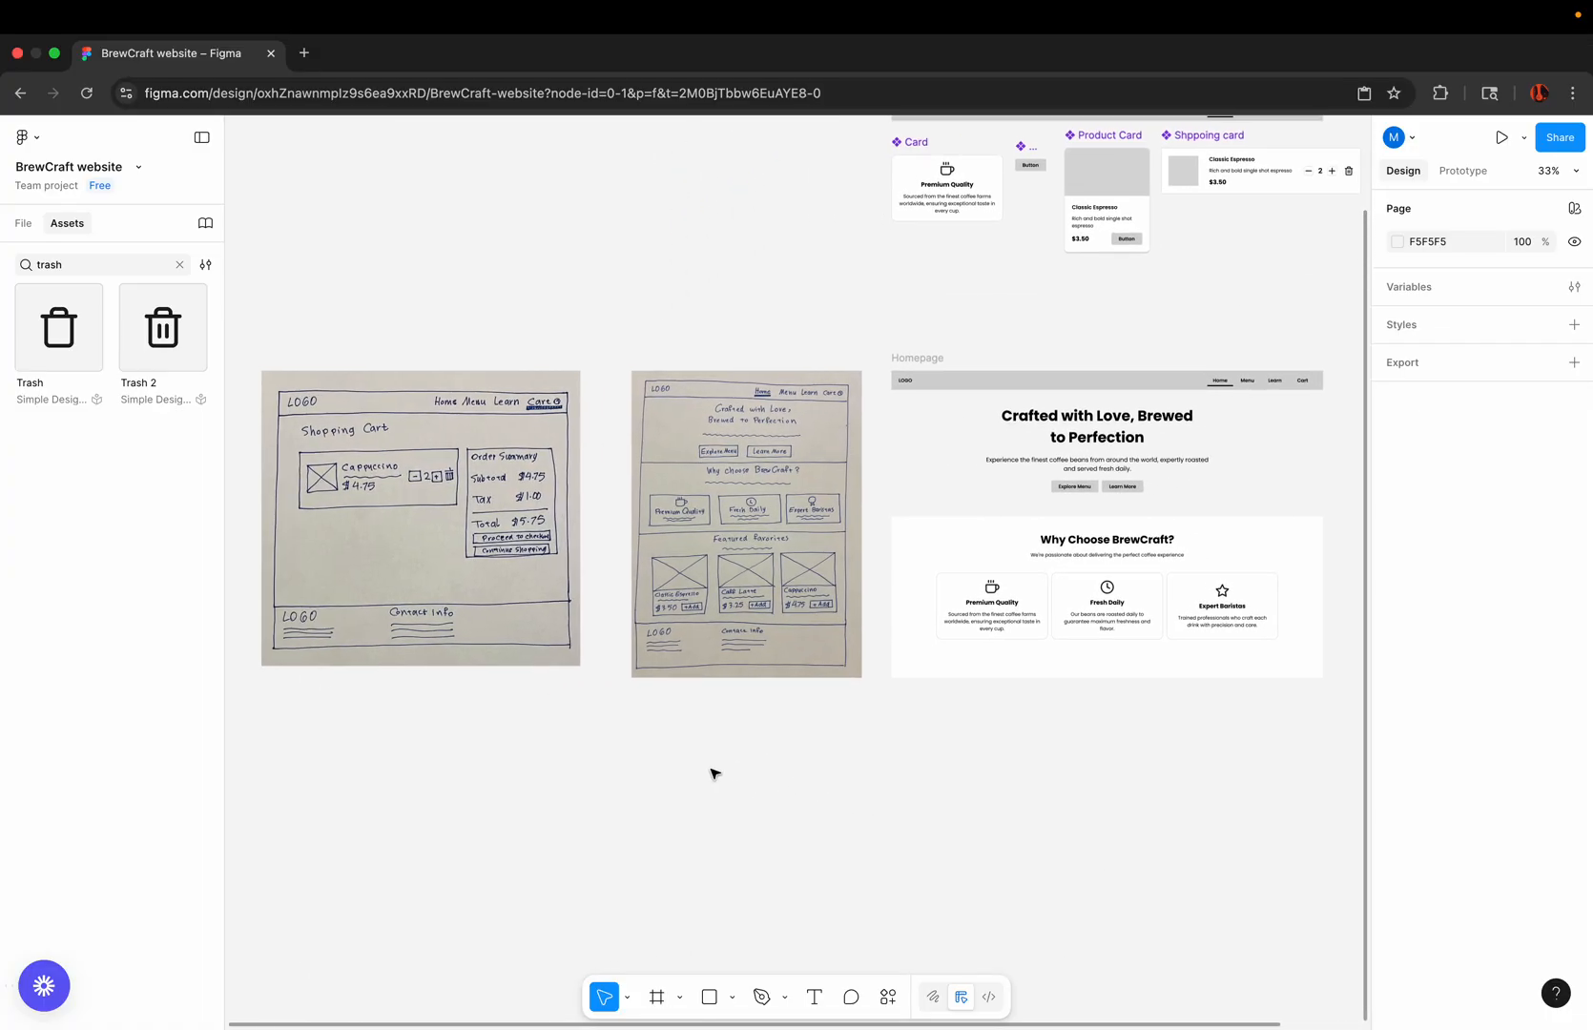
{"action": "scroll", "coordinate": [712, 772], "scroll_direction": "down", "scroll_amount": 3}
{"action": "left_click", "coordinate": [765, 604]}
{"action": "scroll", "coordinate": [778, 599], "scroll_direction": "up", "scroll_amount": 5}
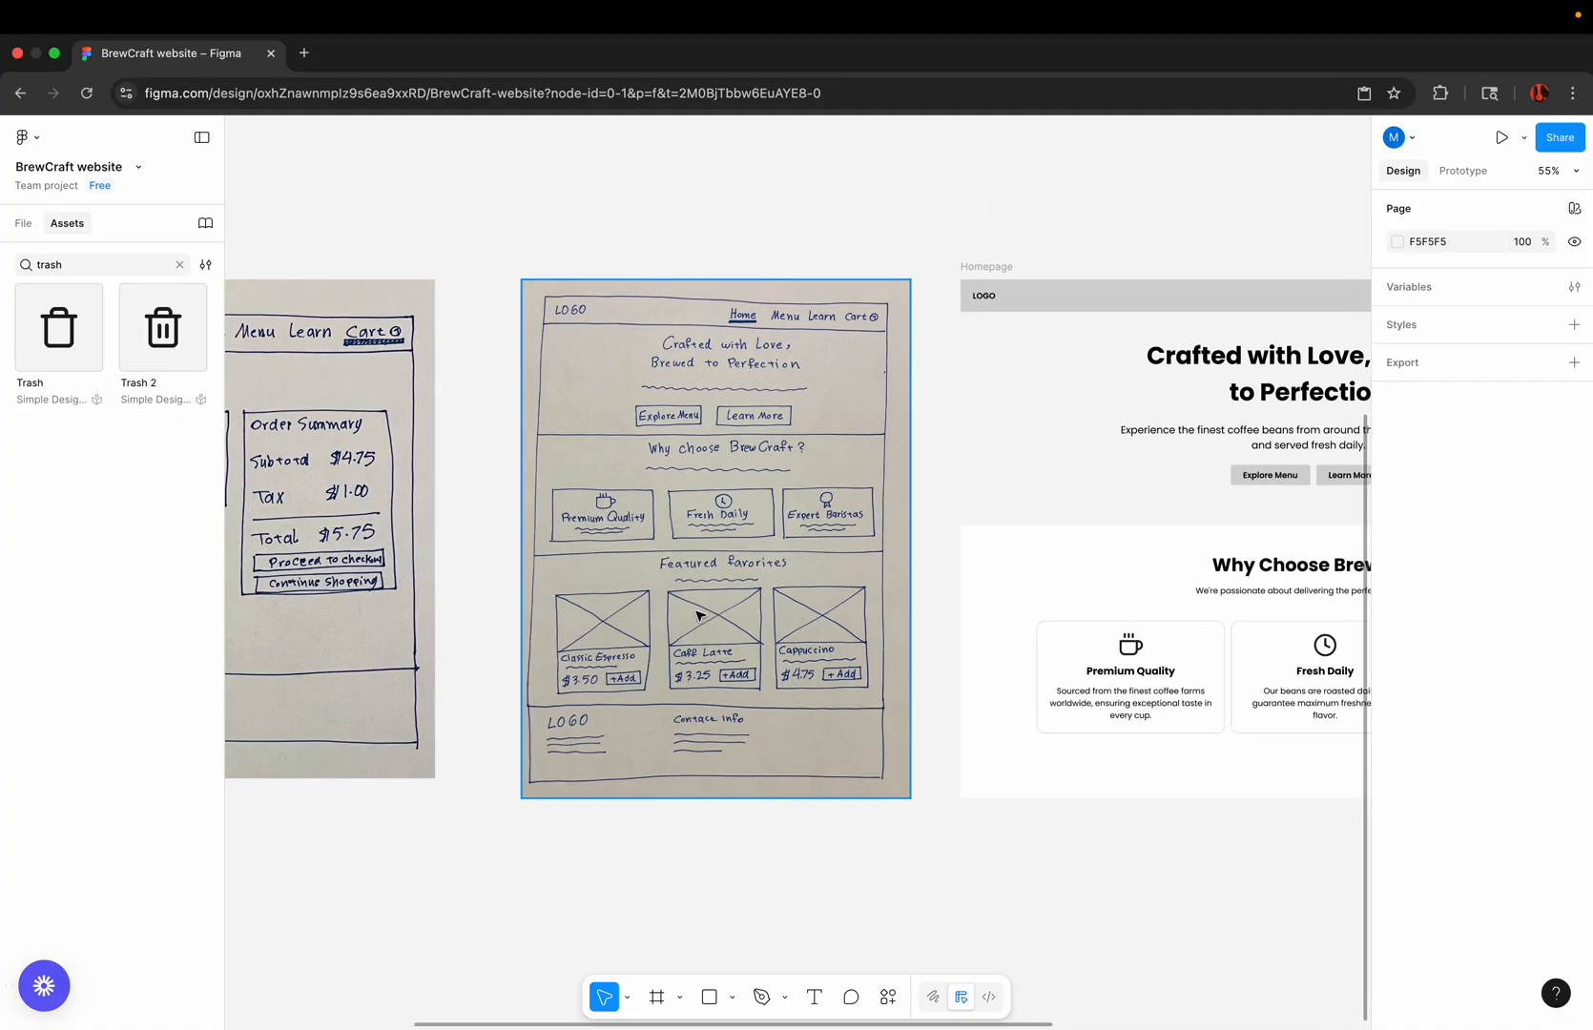
{"action": "scroll", "coordinate": [699, 616], "scroll_direction": "down", "scroll_amount": 3}
{"action": "left_click", "coordinate": [930, 376]}
{"action": "left_click", "coordinate": [615, 659]}
{"action": "scroll", "coordinate": [615, 659], "scroll_direction": "up", "scroll_amount": 4}
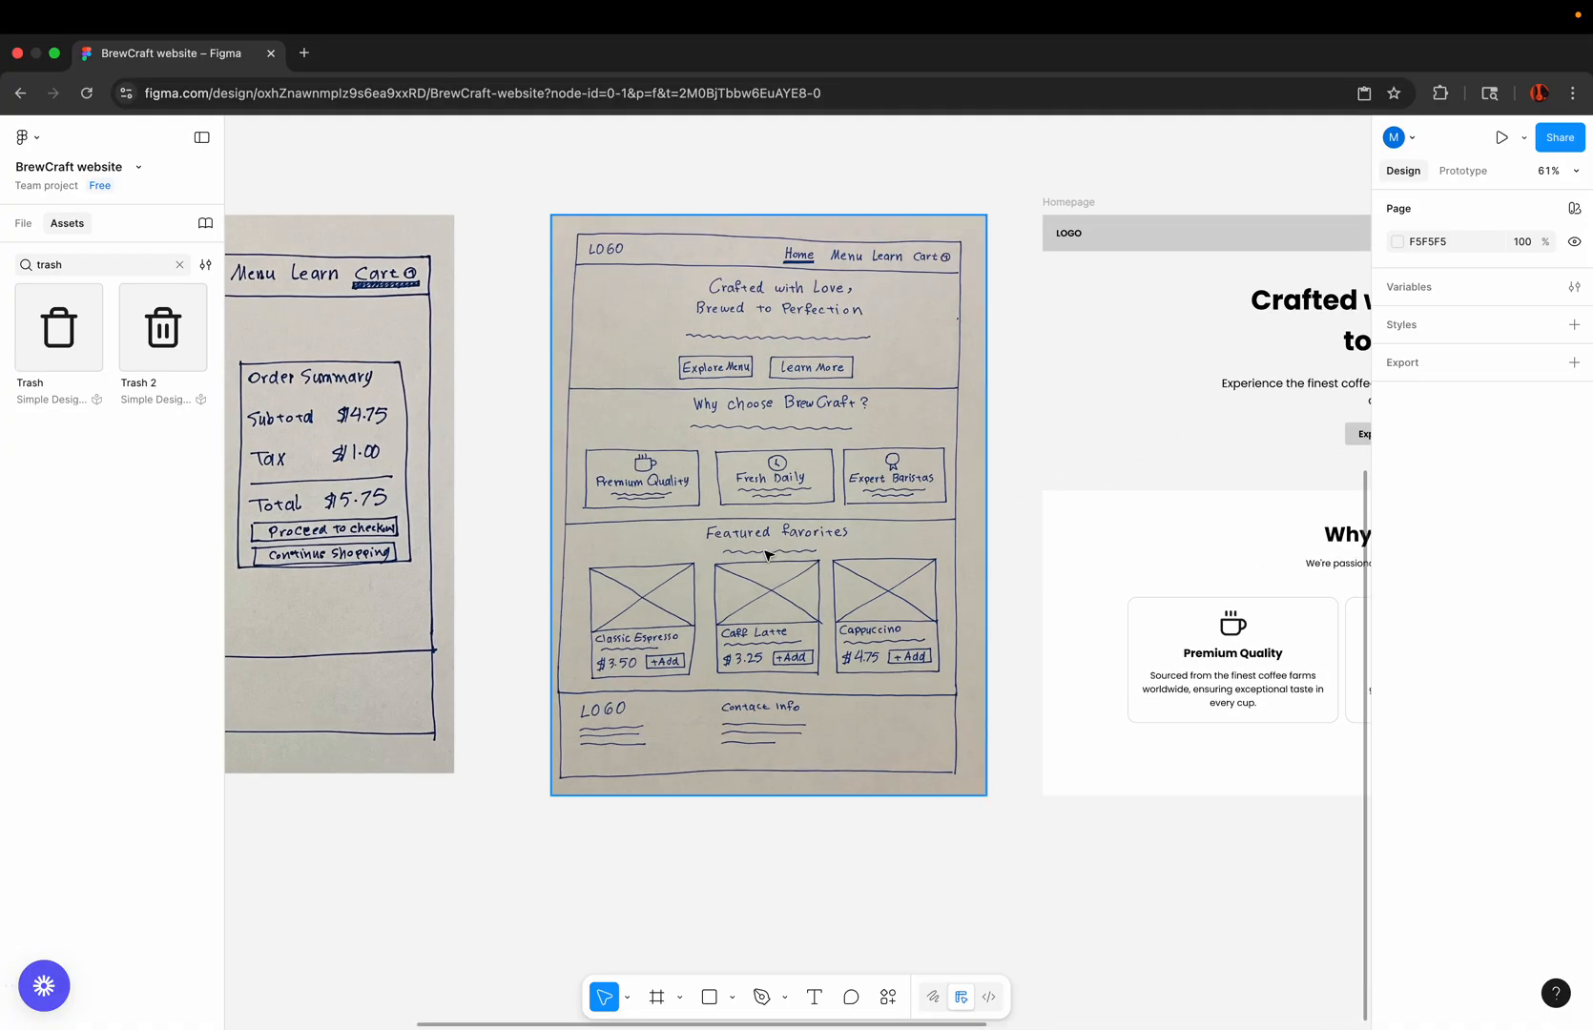
{"action": "scroll", "coordinate": [766, 555], "scroll_direction": "up", "scroll_amount": 4}
{"action": "scroll", "coordinate": [668, 527], "scroll_direction": "right", "scroll_amount": 5}
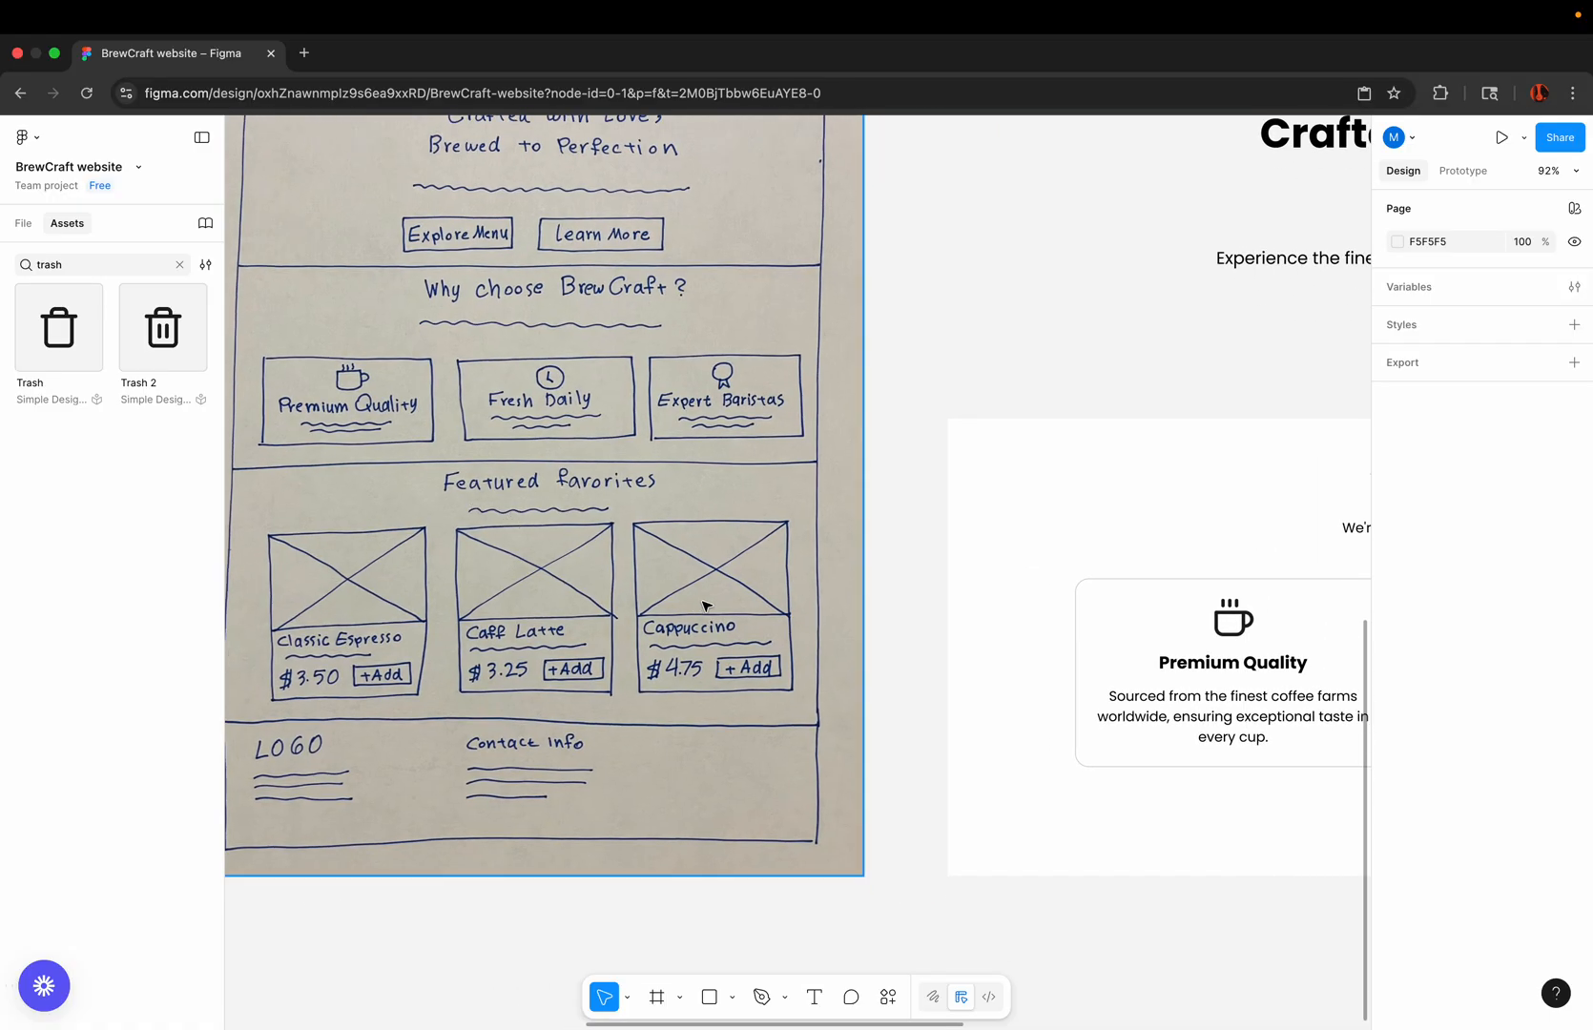
{"action": "scroll", "coordinate": [467, 575], "scroll_direction": "down", "scroll_amount": 5}
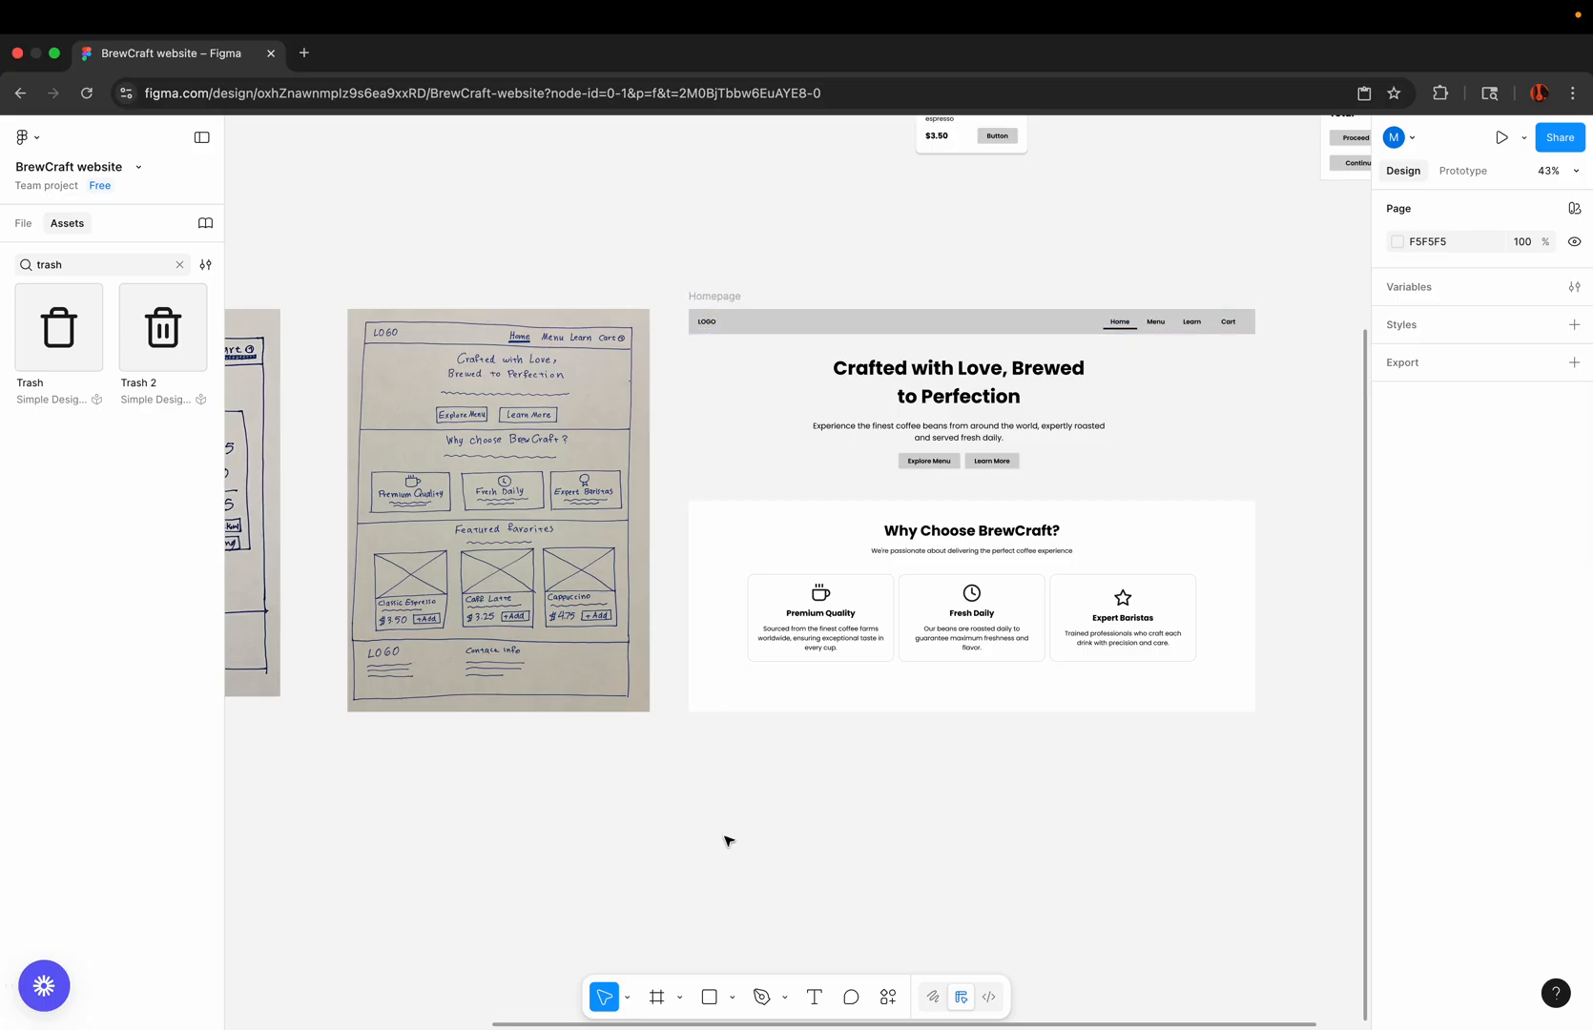
Step: Extend the Homepage frame downward to a height of about 1495, keeping its width at 1440
{"action": "left_click", "coordinate": [715, 297]}
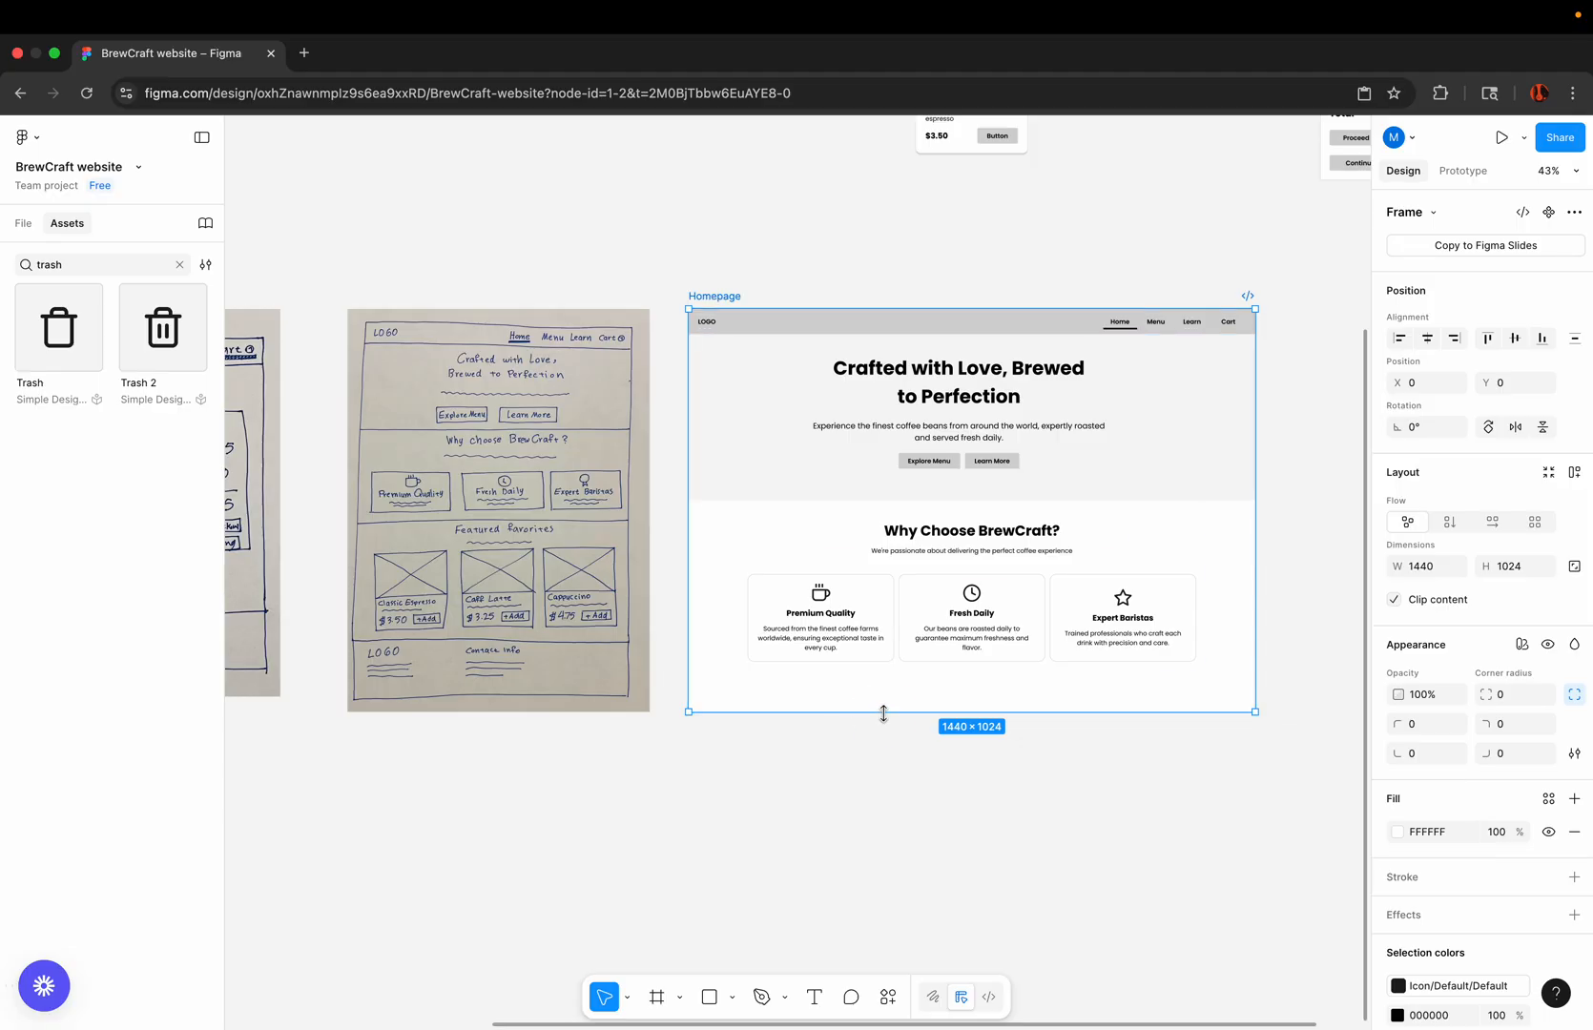
{"action": "left_click_drag", "start_coordinate": [883, 713], "coordinate": [889, 916]}
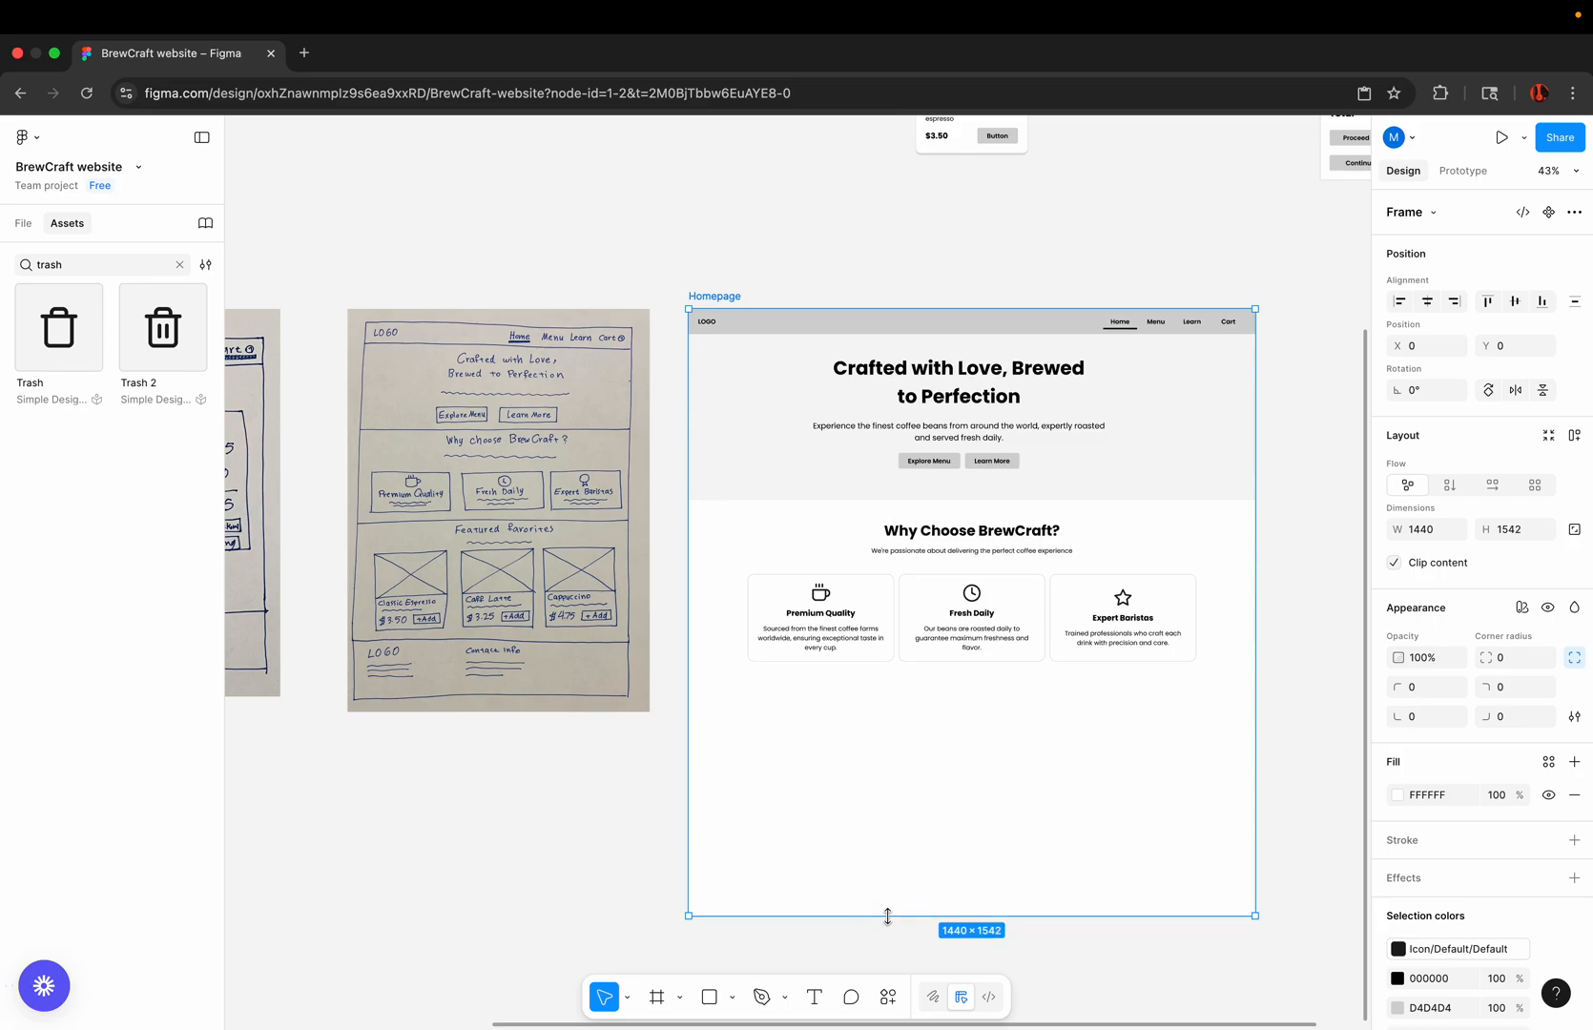
{"action": "left_click", "coordinate": [632, 766]}
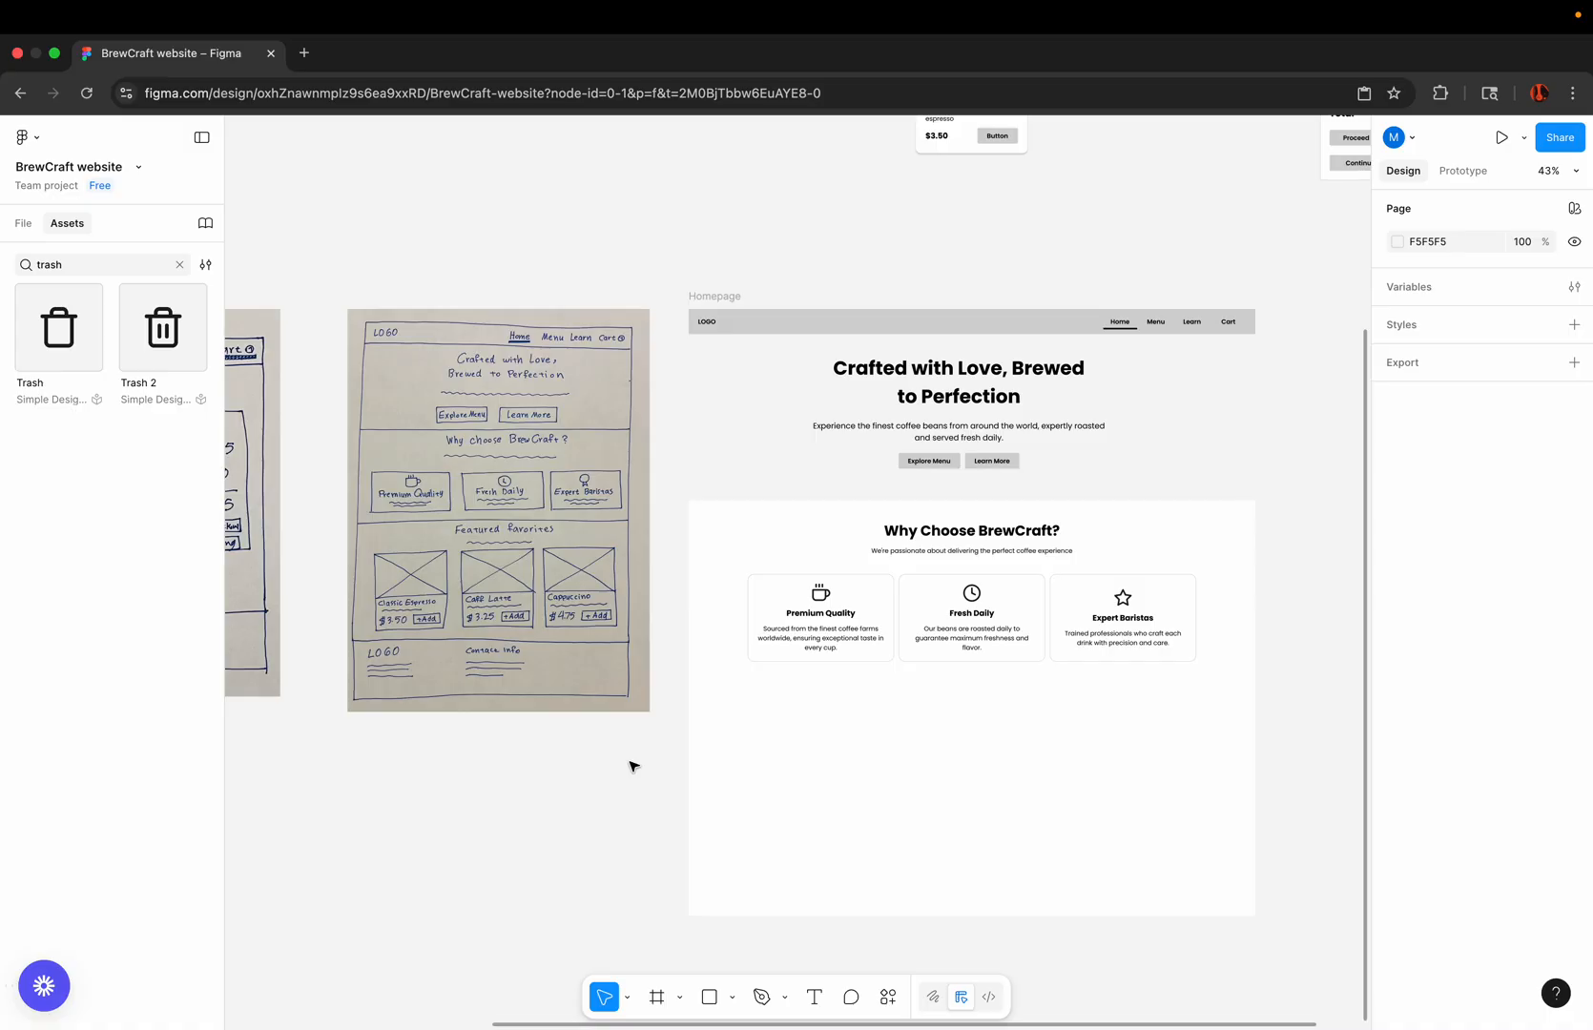
{"action": "left_click", "coordinate": [735, 297]}
{"action": "scroll", "coordinate": [722, 299], "scroll_direction": "down", "scroll_amount": 3}
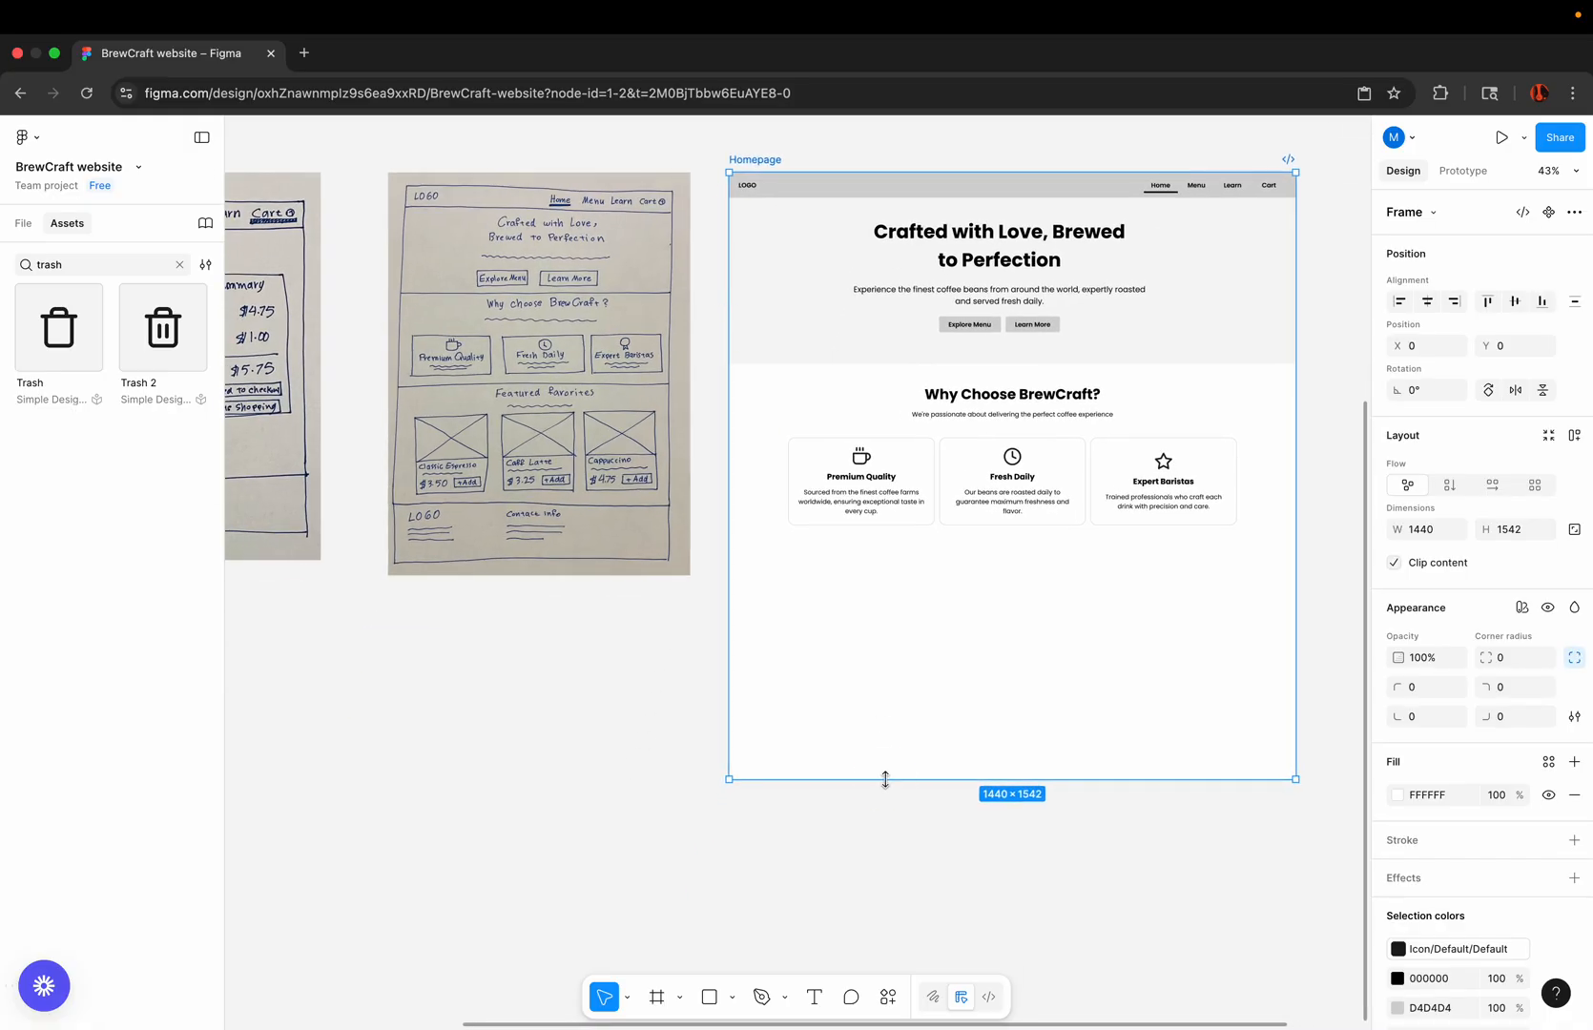
{"action": "mouse_move", "coordinate": [885, 779]}
{"action": "left_mouse_down"}
{"action": "mouse_move", "coordinate": [886, 895]}
{"action": "mouse_move", "coordinate": [900, 760]}
{"action": "left_mouse_up"}
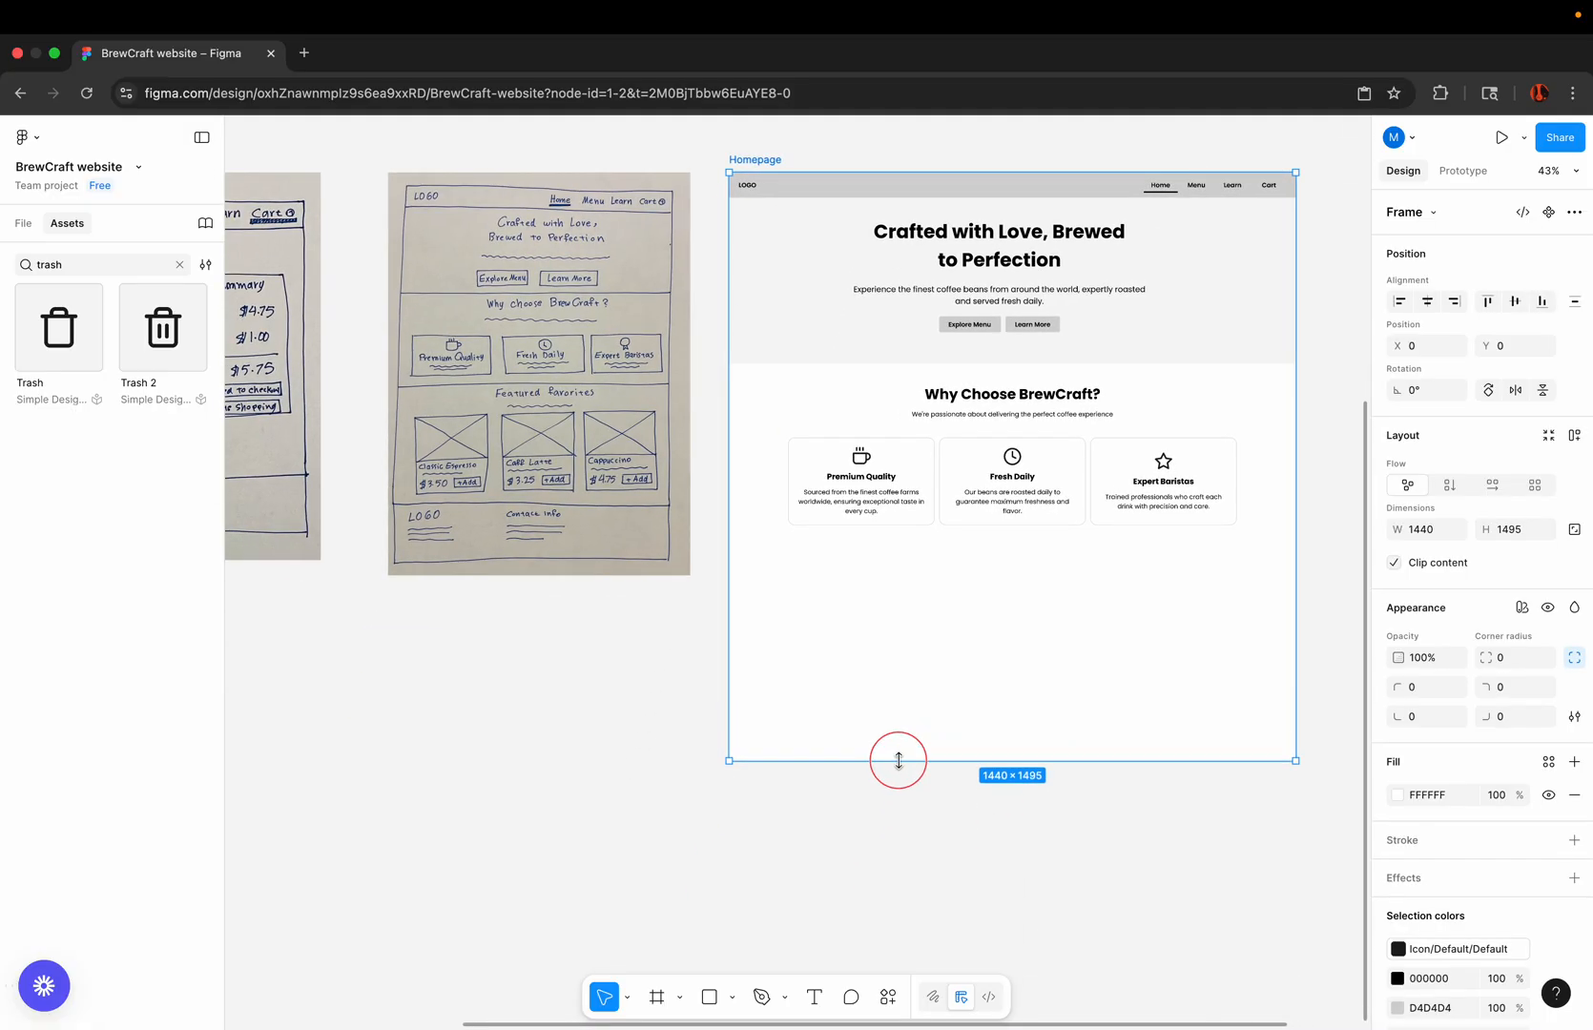
{"action": "left_click", "coordinate": [865, 841]}
Step: Duplicate the "Why Choose BrewCraft?" heading group and place the copy centered below the feature cards at about Y 971
{"action": "scroll", "coordinate": [942, 658], "scroll_direction": "up", "scroll_amount": 3}
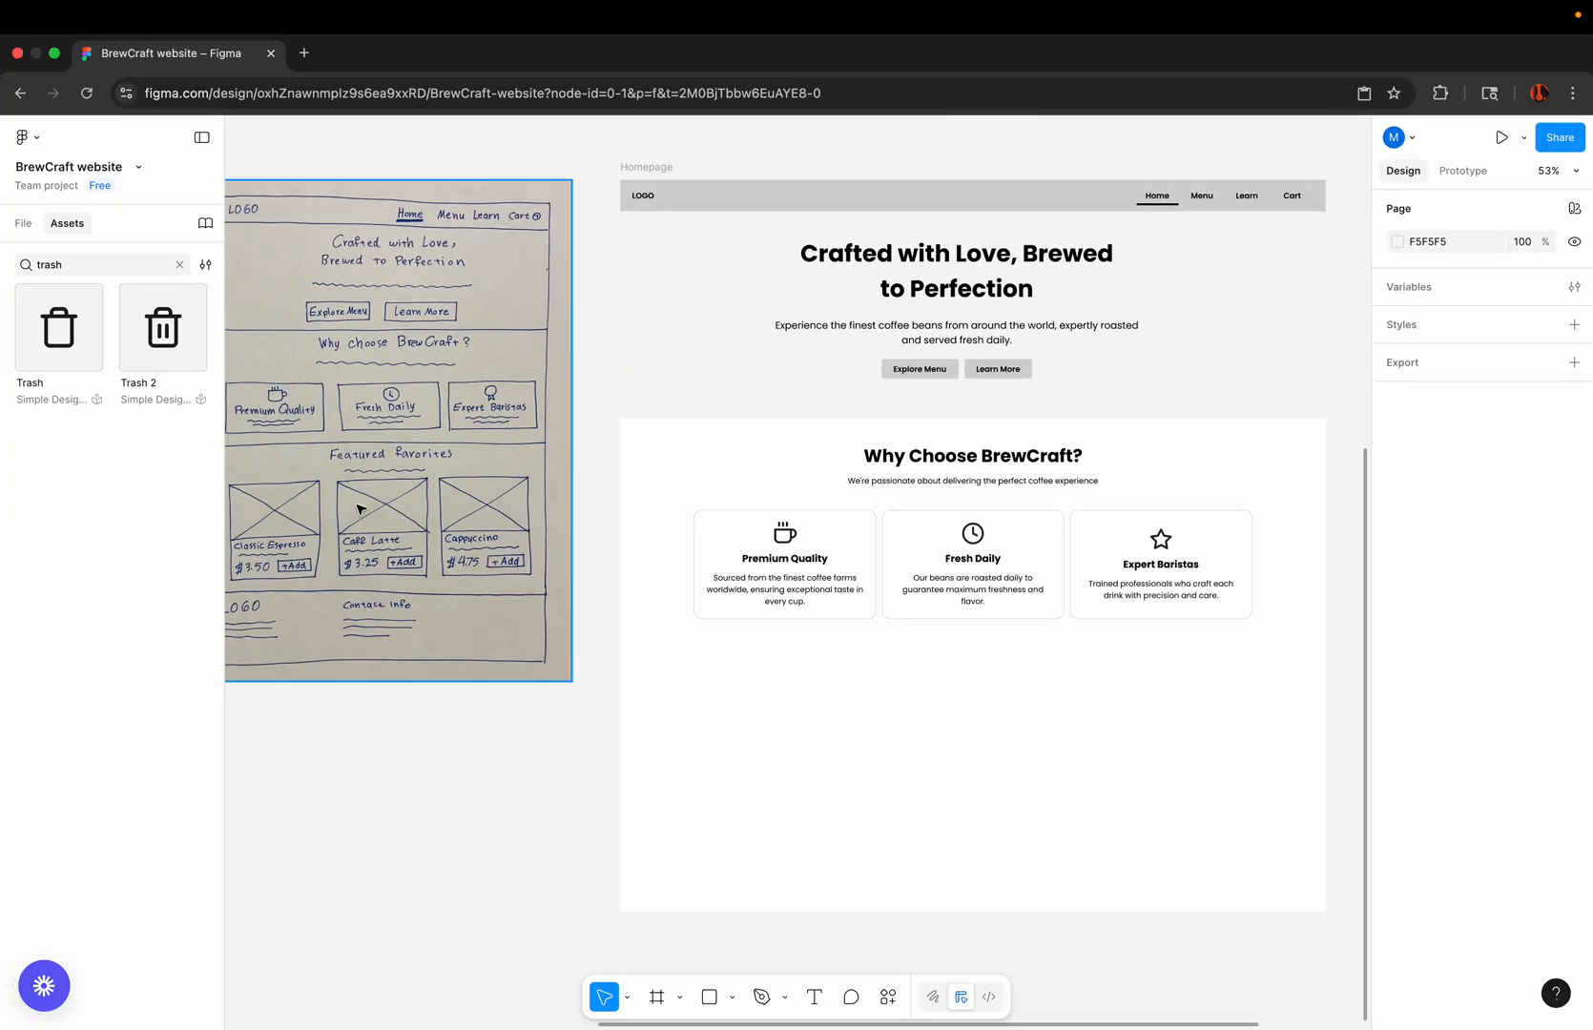
{"action": "left_click", "coordinate": [946, 472]}
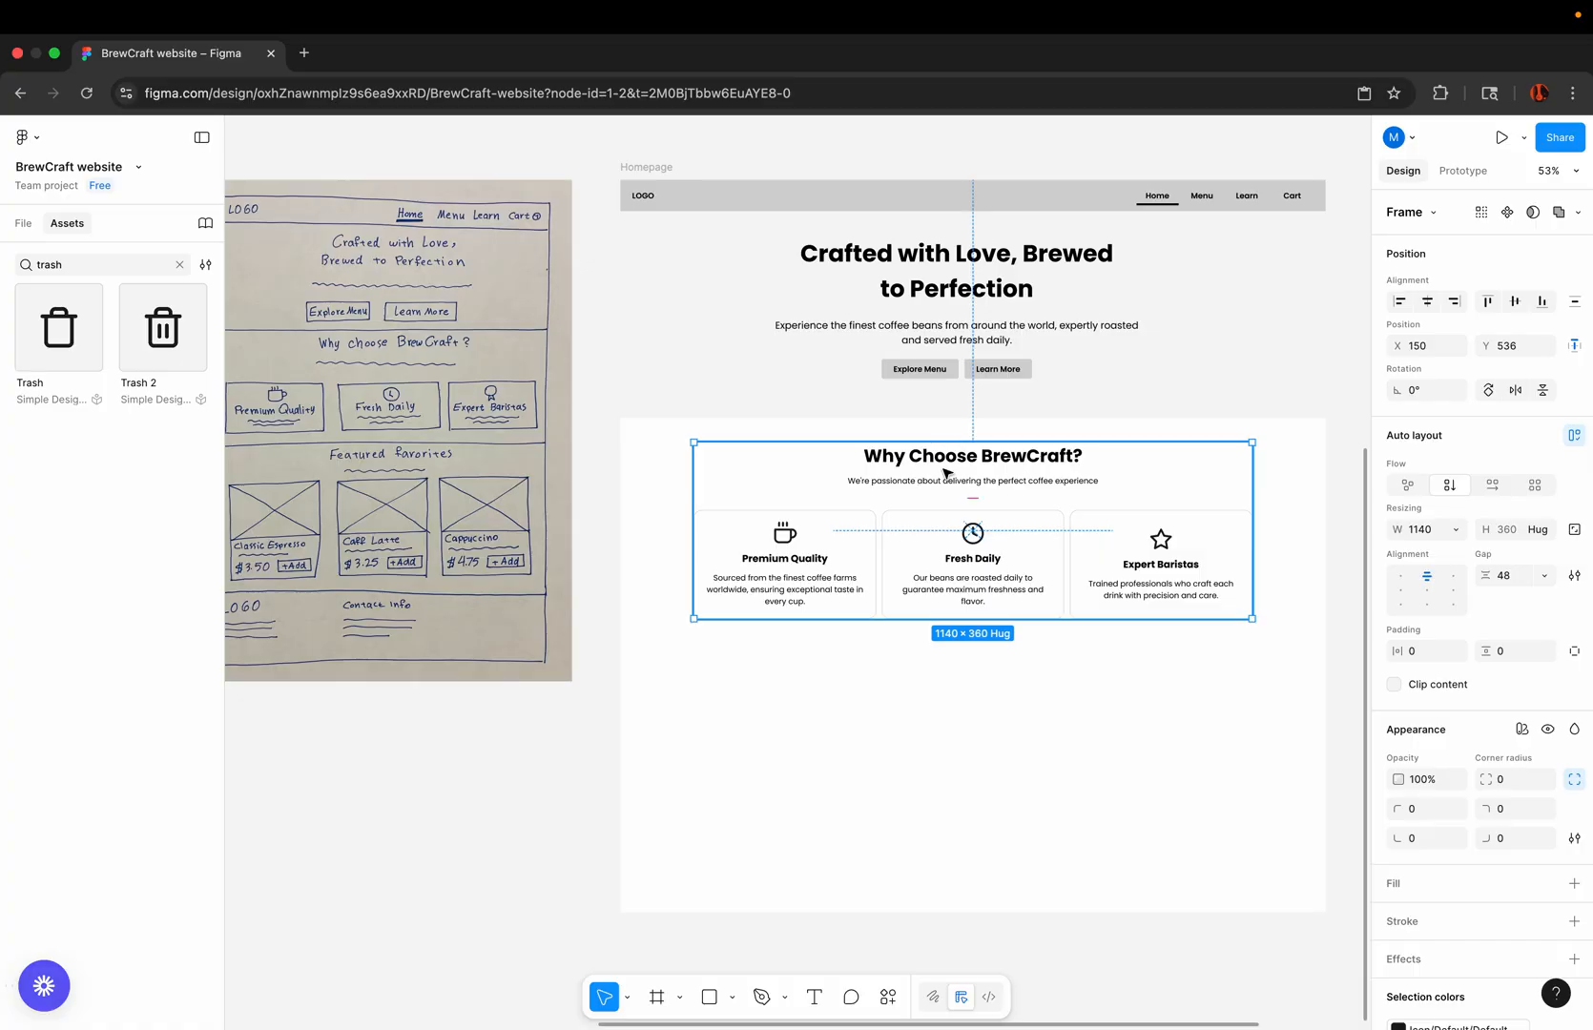
{"action": "left_click", "coordinate": [987, 464]}
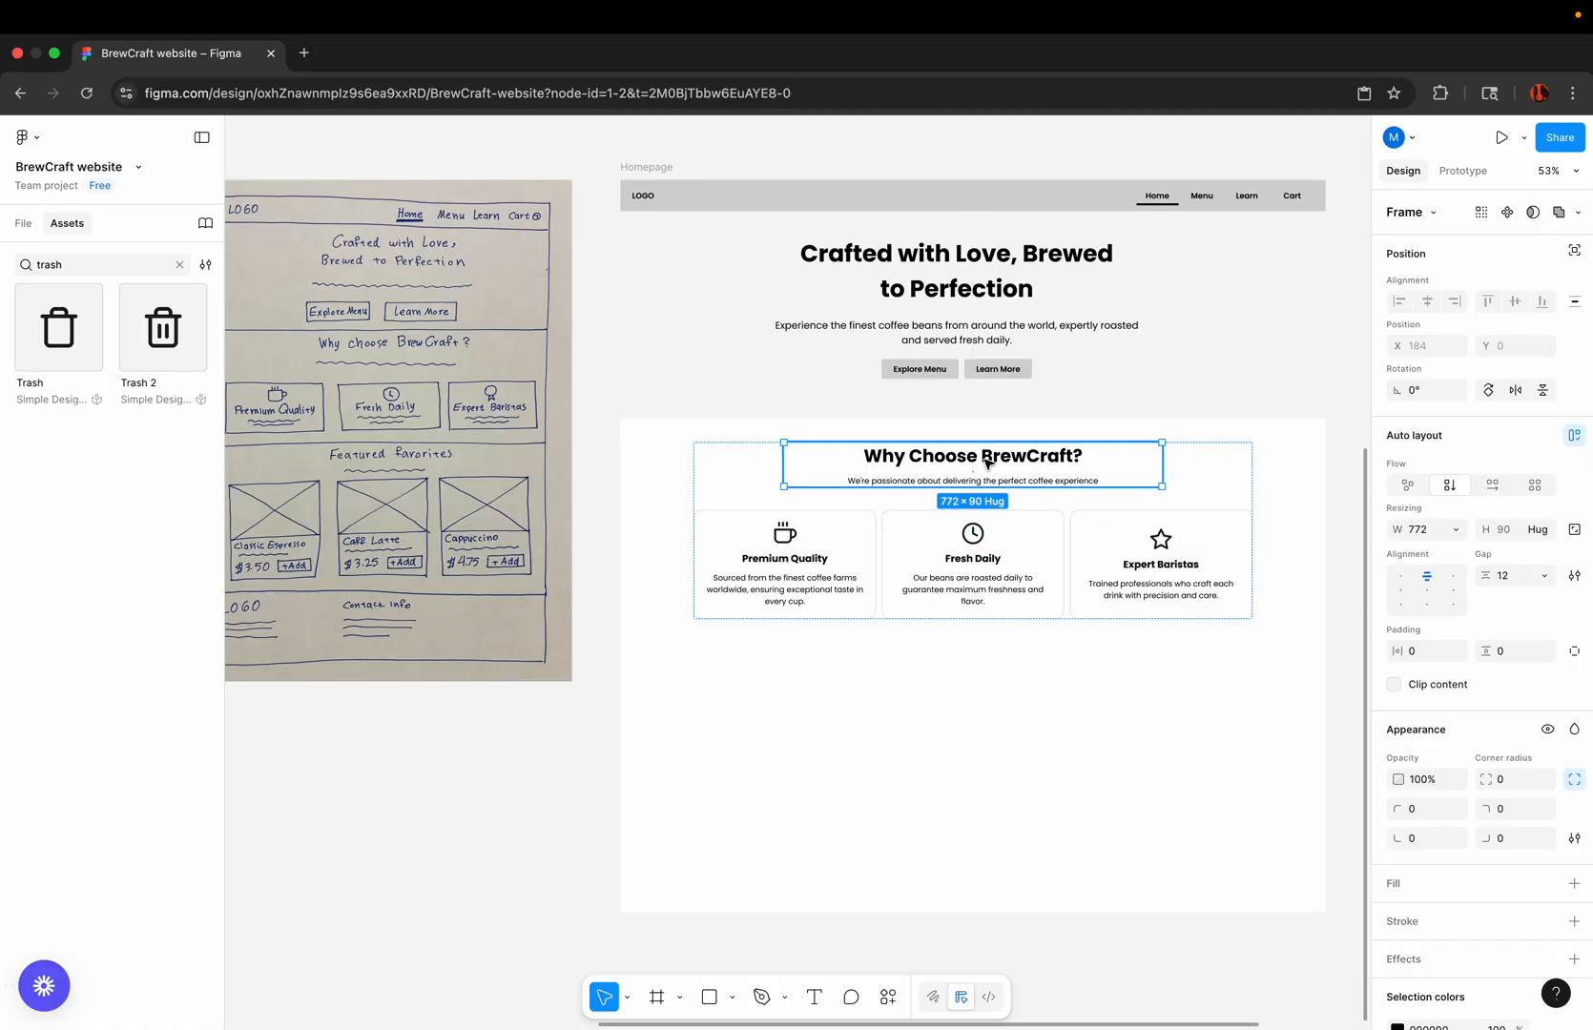
{"action": "scroll", "coordinate": [987, 463], "scroll_direction": "up", "scroll_amount": 5}
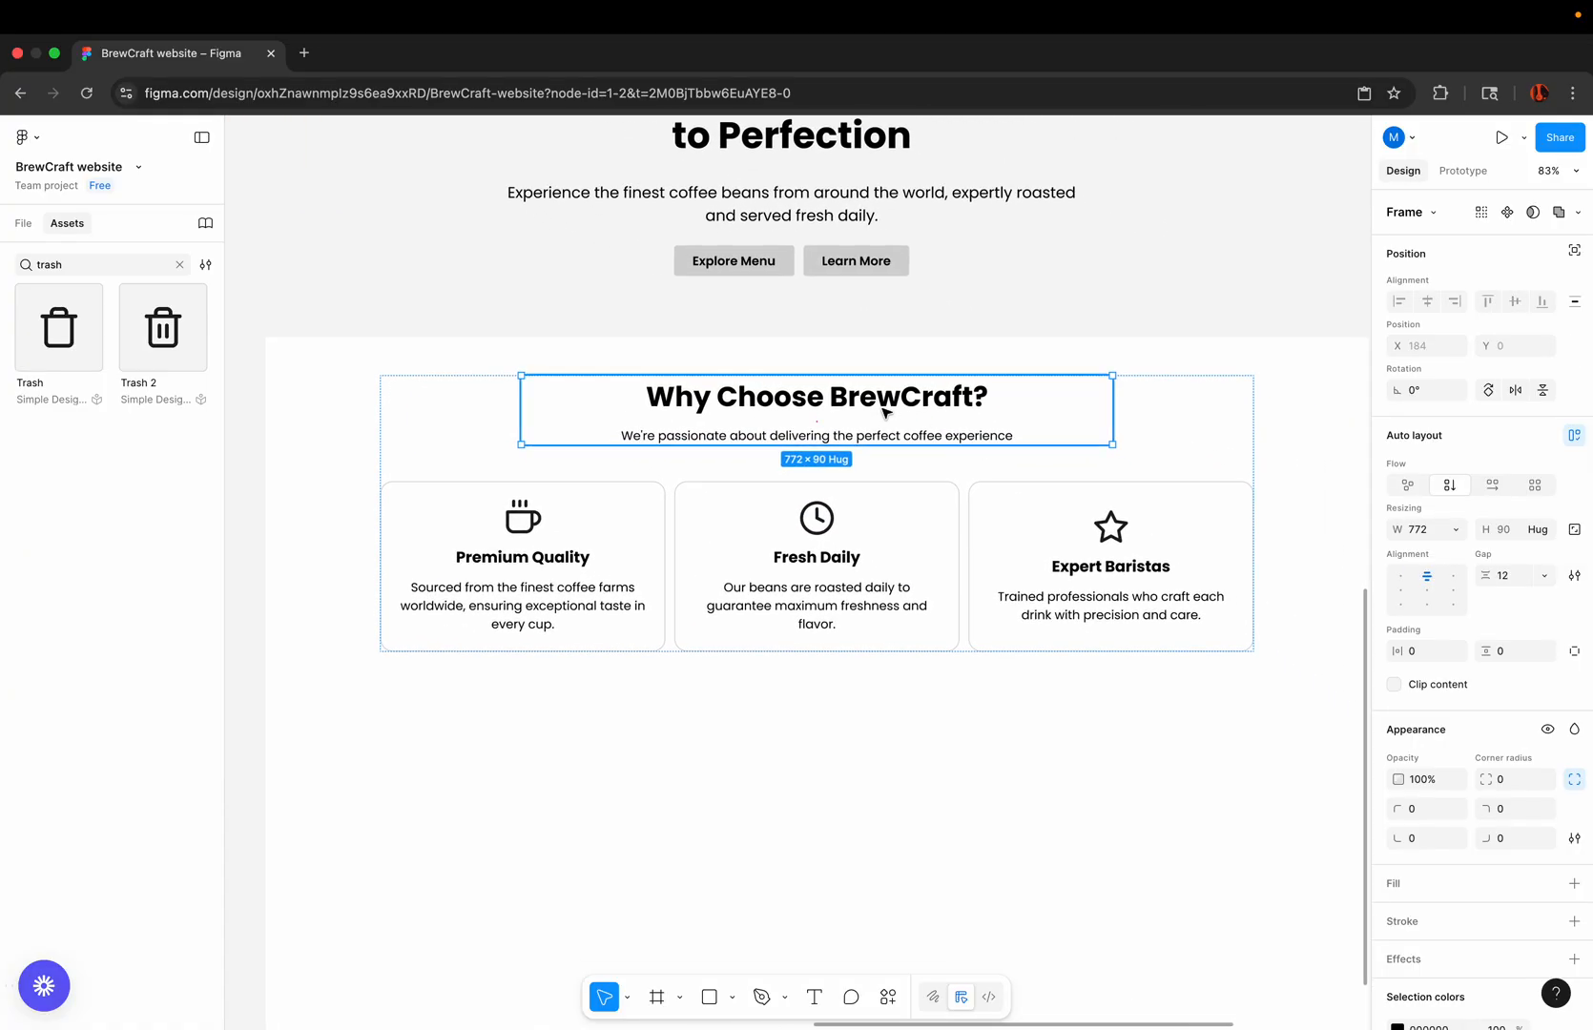
{"action": "left_click", "coordinate": [1045, 356]}
{"action": "left_click", "coordinate": [927, 399]}
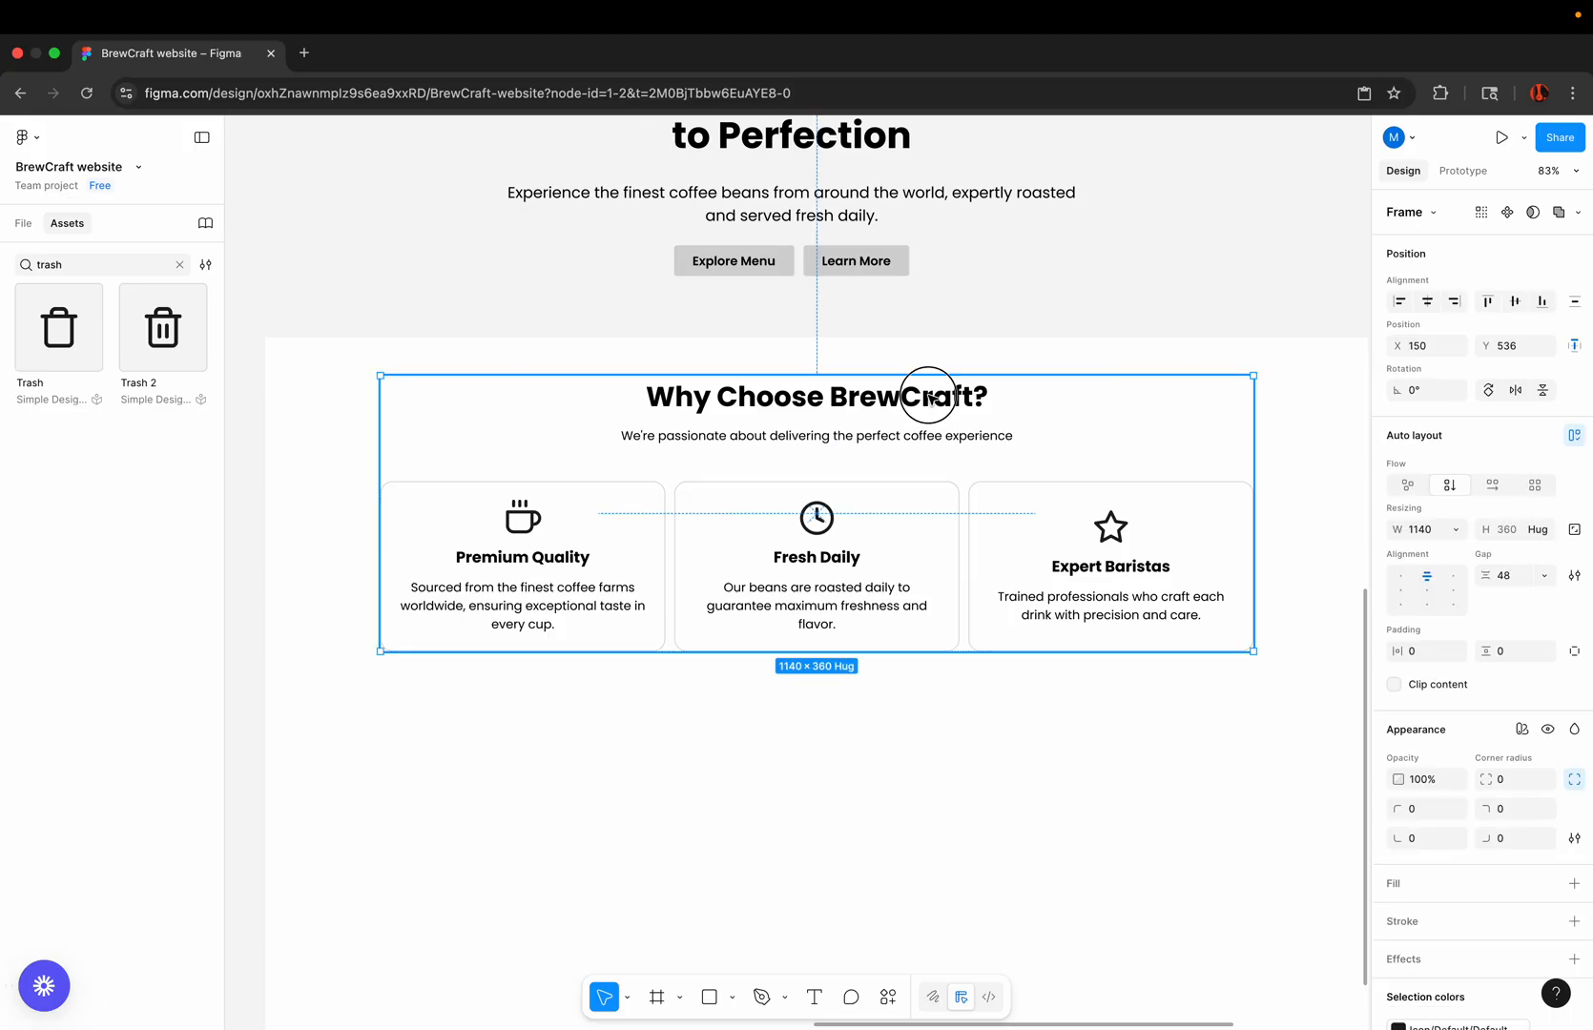
{"action": "scroll", "coordinate": [933, 399], "scroll_direction": "down", "scroll_amount": 5}
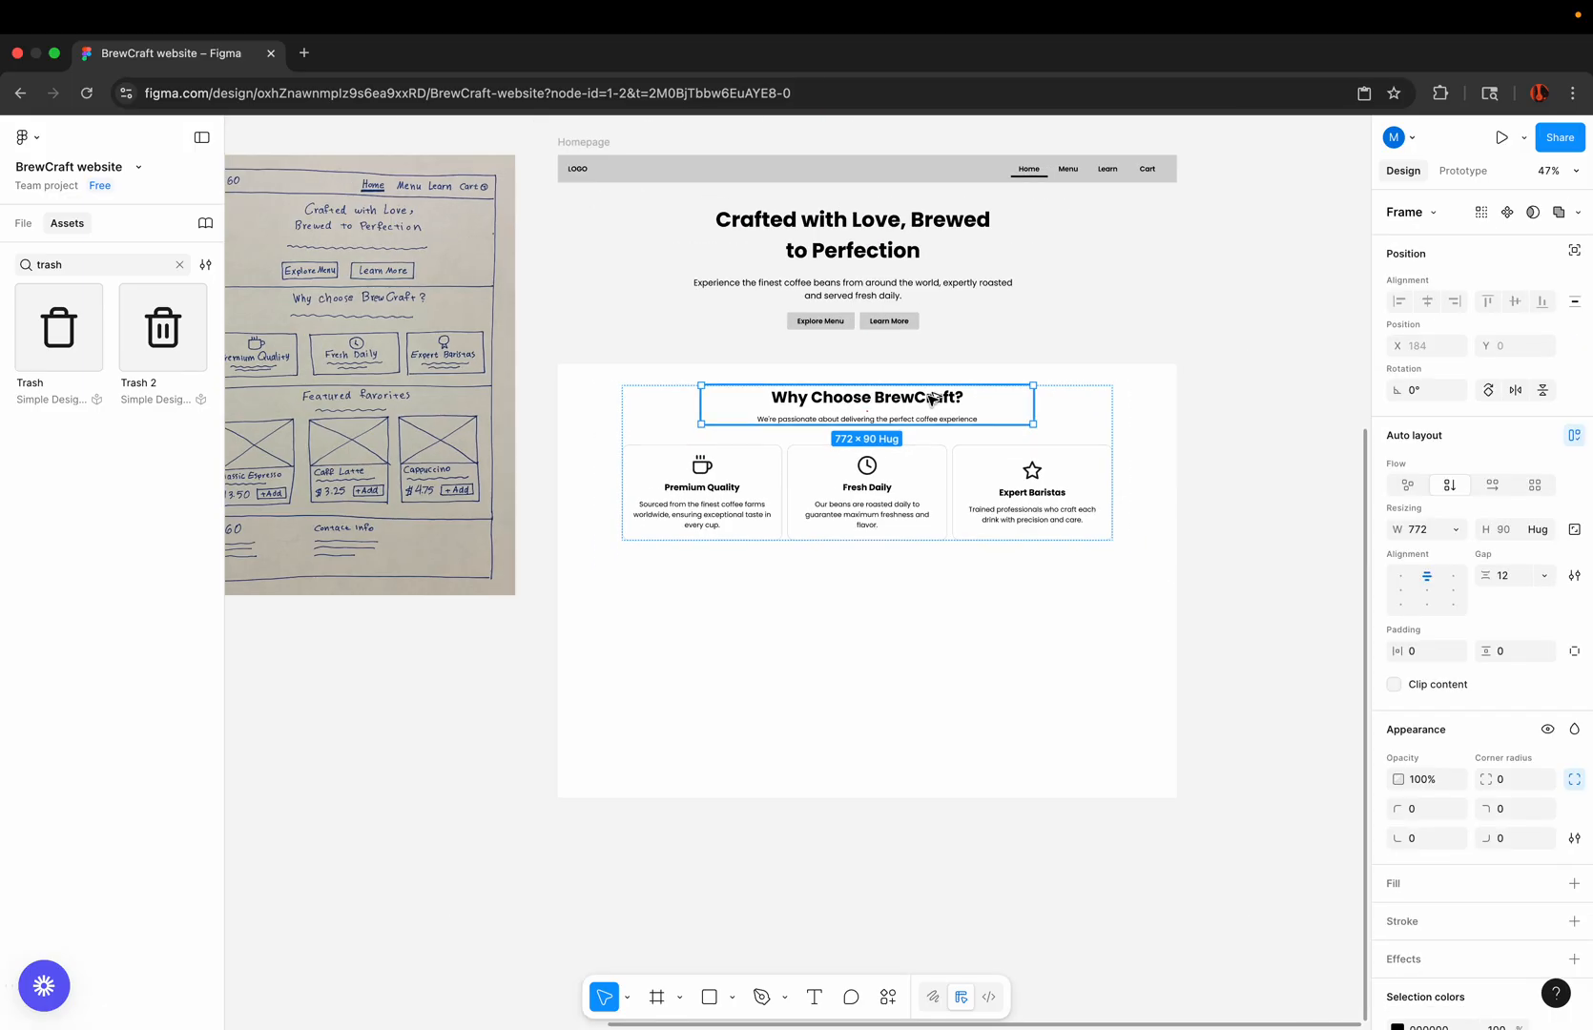
{"action": "left_click_drag", "start_coordinate": [933, 398], "coordinate": [913, 588]}
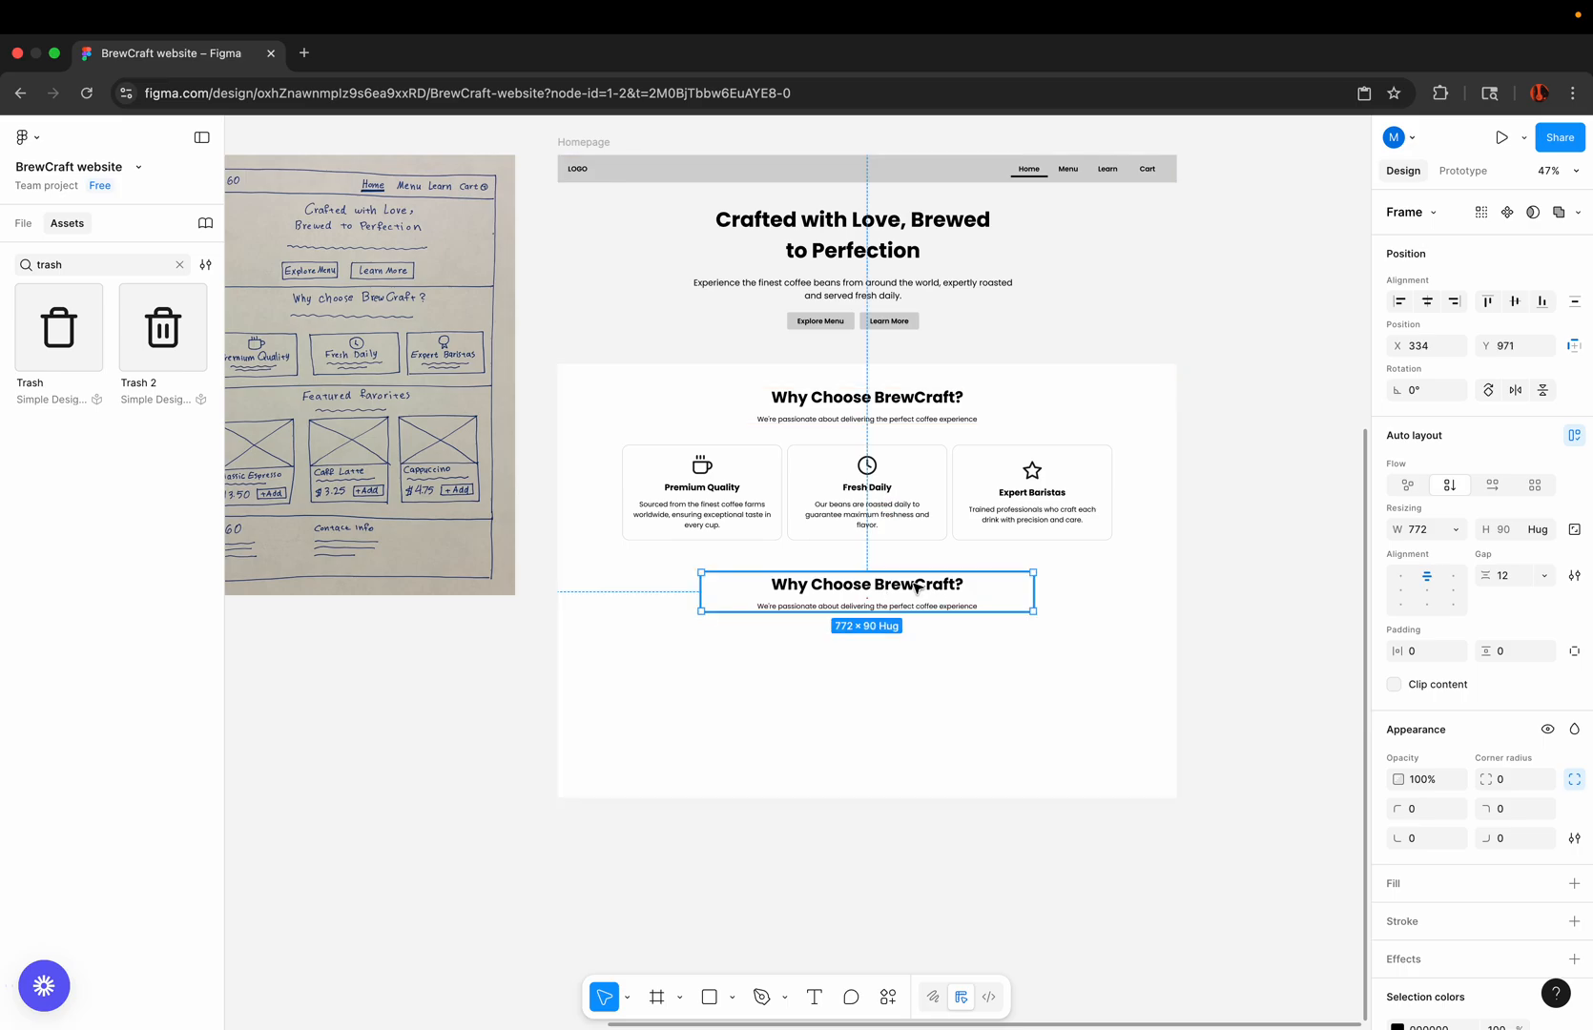
Step: Replace the duplicated heading's text with "Featured Favorites", matching the existing text style
{"action": "scroll", "coordinate": [913, 589], "scroll_direction": "left", "scroll_amount": 3}
{"action": "scroll", "coordinate": [914, 588], "scroll_direction": "up", "scroll_amount": 2}
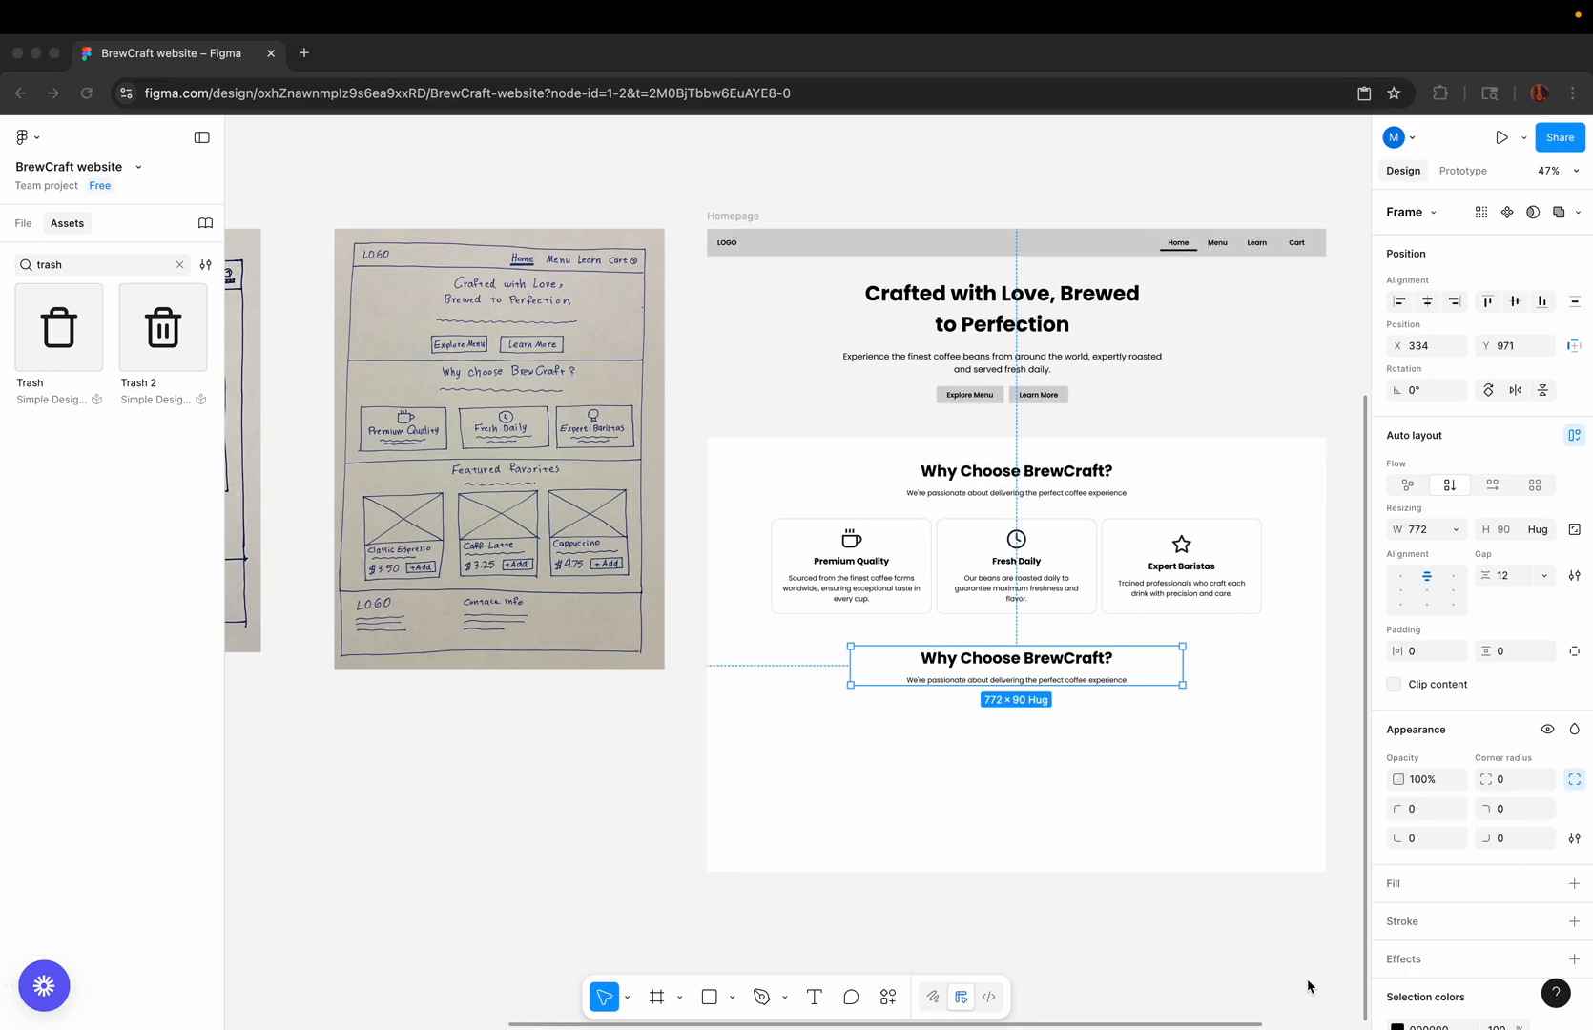
{"action": "left_click", "coordinate": [1031, 658]}
{"action": "double_click", "coordinate": [1032, 658]}
{"action": "right_click", "coordinate": [1034, 658]}
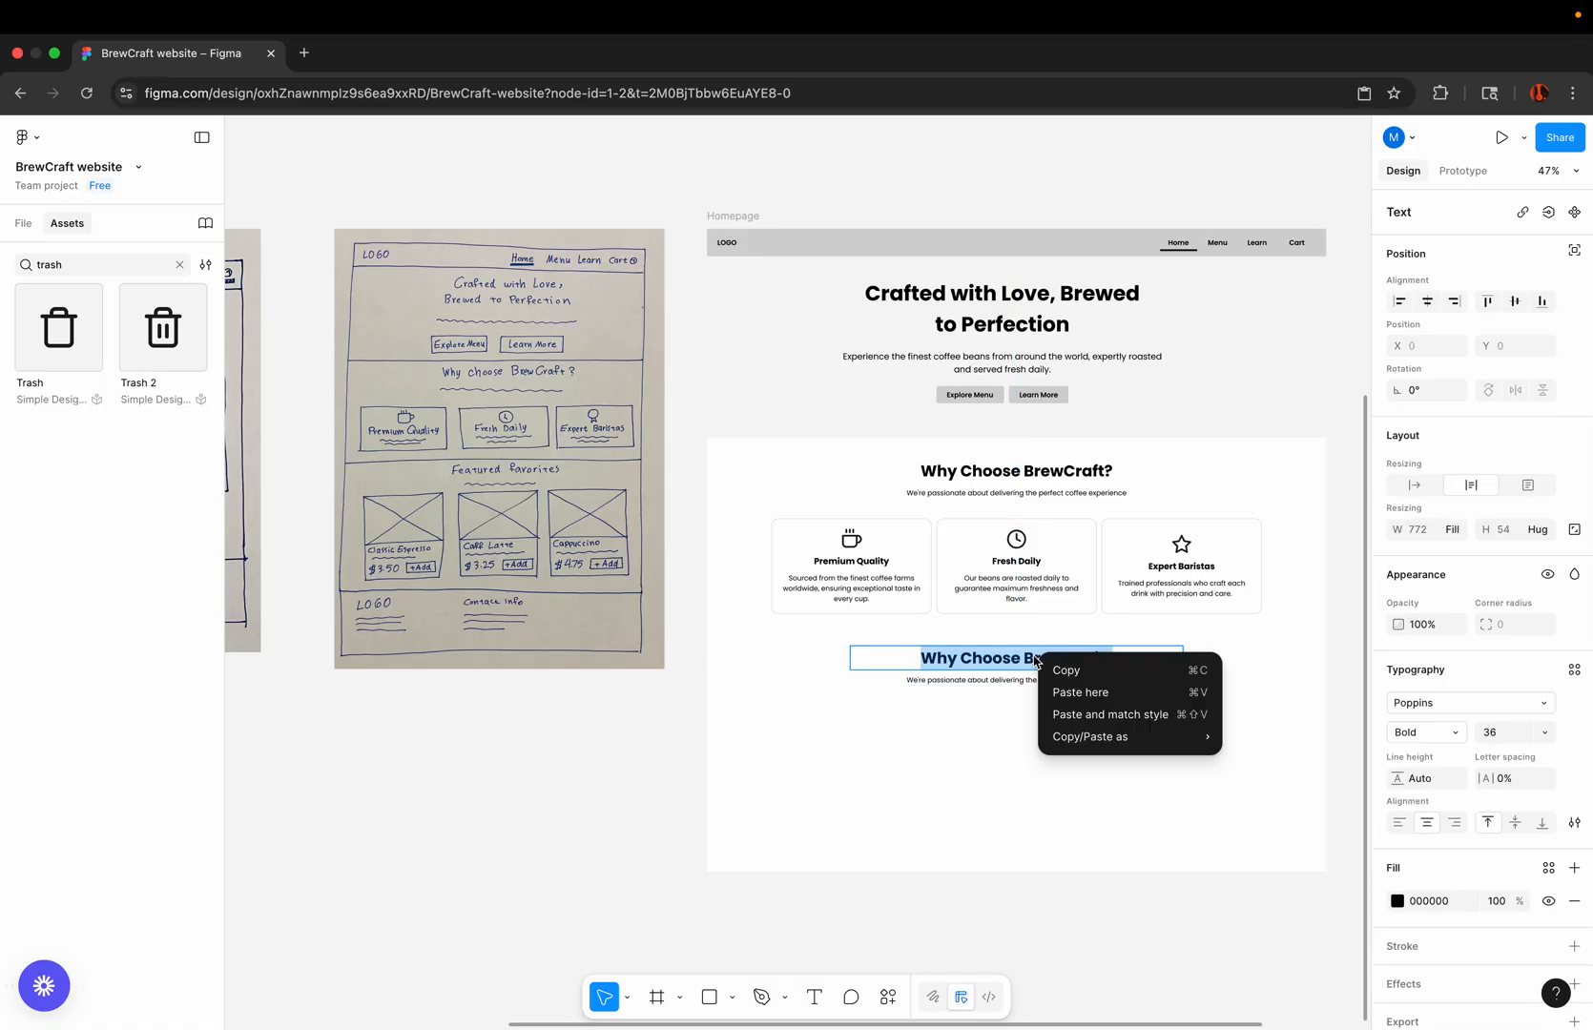
{"action": "left_click", "coordinate": [1077, 714]}
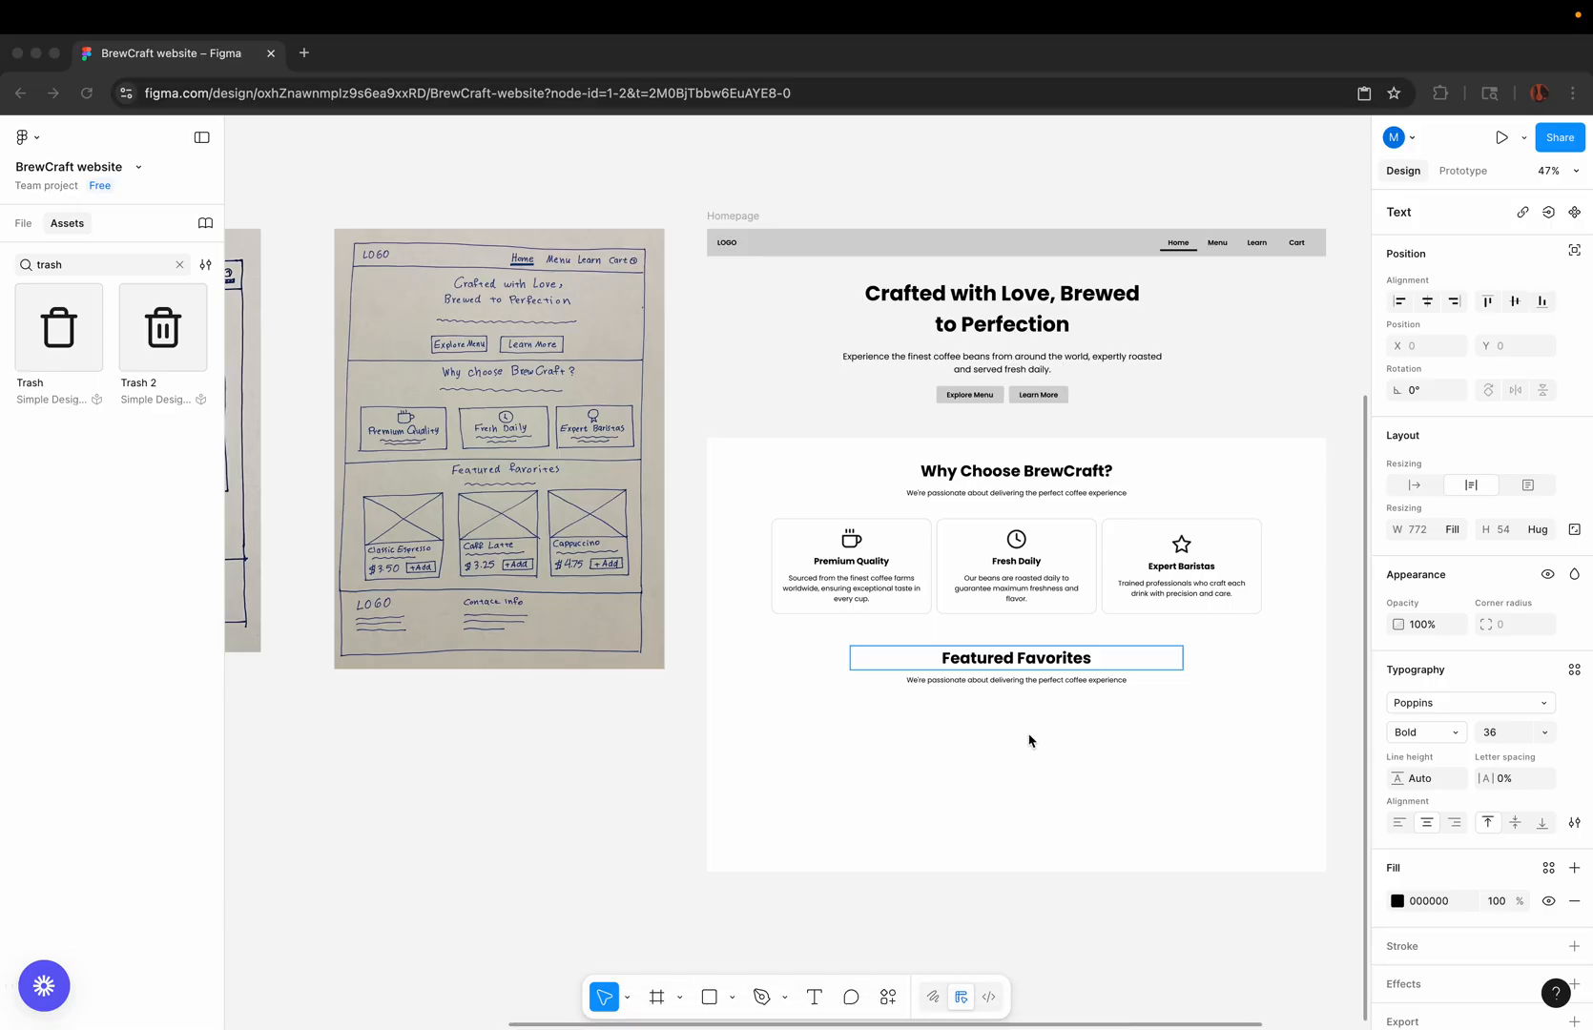
Step: Replace the subheading under "Featured Favorites" with "Discover our most popular coffee selections", matching the existing text style
{"action": "scroll", "coordinate": [1085, 659], "scroll_direction": "up", "scroll_amount": 5}
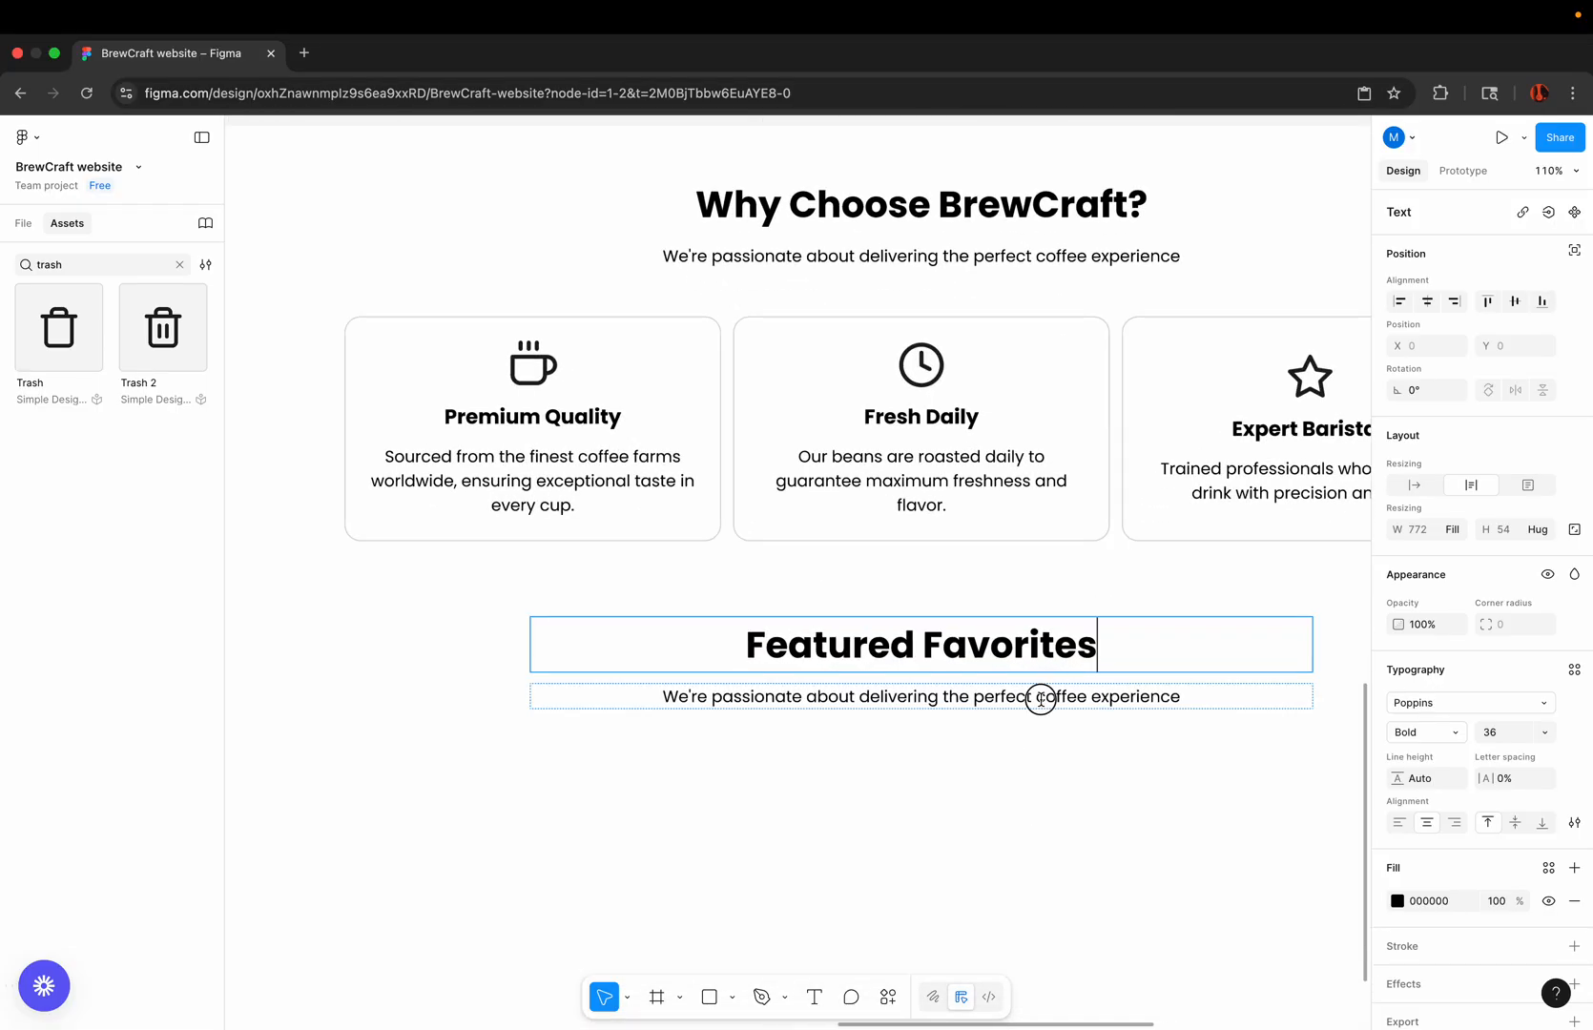
{"action": "double_click", "coordinate": [1041, 699]}
{"action": "right_click", "coordinate": [1040, 700]}
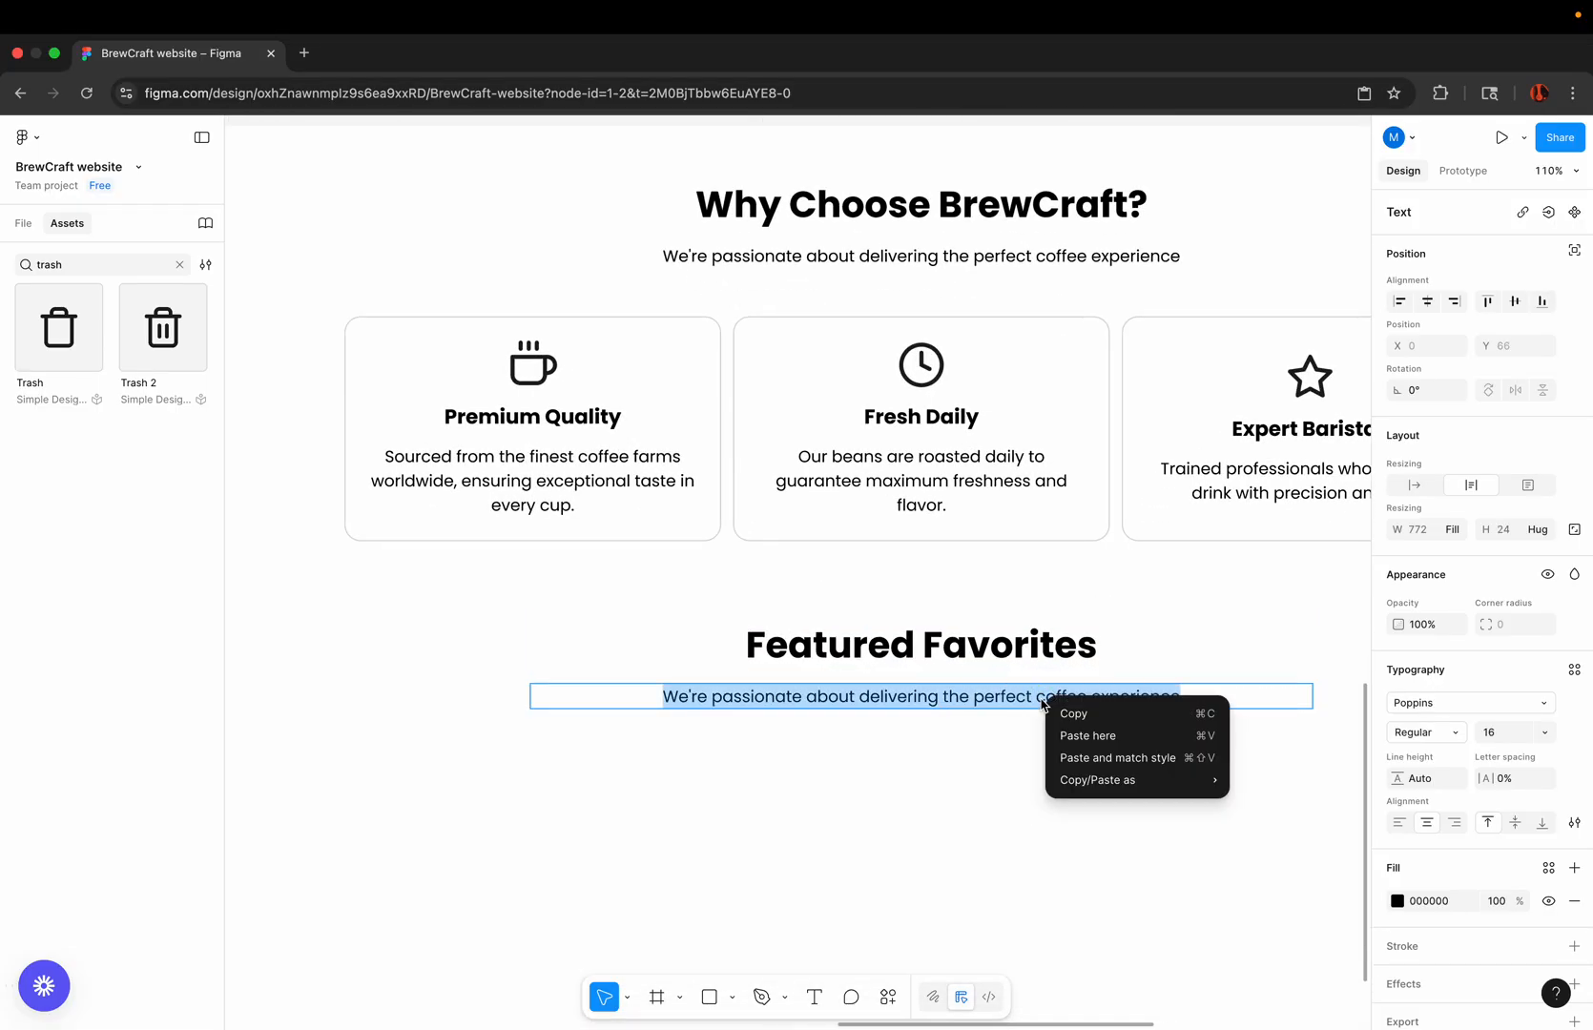
{"action": "left_click", "coordinate": [1078, 757]}
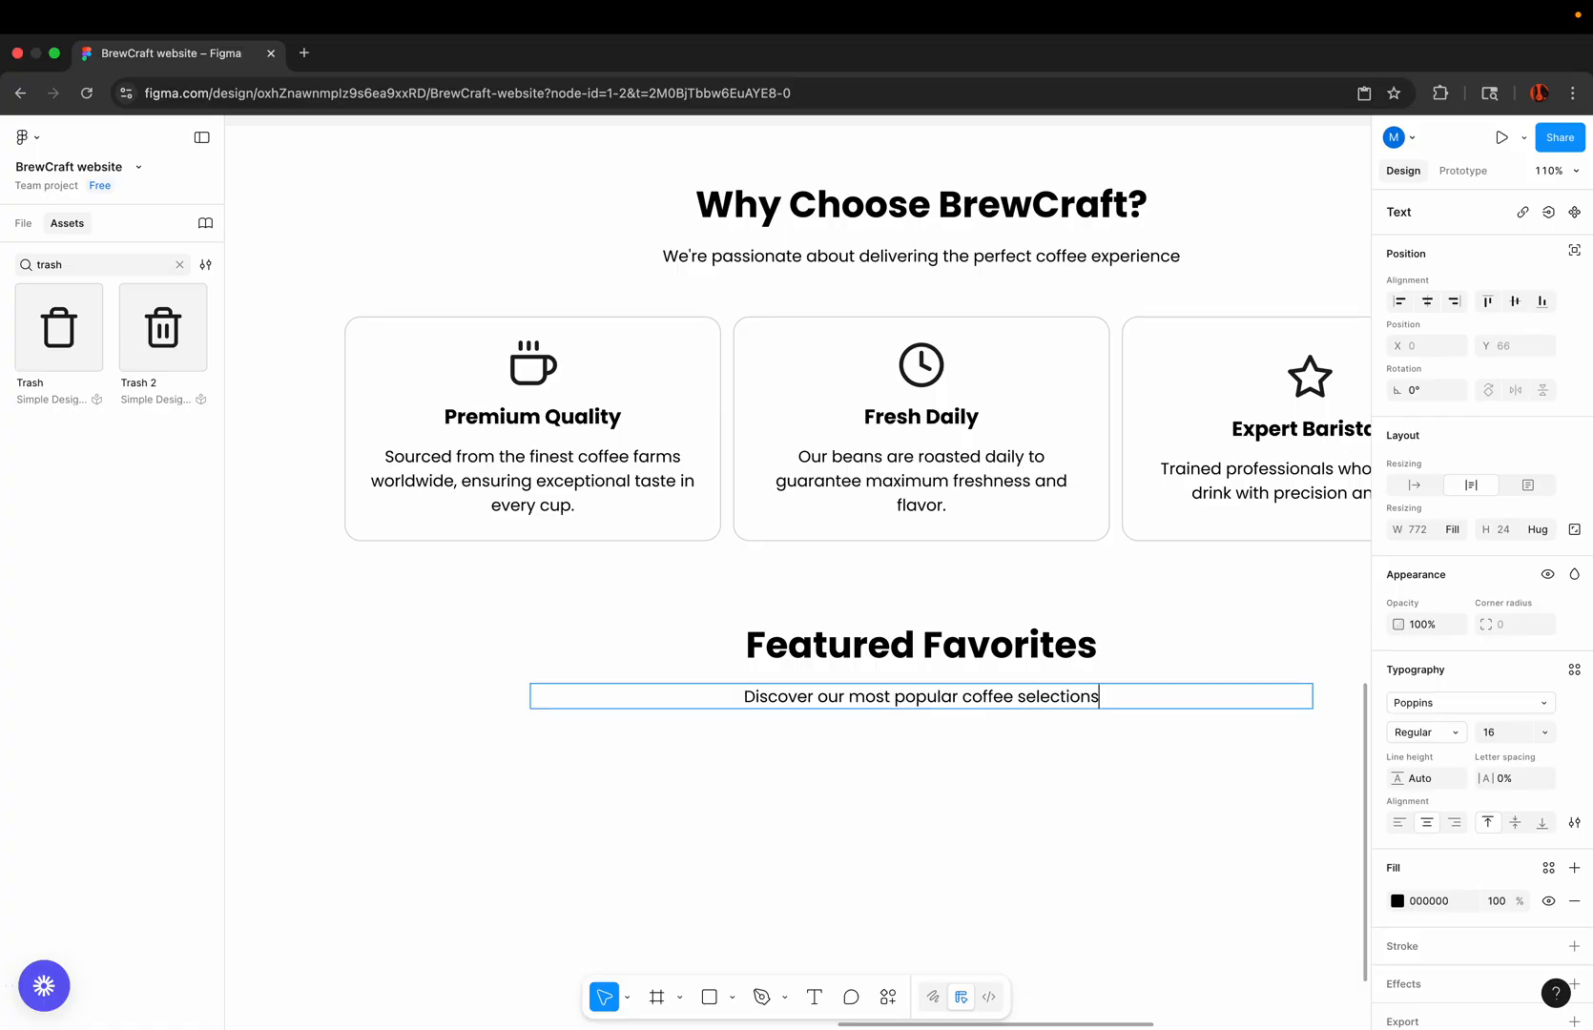
{"action": "scroll", "coordinate": [1071, 756], "scroll_direction": "down", "scroll_amount": 5}
{"action": "left_click", "coordinate": [711, 791]}
{"action": "scroll", "coordinate": [710, 790], "scroll_direction": "down", "scroll_amount": 2}
{"action": "scroll", "coordinate": [710, 791], "scroll_direction": "right", "scroll_amount": 2}
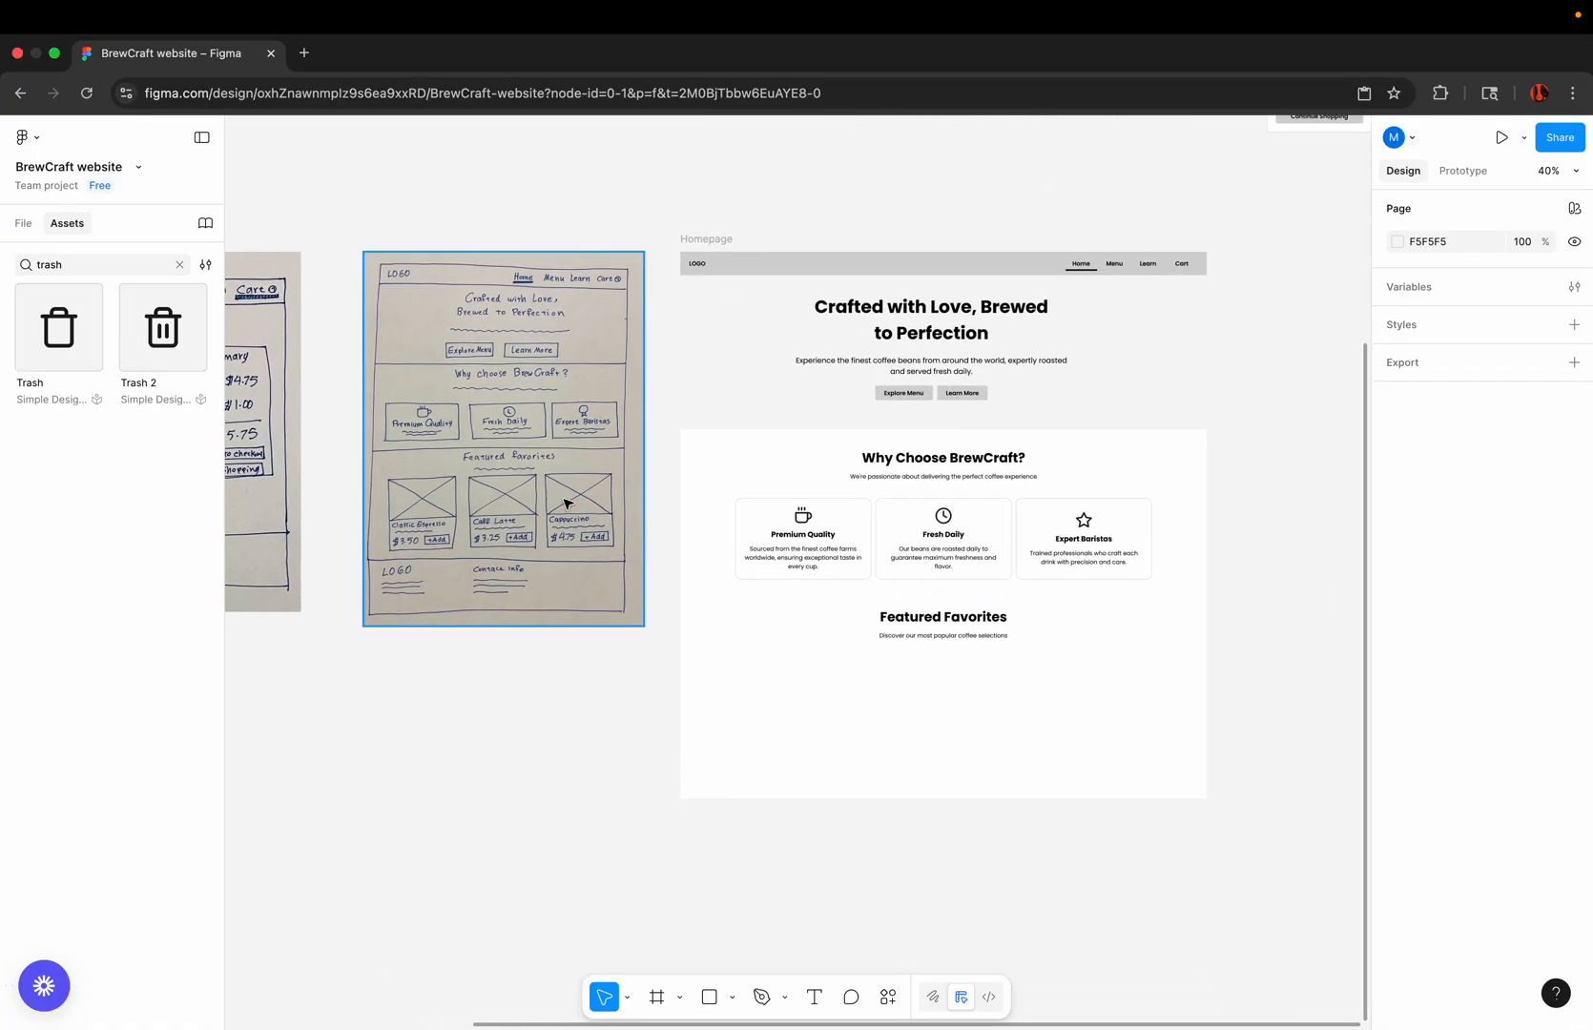
Step: Place a copy of the Product Card component beneath the "Featured Favorites" subheading at X 130, Y 1111
{"action": "scroll", "coordinate": [558, 503], "scroll_direction": "up", "scroll_amount": 5}
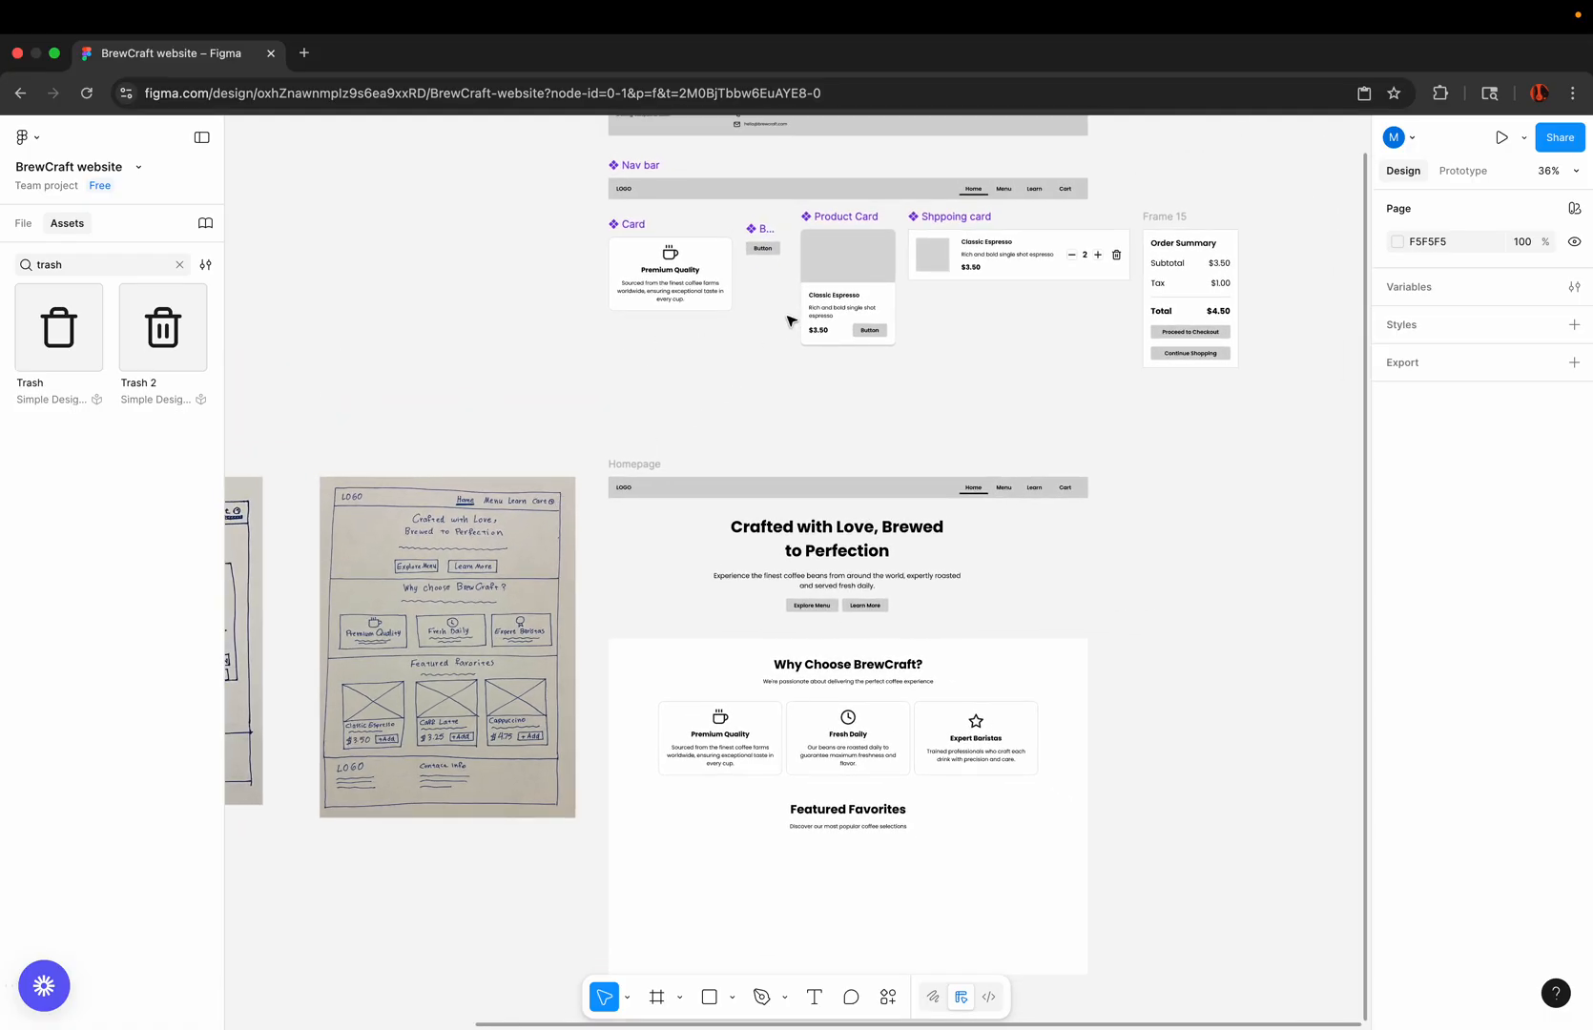
{"action": "scroll", "coordinate": [870, 251], "scroll_direction": "up", "scroll_amount": 5}
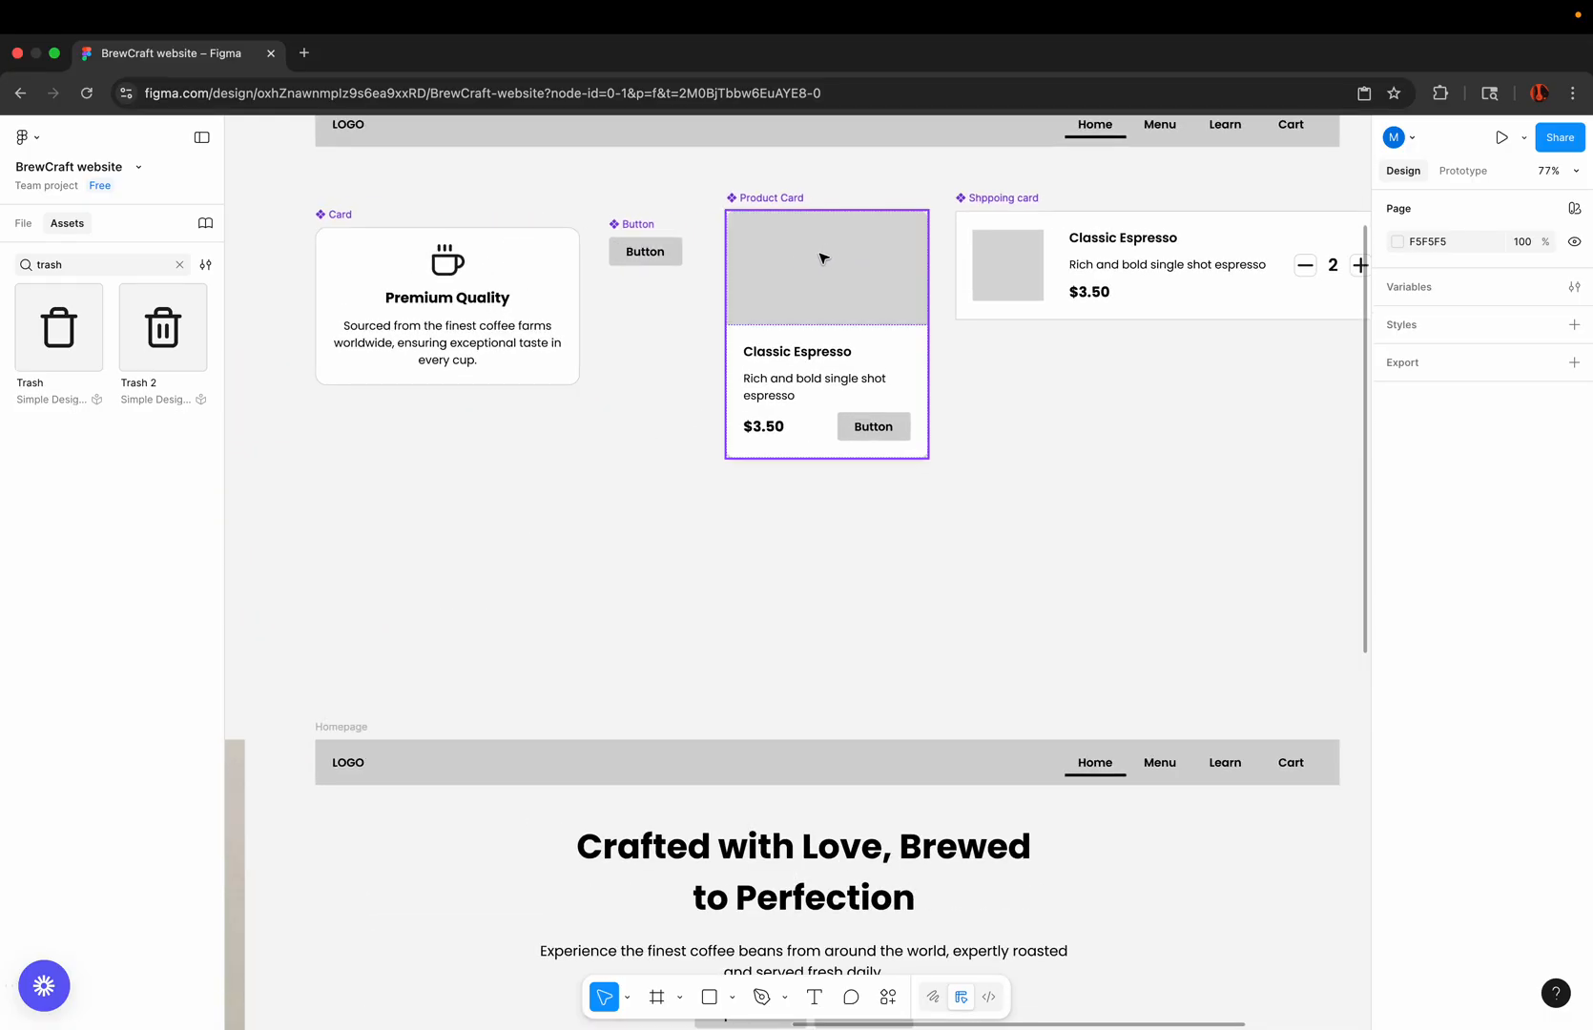
{"action": "left_click", "coordinate": [822, 257]}
{"action": "scroll", "coordinate": [818, 258], "scroll_direction": "down", "scroll_amount": 5}
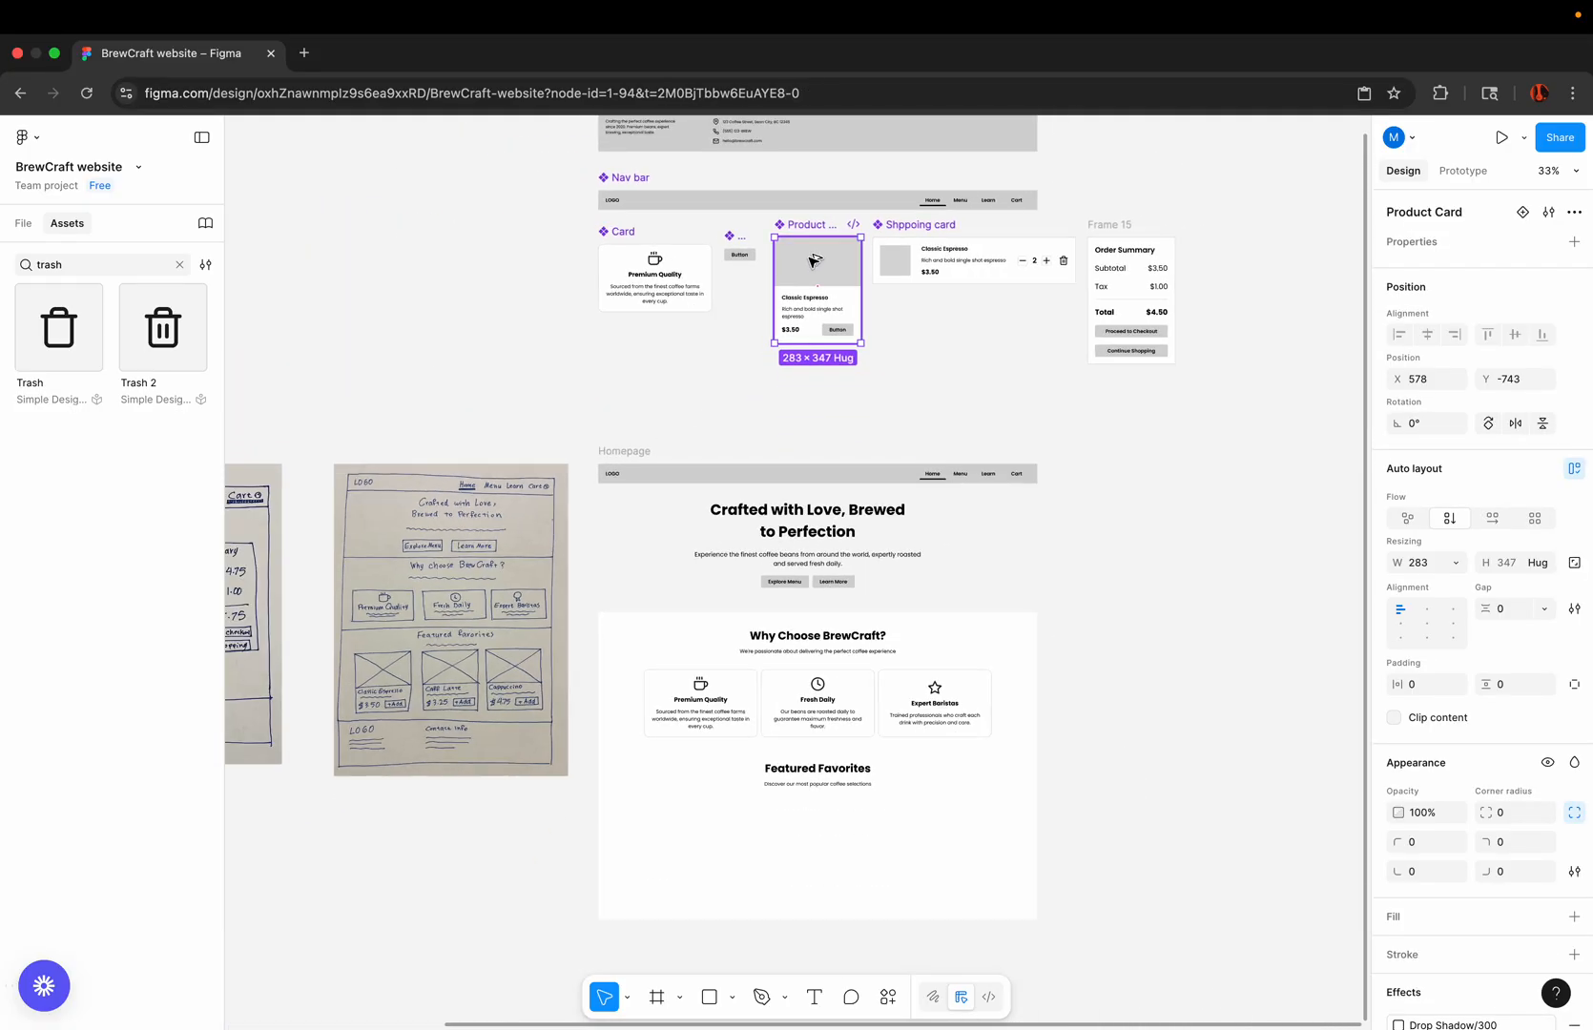
{"action": "left_click_drag", "start_coordinate": [813, 260], "coordinate": [673, 822]}
{"action": "scroll", "coordinate": [674, 823], "scroll_direction": "up", "scroll_amount": 5}
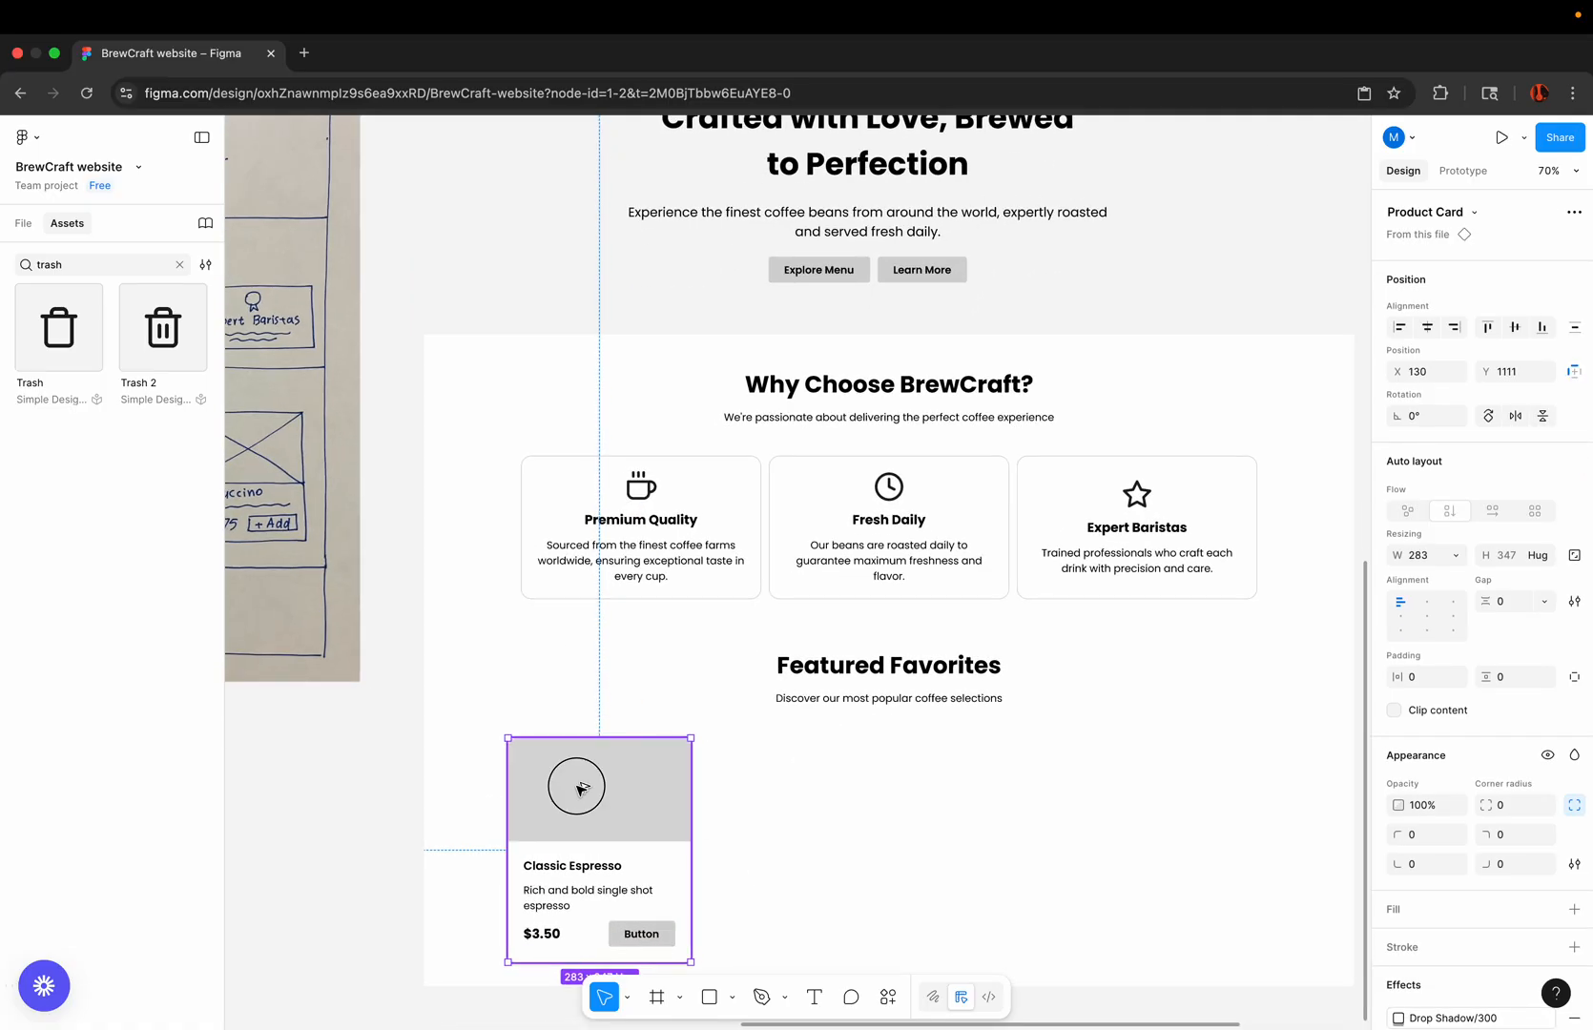
Step: Duplicate the product card twice to form a row of three, with the third card at X 764, Y 1111
{"action": "left_click_drag", "start_coordinate": [579, 788], "coordinate": [965, 780]}
{"action": "scroll", "coordinate": [965, 779], "scroll_direction": "down", "scroll_amount": 5}
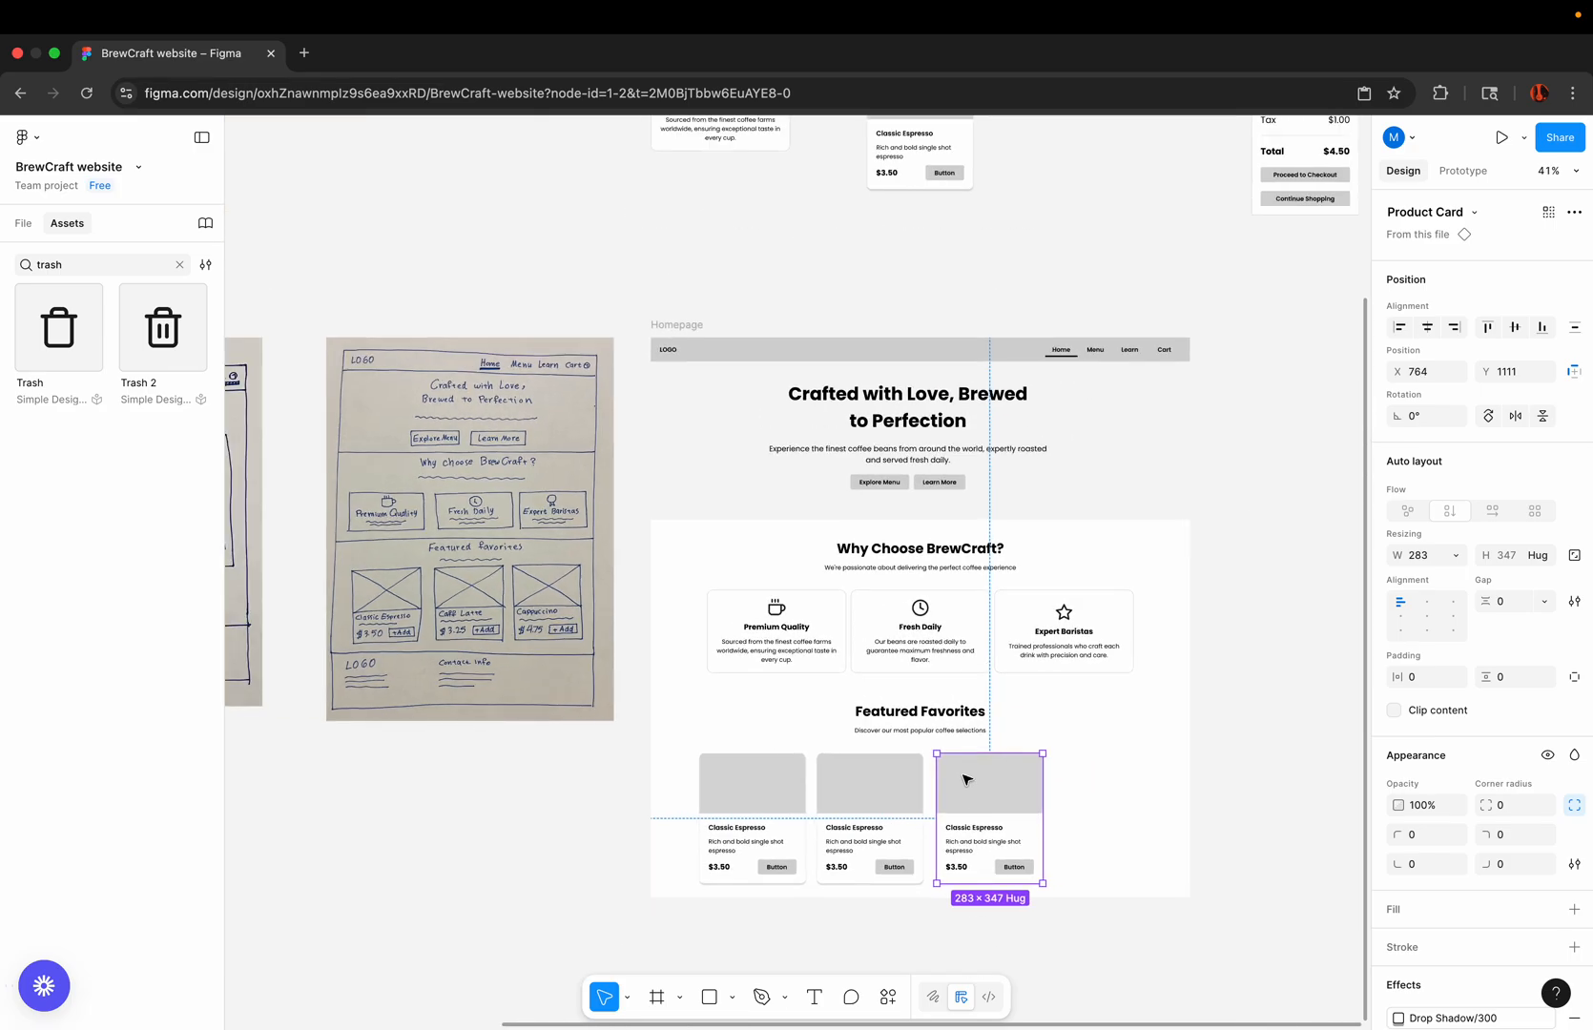
{"action": "left_click", "coordinate": [1080, 924]}
{"action": "scroll", "coordinate": [1095, 852], "scroll_direction": "up", "scroll_amount": 2}
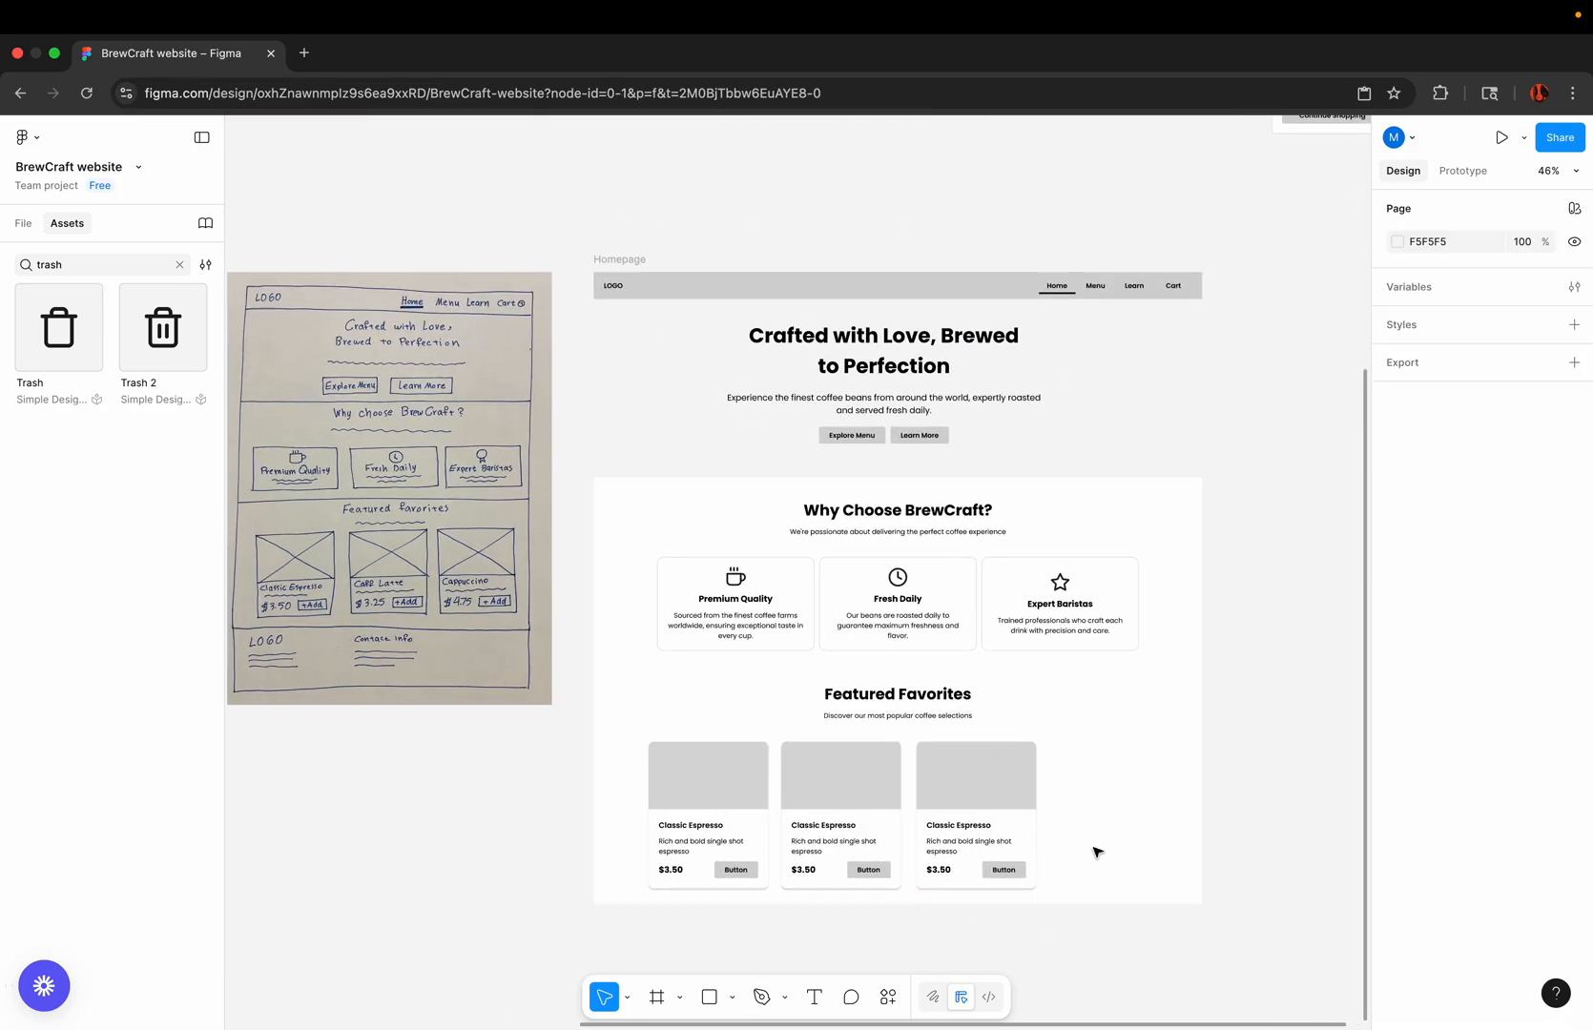
Step: Add a fourth product card at the end of the row and reposition the row beneath the "Featured Favorites" heading
{"action": "left_click", "coordinate": [704, 800]}
{"action": "left_click", "coordinate": [854, 771], "text": "shift"}
{"action": "left_click", "coordinate": [1006, 771], "text": "shift"}
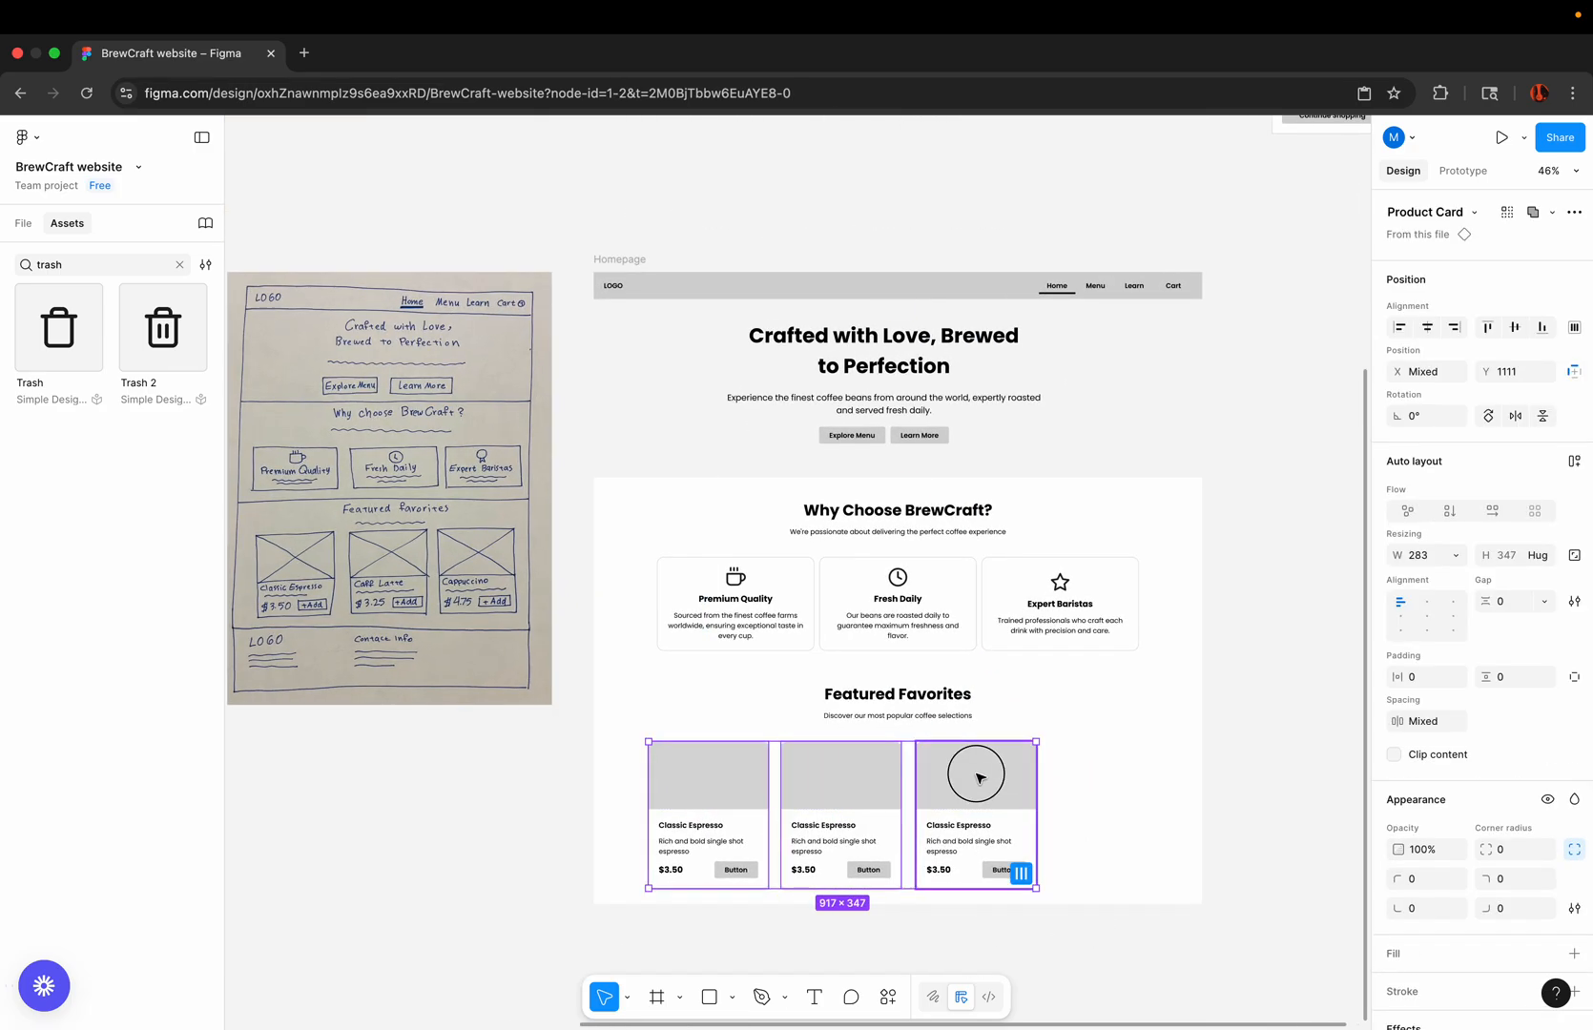
{"action": "left_click_drag", "start_coordinate": [980, 778], "coordinate": [1095, 761]}
{"action": "left_click", "coordinate": [1027, 896]}
{"action": "left_click", "coordinate": [974, 755]}
{"action": "left_click", "coordinate": [1003, 935]}
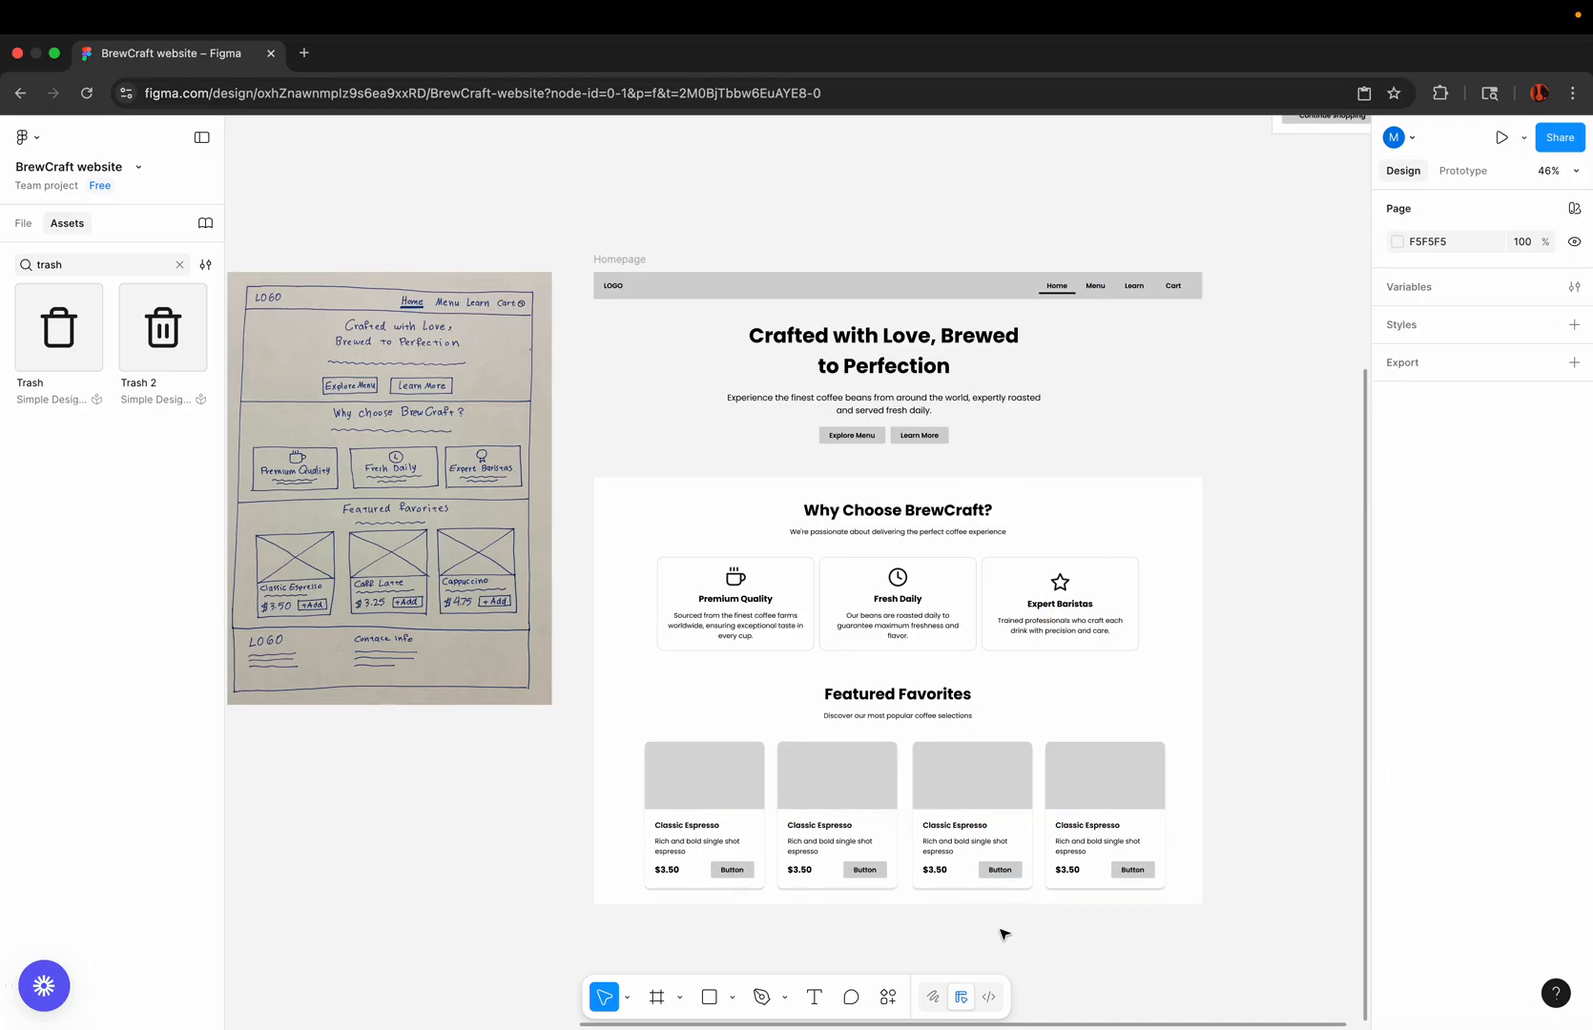
Step: Replace the second product card's title with "Caffe Latte", keeping the existing text style
{"action": "scroll", "coordinate": [695, 865], "scroll_direction": "up", "scroll_amount": 5}
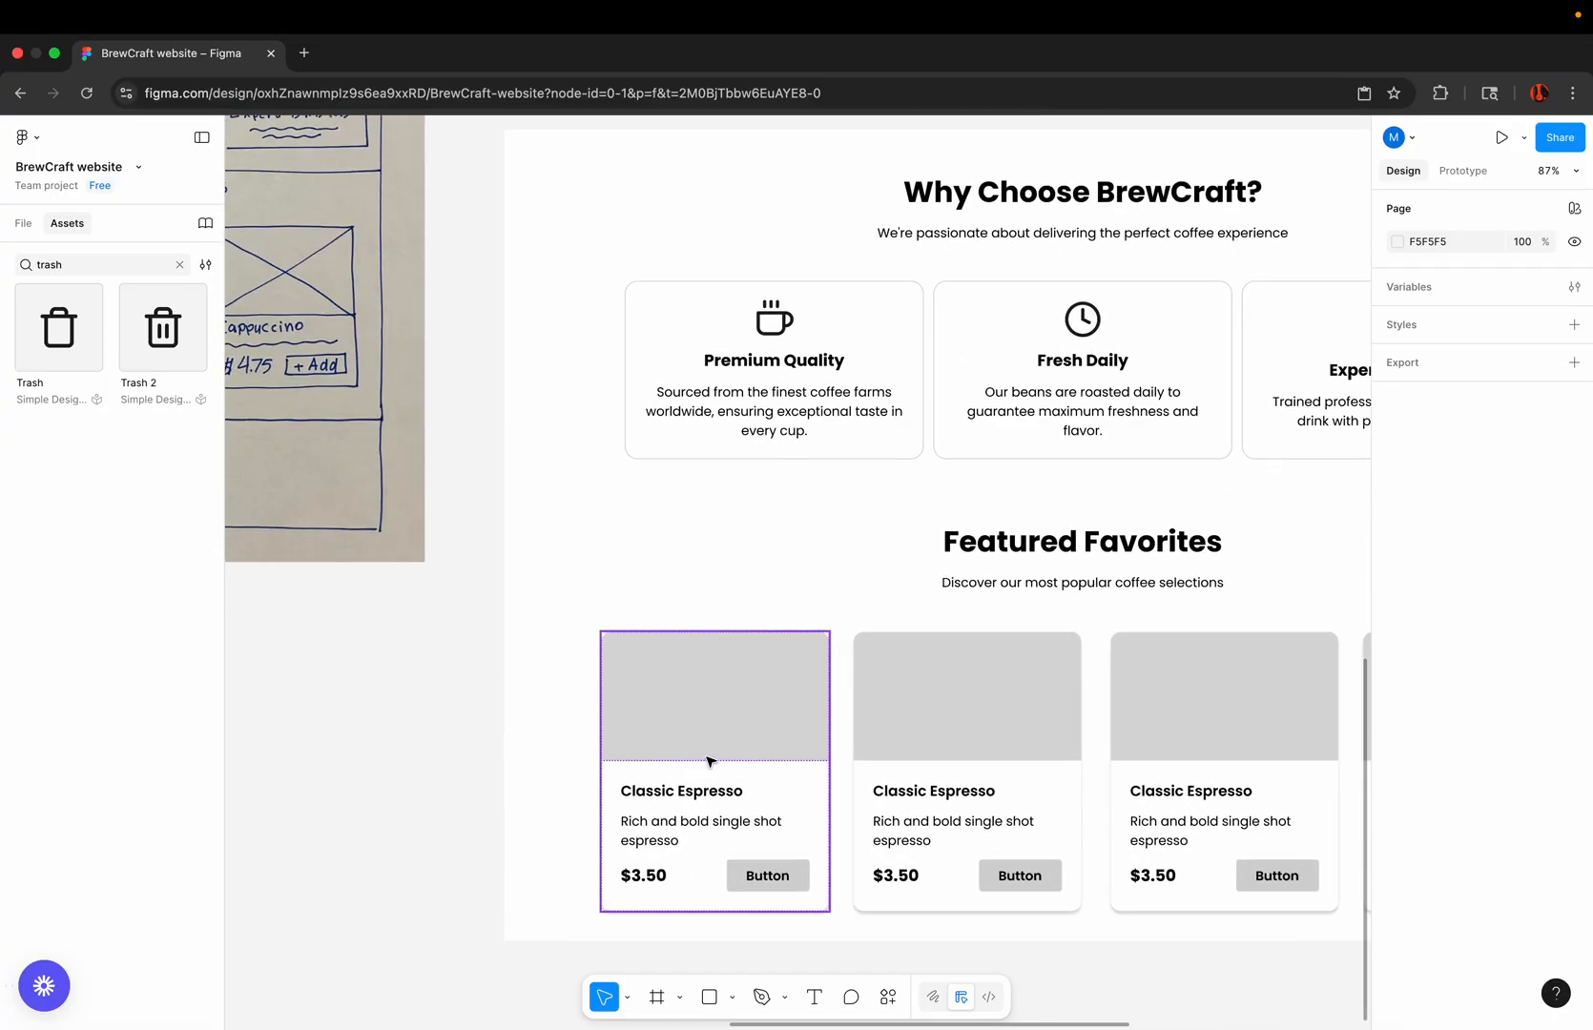
{"action": "scroll", "coordinate": [708, 761], "scroll_direction": "down", "scroll_amount": 4}
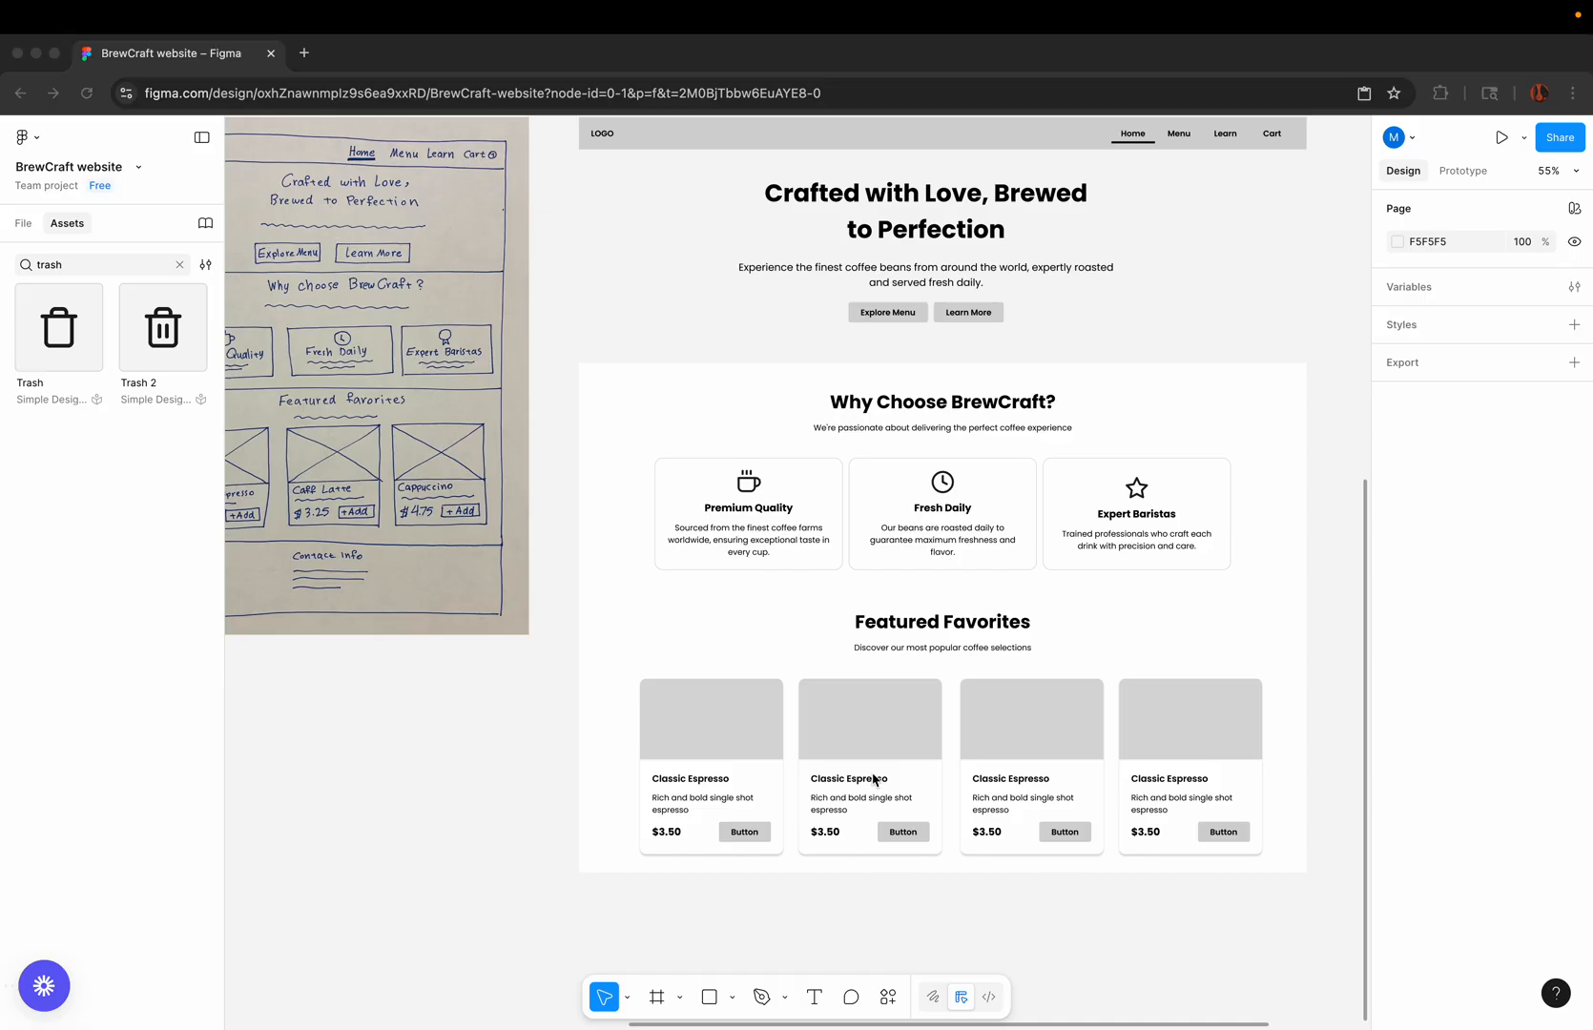
{"action": "scroll", "coordinate": [873, 780], "scroll_direction": "up", "scroll_amount": 6}
{"action": "double_click", "coordinate": [831, 788]}
{"action": "double_click", "coordinate": [831, 788]}
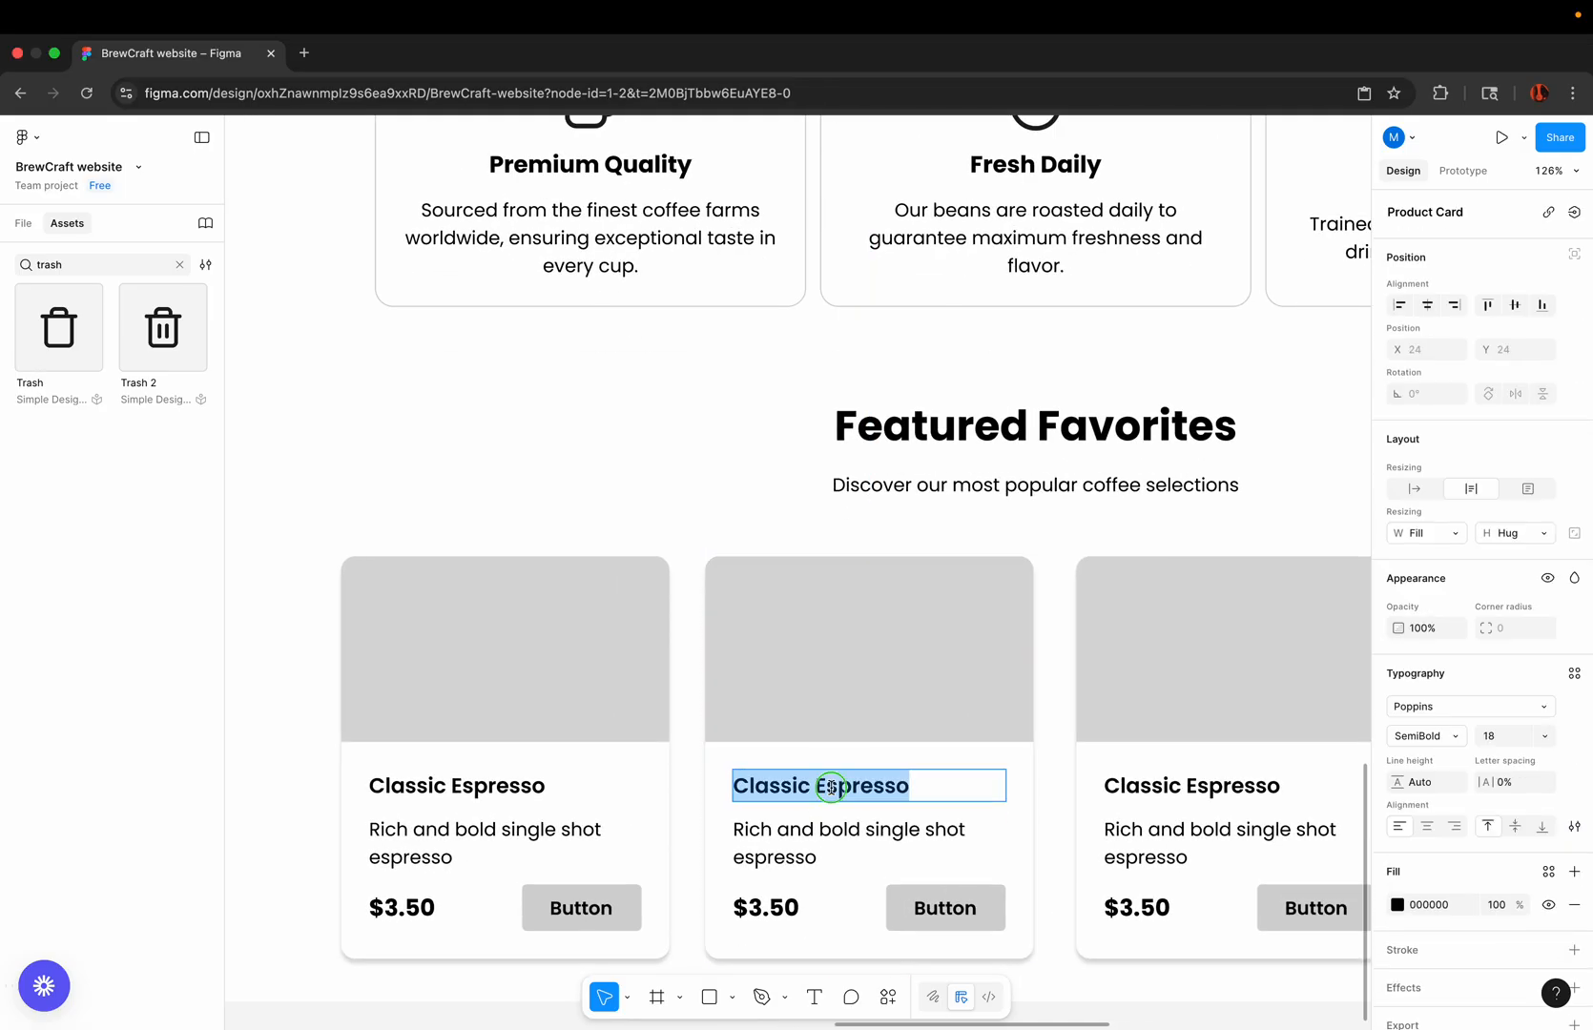
{"action": "right_click", "coordinate": [832, 787]}
{"action": "left_click", "coordinate": [878, 823]}
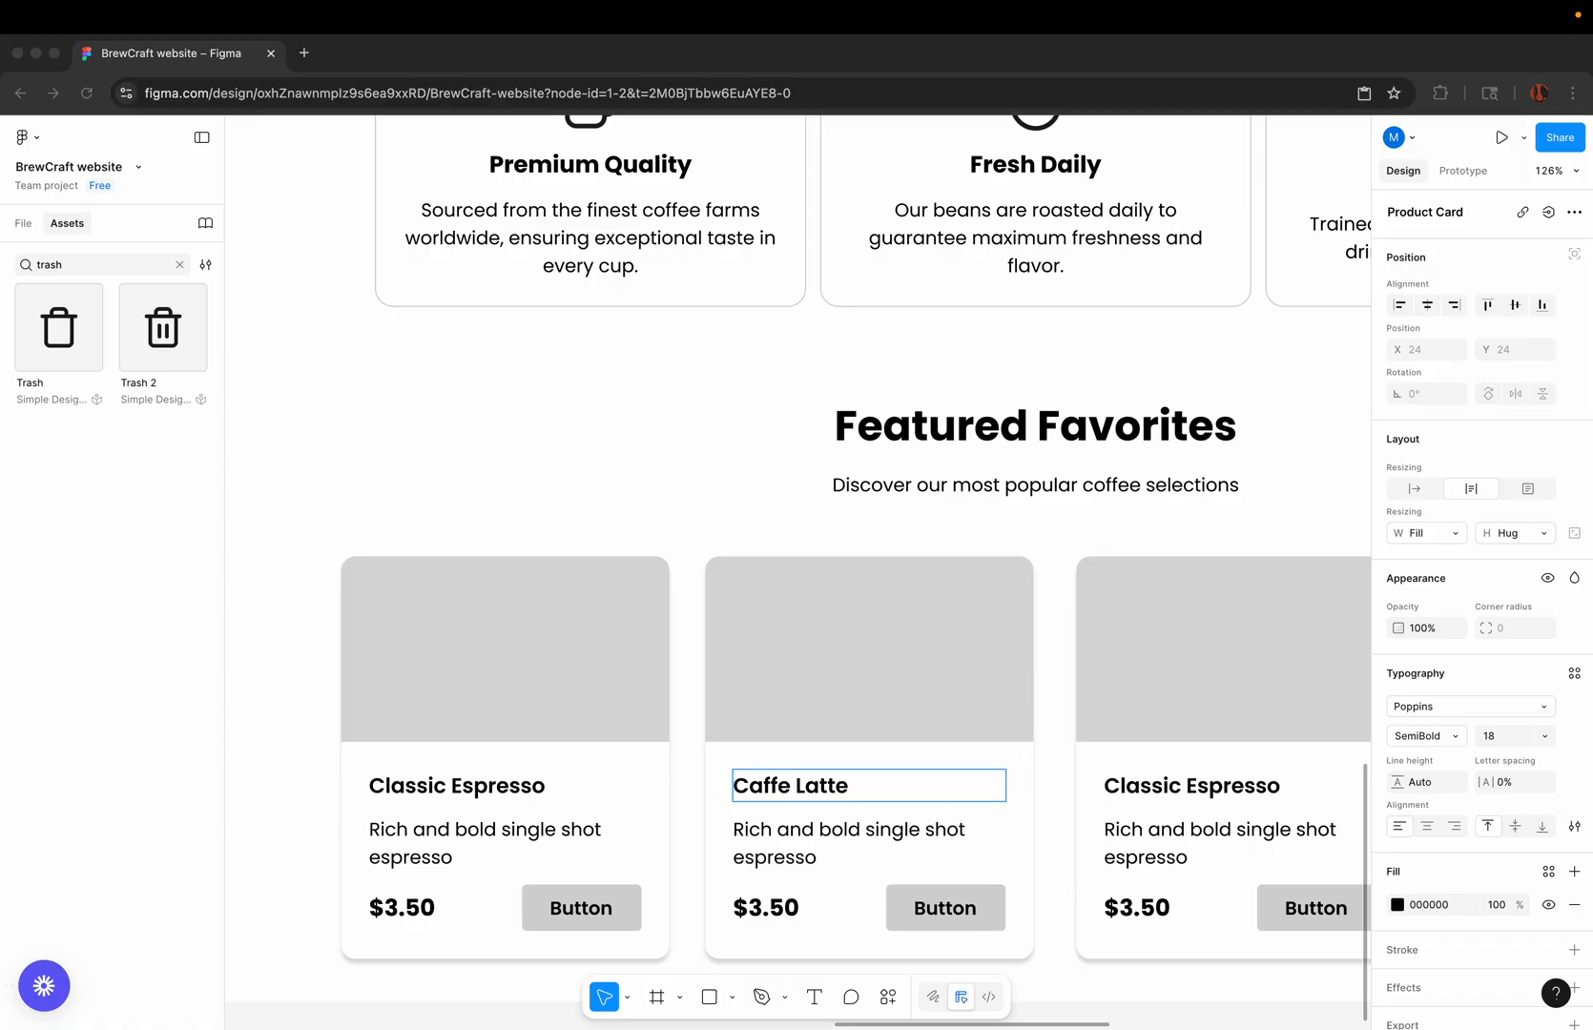
Step: Replace the second product card's description with "Smooth espresso with steamed milk and light foam"
{"action": "double_click", "coordinate": [814, 835]}
{"action": "key", "text": "super+v"}
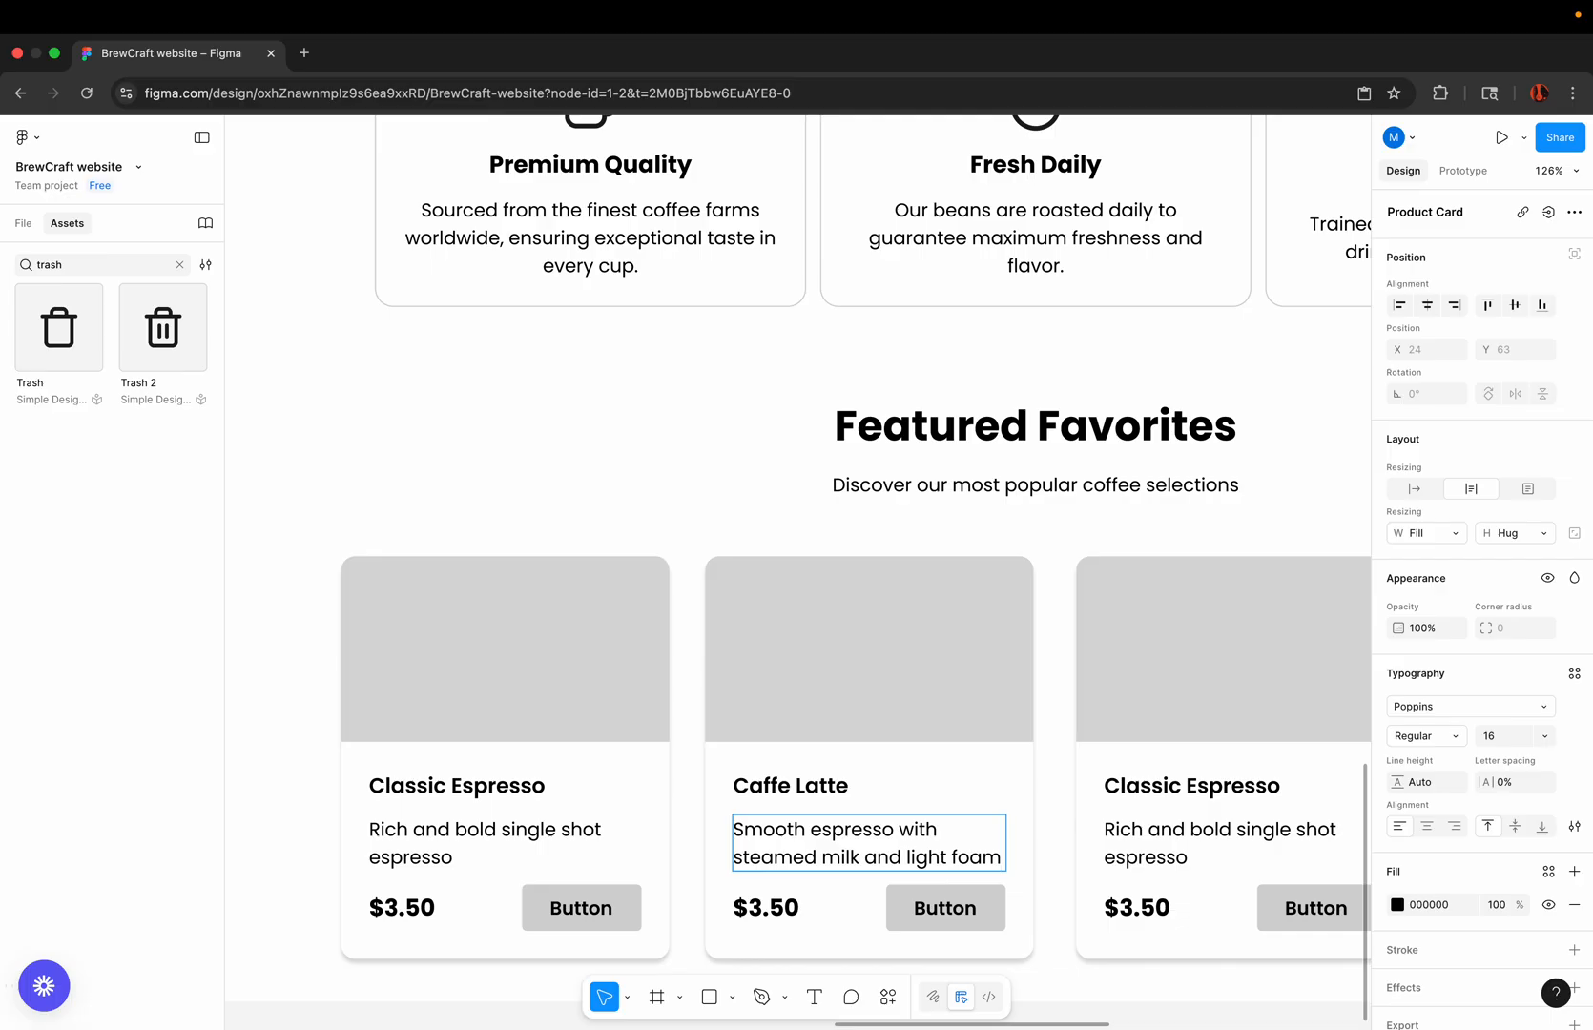
{"action": "scroll", "coordinate": [808, 828], "scroll_direction": "down", "scroll_amount": 5}
{"action": "left_click", "coordinate": [1039, 938]}
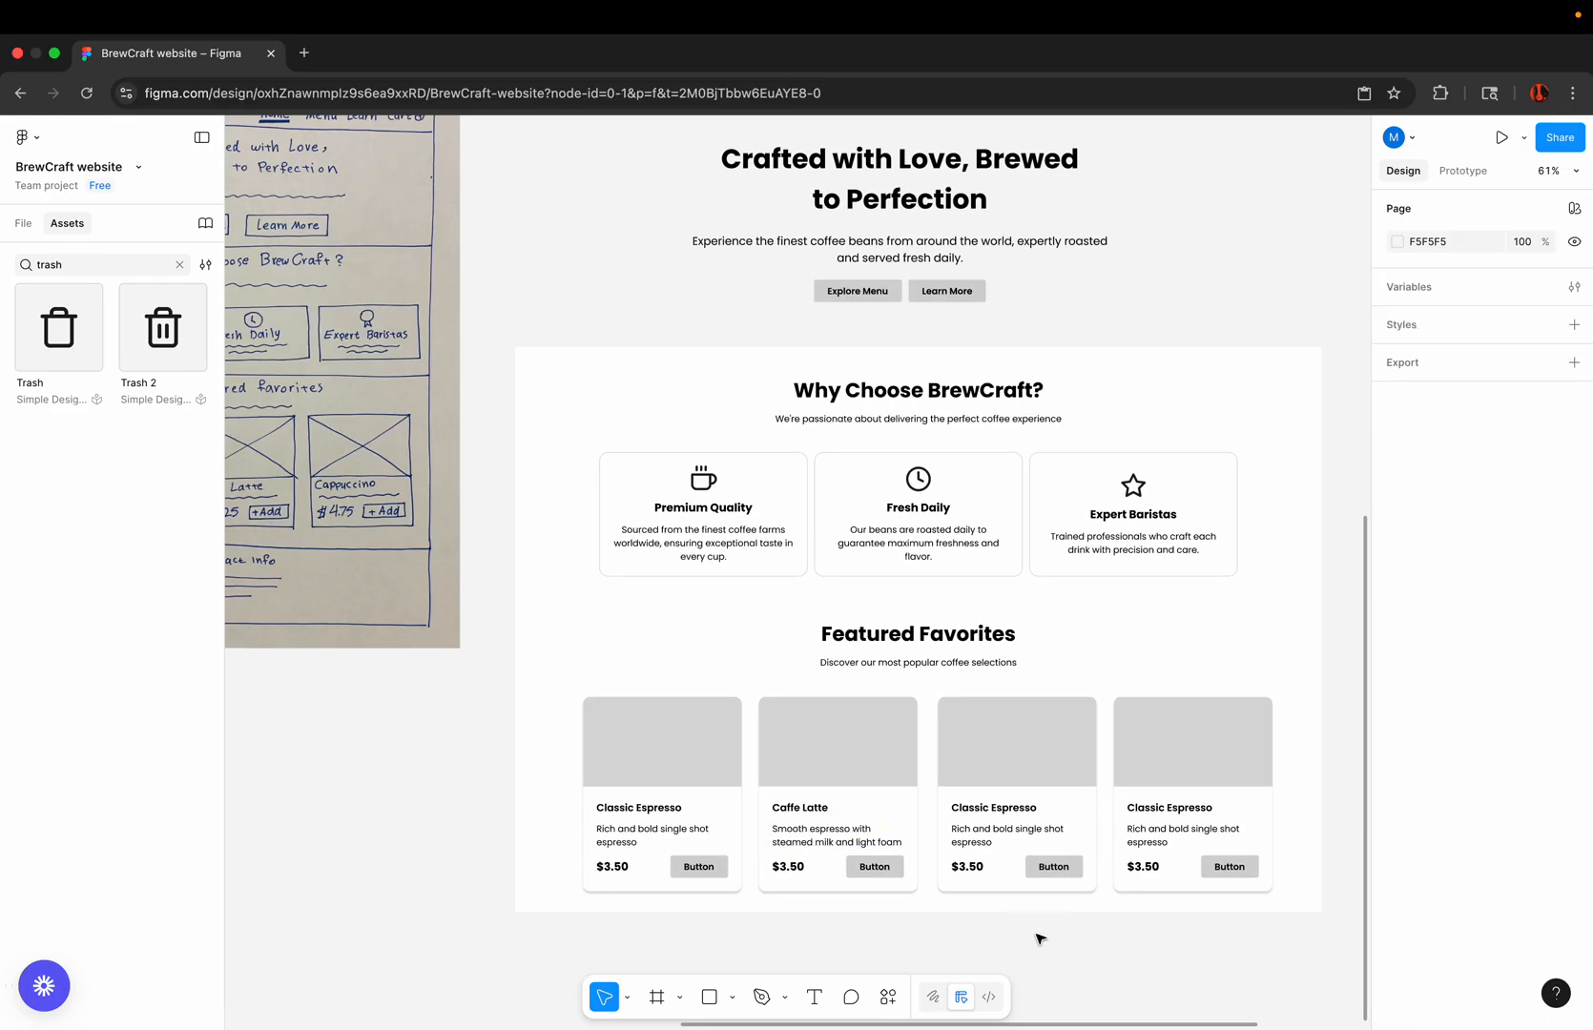
Step: Replace the third product card's title with "Cappuccino", matching the existing text style
{"action": "scroll", "coordinate": [1039, 938], "scroll_direction": "right", "scroll_amount": 2}
{"action": "scroll", "coordinate": [1040, 920], "scroll_direction": "down", "scroll_amount": 1}
{"action": "key", "text": "super+Tab"}
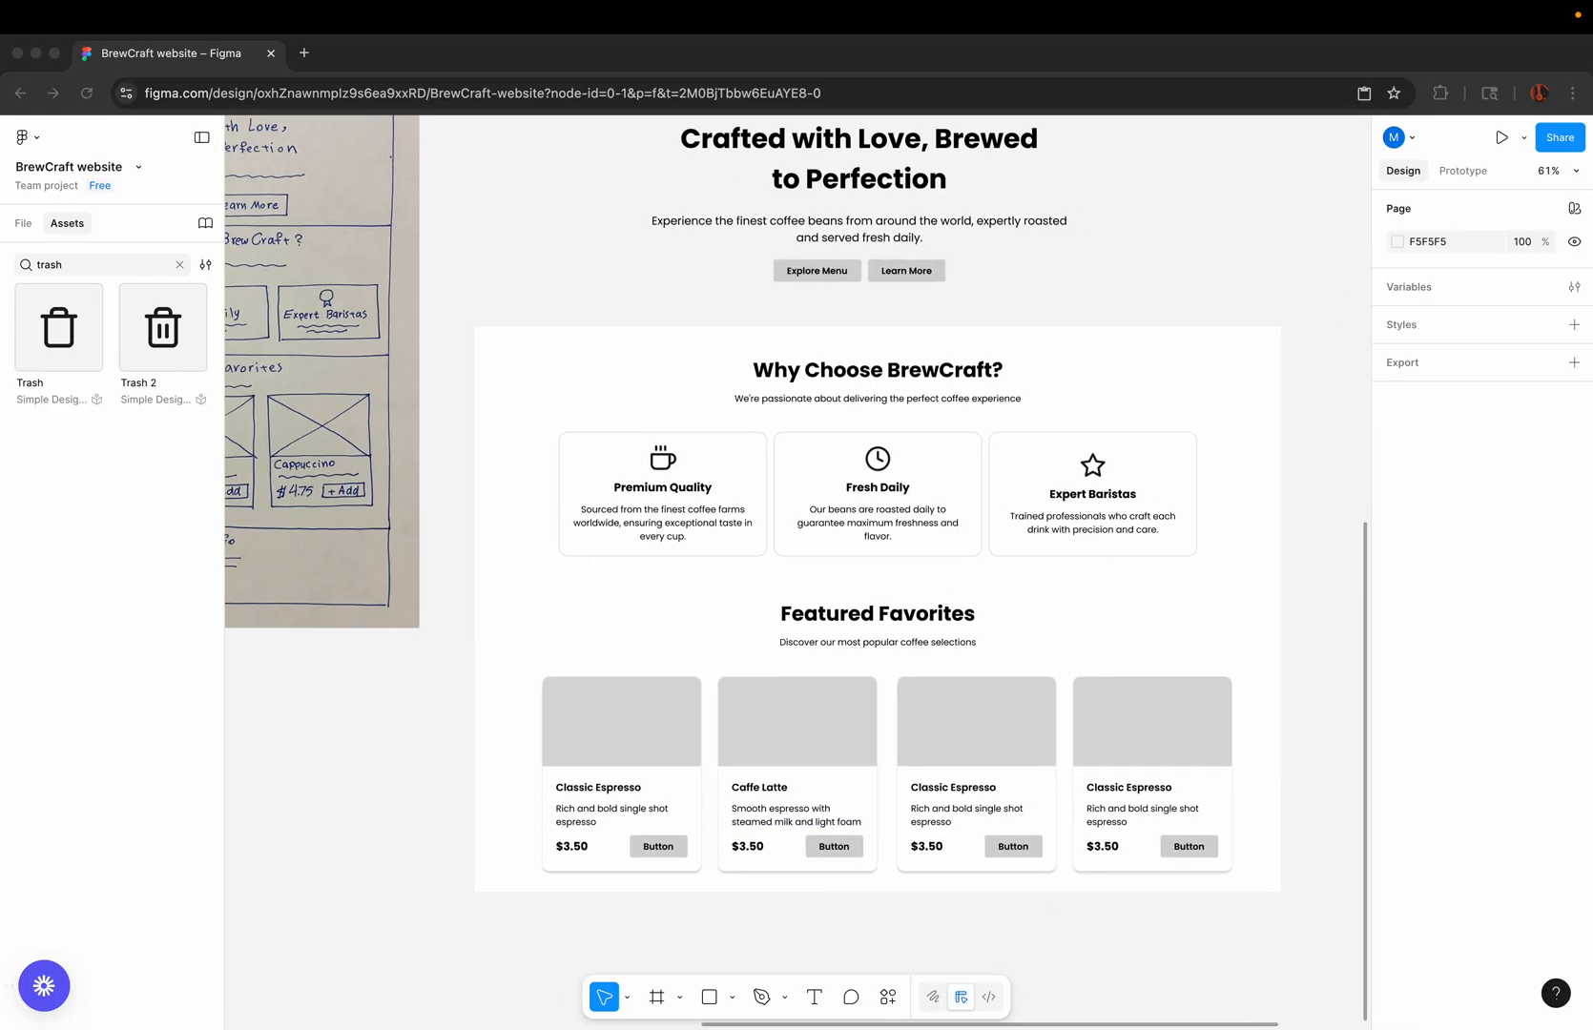
{"action": "double_click", "coordinate": [950, 789]}
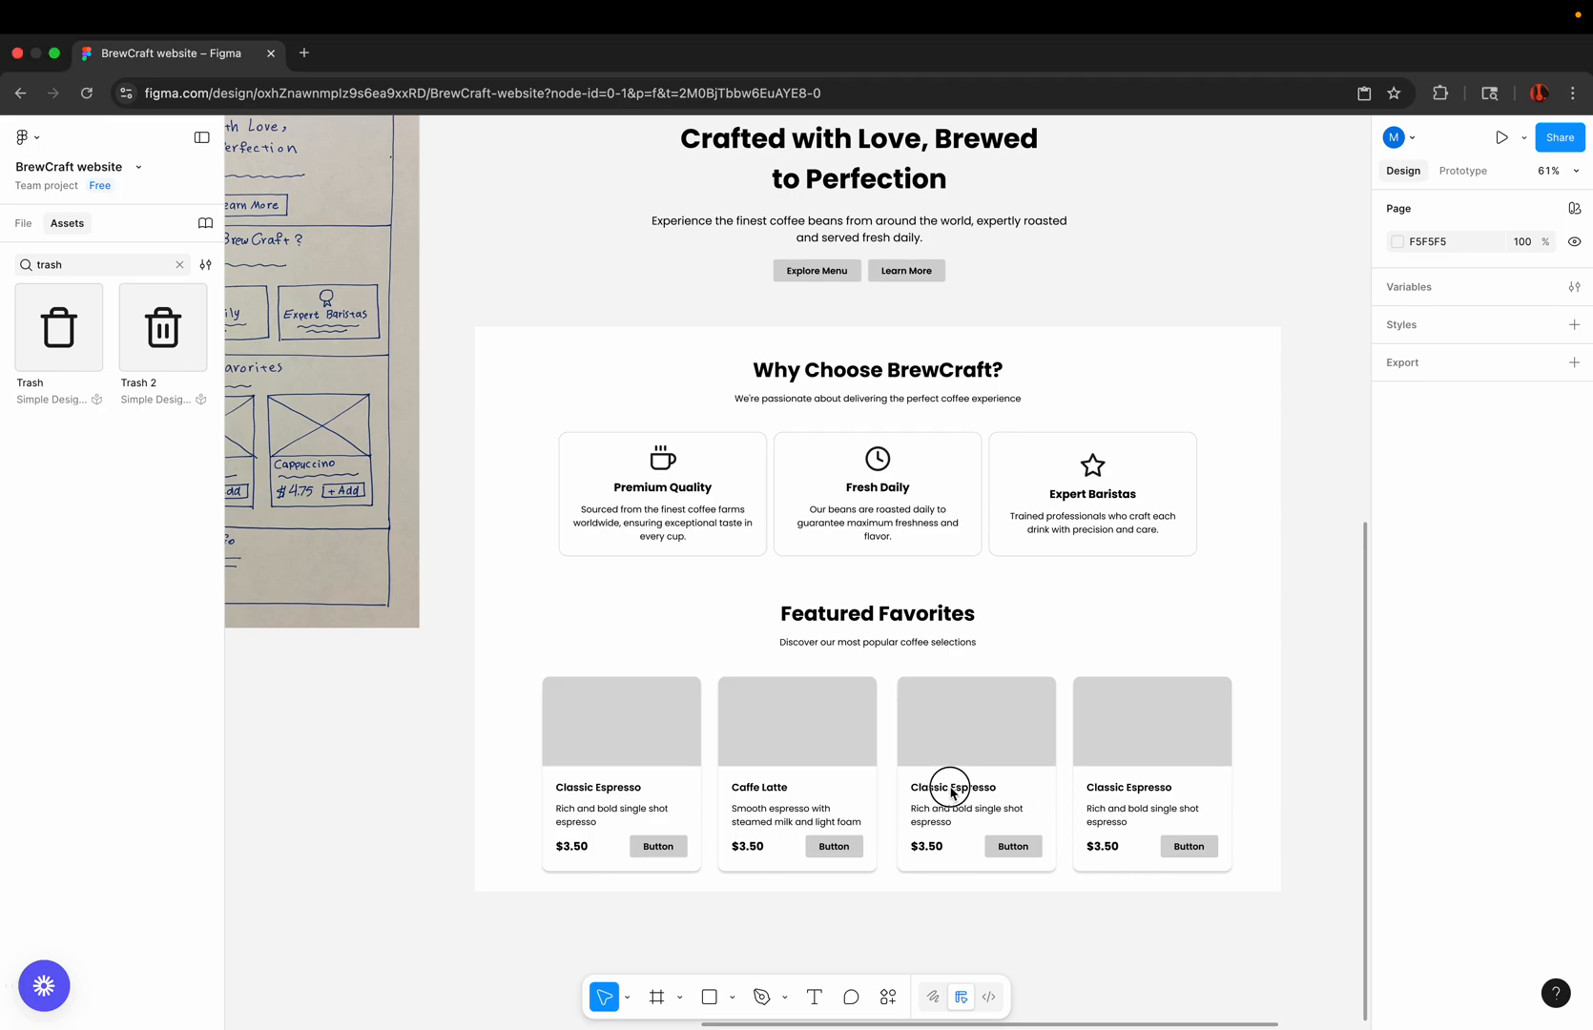
{"action": "right_click", "coordinate": [952, 790]}
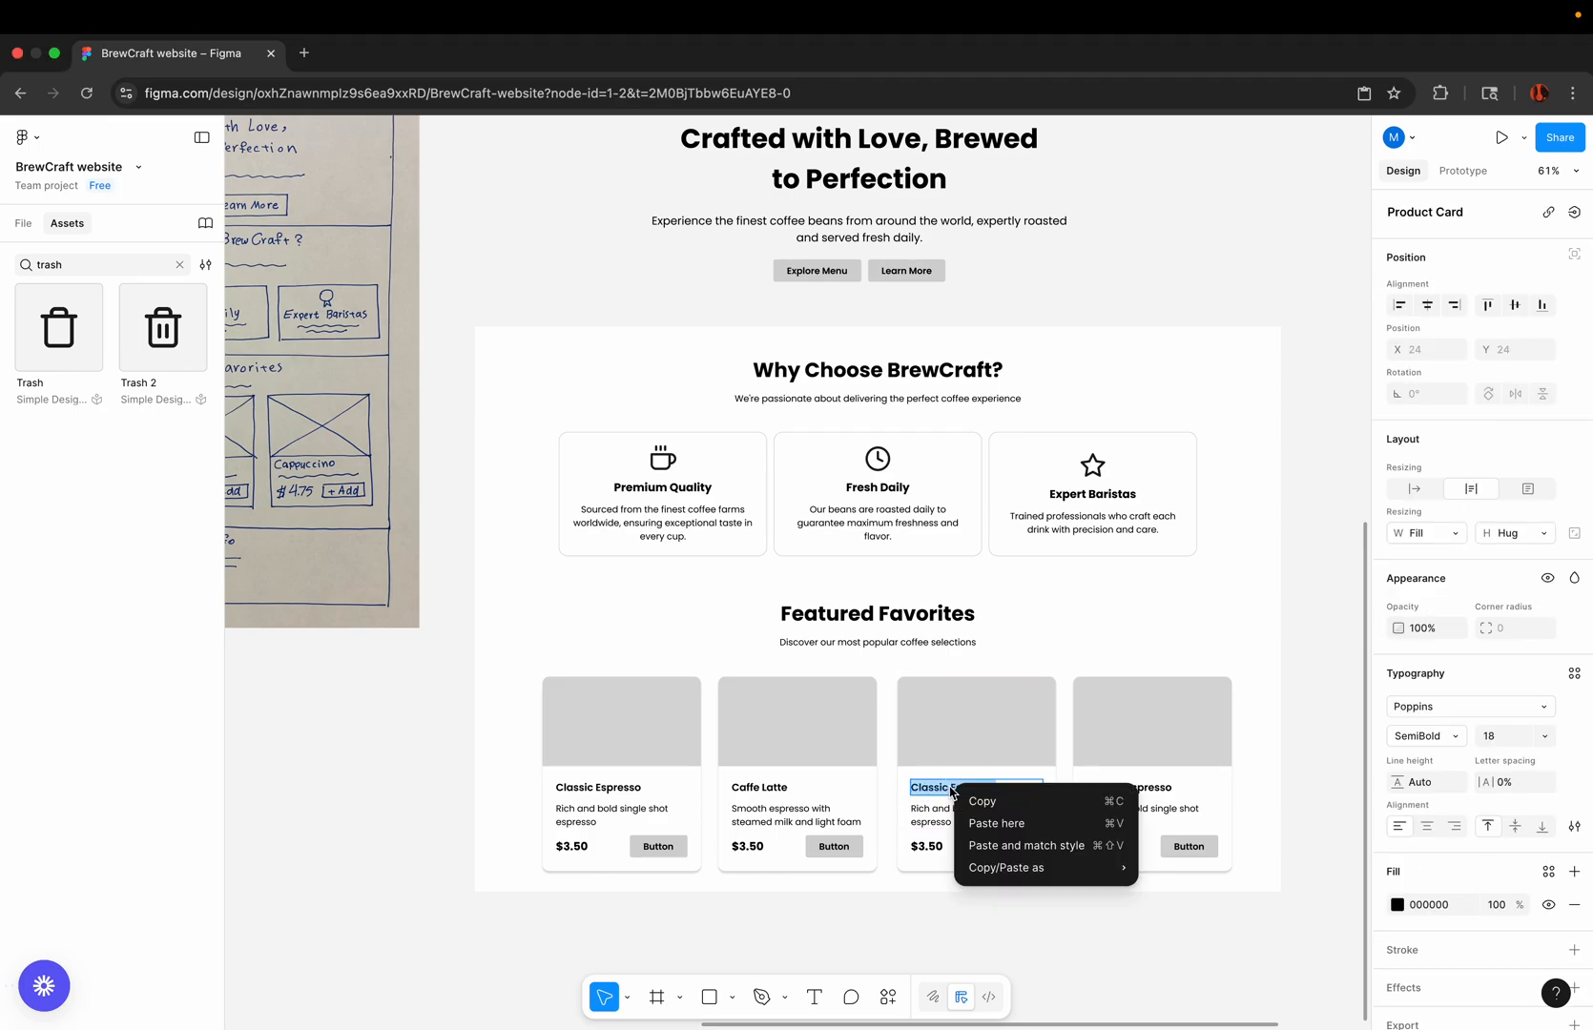
{"action": "left_click", "coordinate": [996, 842]}
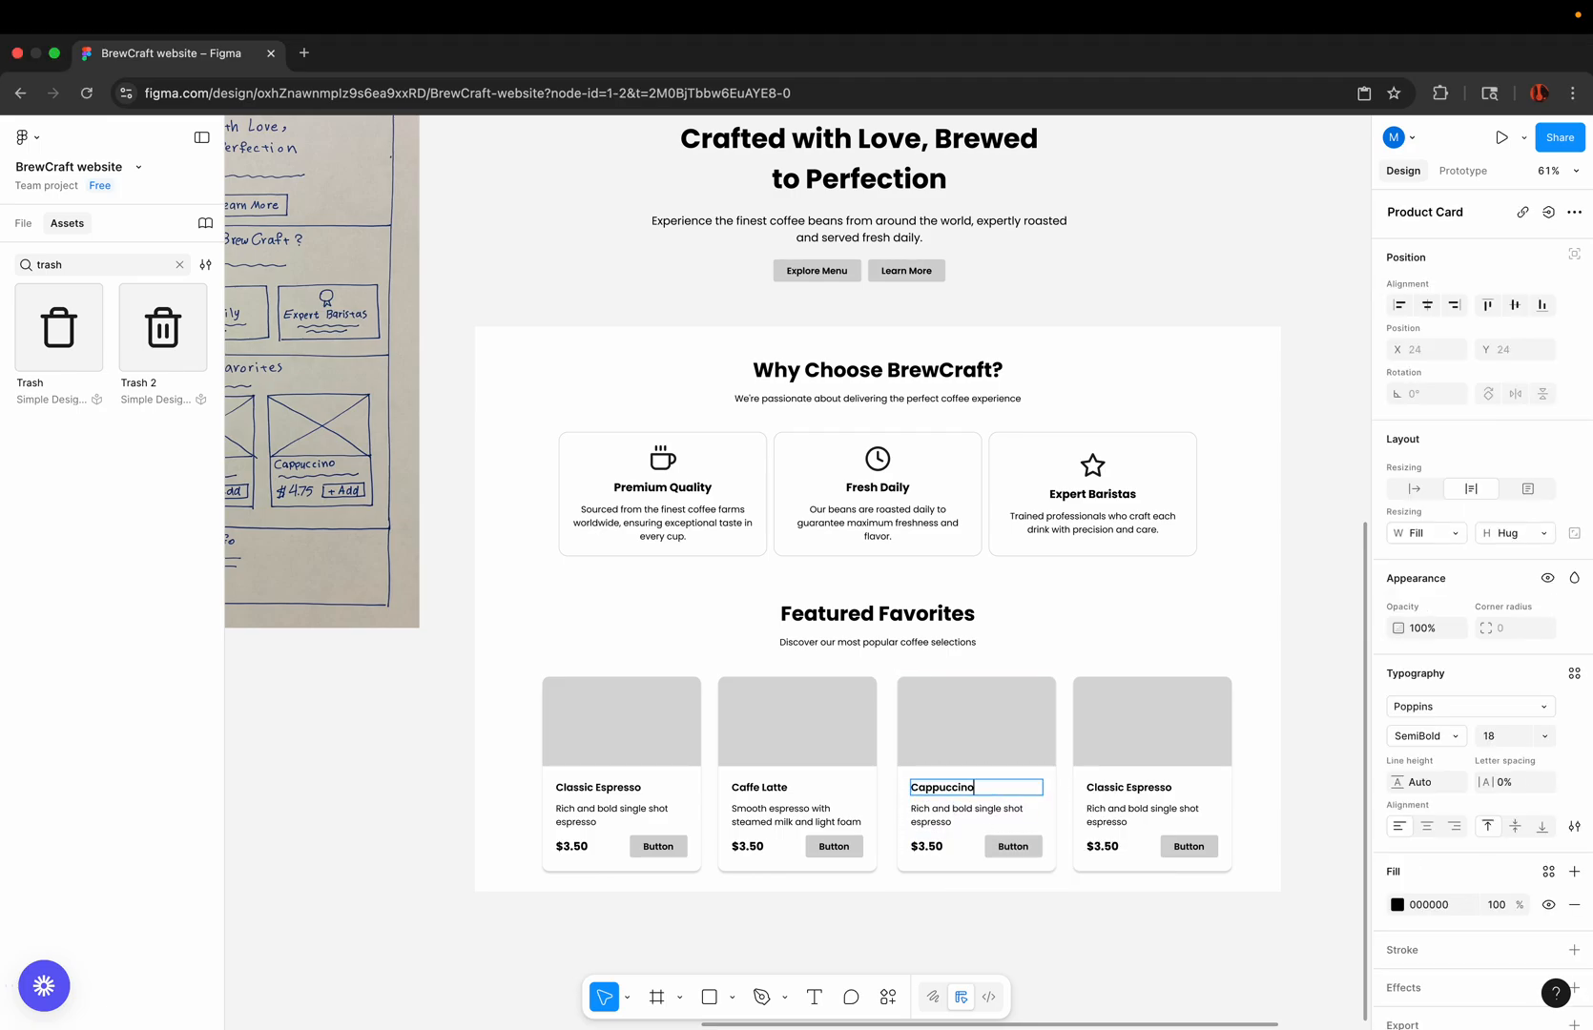
Step: Replace the third product card's description with "Perfect balance of espresso, steamed milk, and foam", matching the existing text style
{"action": "key", "text": "super+Tab"}
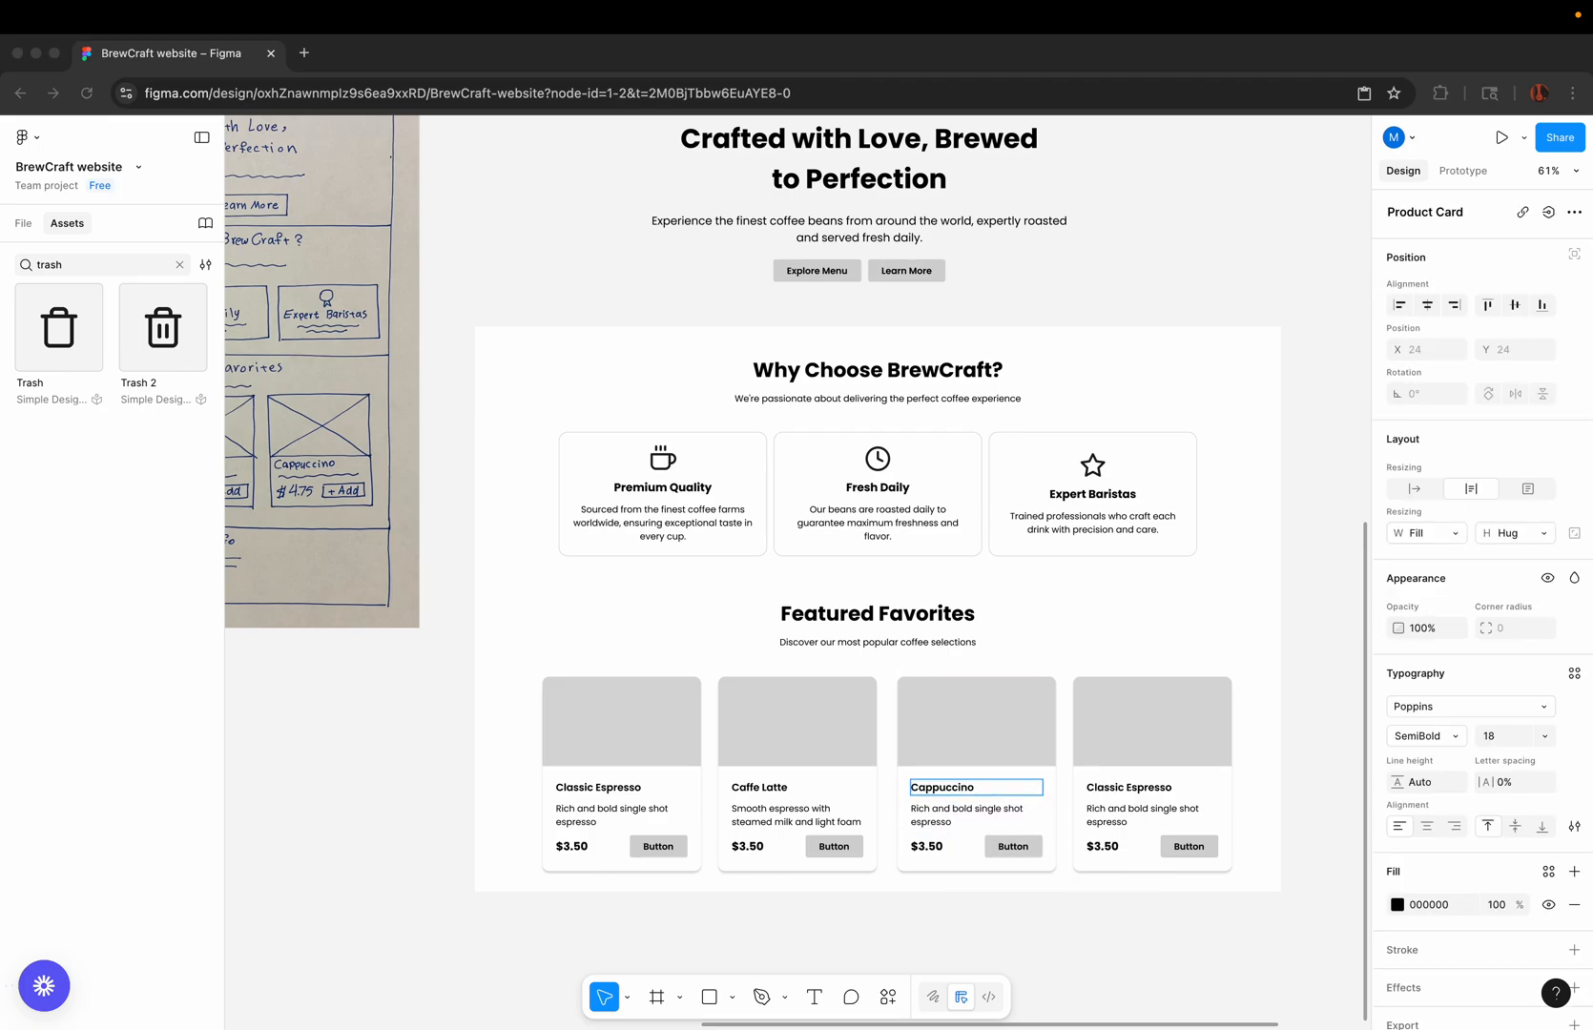
{"action": "left_click", "coordinate": [913, 820]}
{"action": "left_click", "coordinate": [913, 820]}
{"action": "right_click", "coordinate": [913, 820]}
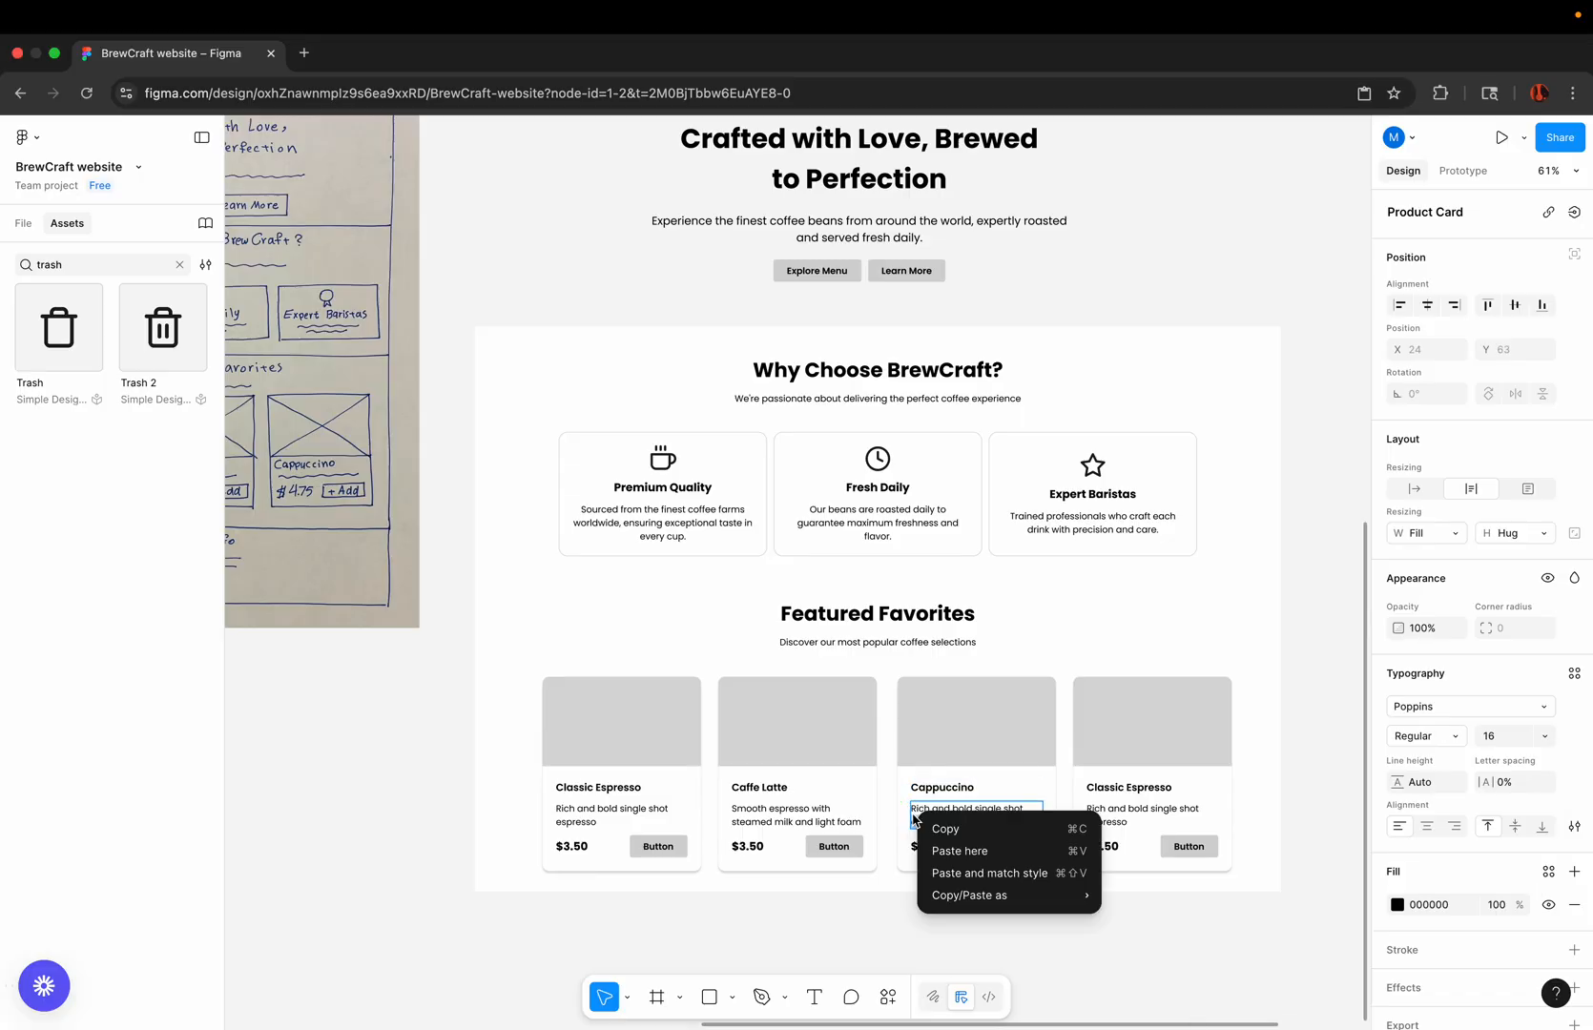
{"action": "left_click", "coordinate": [913, 819]}
{"action": "double_click", "coordinate": [913, 819]}
{"action": "right_click", "coordinate": [913, 818]}
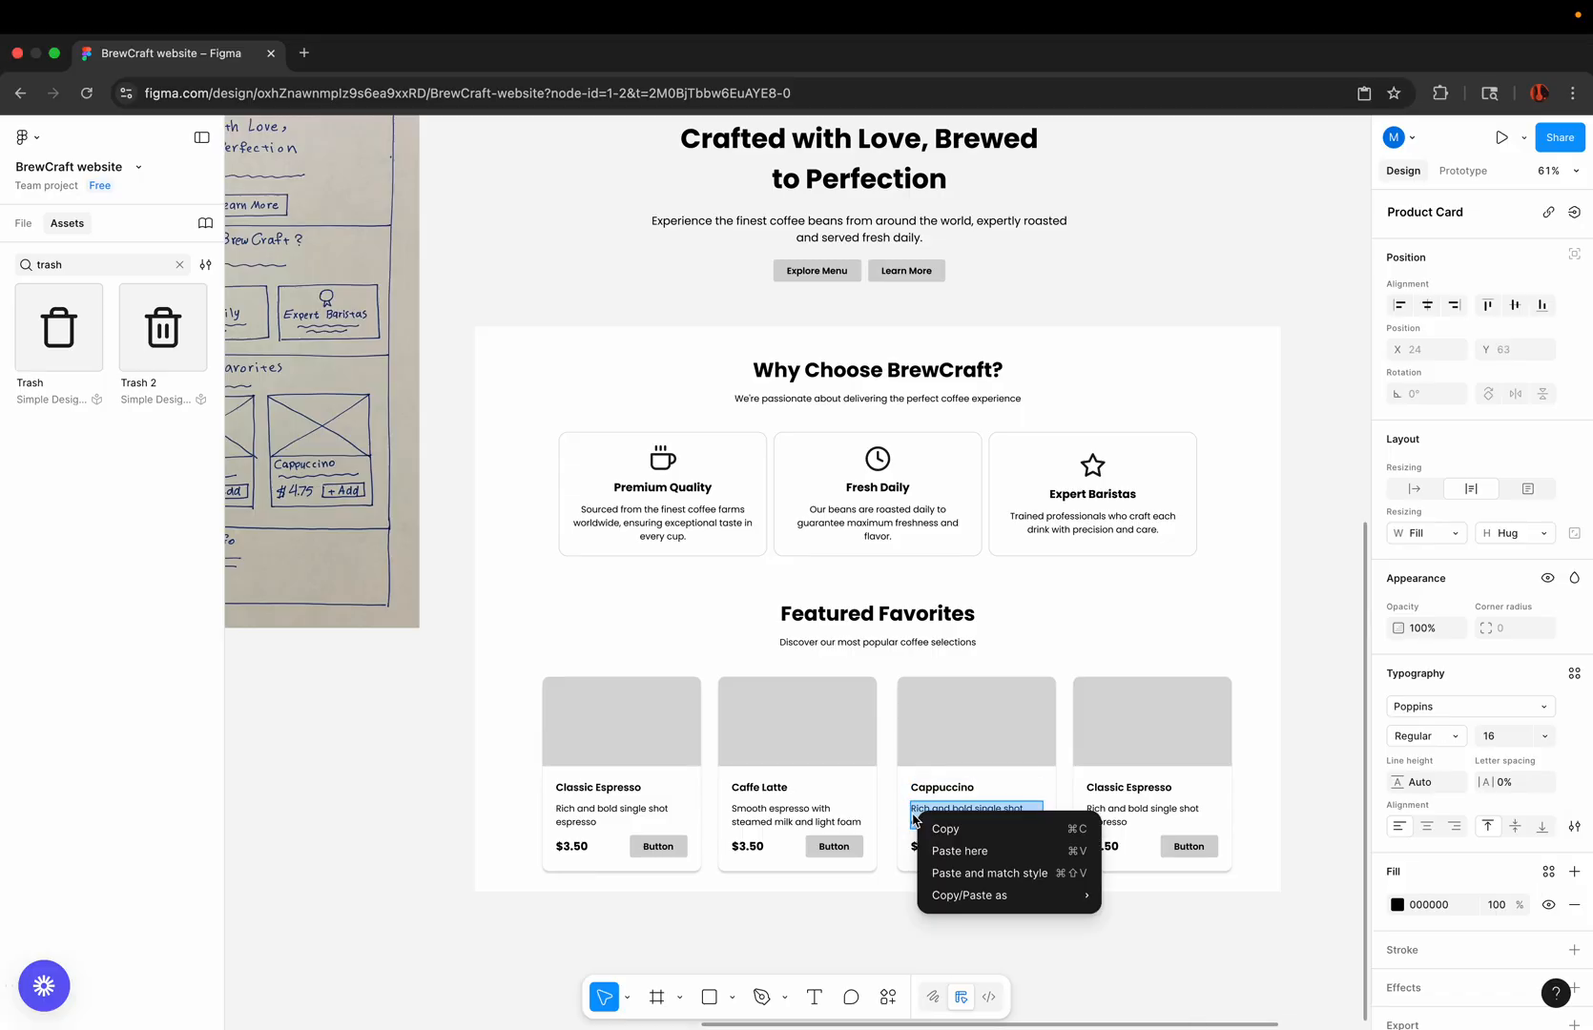
{"action": "left_click", "coordinate": [952, 874]}
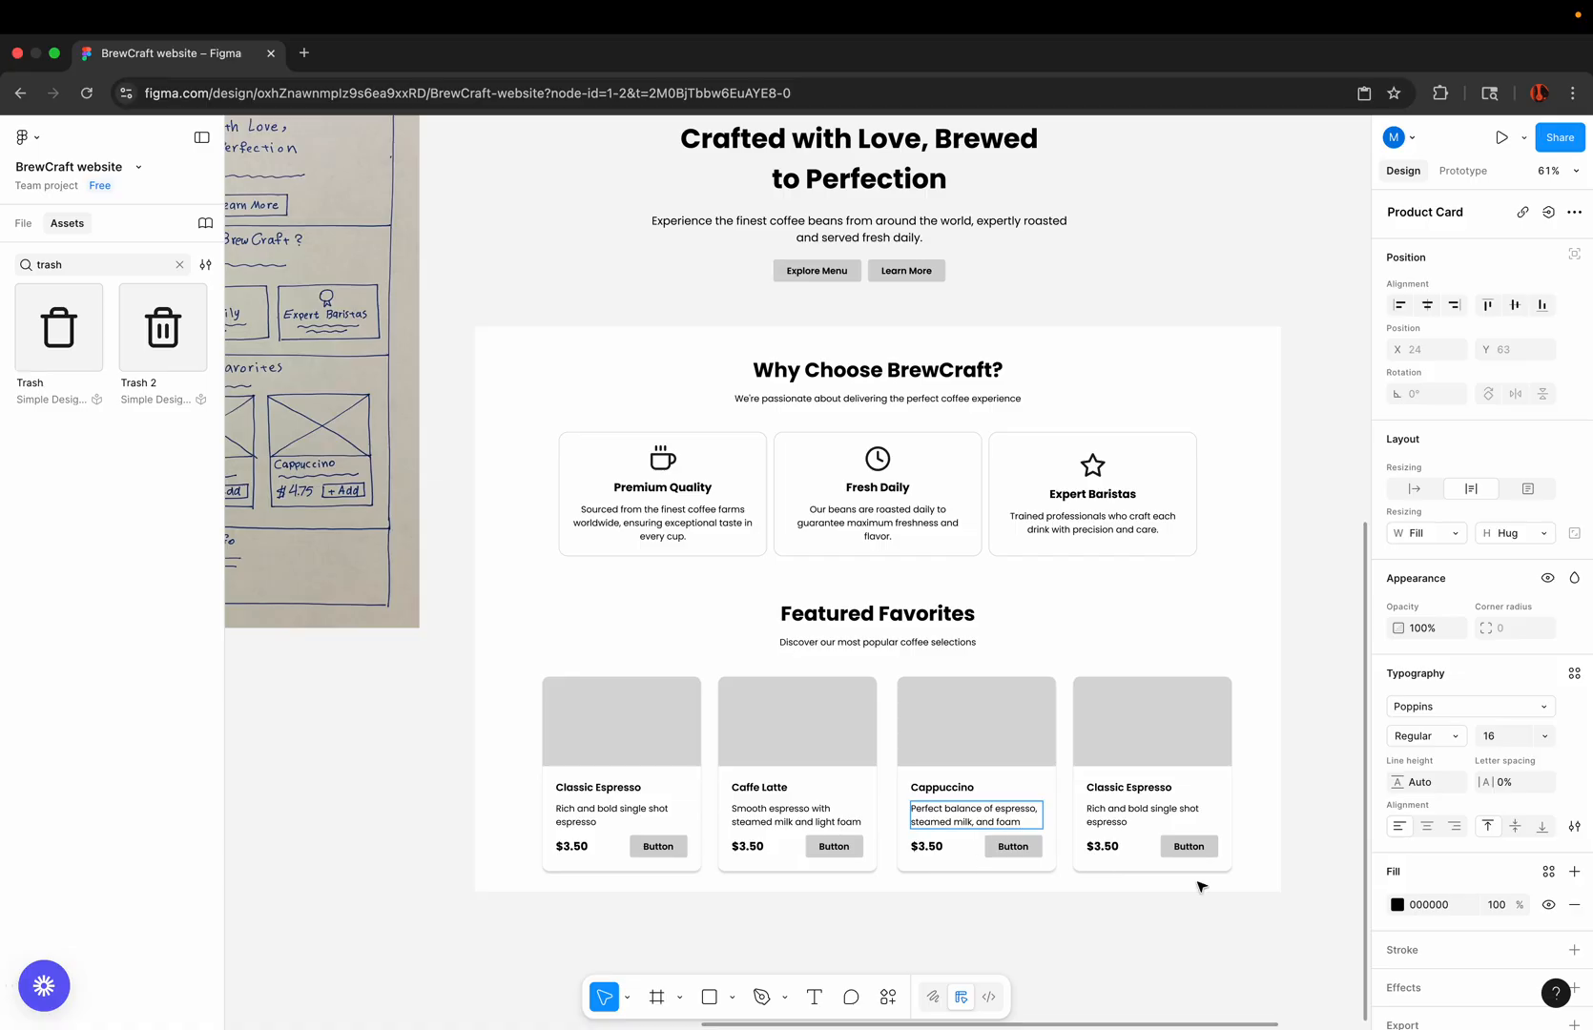
{"action": "key", "text": "Escape"}
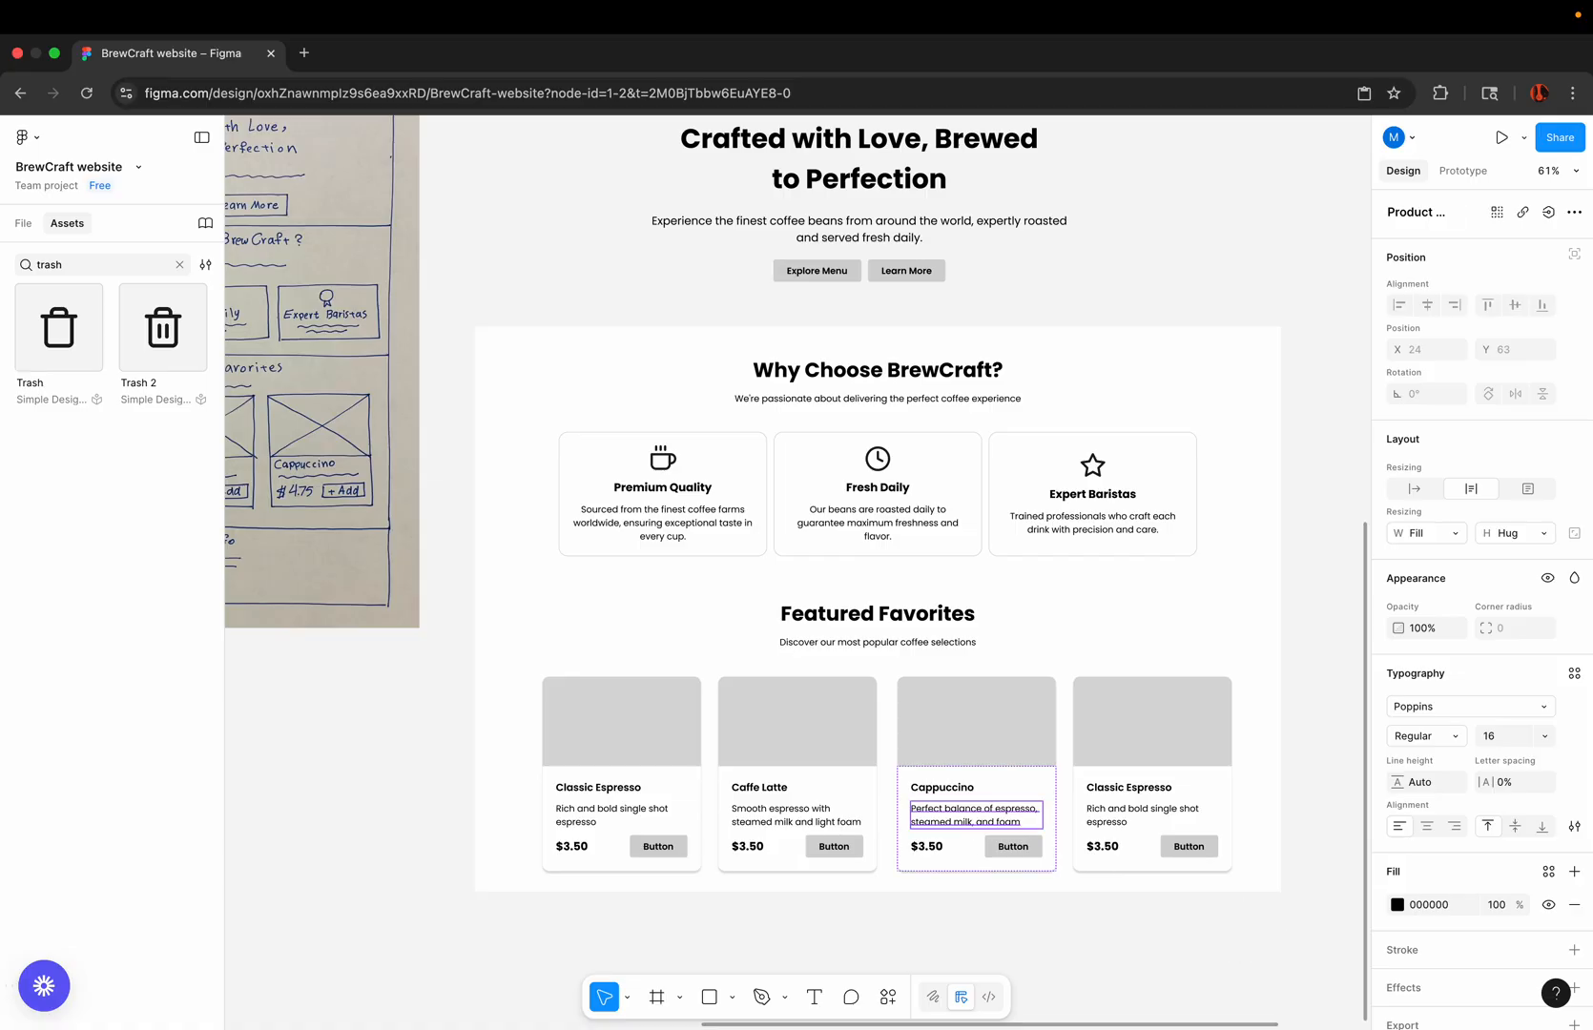
Step: Replace the fourth product card's title with "Americano", matching the existing text style
{"action": "key", "text": "super+Tab"}
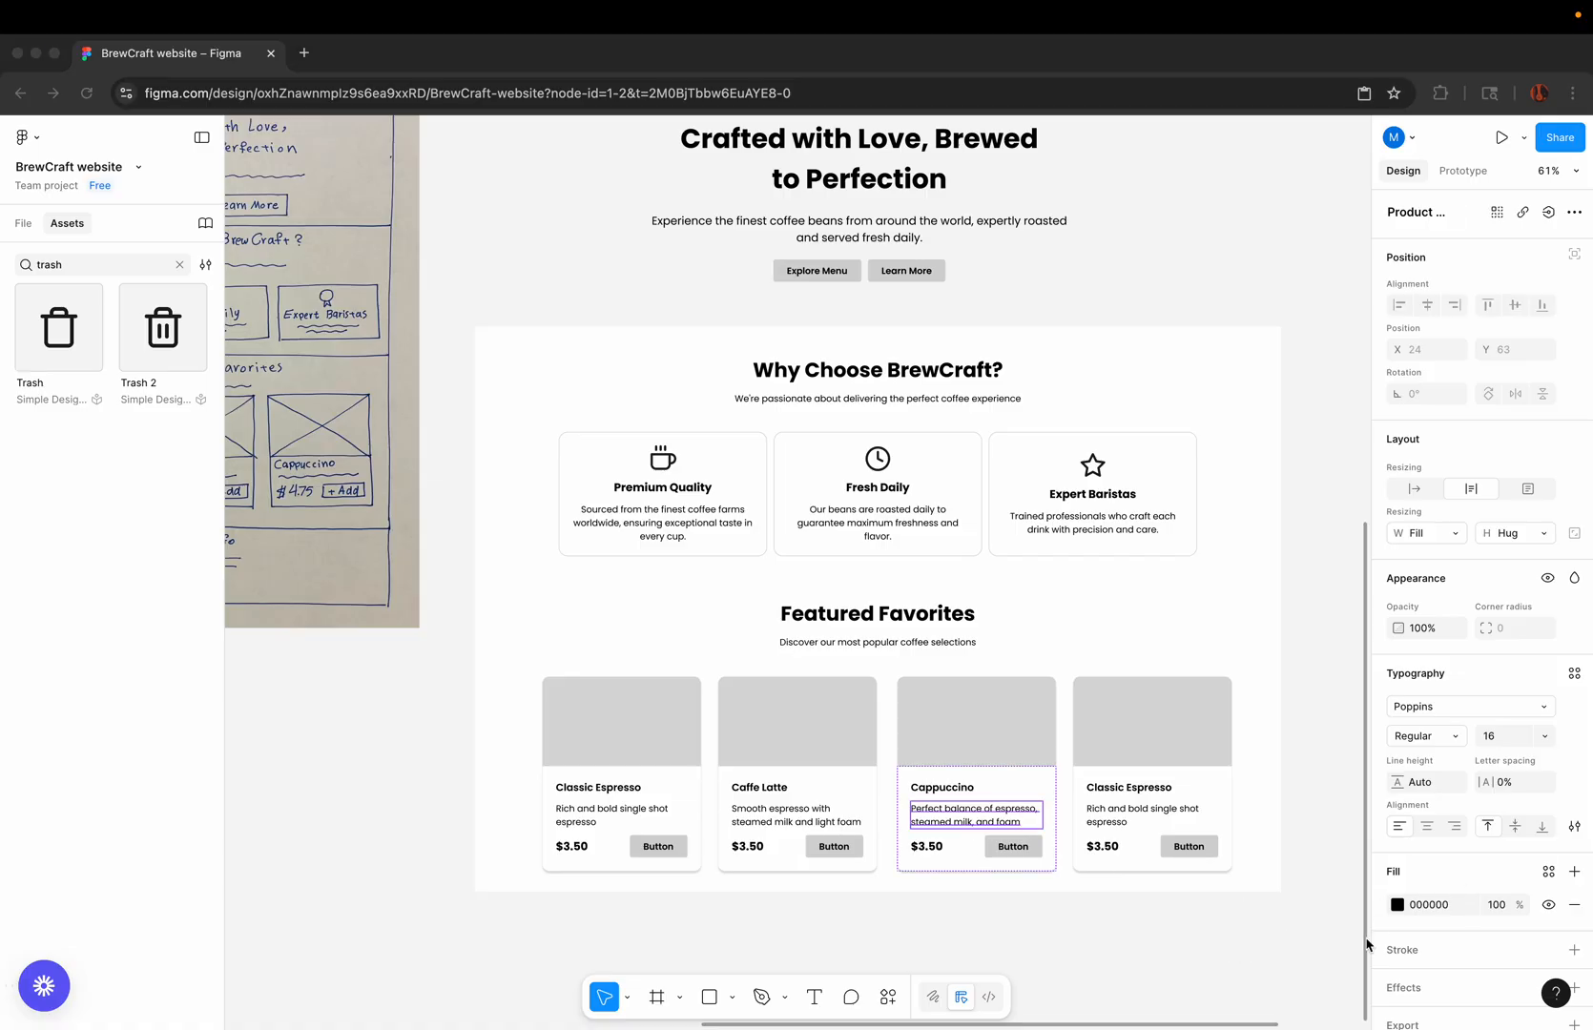
{"action": "left_click", "coordinate": [1129, 805]}
{"action": "double_click", "coordinate": [1130, 790]}
{"action": "right_click", "coordinate": [1135, 790]}
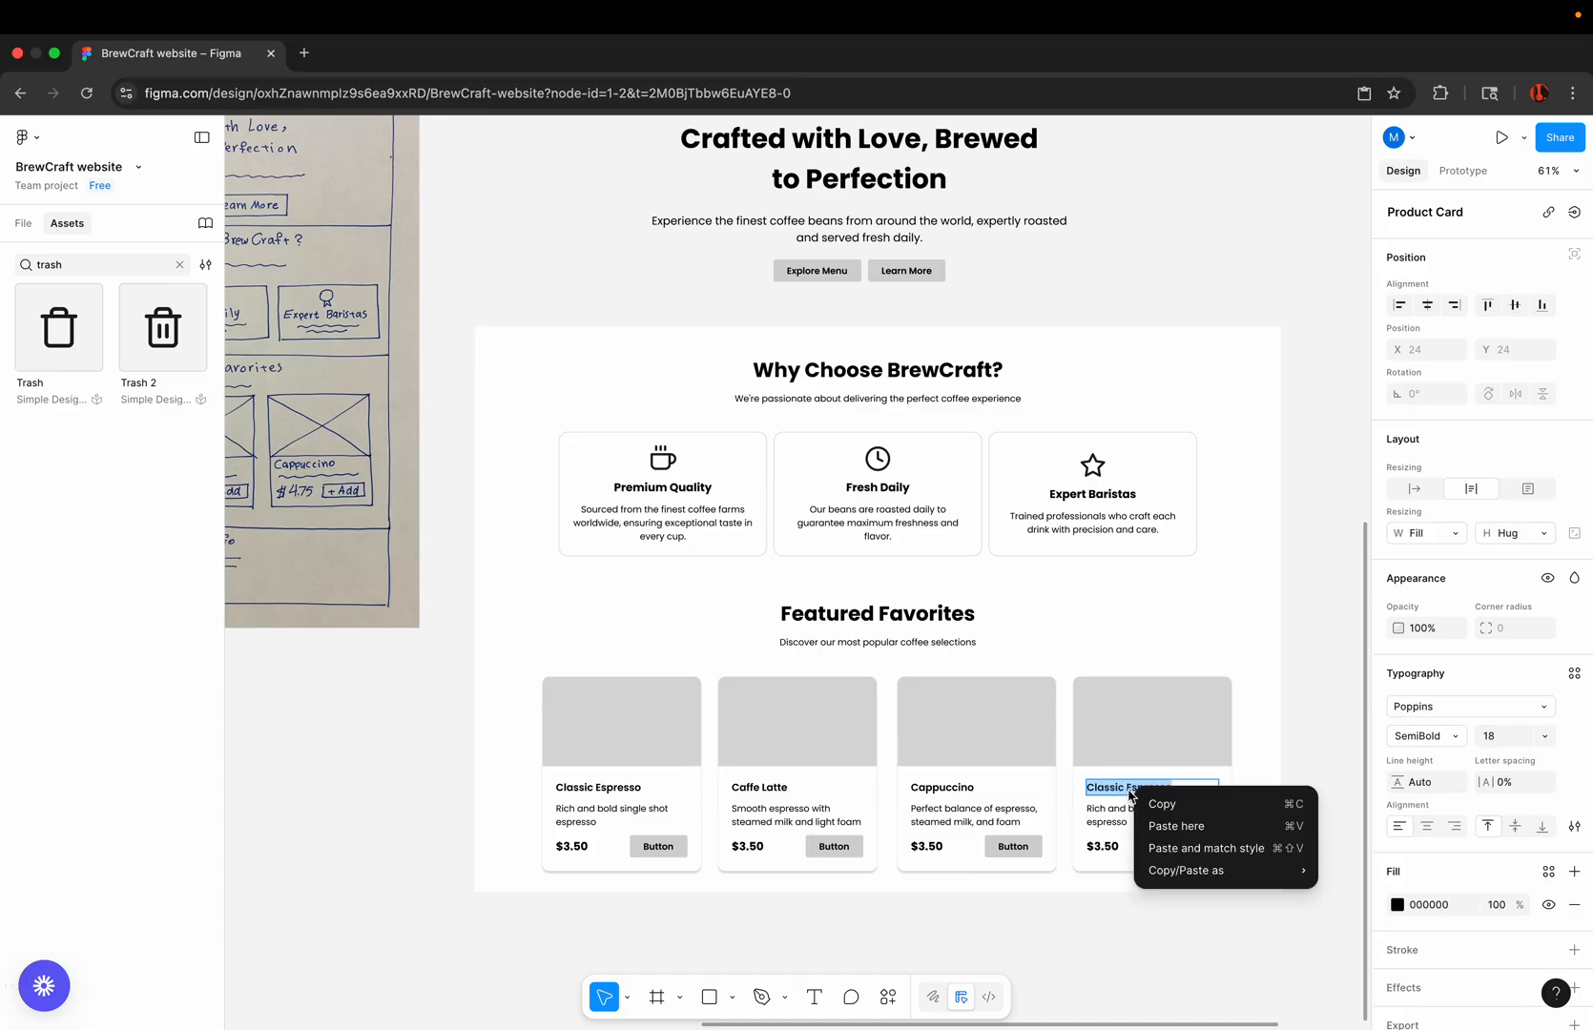
{"action": "left_click", "coordinate": [1172, 848]}
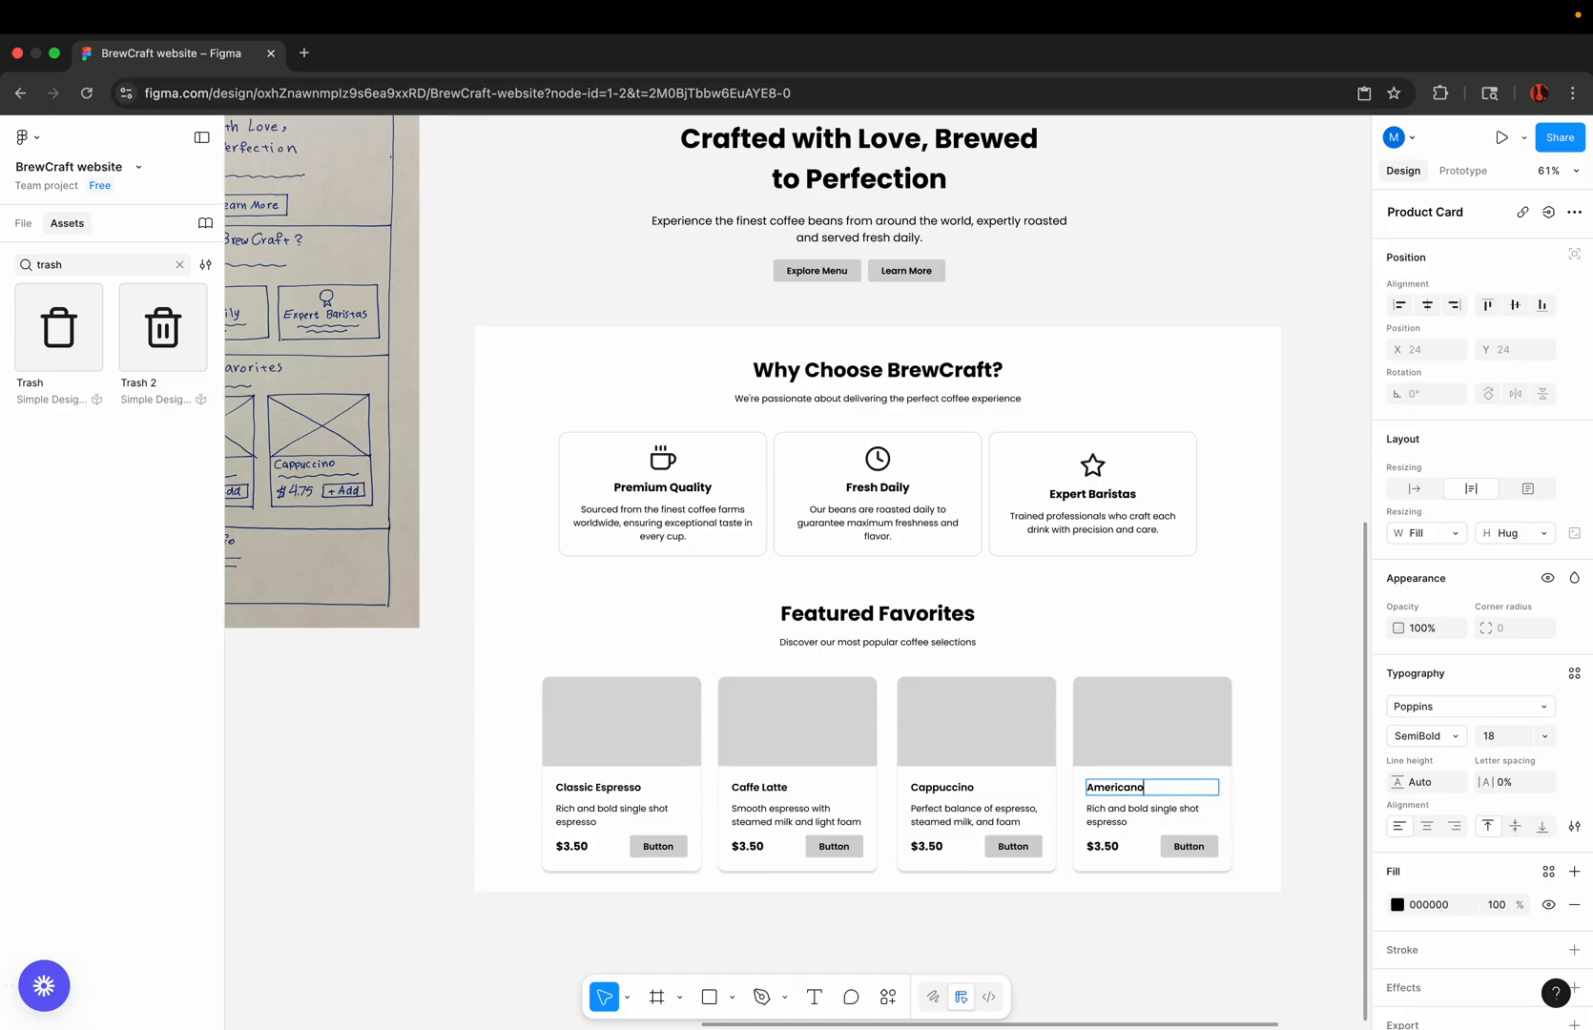
Step: Replace the fourth product card's description with "Espresso with hot water for a clean, strong taste", matching the existing text style
{"action": "key", "text": "super+Tab"}
{"action": "left_click", "coordinate": [1110, 814]}
{"action": "double_click", "coordinate": [1109, 814]}
{"action": "right_click", "coordinate": [1112, 815]}
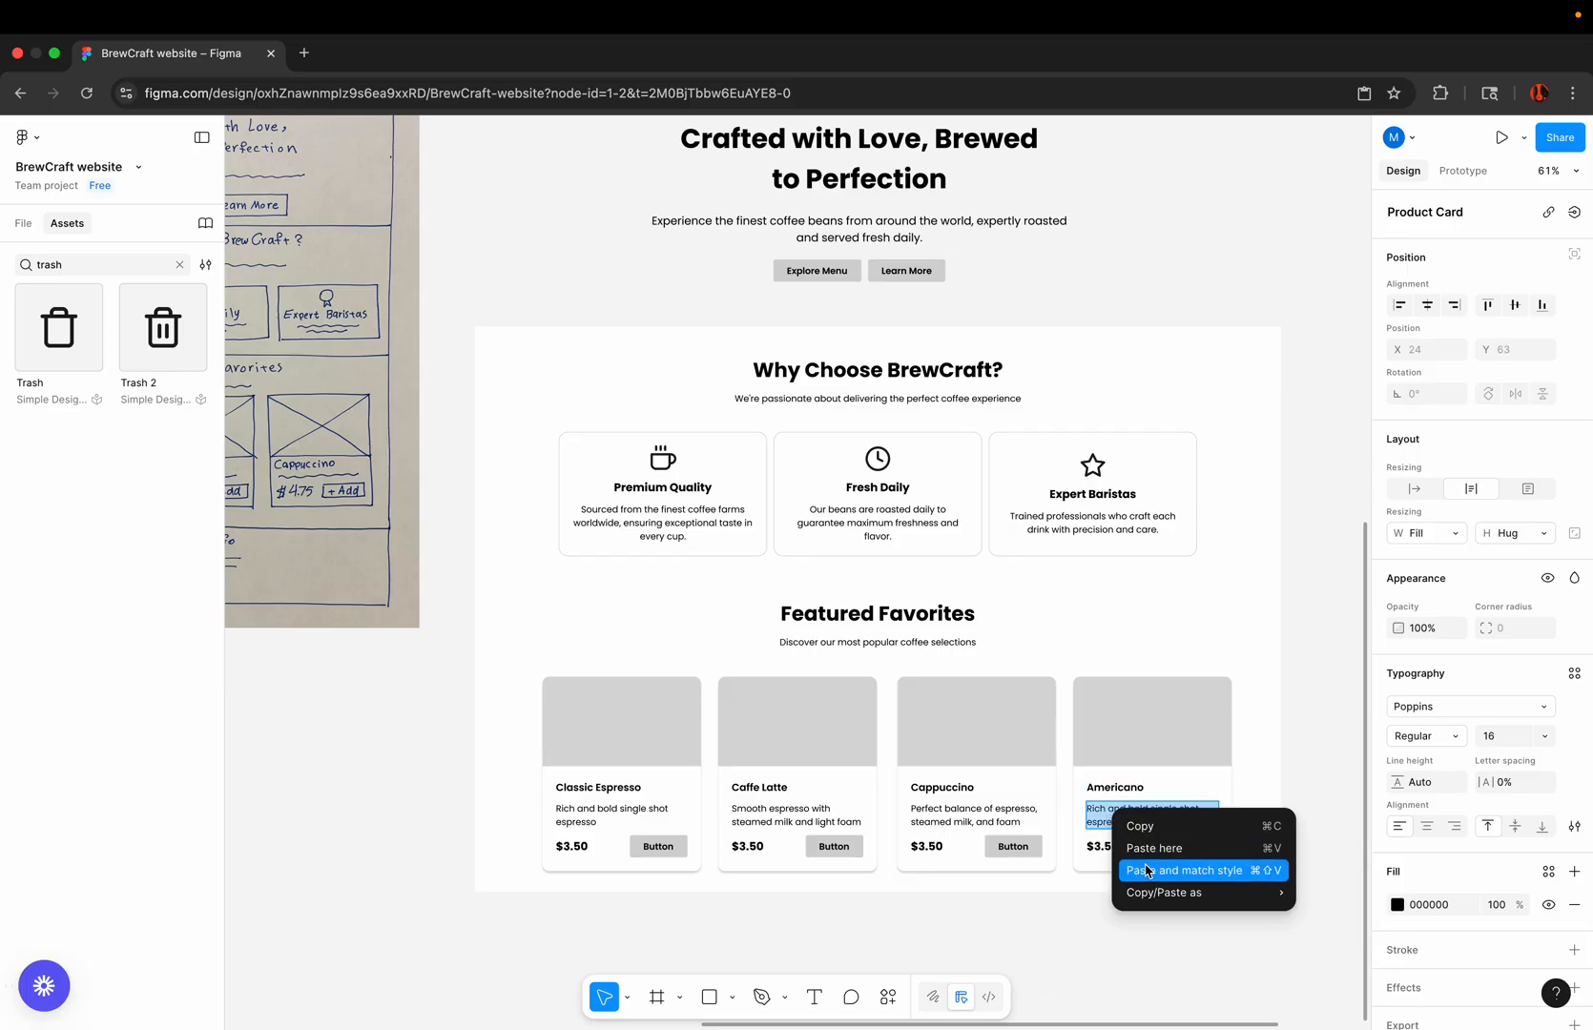
{"action": "left_click", "coordinate": [1143, 866]}
{"action": "key", "text": "BackSpace"}
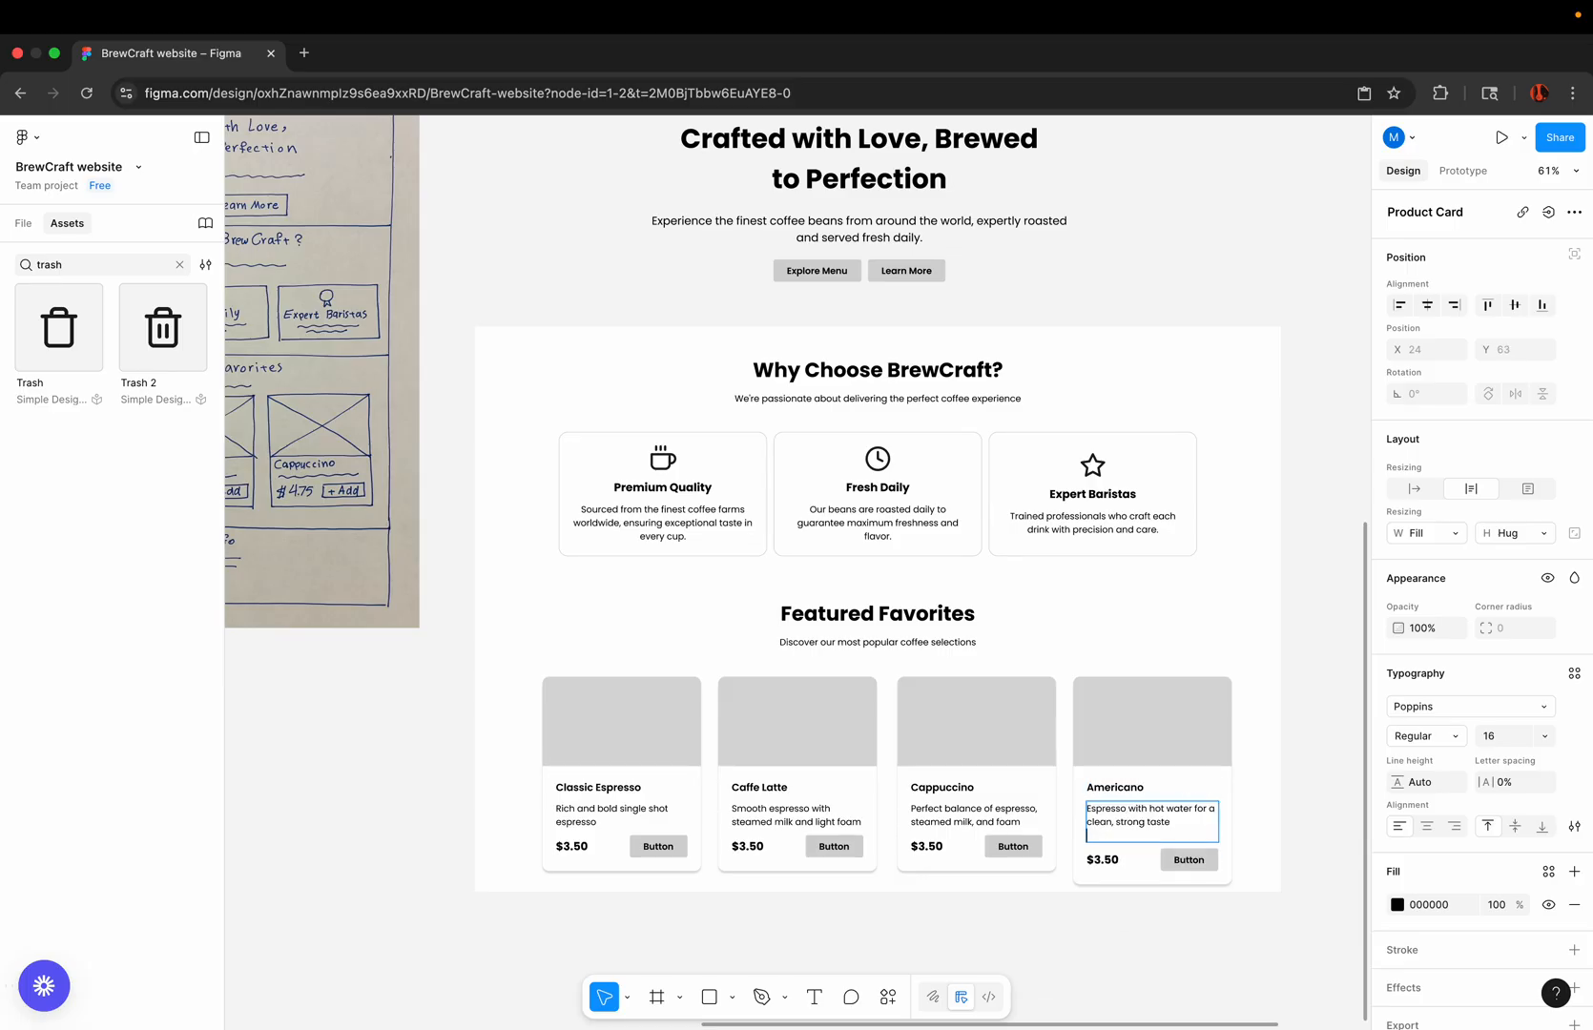
{"action": "left_click", "coordinate": [1138, 917]}
Step: Compare the prices and button labels on the Featured Favorites cards with those in the hand-drawn homepage sketch
{"action": "scroll", "coordinate": [1140, 918], "scroll_direction": "down", "scroll_amount": 3}
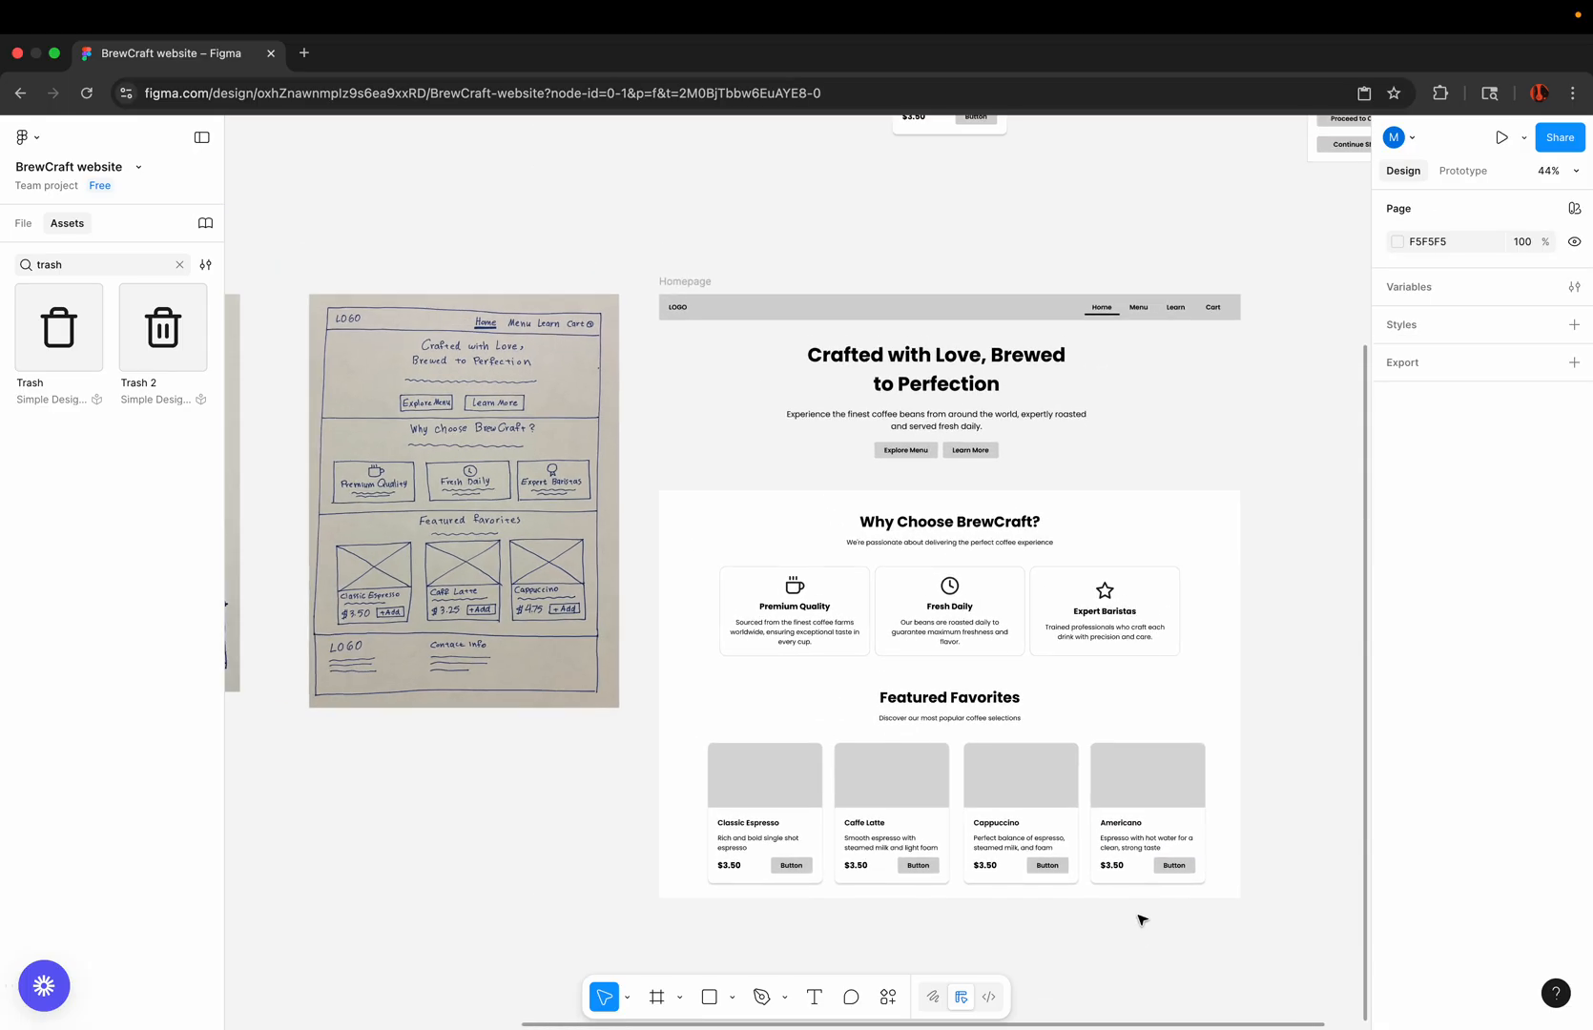
{"action": "scroll", "coordinate": [1090, 903], "scroll_direction": "up", "scroll_amount": 4}
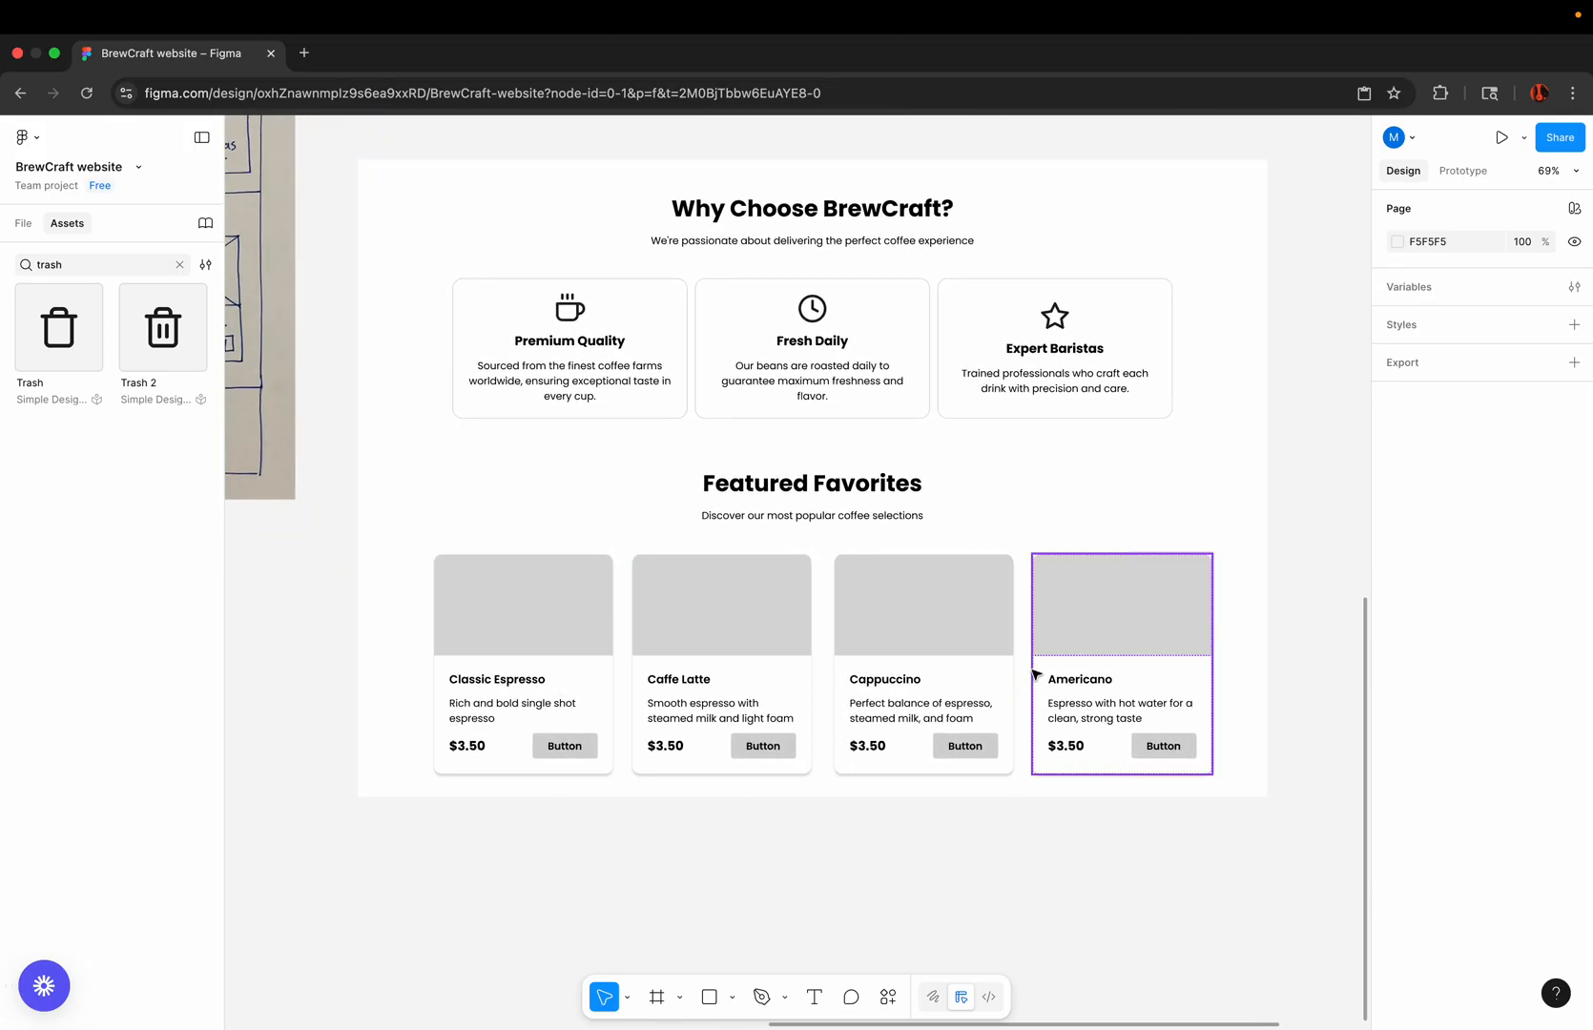
{"action": "scroll", "coordinate": [1040, 675], "scroll_direction": "down", "scroll_amount": 4}
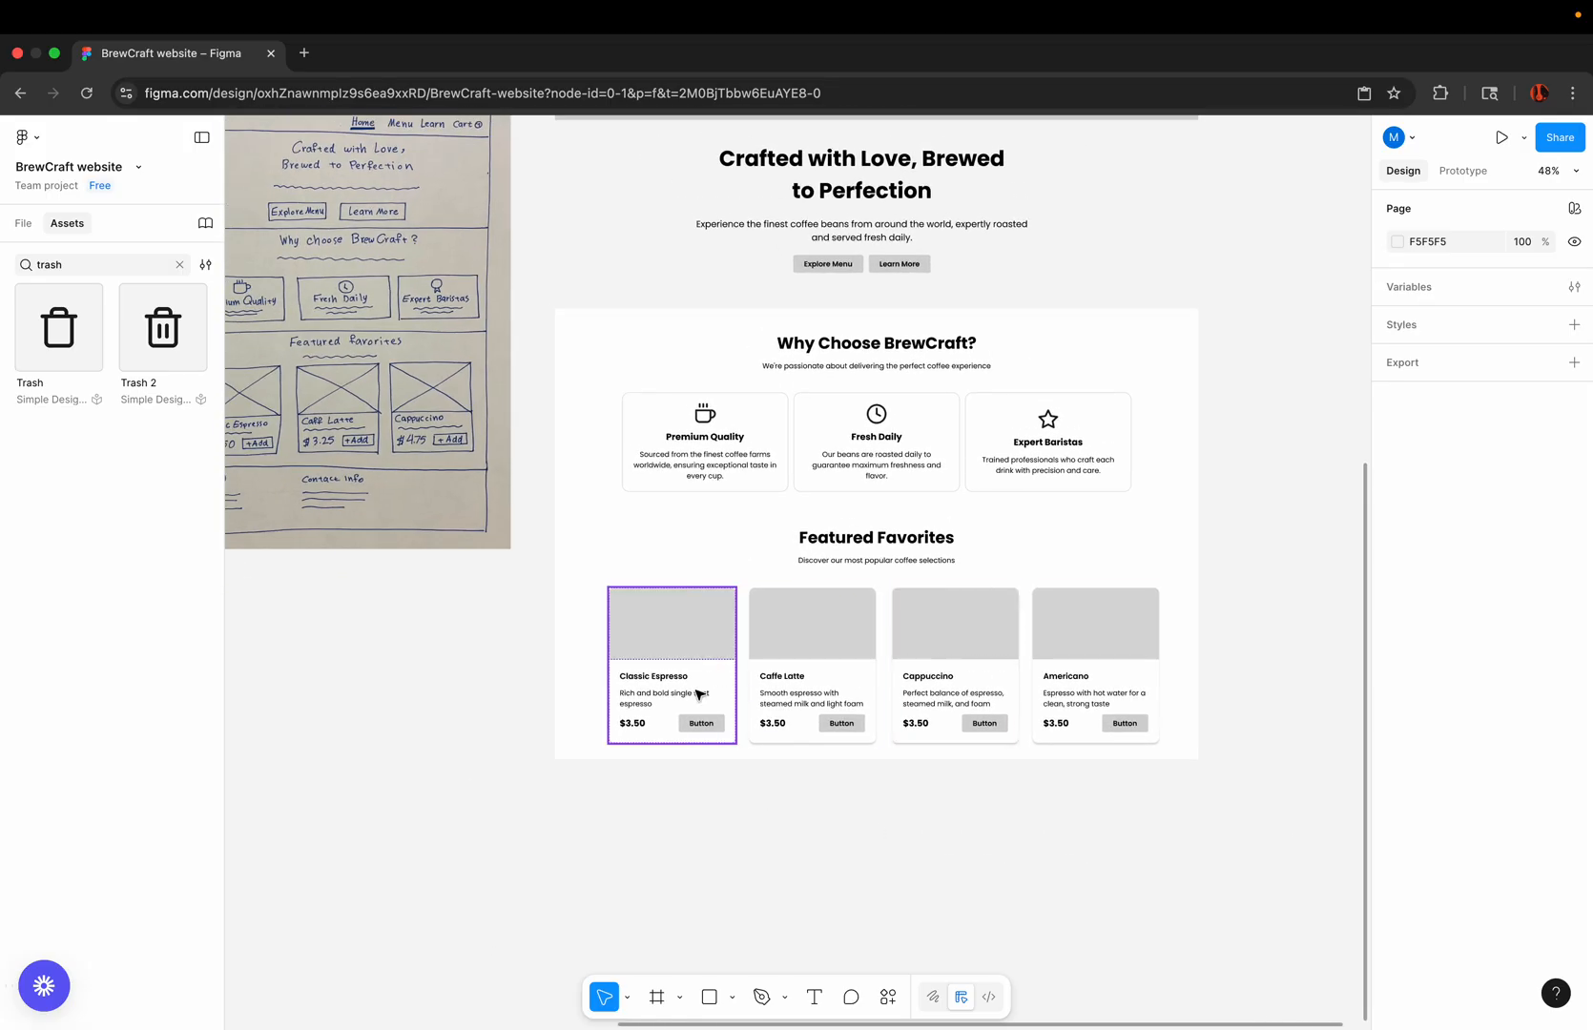
{"action": "scroll", "coordinate": [668, 708], "scroll_direction": "up", "scroll_amount": 6}
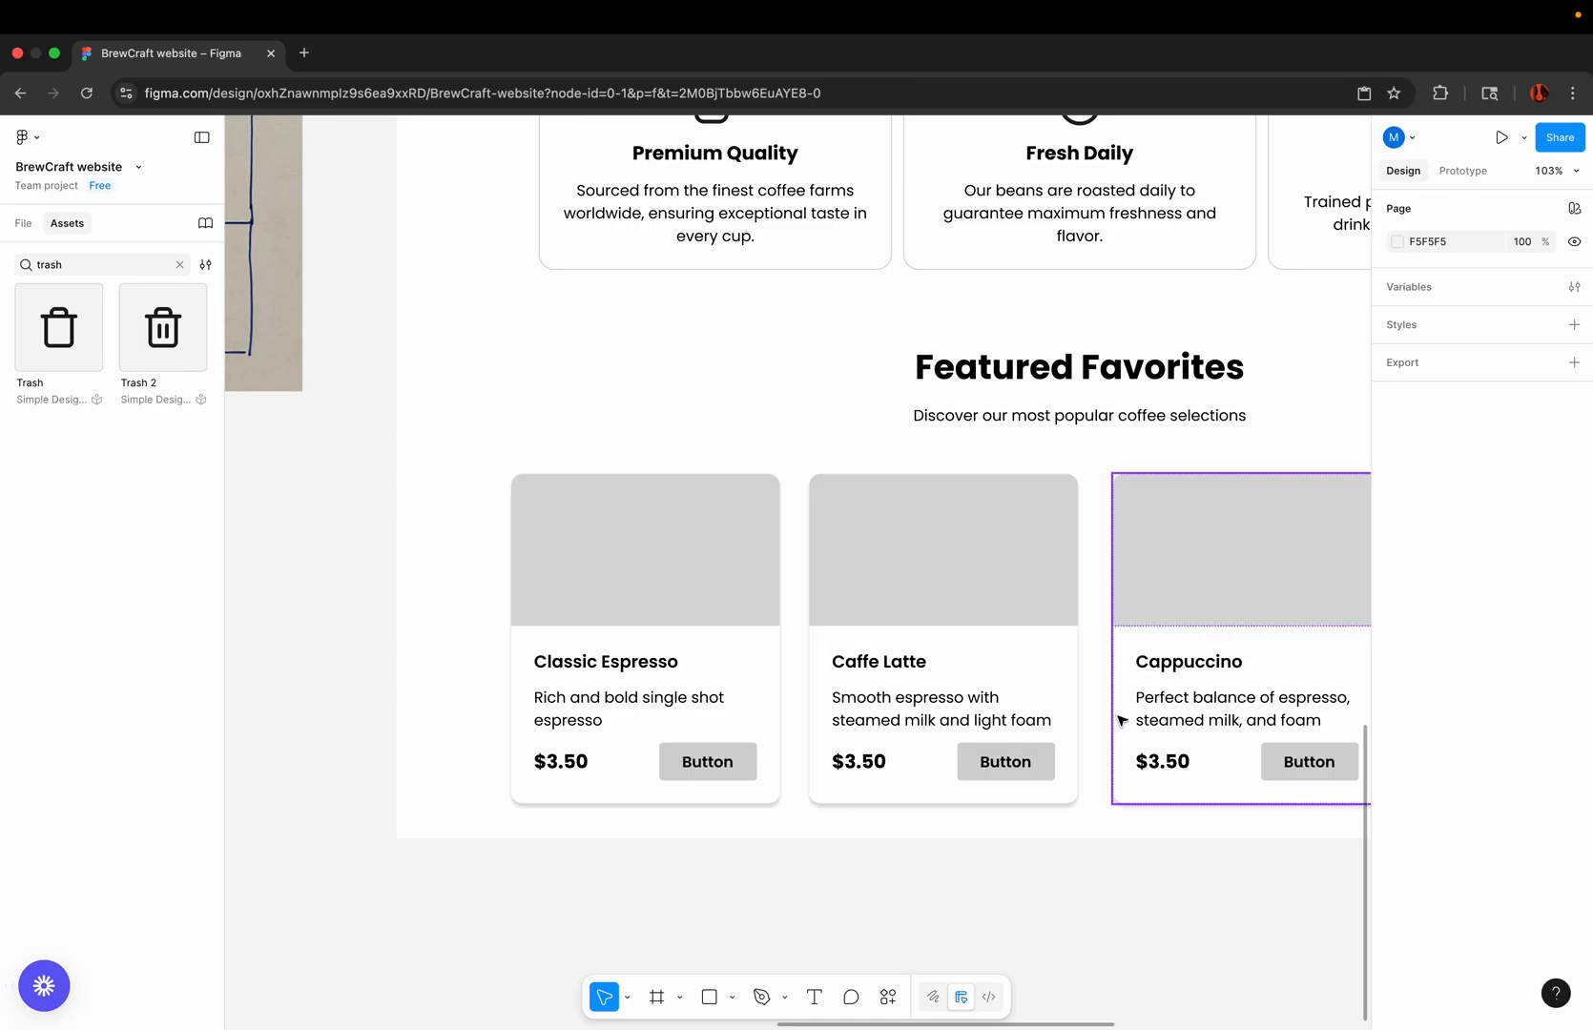
{"action": "scroll", "coordinate": [1123, 721], "scroll_direction": "down", "scroll_amount": 6}
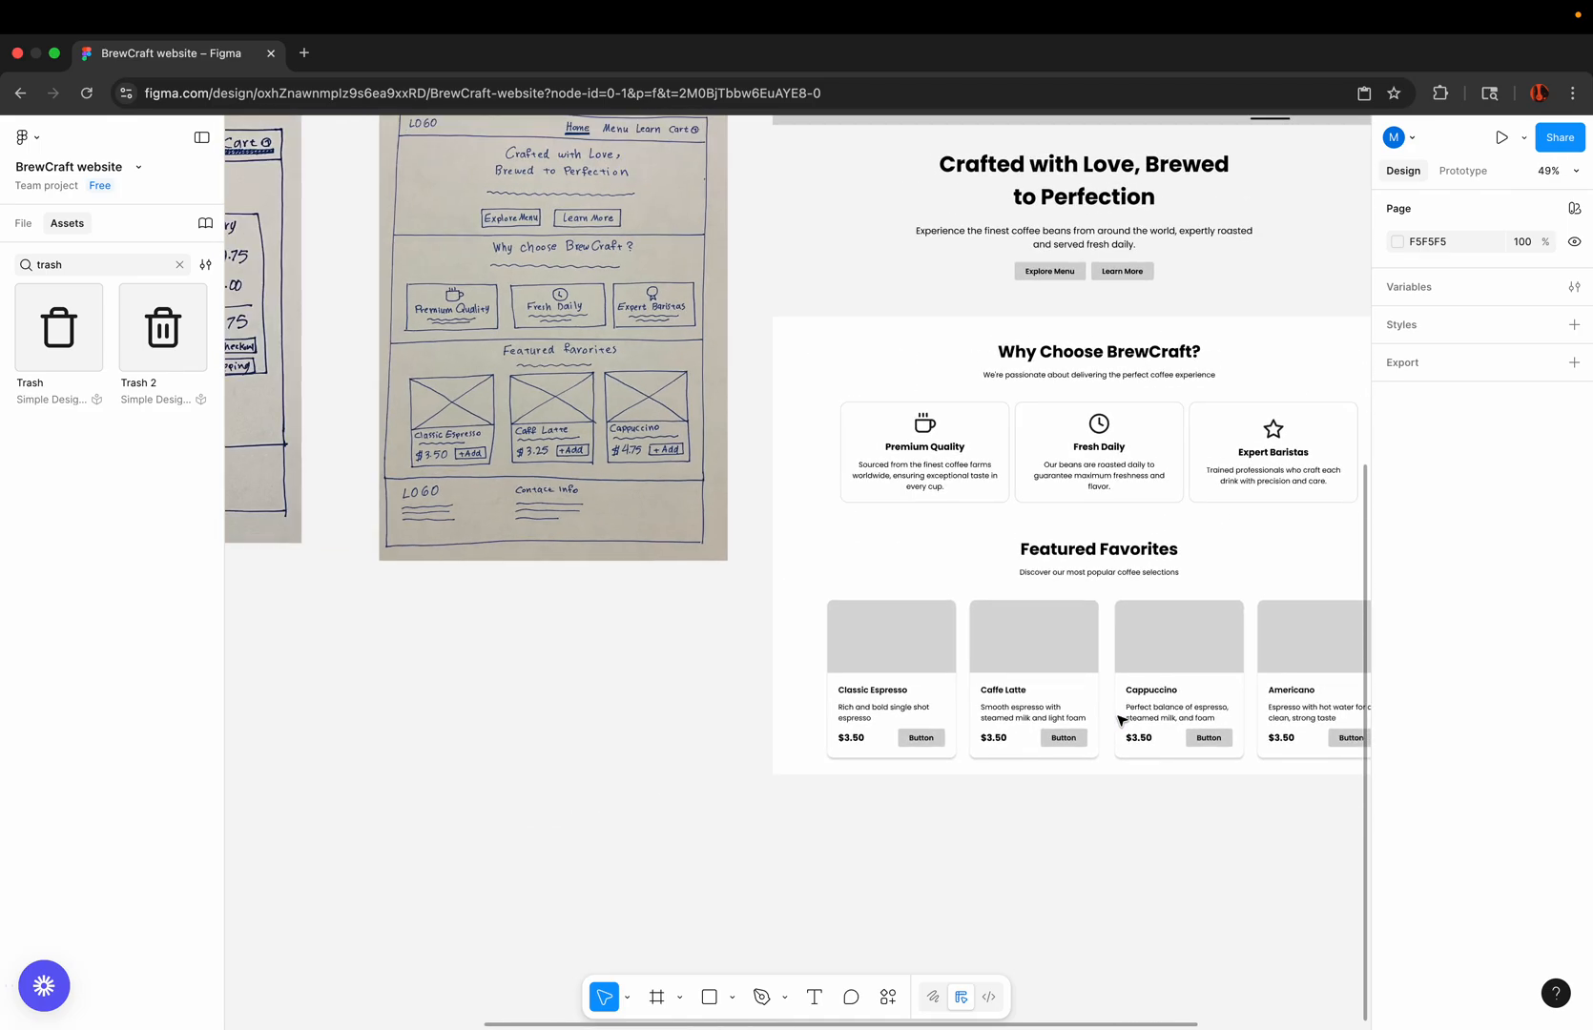
{"action": "scroll", "coordinate": [446, 441], "scroll_direction": "up", "scroll_amount": 5}
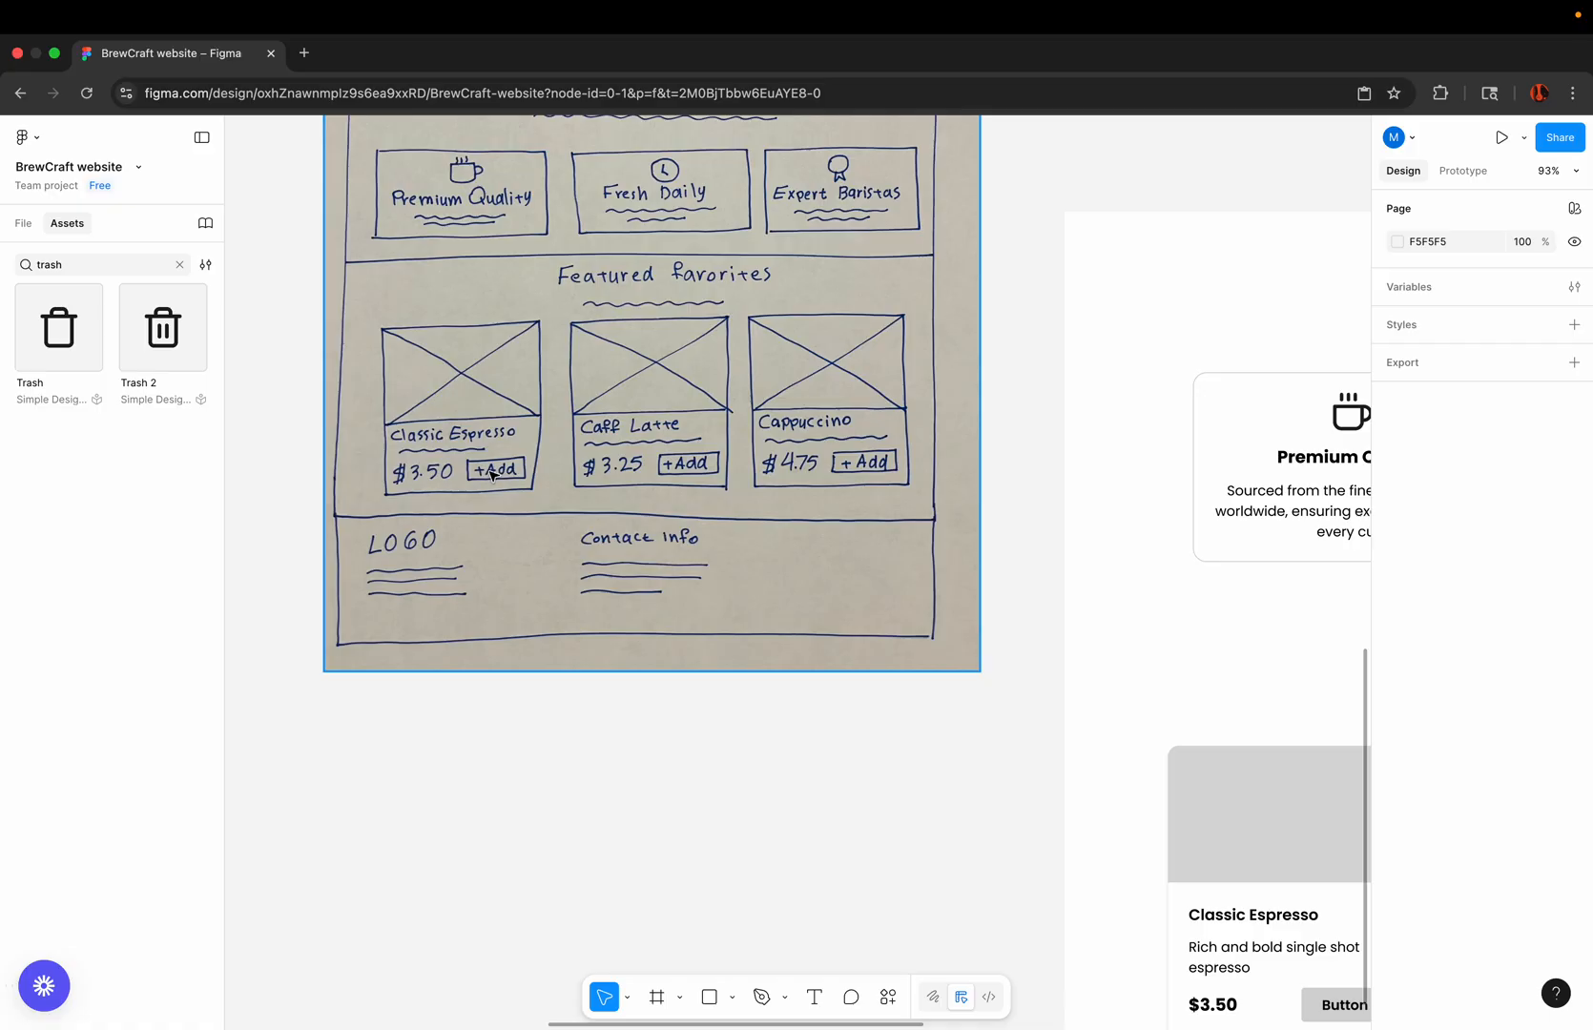
{"action": "scroll", "coordinate": [492, 474], "scroll_direction": "down", "scroll_amount": 5}
{"action": "scroll", "coordinate": [1012, 777], "scroll_direction": "up", "scroll_amount": 7}
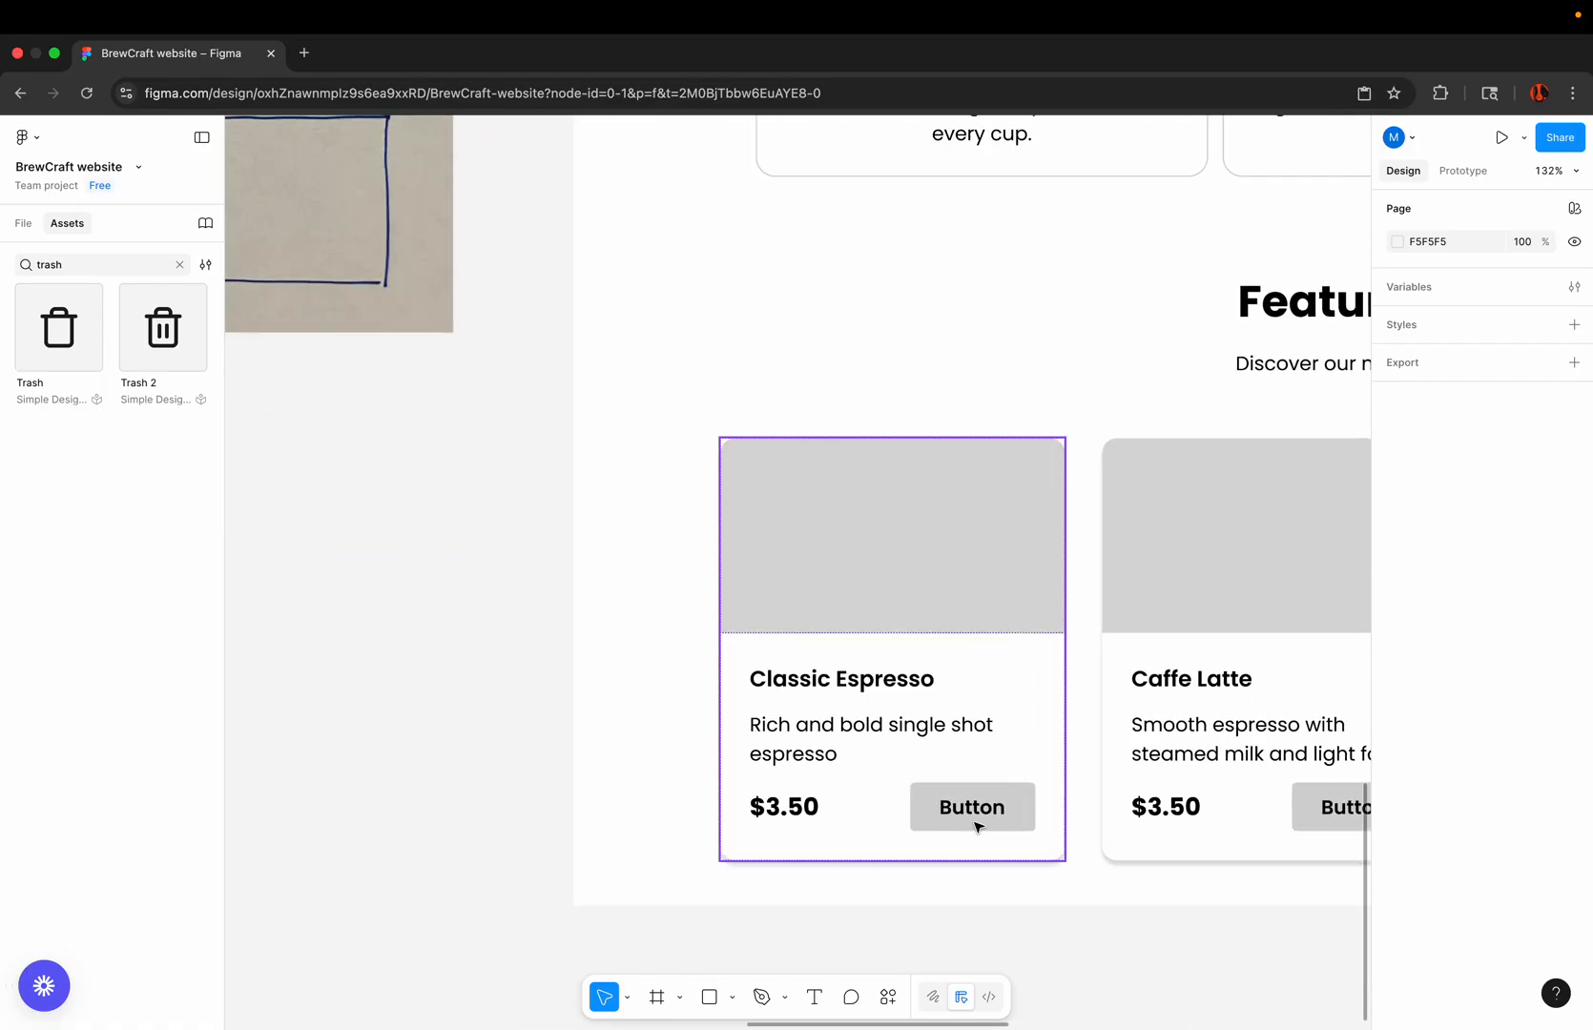
Step: Replace the button labels on the Classic Espresso and Caffe Latte product cards with "Add"
{"action": "left_click", "coordinate": [975, 809]}
{"action": "double_click", "coordinate": [975, 808]}
{"action": "double_click", "coordinate": [977, 808]}
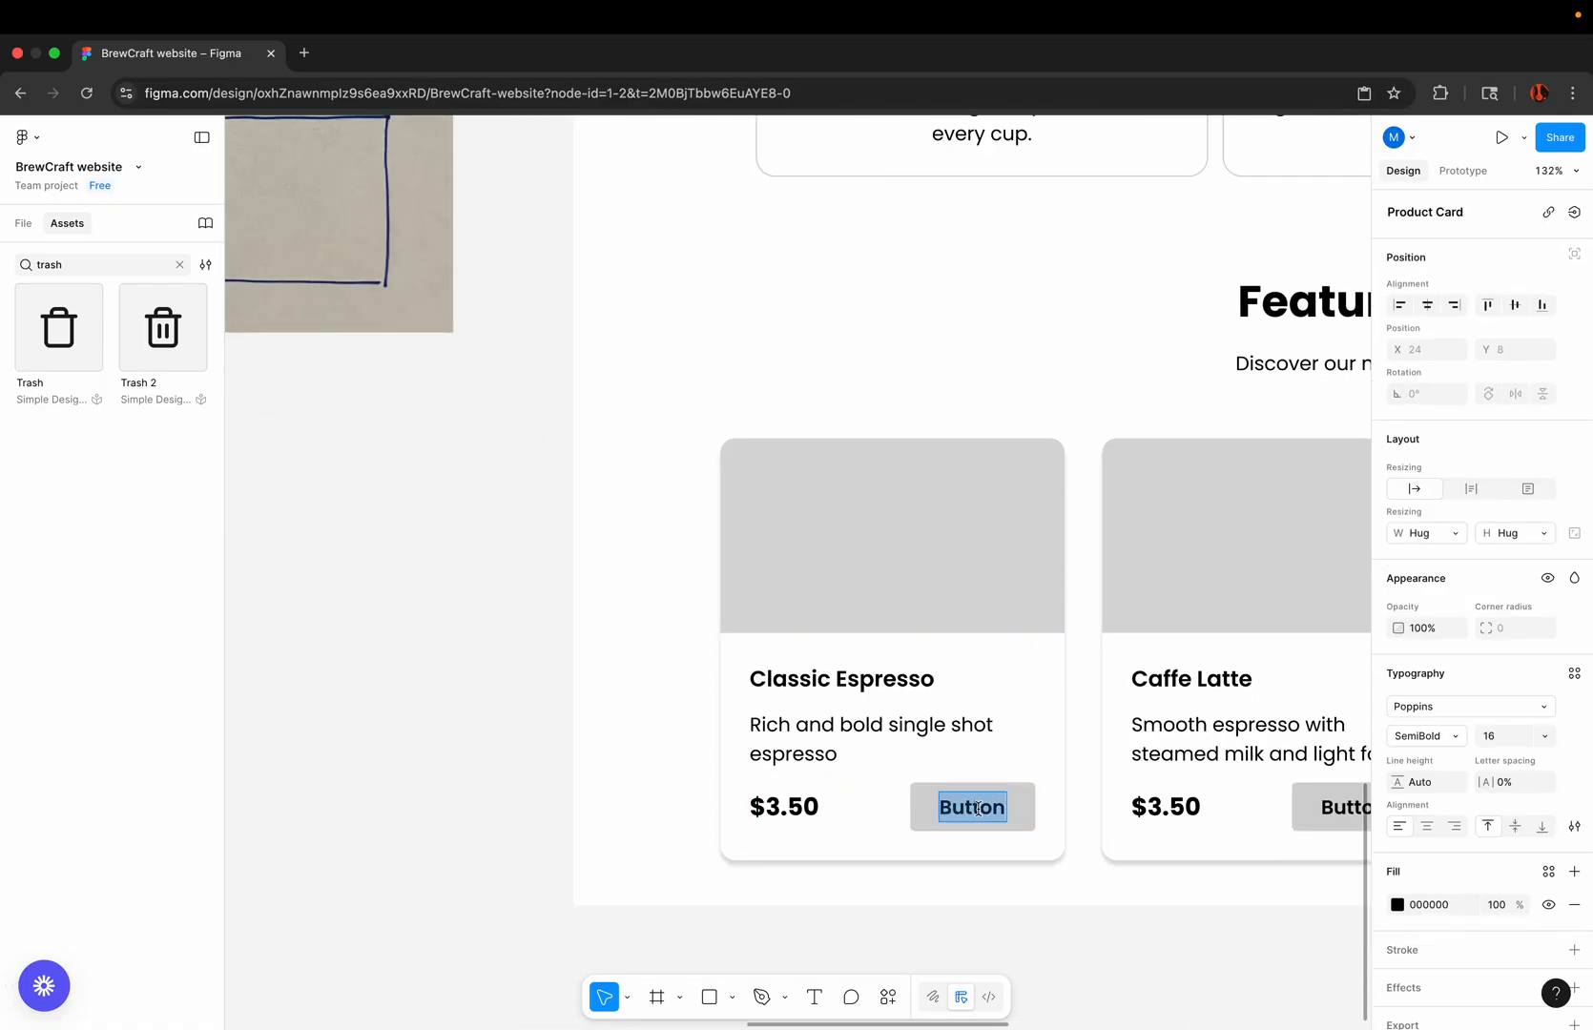
{"action": "type", "text": "Add"}
{"action": "scroll", "coordinate": [981, 789], "scroll_direction": "right", "scroll_amount": 5}
{"action": "double_click", "coordinate": [969, 749]}
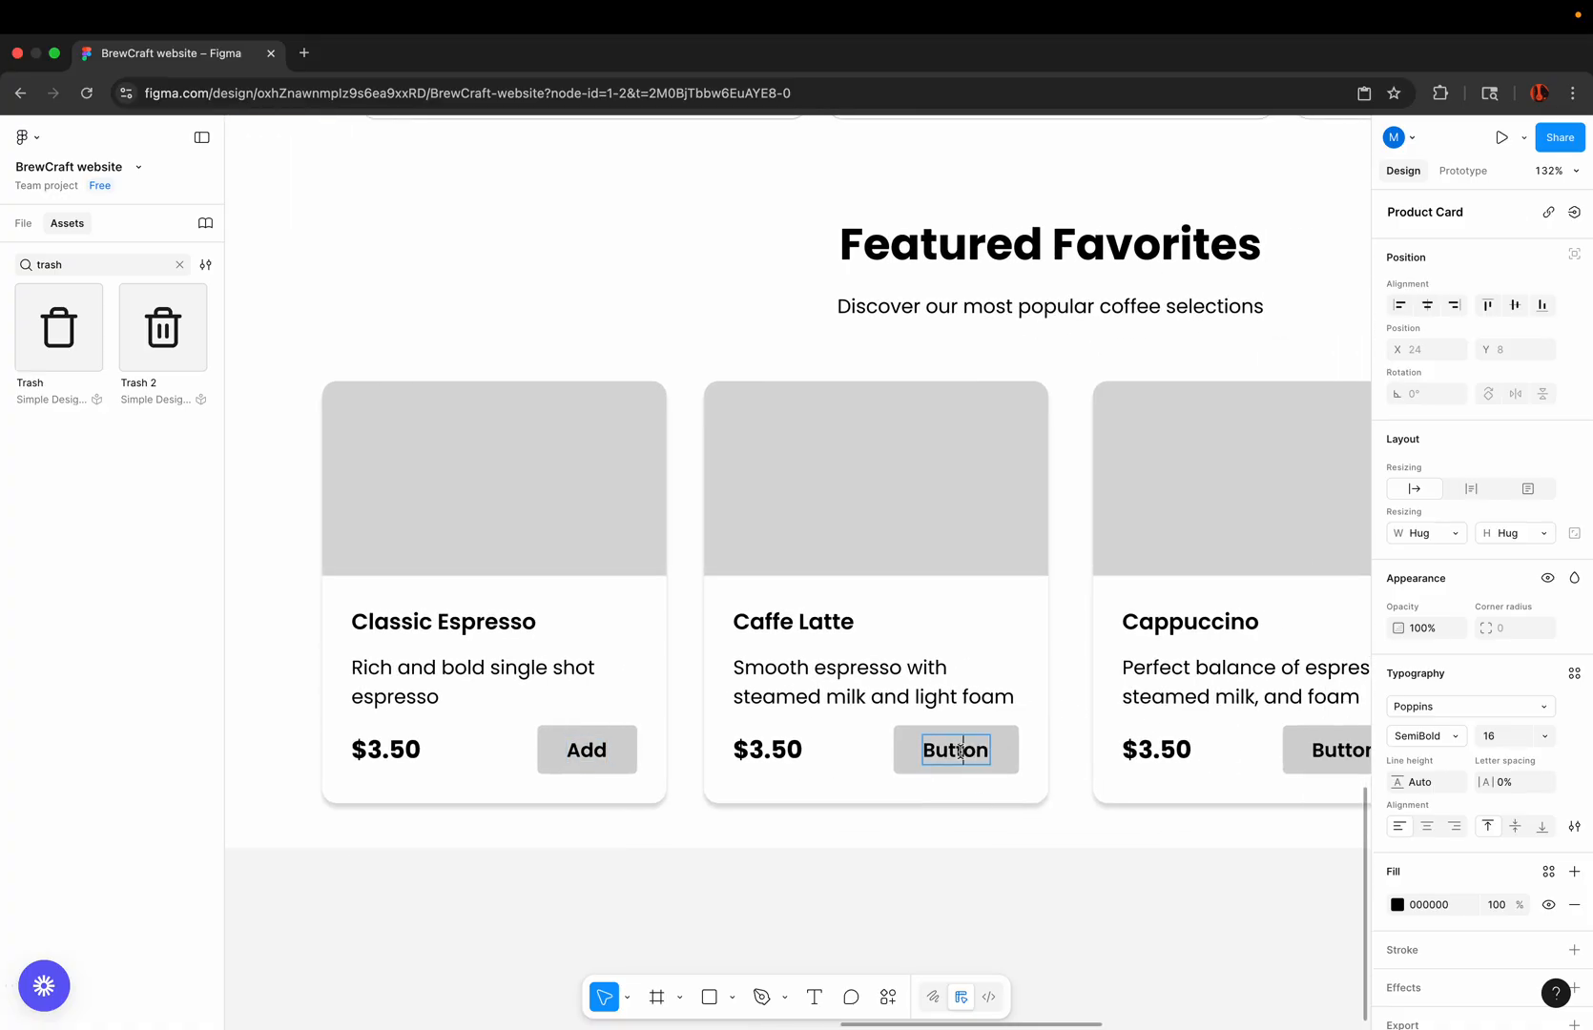
{"action": "double_click", "coordinate": [968, 750]}
{"action": "type", "text": "Add"}
Step: Replace the button labels on the Cappuccino and Americano product cards with "Add"
{"action": "scroll", "coordinate": [982, 719], "scroll_direction": "right", "scroll_amount": 5}
{"action": "scroll", "coordinate": [981, 718], "scroll_direction": "down", "scroll_amount": 1}
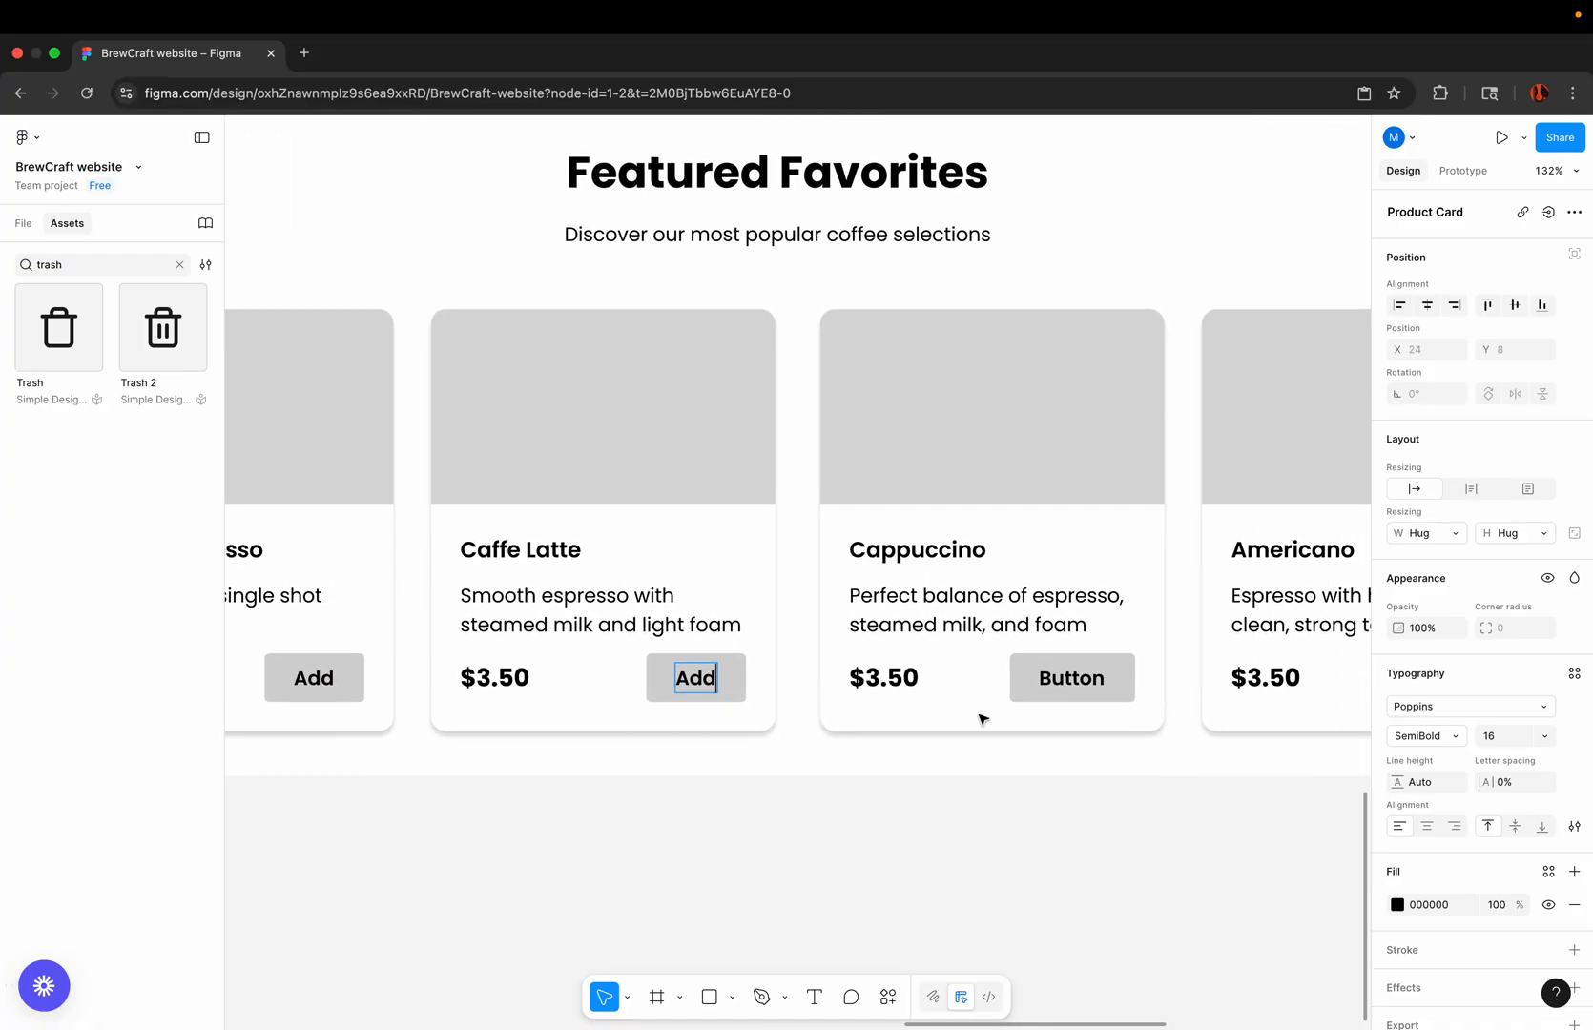
{"action": "double_click", "coordinate": [1063, 680]}
{"action": "double_click", "coordinate": [1063, 680]}
{"action": "type", "text": "Add"}
{"action": "scroll", "coordinate": [821, 654], "scroll_direction": "right", "scroll_amount": 5}
{"action": "scroll", "coordinate": [821, 655], "scroll_direction": "down", "scroll_amount": 1}
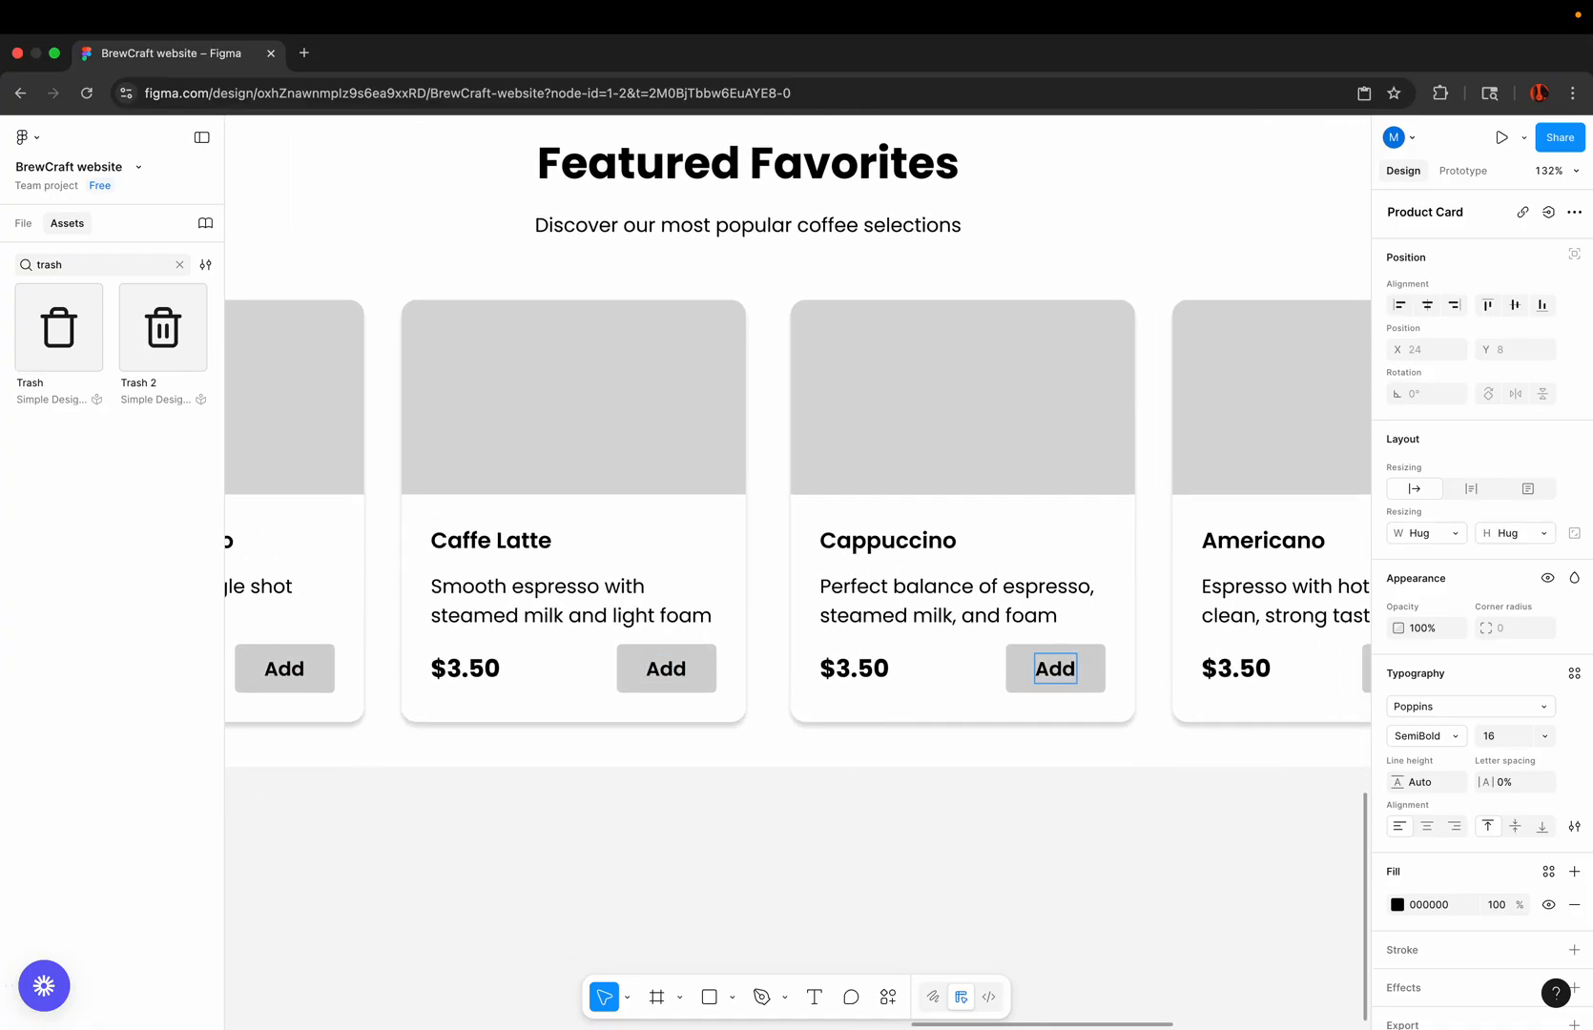
{"action": "double_click", "coordinate": [1183, 653]}
{"action": "double_click", "coordinate": [1183, 653]}
{"action": "type", "text": "Add"}
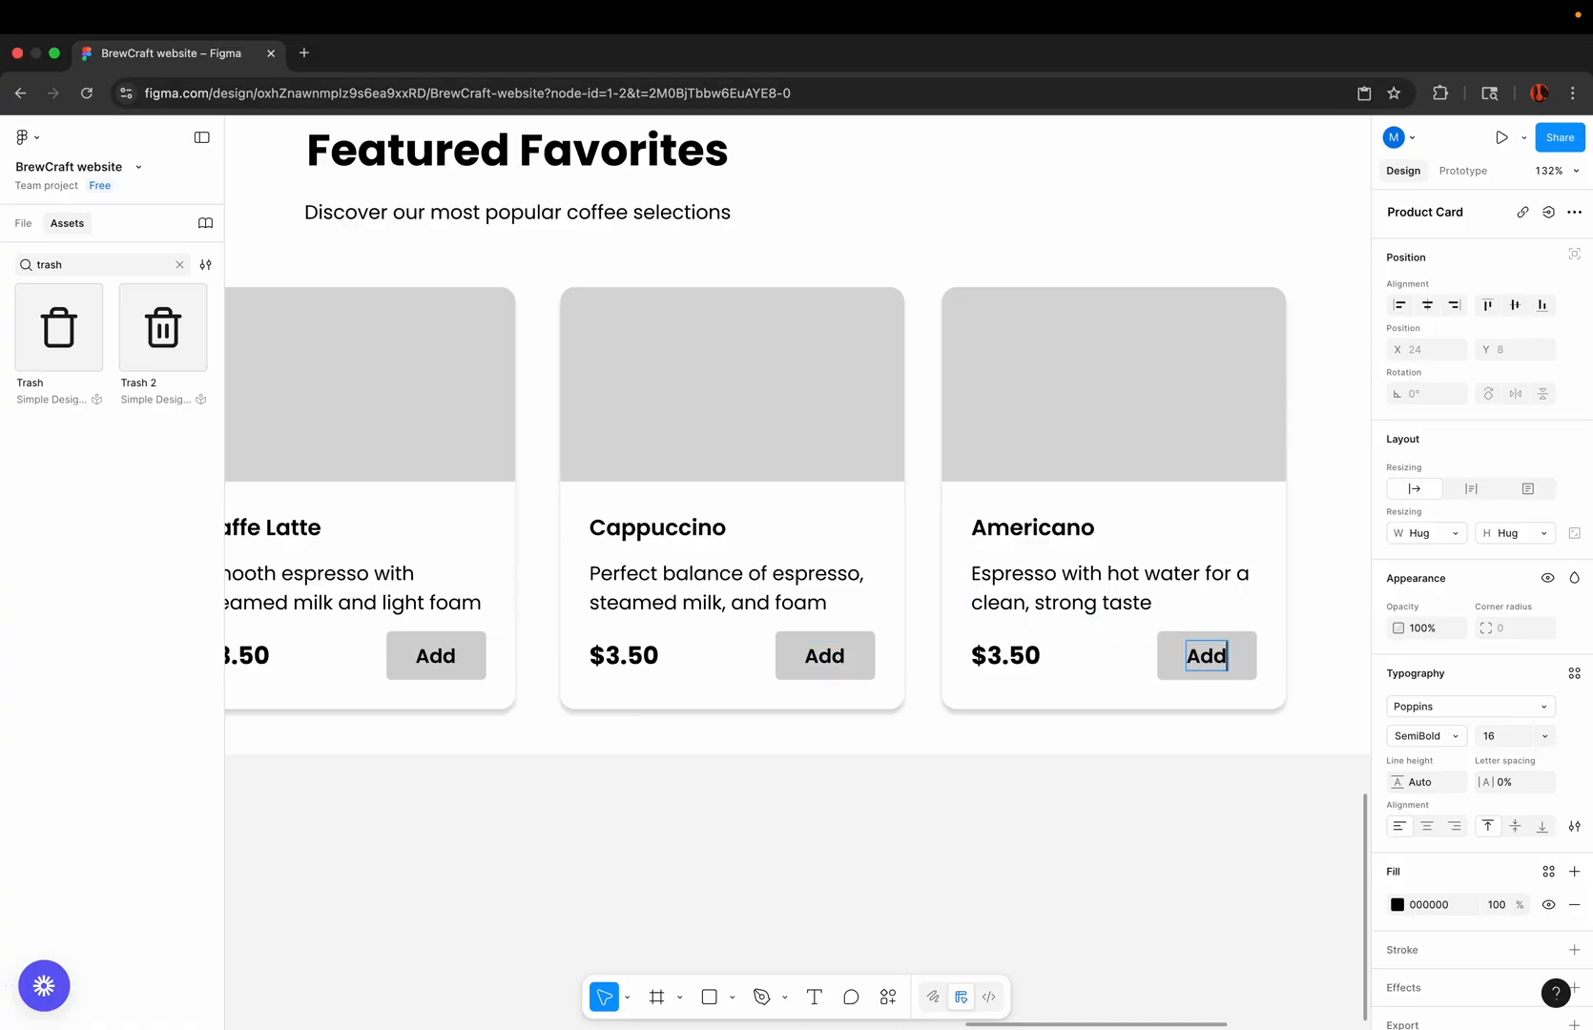
{"action": "left_click", "coordinate": [1021, 828]}
Step: Duplicate the hero's background rectangle behind the Featured Favorites section and stretch it to about 541 high so it extends past the product cards
{"action": "scroll", "coordinate": [1024, 833], "scroll_direction": "down", "scroll_amount": 10}
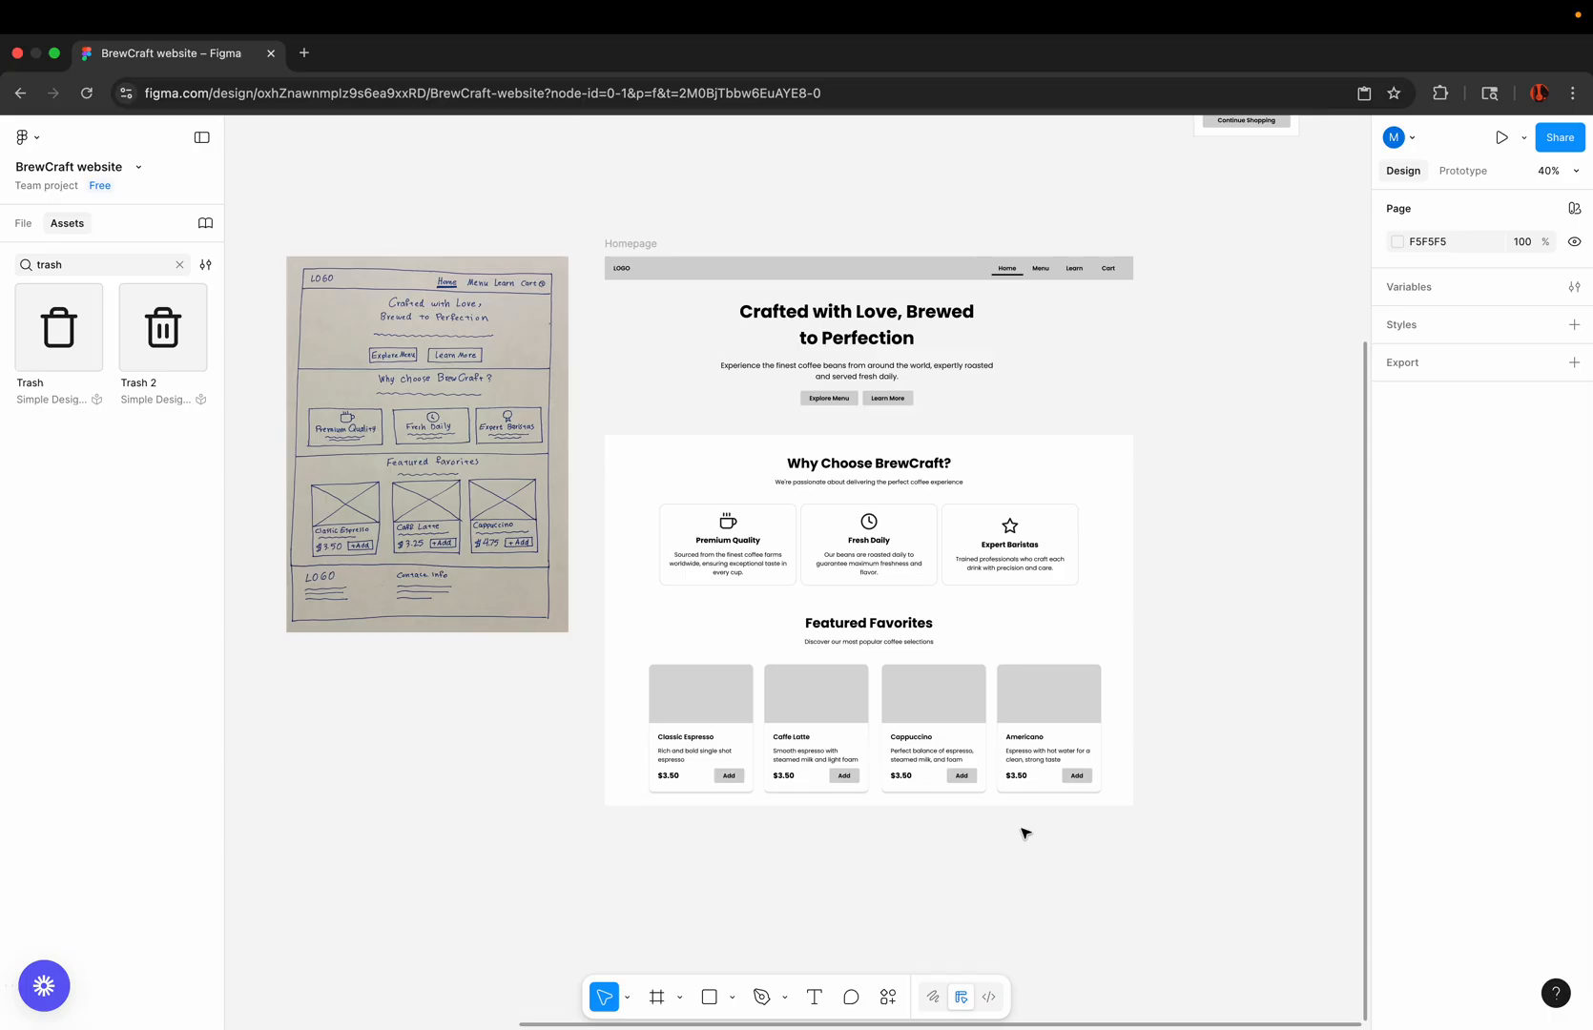
{"action": "scroll", "coordinate": [868, 837], "scroll_direction": "up", "scroll_amount": 2}
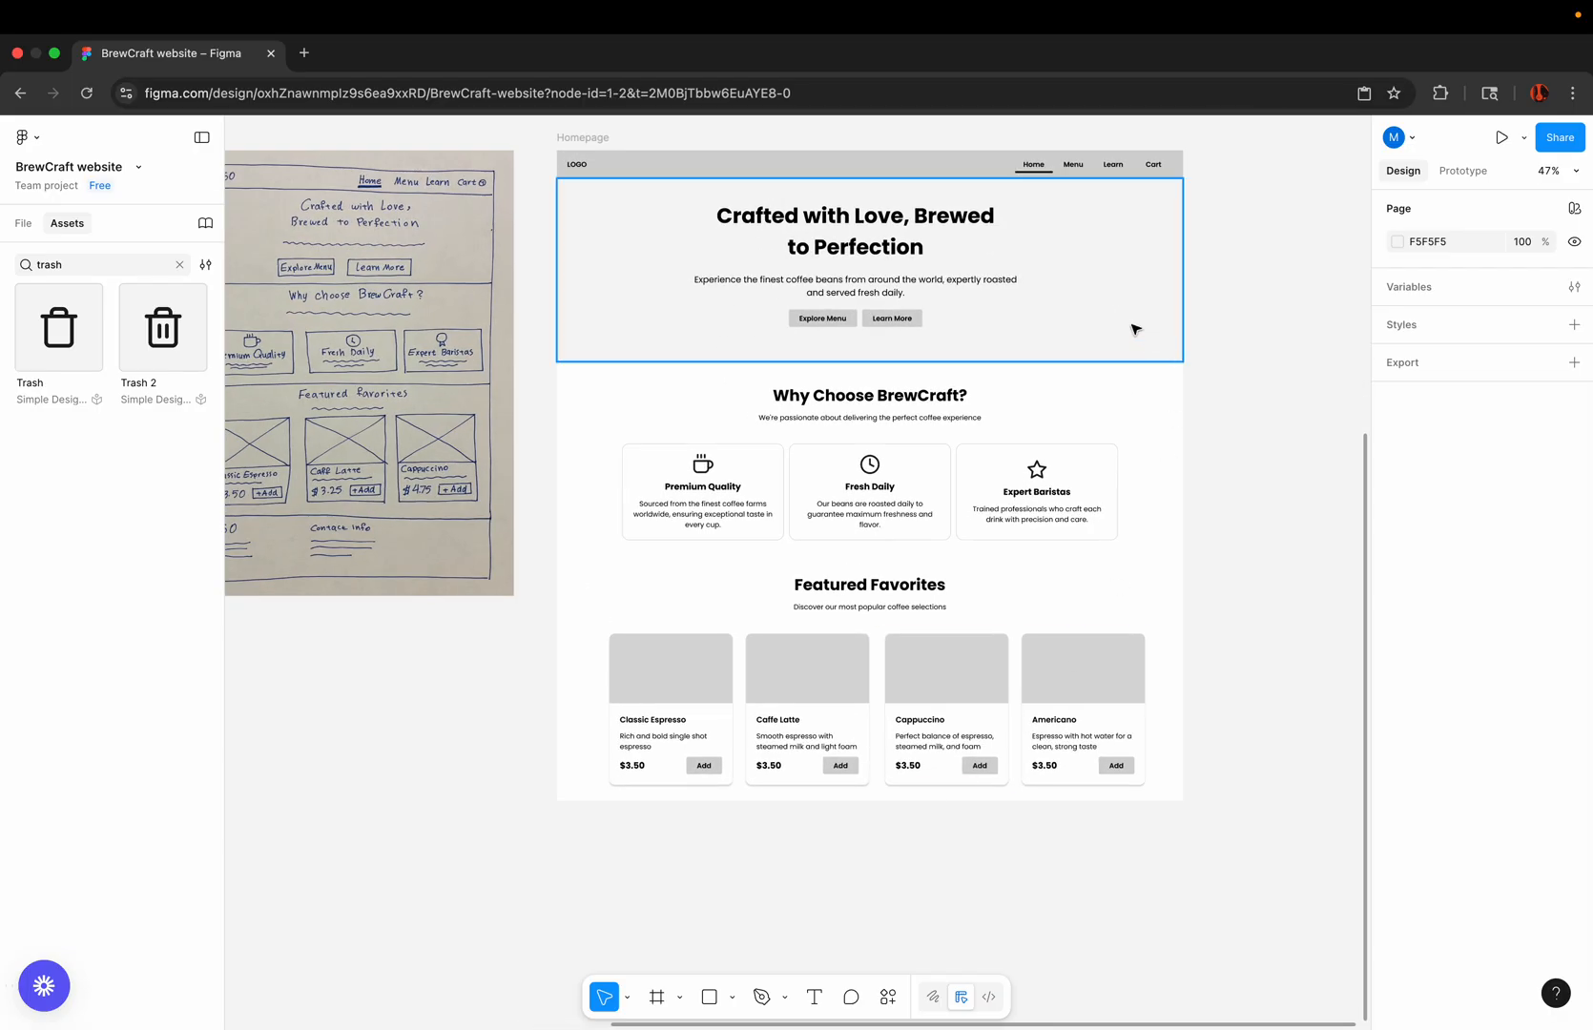
{"action": "left_click_drag", "start_coordinate": [1134, 329], "coordinate": [1124, 686]}
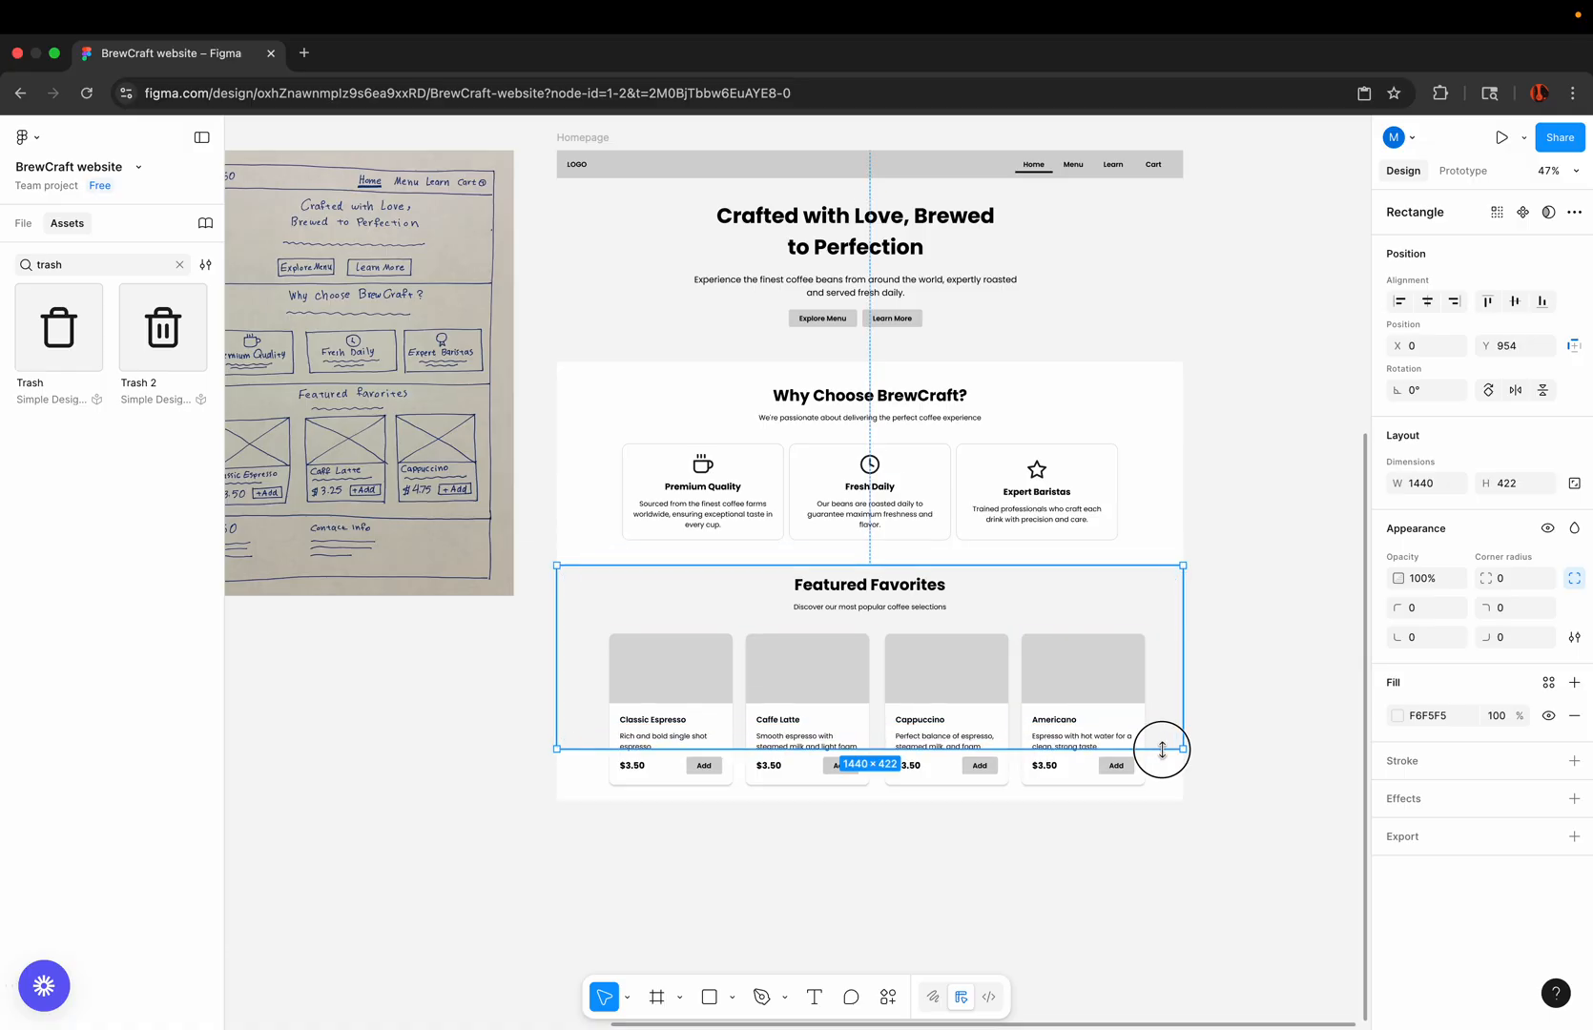
{"action": "left_click_drag", "start_coordinate": [1162, 750], "coordinate": [1170, 796]}
{"action": "left_click", "coordinate": [1085, 882]}
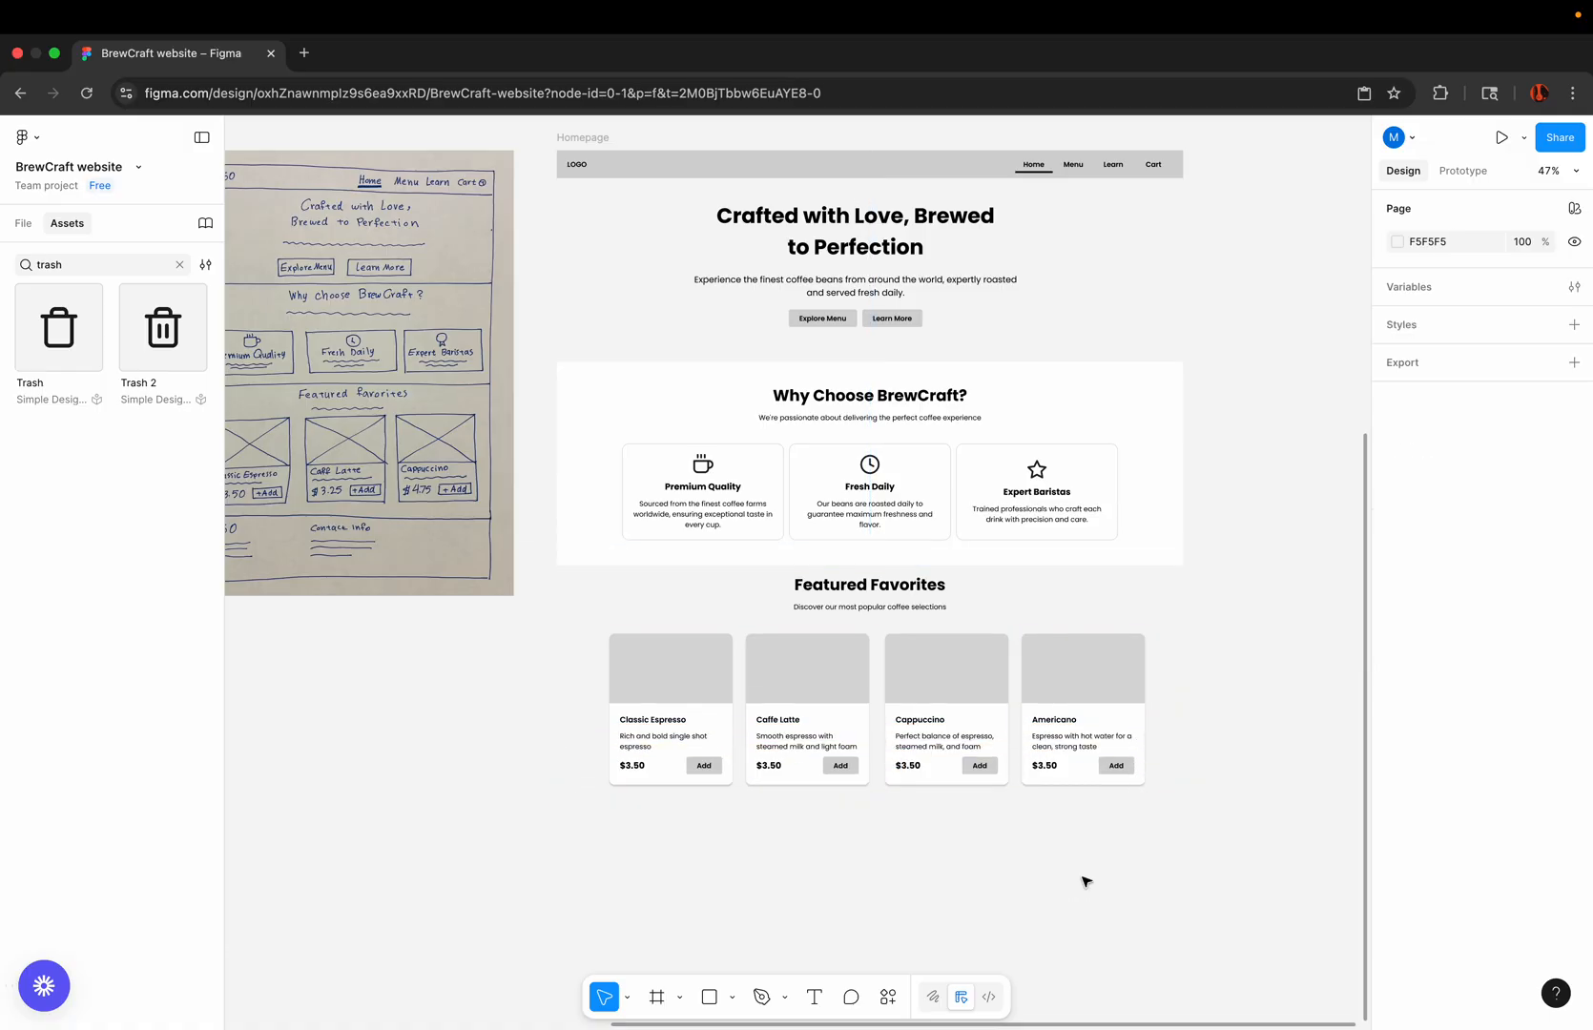
Step: Change the fill of the Featured Favorites background rectangle to a darker light grey
{"action": "scroll", "coordinate": [934, 677], "scroll_direction": "down", "scroll_amount": 2}
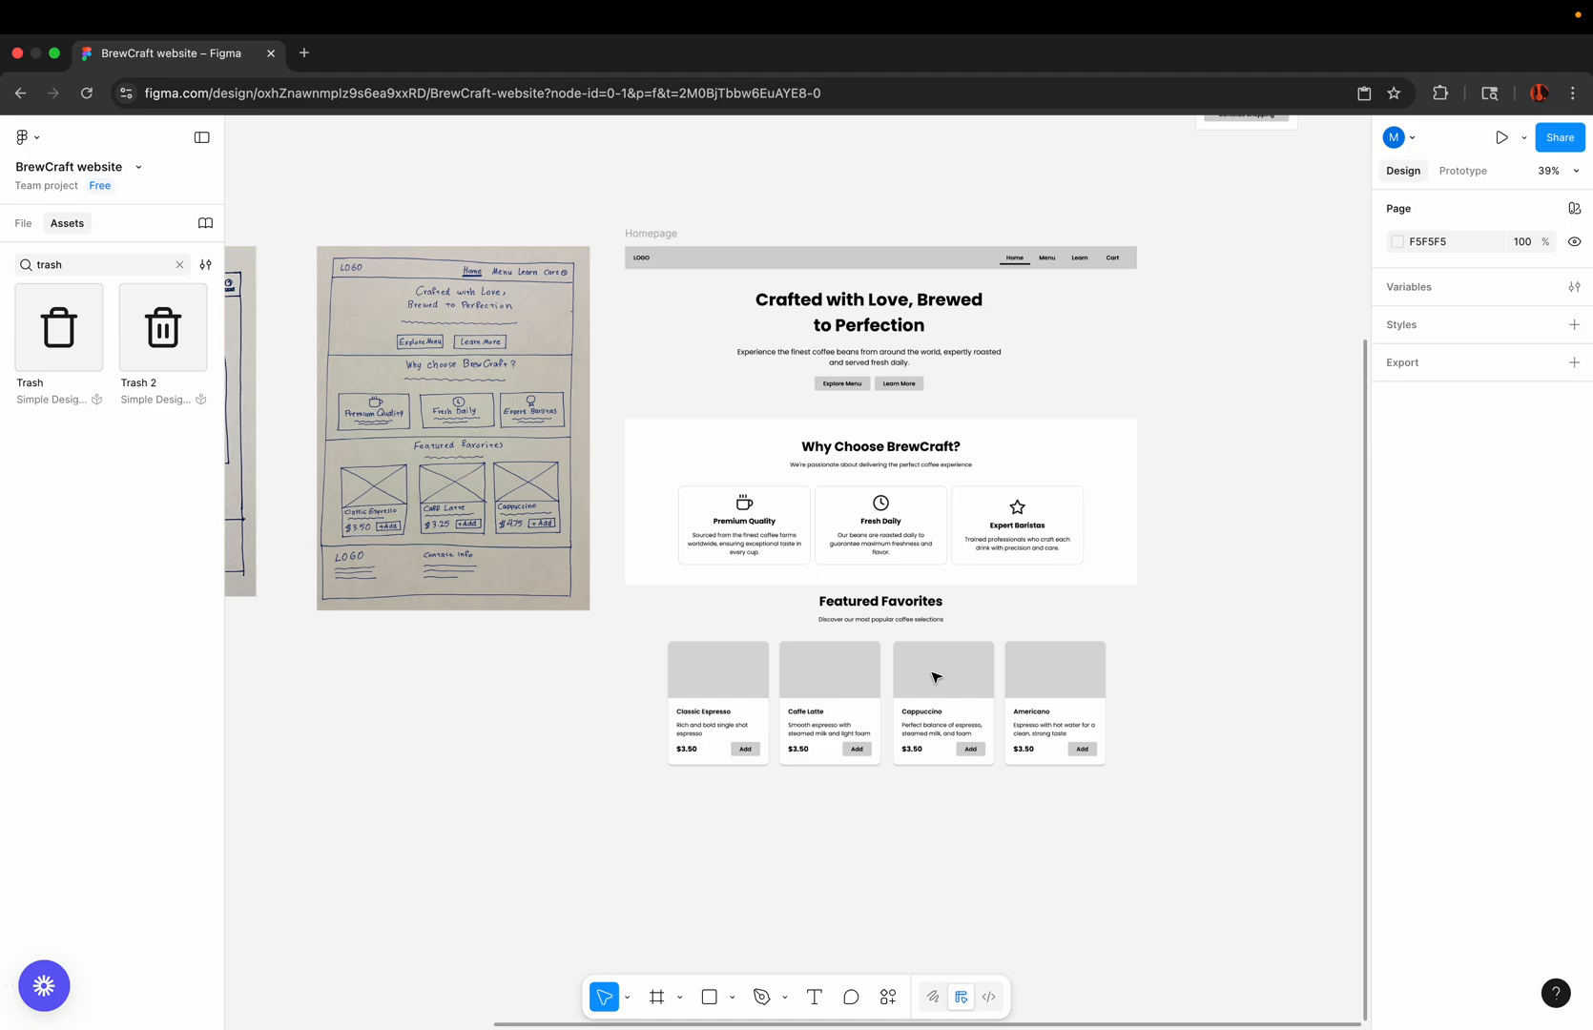
{"action": "left_click", "coordinate": [657, 613]}
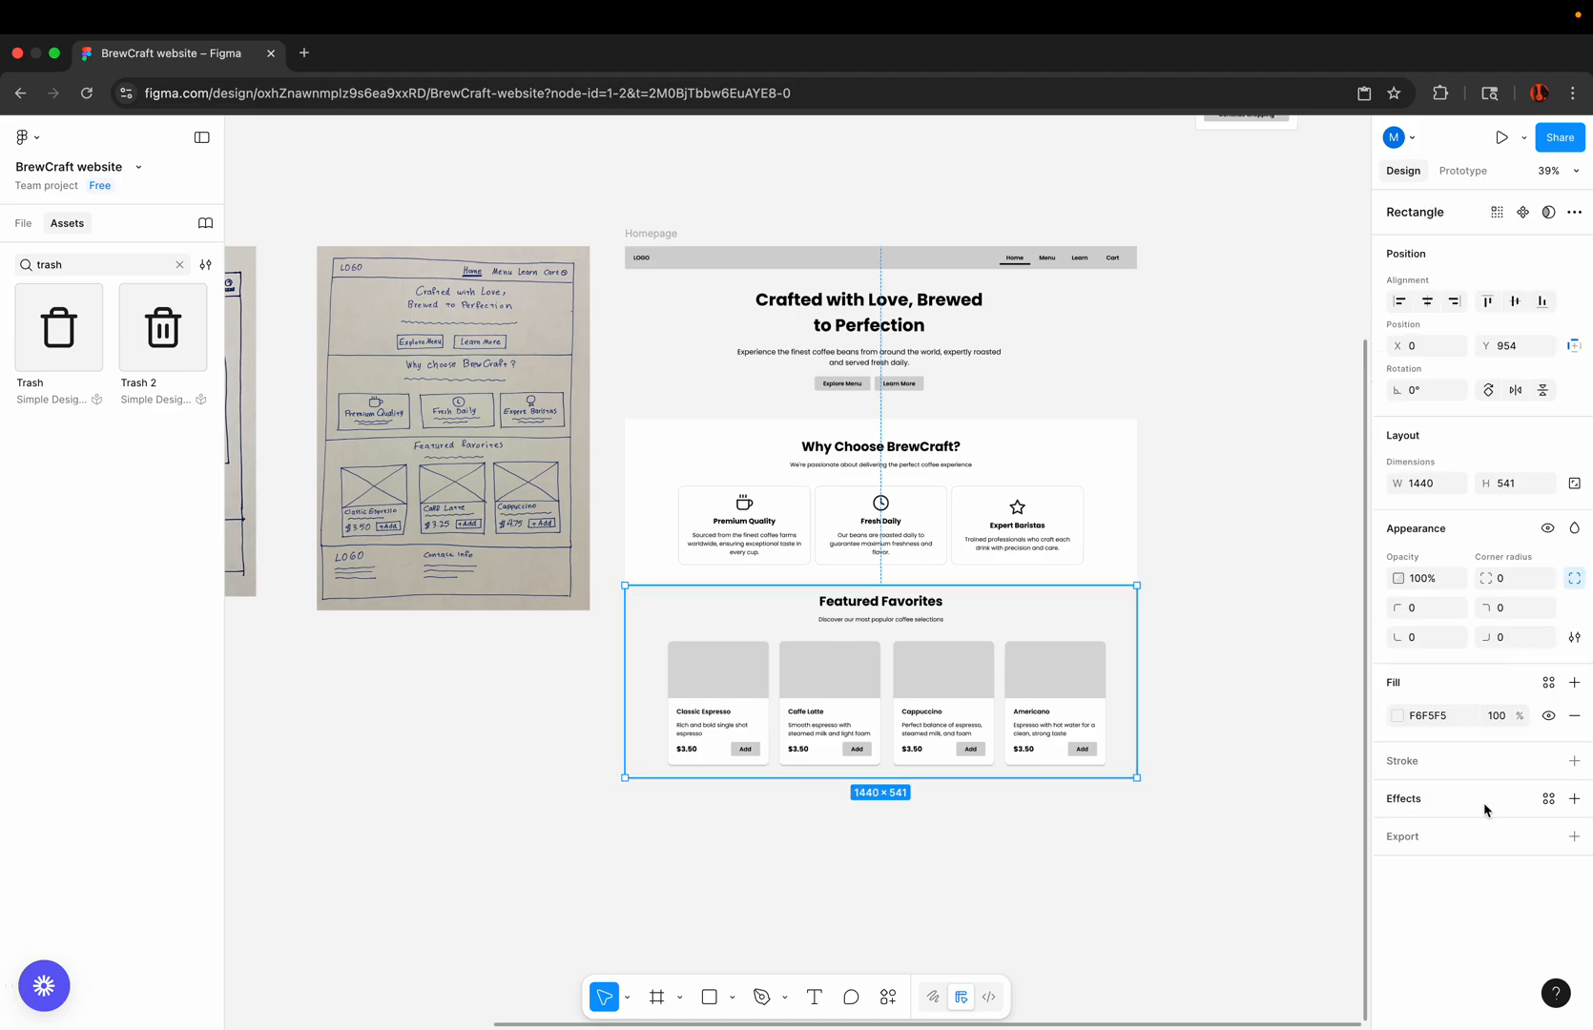
{"action": "left_click", "coordinate": [1398, 722]}
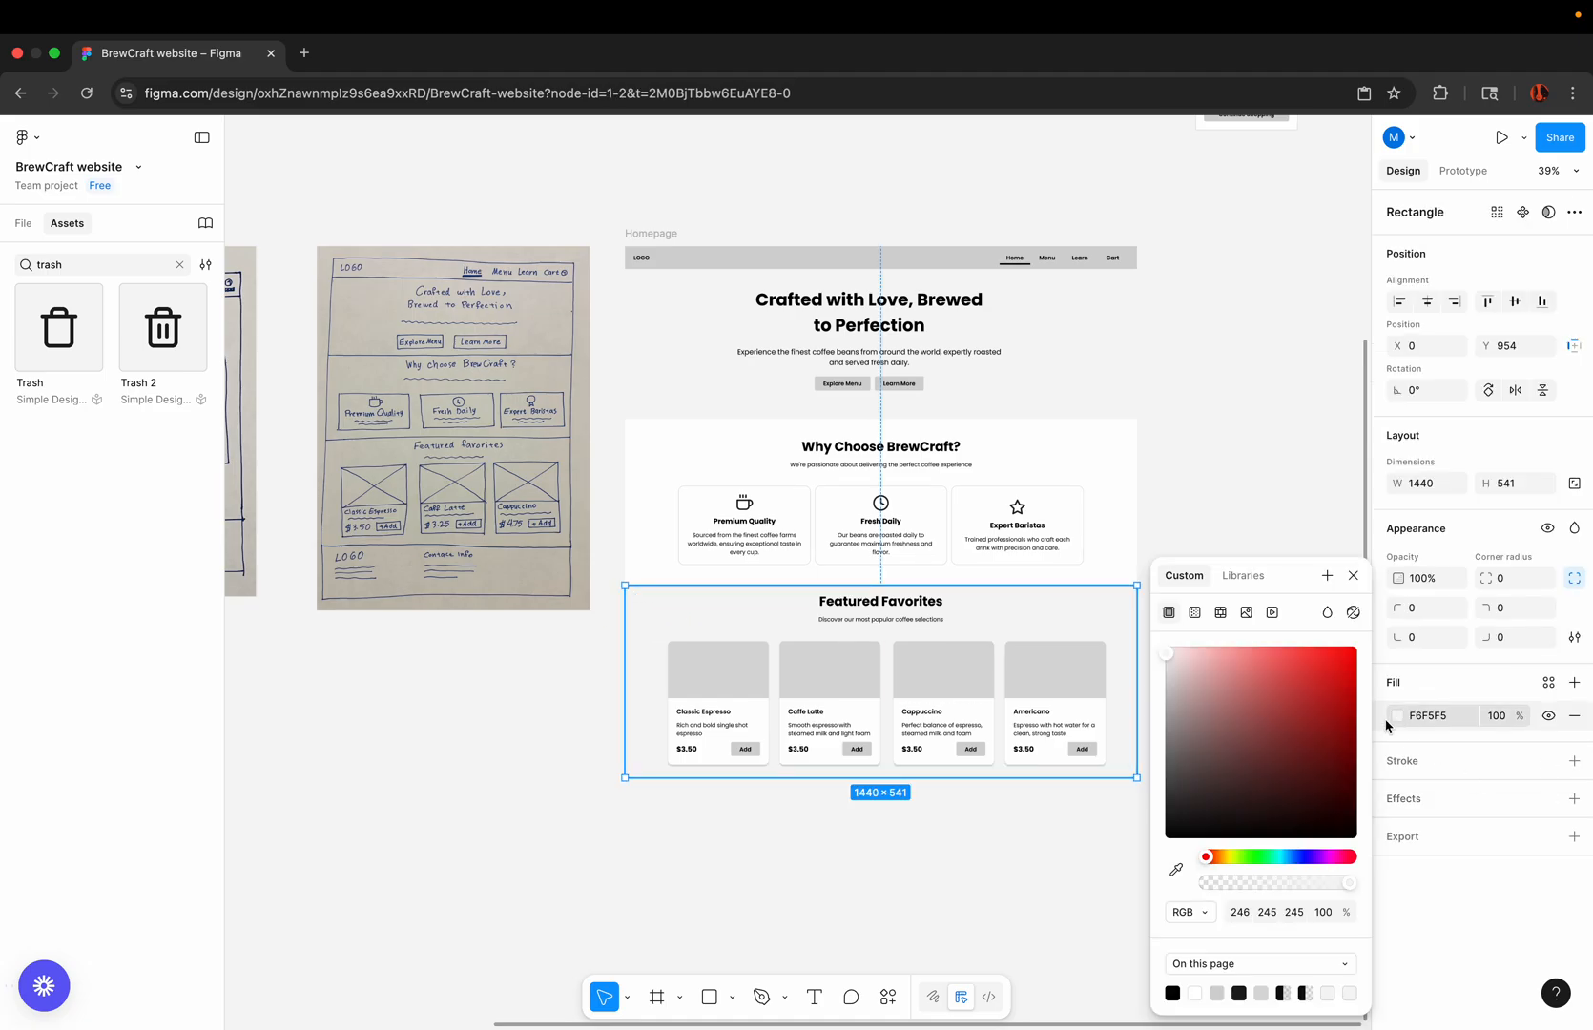
{"action": "left_click", "coordinate": [1168, 658]}
{"action": "left_click_drag", "start_coordinate": [1168, 658], "coordinate": [1157, 672]}
{"action": "left_click", "coordinate": [1240, 372]}
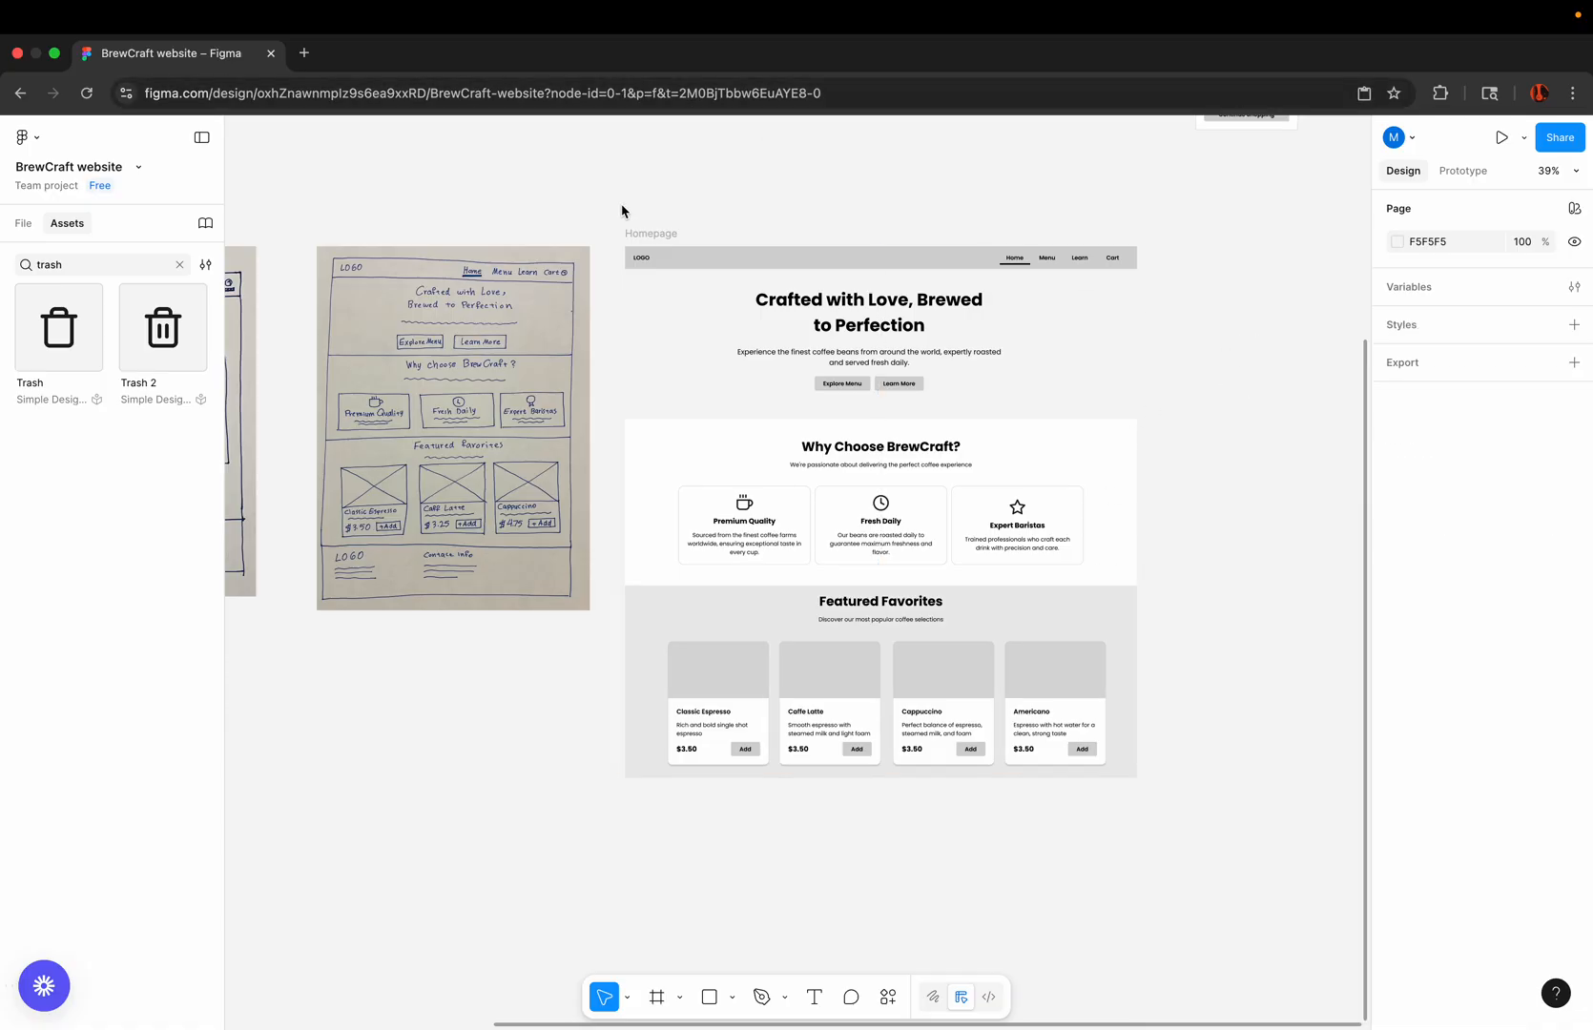
Step: Extend the Homepage frame downward to about 1797 high, making room below the Featured Favorites section
{"action": "left_click", "coordinate": [641, 238]}
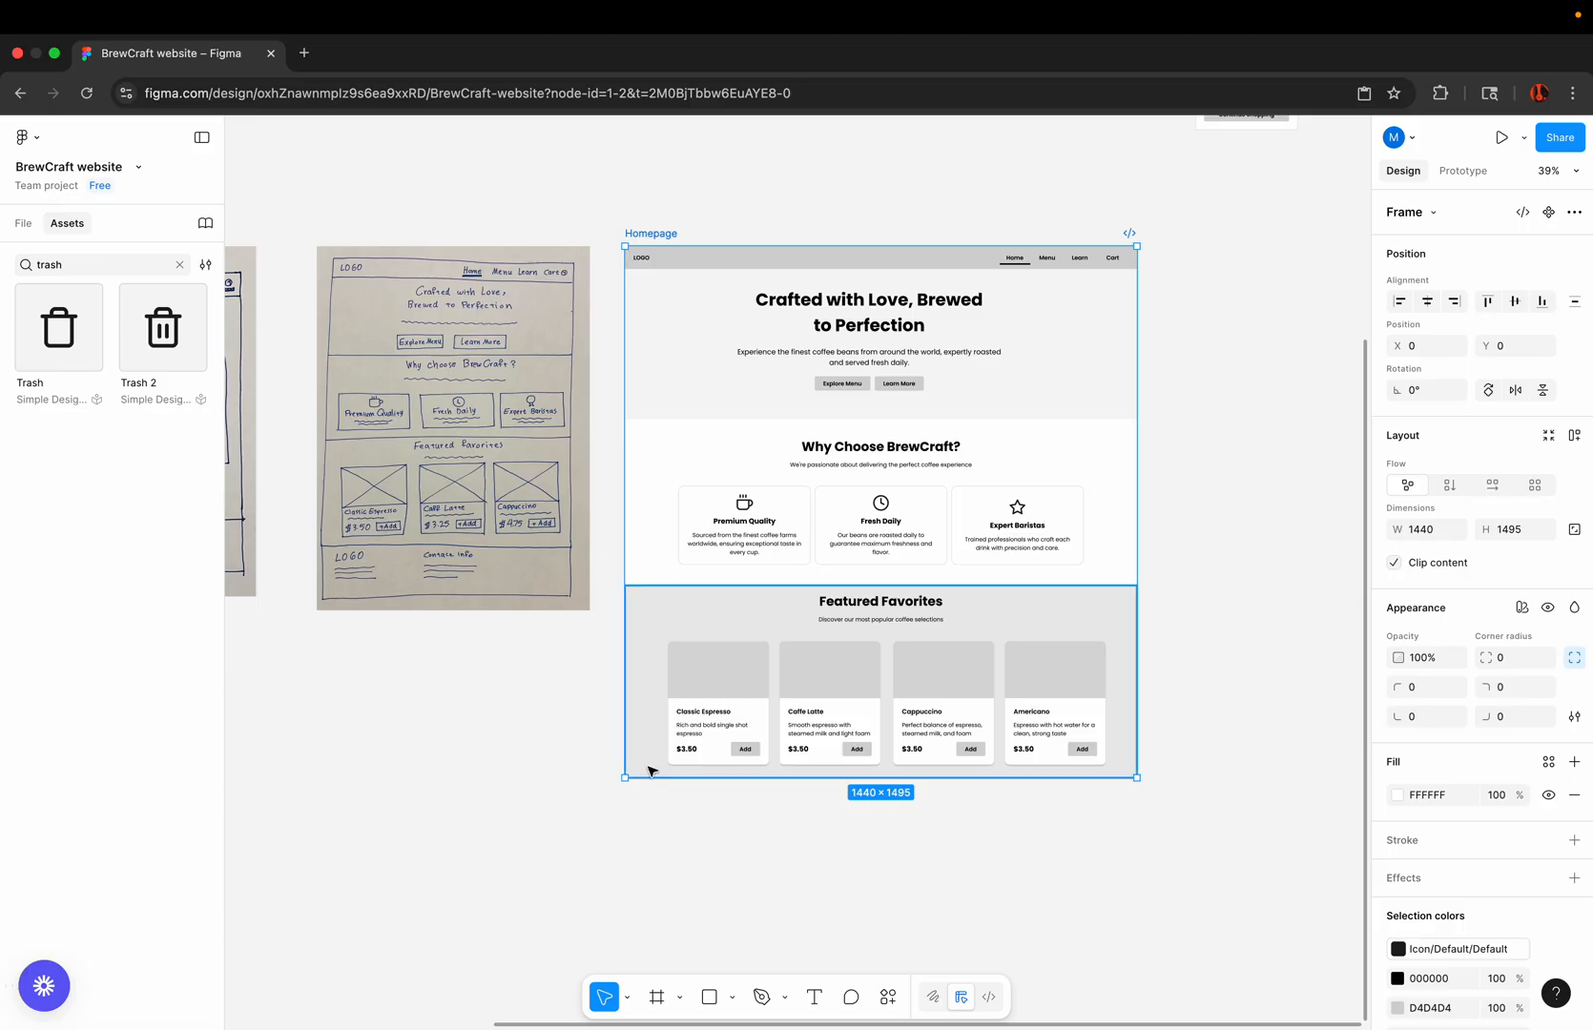
{"action": "left_click_drag", "start_coordinate": [651, 778], "coordinate": [651, 889]}
{"action": "left_click", "coordinate": [505, 835]}
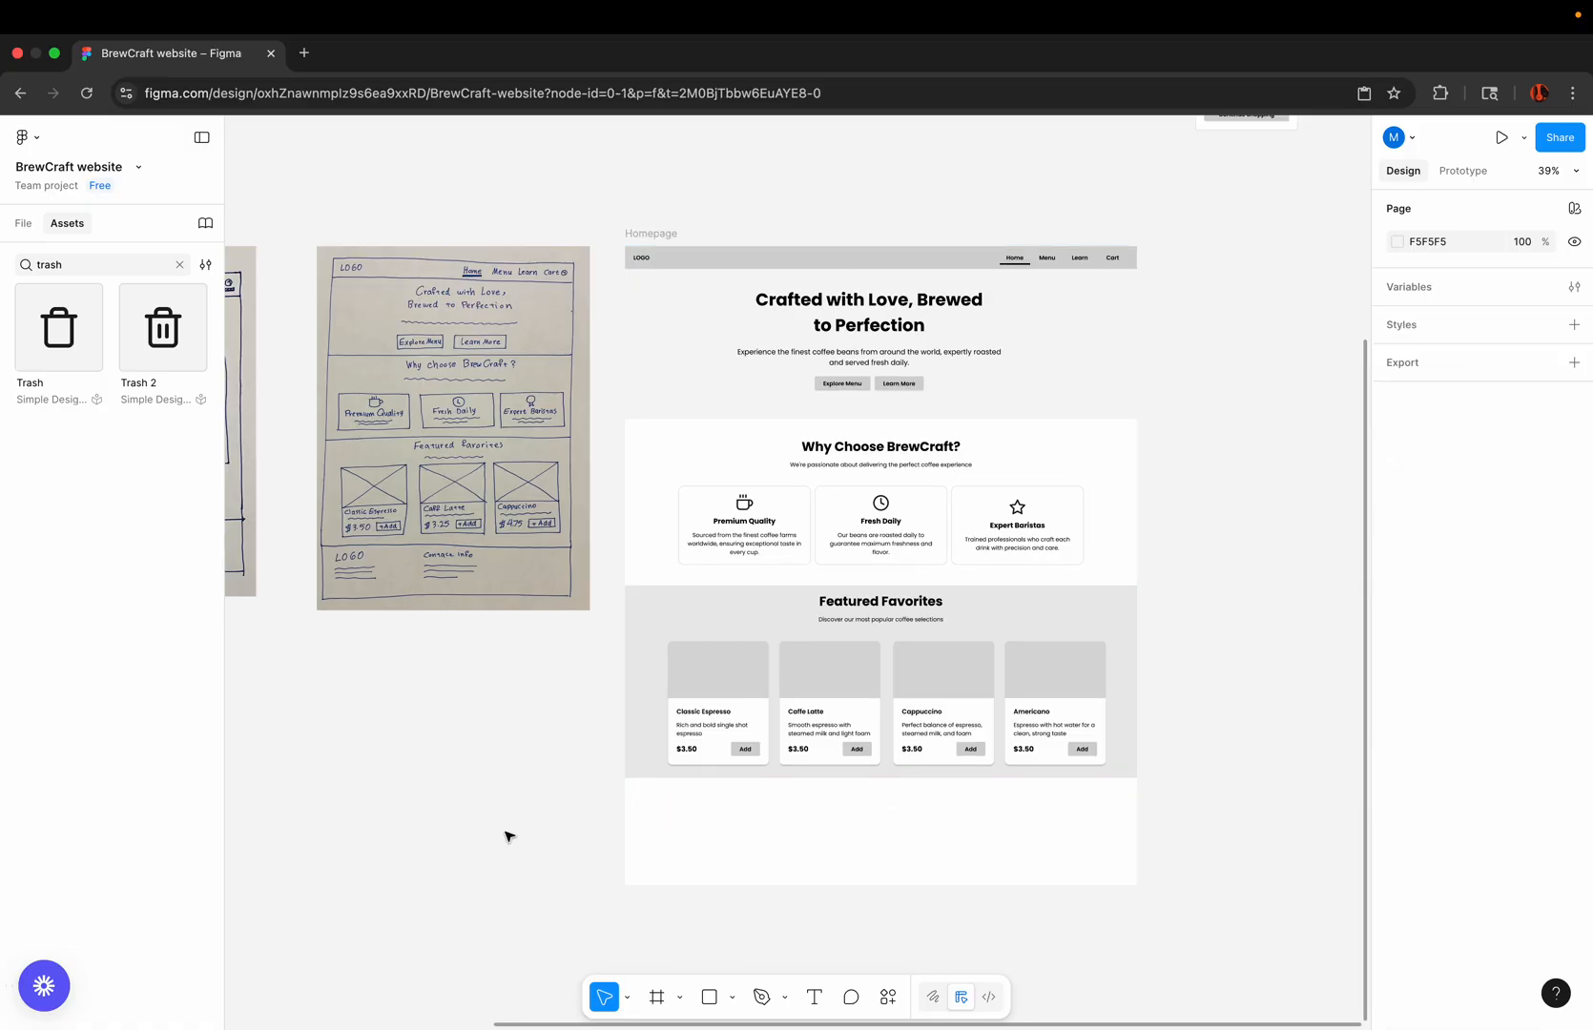
Step: Place a copy of the Footer component in the Homepage frame, directly below the Featured Favorites section at X 0, Y 1495
{"action": "scroll", "coordinate": [506, 837], "scroll_direction": "down", "scroll_amount": 3}
{"action": "scroll", "coordinate": [506, 837], "scroll_direction": "up", "scroll_amount": 3}
{"action": "scroll", "coordinate": [744, 264], "scroll_direction": "up", "scroll_amount": 3}
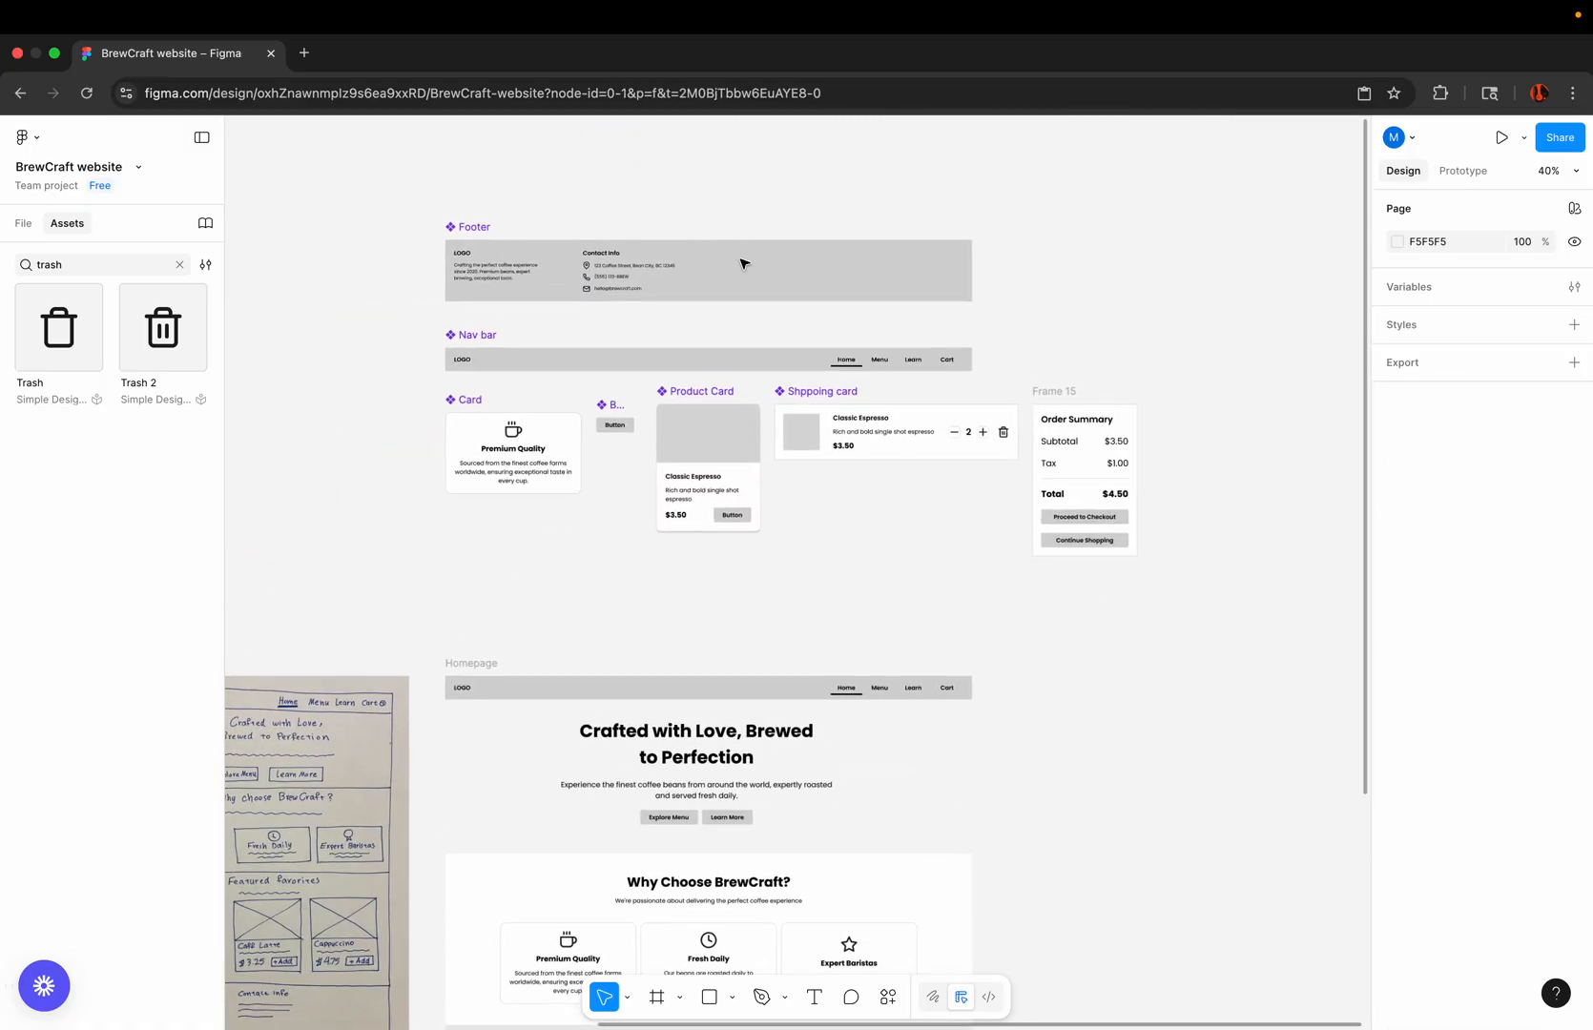
{"action": "left_click", "coordinate": [527, 252]}
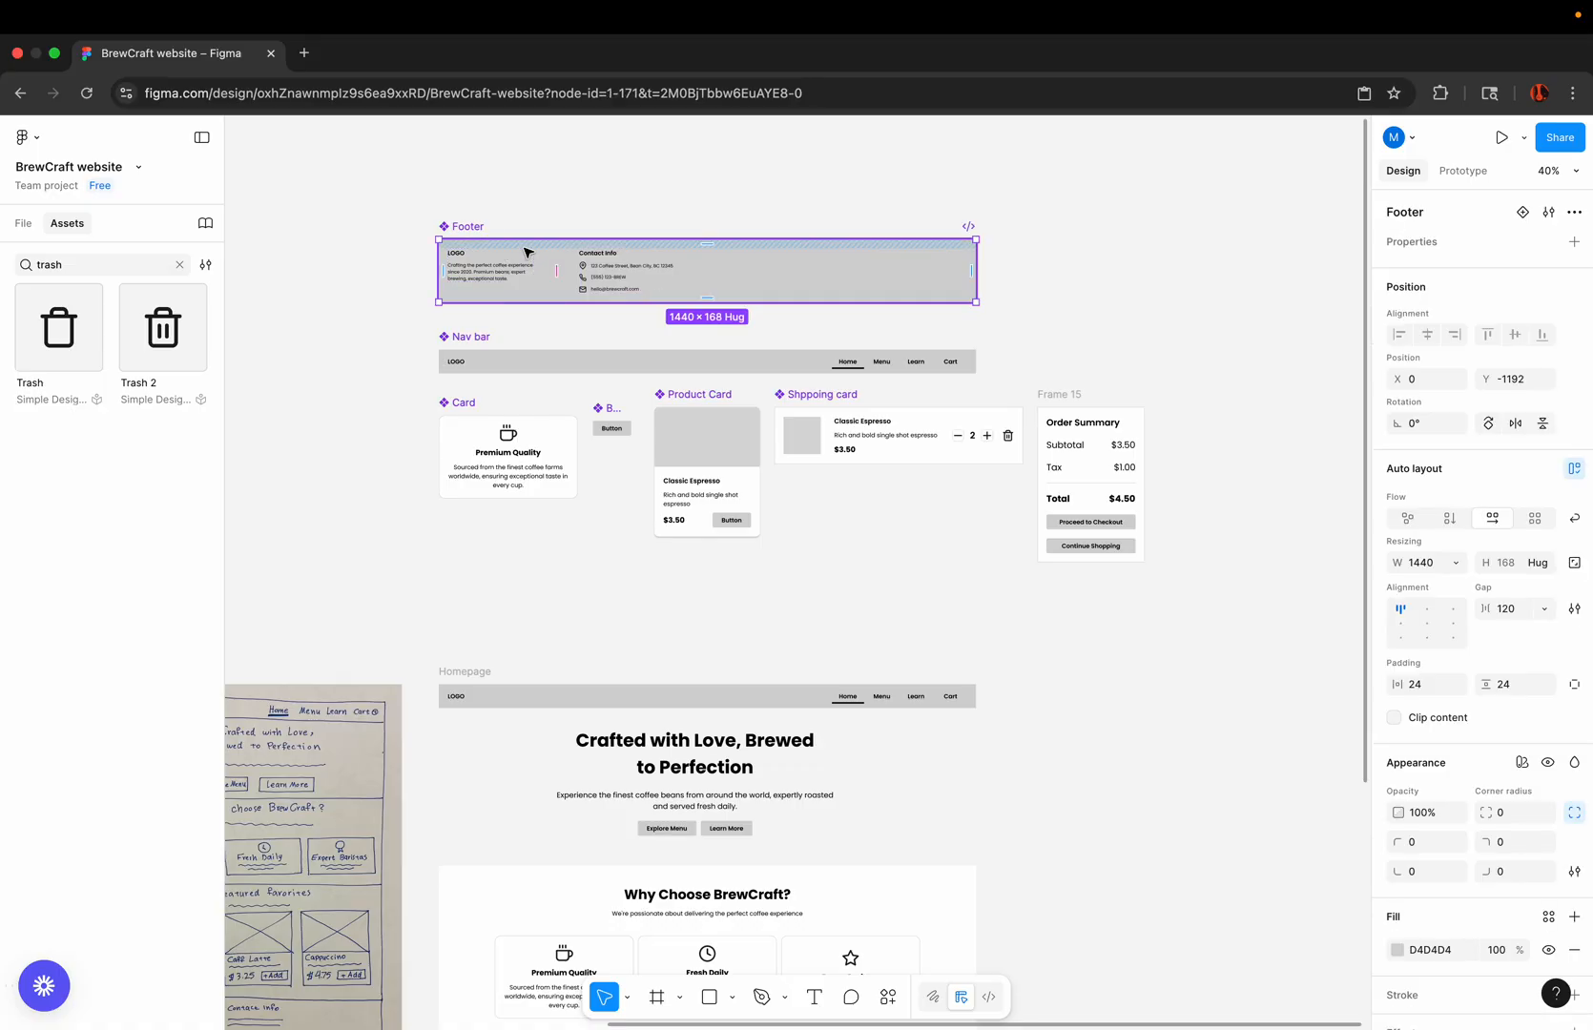
{"action": "scroll", "coordinate": [528, 253], "scroll_direction": "down", "scroll_amount": 3}
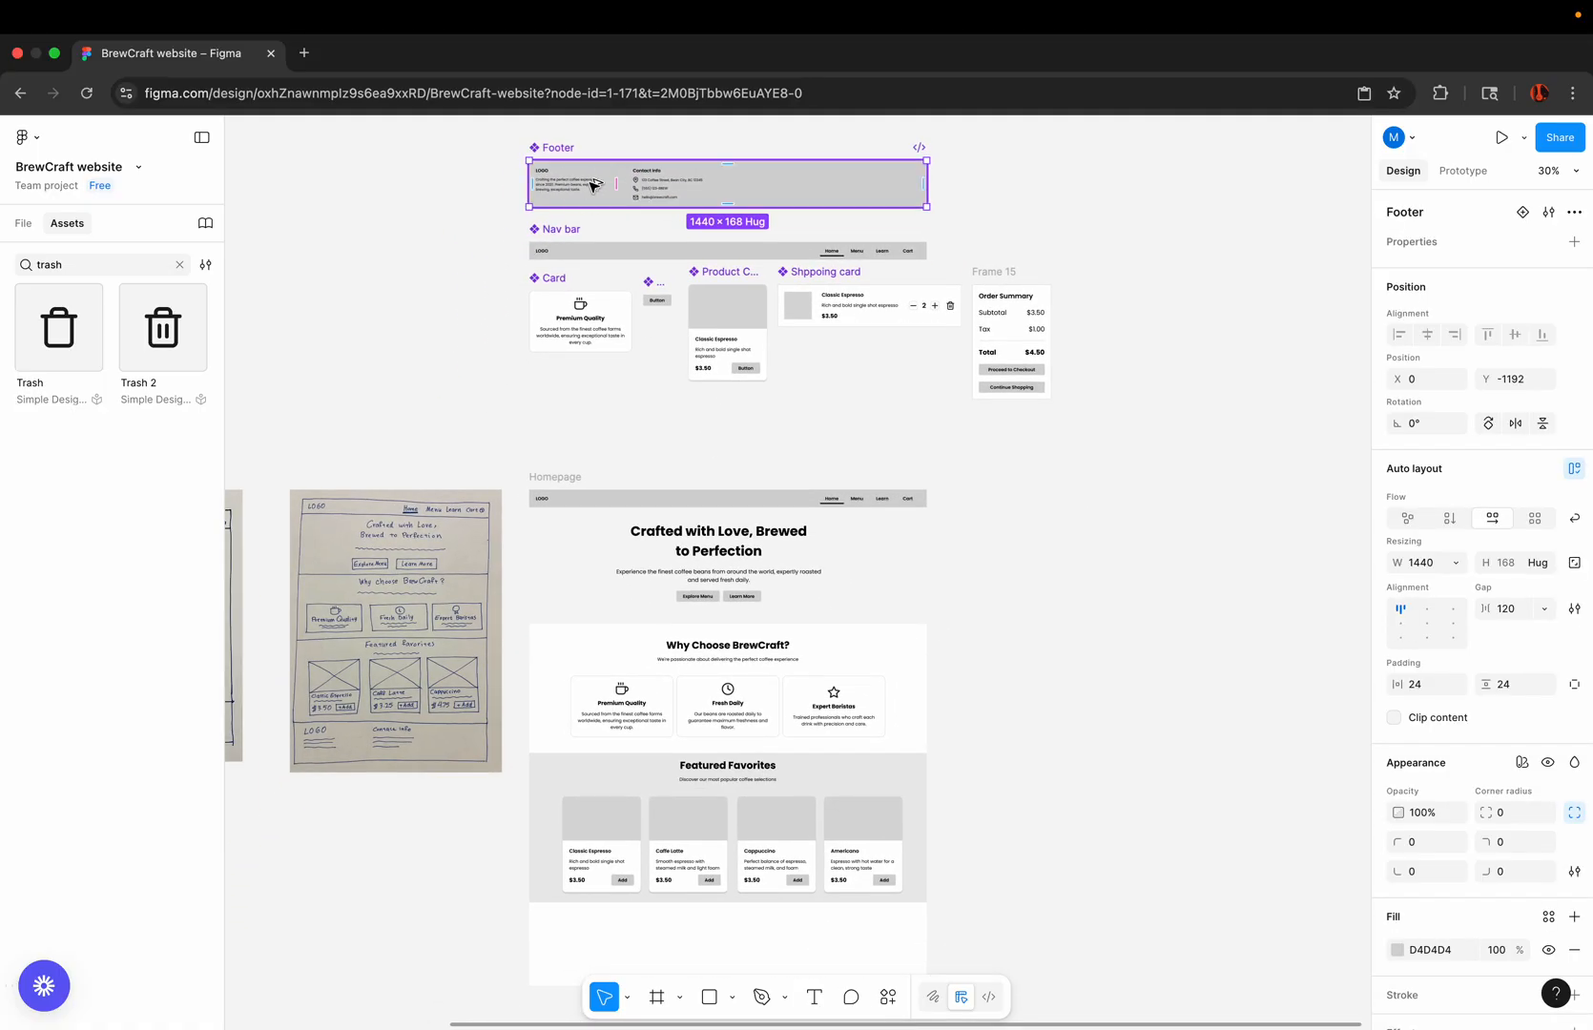
{"action": "left_click_drag", "start_coordinate": [591, 184], "coordinate": [593, 856]}
{"action": "scroll", "coordinate": [556, 943], "scroll_direction": "up", "scroll_amount": 5}
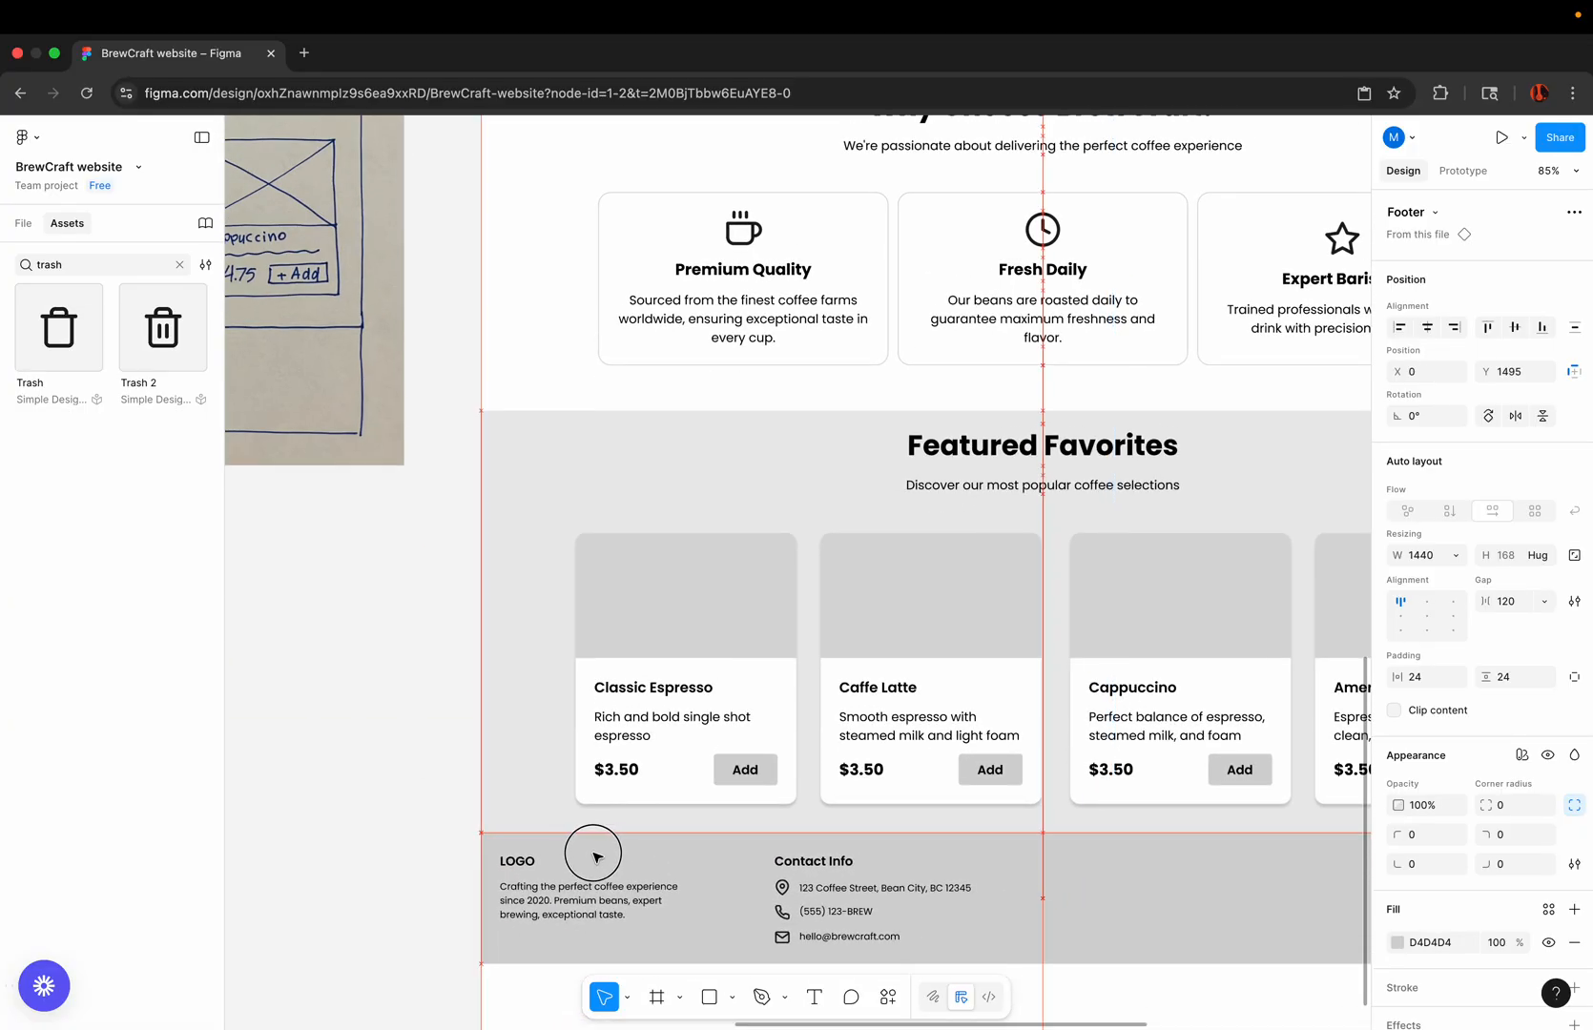
Step: Shorten the Homepage frame so that it ends at the footer's lower edge
{"action": "scroll", "coordinate": [593, 855], "scroll_direction": "down", "scroll_amount": 5}
{"action": "left_click", "coordinate": [582, 326]}
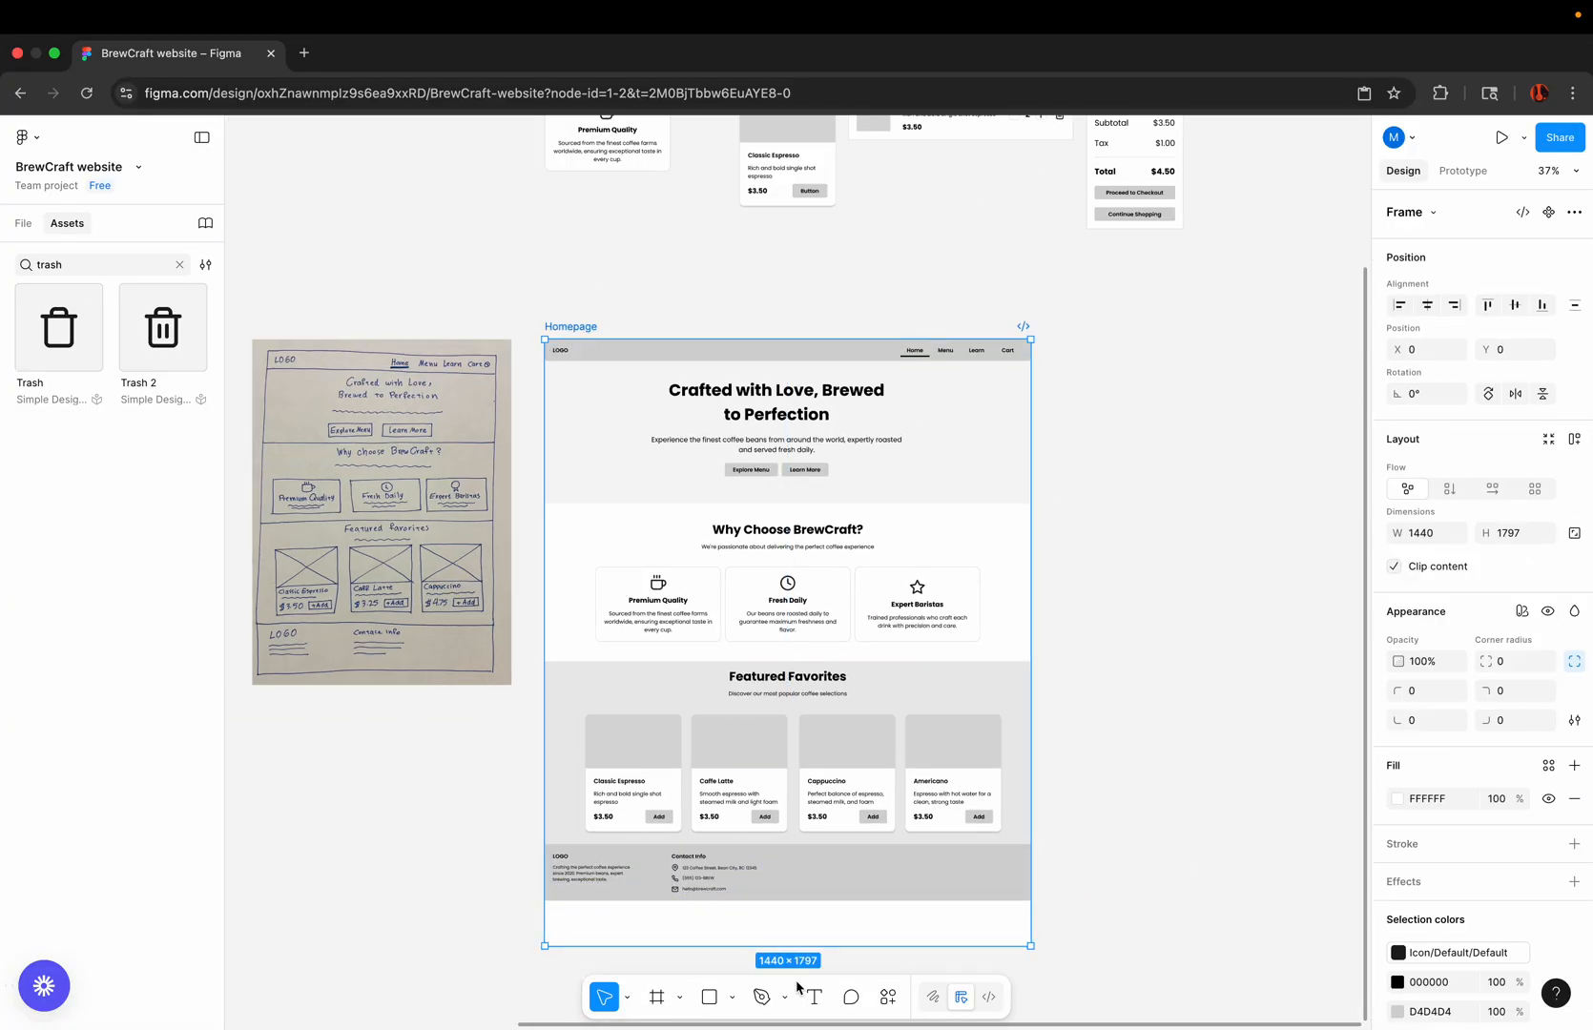
{"action": "scroll", "coordinate": [819, 924], "scroll_direction": "up", "scroll_amount": 5}
{"action": "left_click_drag", "start_coordinate": [814, 961], "coordinate": [816, 889]}
{"action": "scroll", "coordinate": [895, 949], "scroll_direction": "down", "scroll_amount": 5}
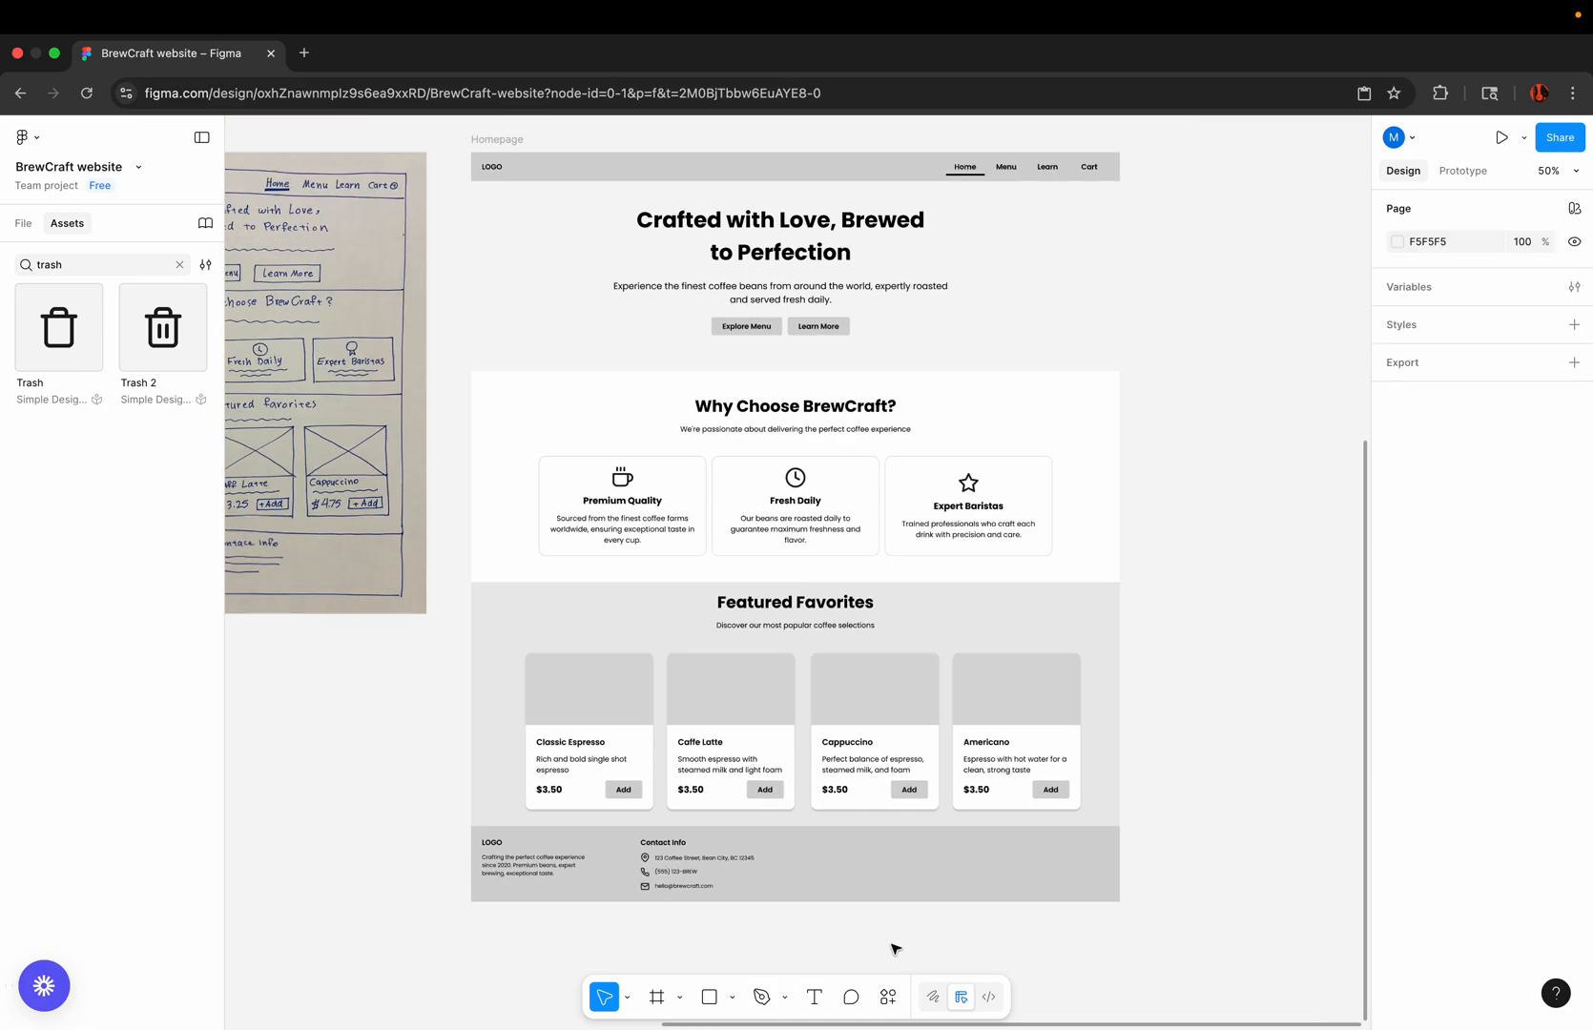
Step: Extend the Homepage frame to about 1973 high and move the footer straight down to about Y 1689
{"action": "scroll", "coordinate": [895, 949], "scroll_direction": "down", "scroll_amount": 2}
{"action": "scroll", "coordinate": [895, 949], "scroll_direction": "left", "scroll_amount": 1}
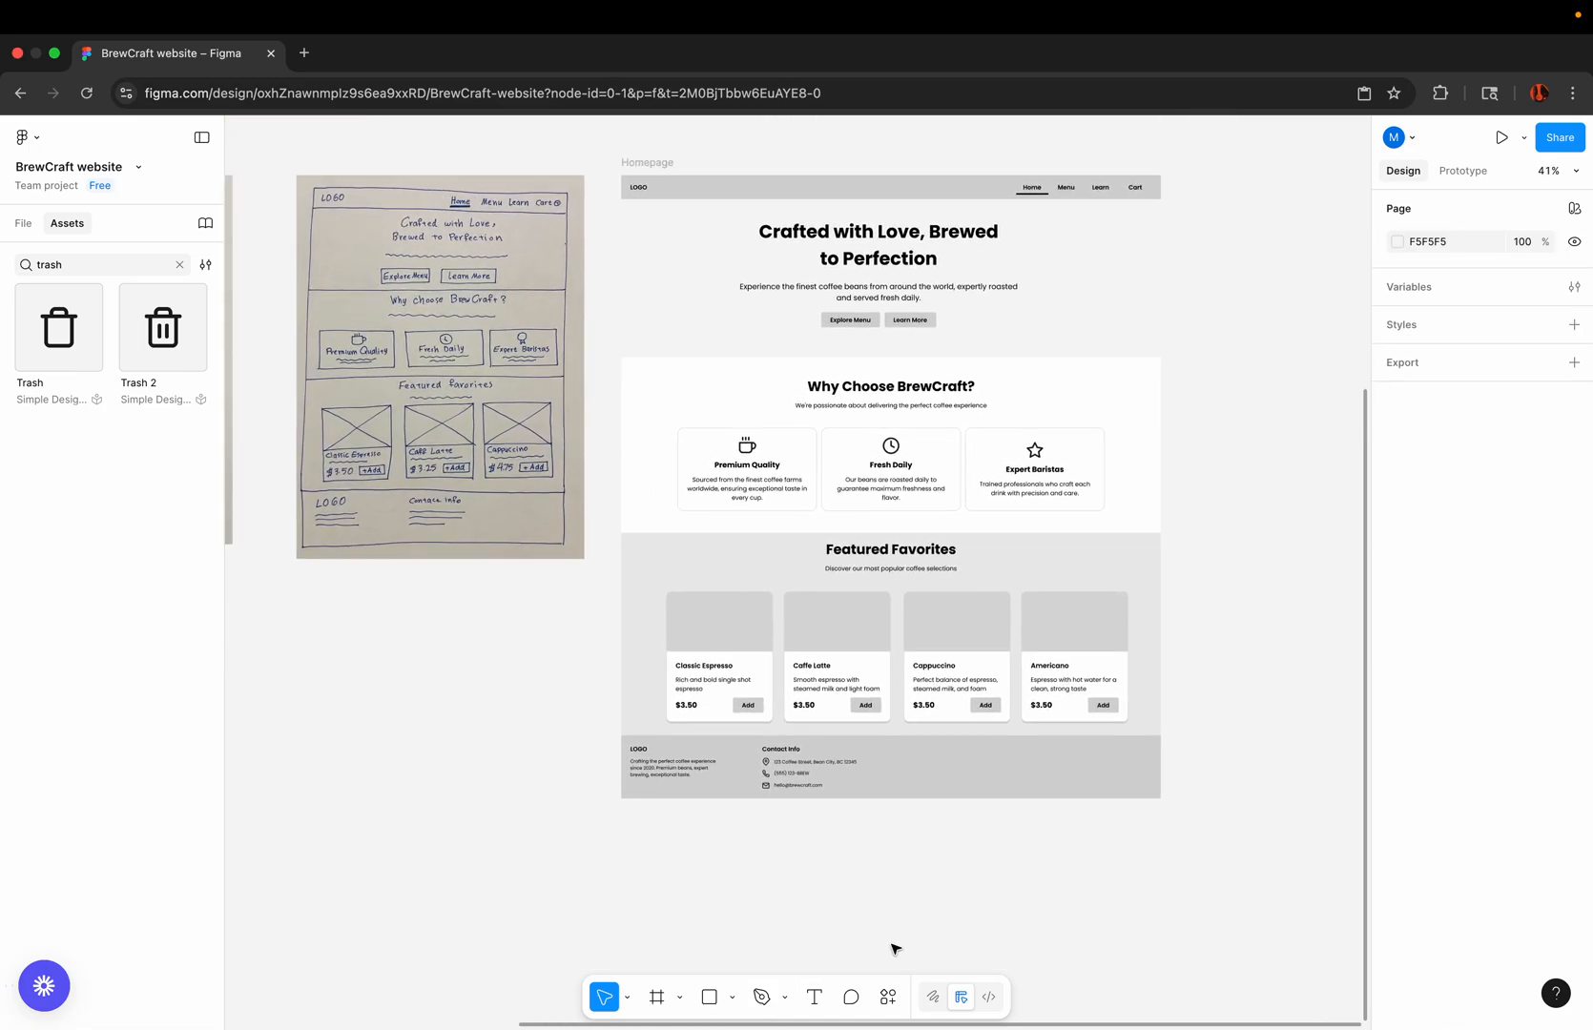
{"action": "scroll", "coordinate": [1125, 557], "scroll_direction": "up", "scroll_amount": 3}
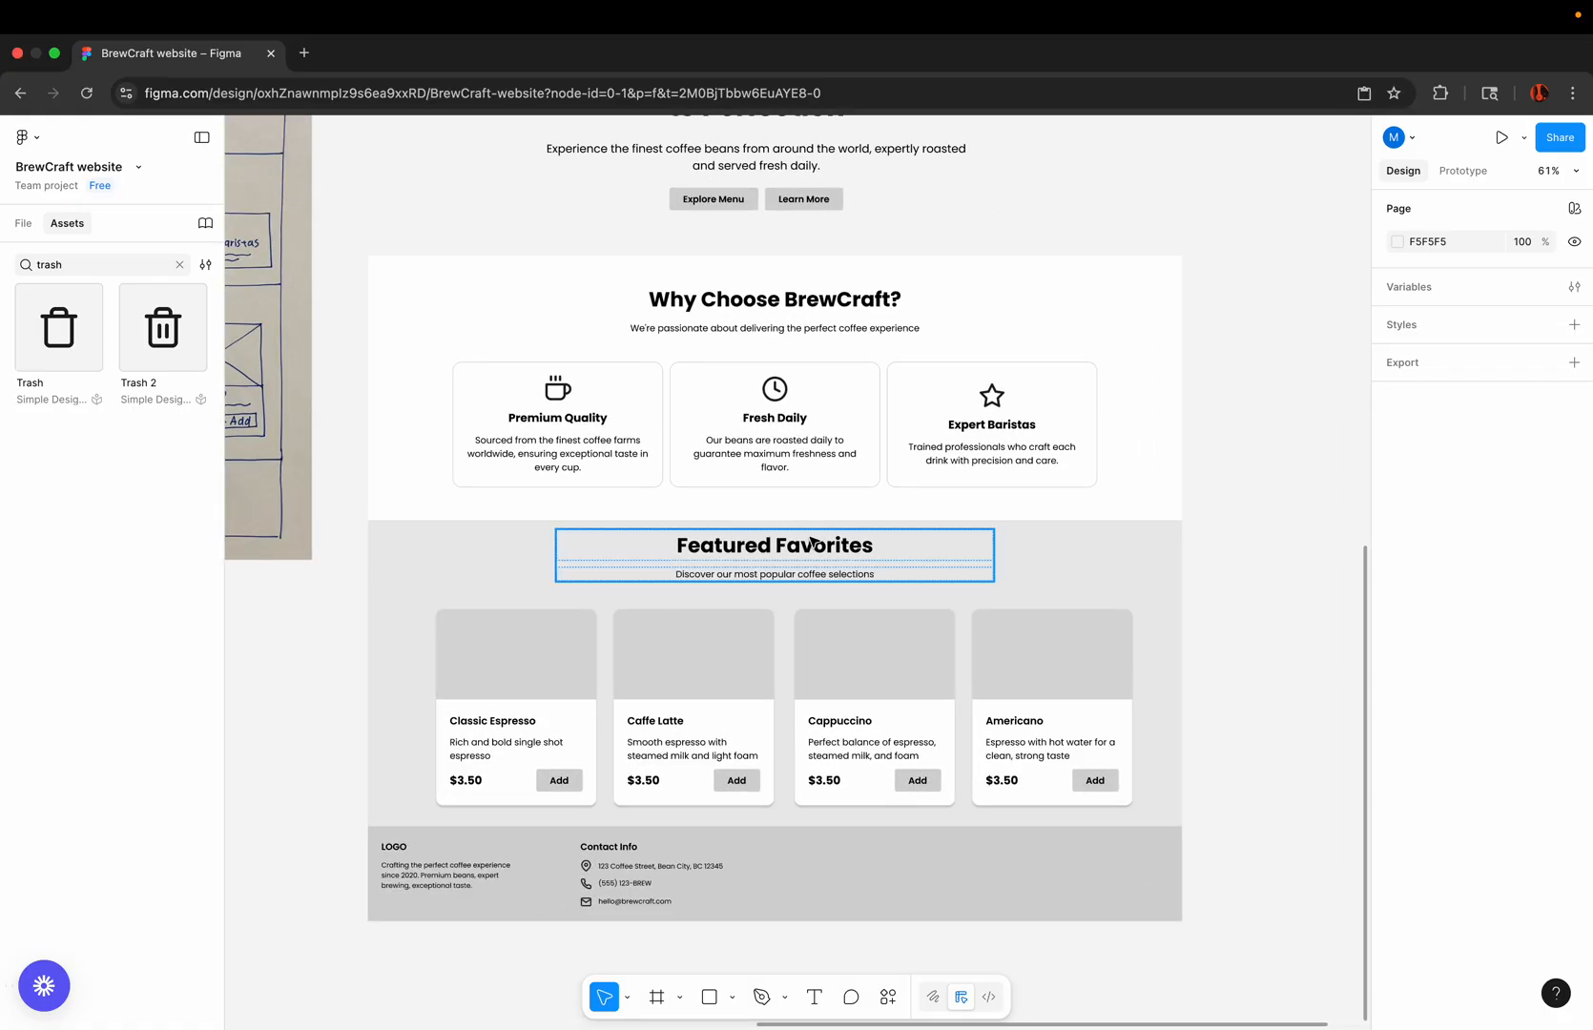
{"action": "scroll", "coordinate": [474, 797], "scroll_direction": "down", "scroll_amount": 5}
{"action": "left_click", "coordinate": [438, 402]}
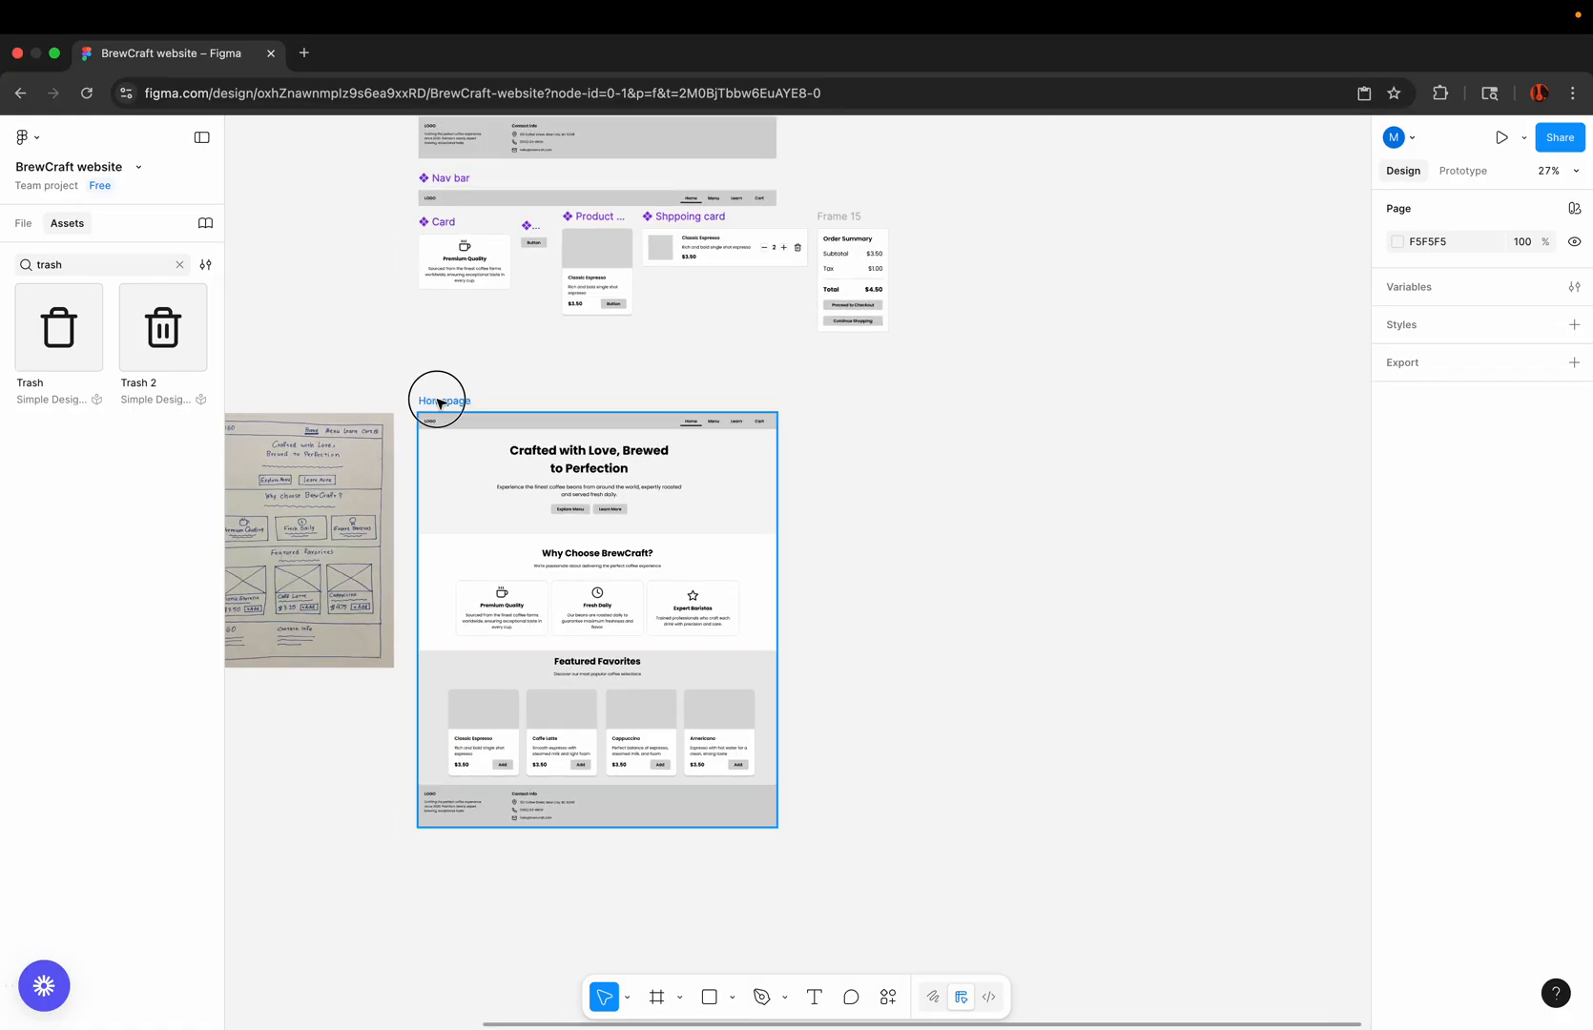
{"action": "left_click_drag", "start_coordinate": [473, 828], "coordinate": [469, 904]}
{"action": "scroll", "coordinate": [458, 811], "scroll_direction": "up", "scroll_amount": 4}
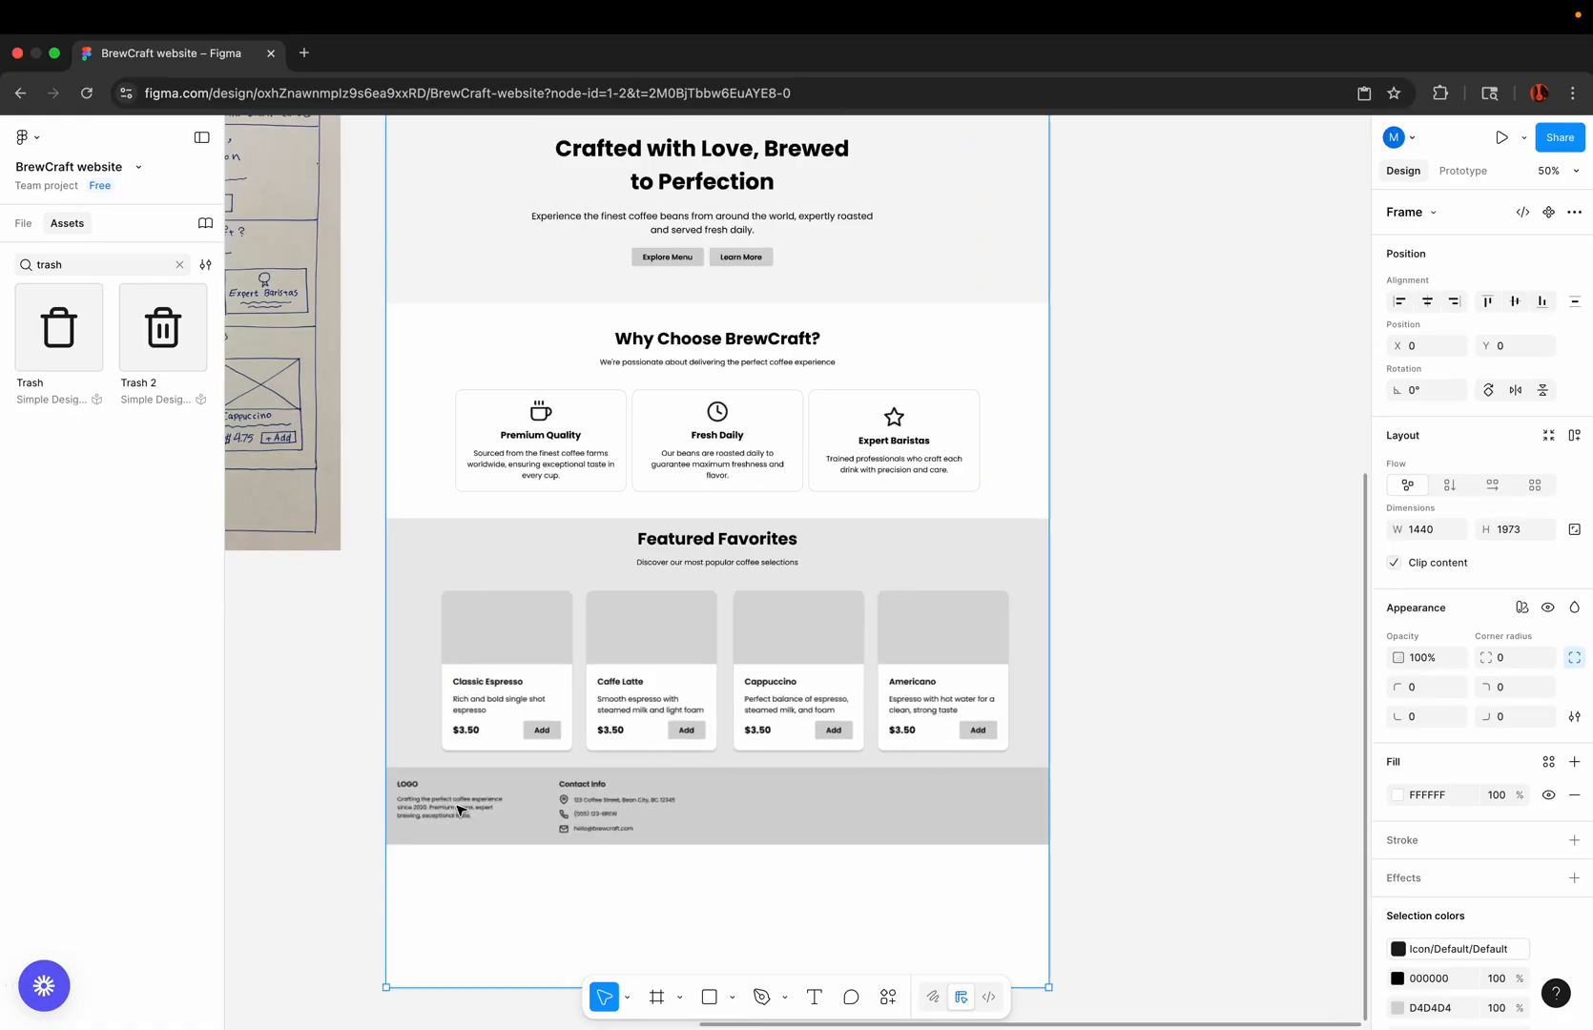
{"action": "left_click", "coordinate": [363, 822]}
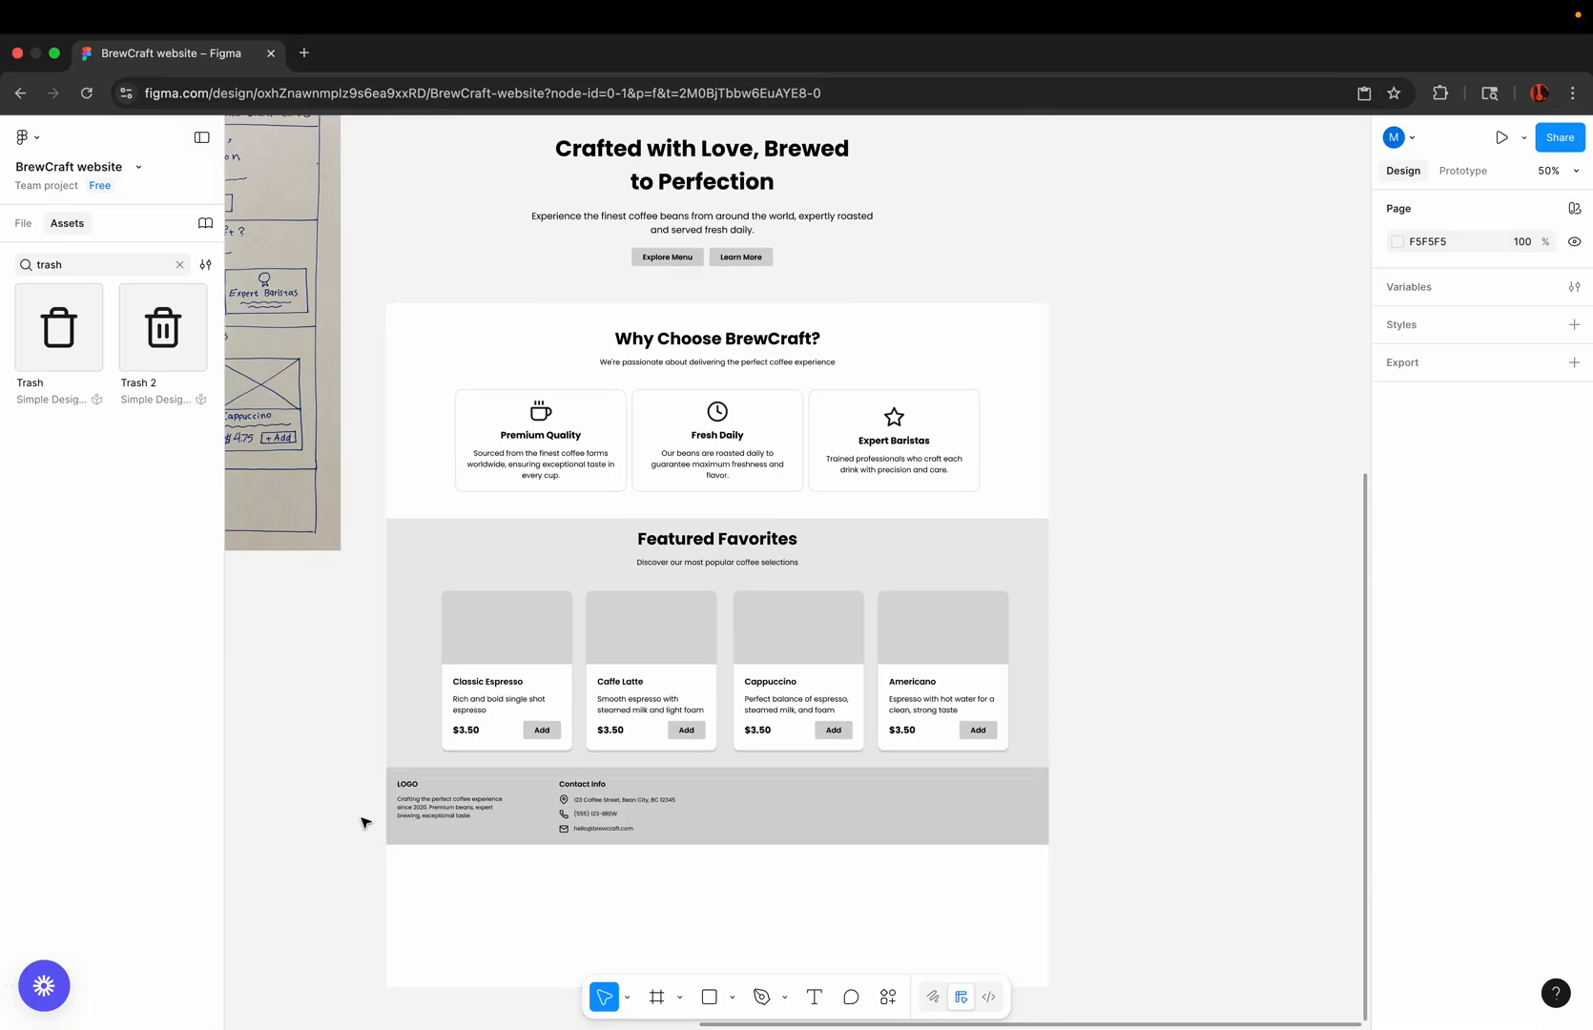
{"action": "left_click", "coordinate": [519, 792]}
{"action": "left_click_drag", "start_coordinate": [519, 792], "coordinate": [519, 882]}
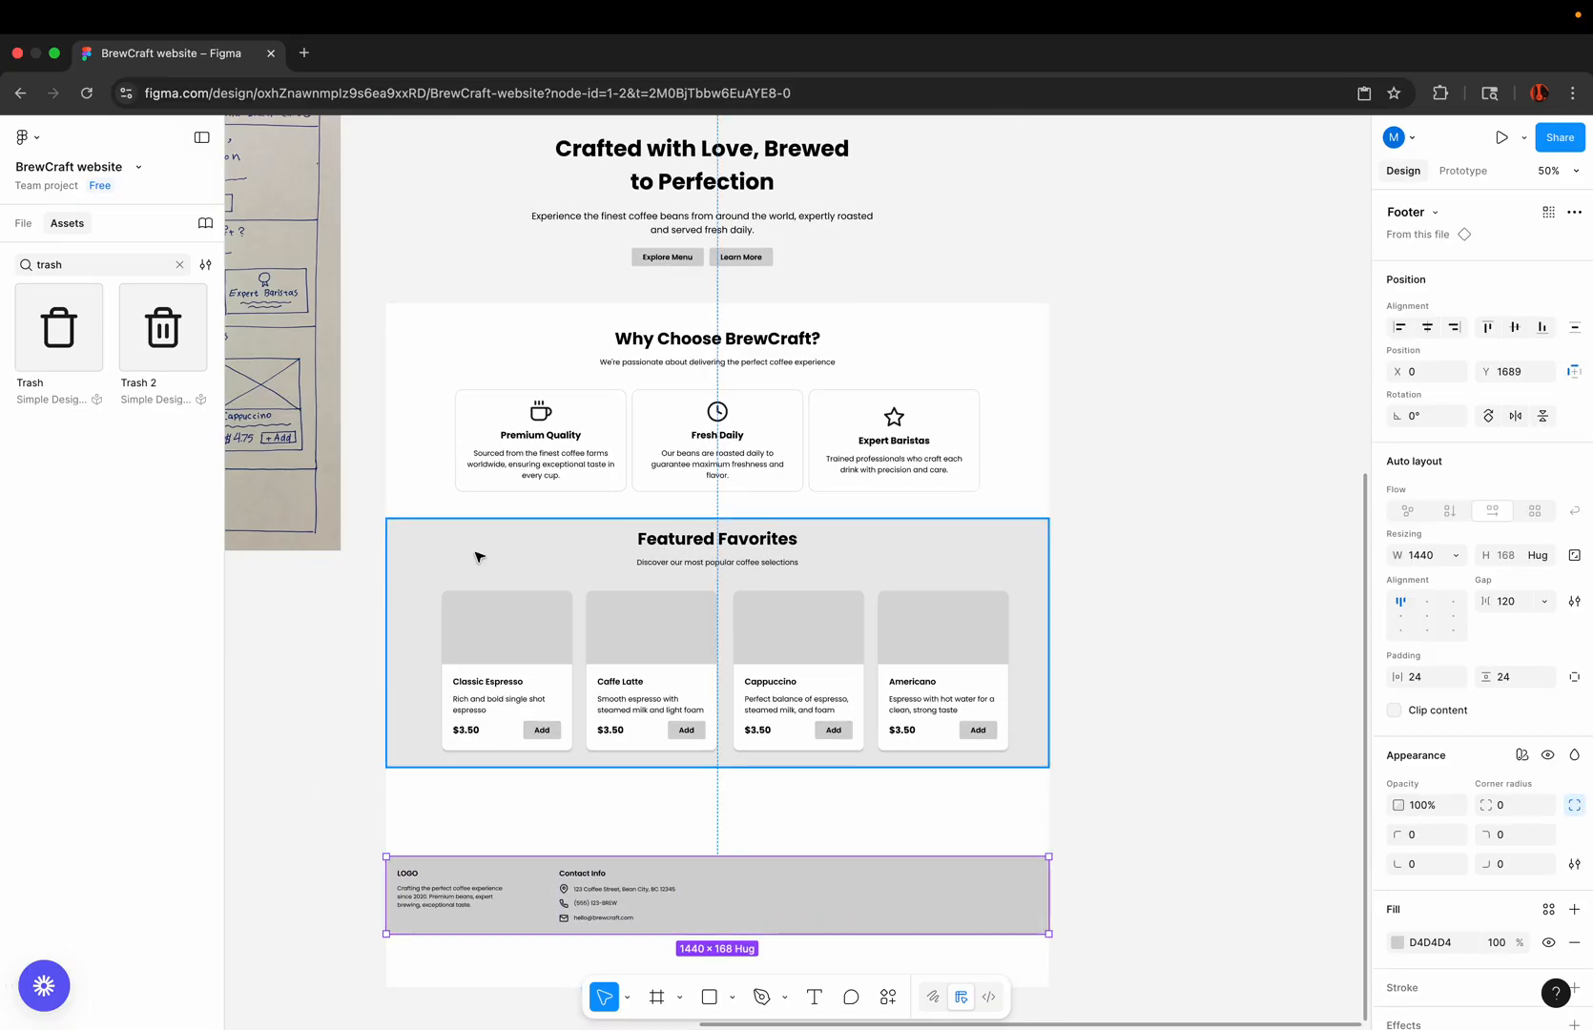
{"action": "left_click", "coordinate": [665, 558]}
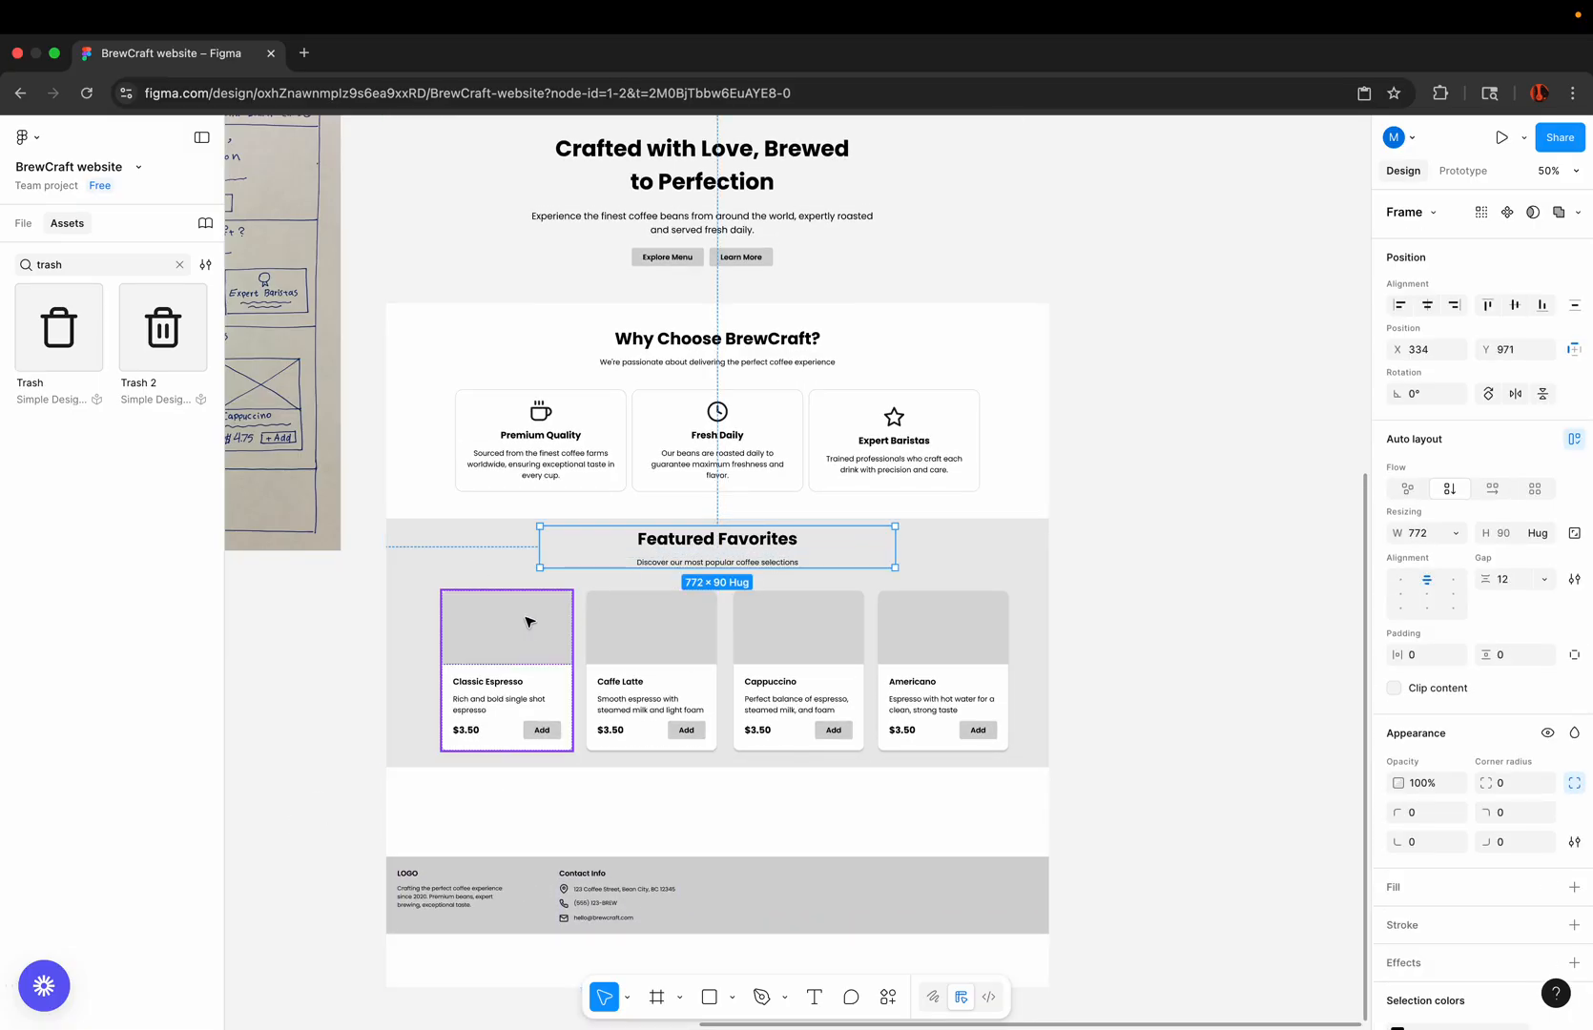
{"action": "left_click", "coordinate": [530, 622]}
{"action": "left_click", "coordinate": [352, 655]}
Step: Wrap the four Featured Favorites product cards in a horizontal auto layout with a gap of 12
{"action": "scroll", "coordinate": [373, 620], "scroll_direction": "up", "scroll_amount": 4}
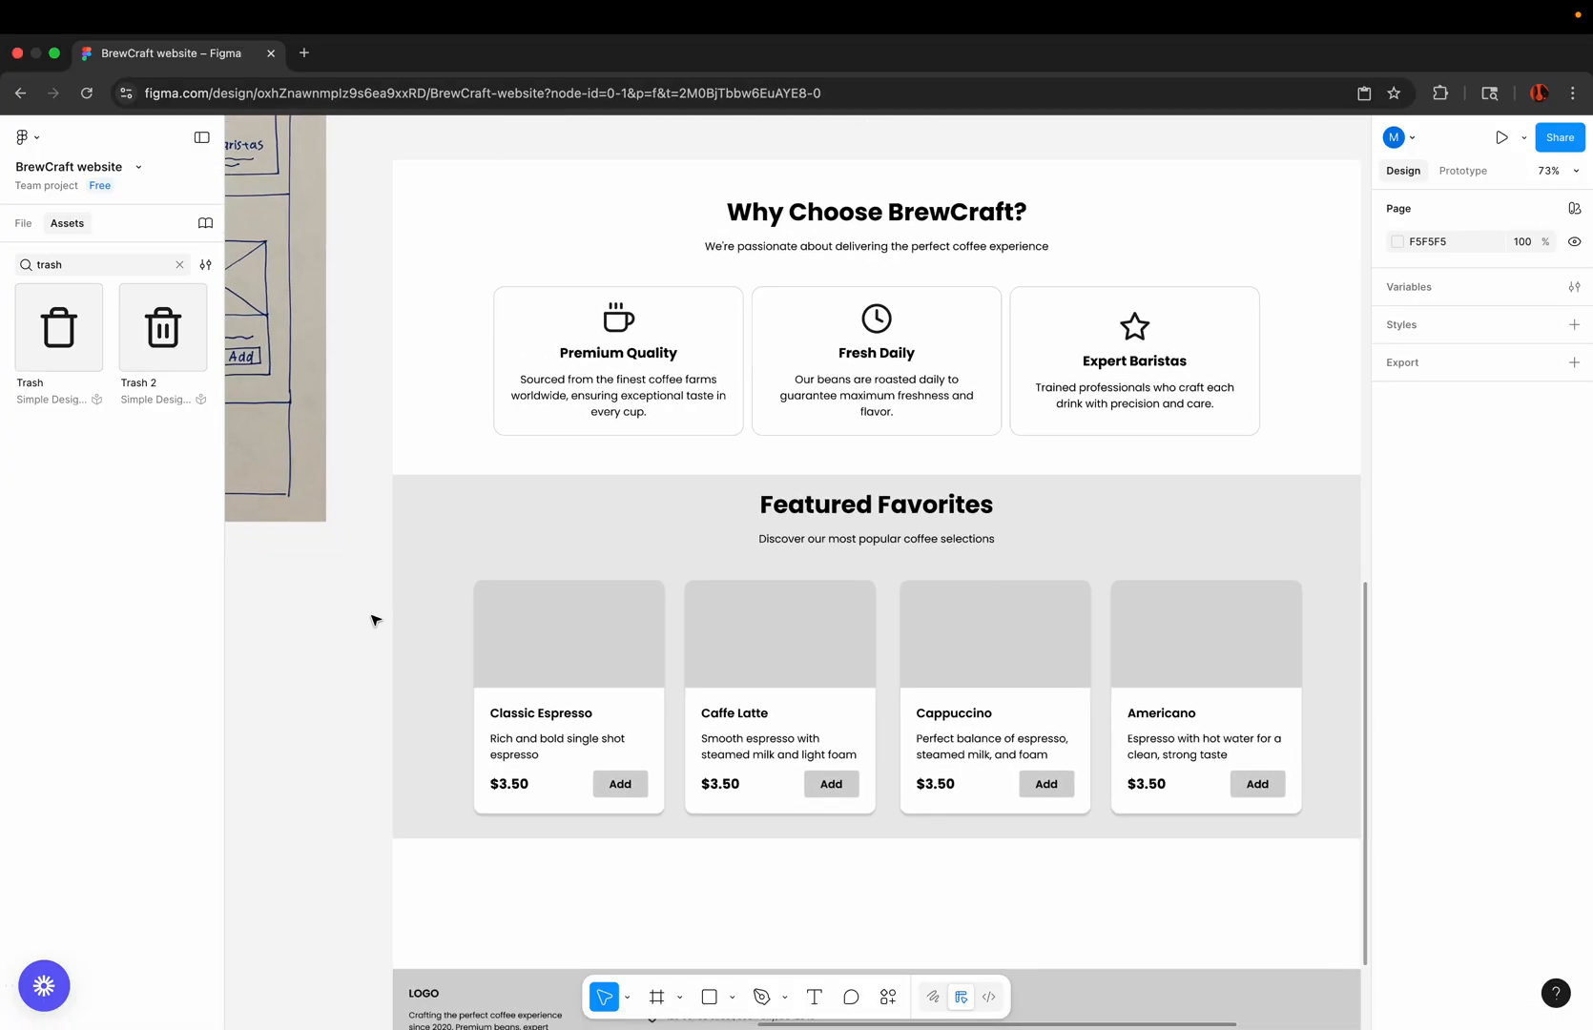
{"action": "scroll", "coordinate": [373, 620], "scroll_direction": "right", "scroll_amount": 2}
{"action": "scroll", "coordinate": [373, 620], "scroll_direction": "down", "scroll_amount": 1}
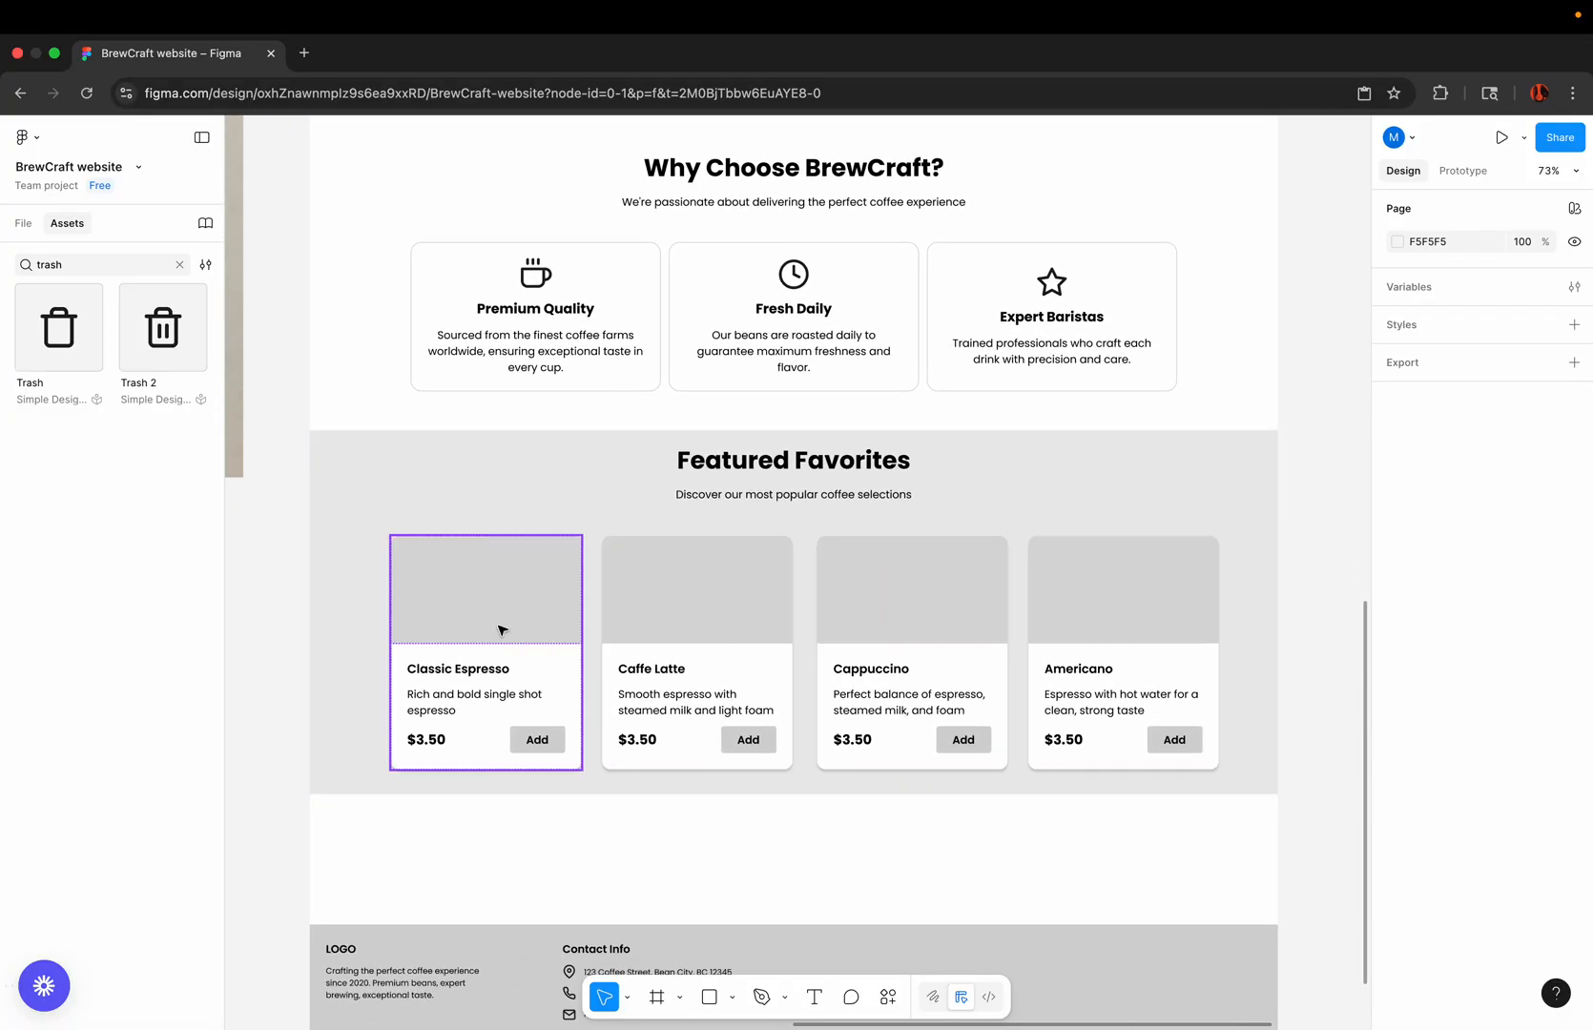
{"action": "left_click", "coordinate": [498, 630]}
{"action": "left_click", "coordinate": [665, 629], "text": "shift"}
{"action": "left_click", "coordinate": [917, 590], "text": "shift"}
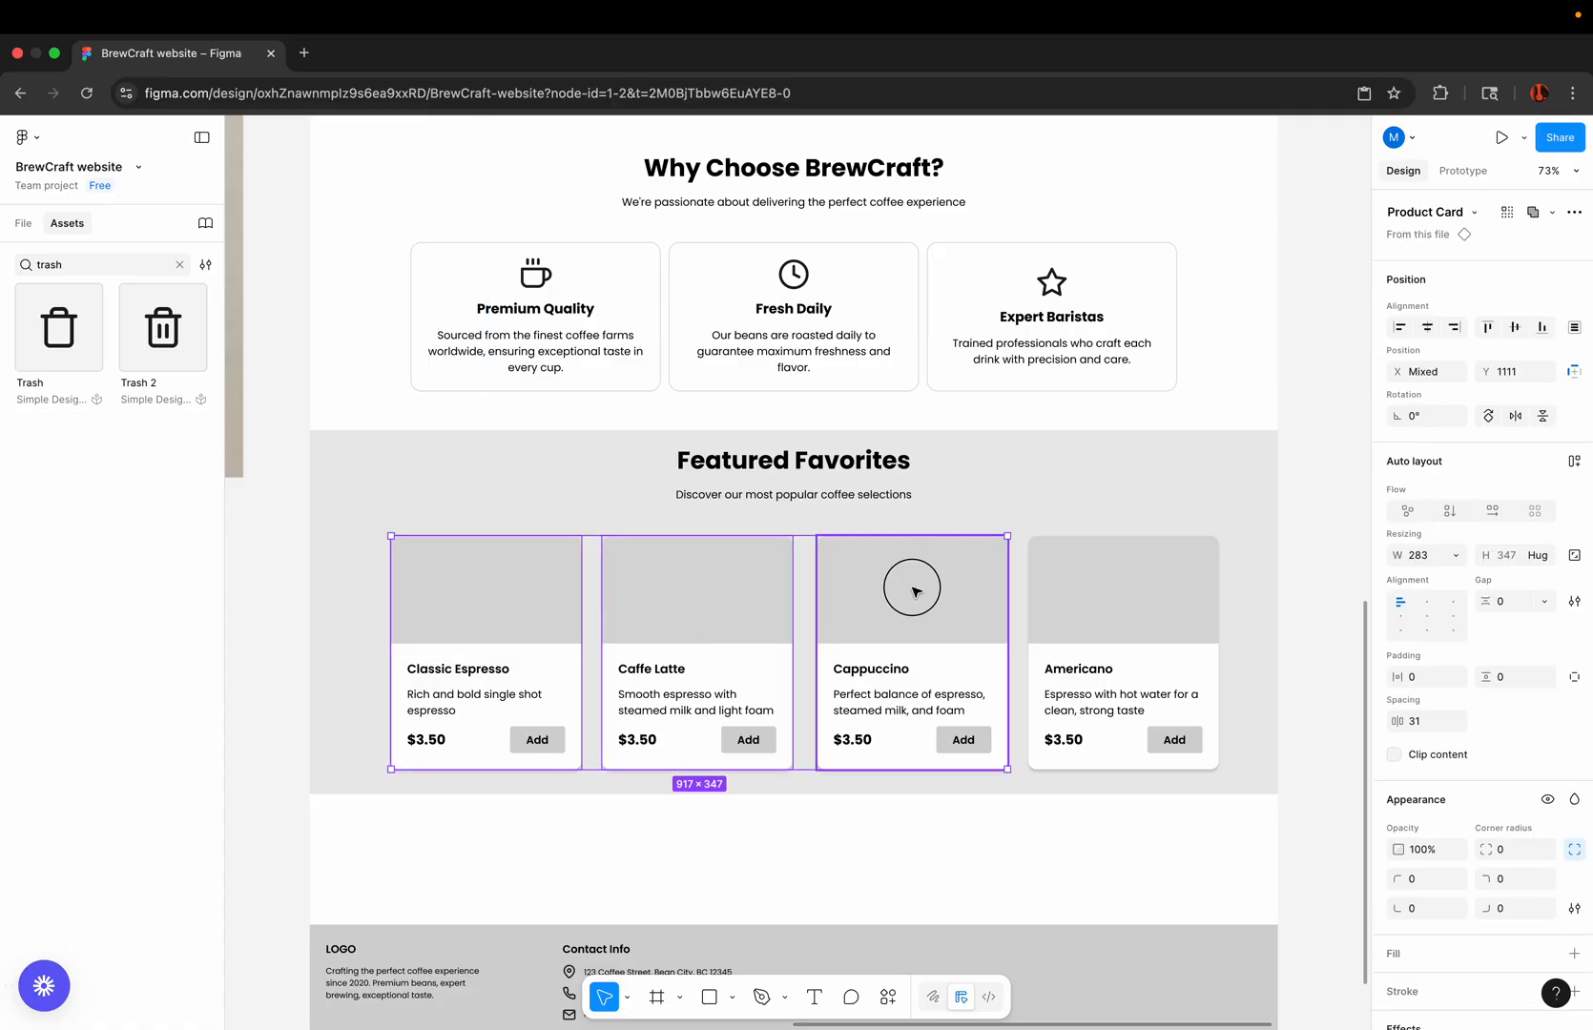
{"action": "left_click", "coordinate": [1112, 602], "text": "shift"}
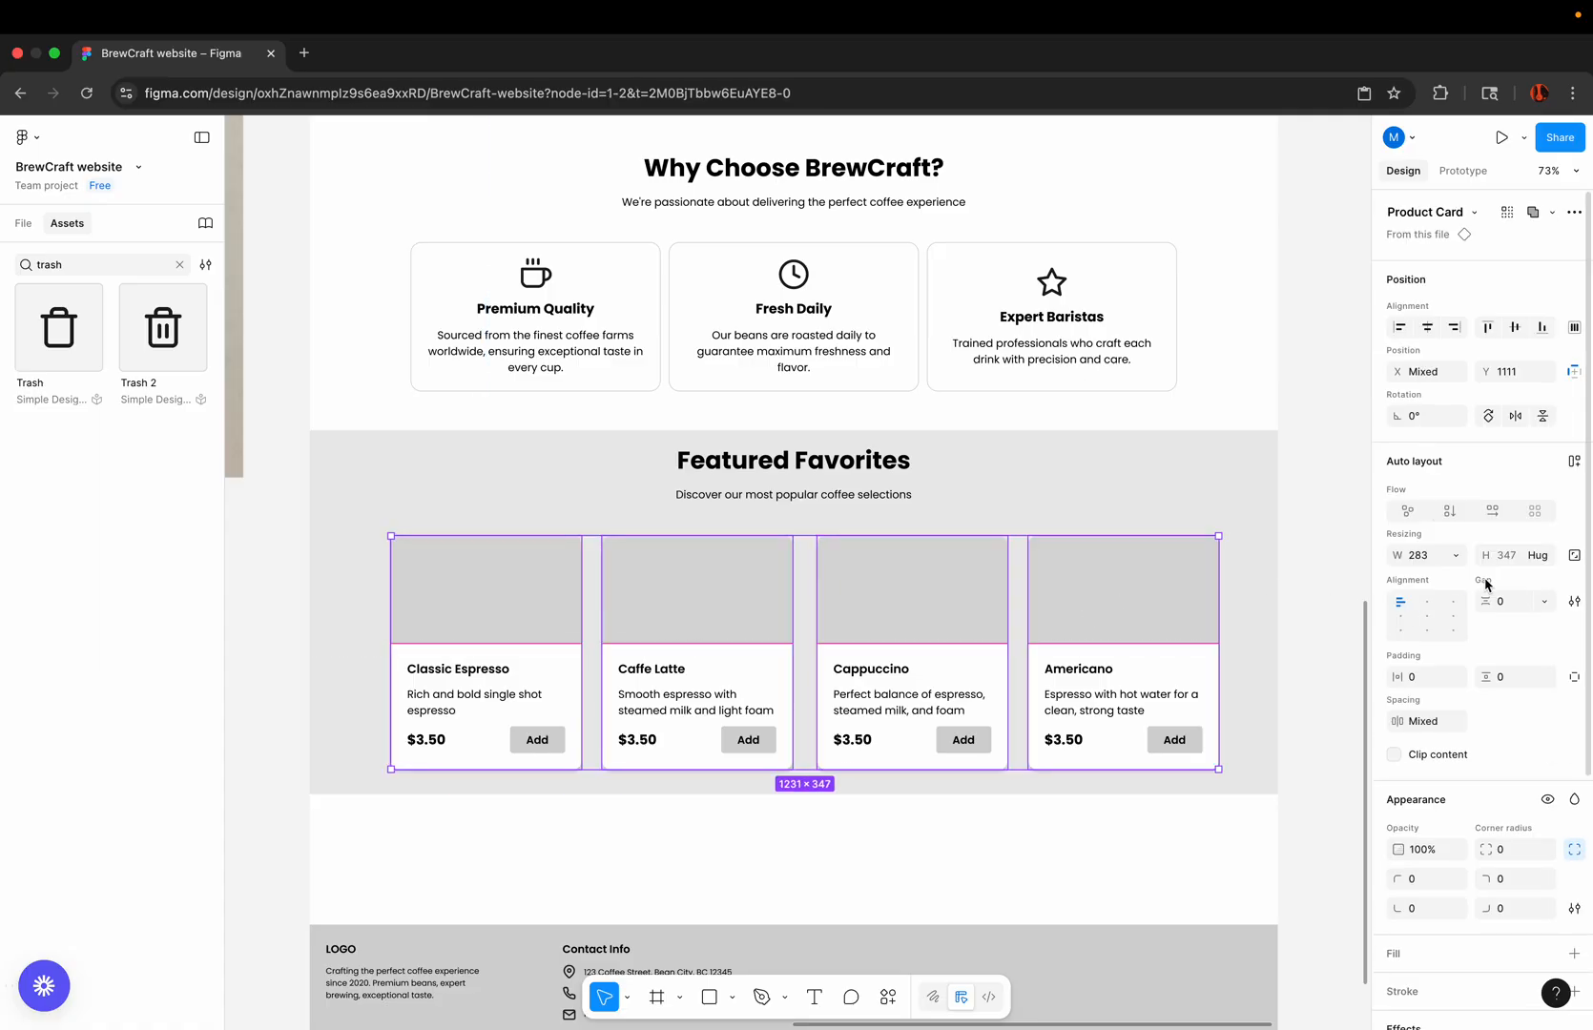
{"action": "left_click", "coordinate": [1574, 462]}
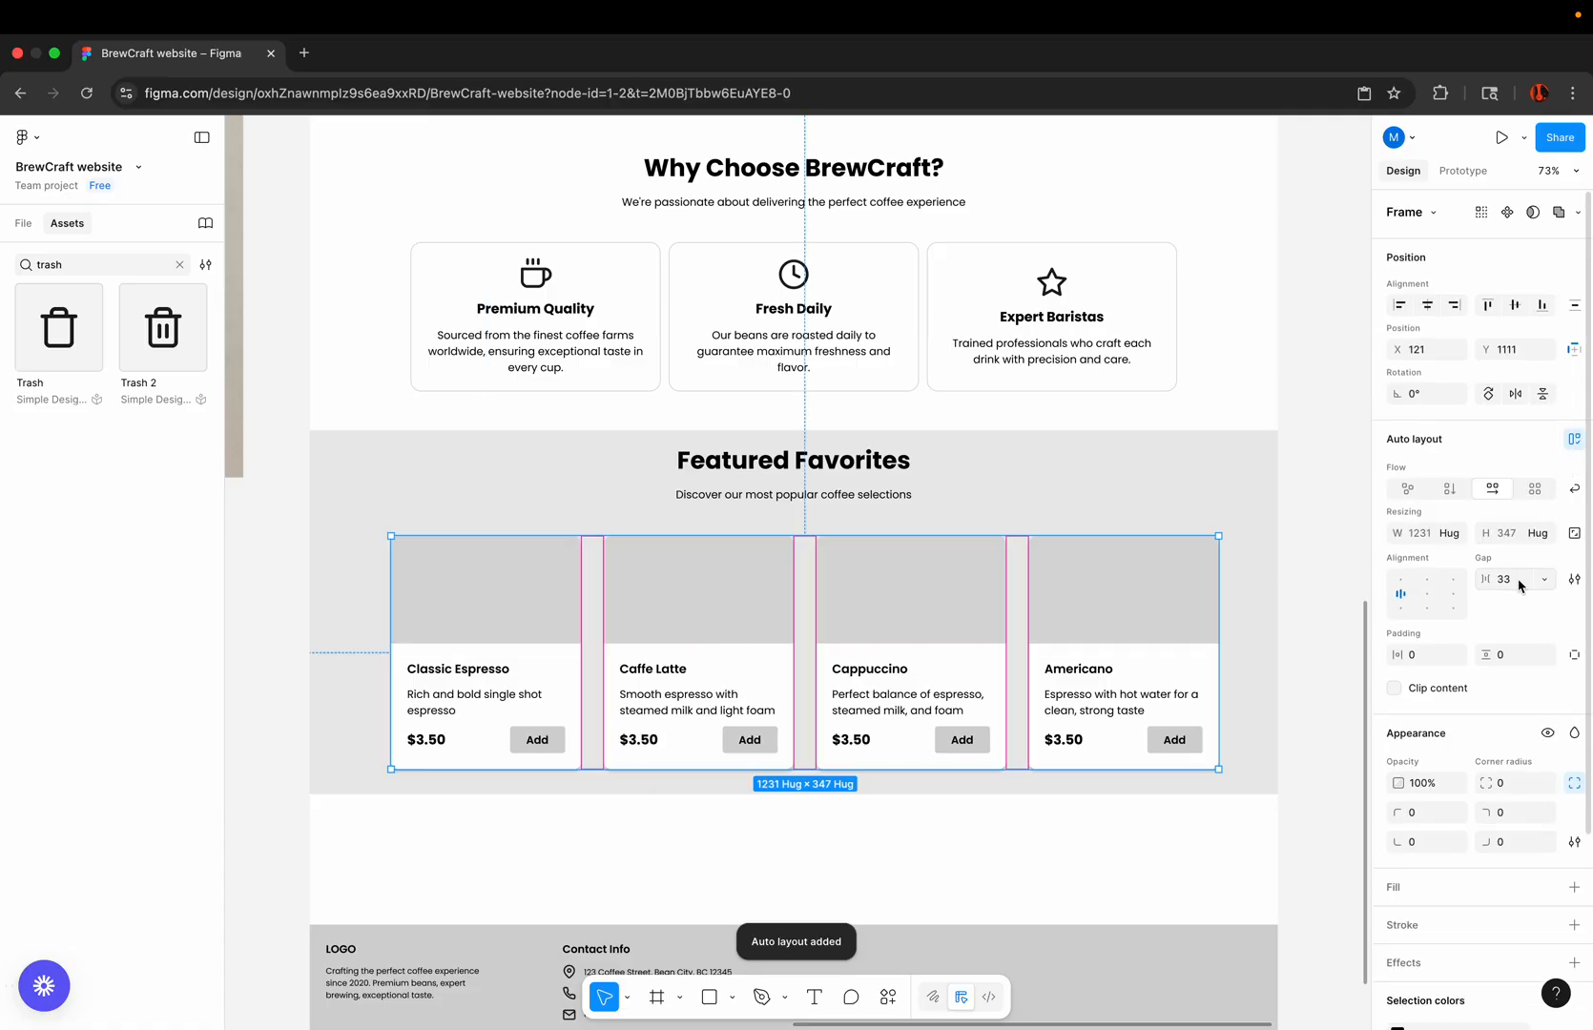
{"action": "left_click", "coordinate": [1520, 585]}
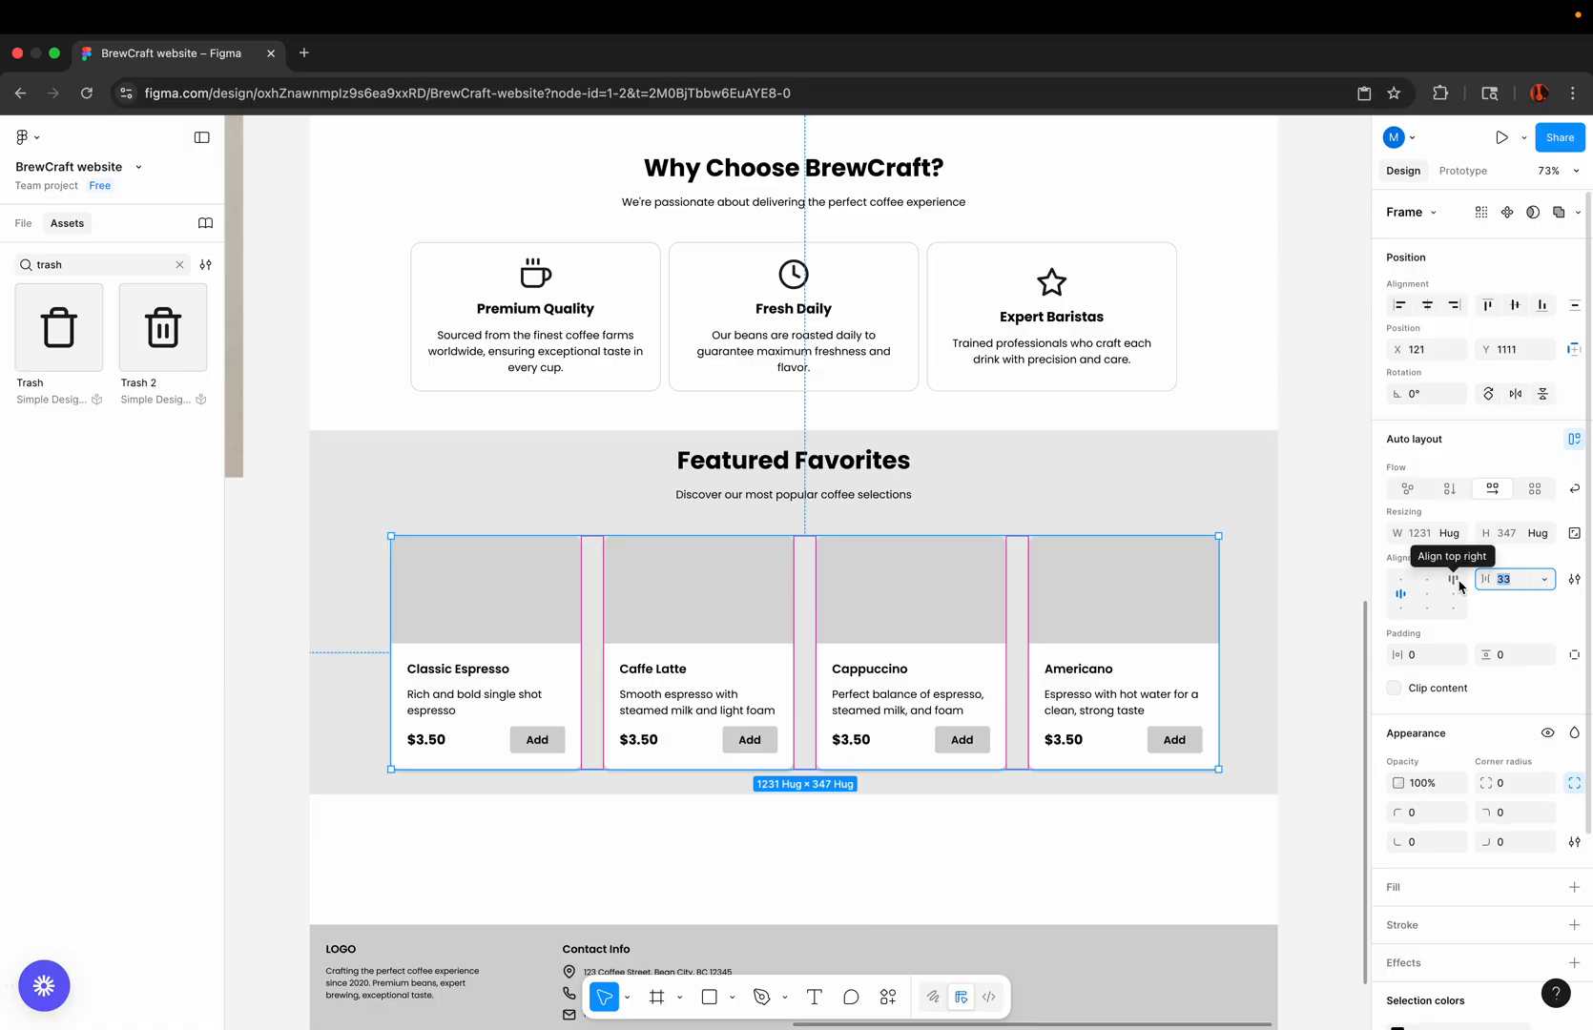
{"action": "type", "text": "12"}
{"action": "key", "text": "Return"}
{"action": "left_click", "coordinate": [1321, 594]}
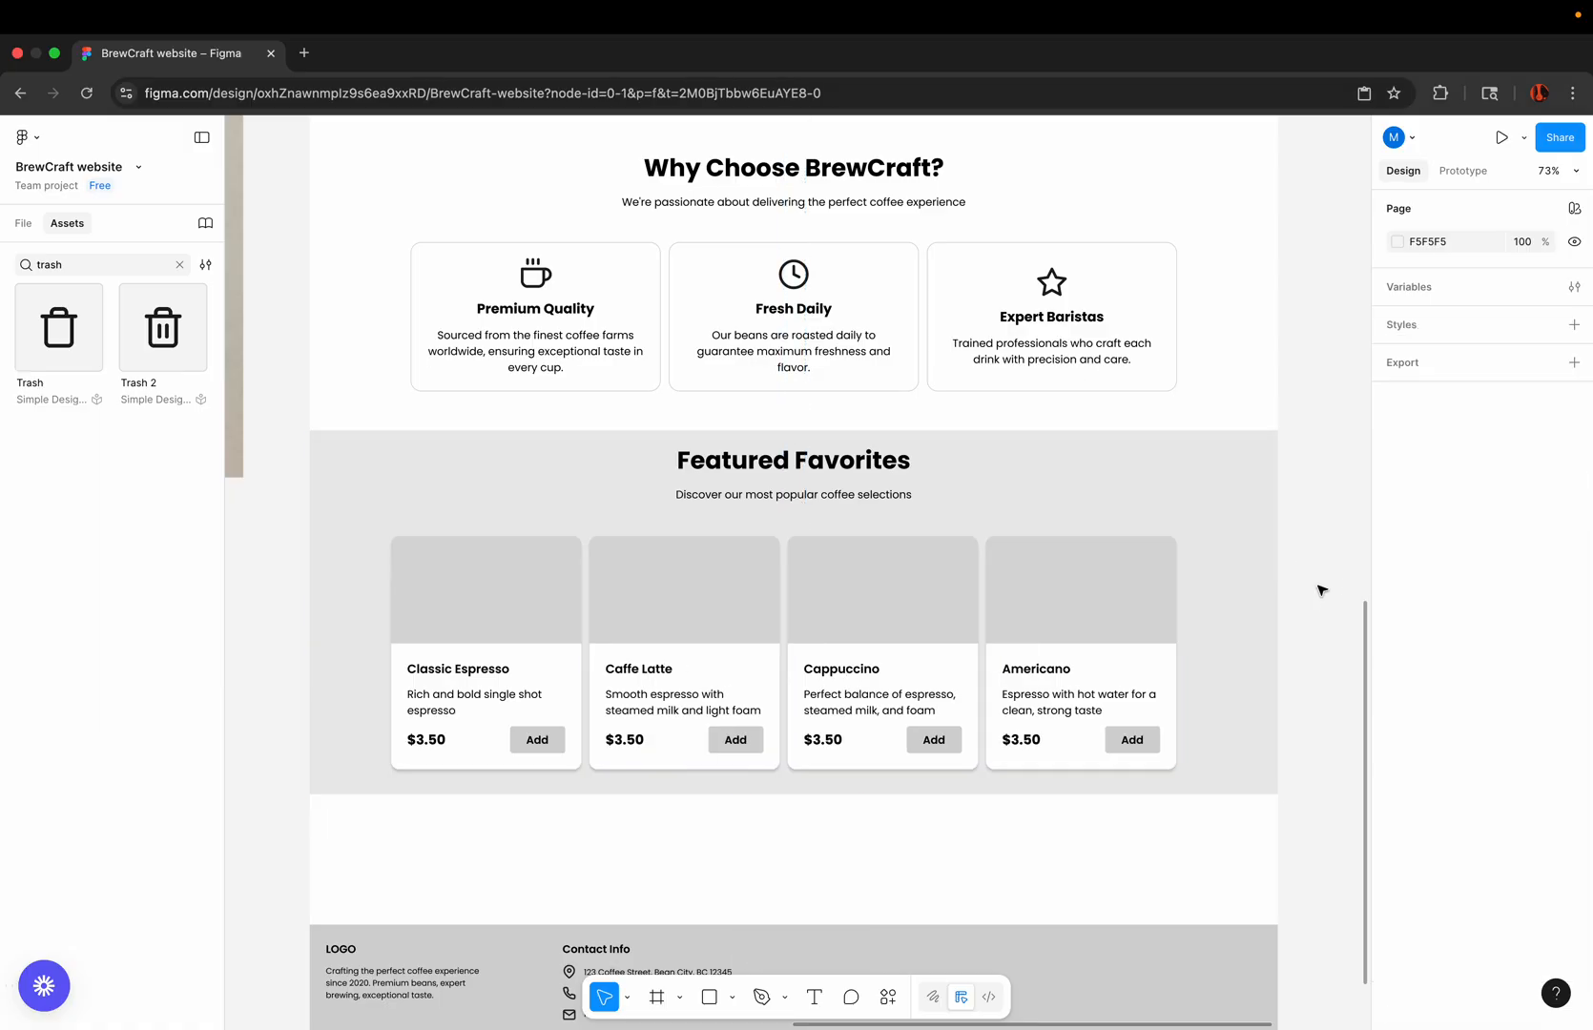
Step: Shift the product card row slightly right and combine it with the Featured Favorites heading in a vertical auto layout with a gap of 48
{"action": "left_click_drag", "start_coordinate": [1110, 611], "coordinate": [1133, 610]}
{"action": "left_click", "coordinate": [861, 486]}
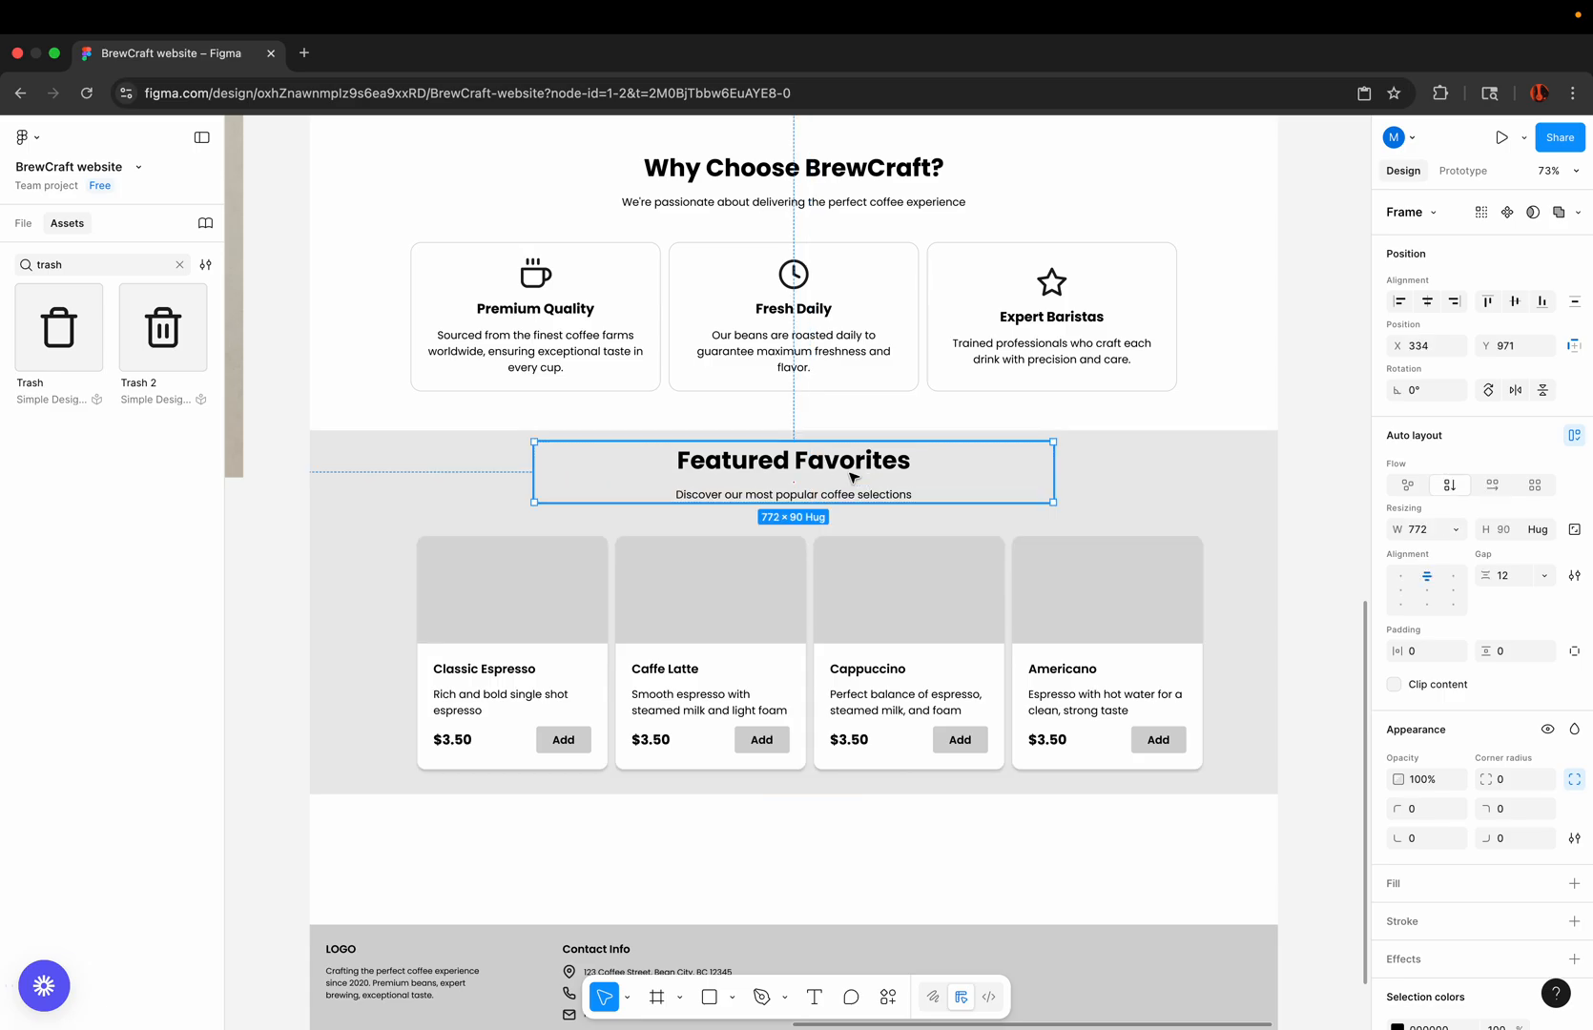
{"action": "left_click", "coordinate": [858, 583], "text": "shift"}
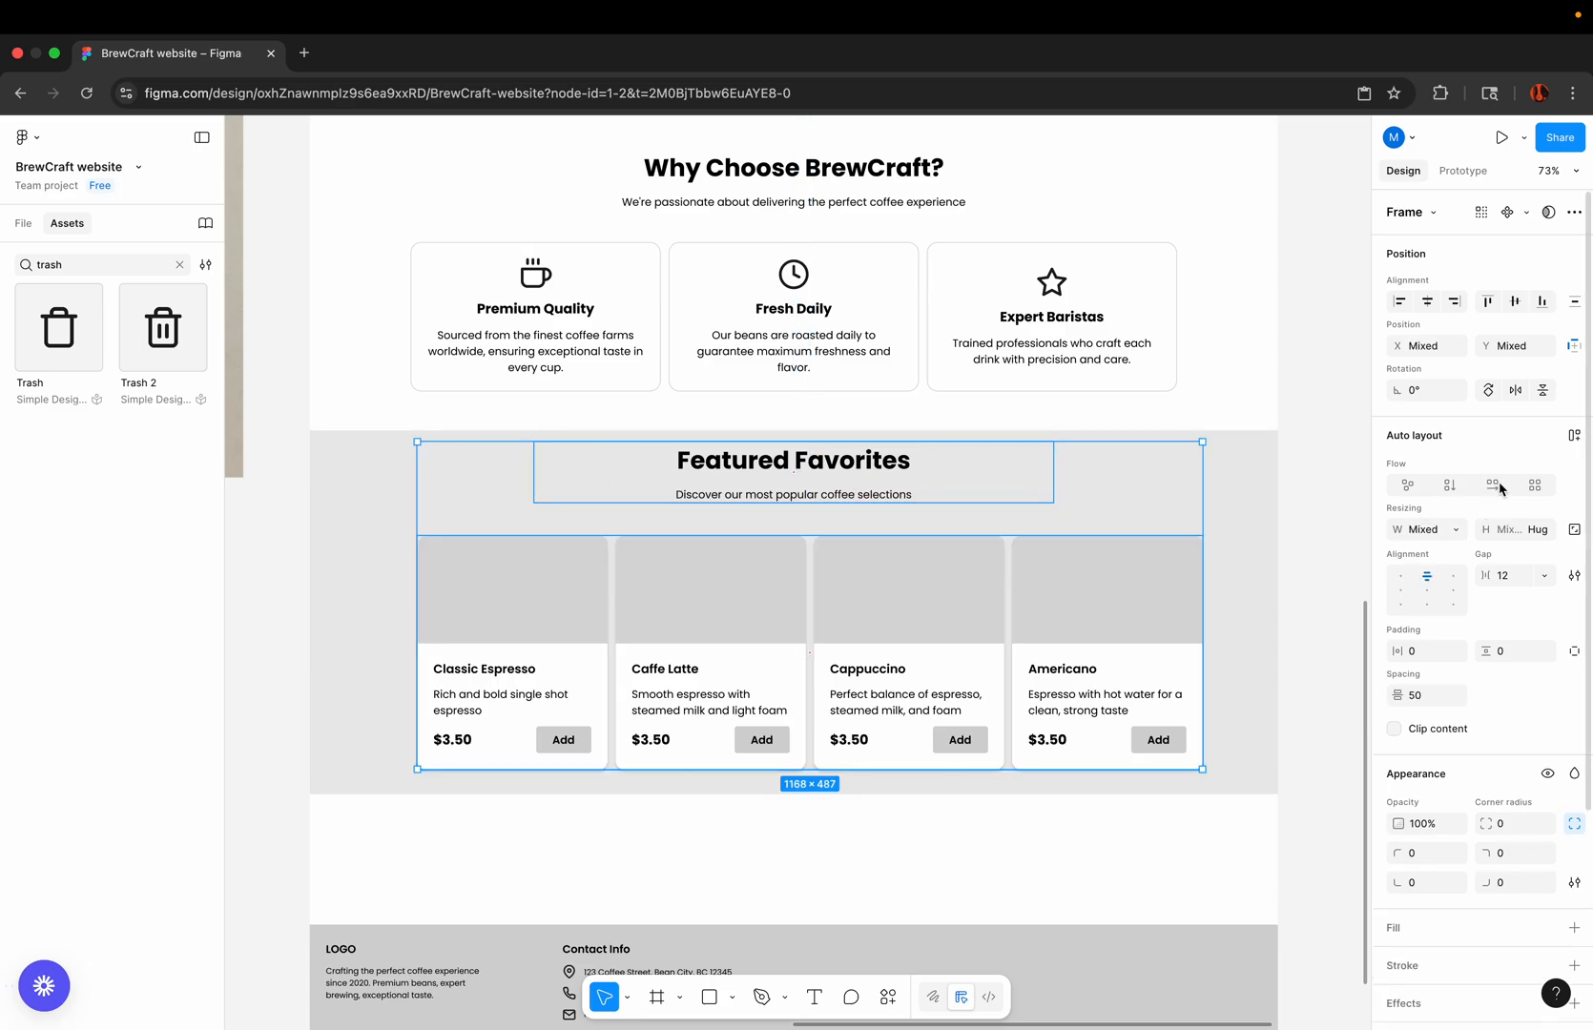
{"action": "left_click", "coordinate": [1574, 435]}
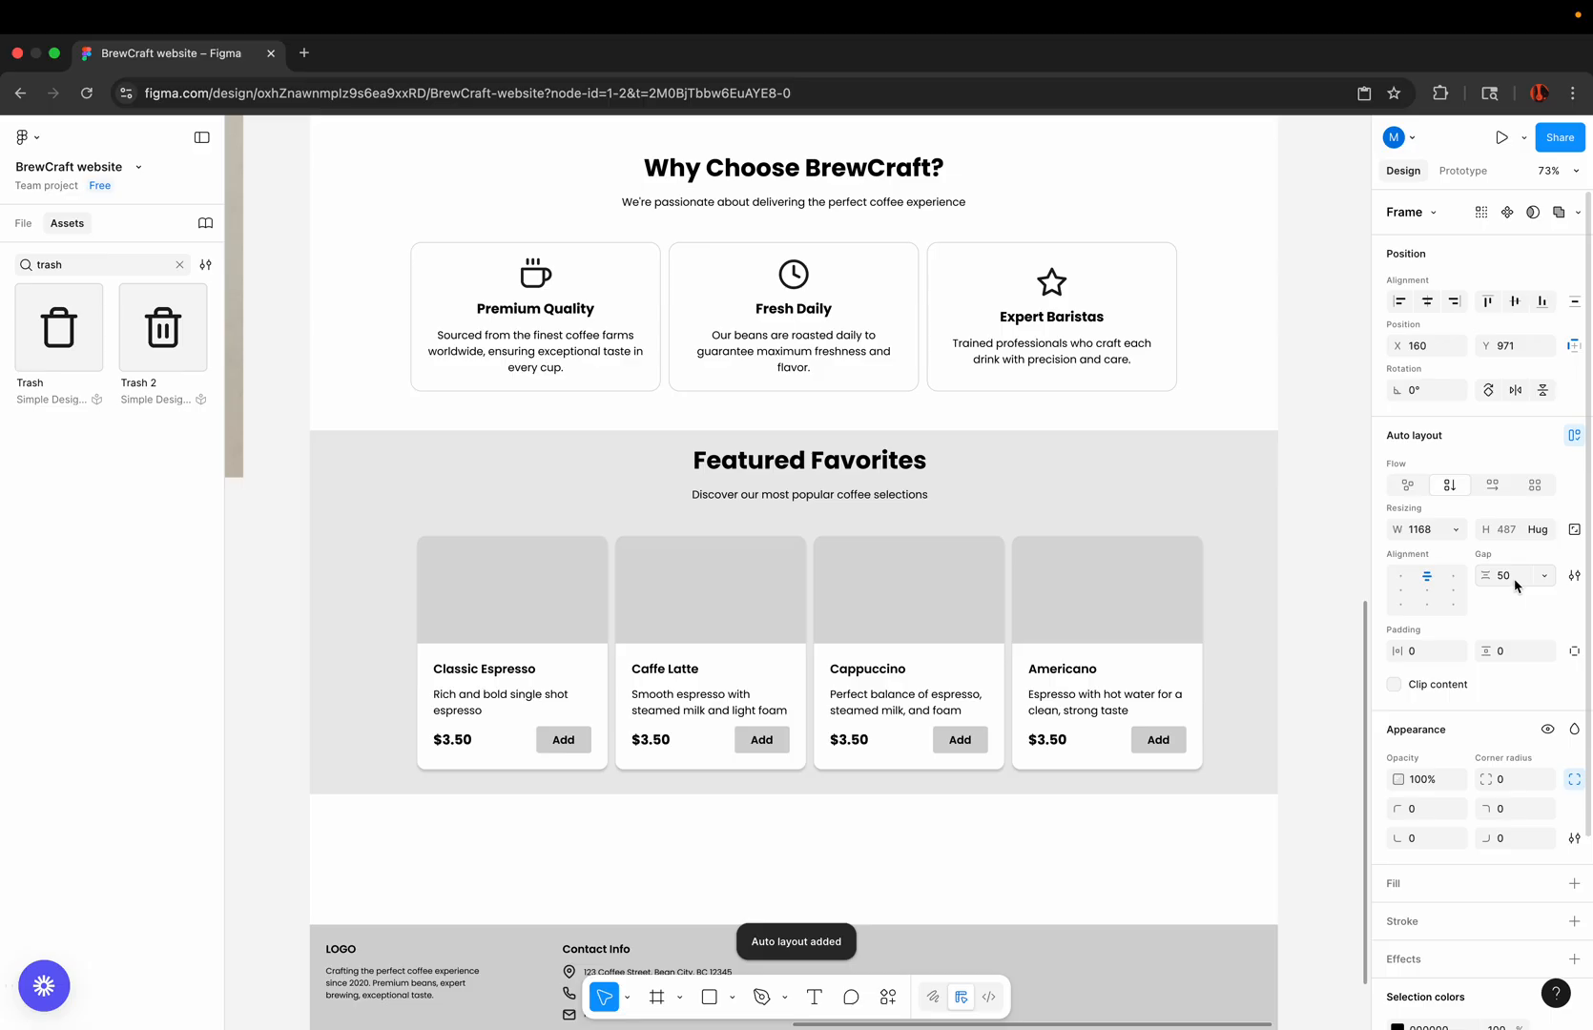
{"action": "left_click", "coordinate": [1517, 583]}
{"action": "type", "text": "48"}
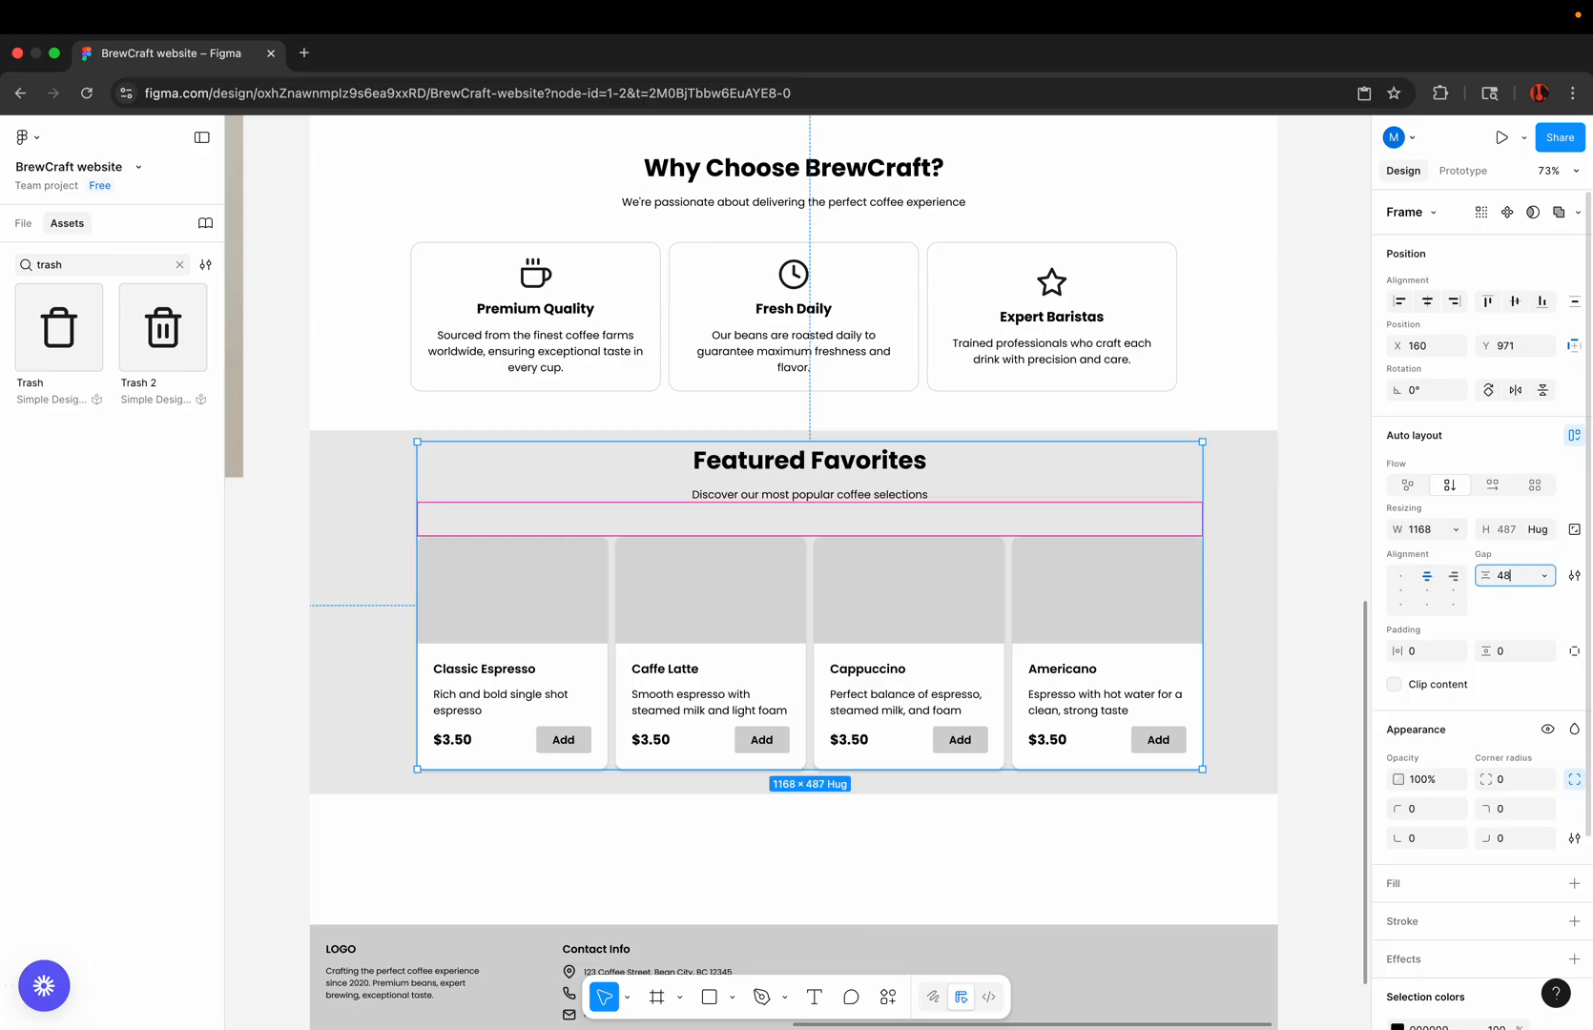
{"action": "key", "text": "Return"}
{"action": "left_click", "coordinate": [1305, 541]}
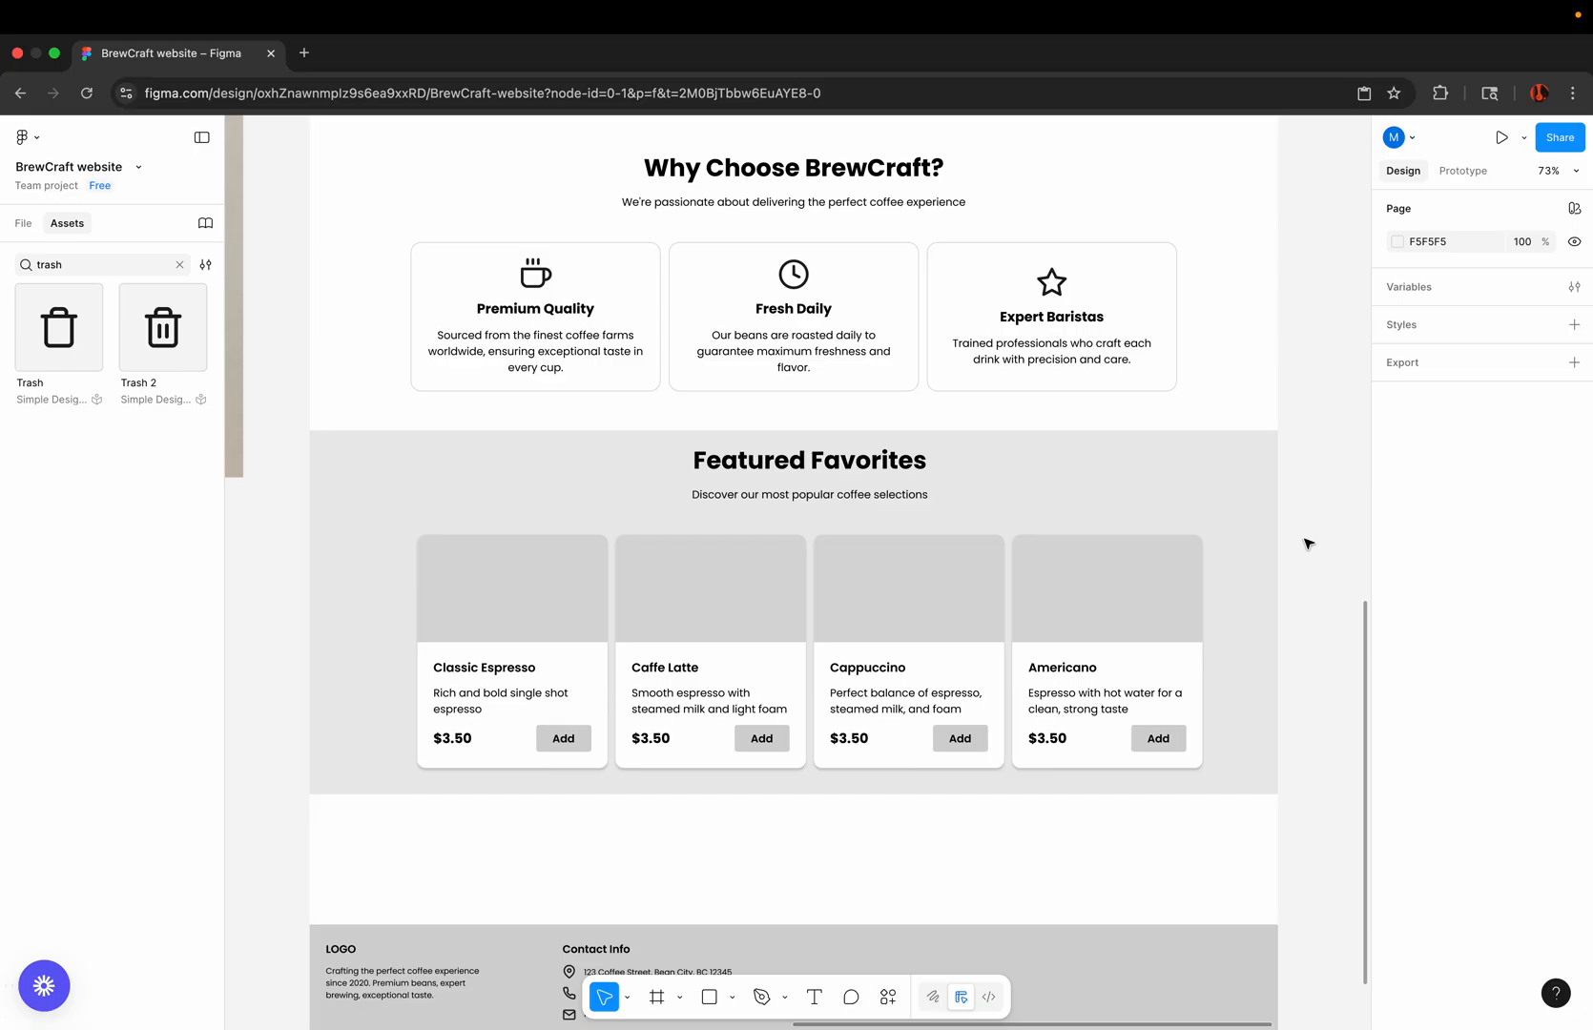
{"action": "scroll", "coordinate": [1308, 543], "scroll_direction": "down", "scroll_amount": 3}
{"action": "left_click", "coordinate": [1031, 347]}
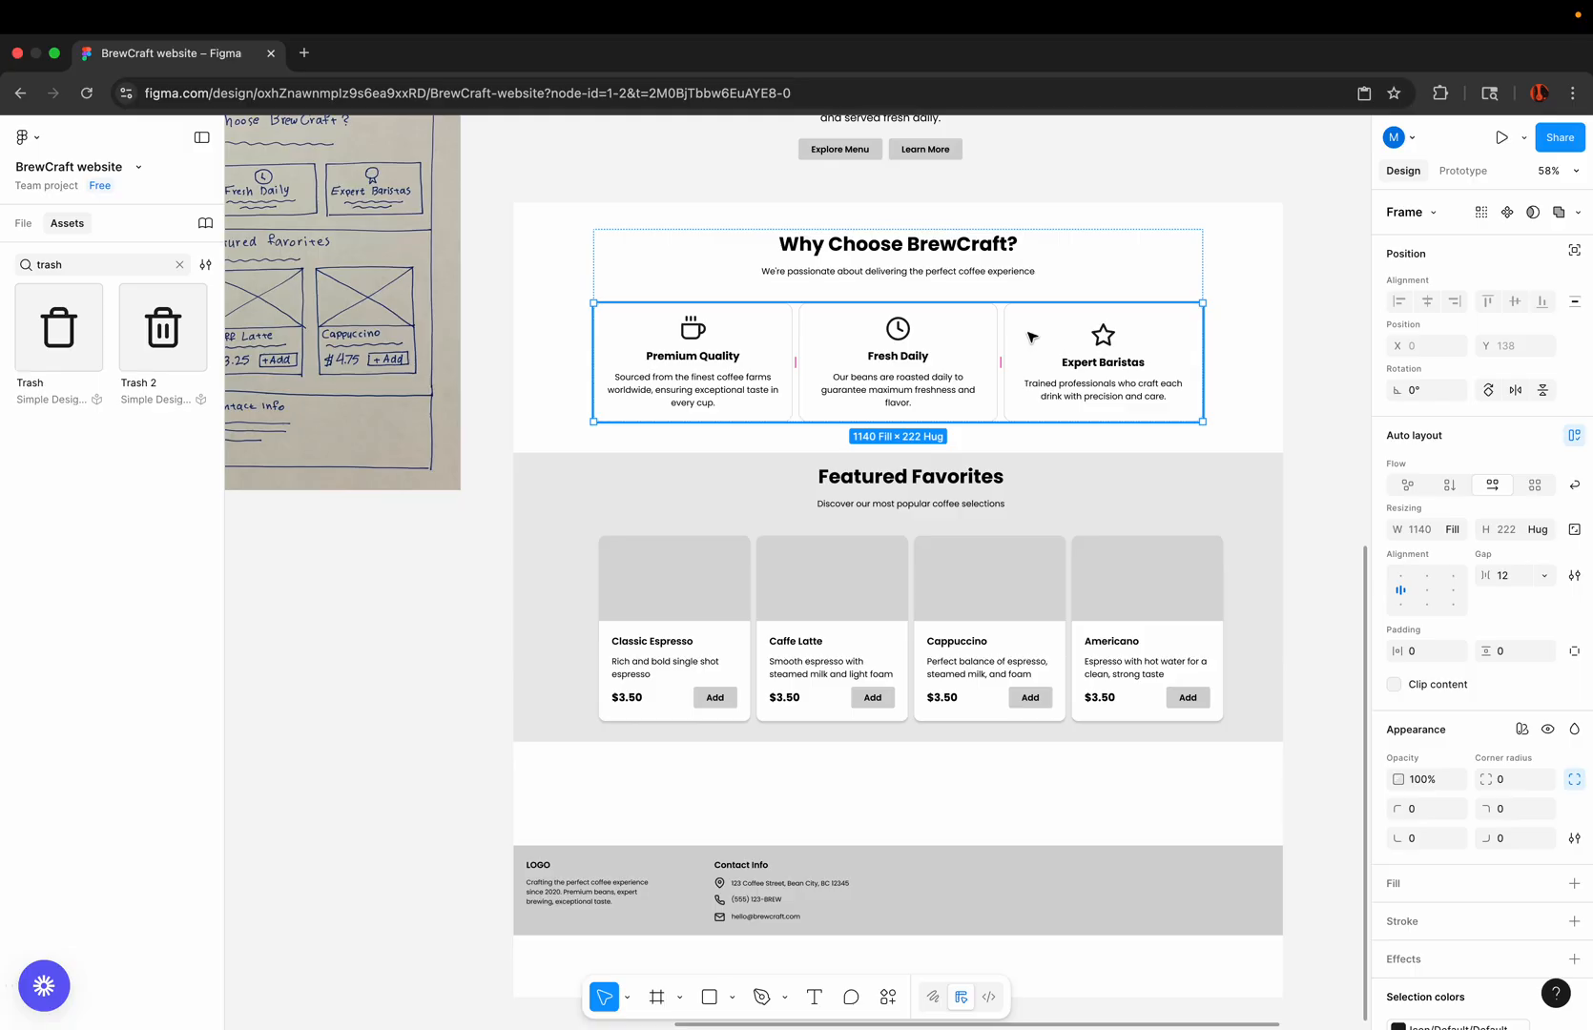
{"action": "left_click", "coordinate": [401, 573]}
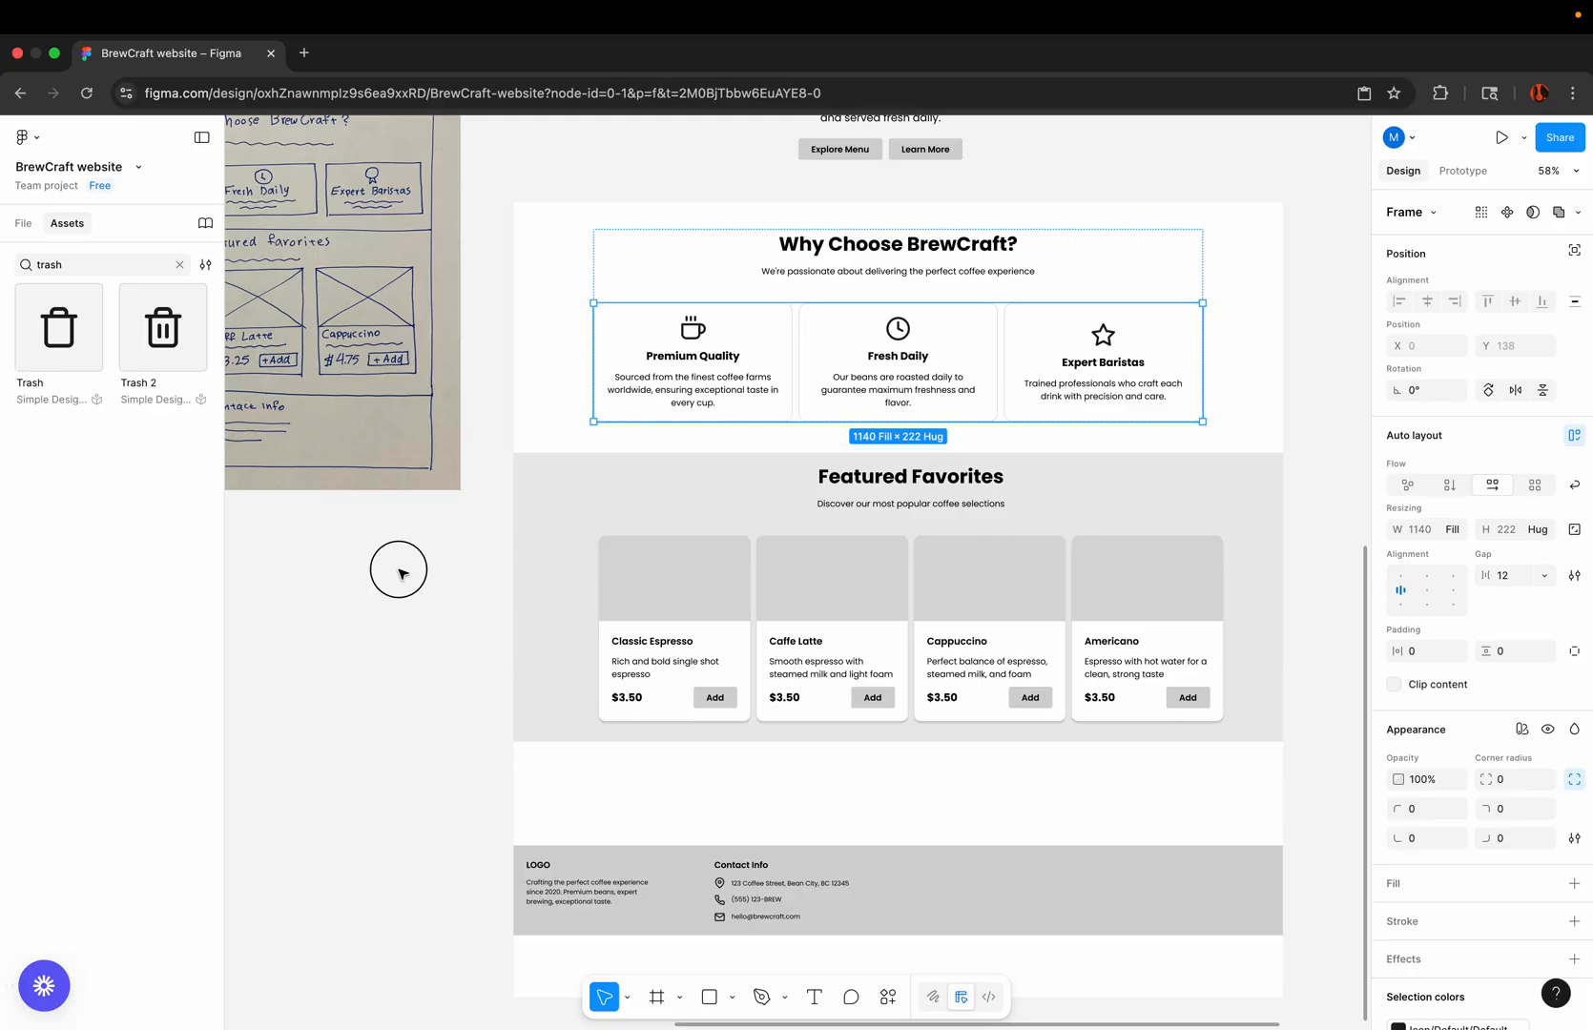
{"action": "left_click", "coordinate": [908, 256]}
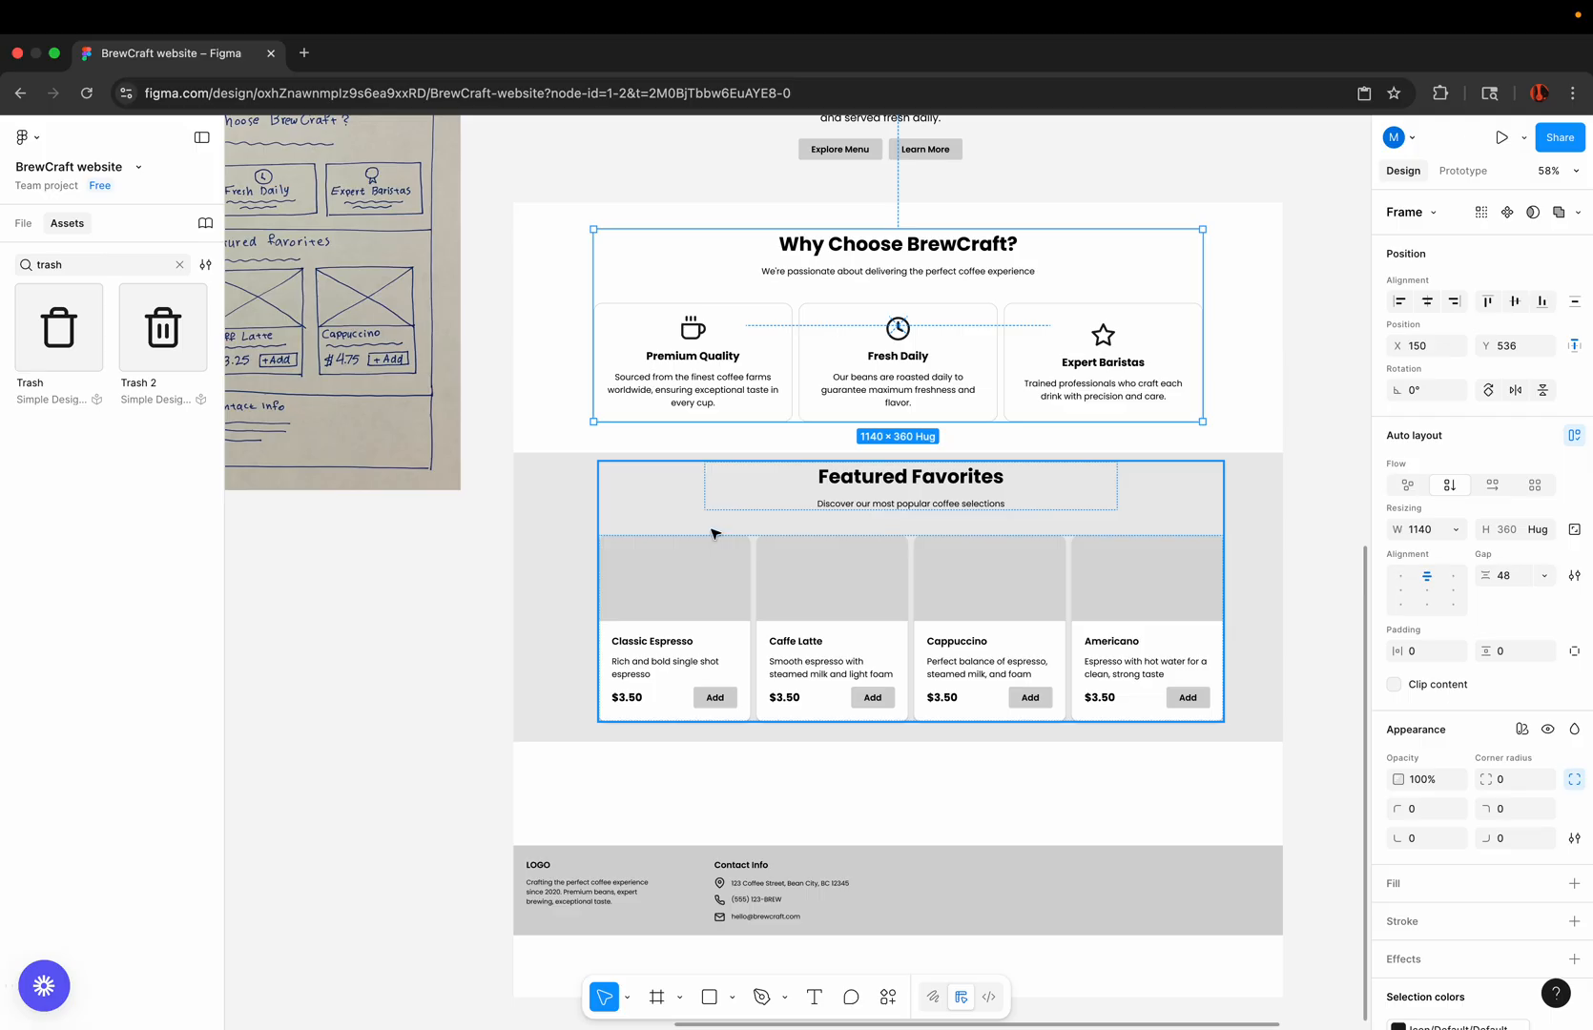
{"action": "left_click", "coordinate": [402, 623]}
Step: Move the Featured Favorites content down to about Y 1010 and extend the section's gray background below the cards
{"action": "left_click_drag", "start_coordinate": [885, 509], "coordinate": [886, 530]}
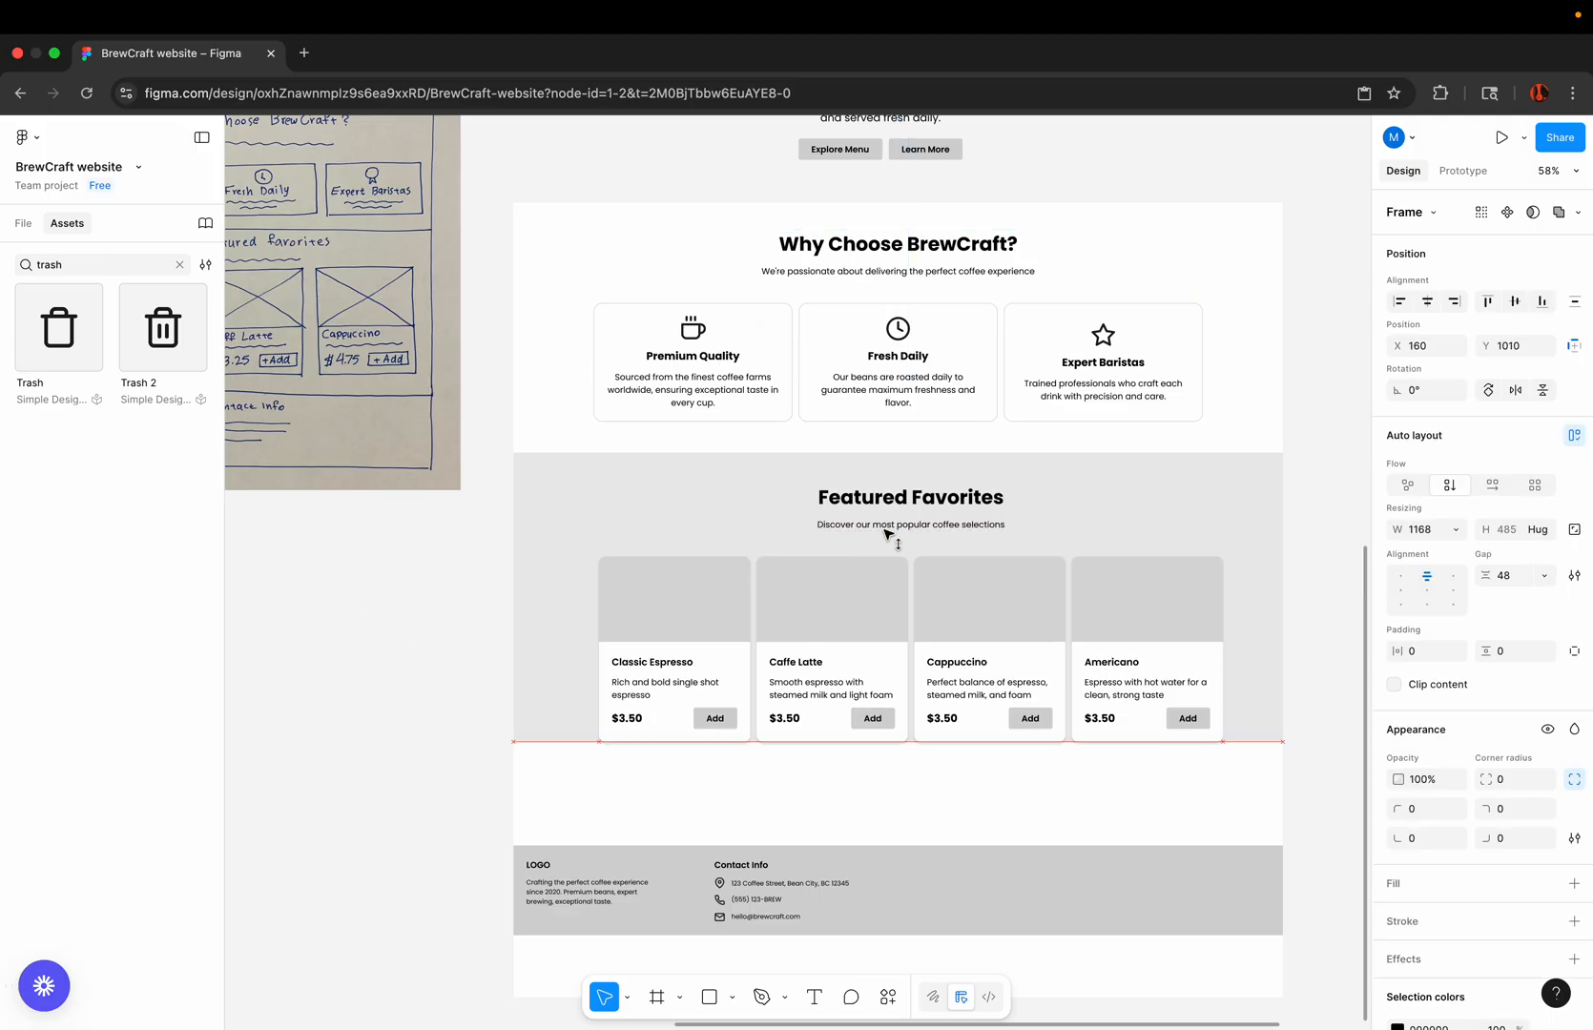
{"action": "left_click", "coordinate": [520, 551]}
{"action": "left_click_drag", "start_coordinate": [573, 742], "coordinate": [571, 786]}
{"action": "left_click", "coordinate": [391, 850]}
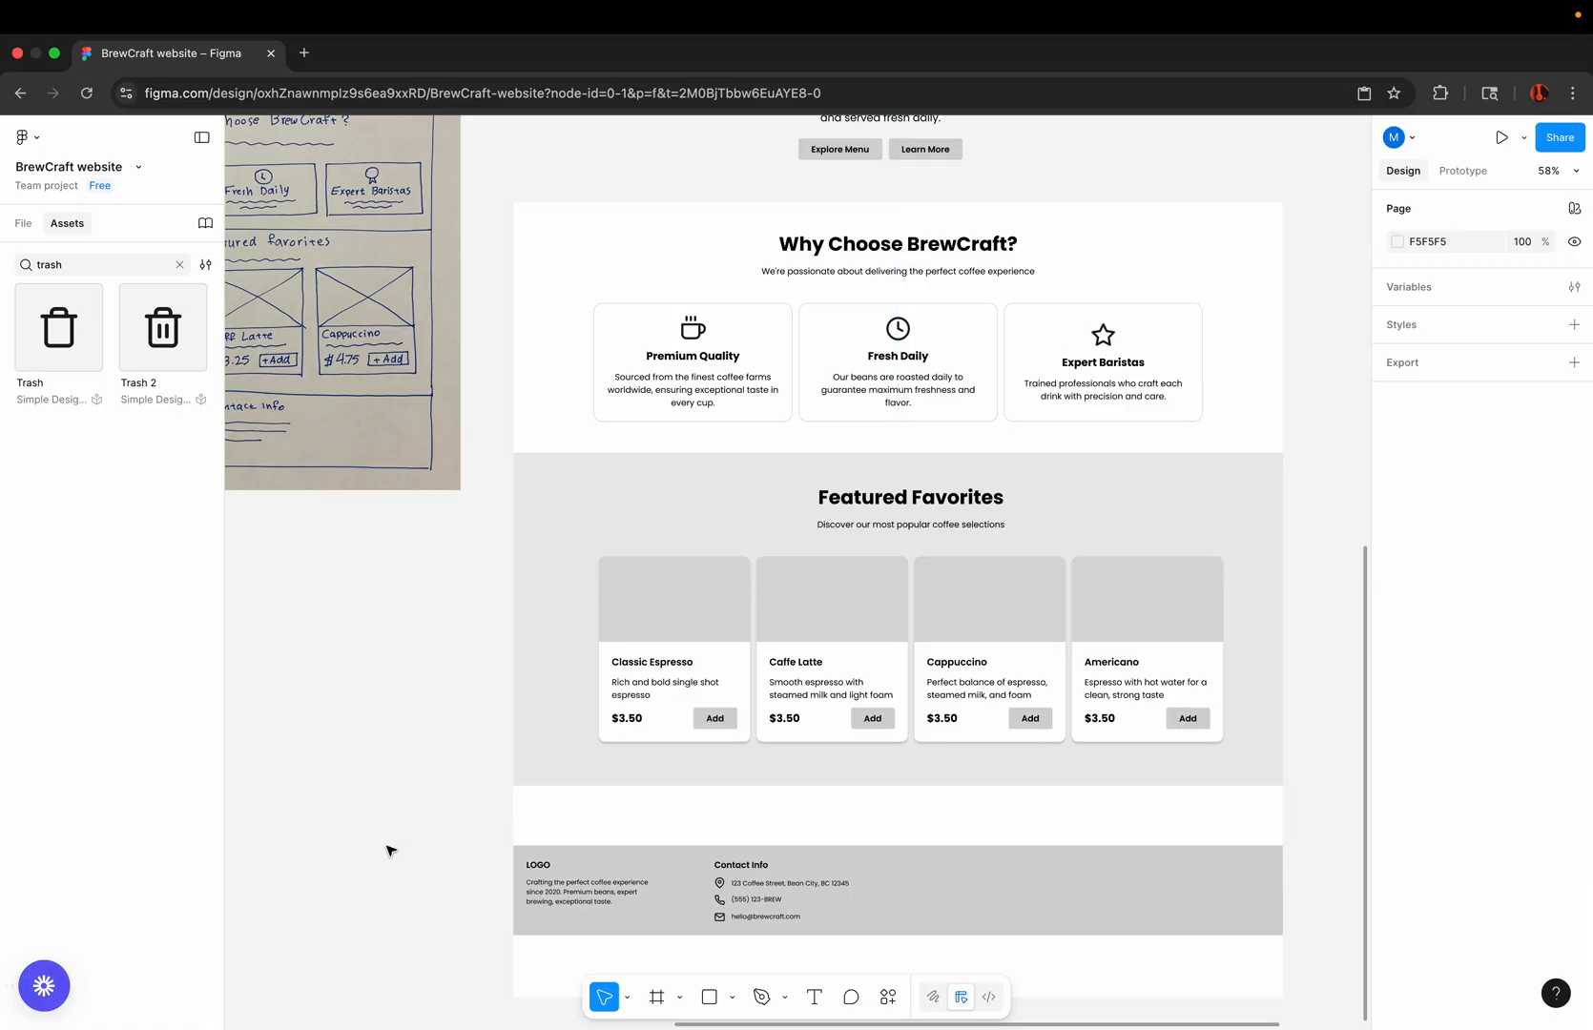
Step: Move the footer up to Y 1577 so that it sits directly below the Featured Favorites background
{"action": "scroll", "coordinate": [690, 819], "scroll_direction": "down", "scroll_amount": 2}
{"action": "left_click_drag", "start_coordinate": [690, 818], "coordinate": [687, 761]}
{"action": "scroll", "coordinate": [687, 762], "scroll_direction": "down", "scroll_amount": 5}
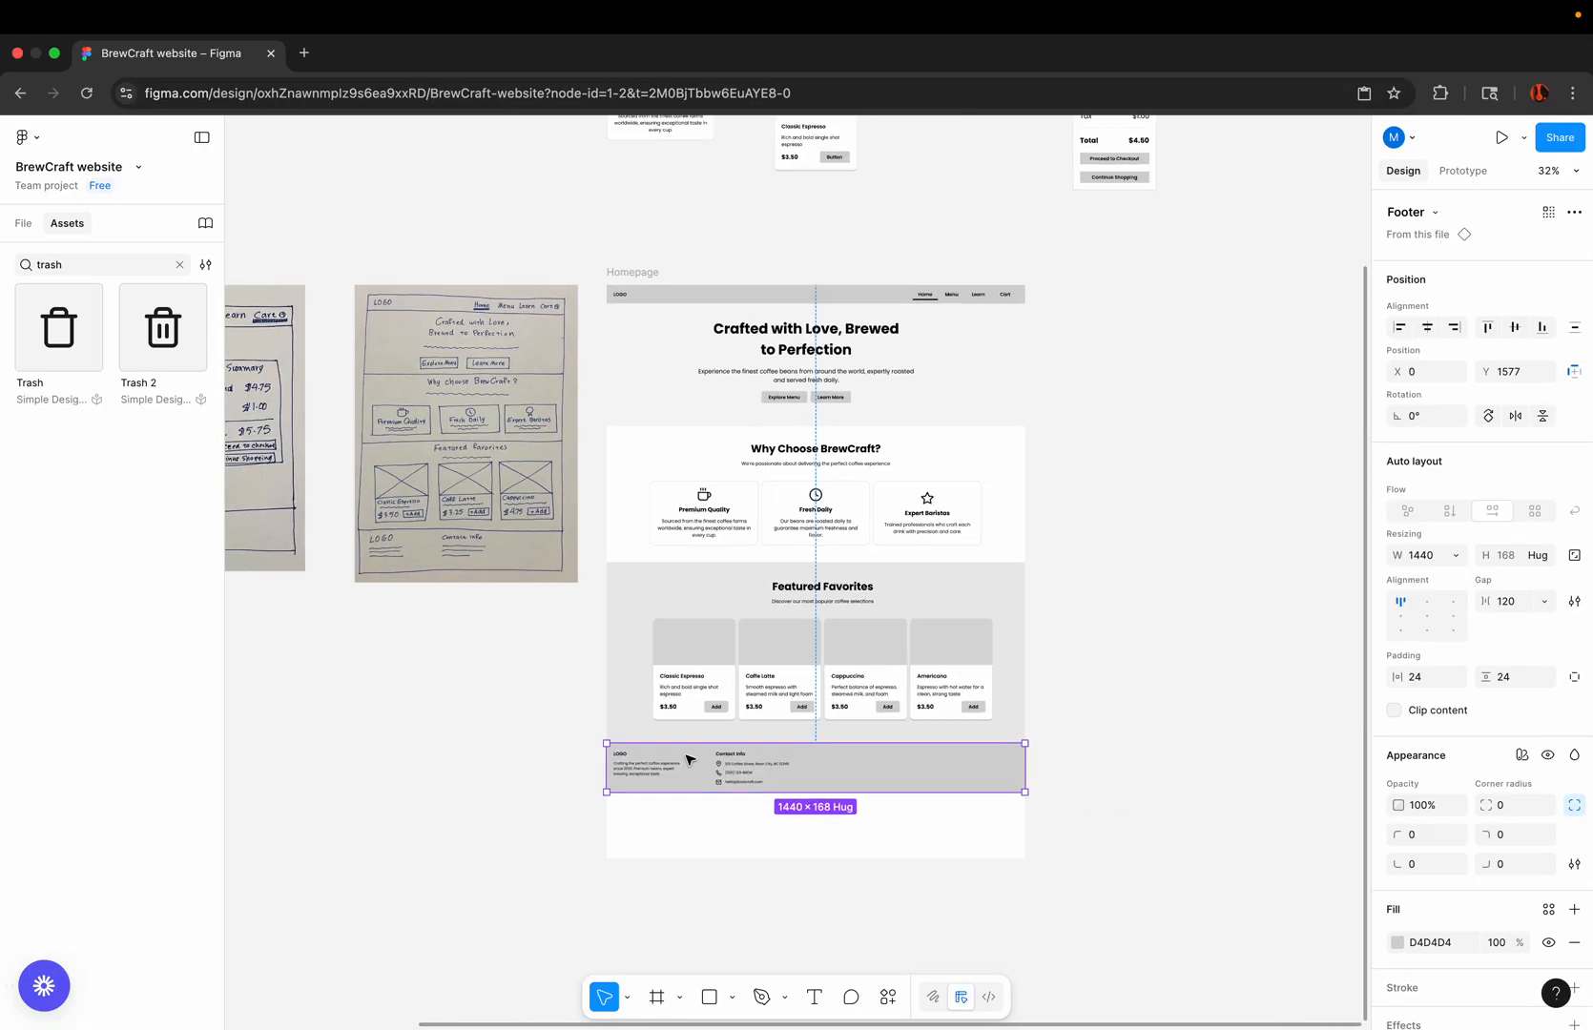
{"action": "key", "text": "Escape"}
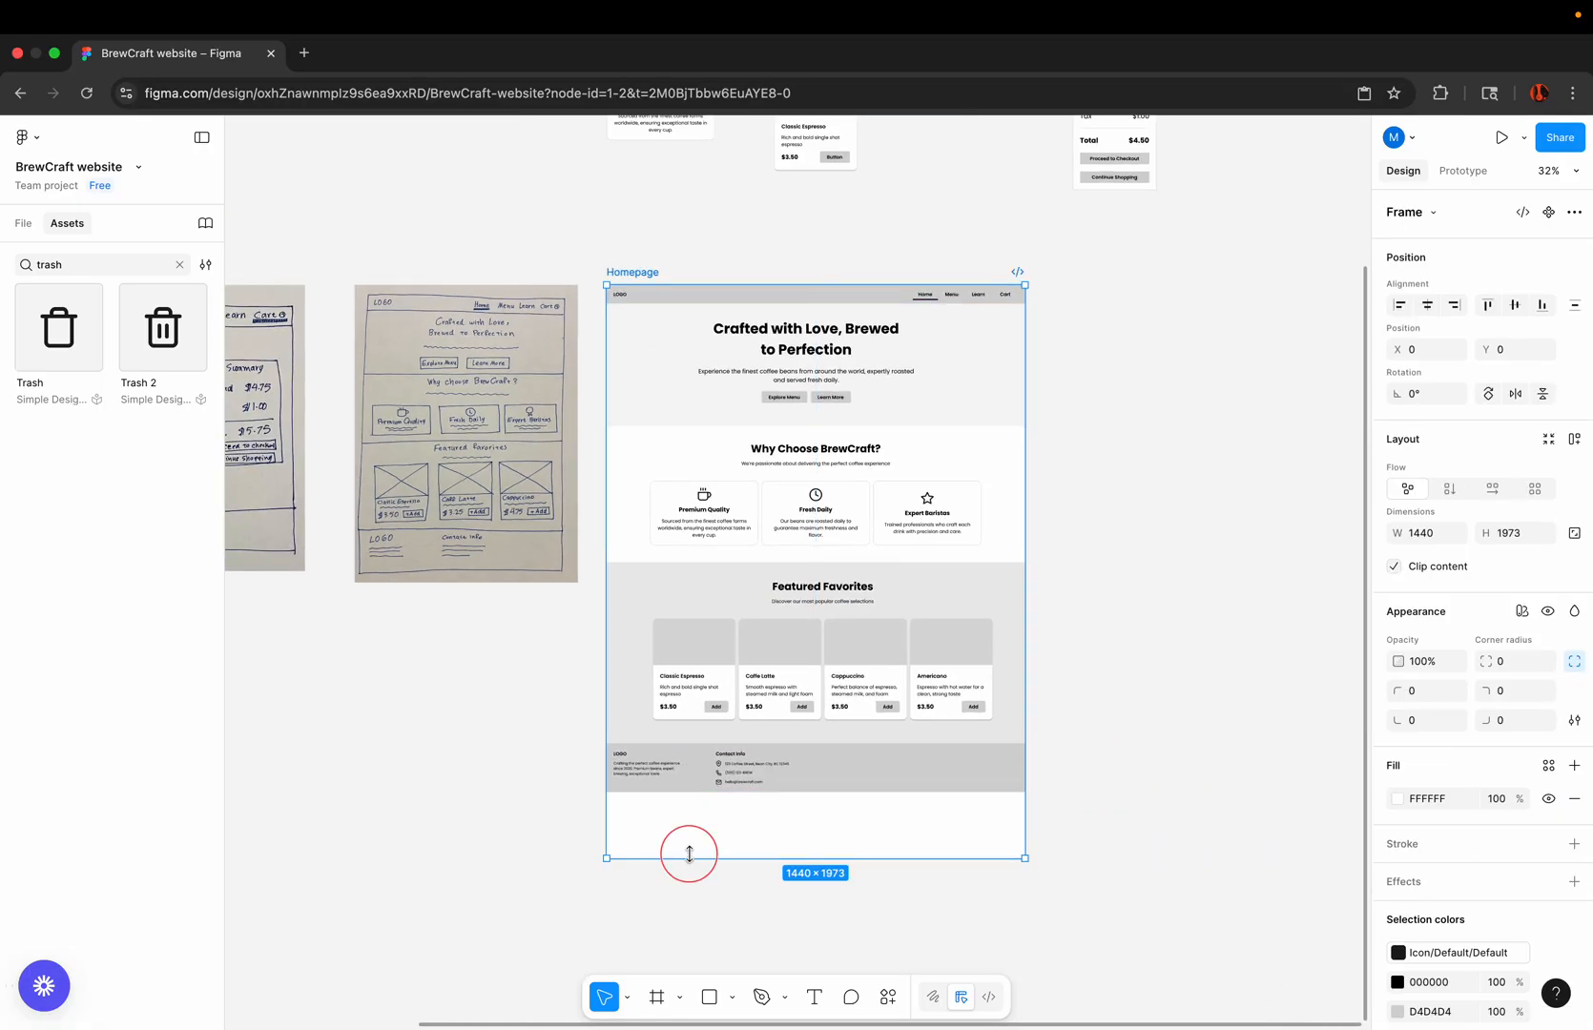
Step: Shorten the Homepage frame to a height of 1745 so that it ends at the footer's lower edge
{"action": "left_click_drag", "start_coordinate": [689, 855], "coordinate": [686, 792]}
{"action": "left_click", "coordinate": [725, 869]}
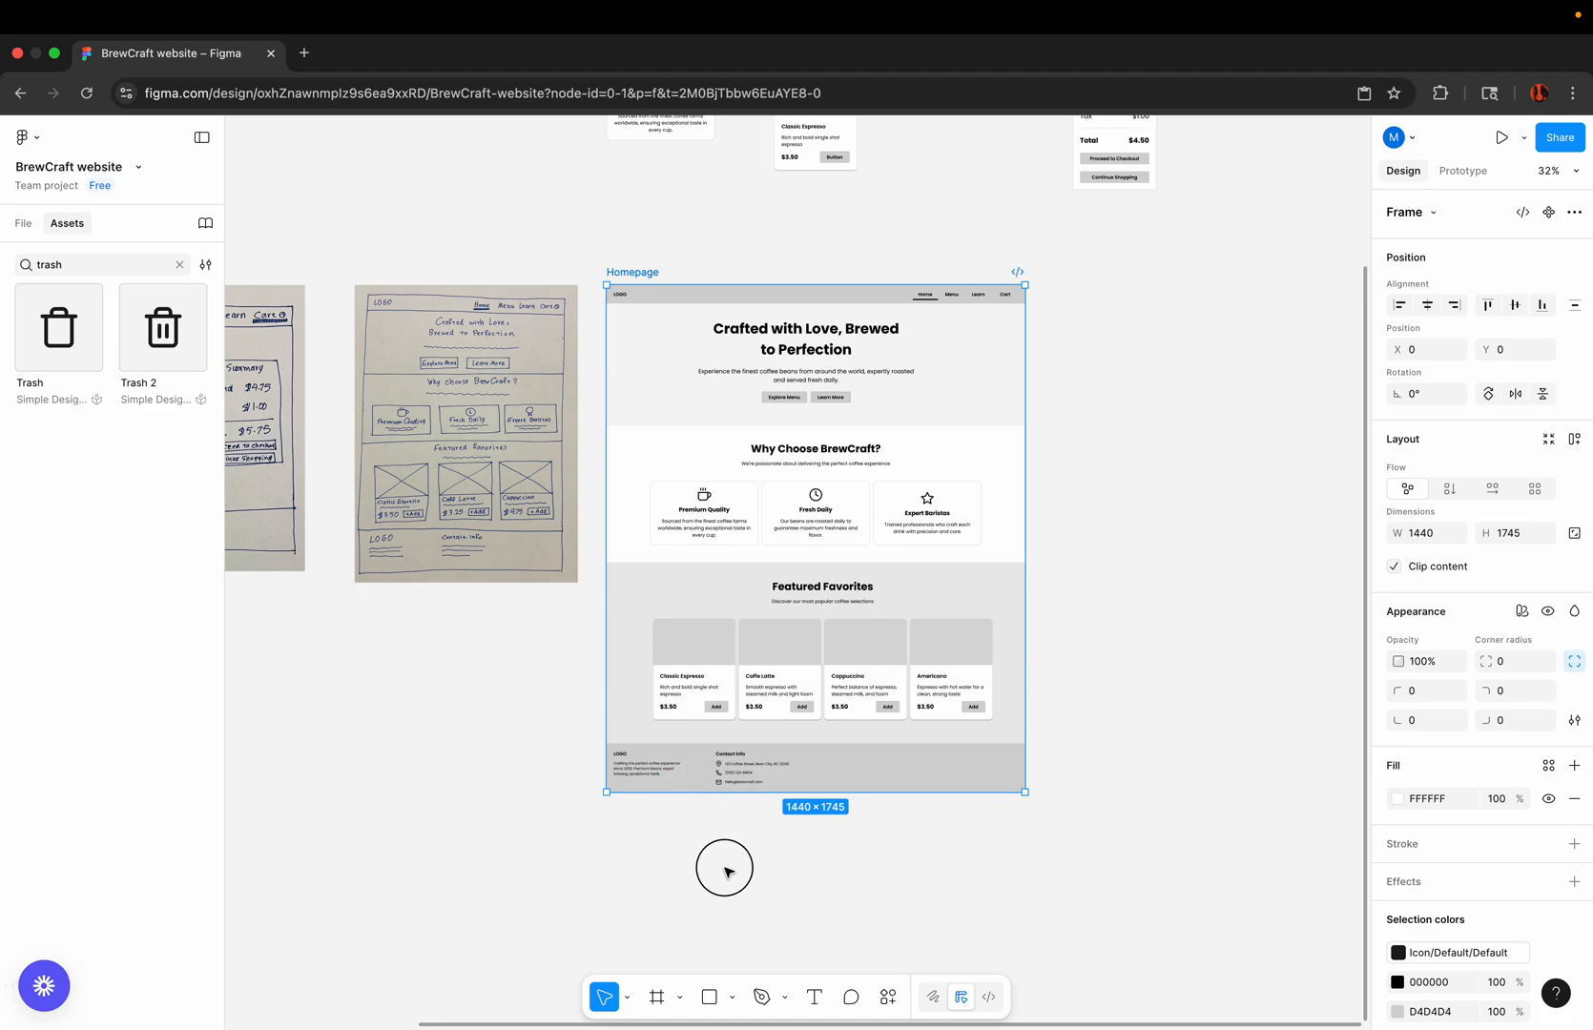
{"action": "scroll", "coordinate": [1021, 430], "scroll_direction": "up", "scroll_amount": 5}
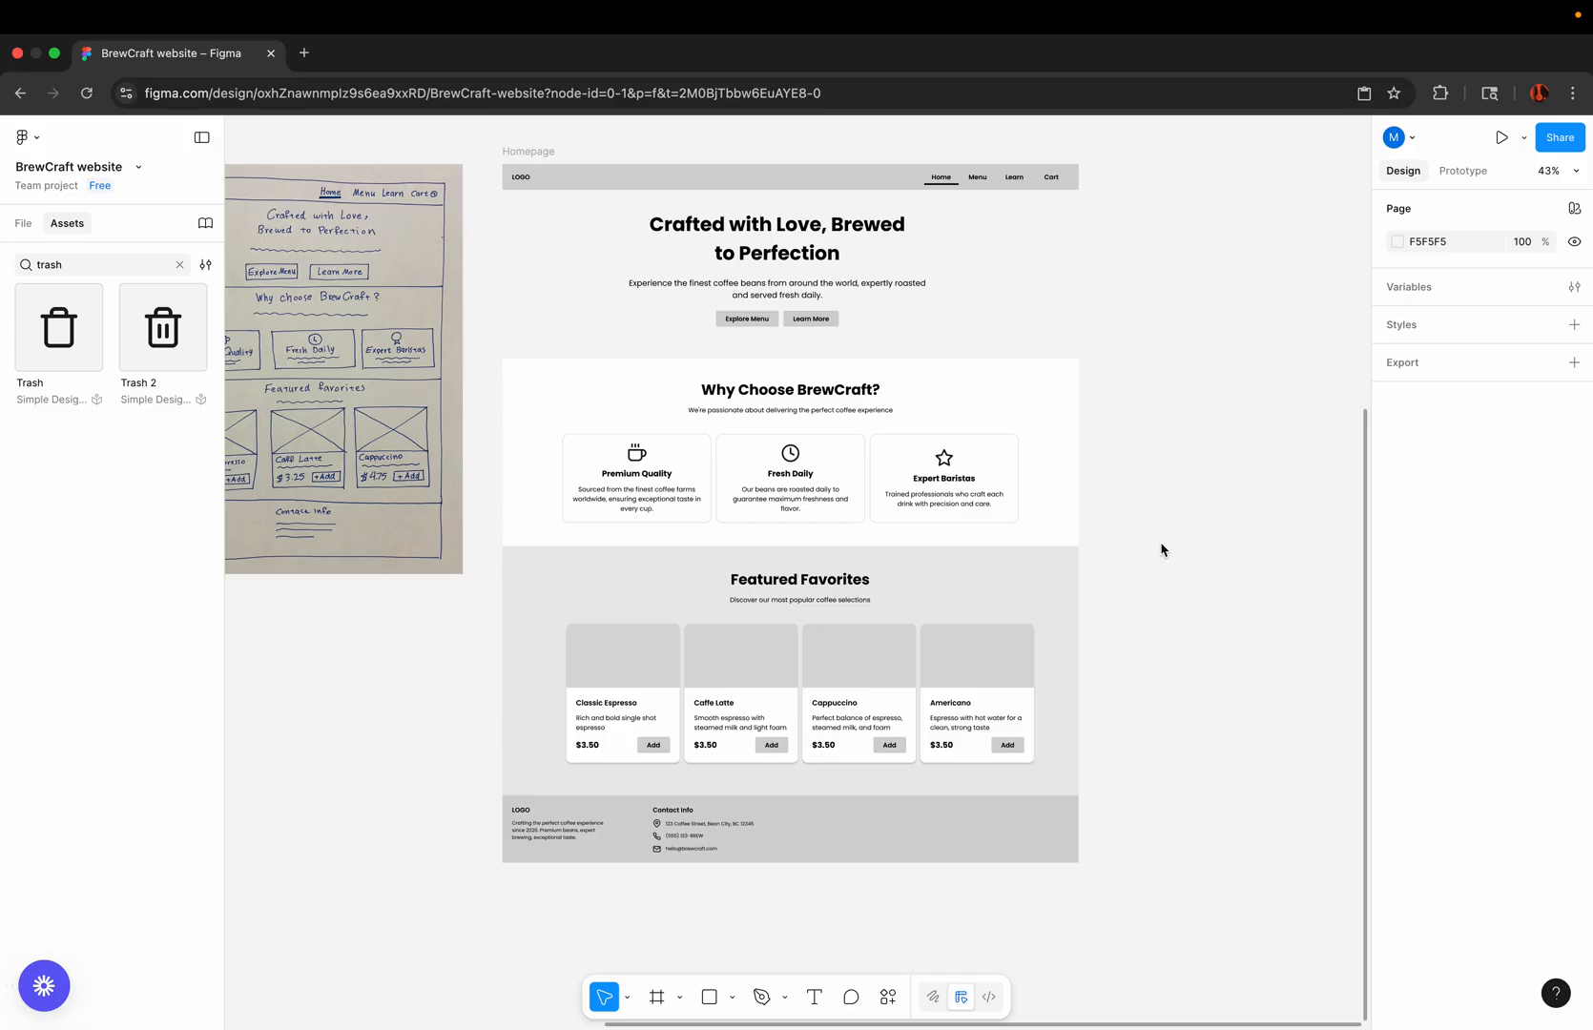
{"action": "scroll", "coordinate": [1162, 549], "scroll_direction": "down", "scroll_amount": 5}
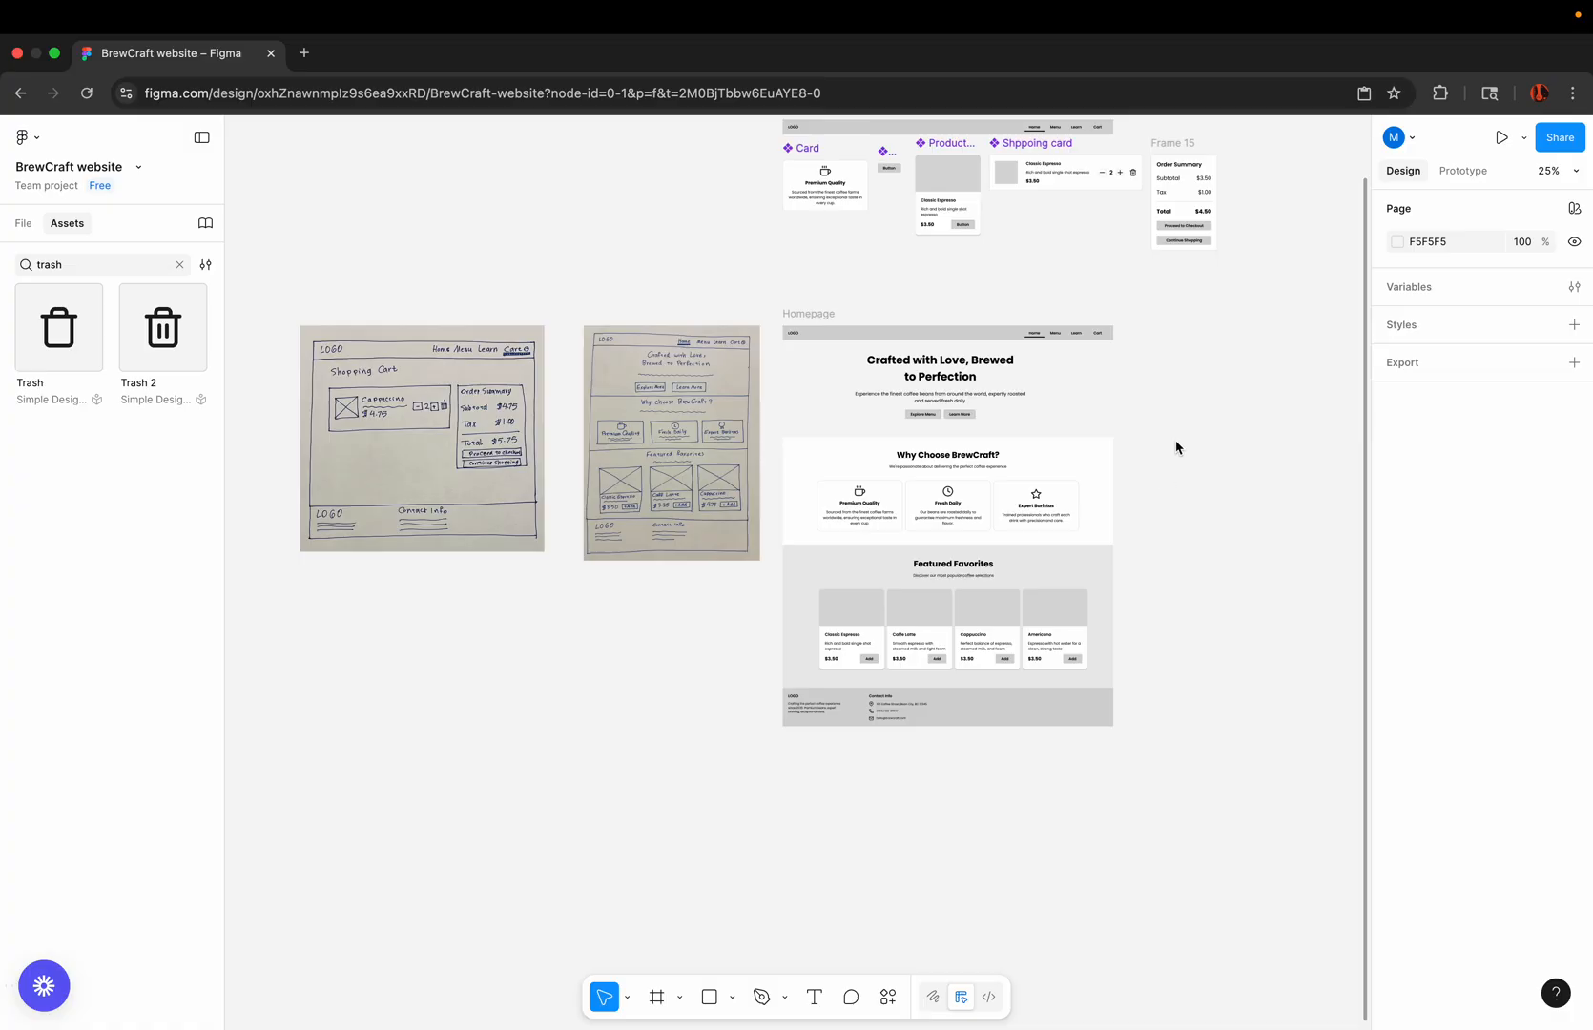
{"action": "scroll", "coordinate": [1176, 447], "scroll_direction": "up", "scroll_amount": 3}
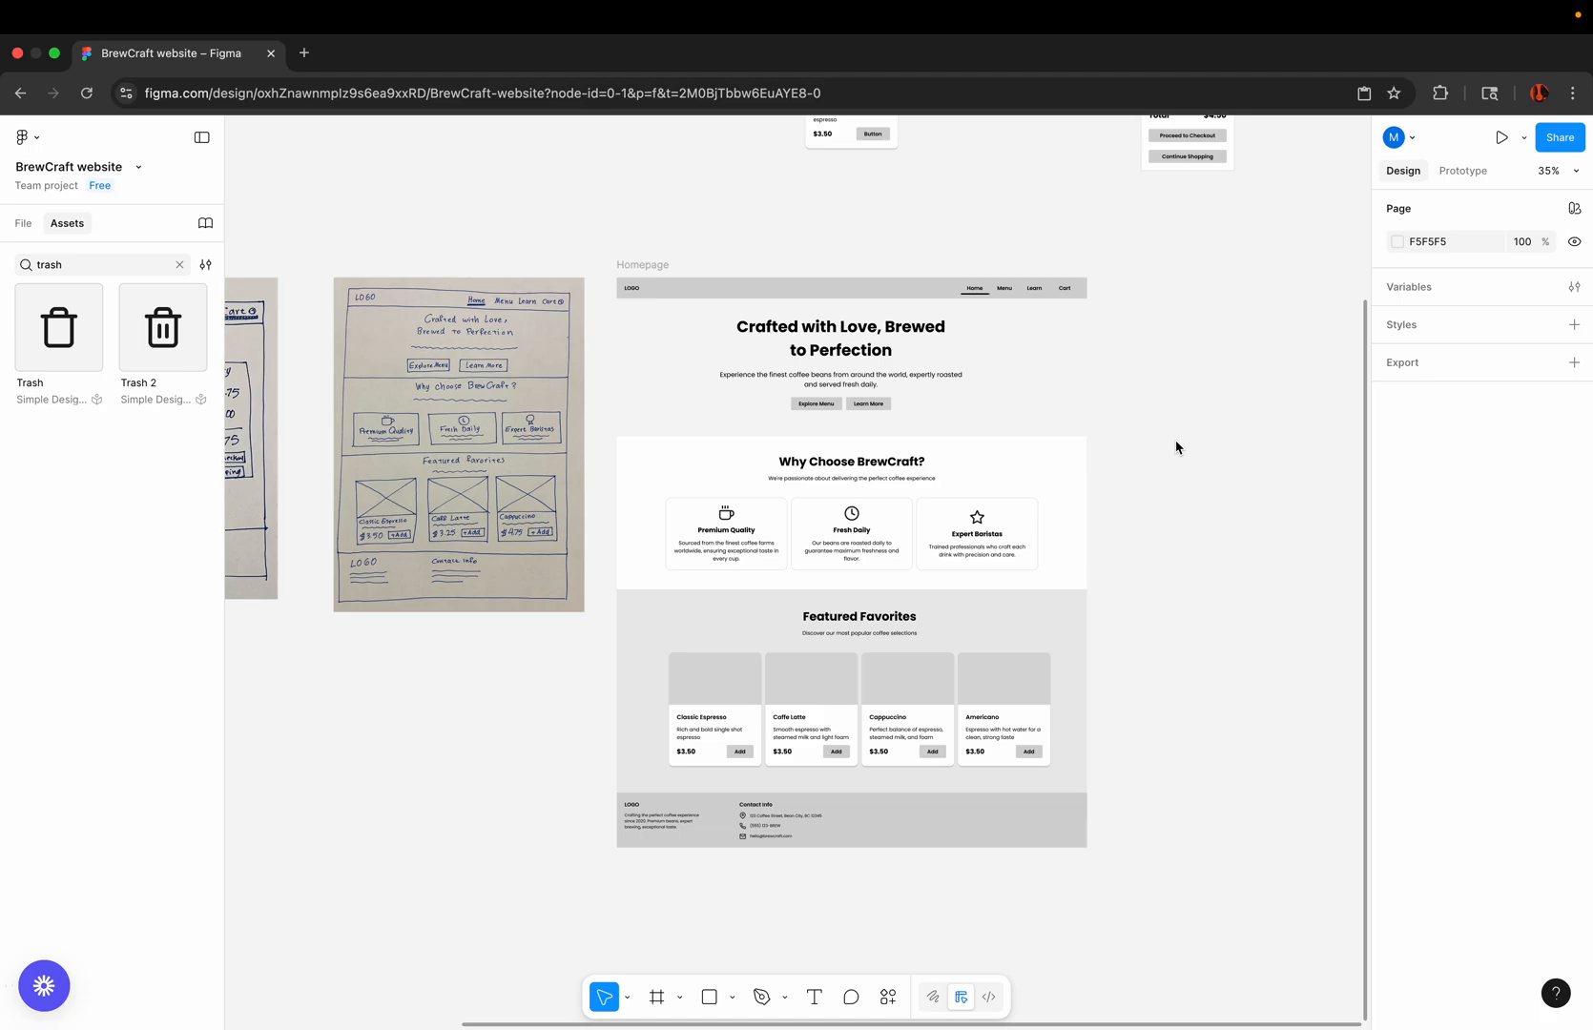
{"action": "mouse_move", "coordinate": [1166, 15]}
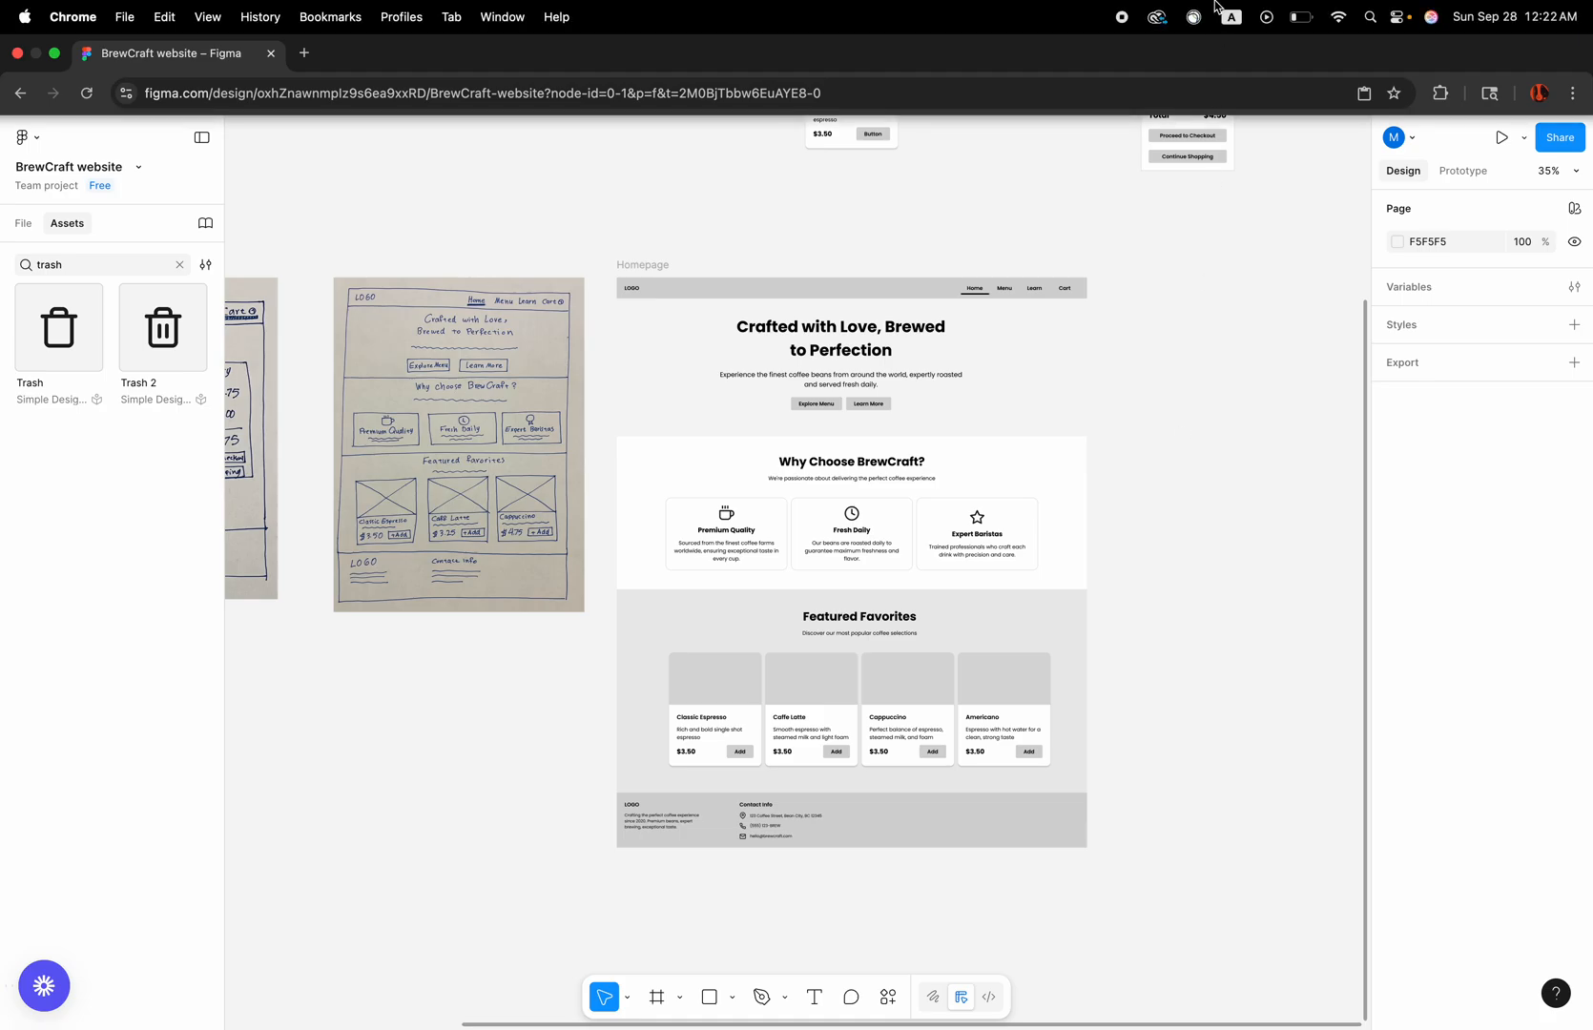